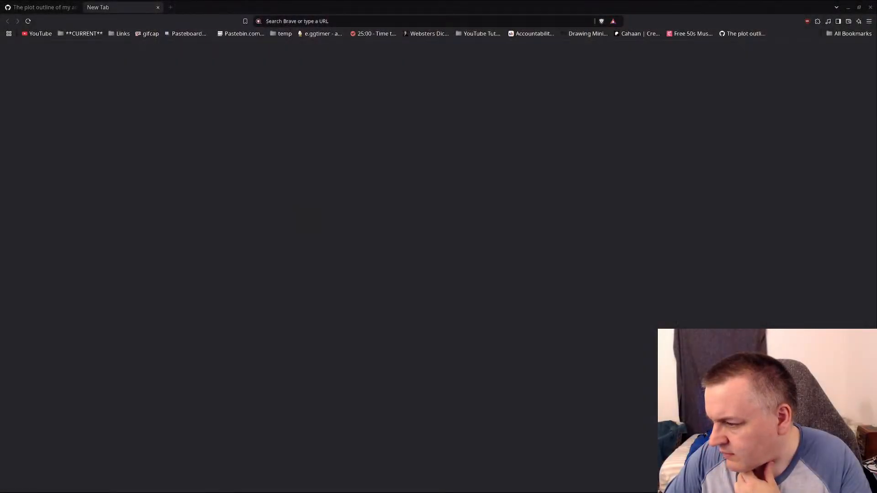
# Minimize the browser window and the Blender video editing project to clear the desktop.
pyautogui.click(847, 7)
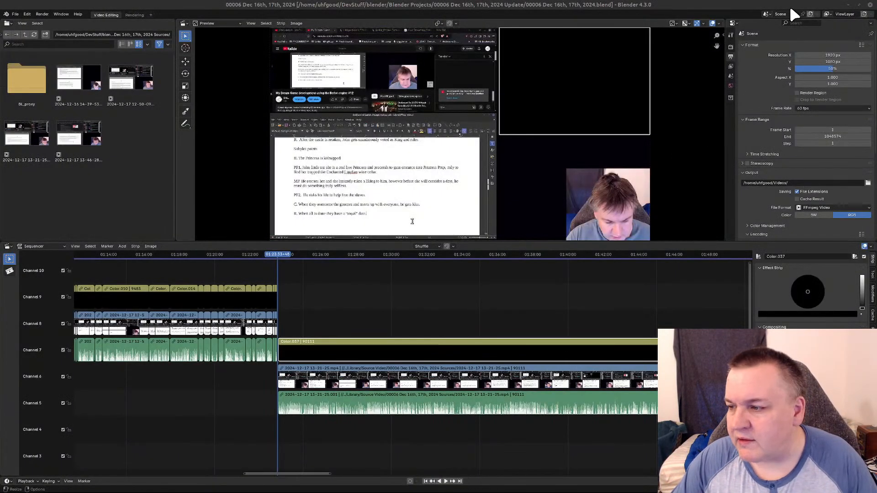
pyautogui.click(848, 5)
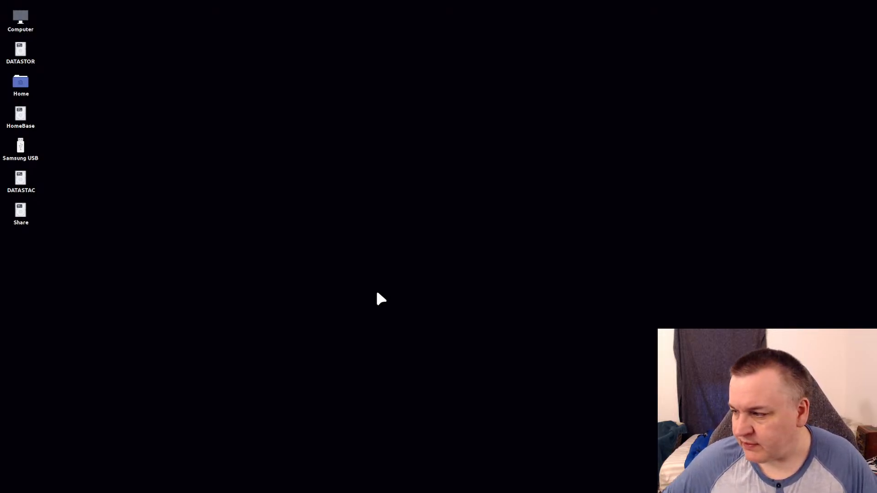
# Bring back the browser window with the empty new tab and load the bookmarked YouTube home page.
pyautogui.moveTo(178, 489)
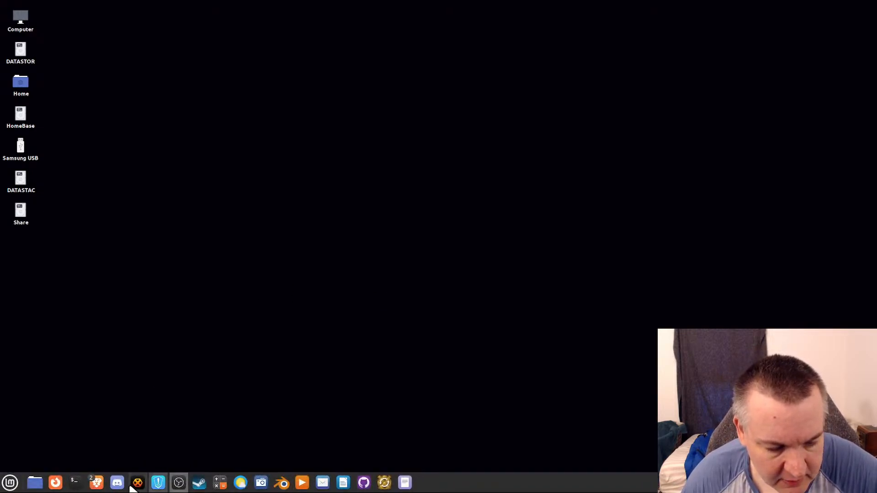
pyautogui.moveTo(97, 486)
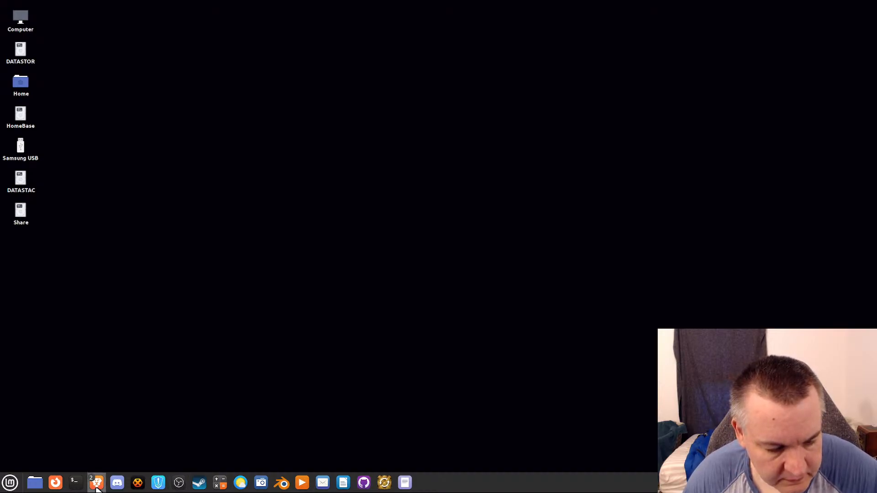
pyautogui.click(69, 466)
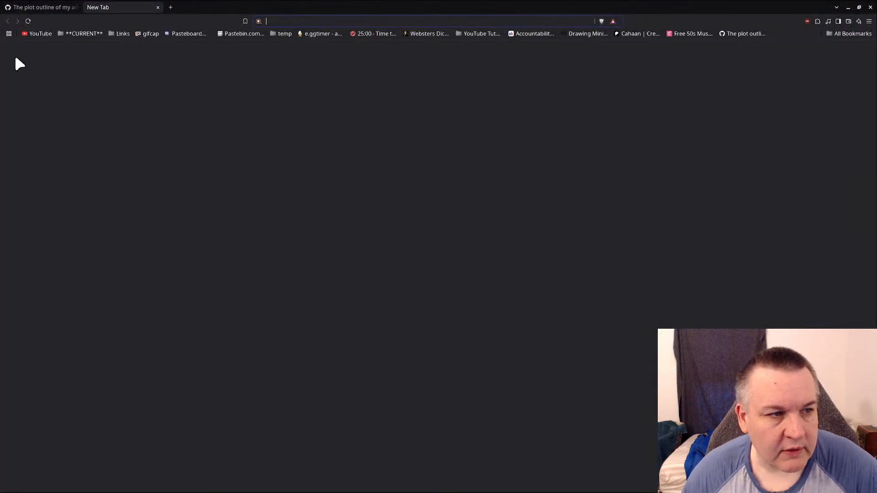
pyautogui.click(39, 34)
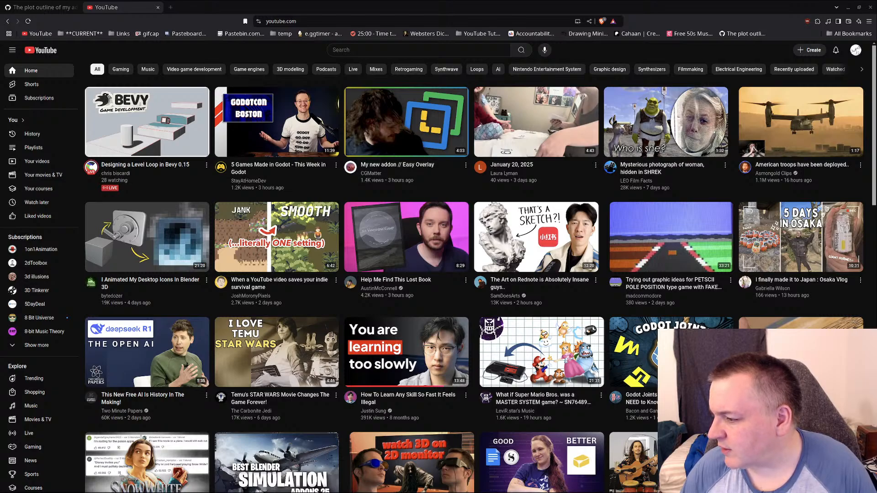
# Move the live stream's browser window onto this screen, focus its chat field, and minimize all windows to show the desktop.
pyautogui.moveTo(752, 5); pyautogui.dragTo(379, 92)
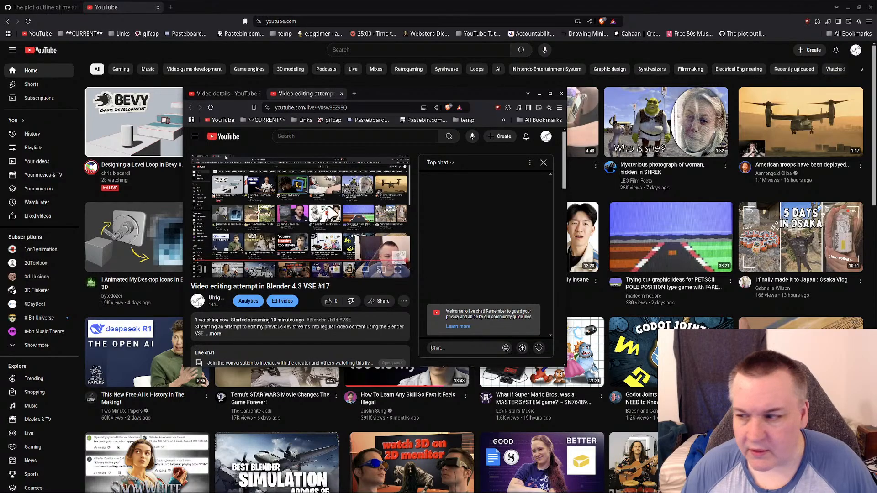
pyautogui.click(487, 343)
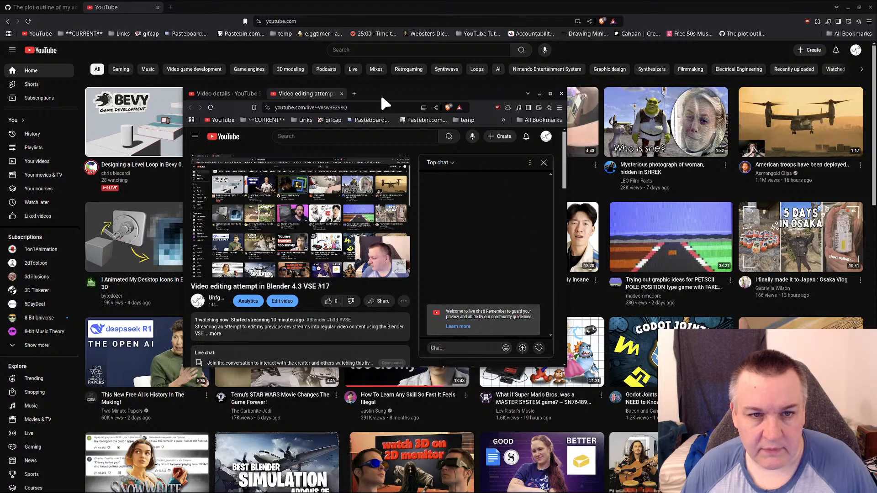
pyautogui.moveTo(358, 489)
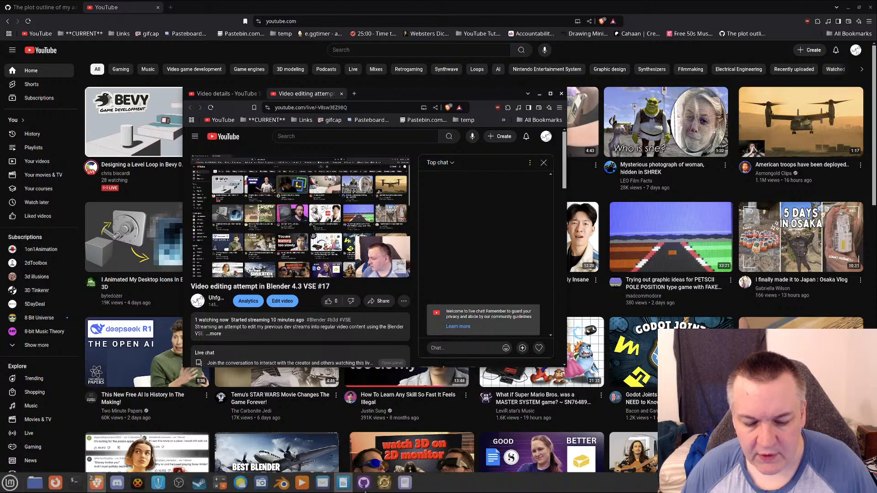
pyautogui.click(874, 484)
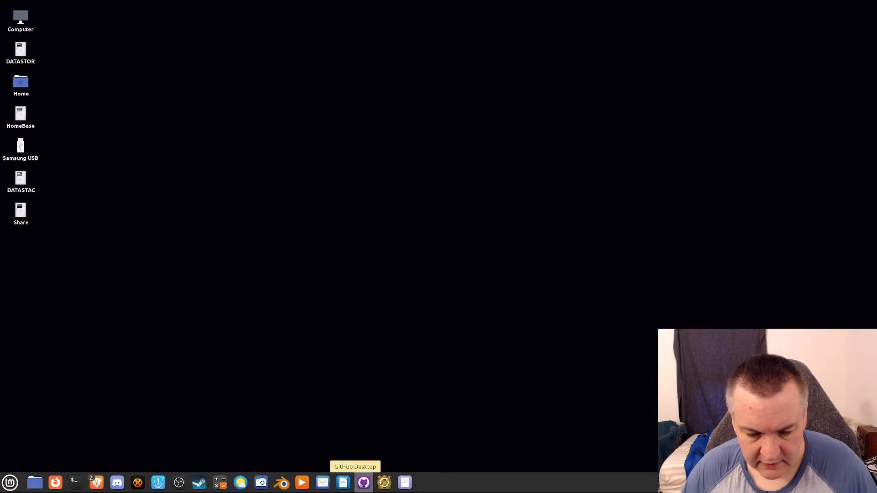
# Close the Video details tab in the restored live stream window and move that window off this screen.
pyautogui.moveTo(98, 488)
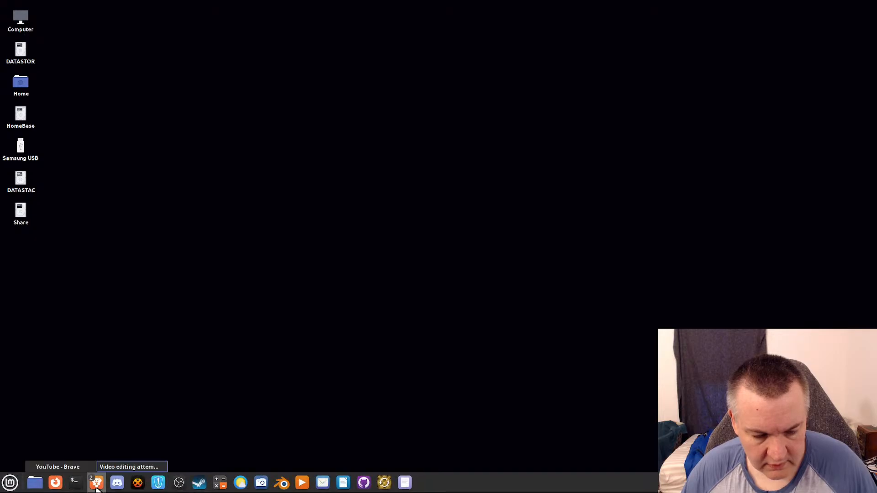
pyautogui.click(104, 471)
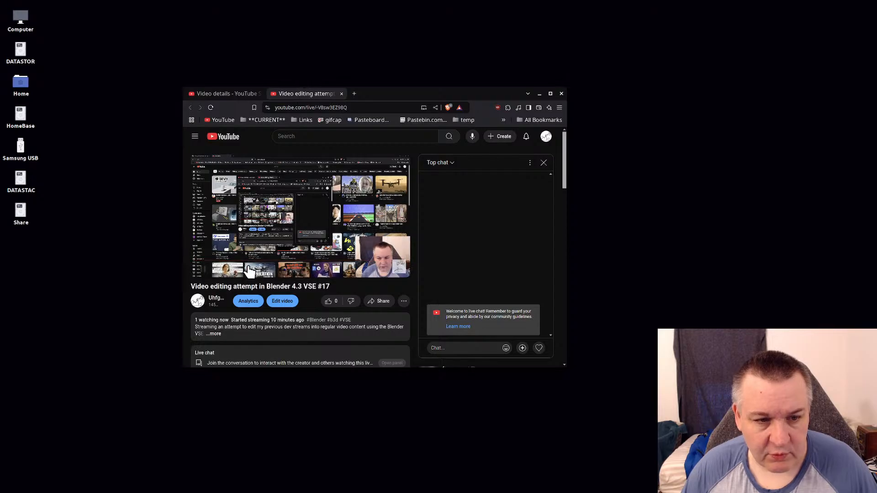
pyautogui.moveTo(329, 241)
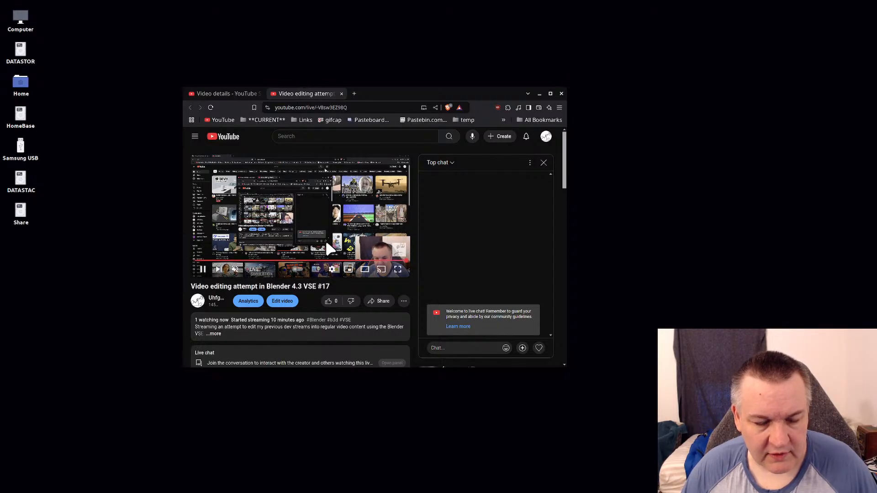
pyautogui.click(259, 93)
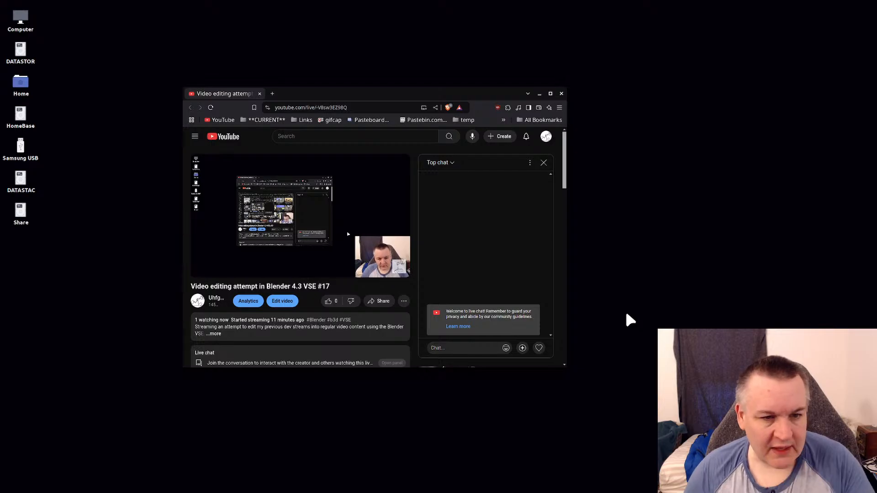
pyautogui.moveTo(293, 89); pyautogui.dragTo(876, 242)
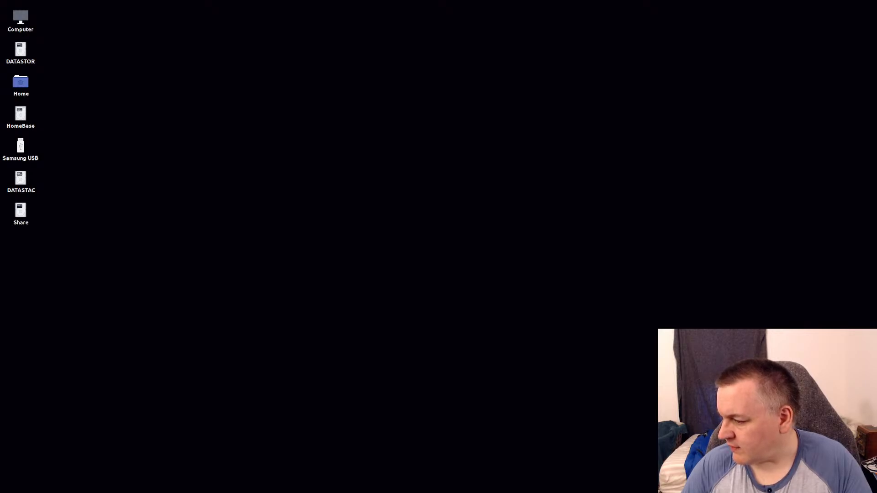
# Restore the browser window showing the YouTube home page.
pyautogui.moveTo(548, 492)
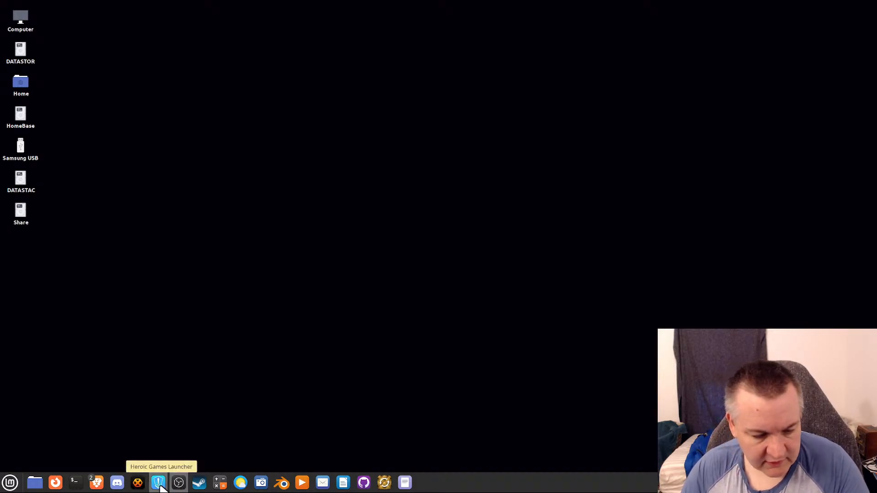
pyautogui.moveTo(101, 489)
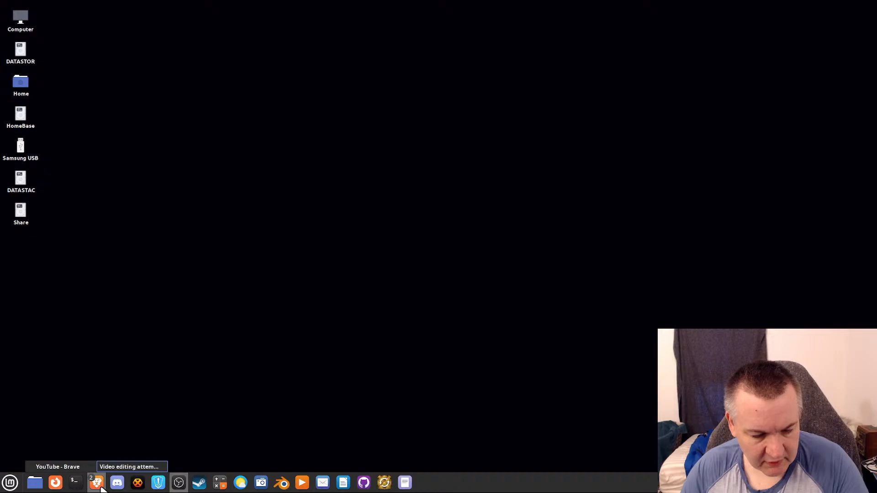
pyautogui.click(102, 488)
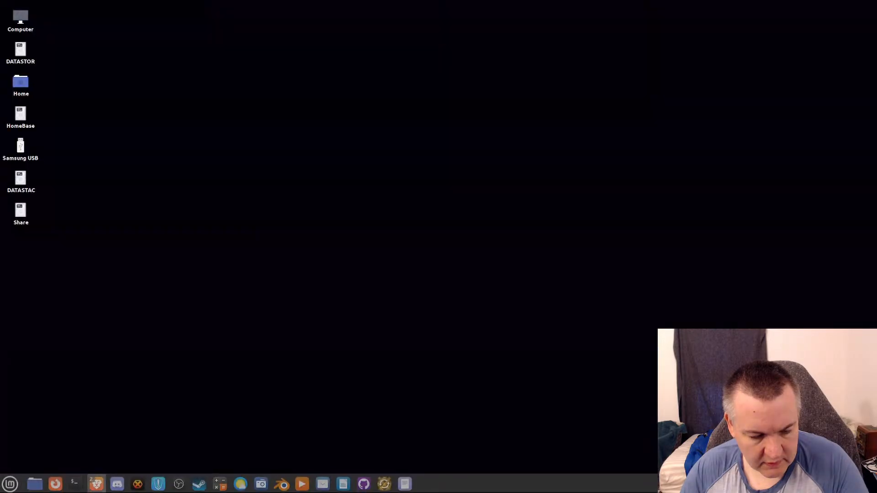
pyautogui.moveTo(95, 484)
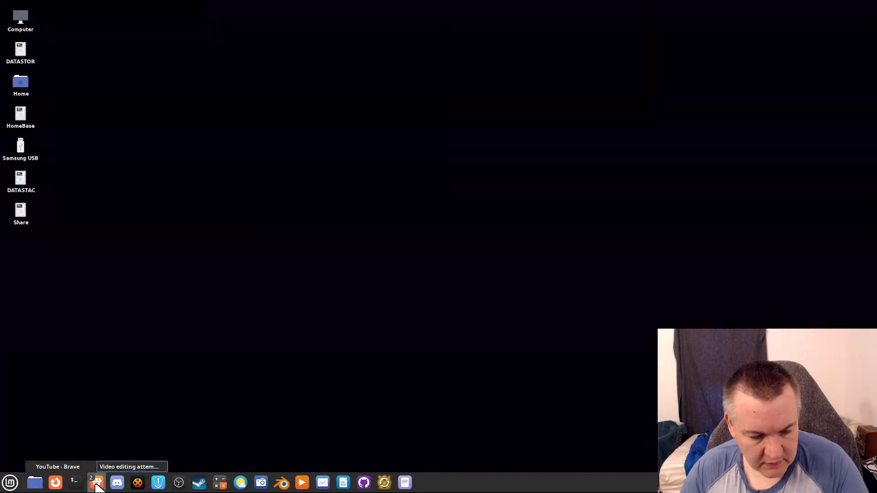
pyautogui.click(72, 467)
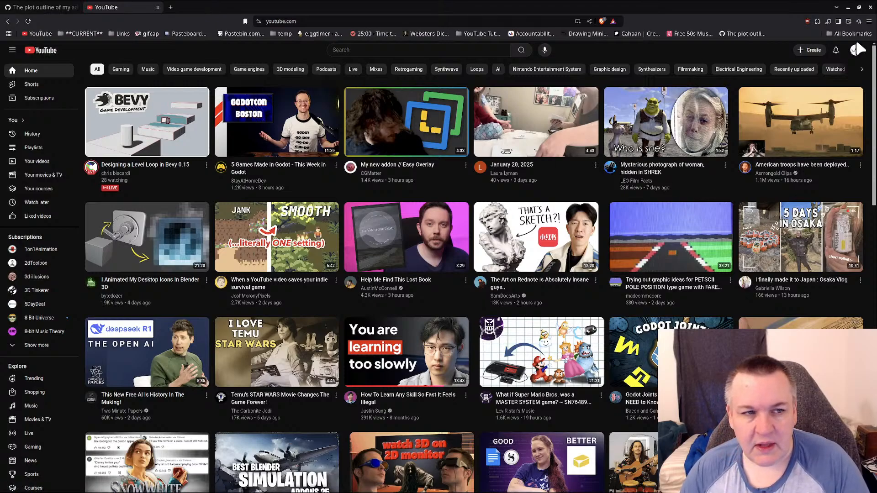
# View the "Enchanted Lands" plot outline gist, return to the YouTube tab, and minimize the window.
pyautogui.click(59, 7)
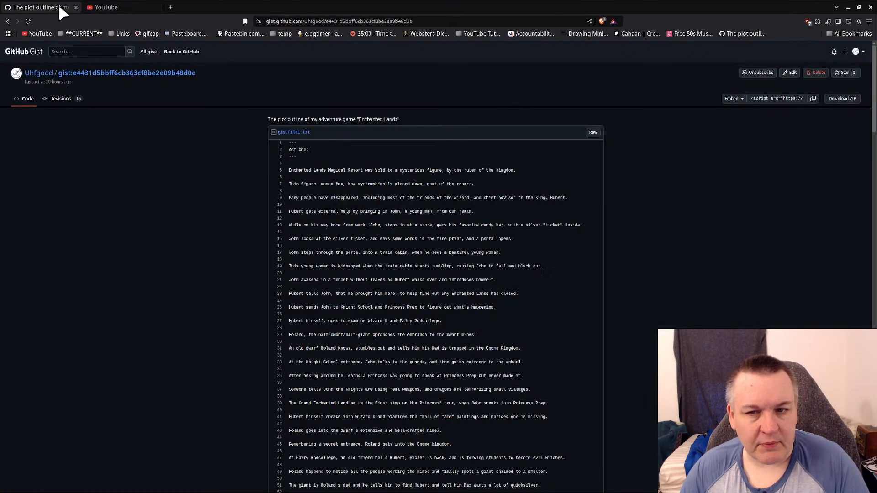
pyautogui.click(154, 6)
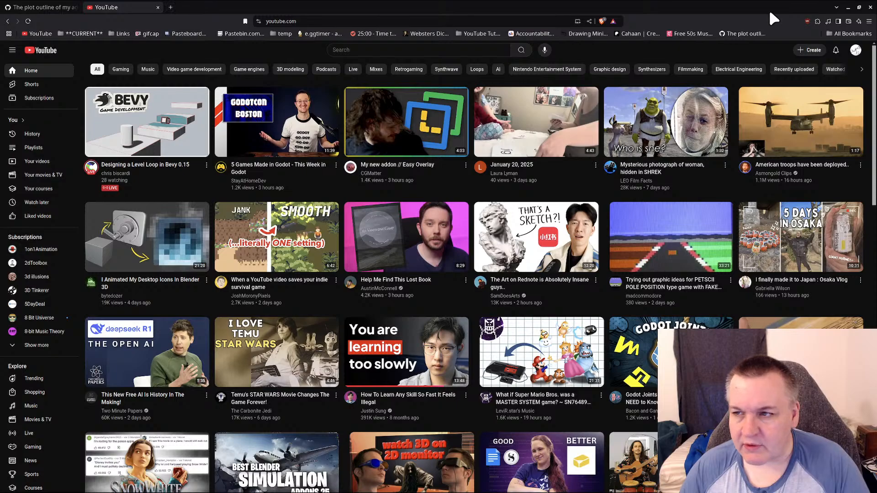
pyautogui.click(848, 7)
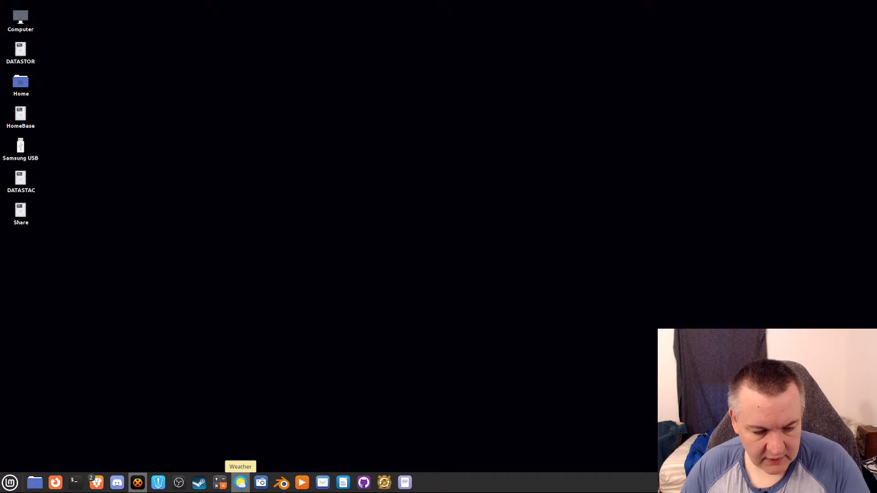
# Restore the YouTube window and move the Your Streaming Community browser window onto this screen in front of it.
pyautogui.moveTo(97, 482)
pyautogui.click(77, 465)
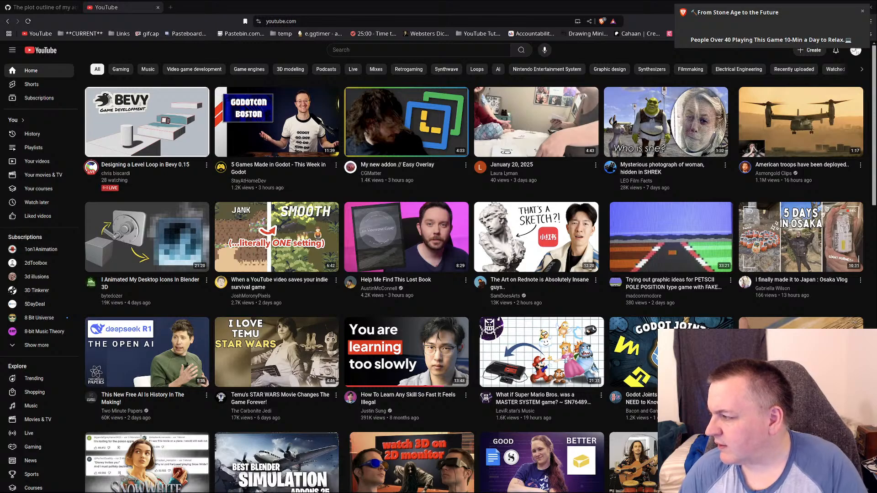
pyautogui.moveTo(876, 40); pyautogui.dragTo(673, 84)
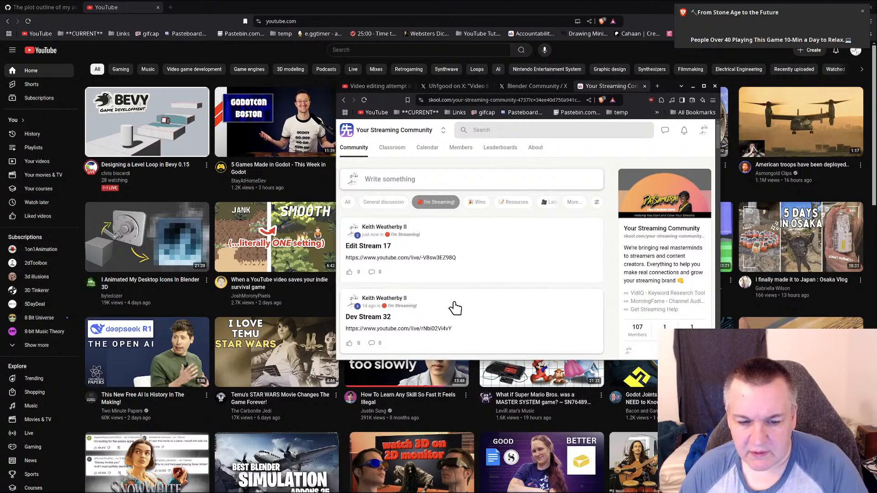
# Look through the stream announcements under the I'm Streaming! category of Your Streaming Community.
pyautogui.scroll(-2, 455, 307)
pyautogui.scroll(-10, 455, 307)
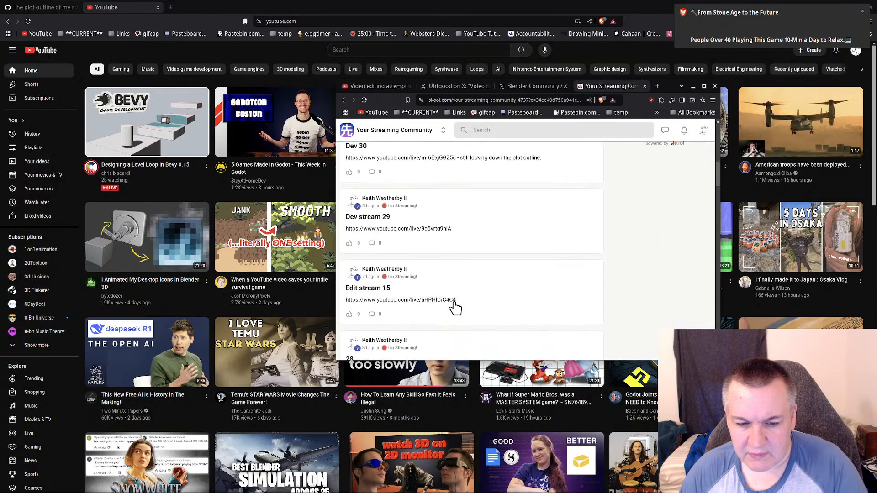
pyautogui.scroll(-4, 456, 307)
pyautogui.scroll(12, 455, 307)
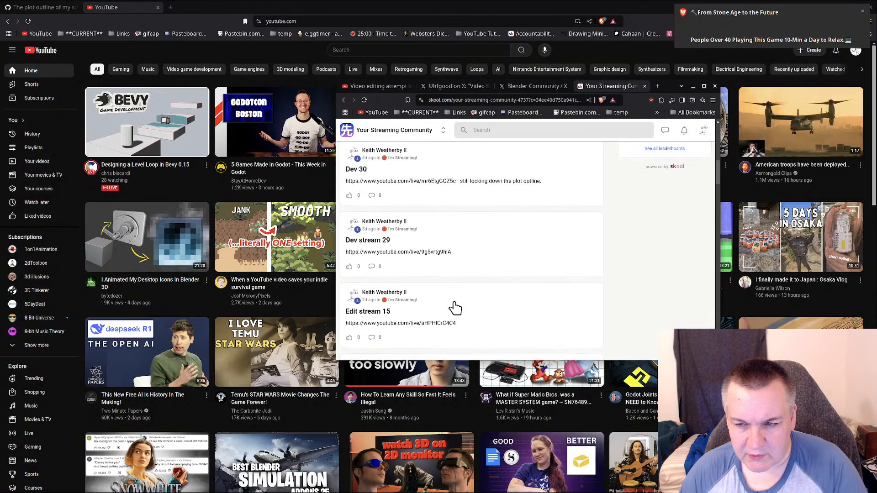
pyautogui.scroll(5, 456, 307)
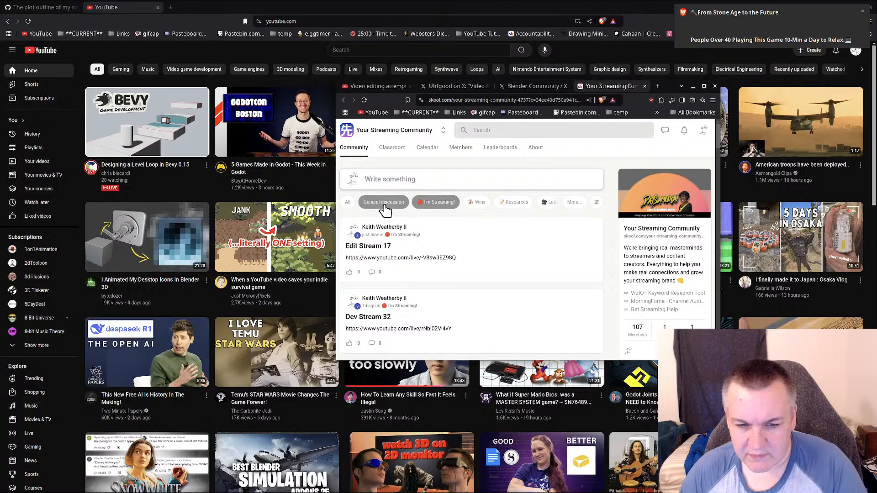
# Show posts from all categories in the community and examine who has been posting and about what.
pyautogui.click(347, 202)
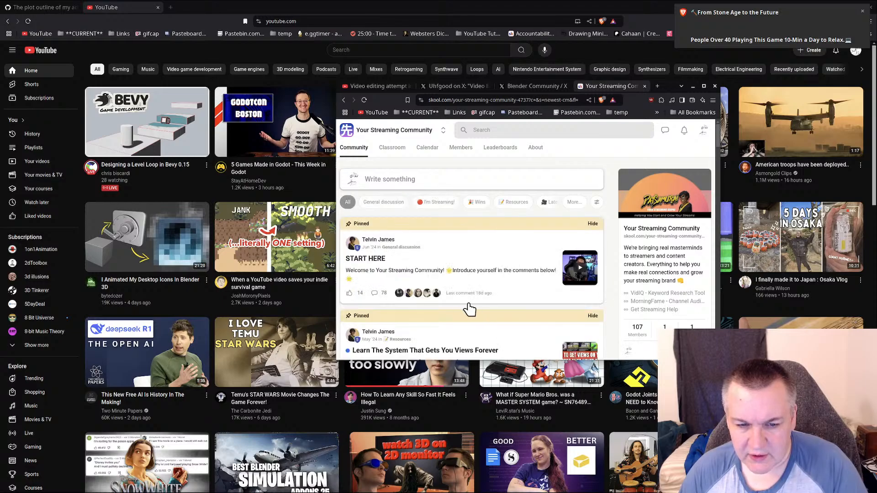
pyautogui.scroll(-5, 465, 310)
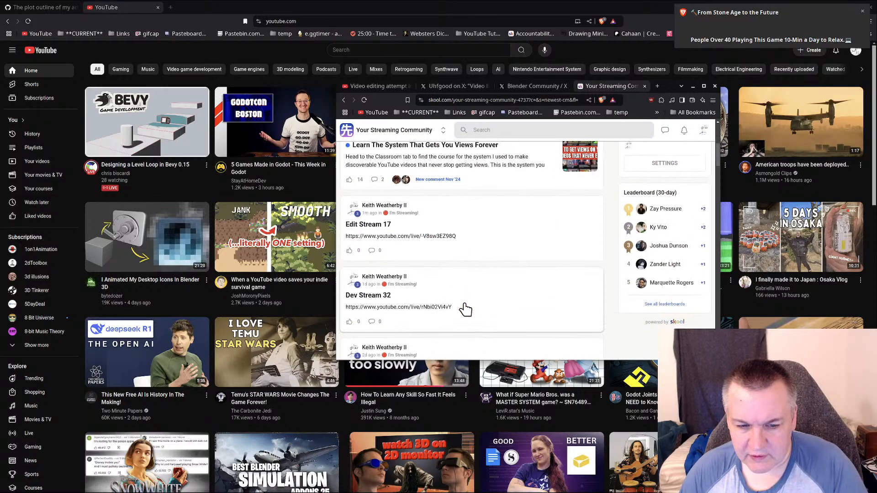
pyautogui.scroll(-5, 465, 309)
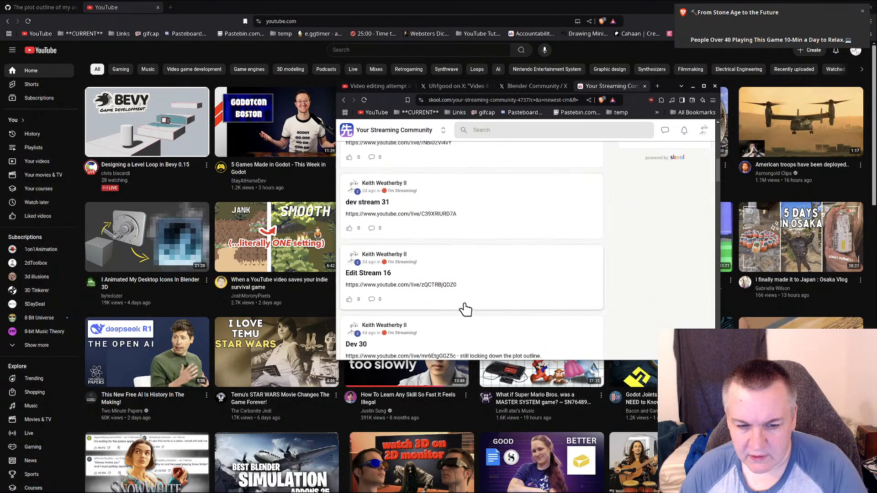
pyautogui.scroll(-4, 465, 310)
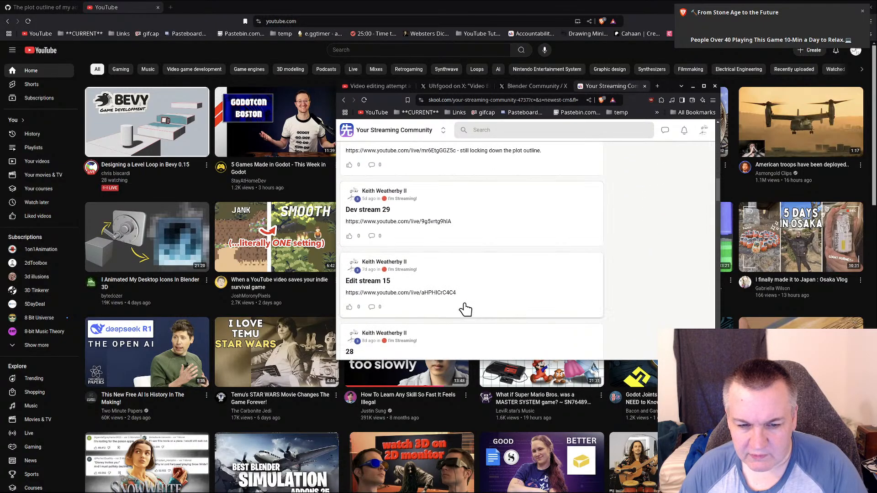
pyautogui.scroll(-3, 429, 266)
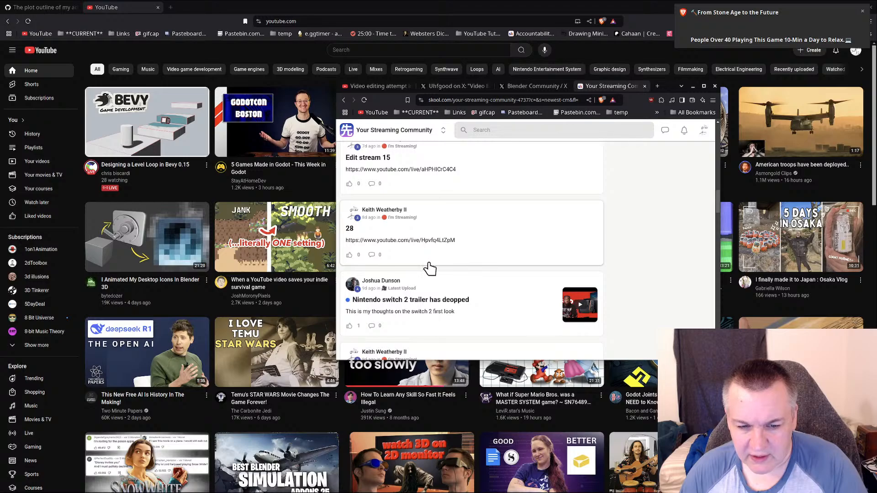
pyautogui.scroll(-1, 433, 280)
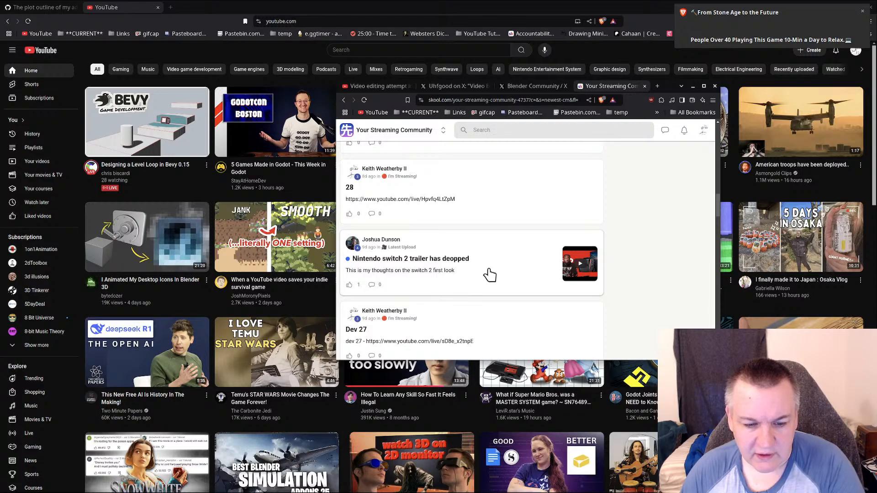
pyautogui.scroll(-10, 490, 275)
pyautogui.scroll(-10, 489, 274)
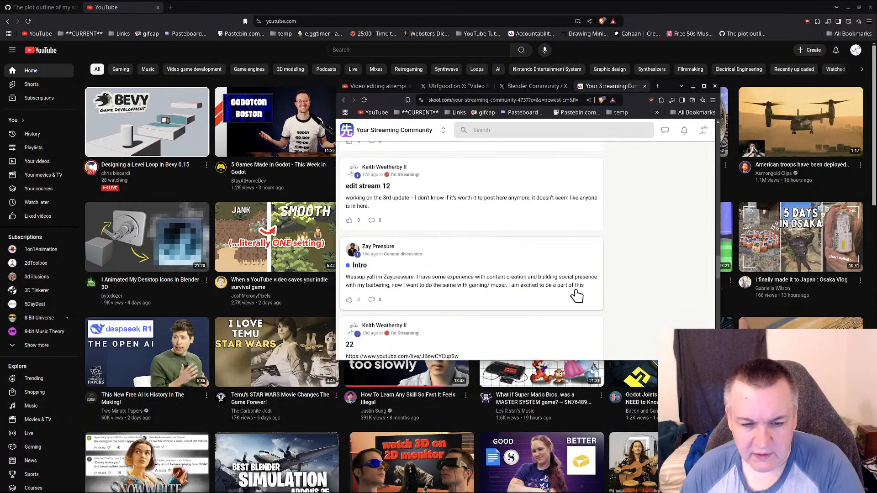
# Look over the older community posts, including the Intro post, and return to the top of the feed.
pyautogui.scroll(-5, 451, 308)
pyautogui.scroll(10, 567, 292)
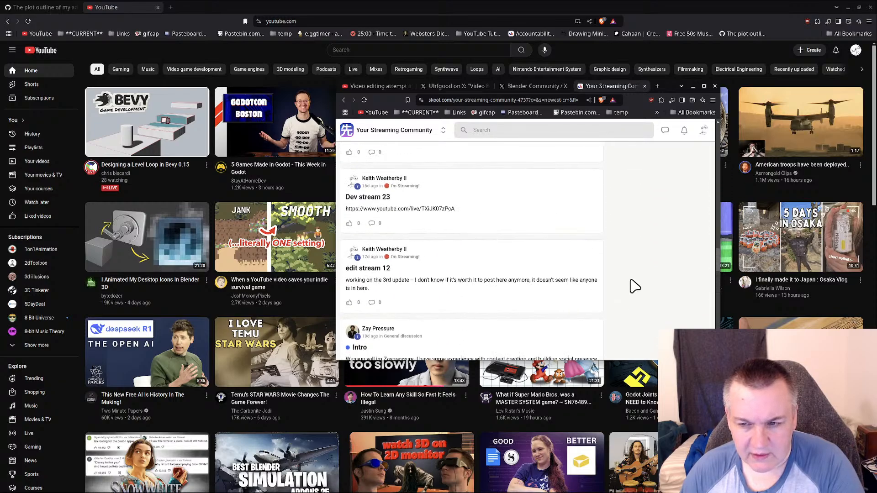
pyautogui.scroll(10, 634, 286)
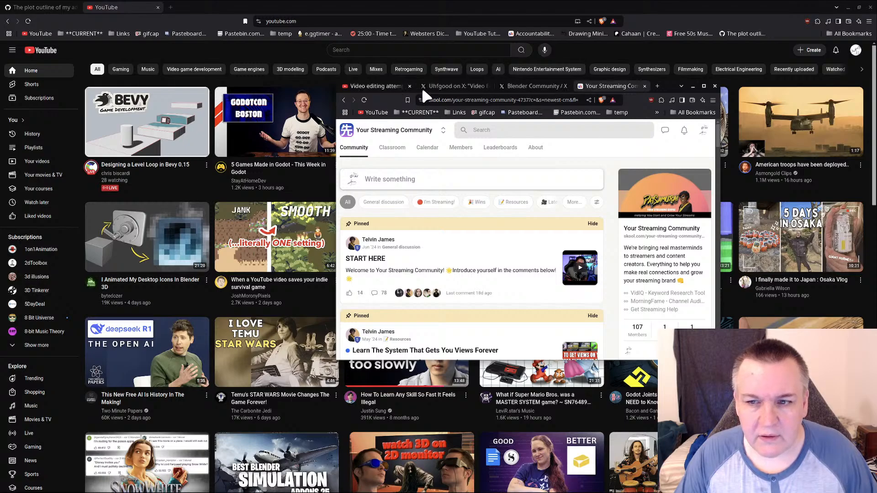
# Move the Your Streaming Community window off this screen, then open Discord and move its window off as well.
pyautogui.moveTo(683, 84); pyautogui.dragTo(876, 115)
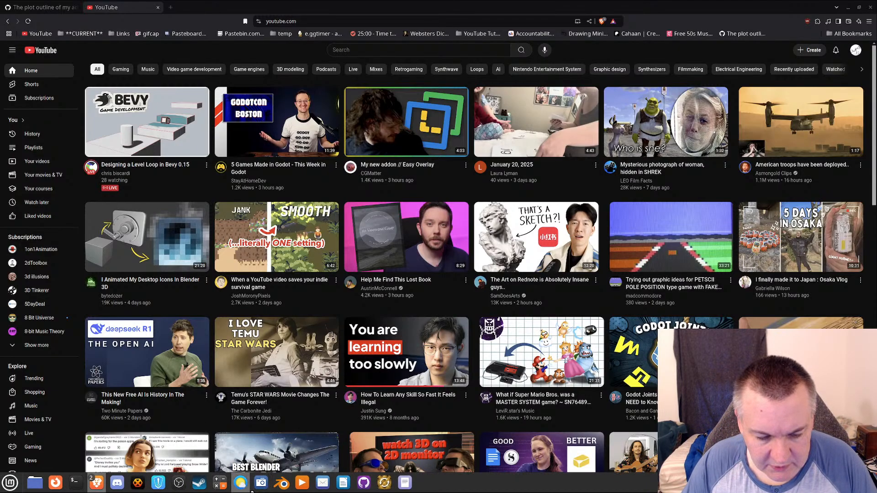
pyautogui.click(118, 483)
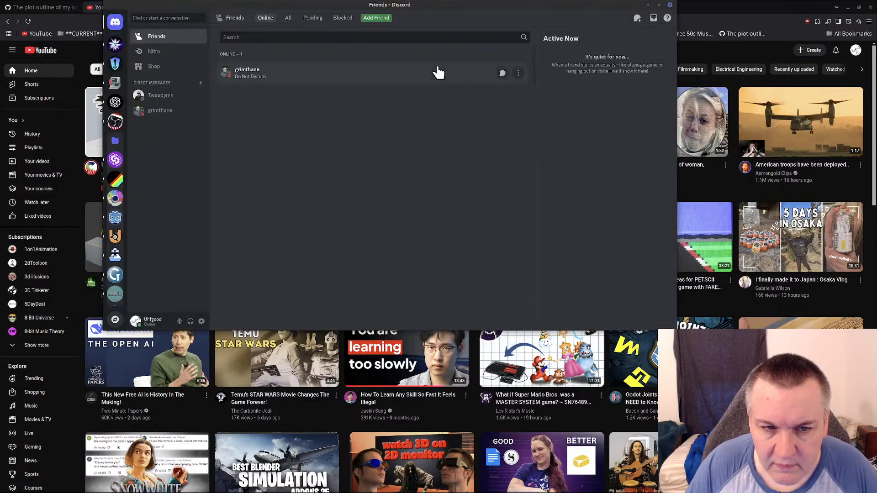
pyautogui.moveTo(334, 6); pyautogui.dragTo(876, 137)
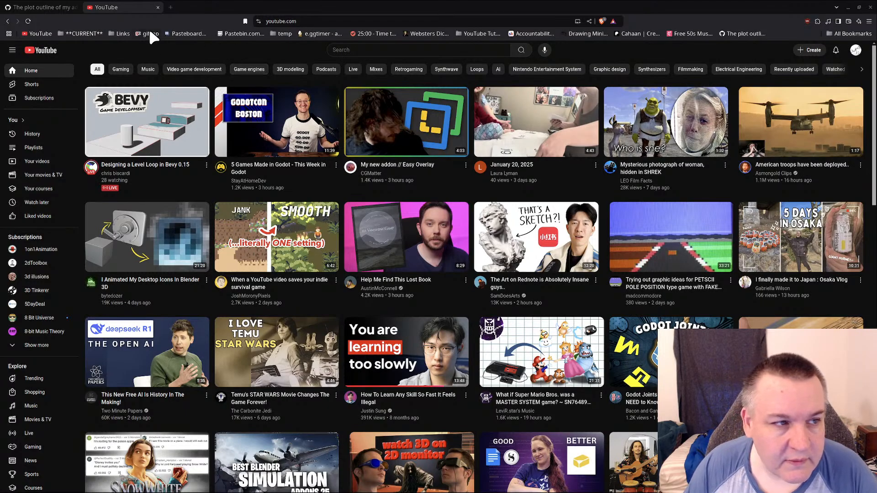
# Open a blank browser tab and switch to the Blender project 00006 Dec 16th, 17th, 2024 Update.
pyautogui.click(170, 7)
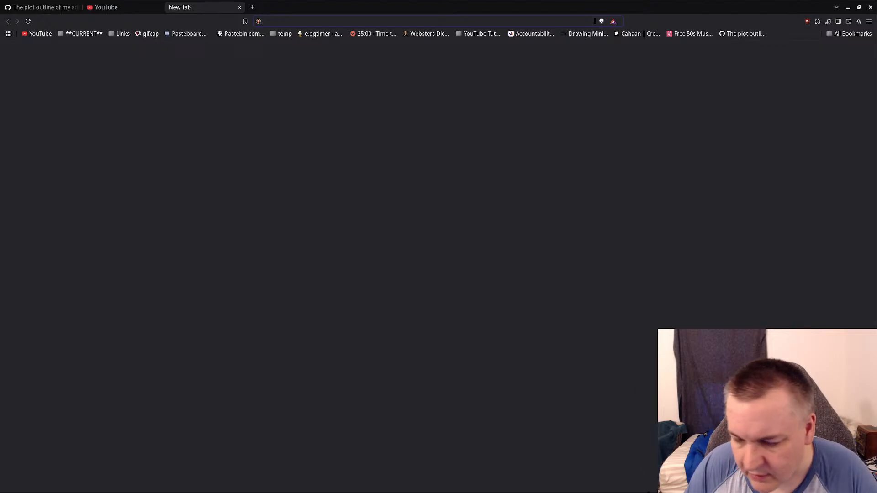
pyautogui.moveTo(649, 491)
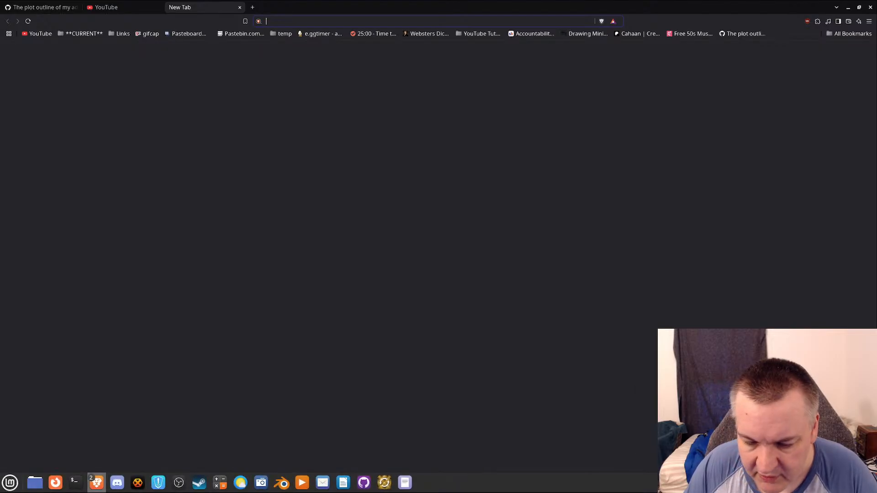
pyautogui.click(282, 483)
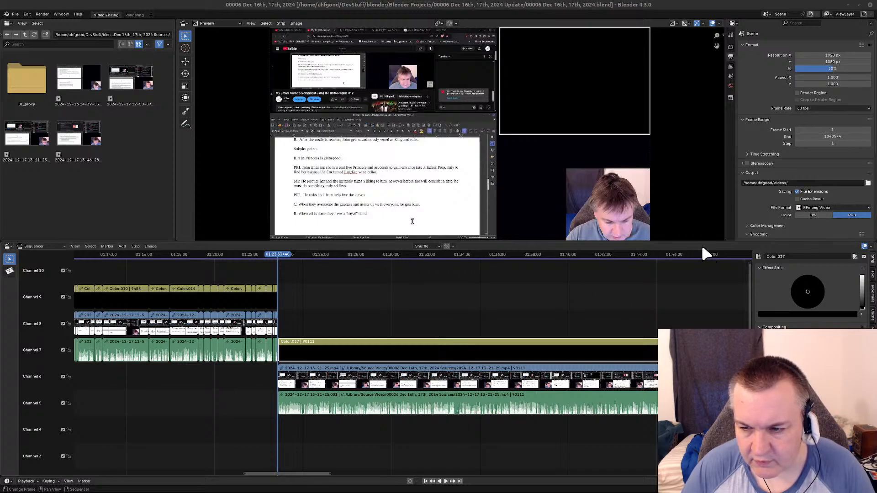
# Preview the frame at about 01:47:49 and slide the end of the black color strip on channel 7 freehand.
pyautogui.click(706, 256)
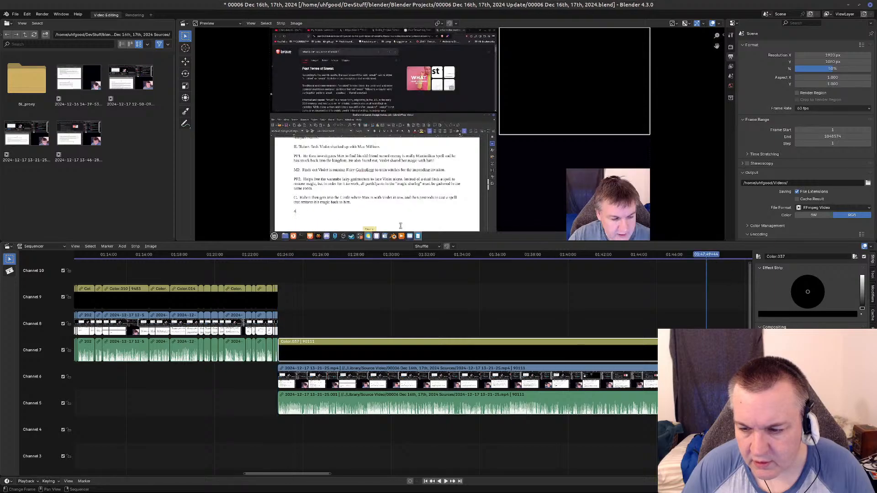
pyautogui.press('s')
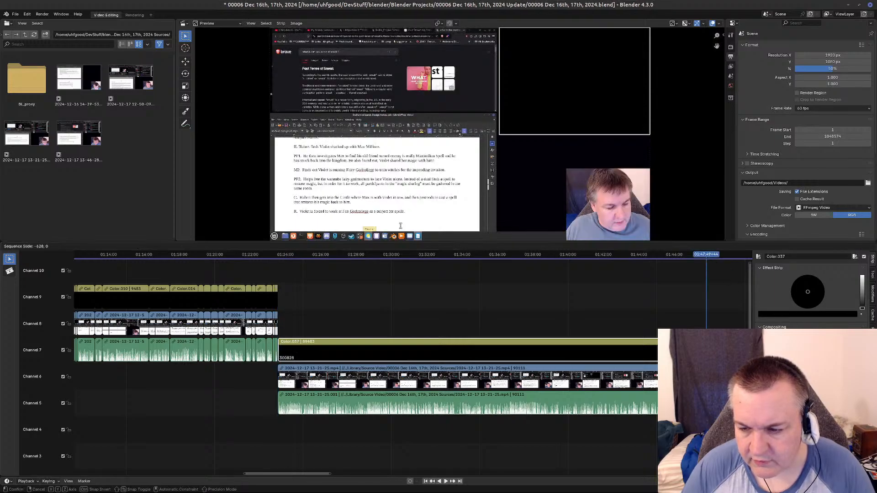
pyautogui.click(400, 226)
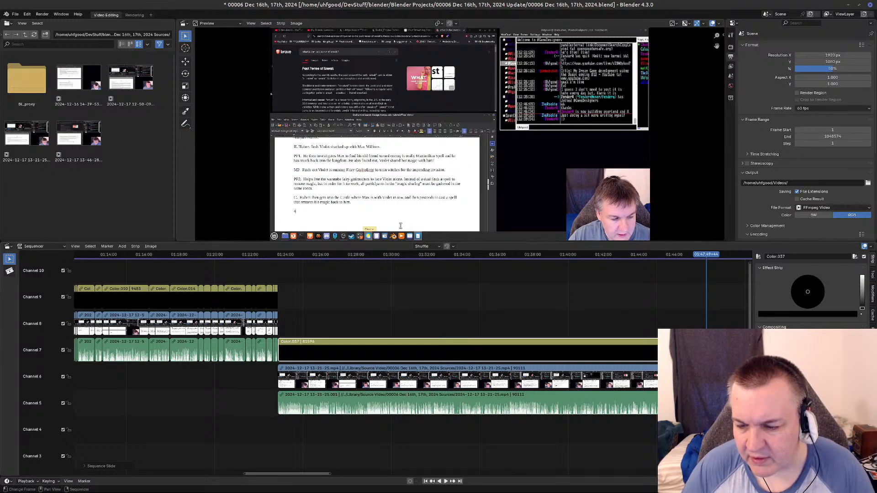
pyautogui.press('g')
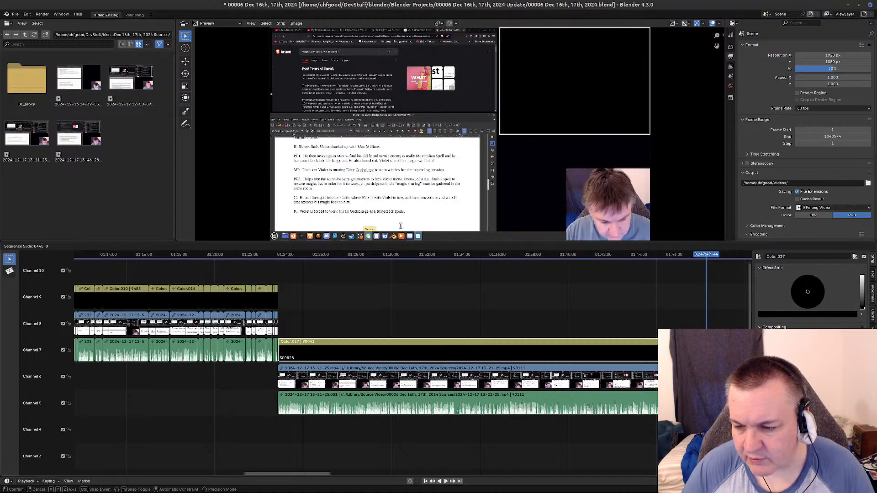
pyautogui.click(485, 250)
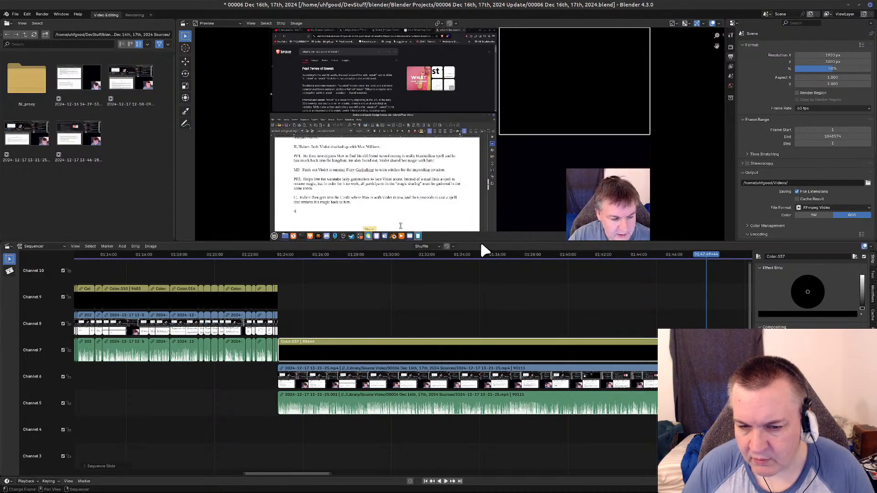
# Enable snapping, slide the black color strip's end to the end of the video strip below, and disable snapping again.
pyautogui.click(447, 247)
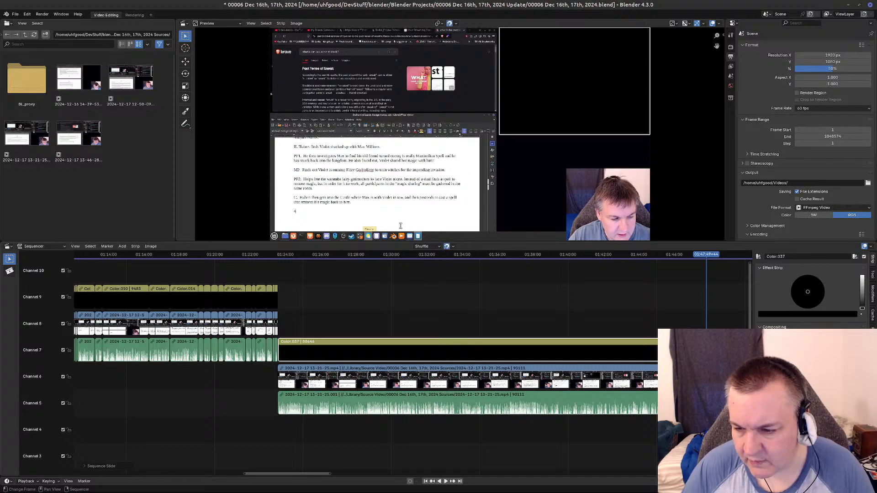
pyautogui.press('g')
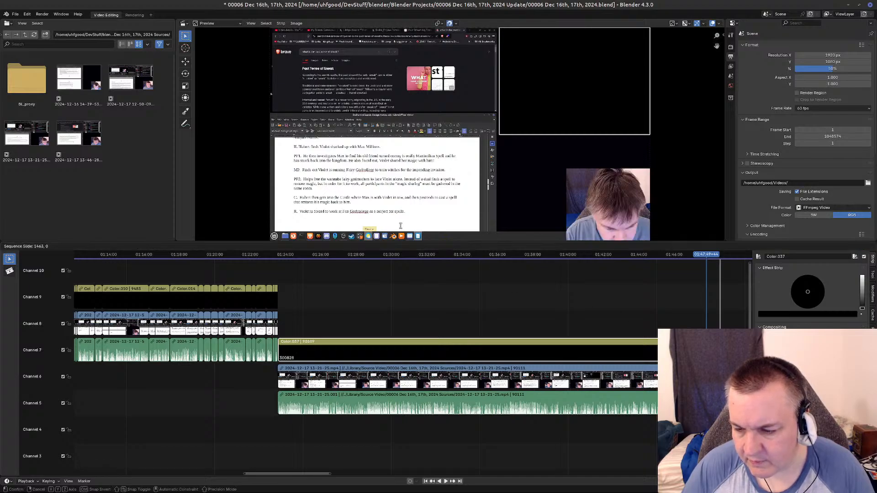
pyautogui.click(401, 273)
pyautogui.click(447, 246)
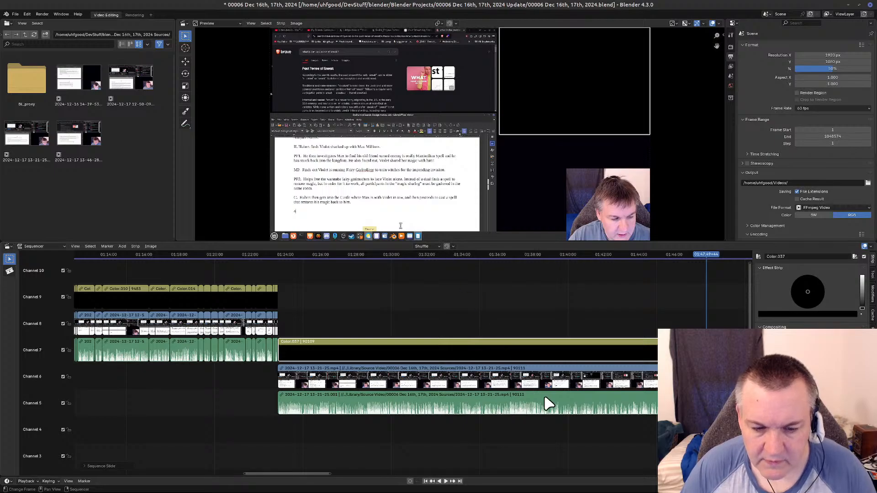
pyautogui.moveTo(417, 319); pyautogui.dragTo(361, 289, button='middle')
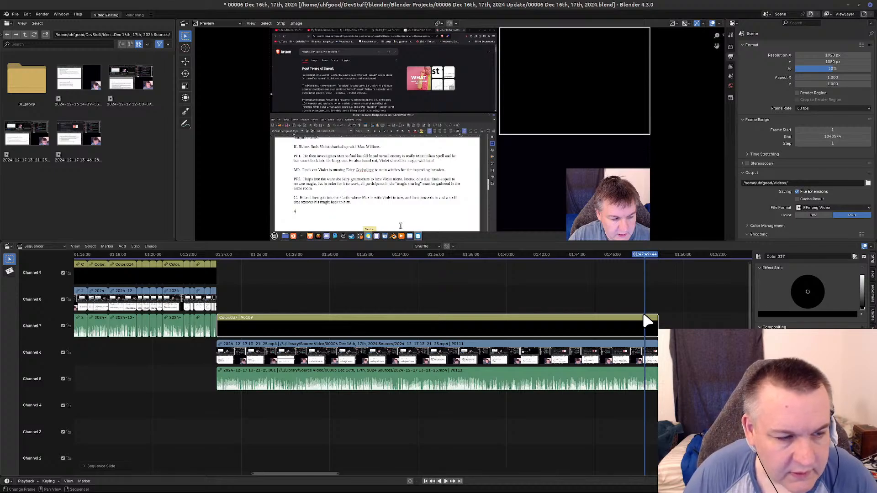
pyautogui.moveTo(642, 250); pyautogui.dragTo(213, 259)
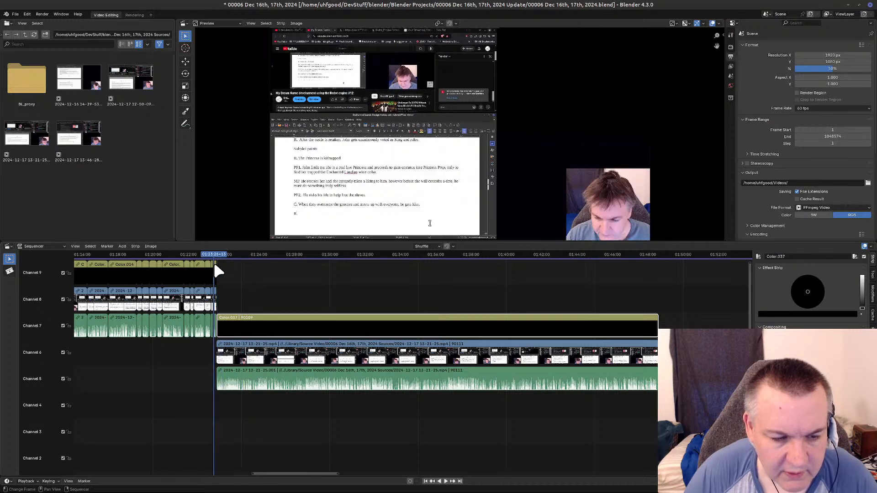
pyautogui.scroll(2, 332, 412)
pyautogui.moveTo(332, 413)
pyautogui.mouseDown(button='middle')
pyautogui.moveTo(364, 413)
pyautogui.moveTo(256, 404)
pyautogui.moveTo(340, 414)
pyautogui.moveTo(326, 416)
pyautogui.mouseUp(button='middle')
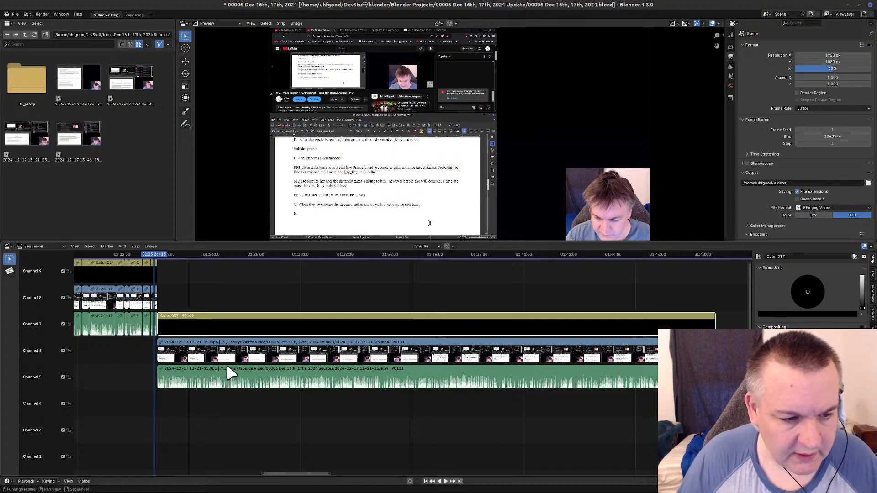
pyautogui.click(160, 255)
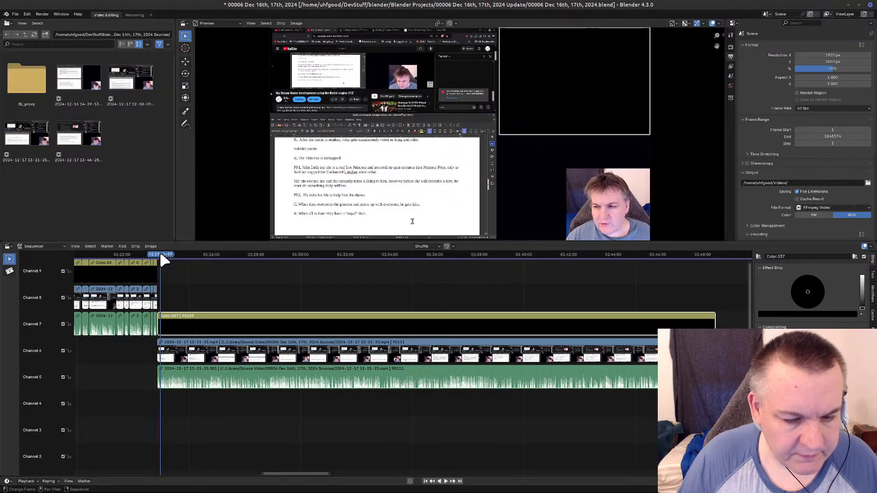
pyautogui.moveTo(332, 282); pyautogui.dragTo(412, 308, button='middle')
pyautogui.scroll(3, 305, 286)
pyautogui.press('space')
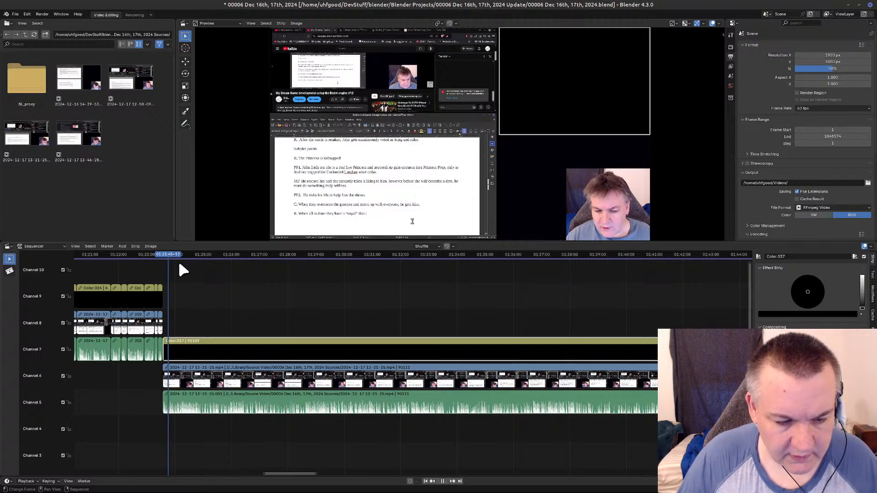
pyautogui.click(178, 254)
pyautogui.press('Escape')
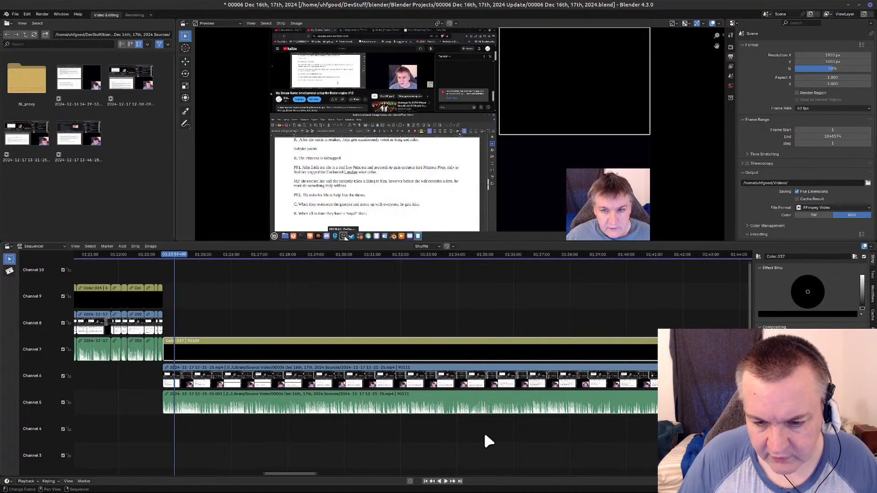
pyautogui.click(485, 380)
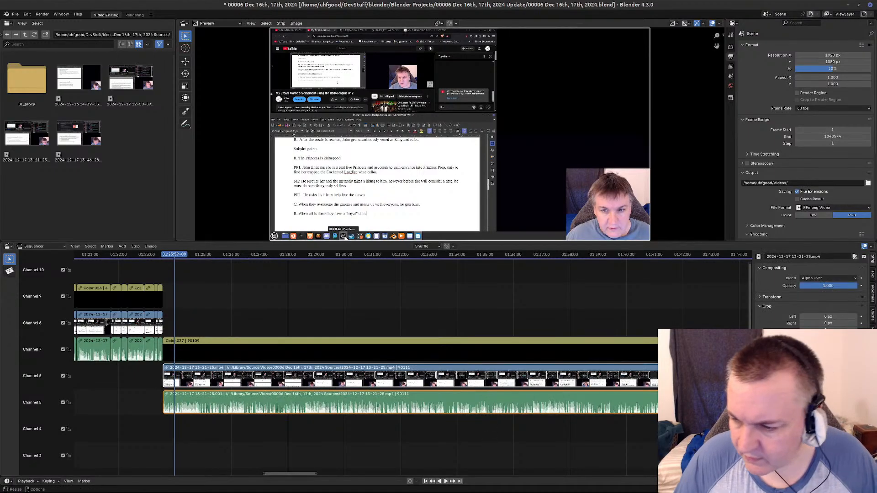
pyautogui.click(872, 334)
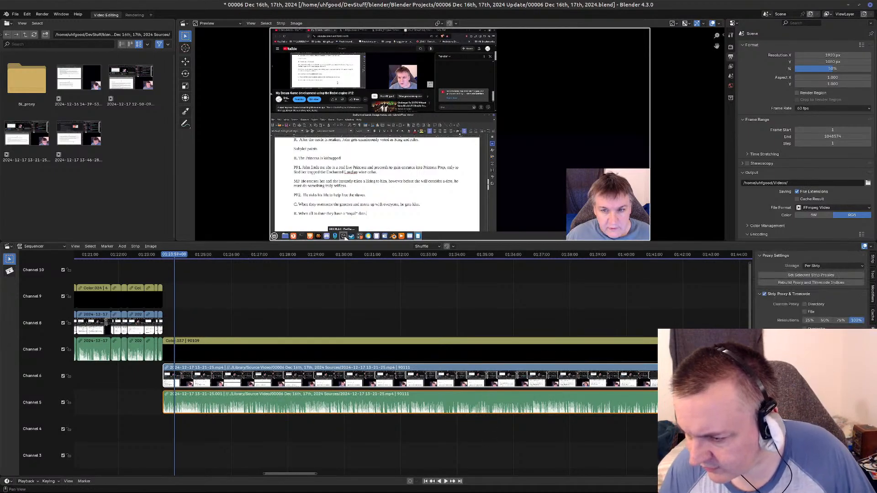
pyautogui.click(825, 320)
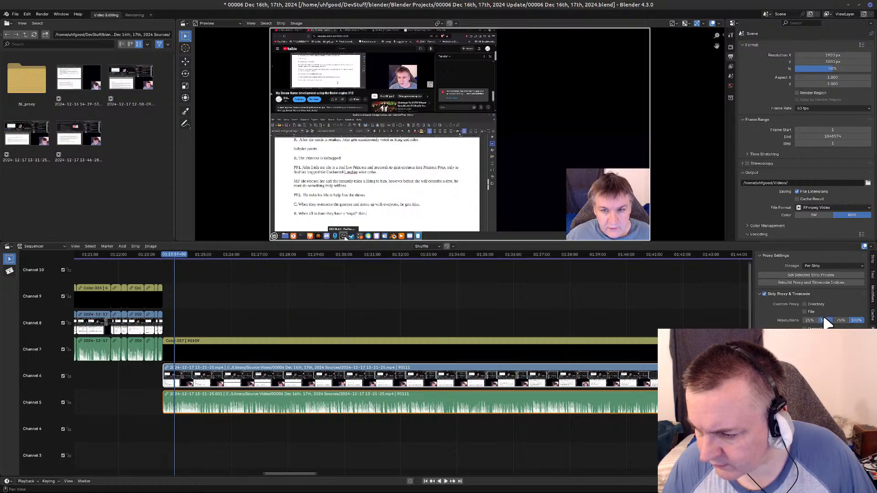
pyautogui.click(856, 320)
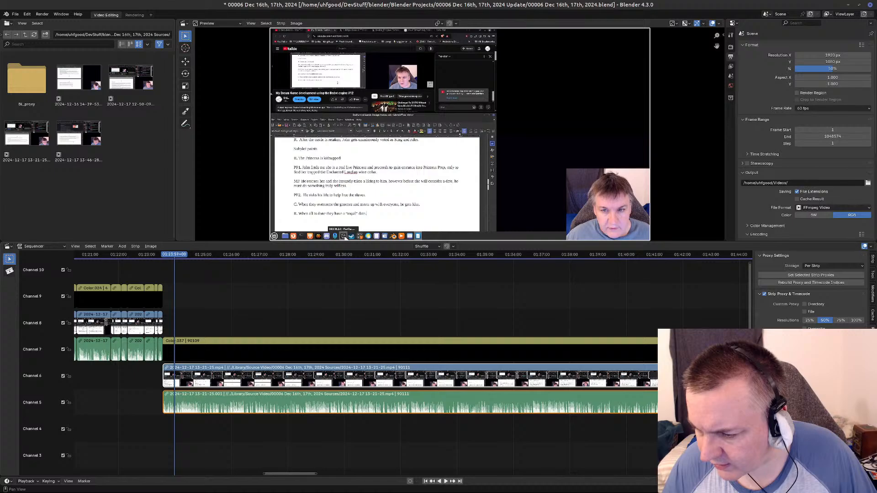
pyautogui.click(819, 283)
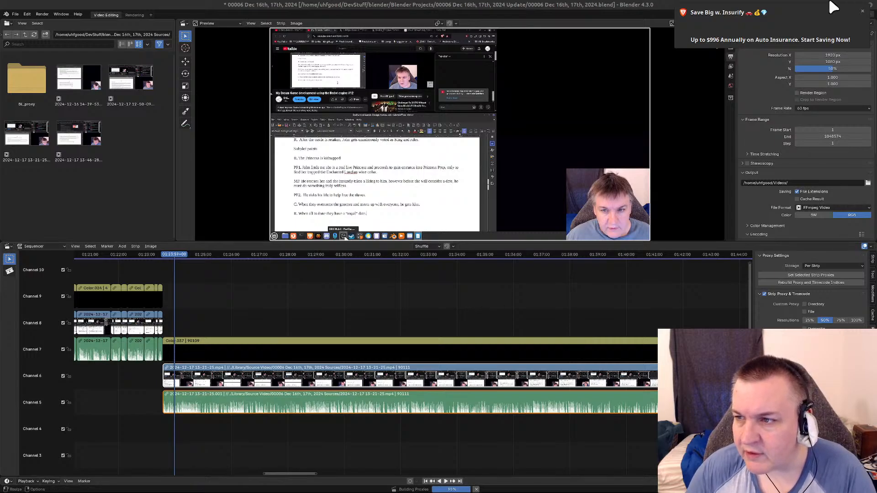
pyautogui.click(862, 11)
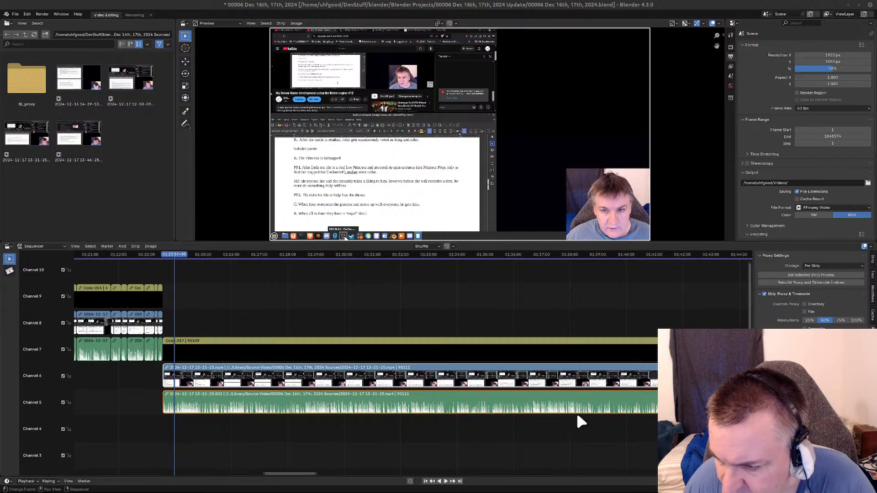
# Scrub further into the clip, play it from there, and bring the playhead back to about 01:24:47.
pyautogui.moveTo(174, 260); pyautogui.dragTo(197, 262)
pyautogui.press('space')
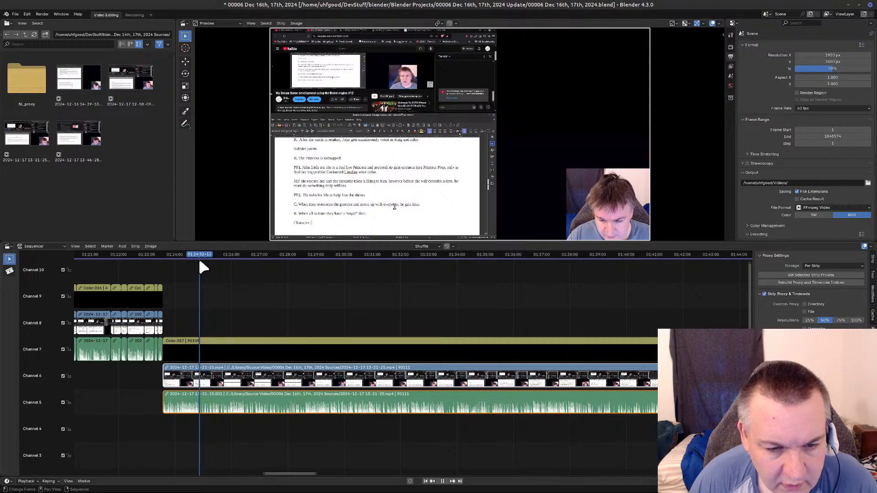
pyautogui.press('Escape')
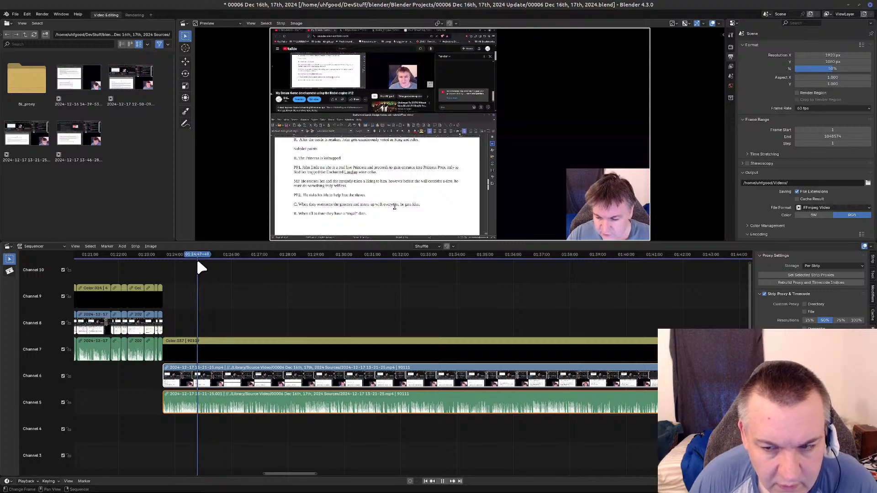
pyautogui.click(197, 260)
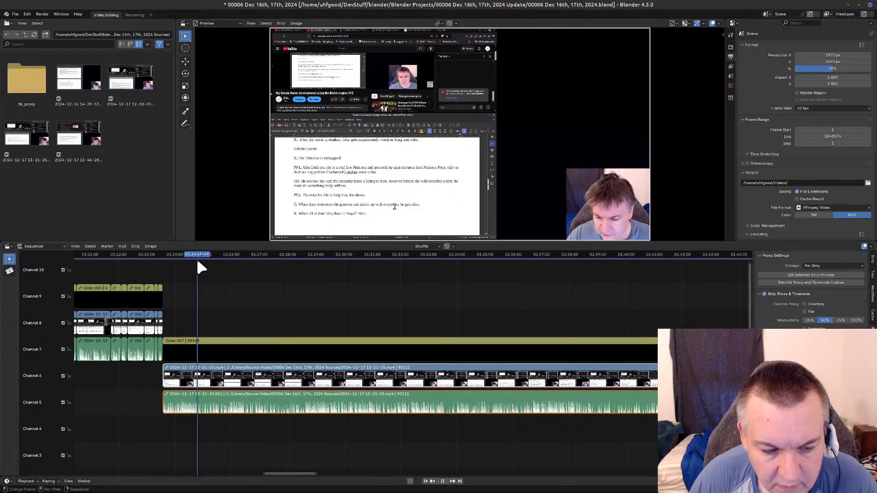
pyautogui.press('Escape')
# Examine the clip's audio waveform closely between its start and the playhead at about 01:24:47.
pyautogui.scroll(6, 228, 418)
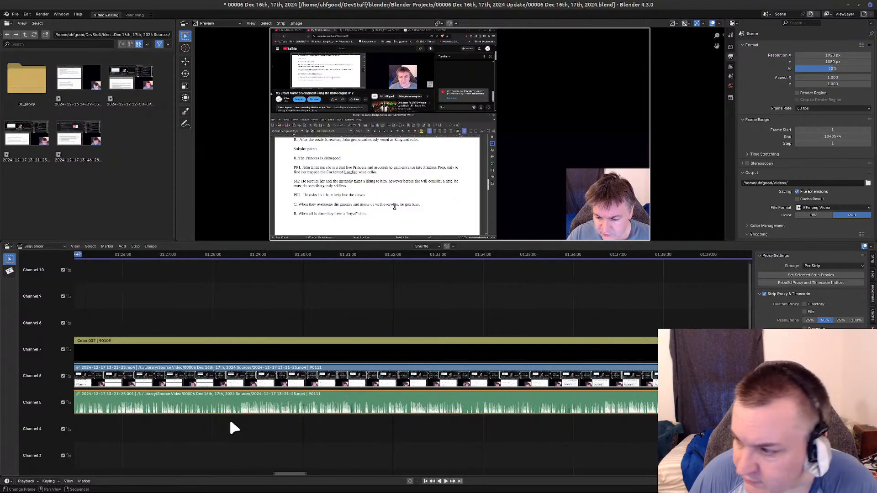
pyautogui.moveTo(229, 429); pyautogui.dragTo(336, 393, button='middle')
pyautogui.scroll(1, 333, 399)
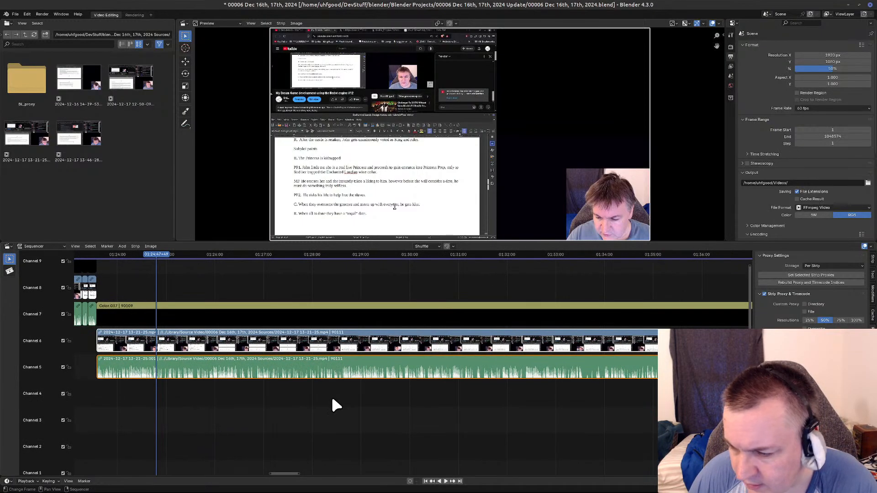
pyautogui.scroll(4, 332, 400)
pyautogui.moveTo(225, 420); pyautogui.dragTo(460, 405, button='middle')
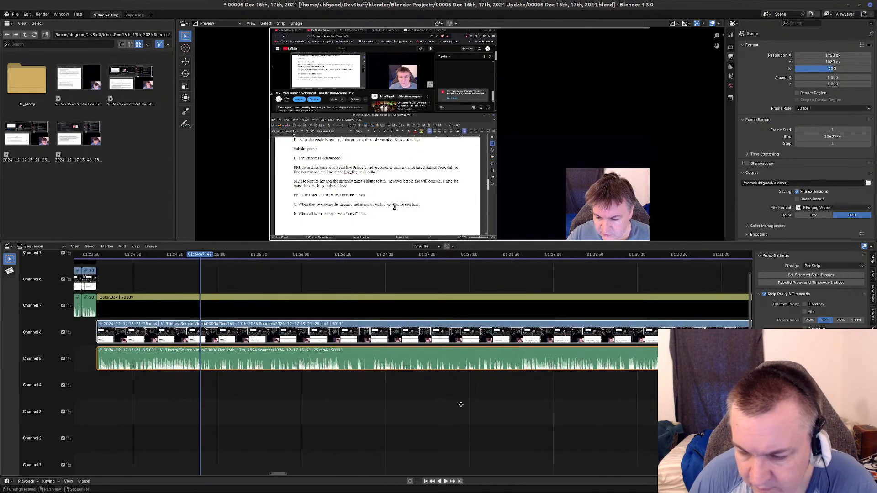
pyautogui.moveTo(227, 391); pyautogui.dragTo(467, 401, button='middle')
pyautogui.scroll(3, 373, 409)
pyautogui.scroll(5, 465, 395)
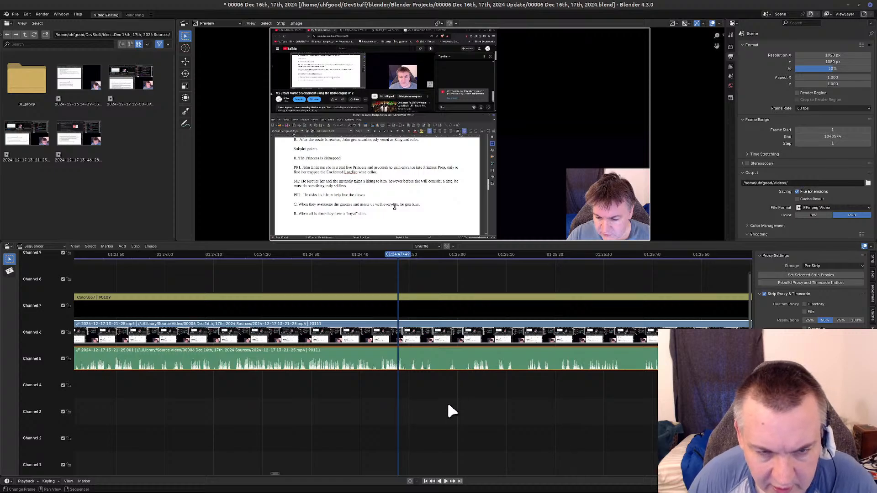
pyautogui.moveTo(210, 437); pyautogui.dragTo(290, 453, button='middle')
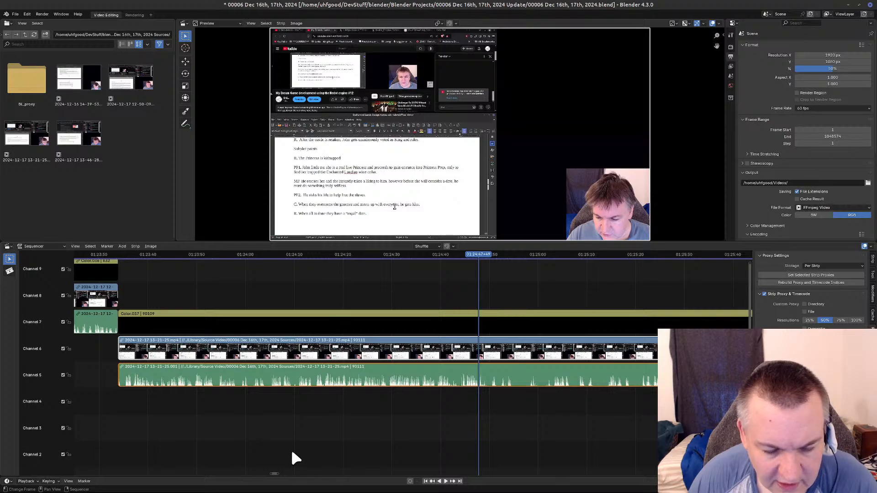
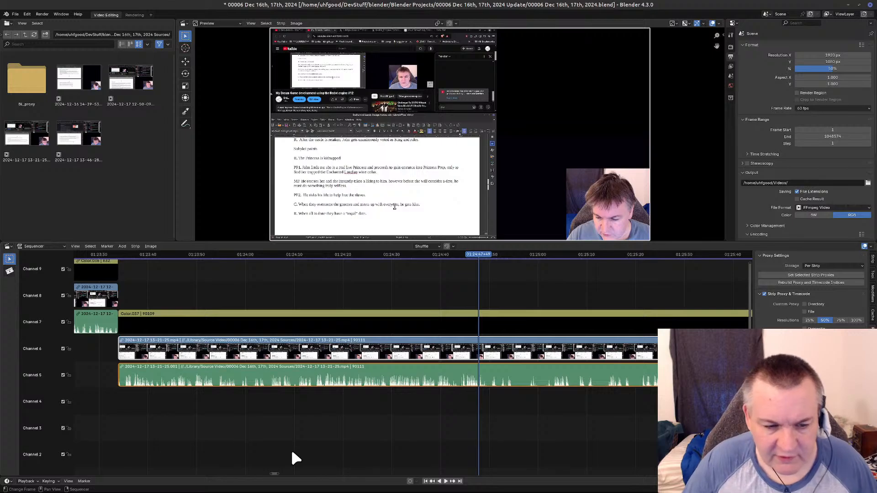
pyautogui.press('space')
pyautogui.click(464, 254)
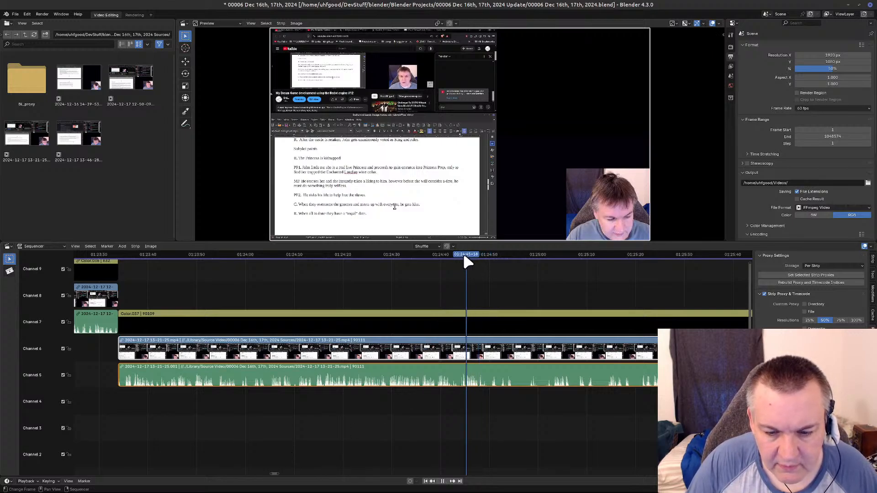
pyautogui.press('space')
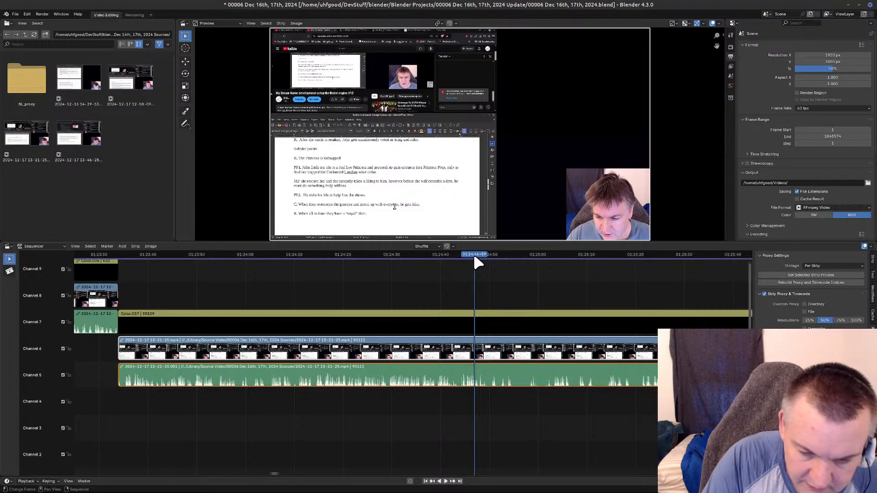
pyautogui.moveTo(474, 256); pyautogui.dragTo(474, 256)
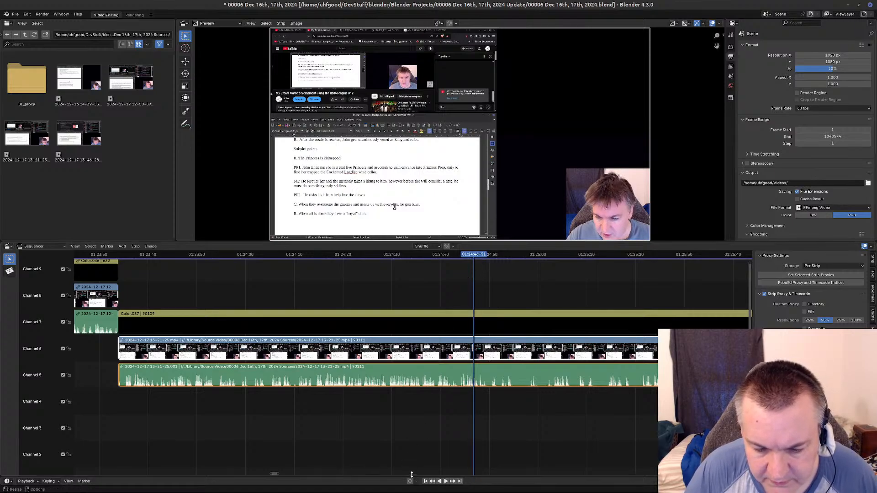
pyautogui.click(446, 481)
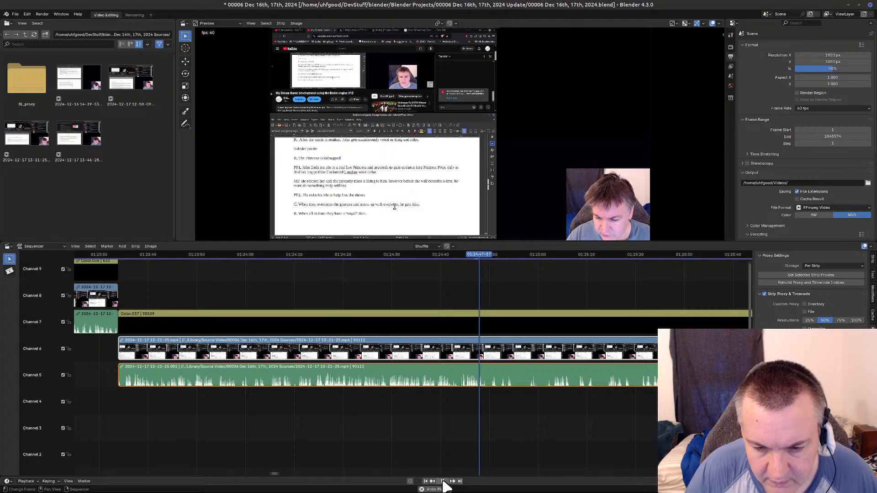
pyautogui.click(444, 482)
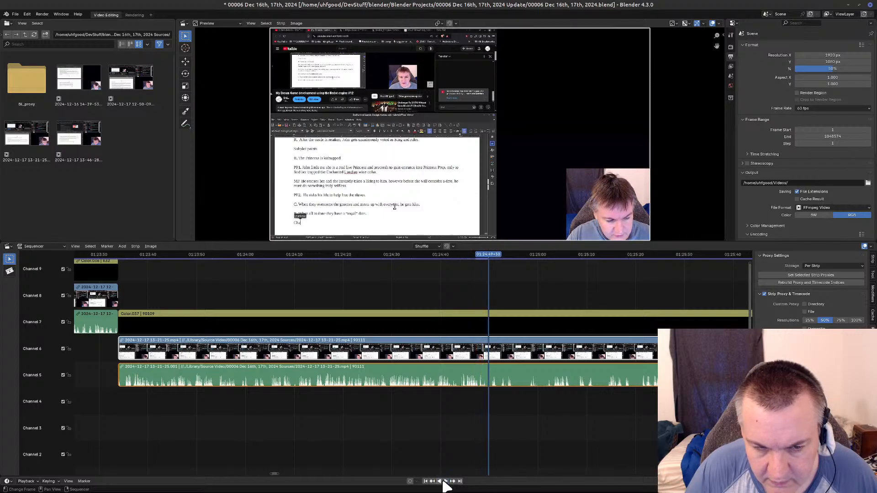
pyautogui.moveTo(491, 253)
pyautogui.mouseDown()
pyautogui.moveTo(471, 260)
pyautogui.moveTo(488, 263)
pyautogui.mouseUp()
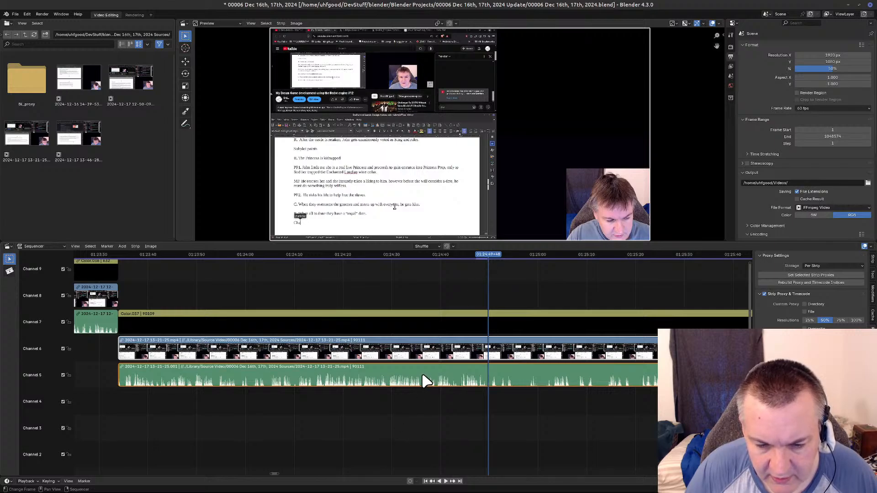
pyautogui.press('k')
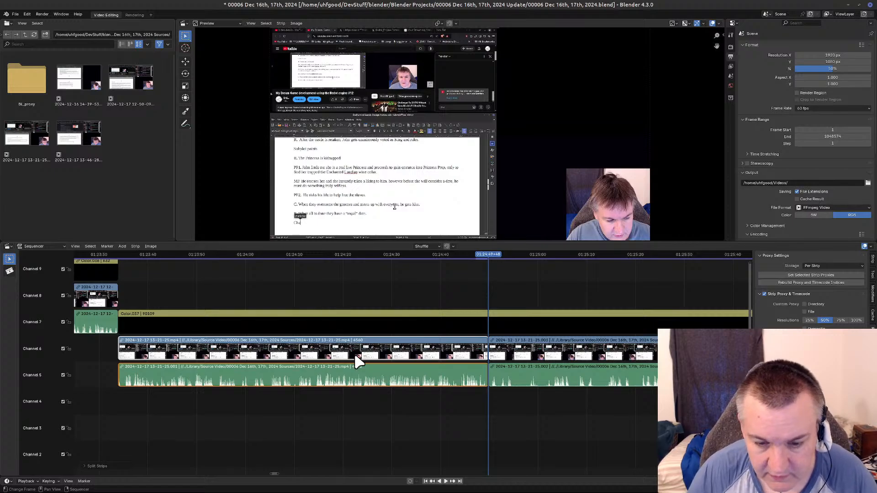
pyautogui.press('Delete')
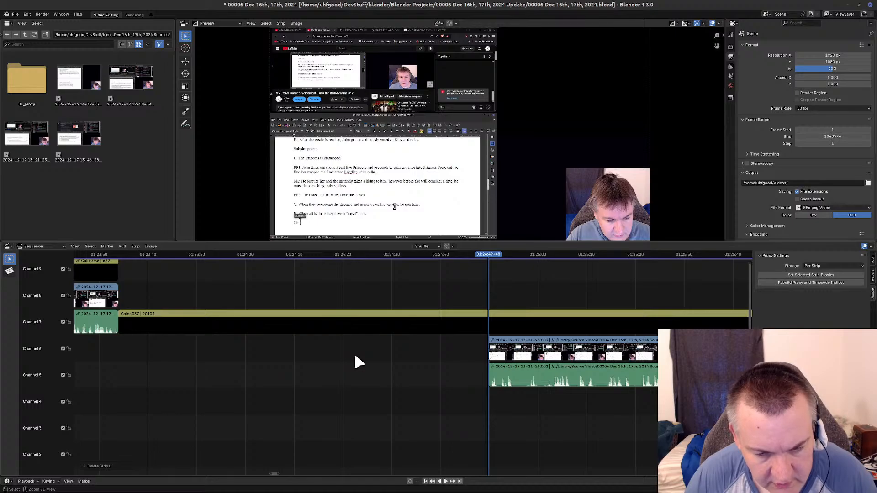
pyautogui.hotkey('ctrl', 'z')
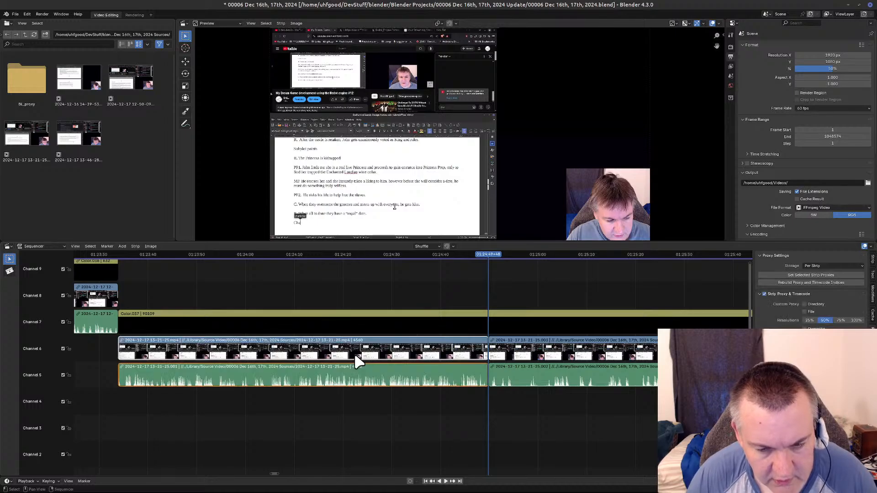
pyautogui.click(441, 323)
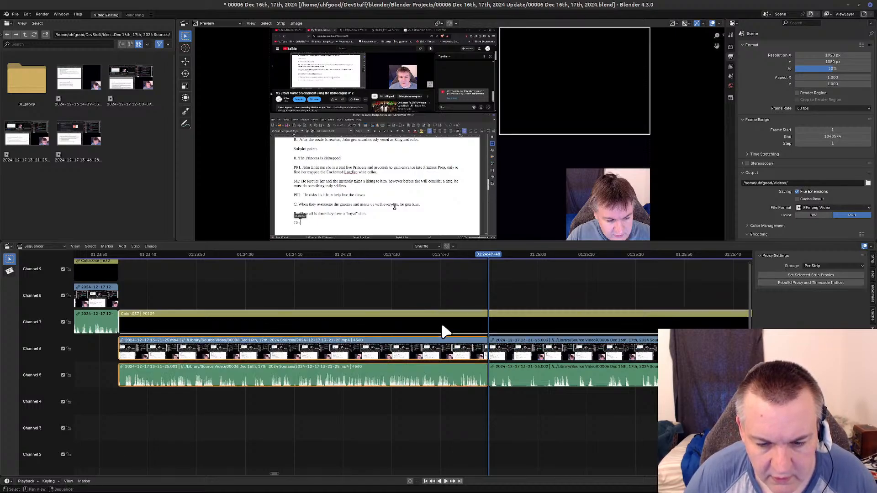
pyautogui.rightClick(441, 323)
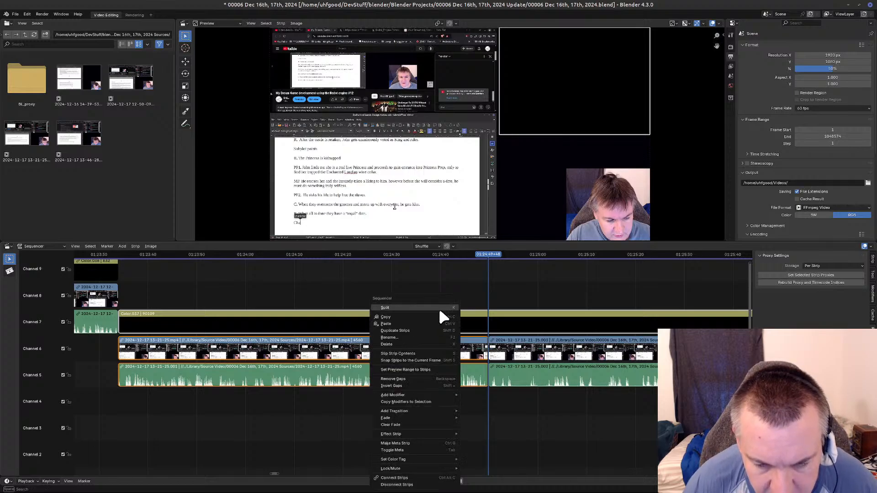
pyautogui.click(437, 307)
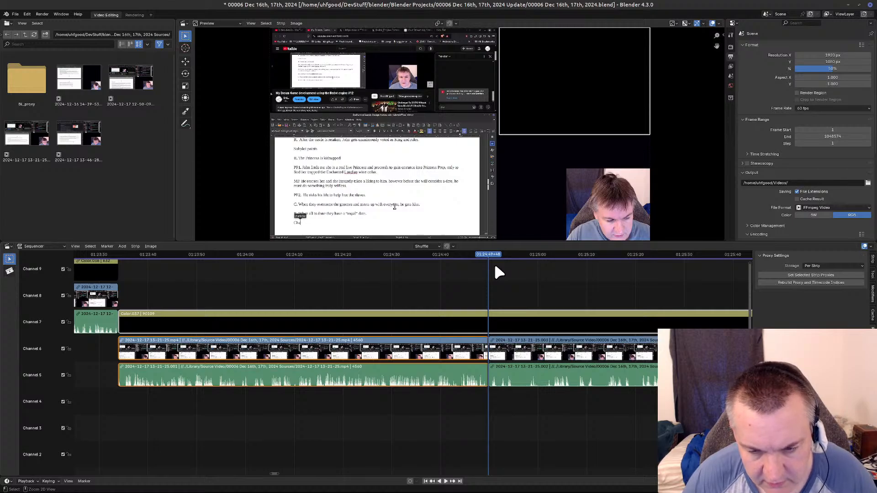
pyautogui.hotkey('ctrl', 'z')
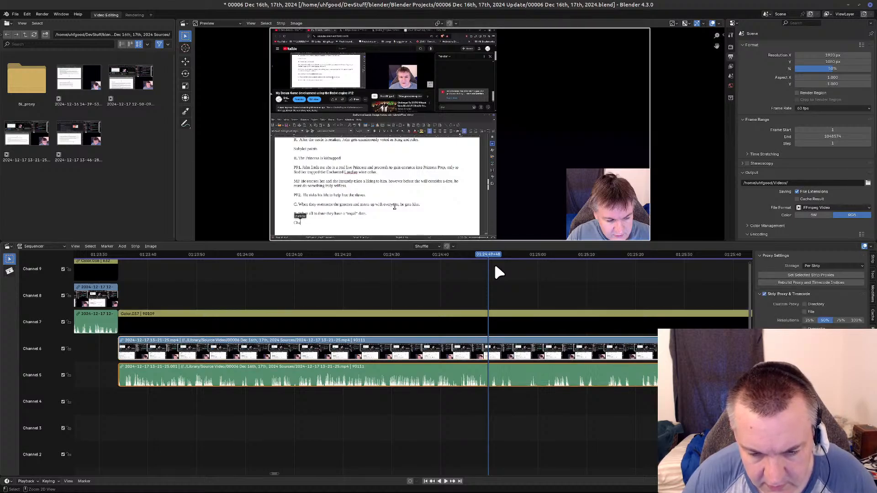
pyautogui.click(459, 323)
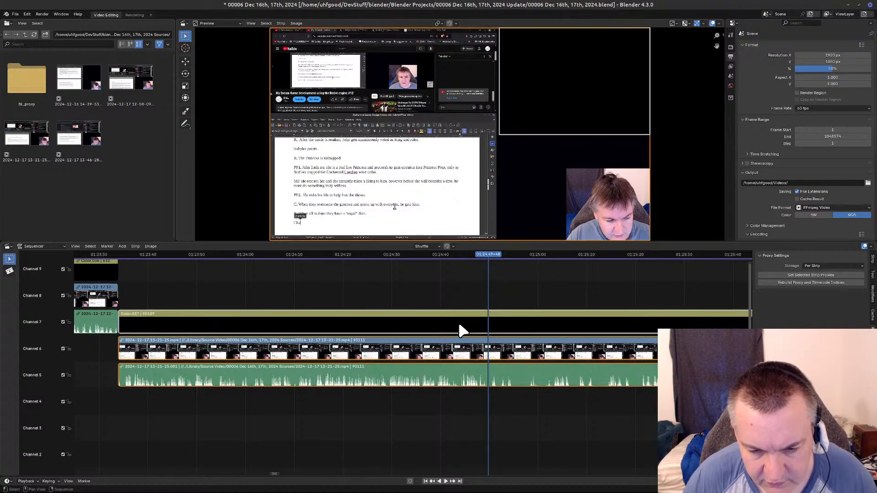
pyautogui.rightClick(459, 322)
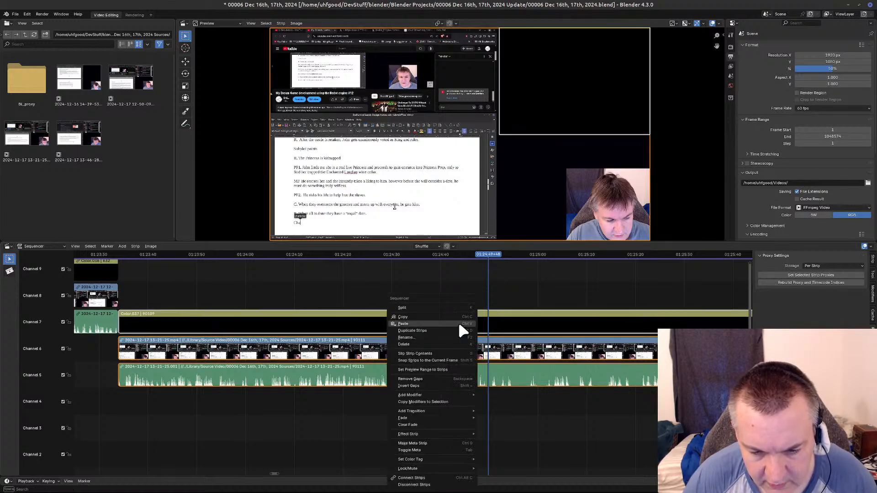
pyautogui.click(472, 485)
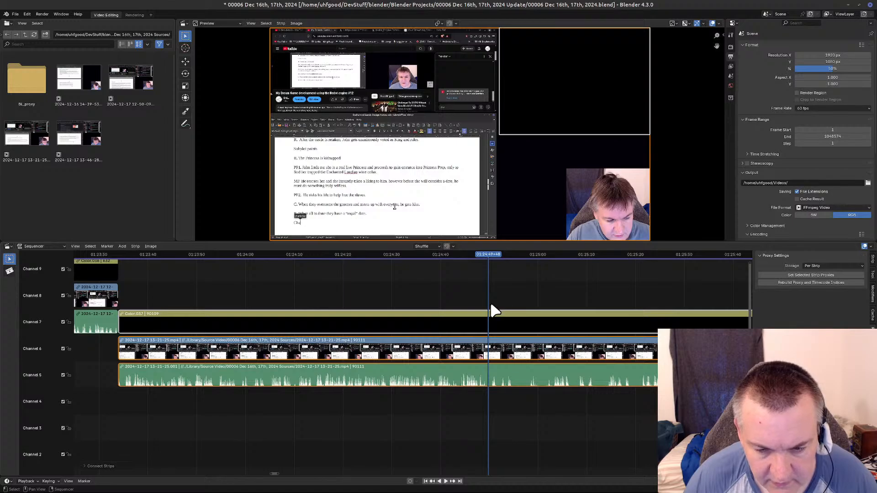
# Split the connected strips at the playhead, delete the part before it, and close the gap left behind.
pyautogui.click(496, 352)
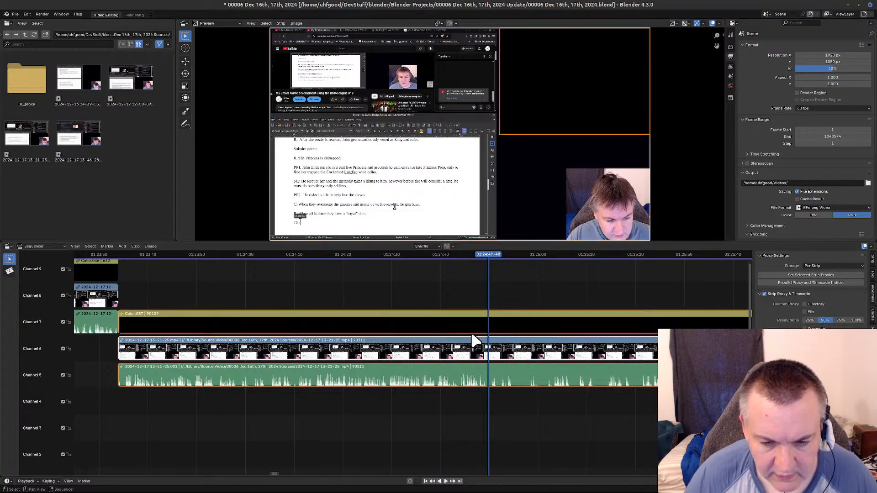
pyautogui.press('k')
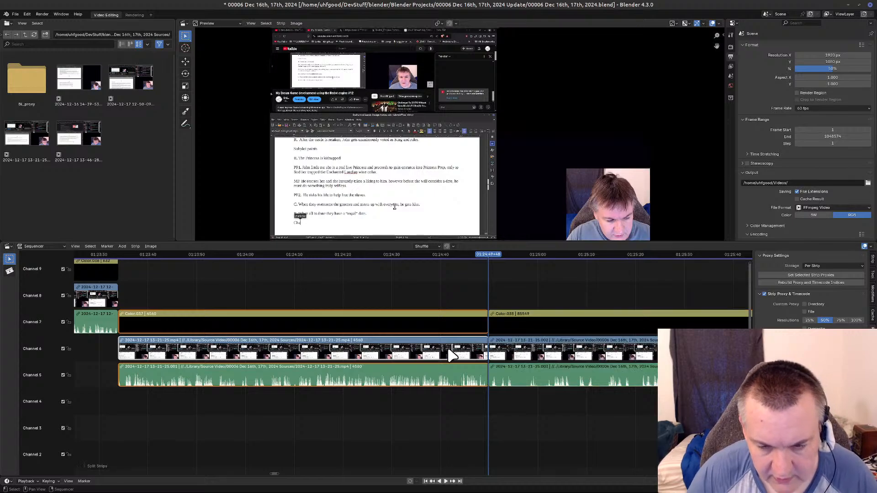
pyautogui.press('Delete')
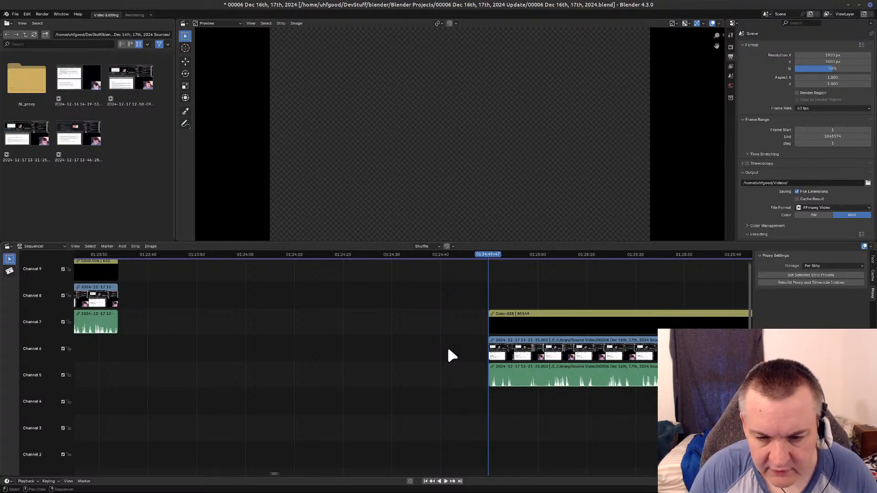
pyautogui.press('BackSpace')
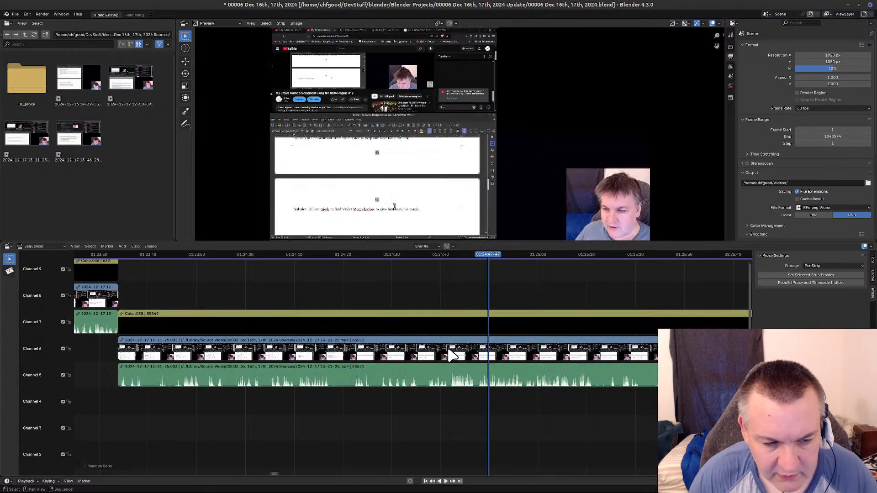
# Review the clip from the new cut at about 01:23:53 onward and place the playhead at 01:24:41+31.
pyautogui.press('pagedown')
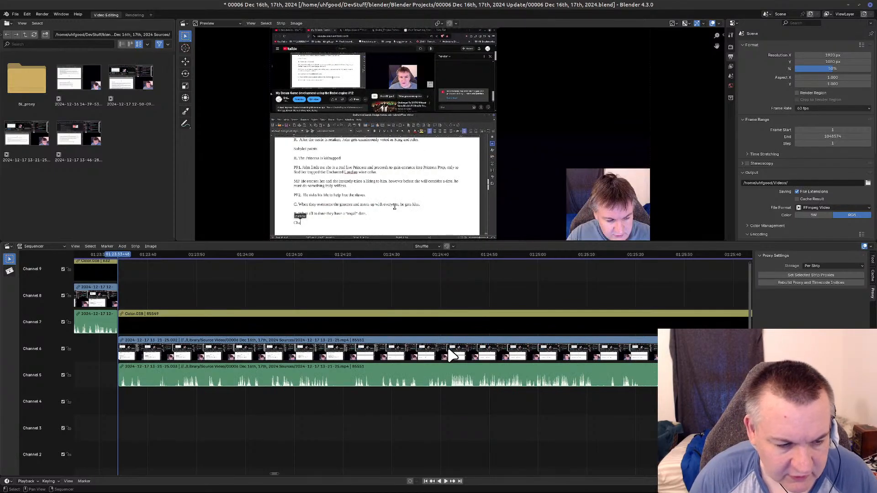
pyautogui.moveTo(121, 258); pyautogui.dragTo(312, 261)
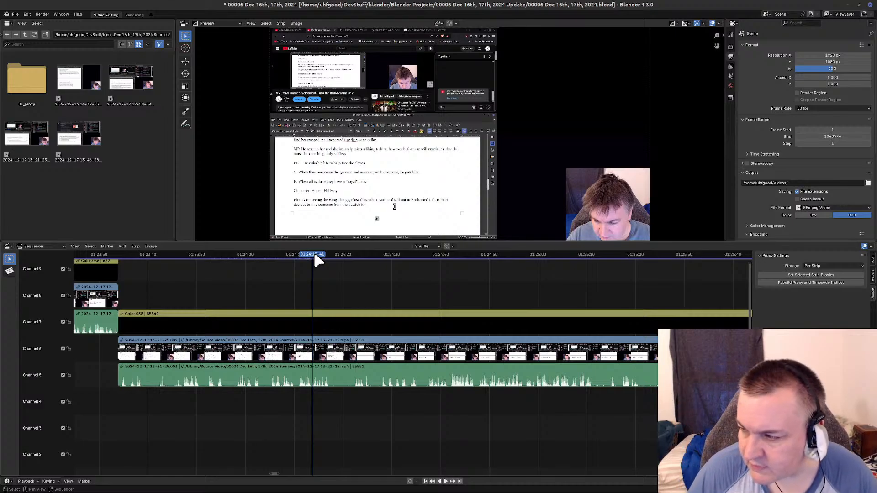
pyautogui.press('space')
pyautogui.moveTo(328, 261); pyautogui.dragTo(445, 263)
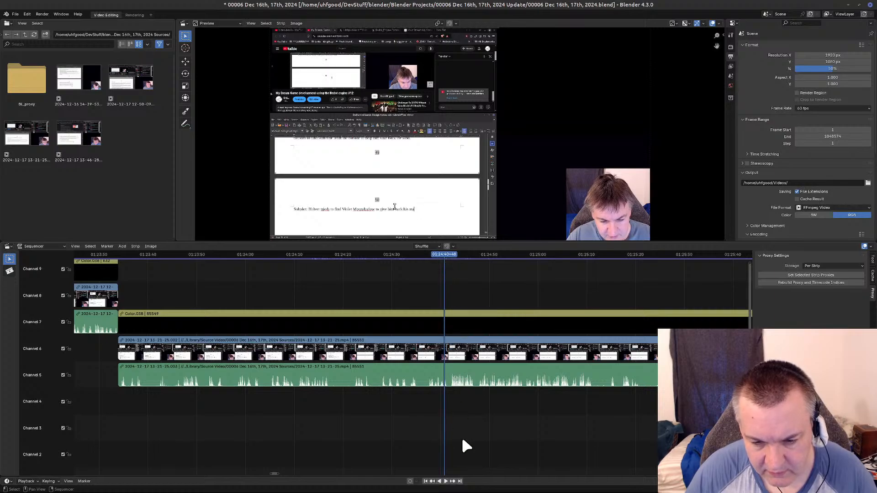
pyautogui.click(445, 481)
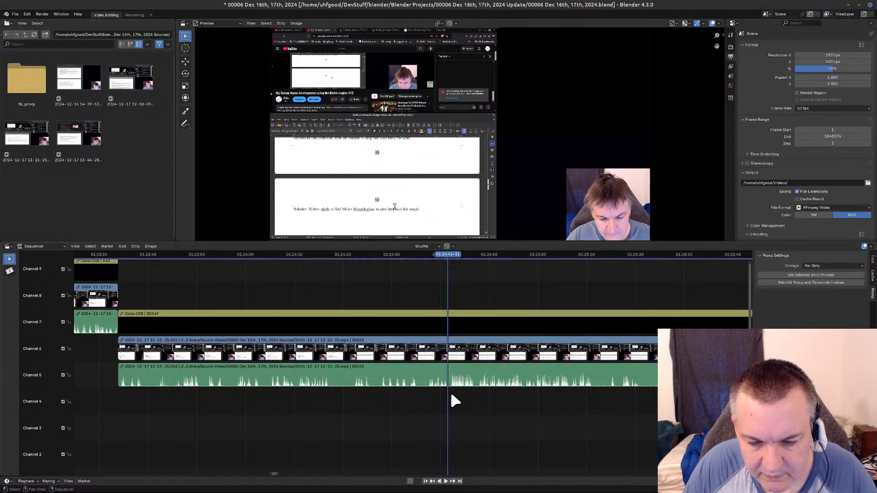
# Cut the section from 01:24:41+31 to about 01:25:17 out of the connected strips, close the gap, and return the playhead to the cut.
pyautogui.click(464, 378)
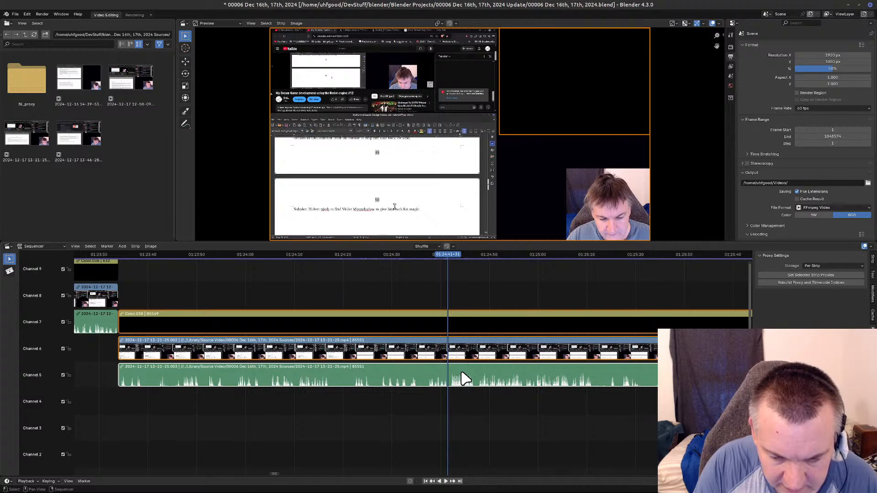
pyautogui.press('k')
pyautogui.moveTo(445, 256); pyautogui.dragTo(621, 264)
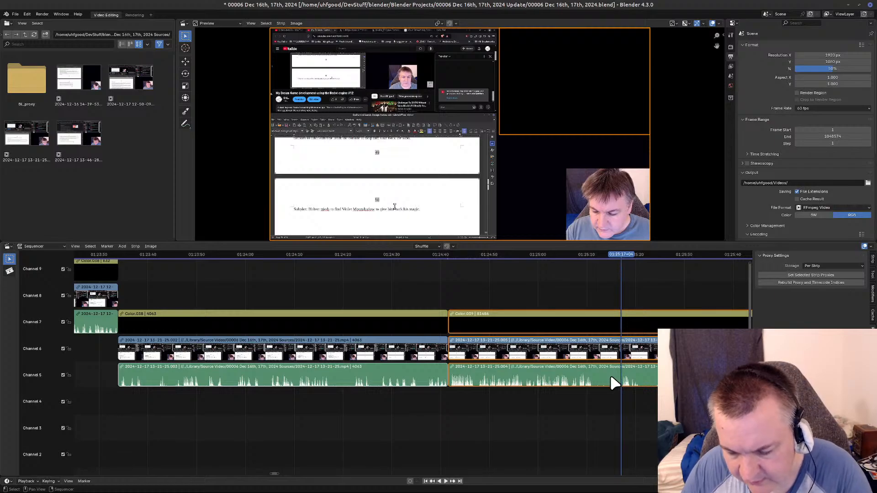
pyautogui.press('k')
pyautogui.press('Delete')
pyautogui.press('Left')
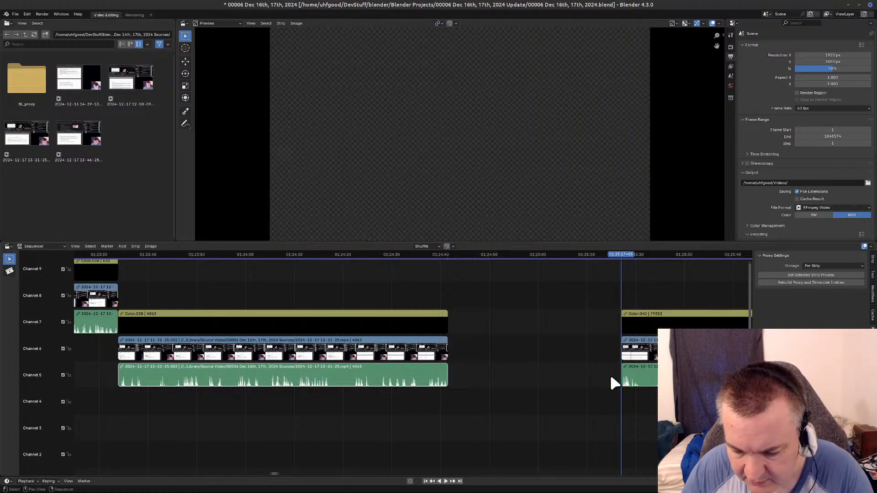
pyautogui.press('BackSpace')
pyautogui.press('pagedown')
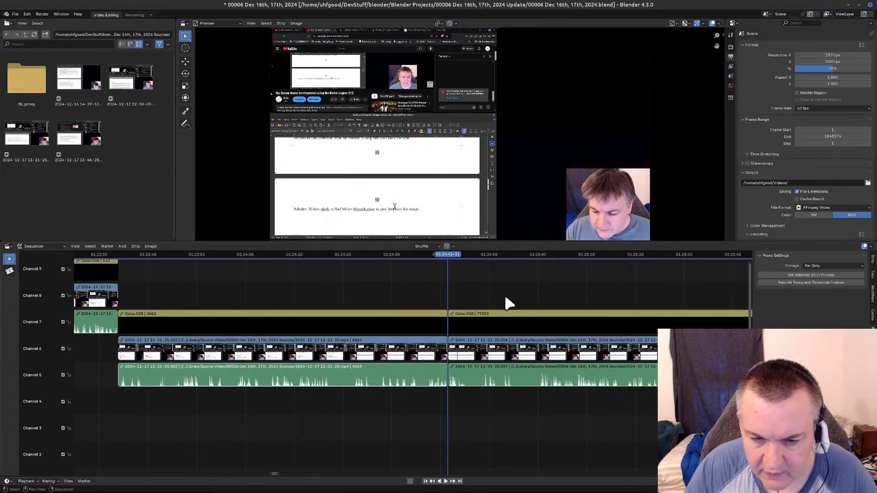
pyautogui.moveTo(457, 255); pyautogui.dragTo(478, 278)
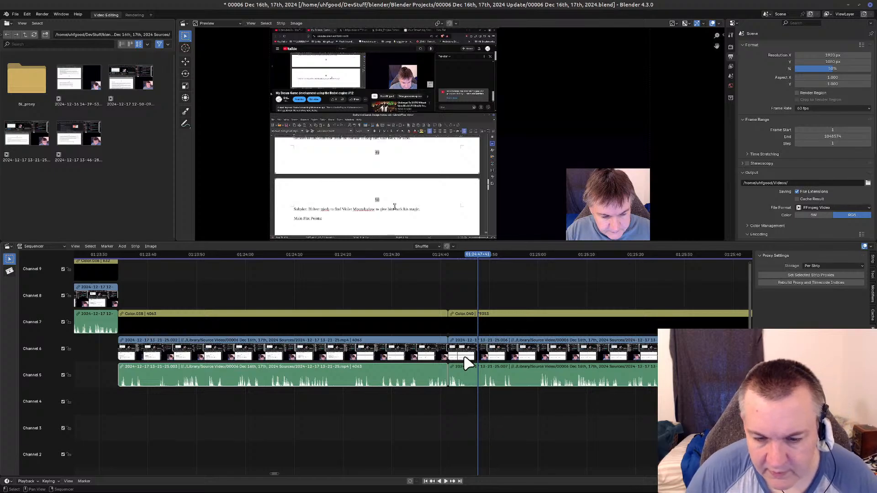
pyautogui.click(497, 370)
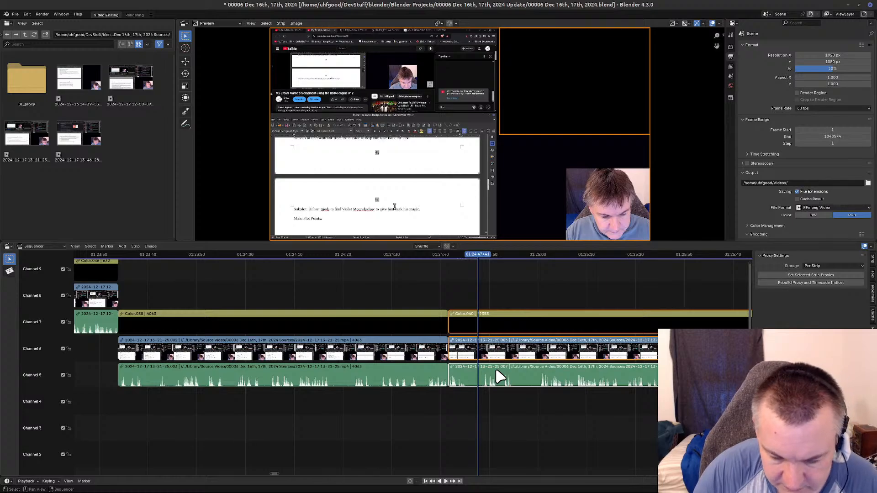
pyautogui.press('k')
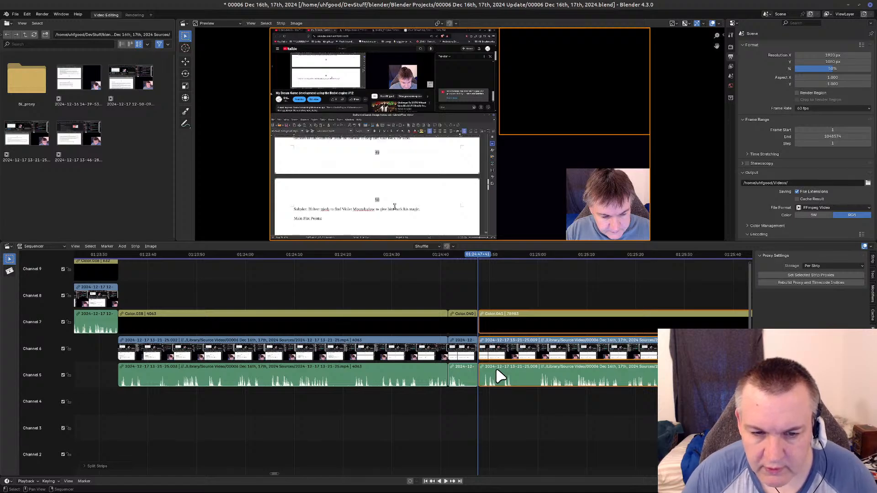
pyautogui.moveTo(485, 254); pyautogui.dragTo(523, 262)
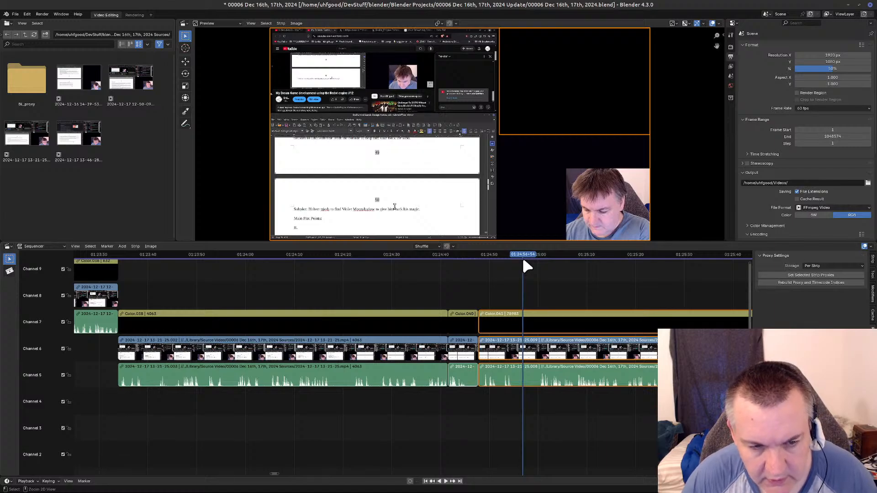
pyautogui.hotkey('ctrl', 'z')
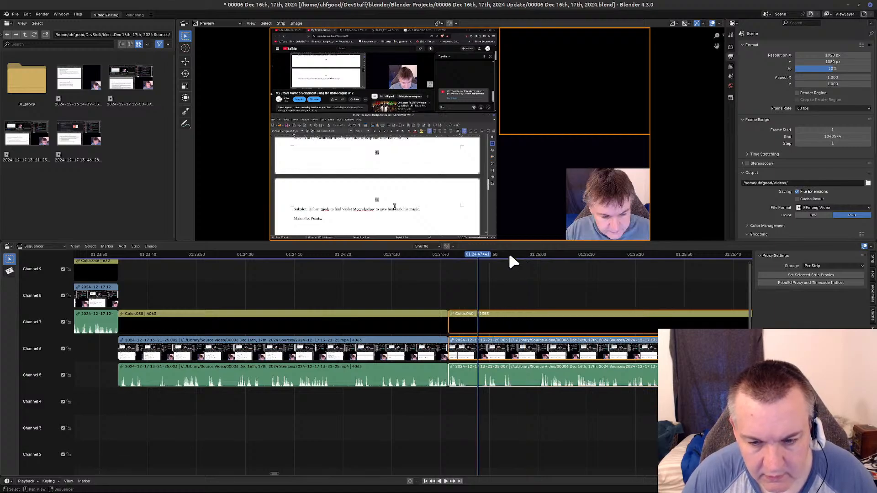
# Play back around 01:24:48 to find the cut point and split the connected strips at 01:24:48+40.
pyautogui.press('space')
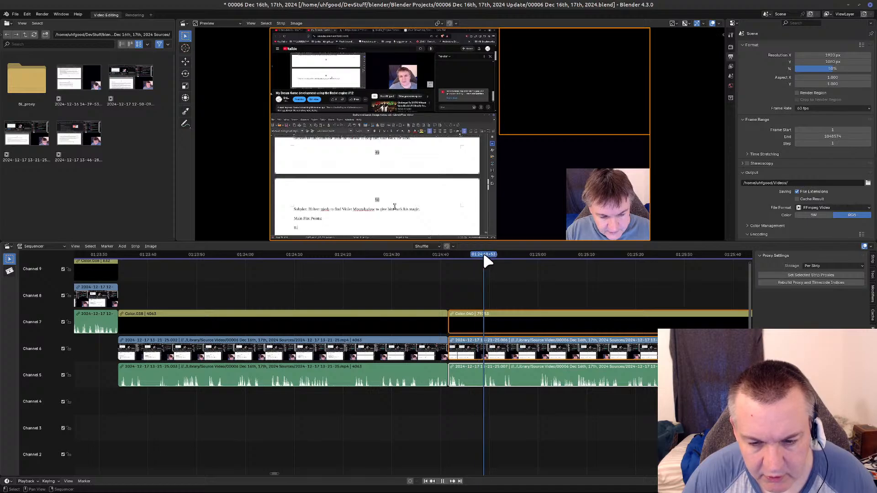
pyautogui.moveTo(489, 257)
pyautogui.mouseDown()
pyautogui.moveTo(511, 257)
pyautogui.moveTo(482, 256)
pyautogui.mouseUp()
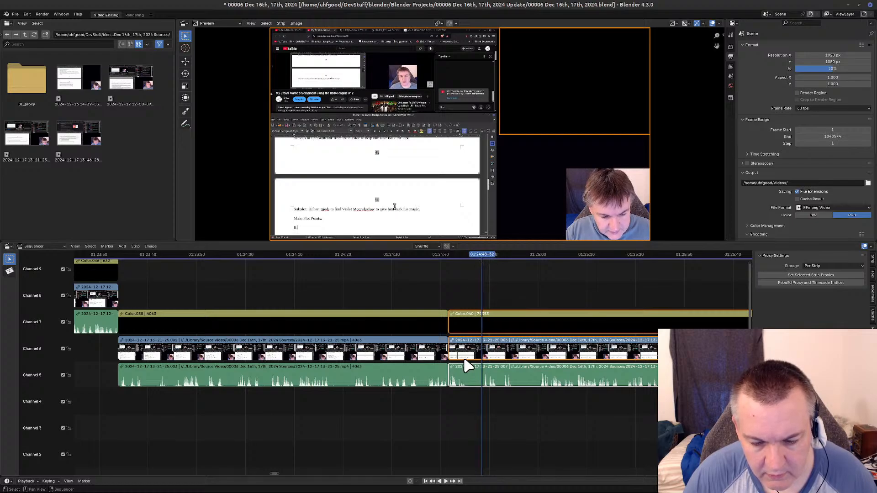
pyautogui.click(446, 481)
pyautogui.click(446, 483)
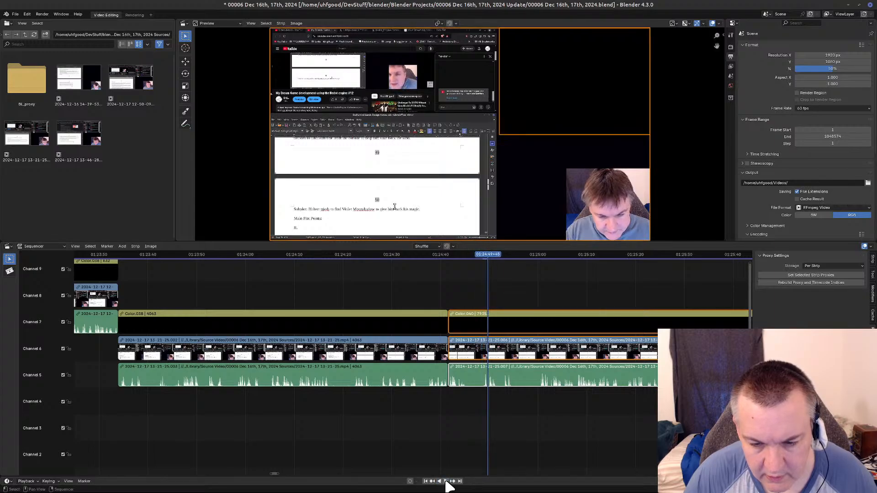
pyautogui.moveTo(500, 256); pyautogui.dragTo(483, 261)
pyautogui.press('space')
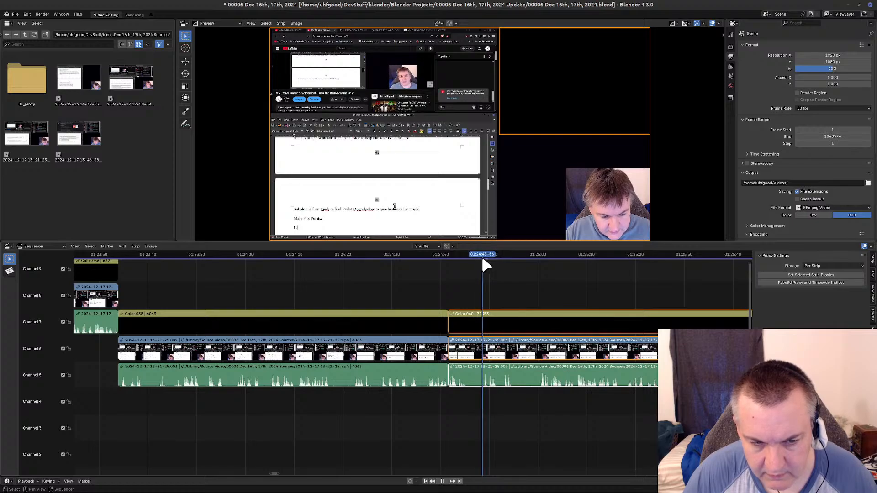
pyautogui.press('space')
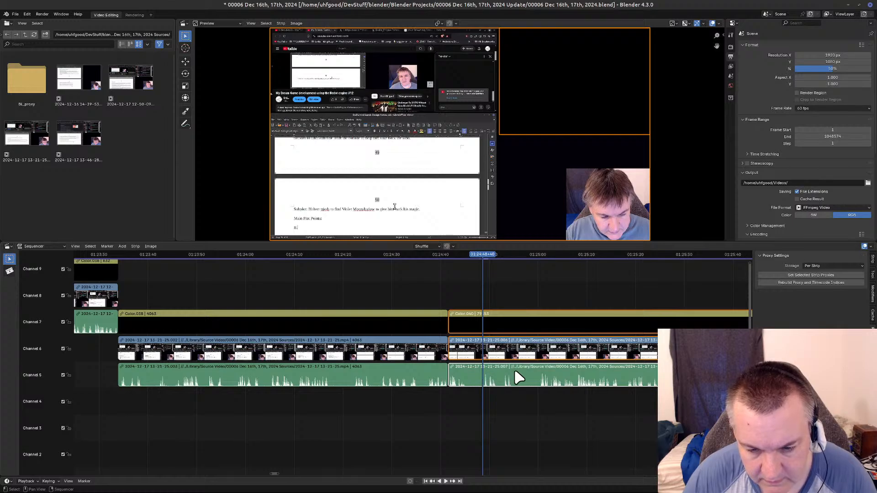
pyautogui.press('k')
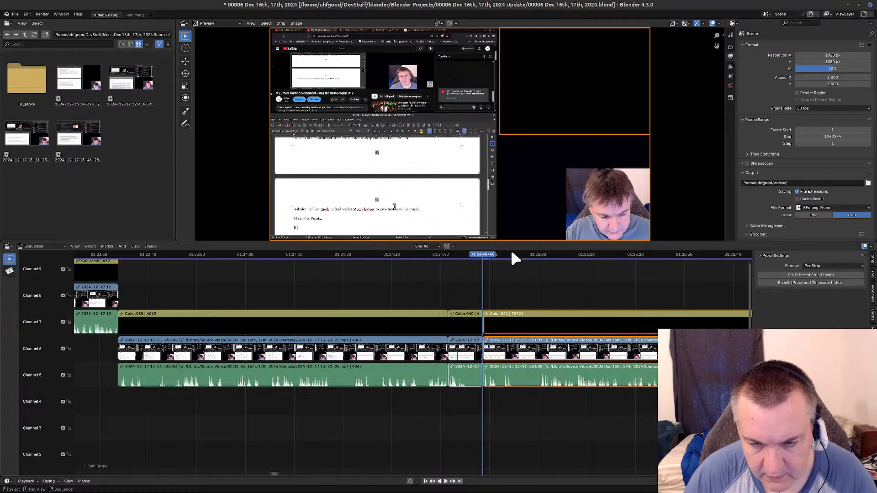
# Cut the section from 01:24:48+40 to 01:25:28+41 out of the connected strips, close the gap, and return the playhead to the cut.
pyautogui.moveTo(485, 251); pyautogui.dragTo(657, 264)
pyautogui.moveTo(553, 411); pyautogui.dragTo(153, 420, button='middle')
pyautogui.moveTo(266, 265)
pyautogui.mouseDown()
pyautogui.moveTo(408, 262)
pyautogui.moveTo(269, 268)
pyautogui.moveTo(286, 266)
pyautogui.moveTo(278, 266)
pyautogui.mouseUp()
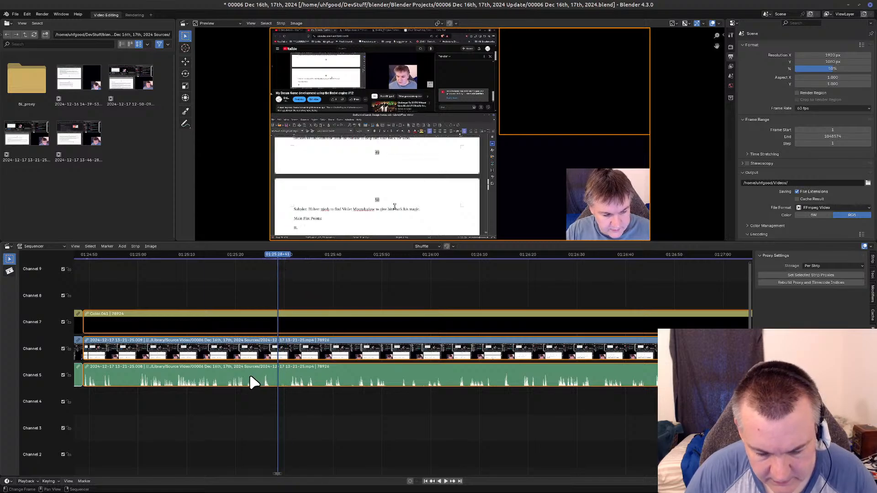
pyautogui.press('k')
pyautogui.press('Delete')
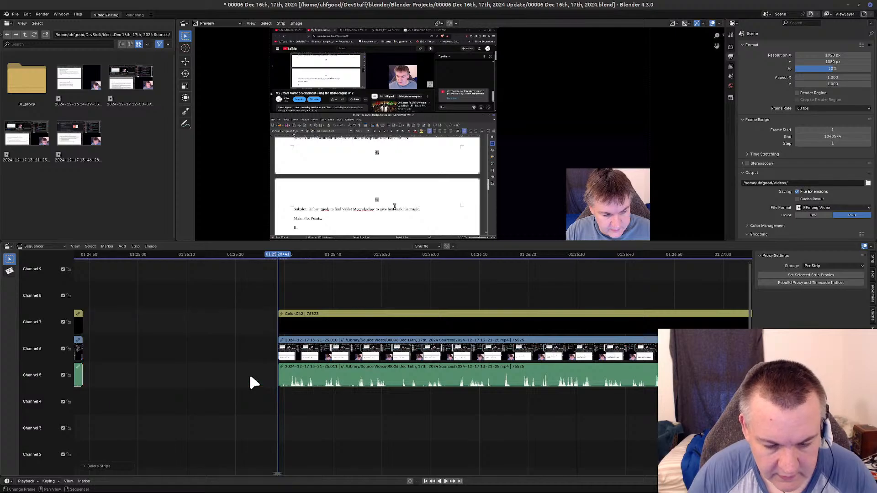
pyautogui.press('Left')
pyautogui.press('BackSpace')
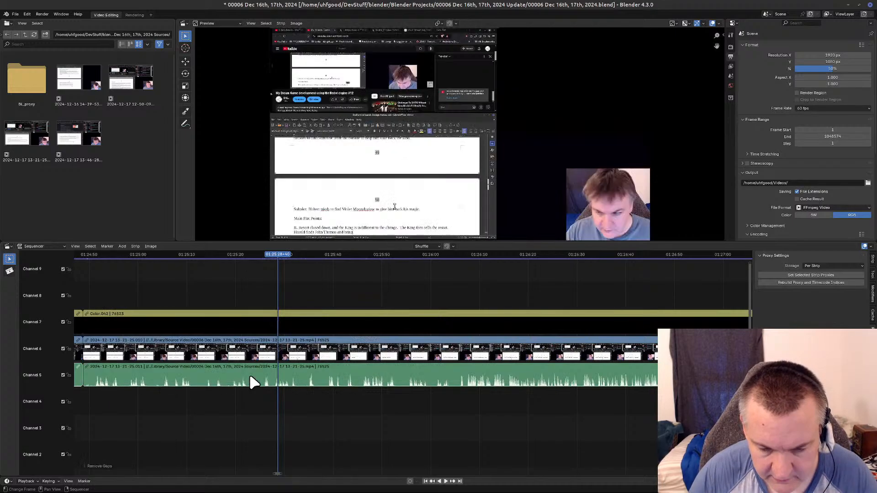
pyautogui.press('pagedown')
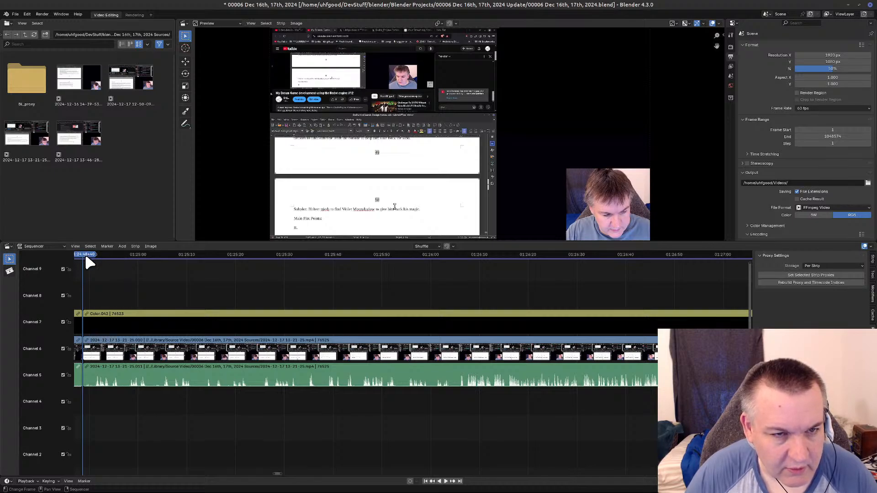
# Review the clip from the new cut onward and split the connected strips at 01:26:05+43.
pyautogui.press('space')
pyautogui.moveTo(136, 266); pyautogui.dragTo(458, 254)
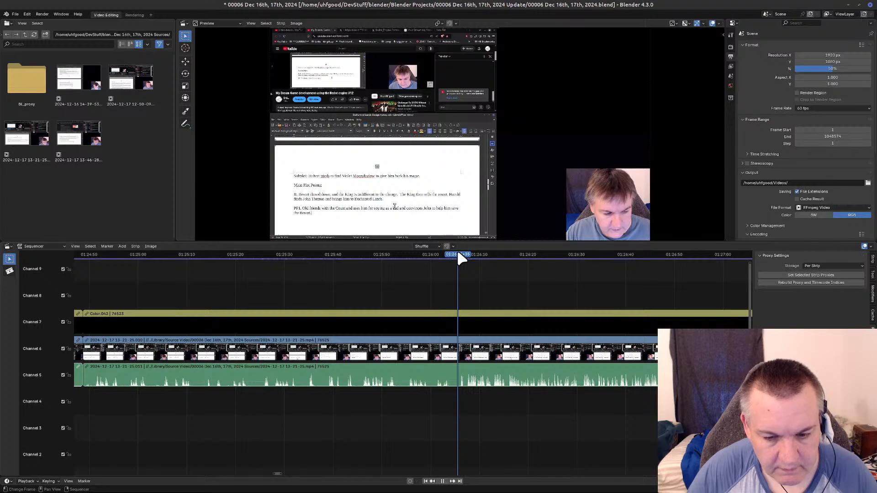
pyautogui.press('space')
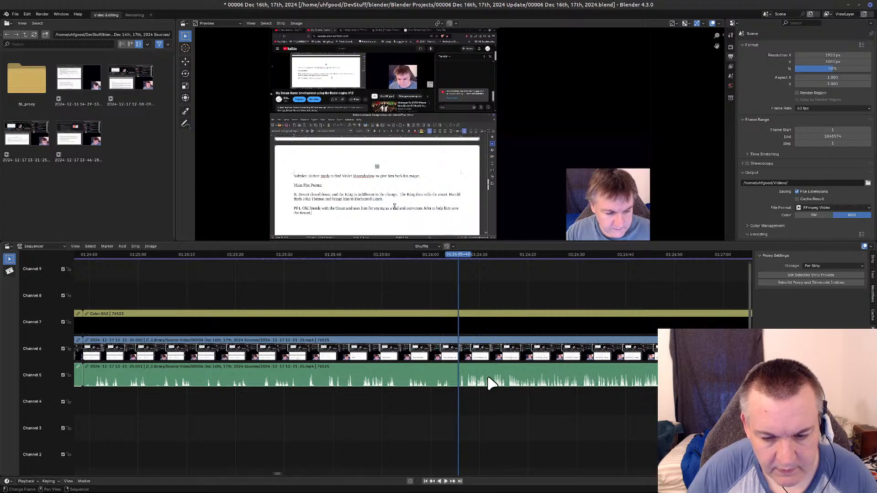
pyautogui.press('a')
pyautogui.press('k')
# Review the footage after the 01:26:05+43 split and place the playhead at 01:28:29+24, where the unwanted section ends.
pyautogui.press('space')
pyautogui.moveTo(495, 257); pyautogui.dragTo(667, 280)
pyautogui.moveTo(534, 307); pyautogui.dragTo(79, 296, button='middle')
pyautogui.moveTo(216, 252); pyautogui.dragTo(707, 259)
pyautogui.press('space')
pyautogui.moveTo(610, 321); pyautogui.dragTo(123, 339, button='middle')
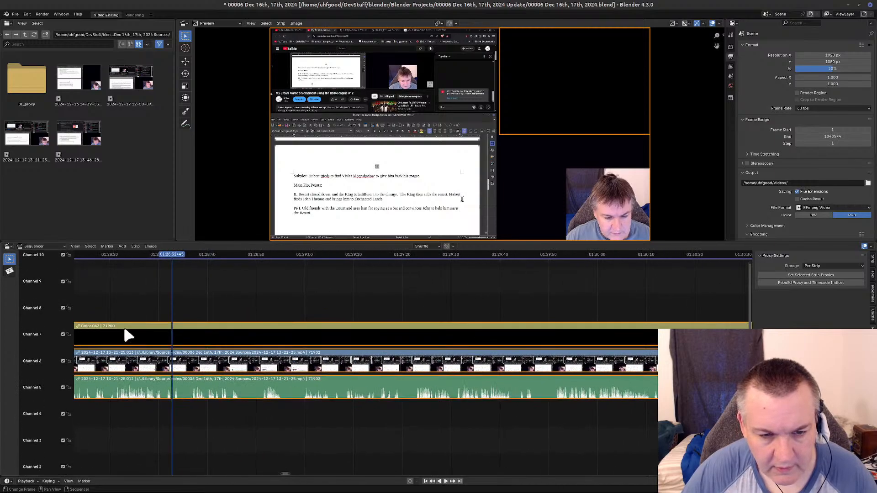
pyautogui.click(174, 250)
pyautogui.press('space')
pyautogui.moveTo(181, 255); pyautogui.dragTo(126, 282)
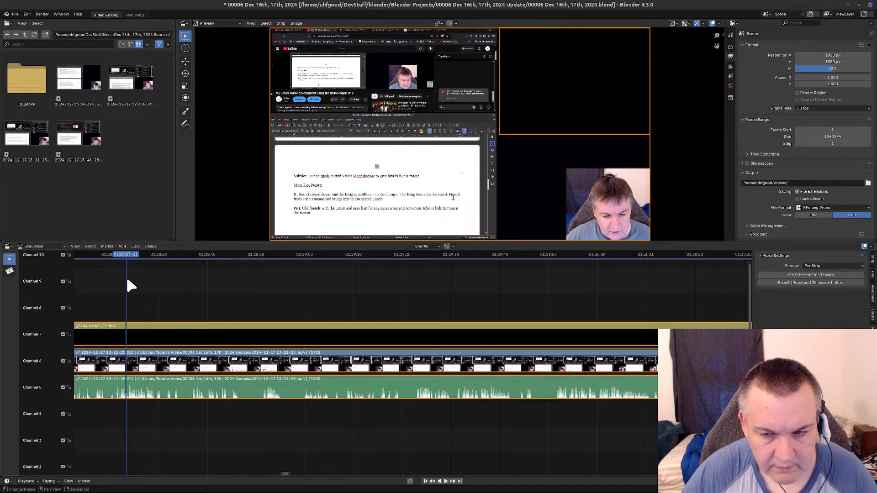
pyautogui.click(440, 482)
pyautogui.click(443, 482)
pyautogui.click(444, 481)
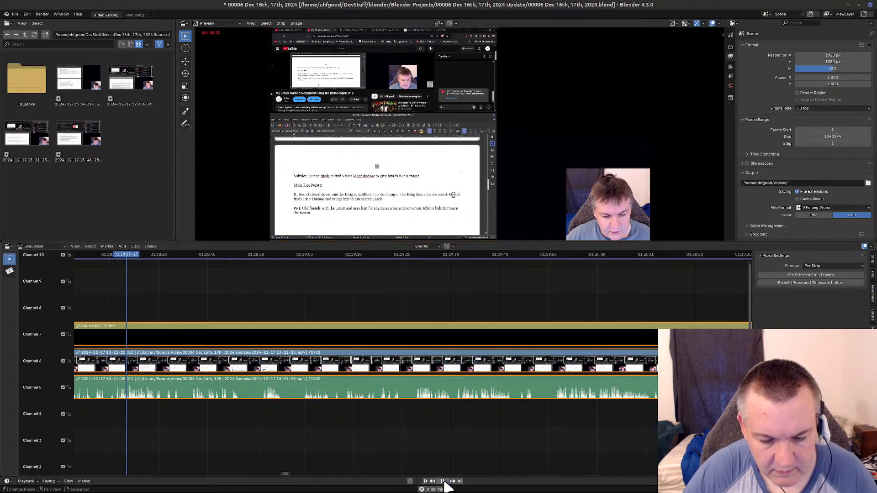
pyautogui.click(444, 482)
pyautogui.click(444, 482)
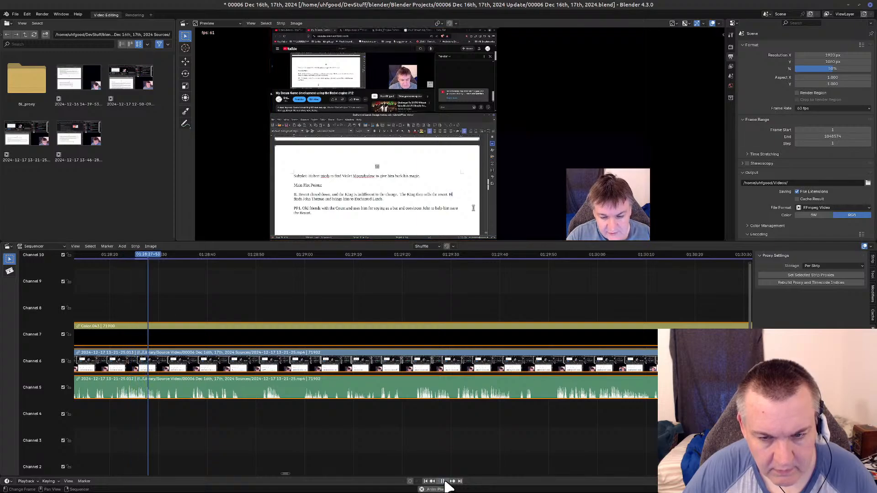
pyautogui.click(446, 484)
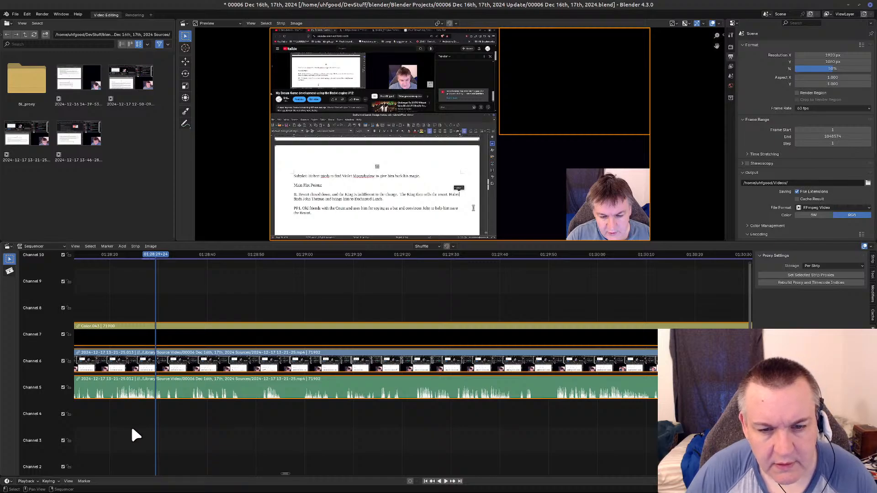
pyautogui.moveTo(132, 429); pyautogui.dragTo(368, 416, button='middle')
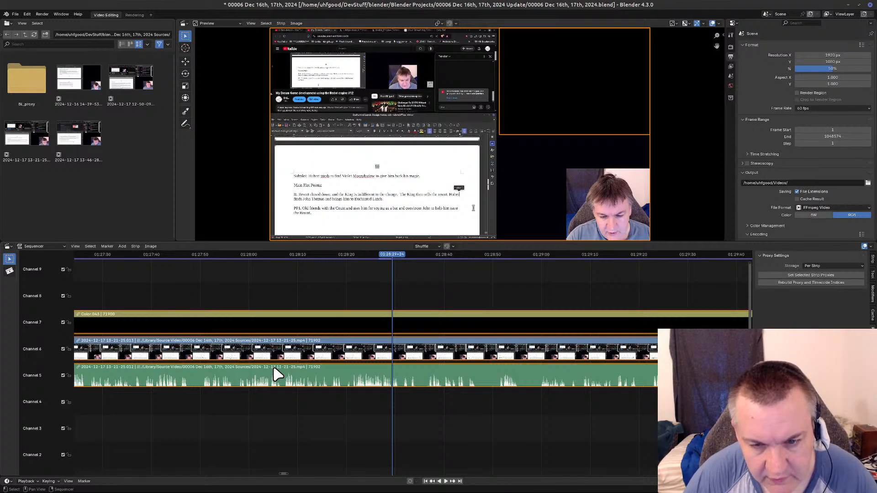
# Remove the section between 01:26:05+43 and 01:28:29+24 from the connected strips, close the gap, and return the playhead to the cut.
pyautogui.press('k')
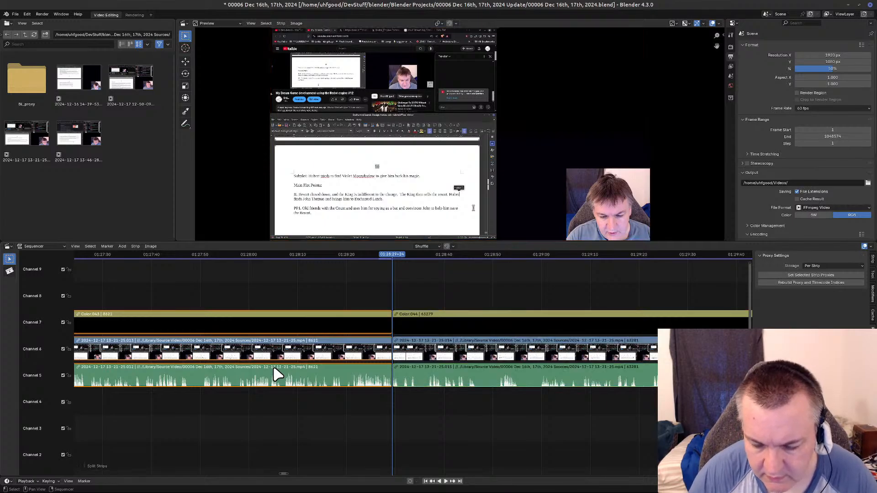
pyautogui.press('Delete')
pyautogui.press('Left')
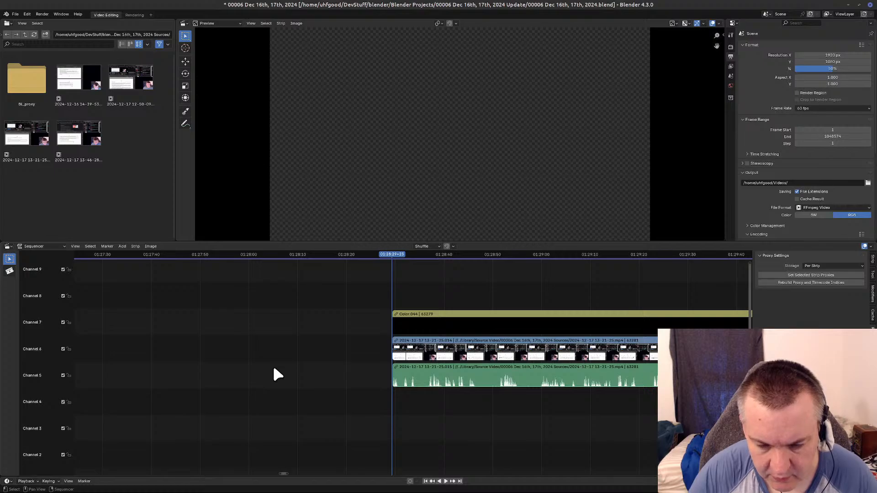
pyautogui.press('BackSpace')
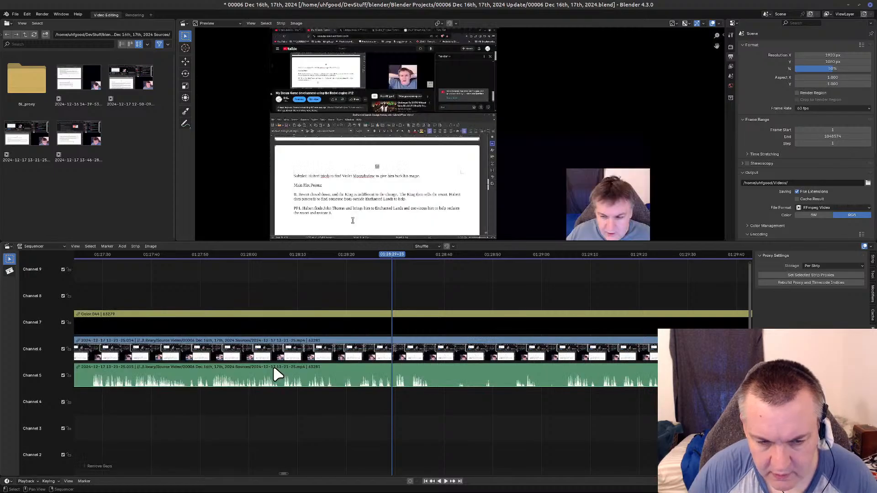
pyautogui.moveTo(145, 402); pyautogui.dragTo(749, 356, button='middle')
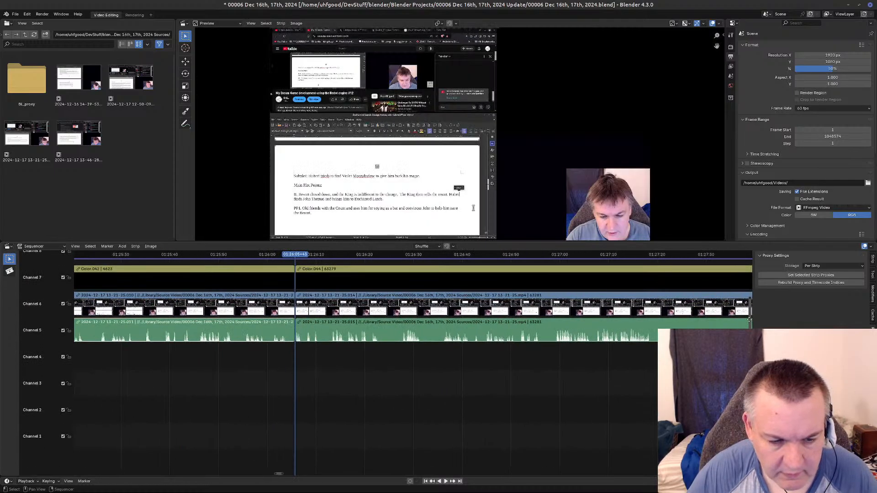
# Check playback across the join at 01:26:05+43 and split the connected strips at 01:26:56+34.
pyautogui.moveTo(464, 413); pyautogui.dragTo(394, 277, button='middle')
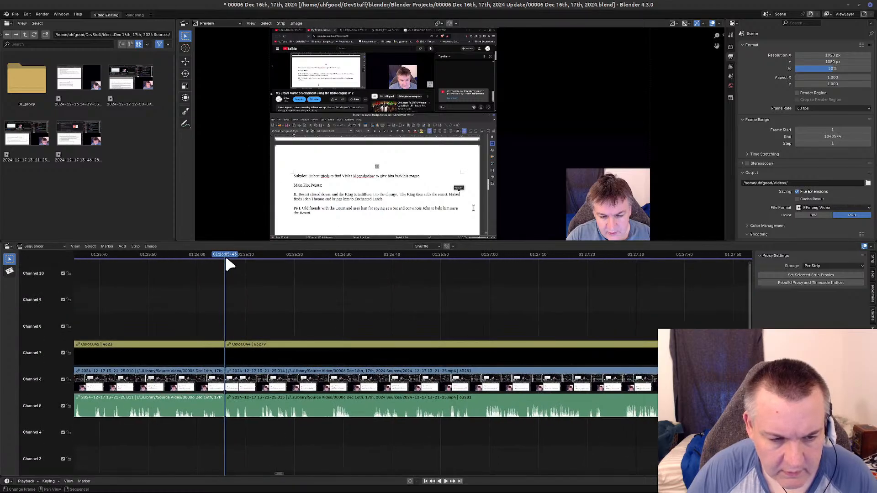
pyautogui.click(199, 264)
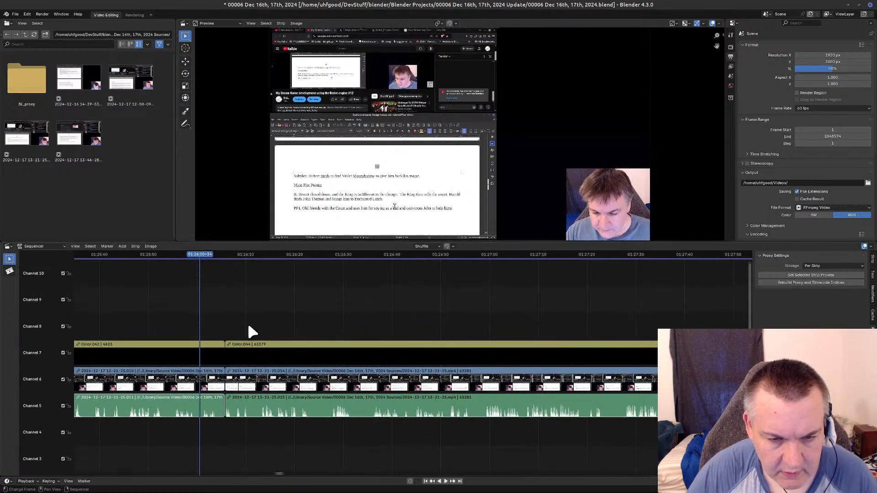
pyautogui.click(445, 481)
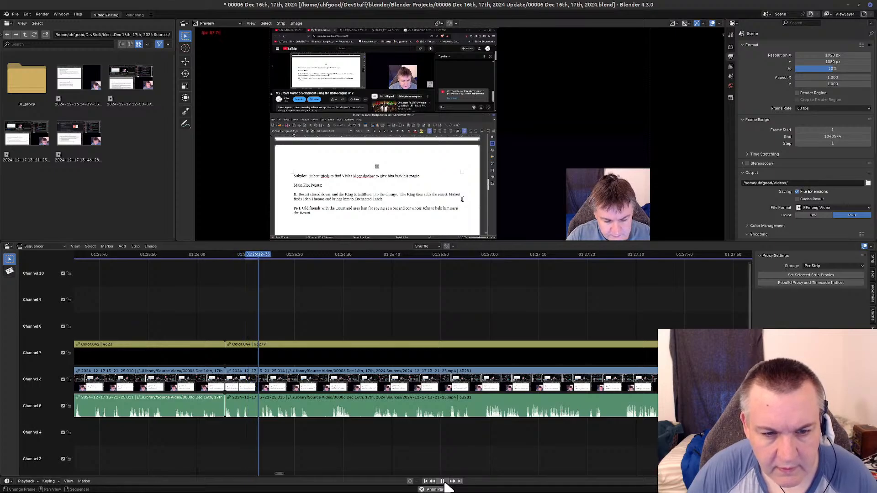
pyautogui.click(444, 482)
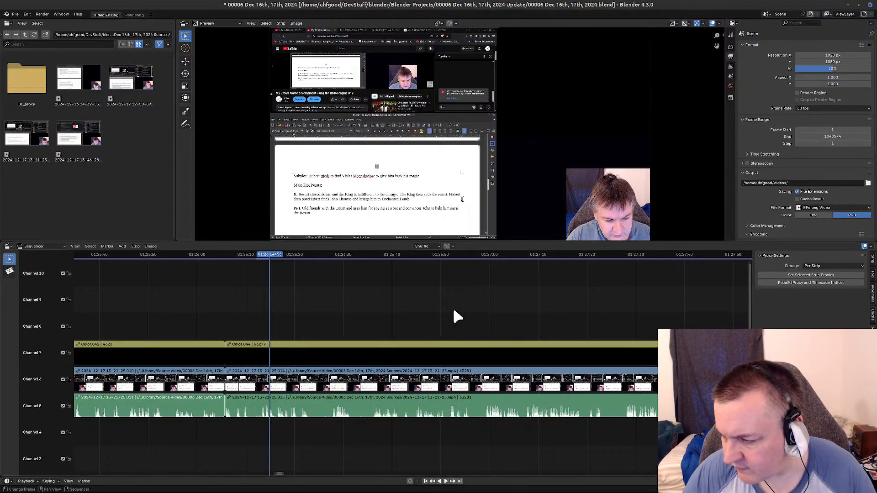
pyautogui.moveTo(270, 257); pyautogui.dragTo(473, 264)
pyautogui.click(365, 407)
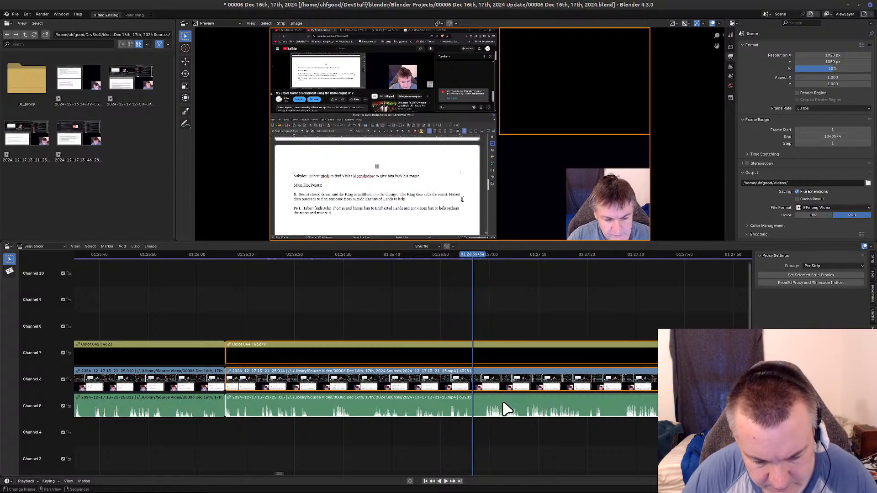
pyautogui.press('k')
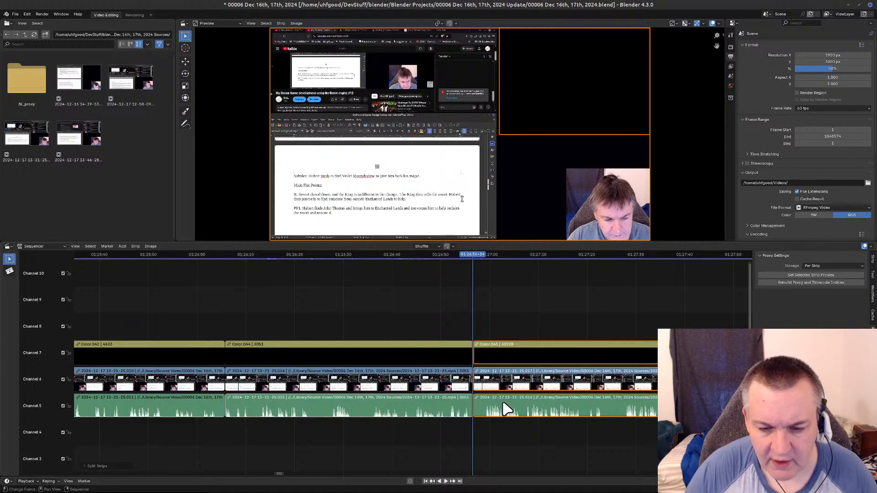
# Cut the section from 01:26:56+34 to about 01:29:04 out of the connected strips, close the gap, and return the playhead to the cut.
pyautogui.moveTo(571, 424); pyautogui.dragTo(246, 439, button='middle')
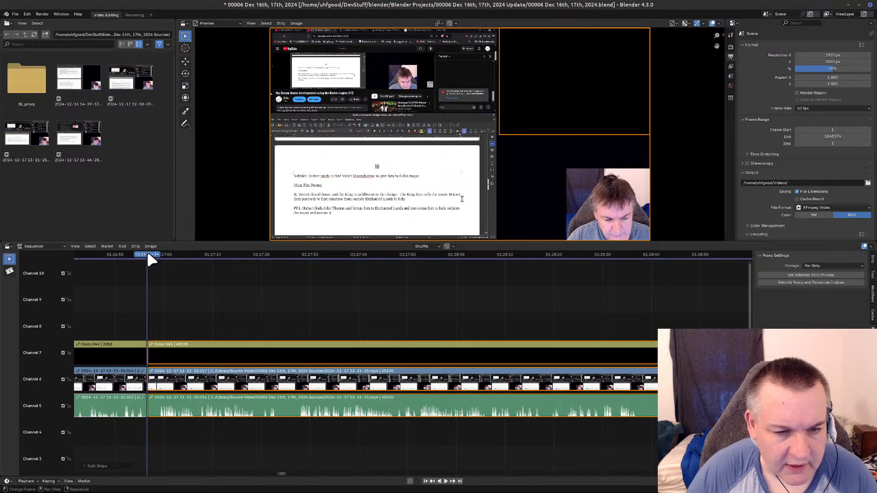
pyautogui.moveTo(145, 257); pyautogui.dragTo(685, 266)
pyautogui.moveTo(571, 315); pyautogui.dragTo(251, 333, button='middle')
pyautogui.moveTo(323, 261); pyautogui.dragTo(398, 270)
pyautogui.press('space')
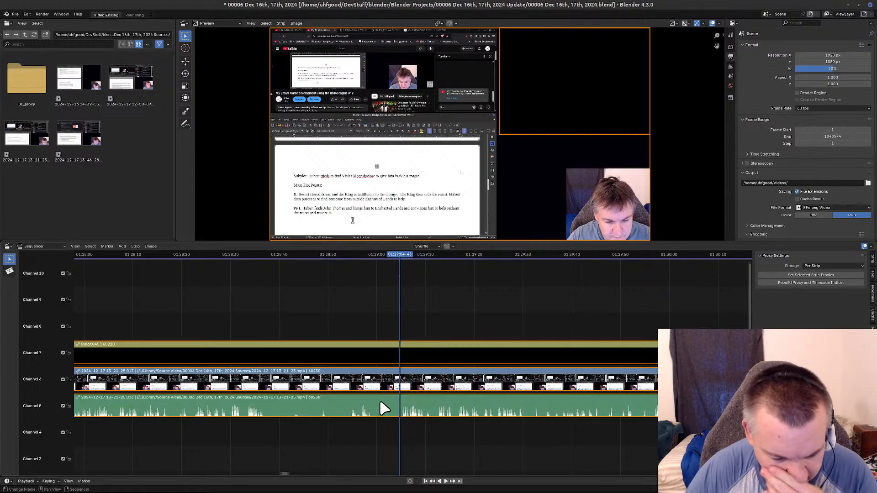
pyautogui.press('k')
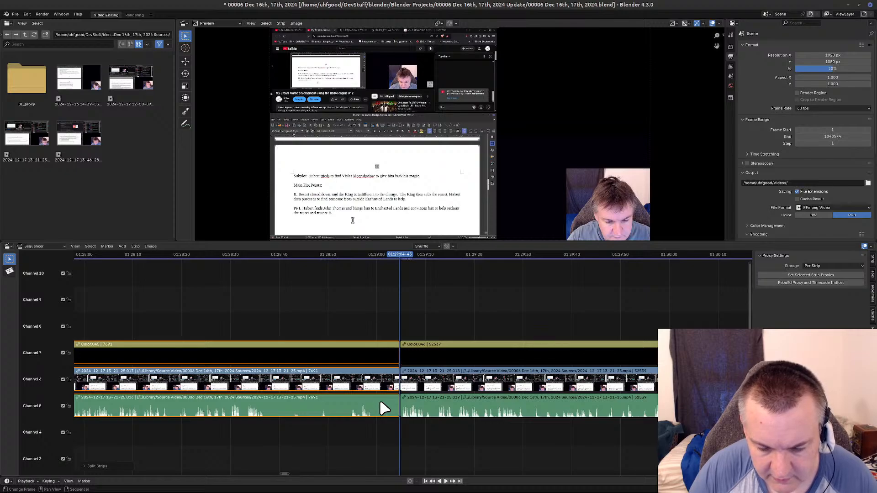
pyautogui.press('Delete')
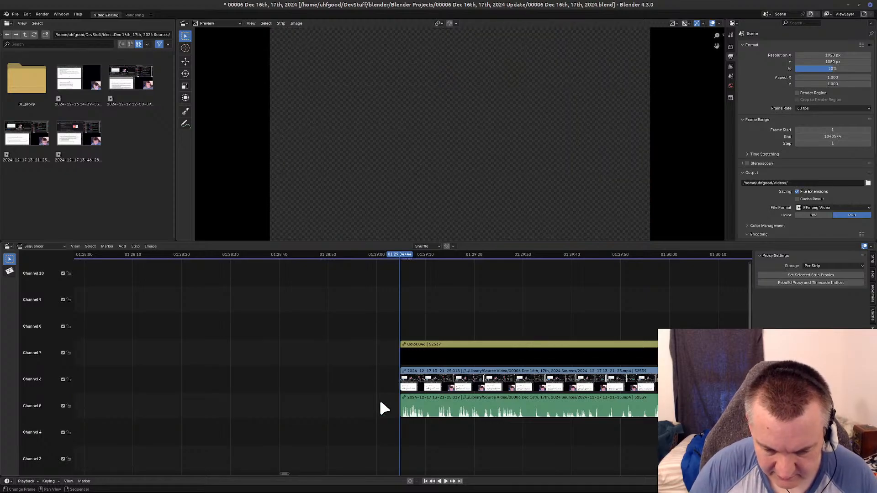
pyautogui.press('BackSpace')
pyautogui.press('pagedown')
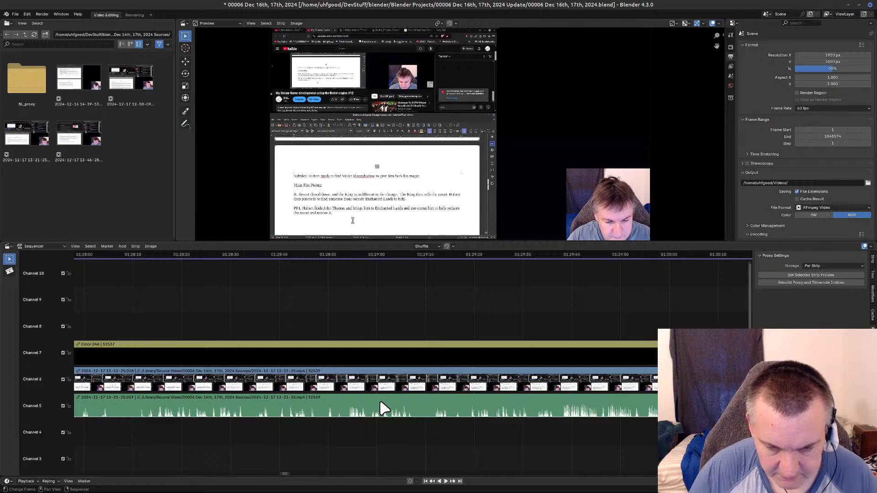
pyautogui.moveTo(115, 290); pyautogui.dragTo(619, 297, button='middle')
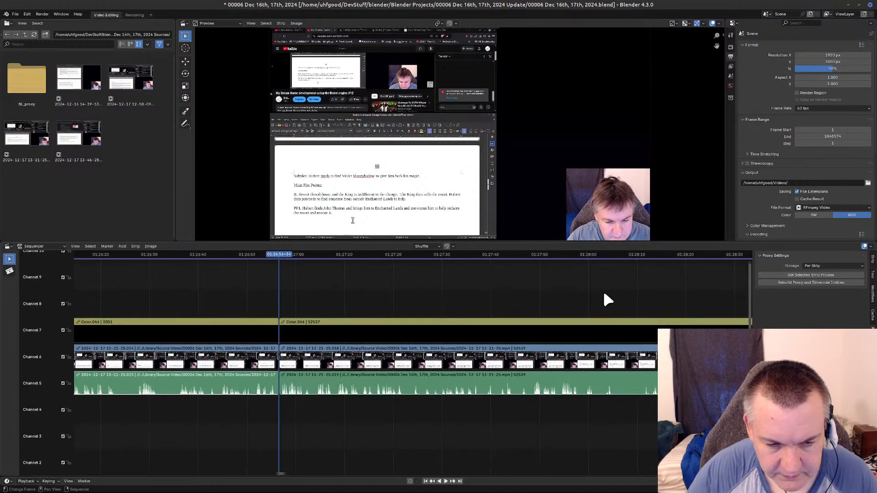
pyautogui.moveTo(389, 306); pyautogui.dragTo(393, 327, button='middle')
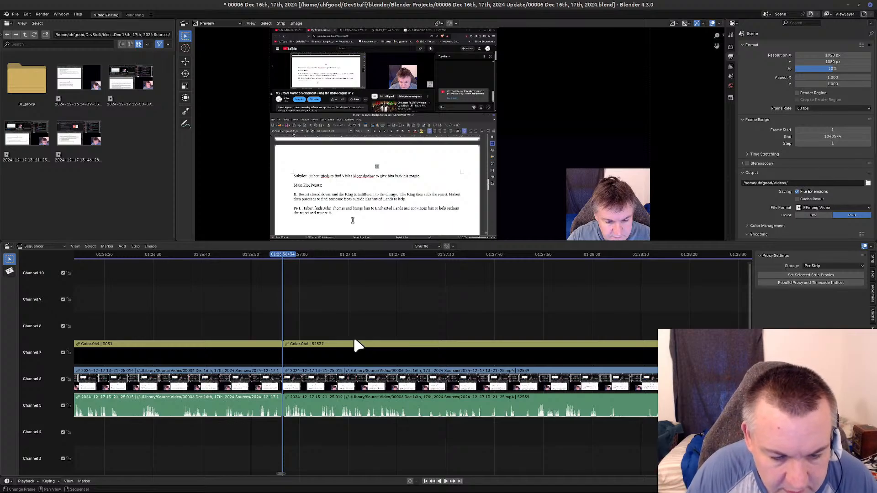
# Check playback across the join at 01:26:56+34 and split the connected strips at 01:27:53+41.
pyautogui.press('space')
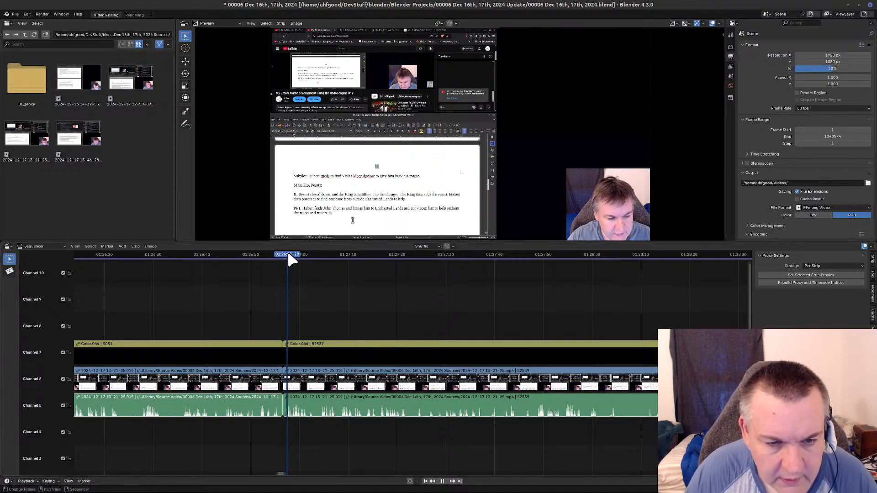
pyautogui.moveTo(322, 263); pyautogui.dragTo(559, 270)
pyautogui.press('space')
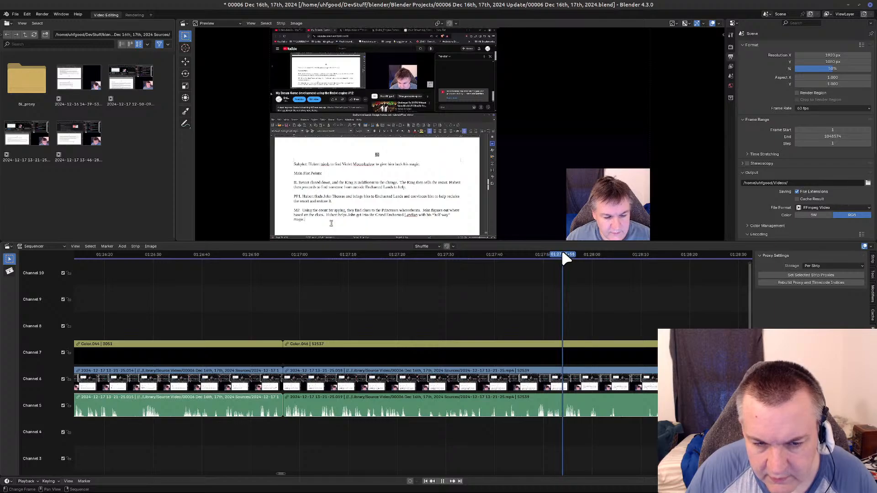
pyautogui.press('space')
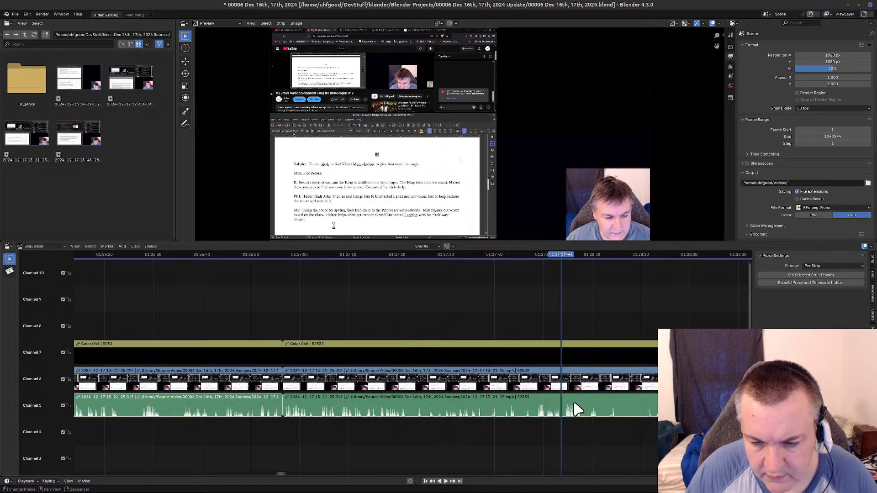
pyautogui.click(590, 395)
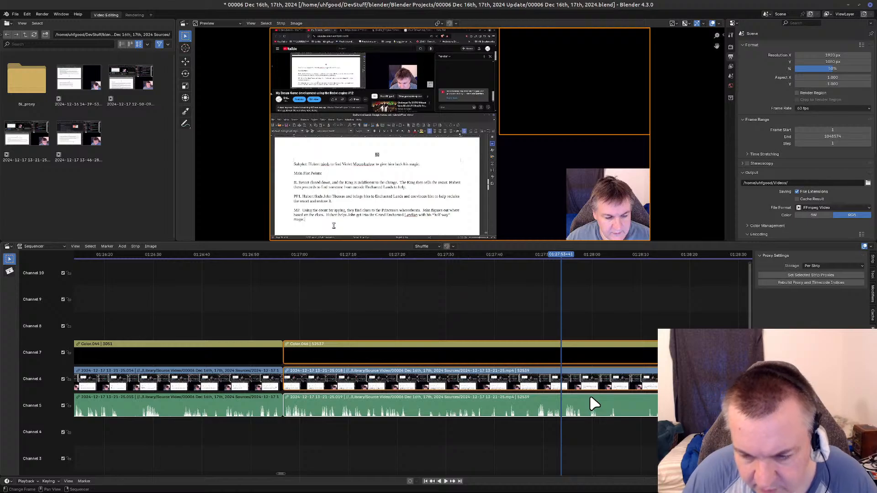
pyautogui.press('k')
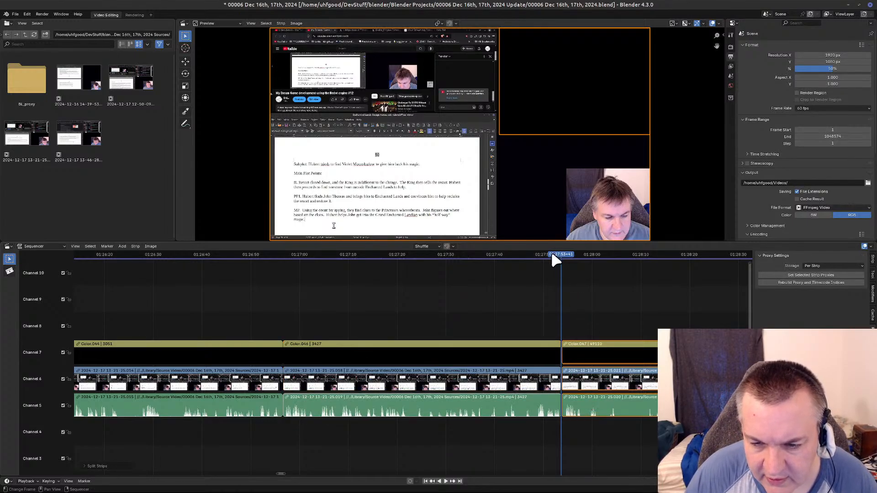
# Cut the section from 01:27:53+41 to 01:28:12+31 out of the connected strips, close the gap, and return the playhead to the cut.
pyautogui.moveTo(558, 255); pyautogui.dragTo(653, 259)
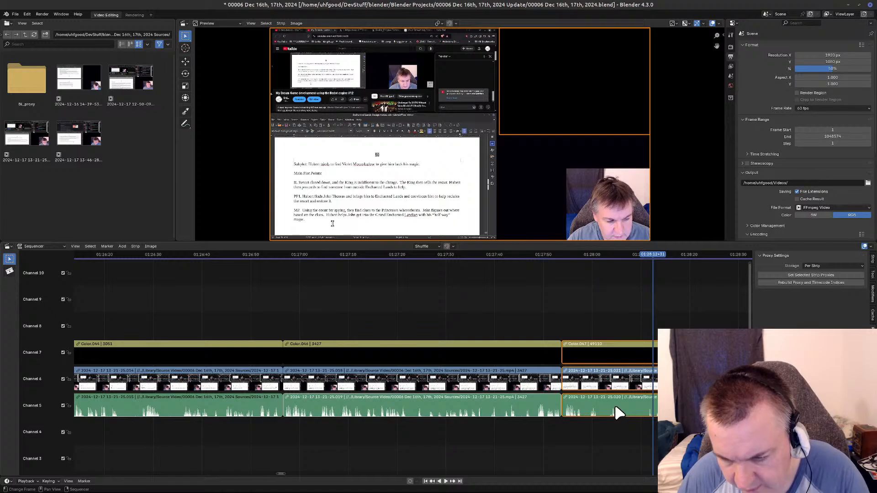
pyautogui.press('Delete')
pyautogui.press('Left')
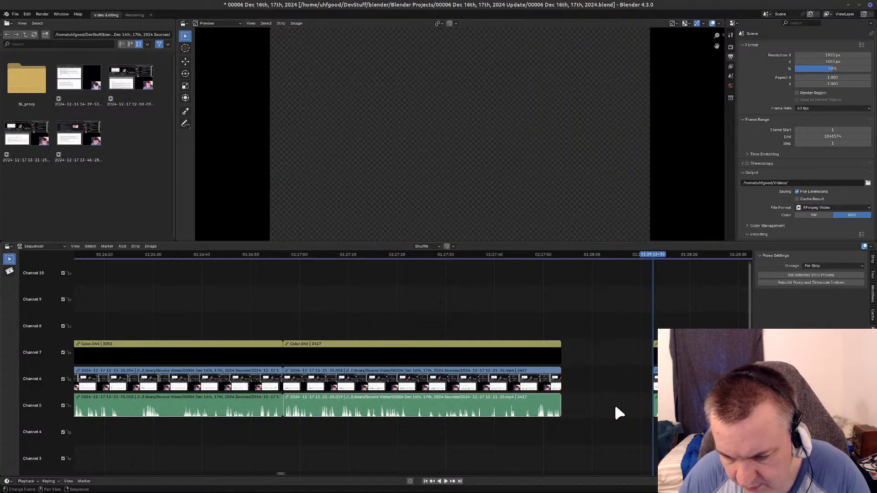
pyautogui.press('BackSpace')
pyautogui.press('pagedown')
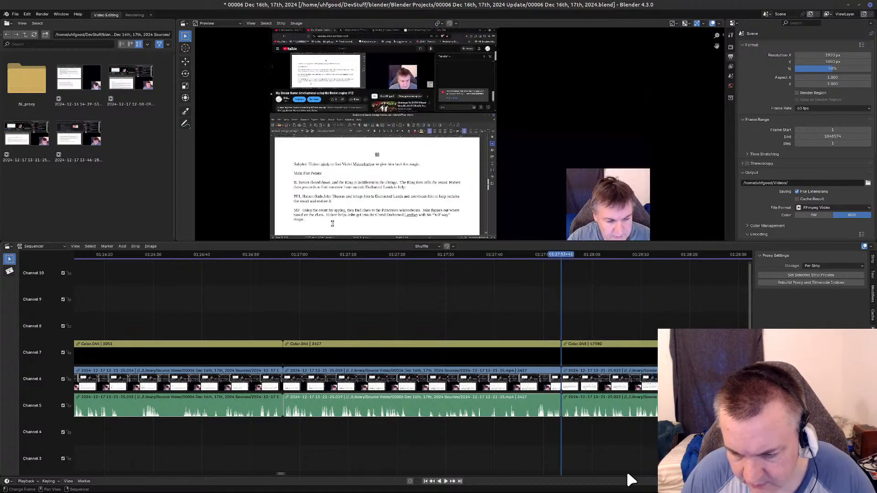
# Review the footage after the 01:27:53+41 join and split the connected strips at 01:29:13+11.
pyautogui.moveTo(620, 439); pyautogui.dragTo(210, 437, button='middle')
pyautogui.moveTo(126, 253); pyautogui.dragTo(505, 260)
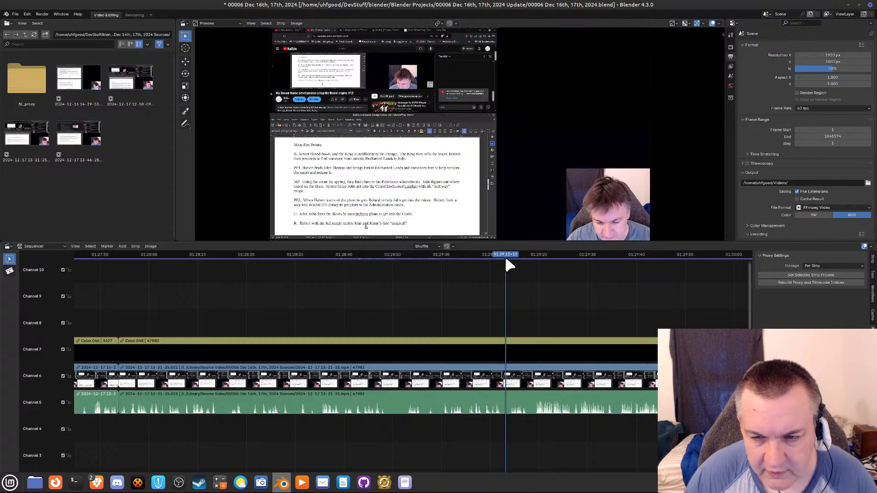
pyautogui.keyDown('ctrl'); pyautogui.click(537, 404); pyautogui.keyUp('ctrl')
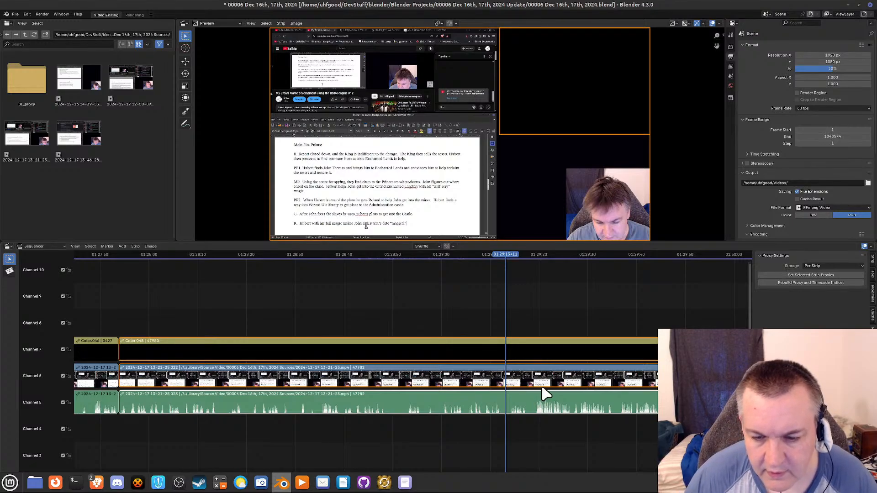
pyautogui.press('k')
# Cut the section from 01:29:13+11 to 01:30:50+58 out of the connected strips, close the gap, and return the playhead to the cut.
pyautogui.moveTo(614, 292); pyautogui.dragTo(208, 281, button='middle')
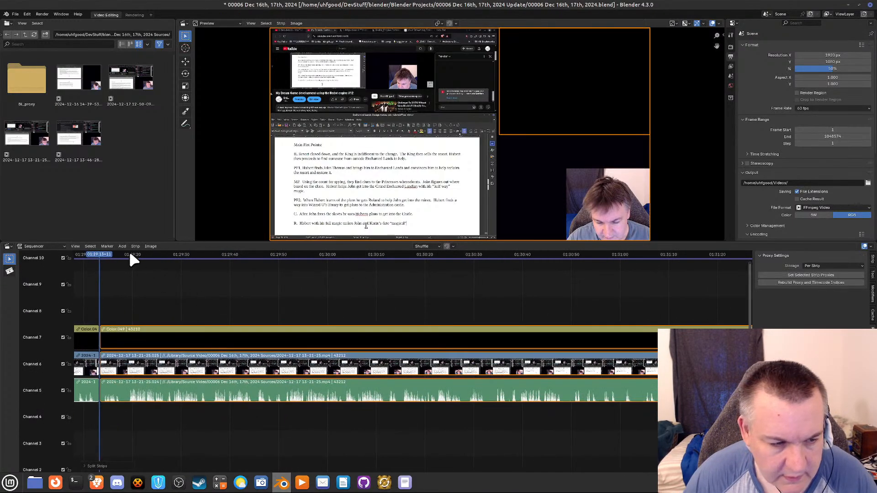
pyautogui.moveTo(137, 256); pyautogui.dragTo(576, 258)
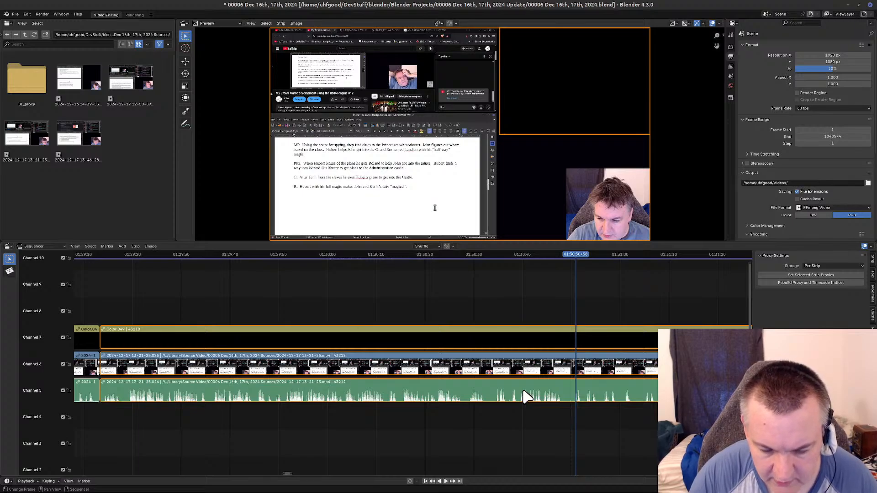
pyautogui.press('k')
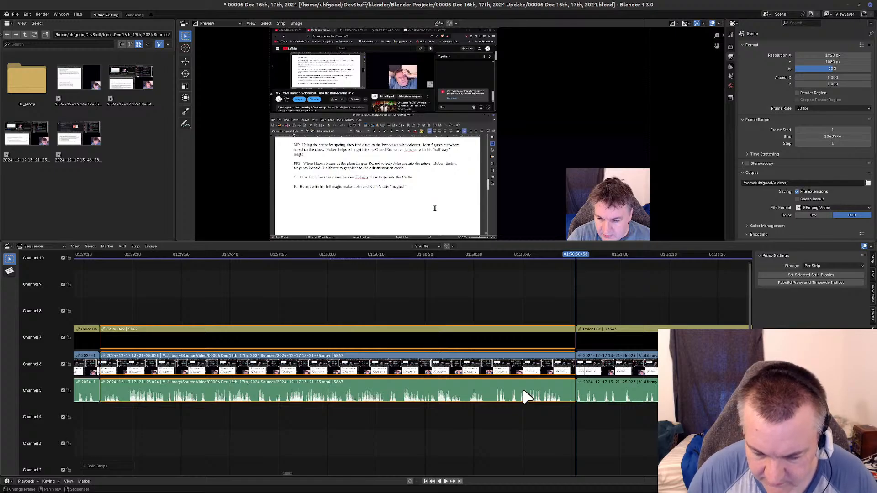
pyautogui.press('Delete')
pyautogui.press('Left')
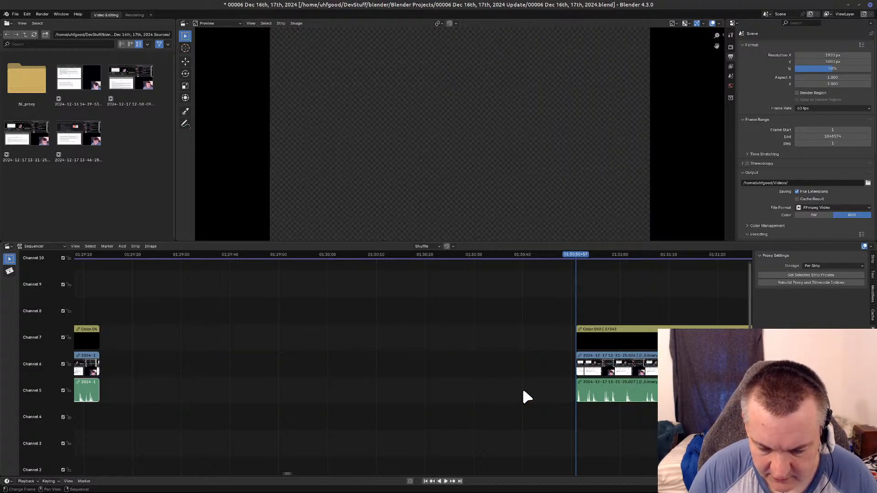
pyautogui.press('BackSpace')
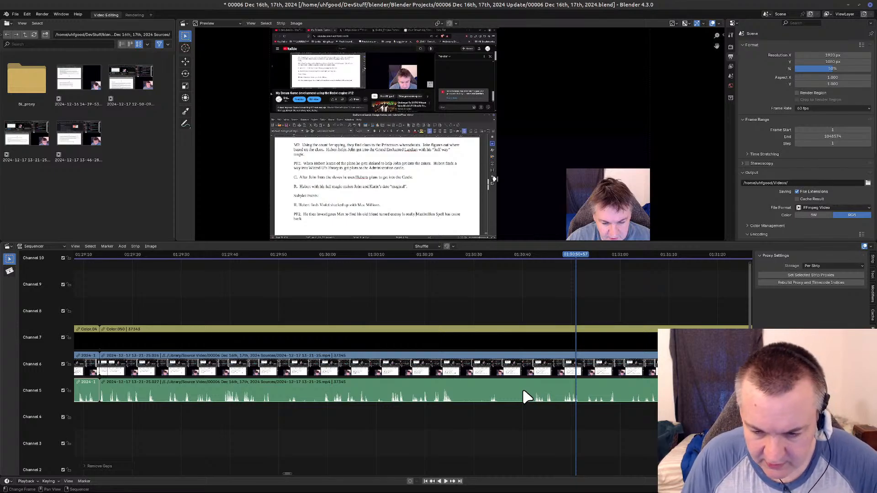
pyautogui.press('pagedown')
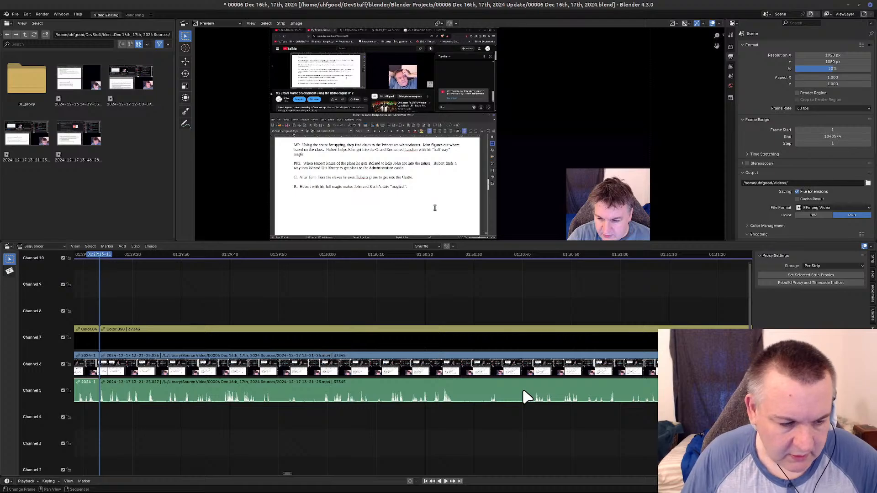
# Review the footage after the 01:29:13+11 join and split the connected strips at 01:31:12+25.
pyautogui.click(156, 369)
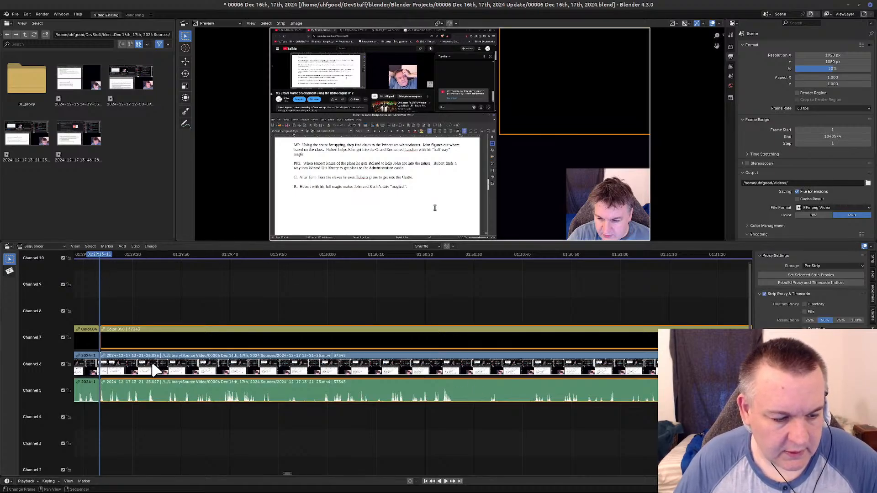
pyautogui.moveTo(100, 259); pyautogui.dragTo(678, 254)
pyautogui.moveTo(556, 310); pyautogui.dragTo(54, 323, button='middle')
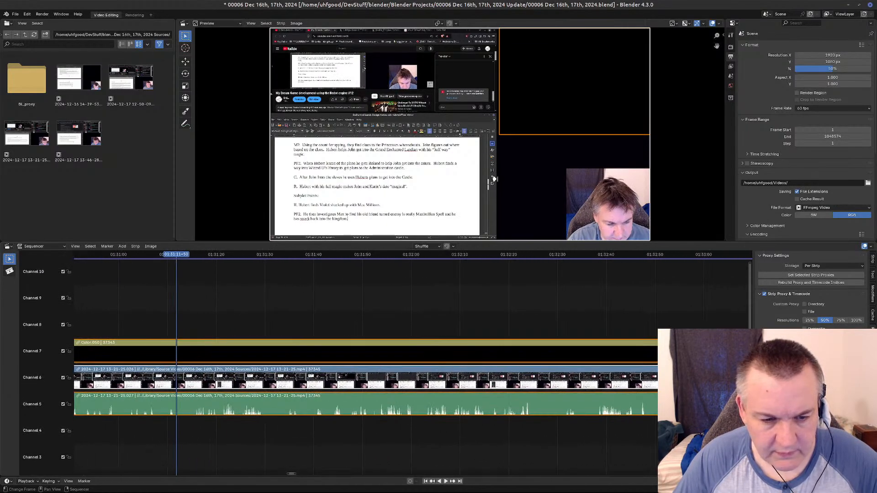
pyautogui.moveTo(184, 257)
pyautogui.mouseDown()
pyautogui.moveTo(345, 254)
pyautogui.moveTo(179, 264)
pyautogui.mouseUp()
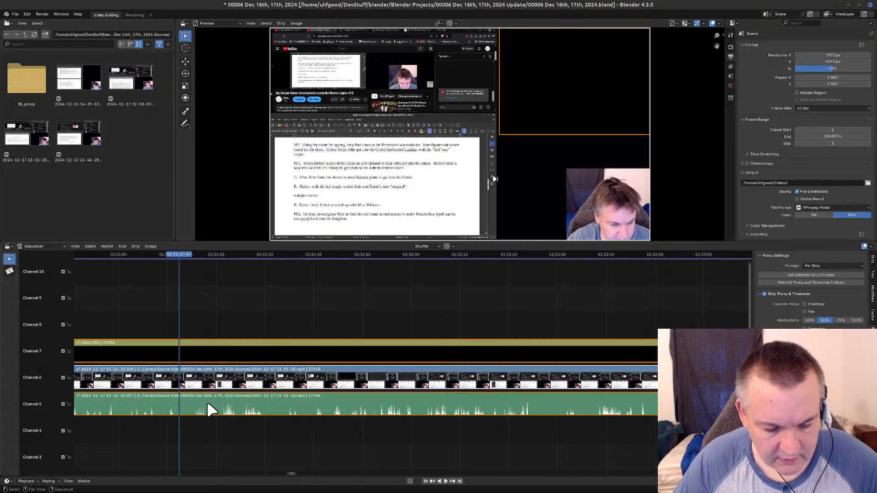
pyautogui.press('k')
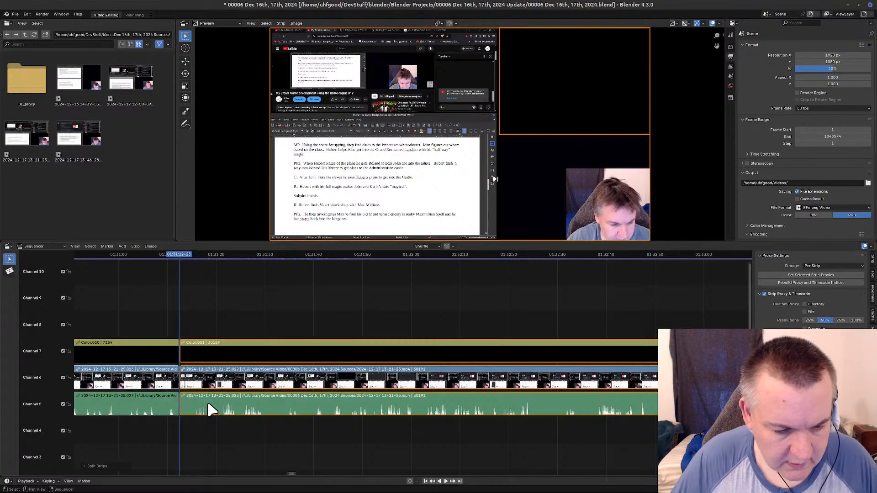
# Cut the section from 01:31:12+25 to 01:33:12+20 out of the connected strips, close the gap, and return the playhead to the cut.
pyautogui.moveTo(177, 255); pyautogui.dragTo(675, 280)
pyautogui.moveTo(504, 348); pyautogui.dragTo(1, 350, button='middle')
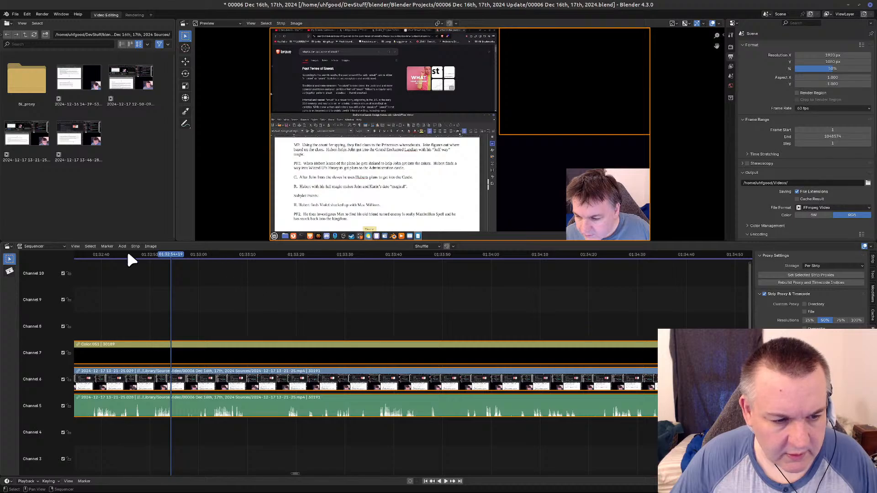
pyautogui.moveTo(165, 257); pyautogui.dragTo(258, 266)
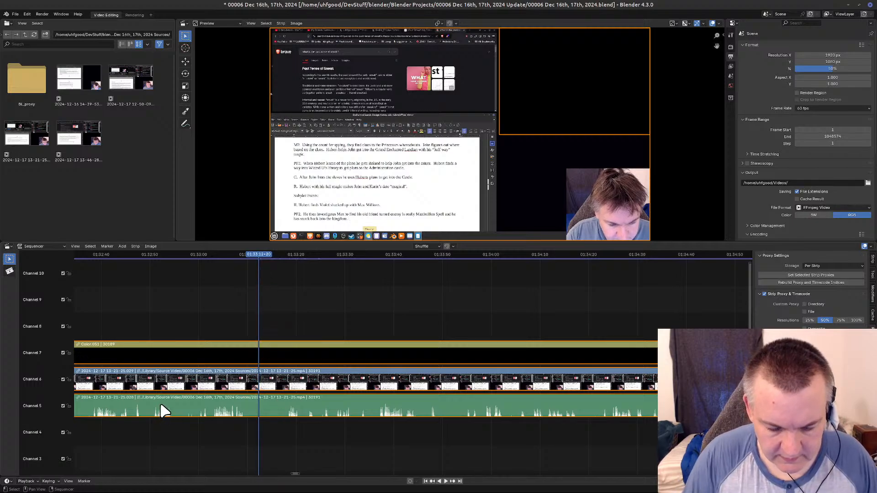
pyautogui.press('k')
pyautogui.press('Delete')
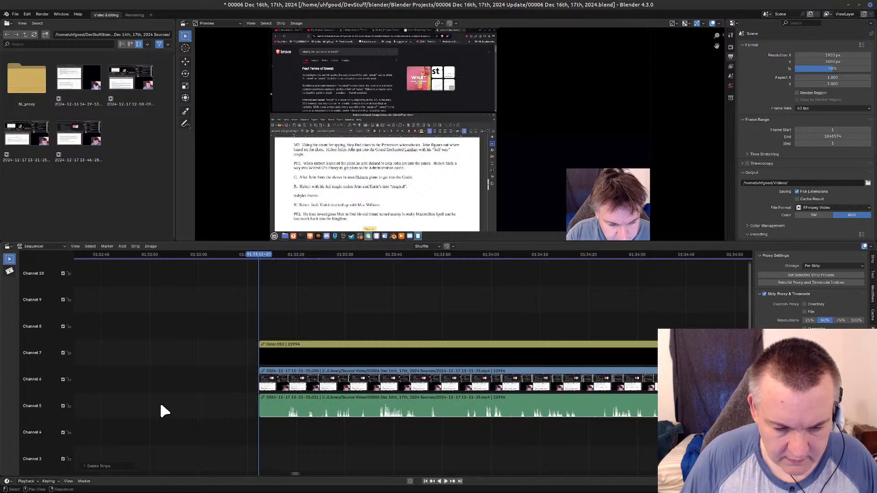
pyautogui.press('Left')
pyautogui.press('BackSpace')
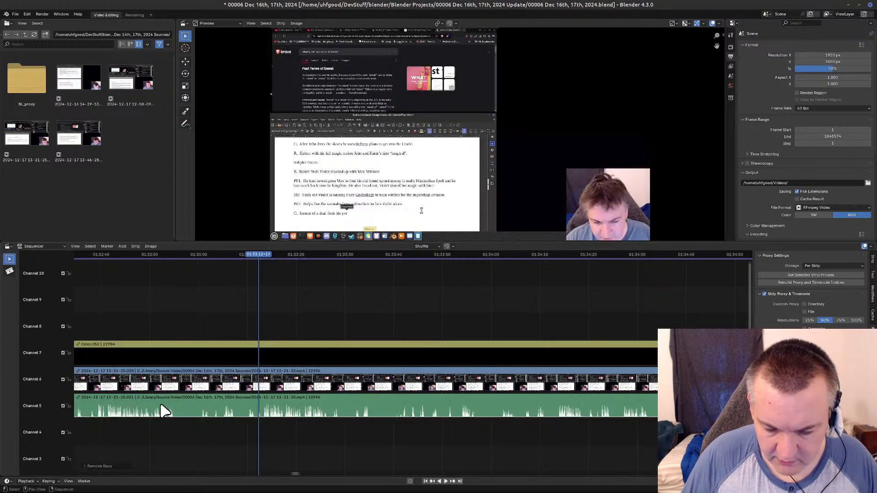
pyautogui.press('pagedown')
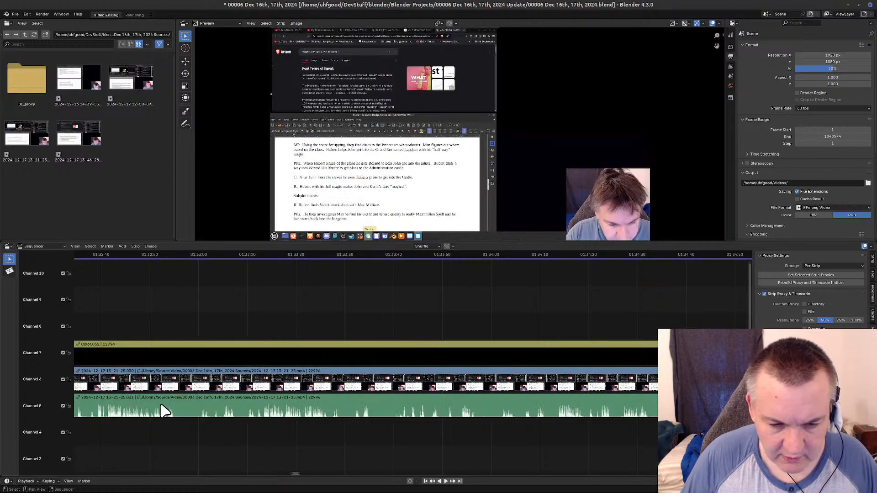
# Review the footage after the 01:31:12+25 join and split the connected strips at 01:33:17+28.
pyautogui.moveTo(205, 330); pyautogui.dragTo(721, 331, button='middle')
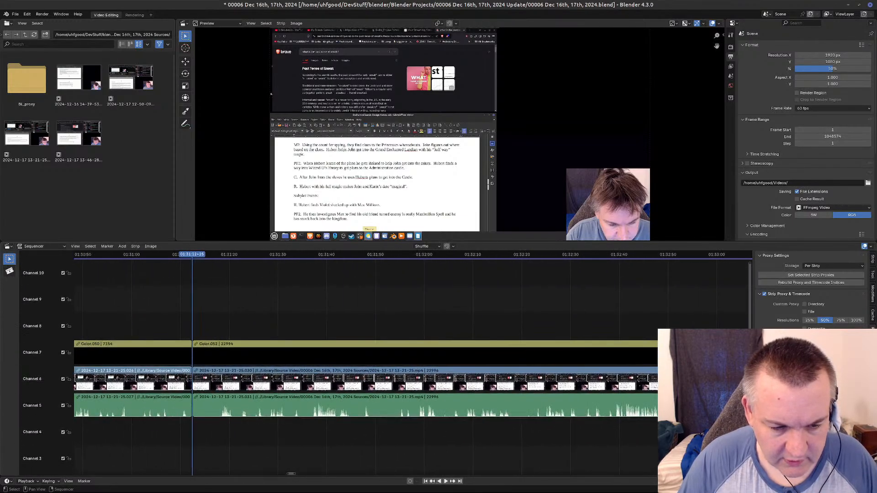
pyautogui.moveTo(295, 325); pyautogui.dragTo(393, 397, button='middle')
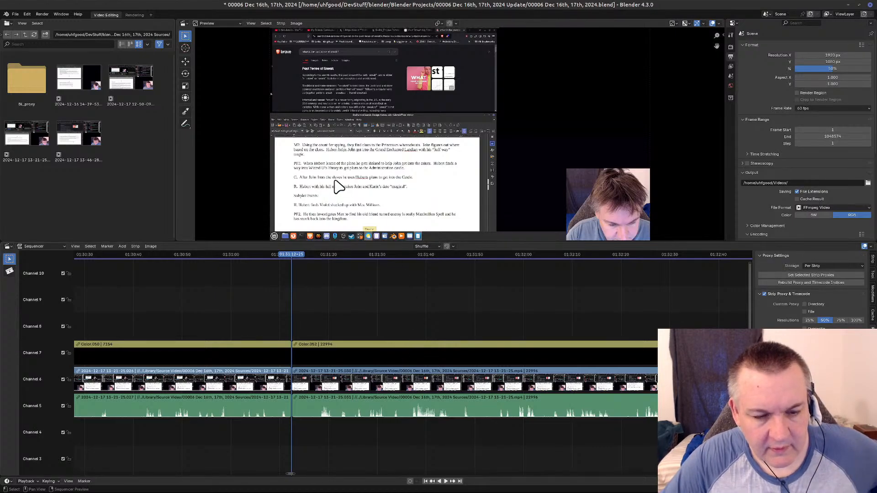
pyautogui.moveTo(303, 254); pyautogui.dragTo(648, 261)
pyautogui.moveTo(679, 318); pyautogui.dragTo(180, 363, button='middle')
pyautogui.moveTo(152, 255); pyautogui.dragTo(382, 261)
pyautogui.moveTo(387, 258)
pyautogui.mouseDown()
pyautogui.moveTo(379, 258)
pyautogui.moveTo(397, 258)
pyautogui.mouseUp()
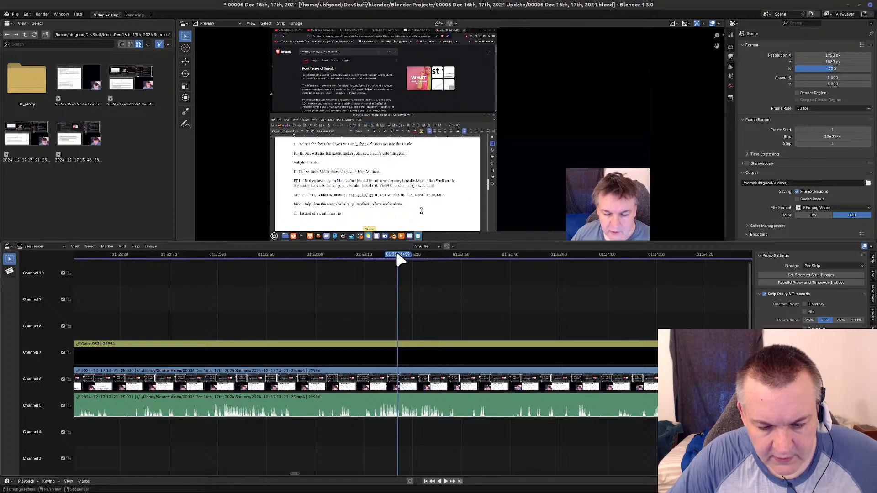
pyautogui.click(446, 481)
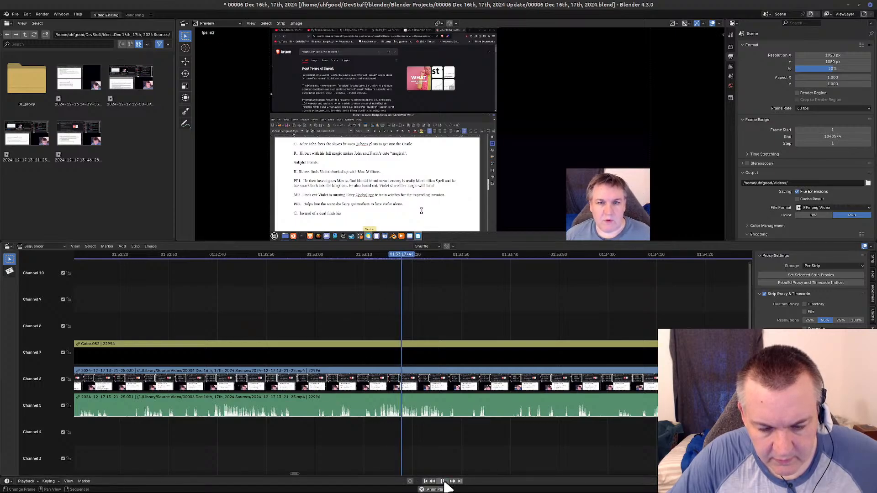
pyautogui.click(401, 258)
pyautogui.press('space')
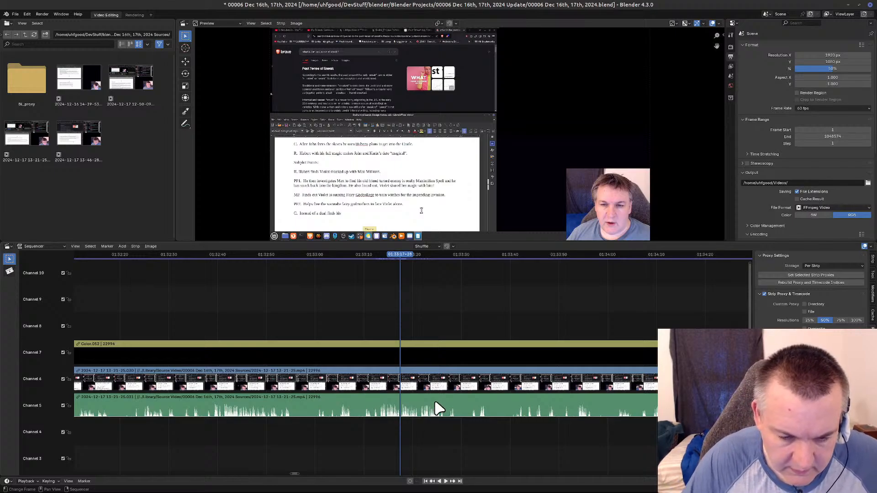
pyautogui.press('a')
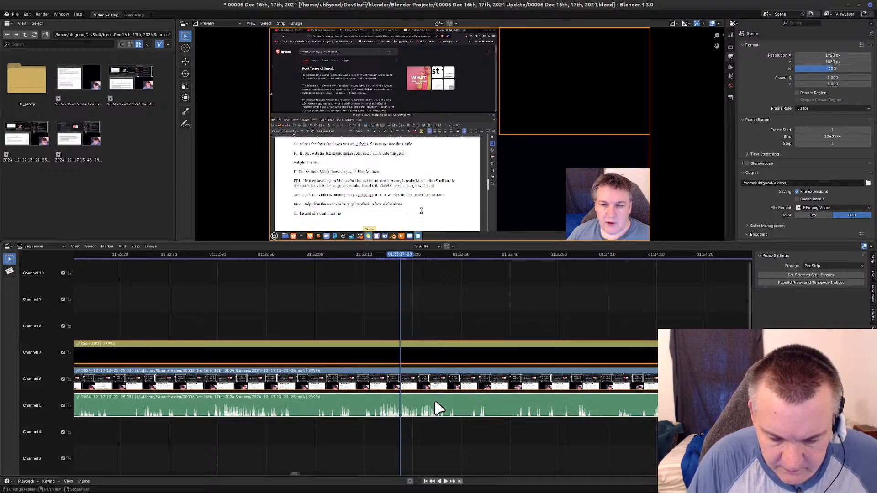
pyautogui.press('k')
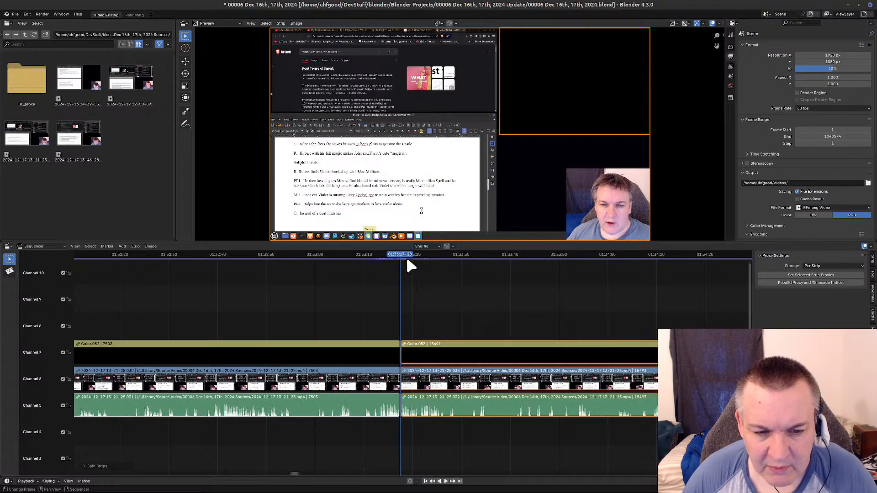
# Cut the section from 01:33:17+28 to 01:33:40+25 out of the connected strips, close the gap, and return the playhead to the cut.
pyautogui.moveTo(402, 250); pyautogui.dragTo(572, 286)
pyautogui.moveTo(473, 314); pyautogui.dragTo(227, 315, button='middle')
pyautogui.click(325, 253)
pyautogui.press('space')
pyautogui.moveTo(327, 255); pyautogui.dragTo(263, 254)
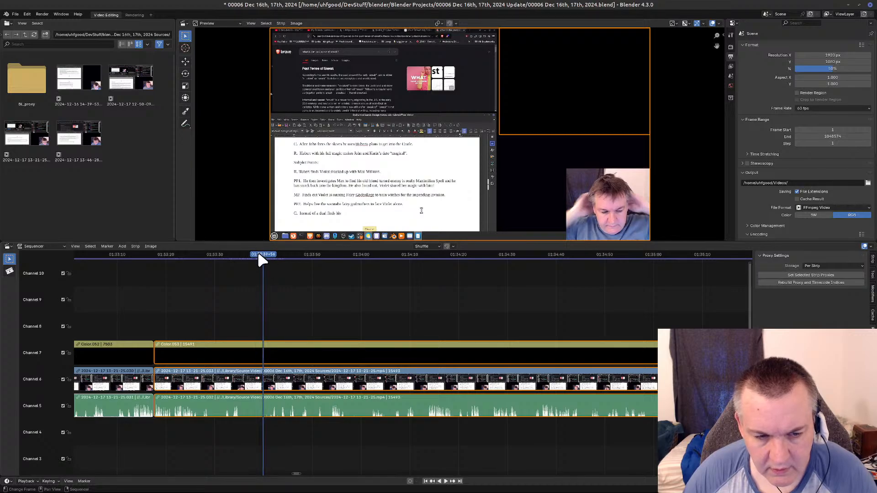
pyautogui.press('space')
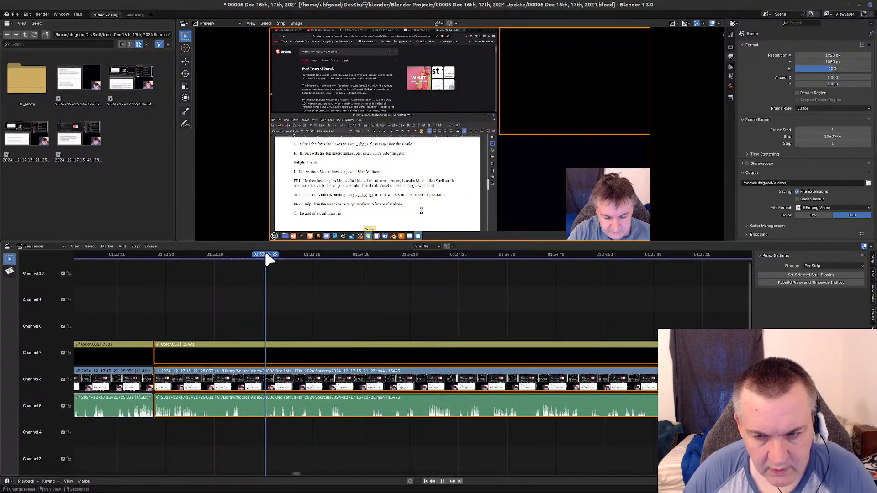
pyautogui.press('space')
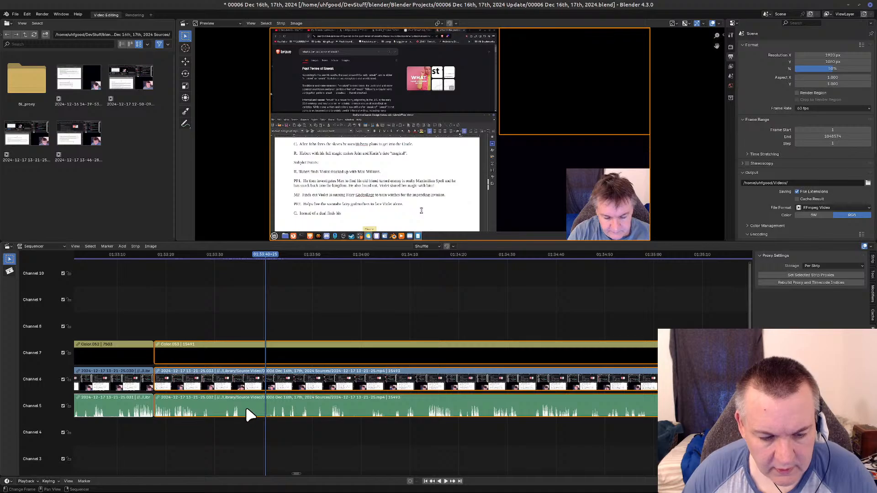
pyautogui.press('k')
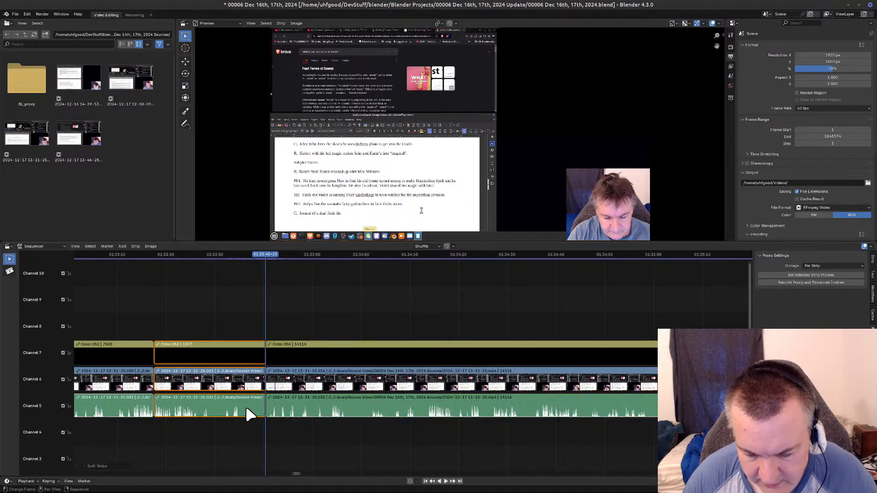
pyautogui.press('x')
pyautogui.press('Left')
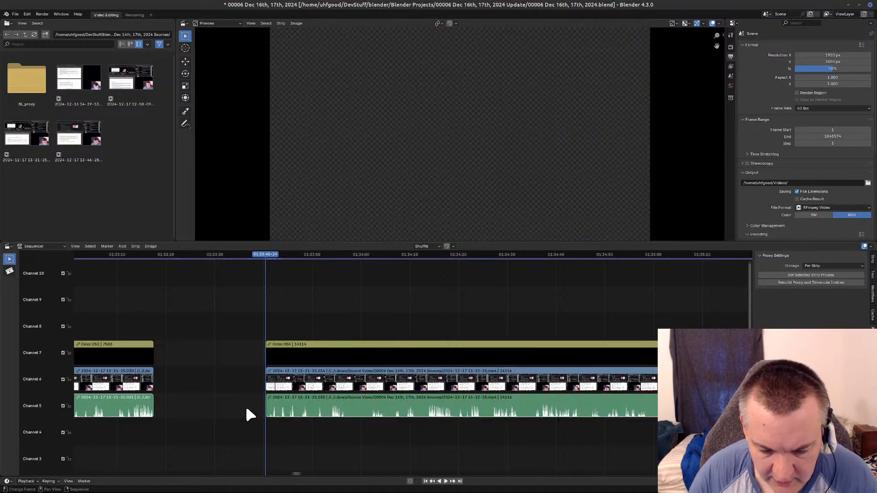
pyautogui.press('BackSpace')
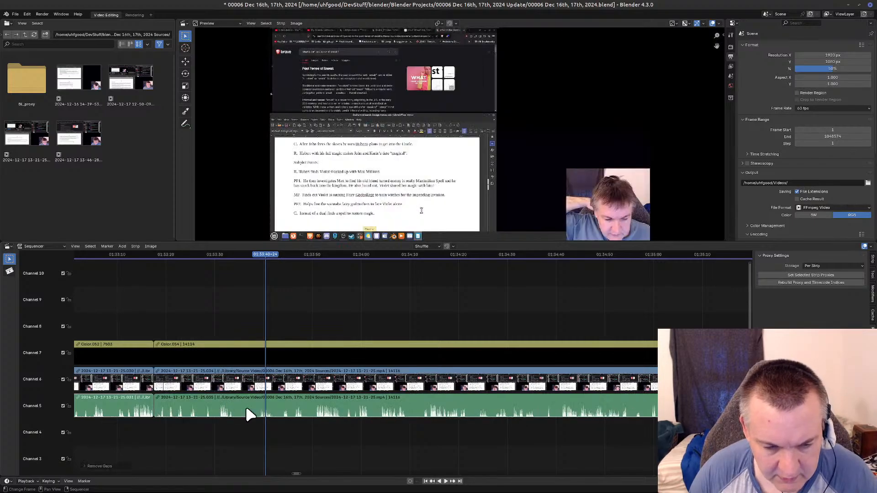
pyautogui.press('pagedown')
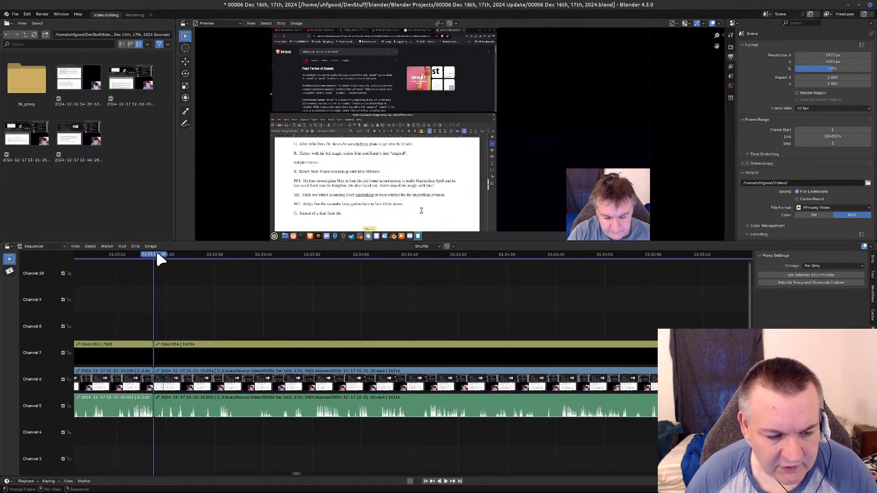
# Review the footage after the 01:33:17+28 join and split the connected strips at 01:33:29+57.
pyautogui.moveTo(156, 256); pyautogui.dragTo(382, 251)
pyautogui.click(307, 256)
pyautogui.moveTo(272, 263); pyautogui.dragTo(220, 252)
pyautogui.moveTo(243, 248); pyautogui.dragTo(215, 251)
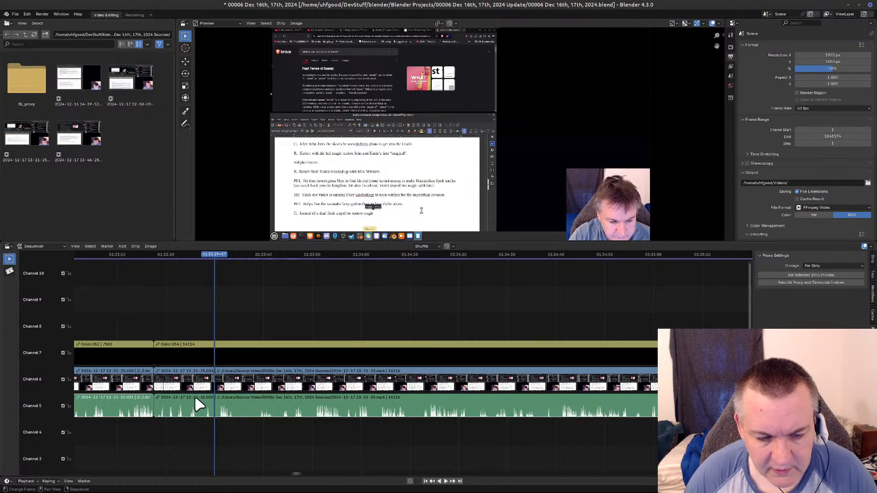
pyautogui.click(254, 413)
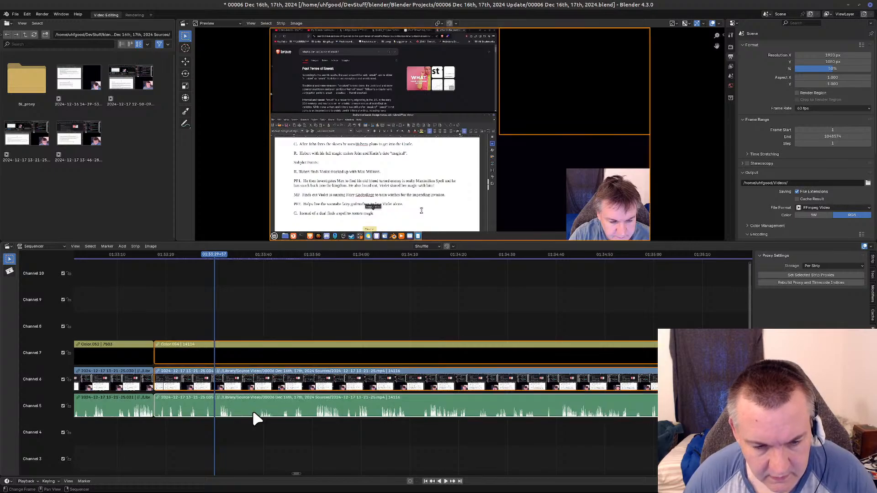
pyautogui.press('k')
# Cut the section from 01:33:29+57 to 01:33:49+29 out of the connected strips, close the gap, and return the playhead to the cut.
pyautogui.click(232, 255)
pyautogui.press('space')
pyautogui.moveTo(232, 255); pyautogui.dragTo(316, 252)
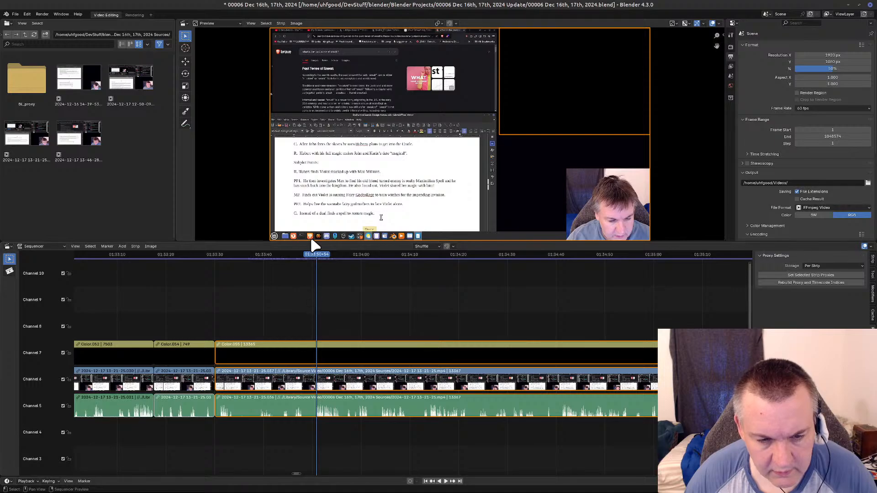
pyautogui.click(310, 254)
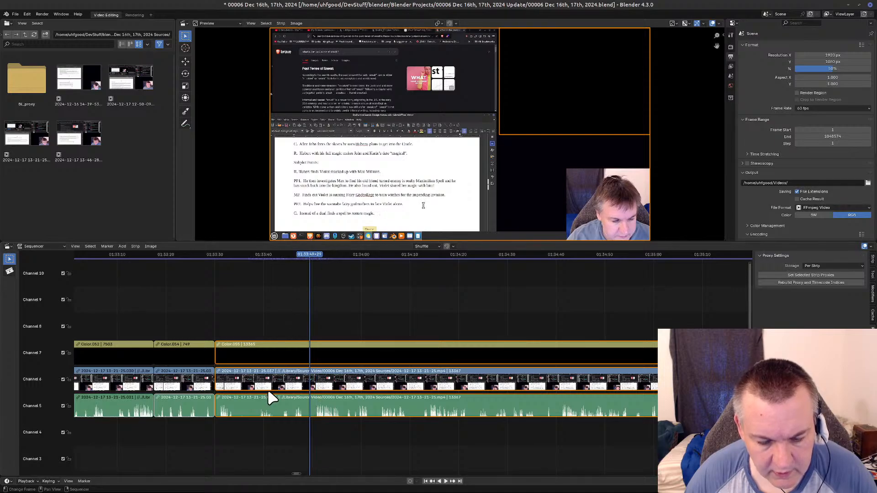
pyautogui.press('k')
pyautogui.press('Delete')
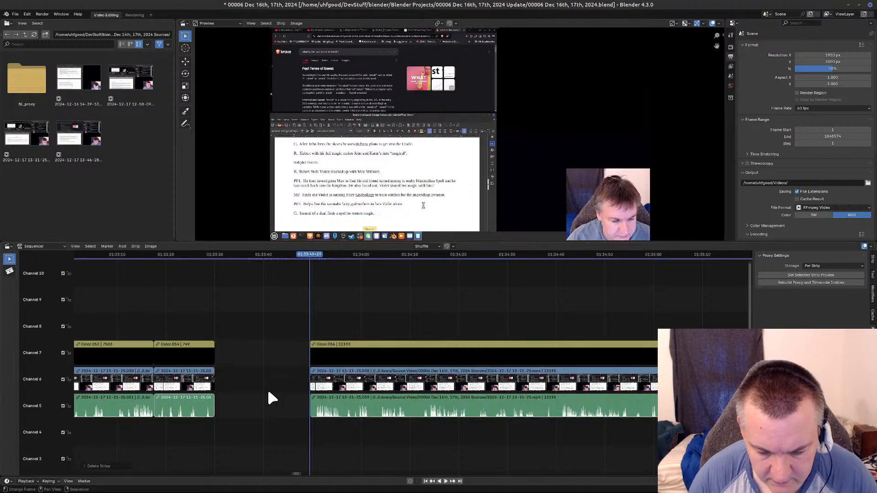
pyautogui.press('BackSpace')
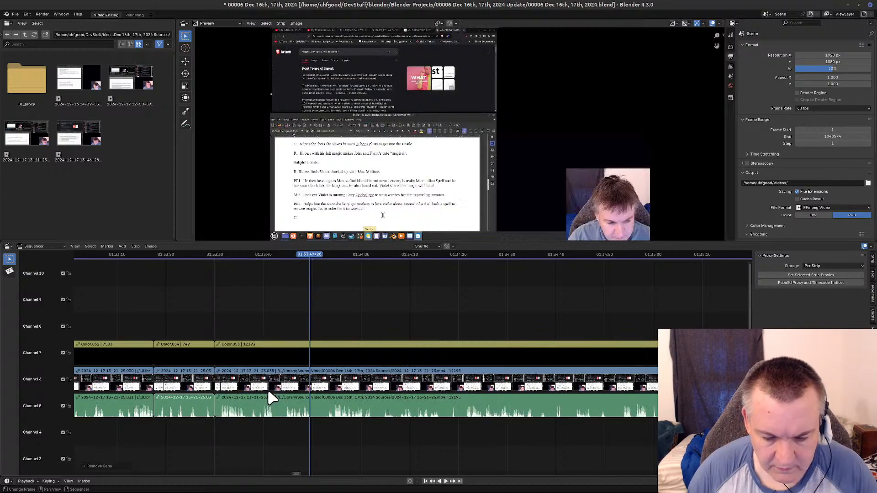
pyautogui.press('pagedown')
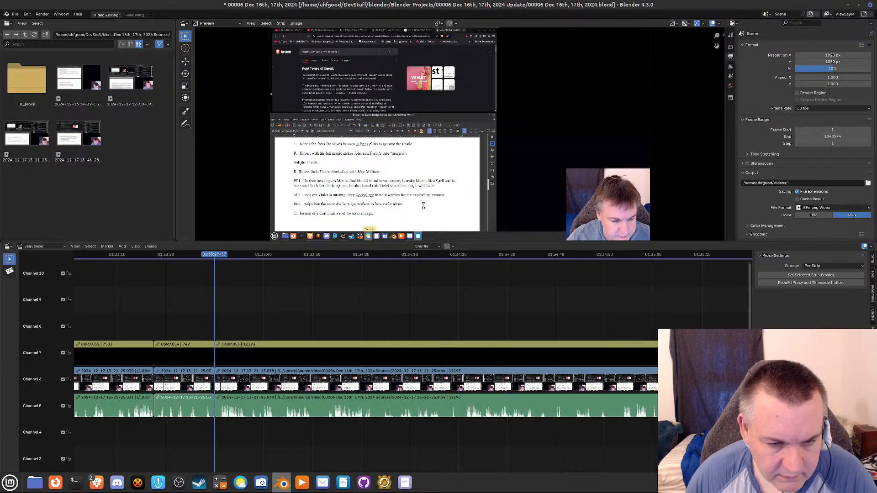
# Step through the frames on both sides of the 01:33:29+57 join to check the transition.
pyautogui.press('Left')
pyautogui.press('Left')
pyautogui.press('Left')
pyautogui.press('Left')
pyautogui.press('Left')
pyautogui.press('Left')
pyautogui.press('Left')
pyautogui.press('Left')
pyautogui.press('Left')
pyautogui.press('Left')
pyautogui.press('Left')
pyautogui.press('Left')
pyautogui.press('Left')
pyautogui.press('Left')
pyautogui.press('Left')
pyautogui.press('Left')
pyautogui.press('Left')
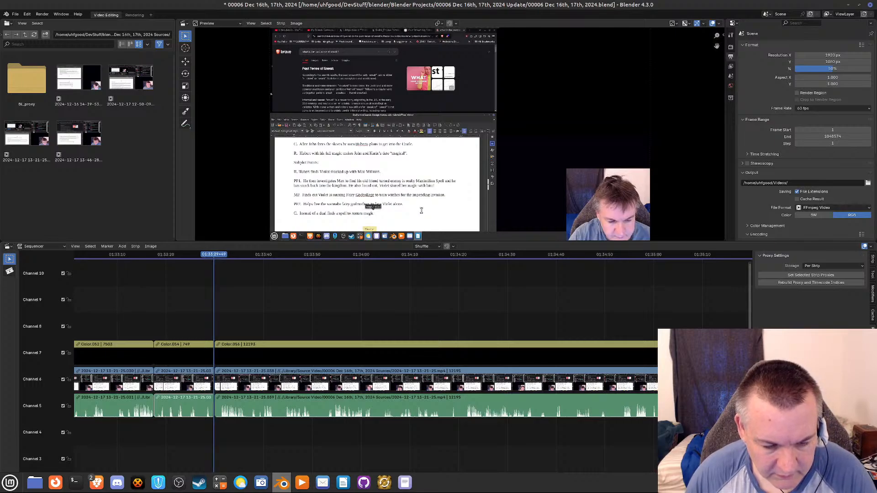
pyautogui.press('Left')
pyautogui.press('Left')
pyautogui.press('Left')
pyautogui.press('Left')
pyautogui.press('Right')
pyautogui.press('Right')
pyautogui.press('Right')
pyautogui.press('Right')
pyautogui.press('Right')
pyautogui.press('Right')
pyautogui.press('Right')
pyautogui.press('Right')
pyautogui.press('Right')
pyautogui.press('Right')
pyautogui.press('Right')
pyautogui.press('Right')
pyautogui.press('Right')
pyautogui.press('Right')
pyautogui.press('Right')
pyautogui.press('Right')
pyautogui.press('Right')
pyautogui.press('Right')
pyautogui.press('Right')
pyautogui.press('Right')
pyautogui.press('Right')
pyautogui.press('Right')
pyautogui.press('Right')
pyautogui.press('Right')
pyautogui.press('Right')
pyautogui.press('Right')
pyautogui.press('Right')
pyautogui.press('Right')
pyautogui.press('Right')
pyautogui.press('Right')
pyautogui.press('Right')
pyautogui.press('Right')
pyautogui.press('Right')
pyautogui.press('Right')
pyautogui.press('Right')
pyautogui.press('Right')
pyautogui.press('Right')
pyautogui.press('Right')
pyautogui.press('Right')
pyautogui.press('Right')
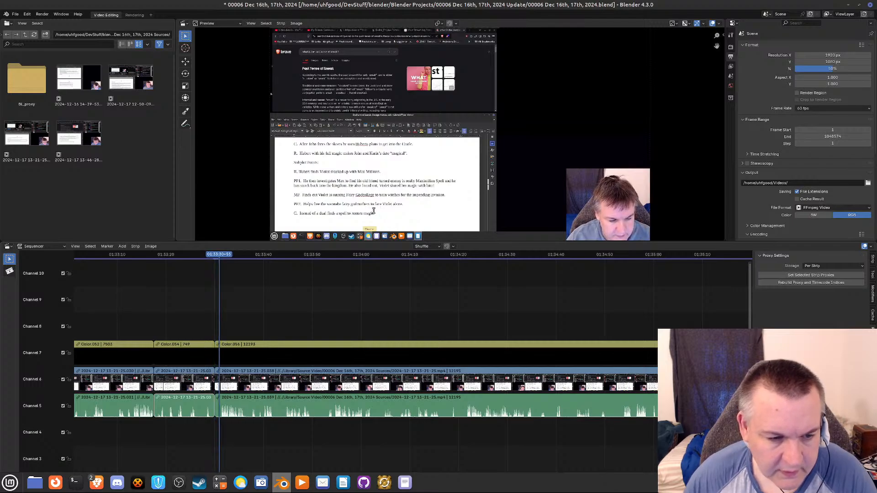
# Review the footage after the 01:33:29+57 join and split the connected strips at 01:33:50+07.
pyautogui.moveTo(216, 255); pyautogui.dragTo(314, 261)
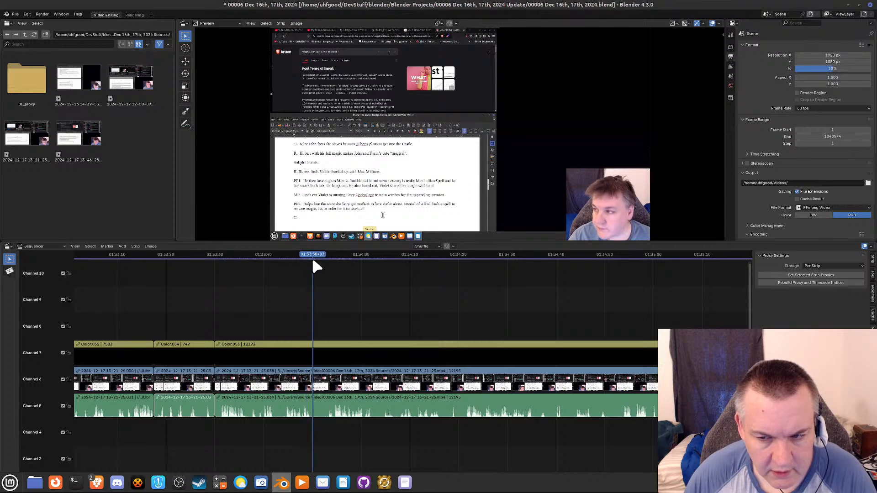
pyautogui.click(321, 415)
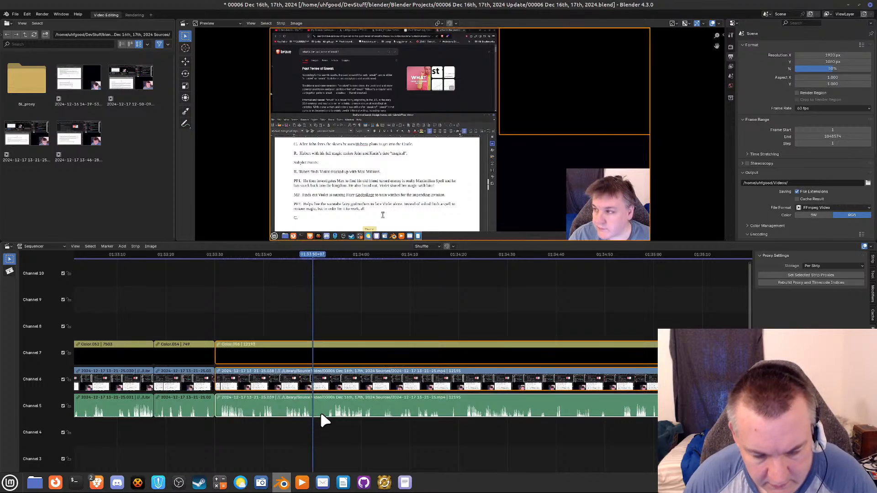
pyautogui.press('k')
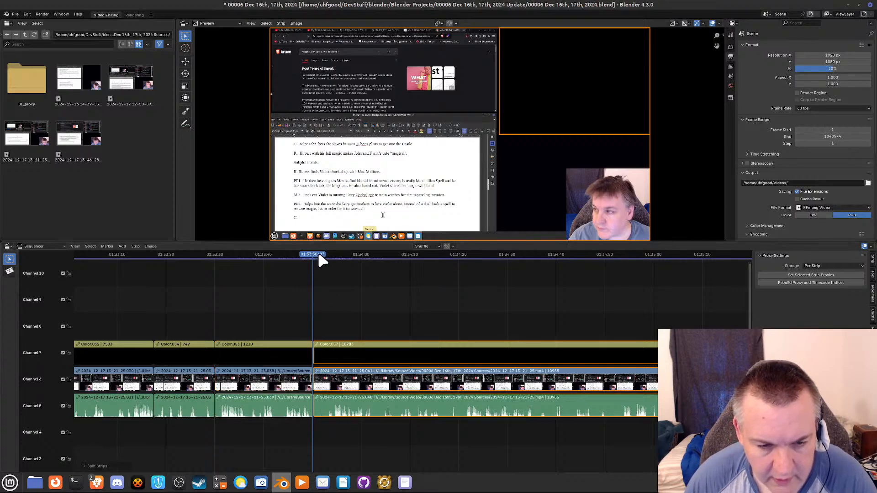
# Cut the section from 01:33:50+07 to 01:34:03+24 out of the connected strips, close the gap, and return the playhead to the cut.
pyautogui.moveTo(319, 258); pyautogui.dragTo(377, 267)
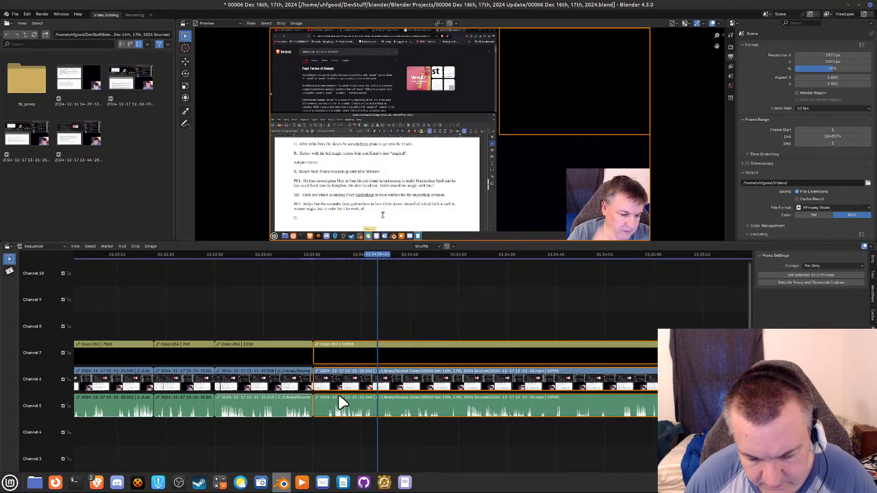
pyautogui.press('Delete')
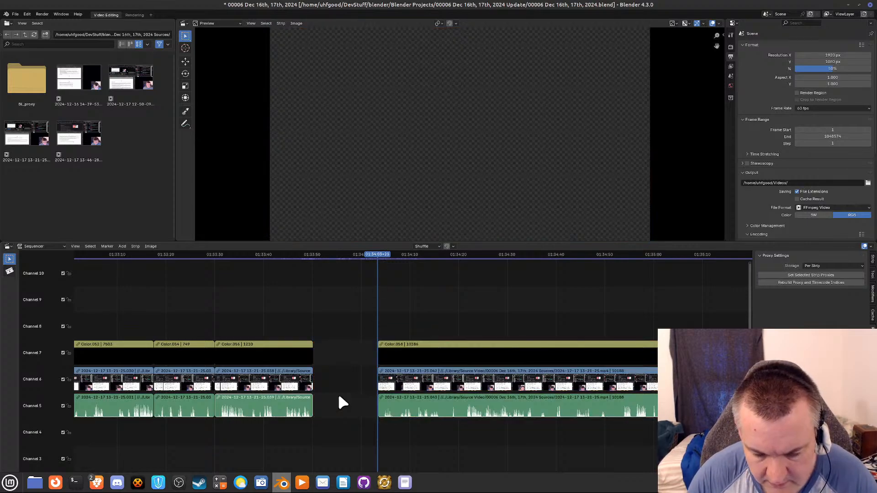
pyautogui.press('BackSpace')
pyautogui.press('pagedown')
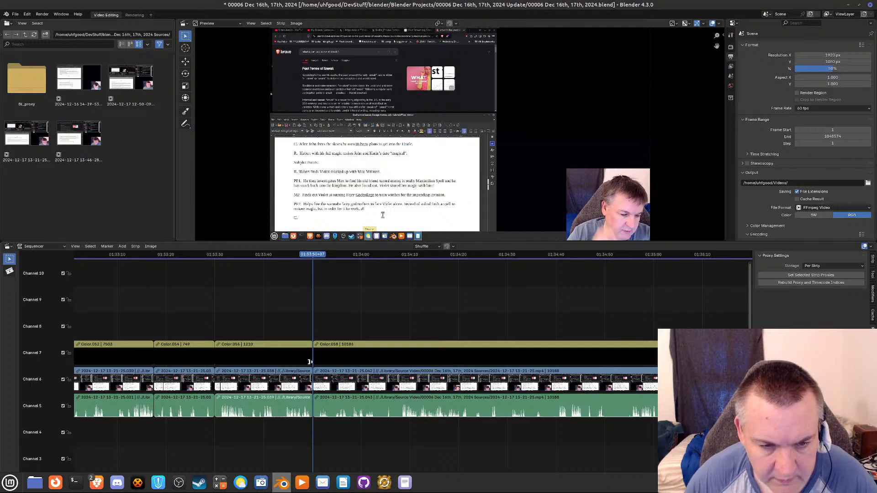
# Cut the section from 01:34:04+40 to 01:34:47+36 out of the connected strips, close the gap, and return the playhead to the cut.
pyautogui.moveTo(319, 258); pyautogui.dragTo(384, 286)
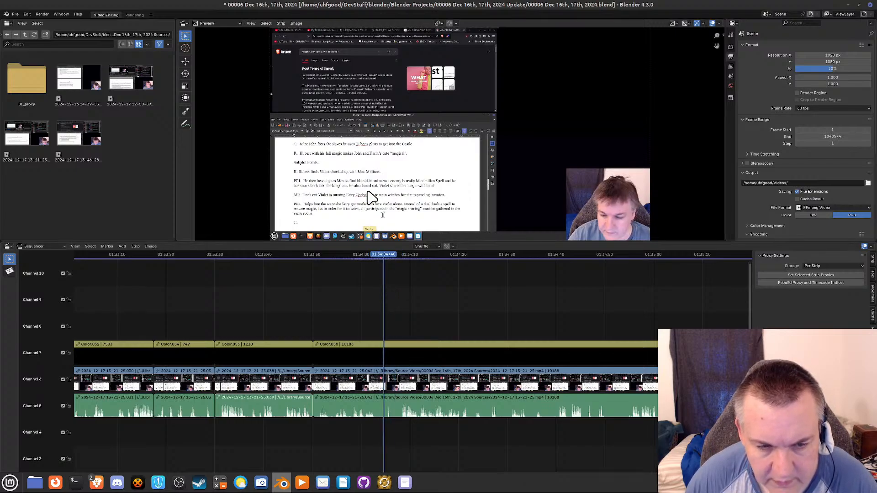
pyautogui.press('k')
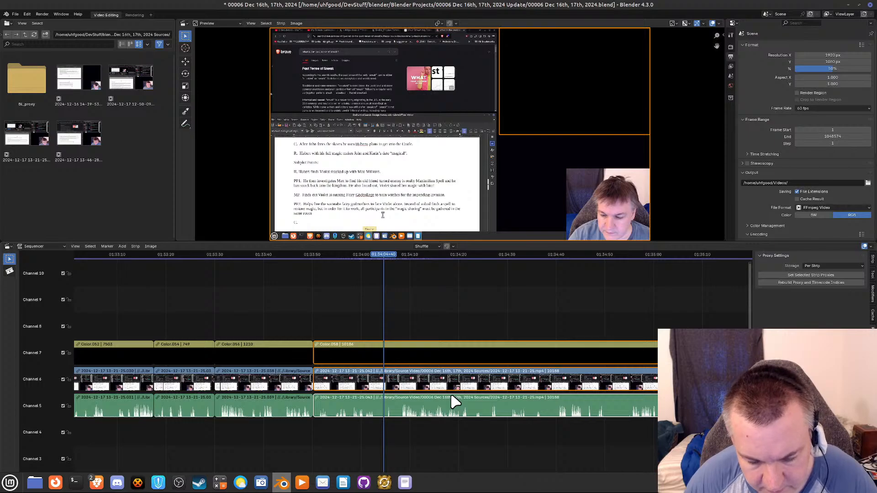
pyautogui.moveTo(386, 254); pyautogui.dragTo(594, 261)
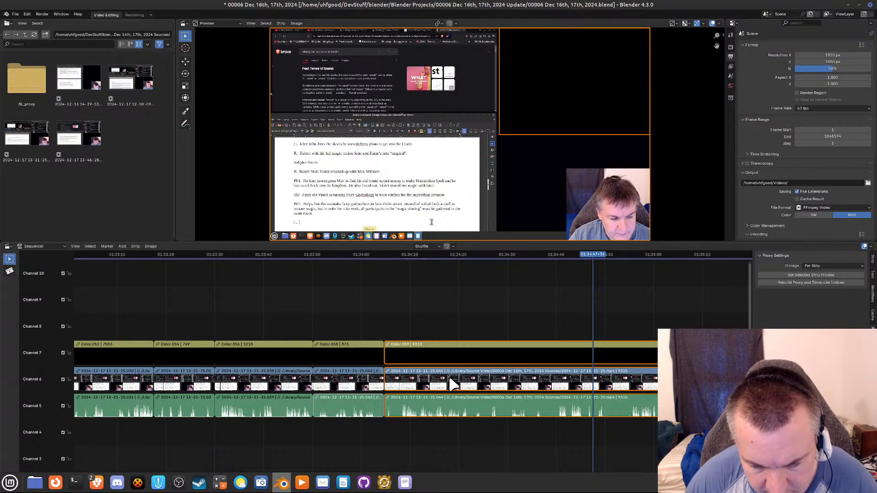
pyautogui.press('k')
pyautogui.press('Delete')
pyautogui.press('Left')
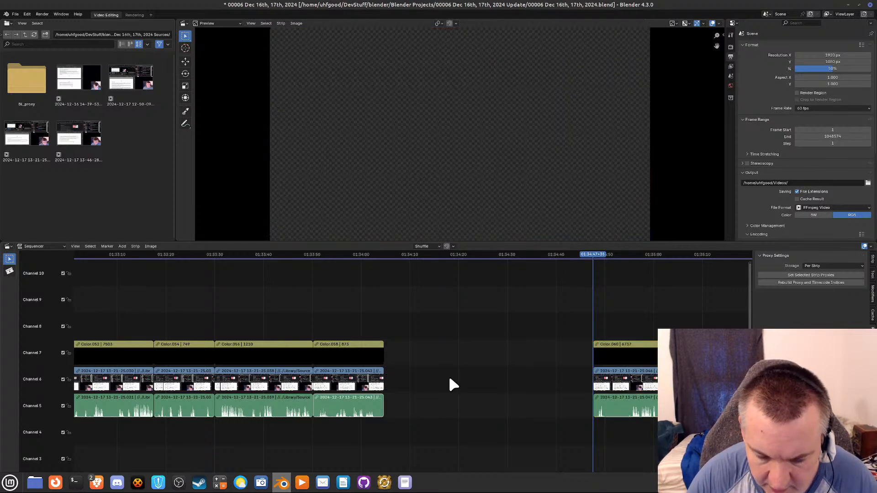
pyautogui.press('BackSpace')
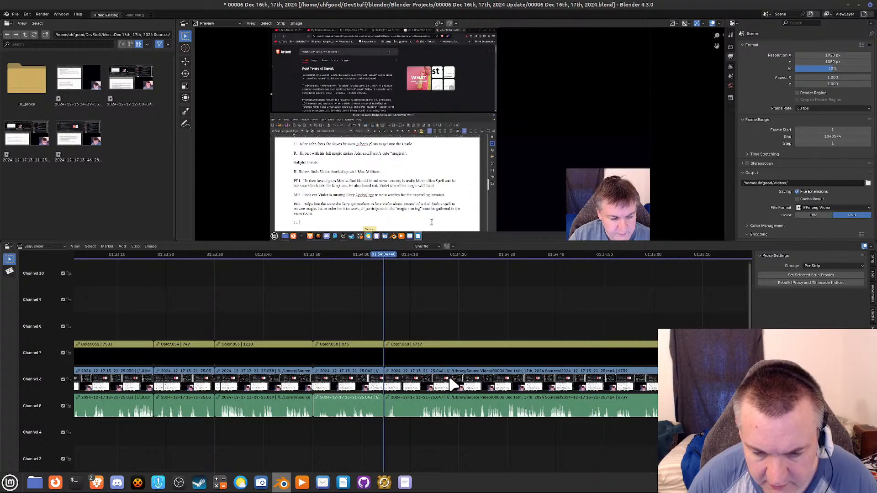
# Split the connected strips at 01:35:28+29, delete everything after that point, and save the project.
pyautogui.moveTo(537, 298); pyautogui.dragTo(287, 339, button='middle')
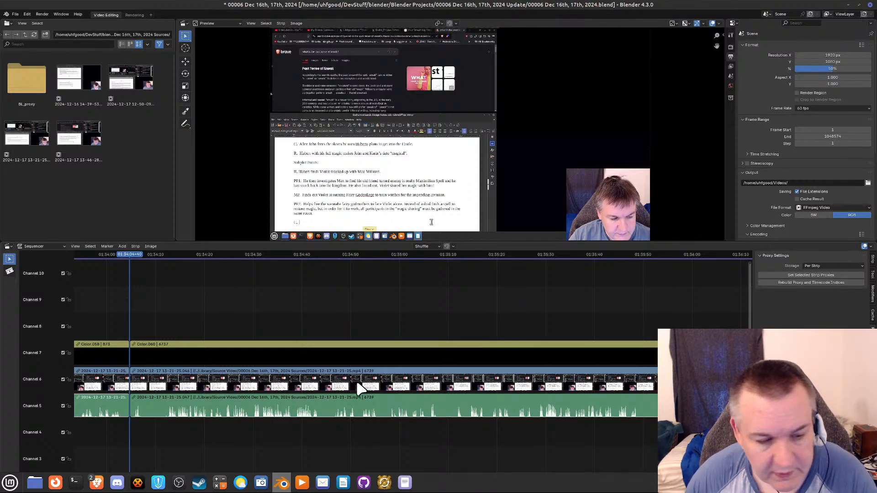
pyautogui.moveTo(132, 254); pyautogui.dragTo(207, 266)
pyautogui.moveTo(253, 270); pyautogui.dragTo(540, 281)
pyautogui.click(579, 410)
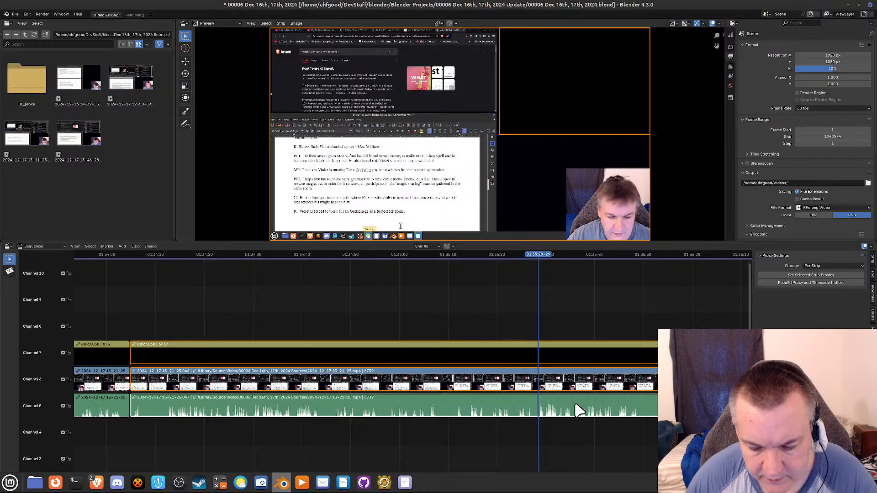
pyautogui.press('k')
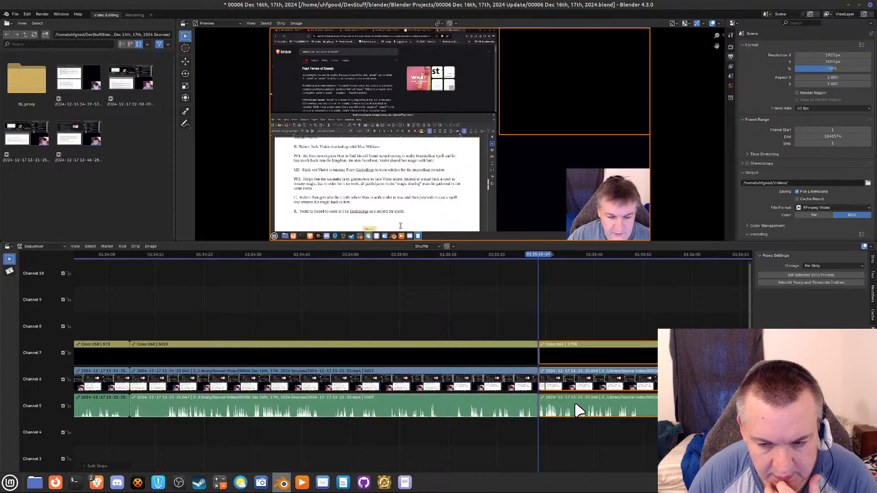
pyautogui.press('Delete')
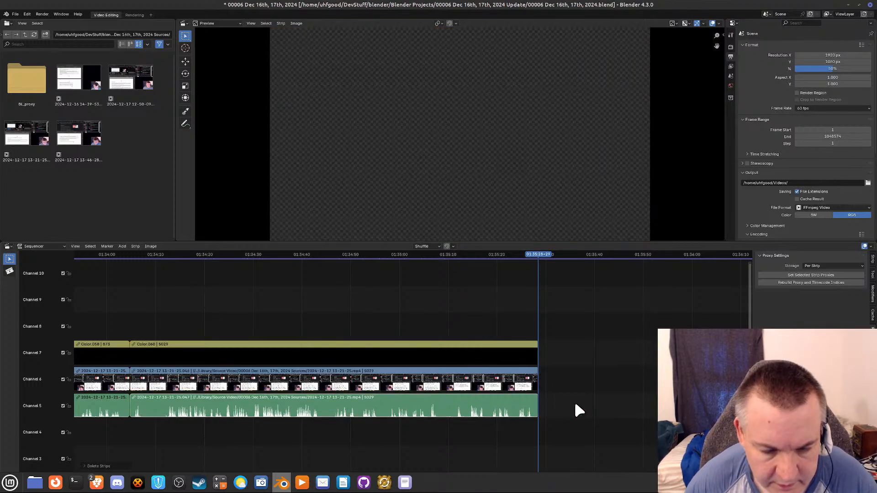
pyautogui.hotkey('ctrl', 's')
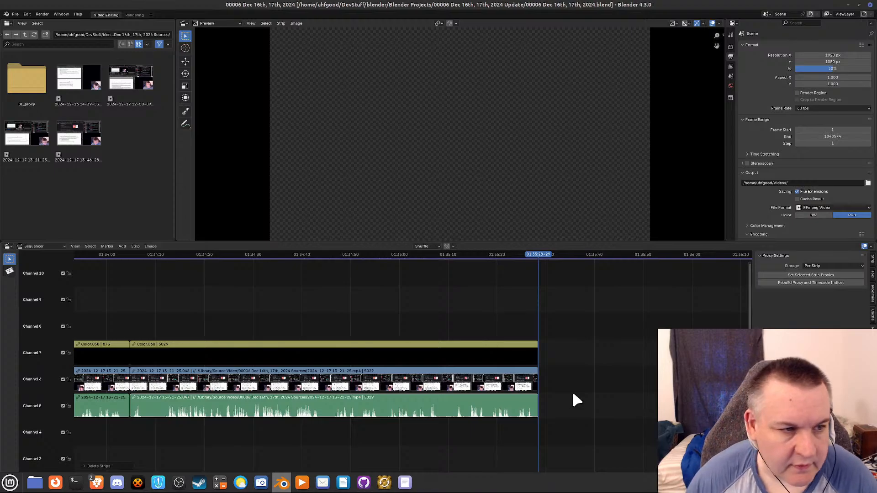
# Review the edited December 17 strips on the timeline between about 01:15:00 and the end of the last strip.
pyautogui.moveTo(610, 391); pyautogui.dragTo(228, 476, button='middle')
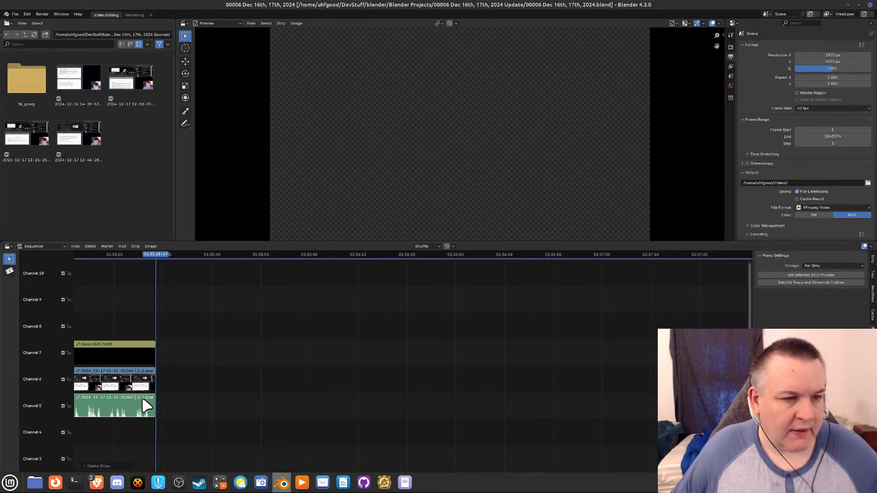
pyautogui.moveTo(119, 447); pyautogui.dragTo(790, 385, button='middle')
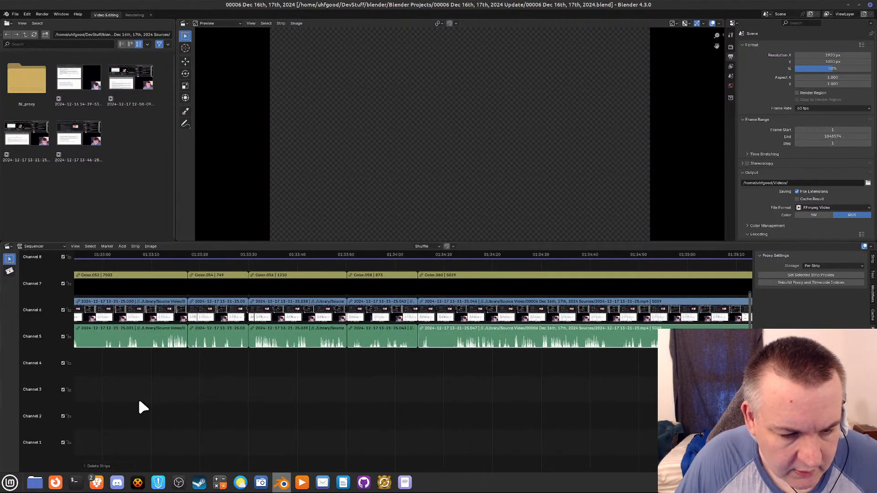
pyautogui.moveTo(139, 400); pyautogui.dragTo(544, 427, button='middle')
pyautogui.moveTo(182, 418); pyautogui.dragTo(645, 390, button='middle')
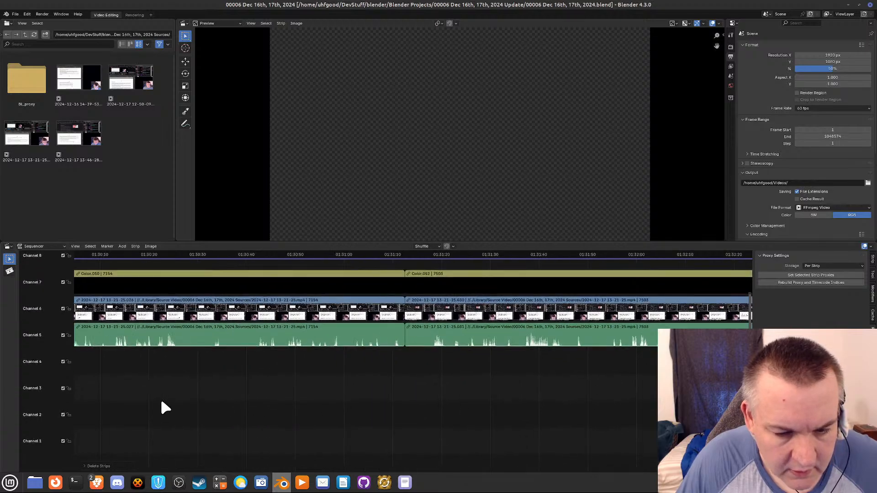
pyautogui.moveTo(161, 401); pyautogui.dragTo(607, 420, button='middle')
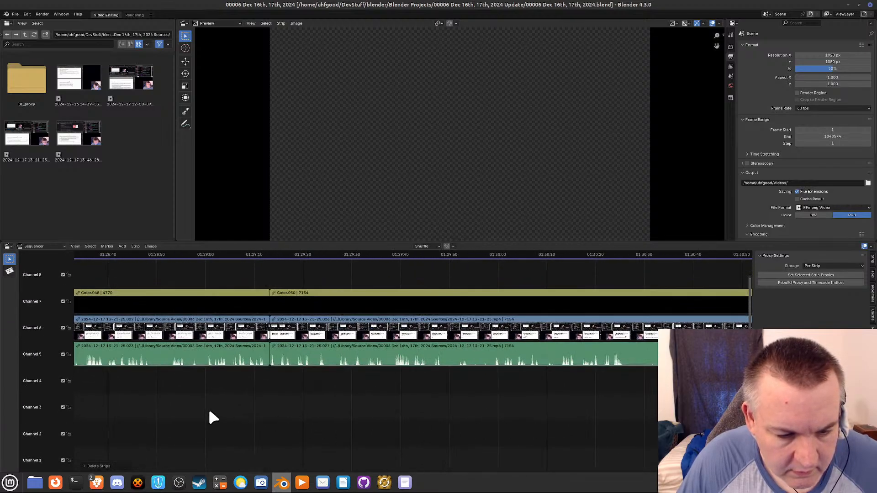
pyautogui.scroll(-4, 205, 413)
pyautogui.scroll(-8, 204, 414)
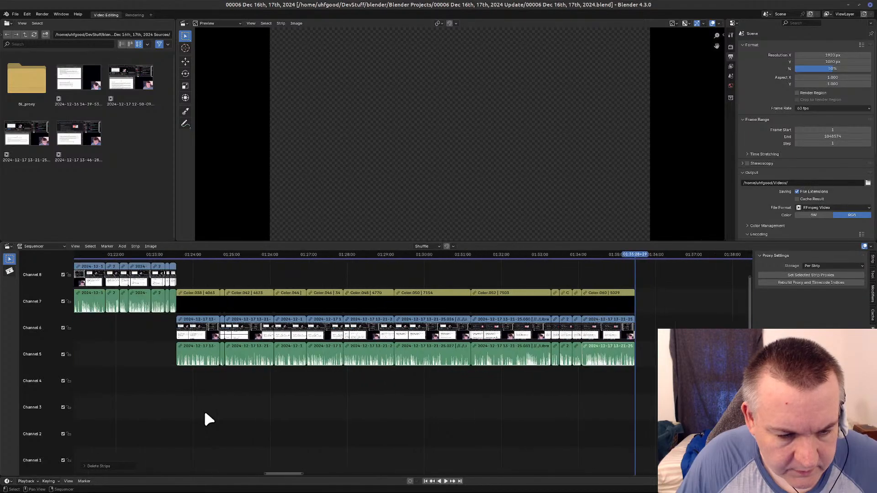
pyautogui.moveTo(199, 416); pyautogui.dragTo(286, 417, button='middle')
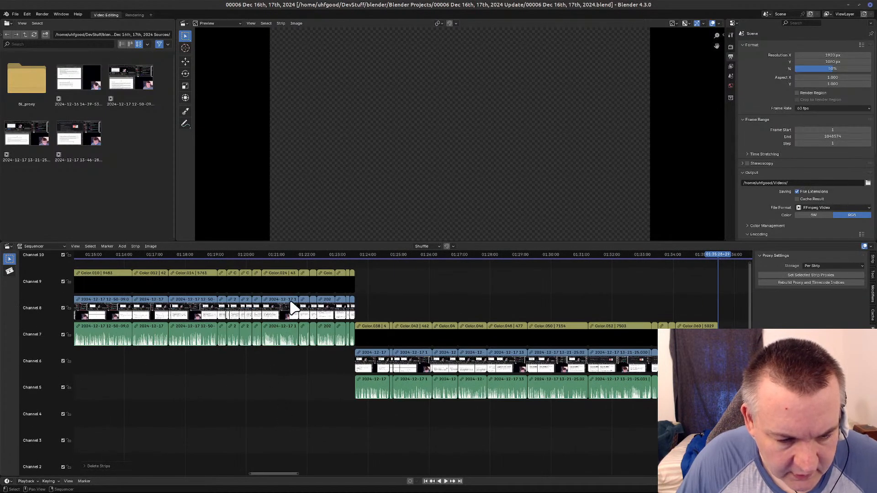
pyautogui.click(293, 308)
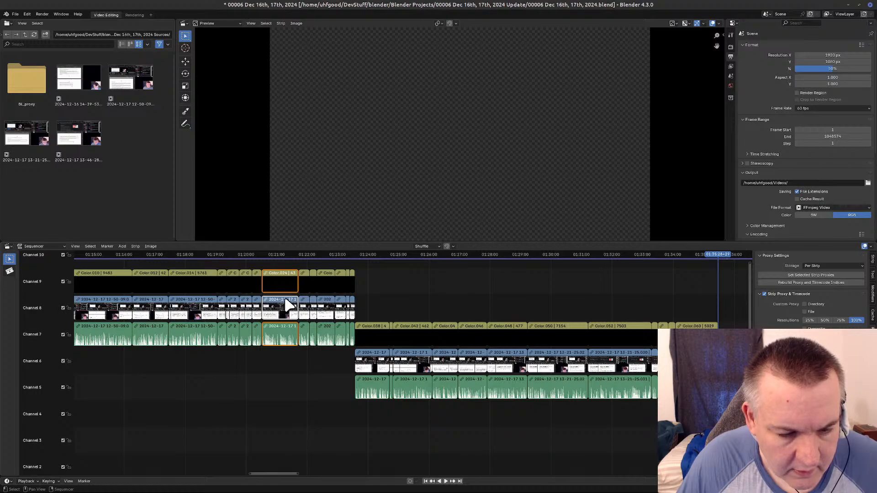
pyautogui.scroll(5, 289, 304)
pyautogui.scroll(4, 280, 372)
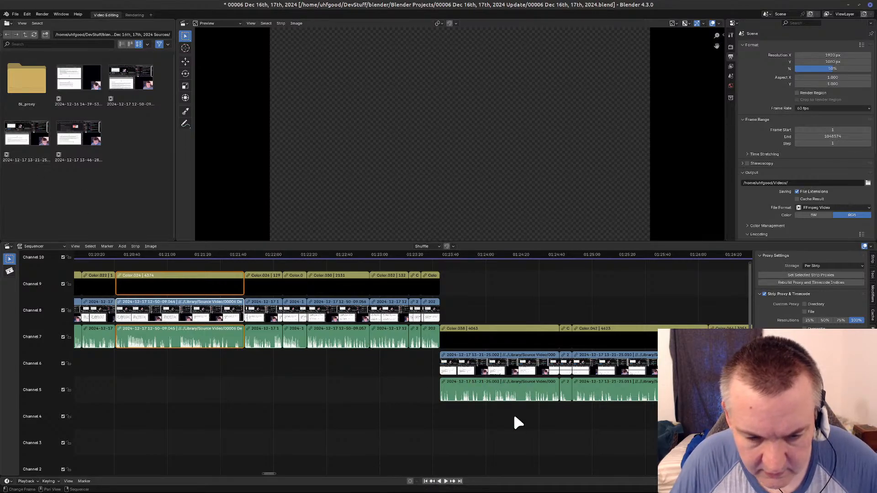
pyautogui.moveTo(486, 440); pyautogui.dragTo(642, 441, button='middle')
pyautogui.scroll(-9, 597, 450)
pyautogui.scroll(-3, 597, 450)
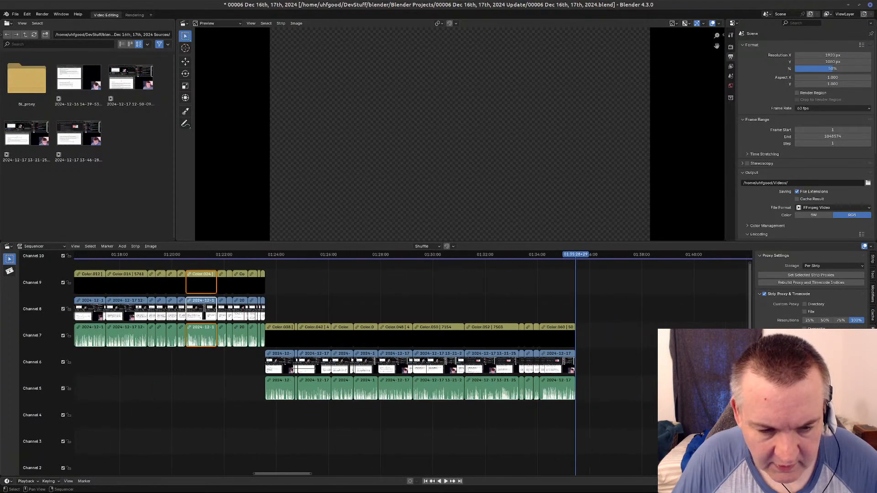
pyautogui.moveTo(680, 439); pyautogui.dragTo(458, 434, button='middle')
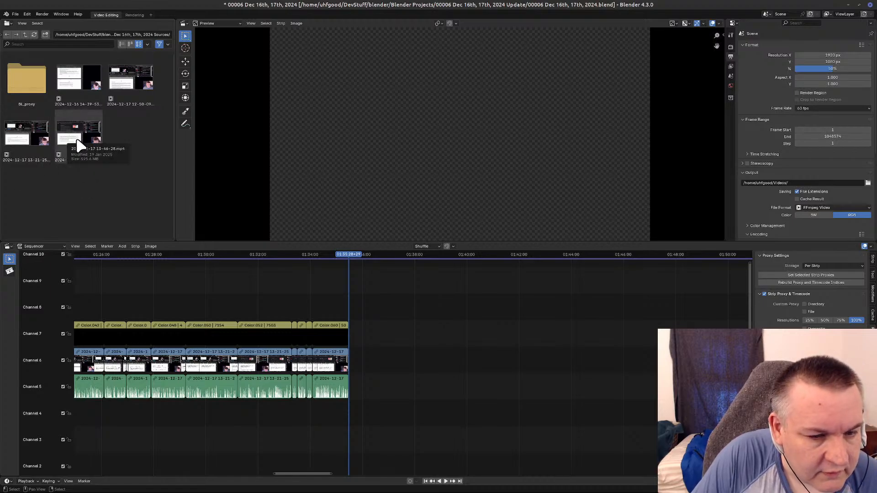
pyautogui.moveTo(403, 363); pyautogui.dragTo(380, 381, button='middle')
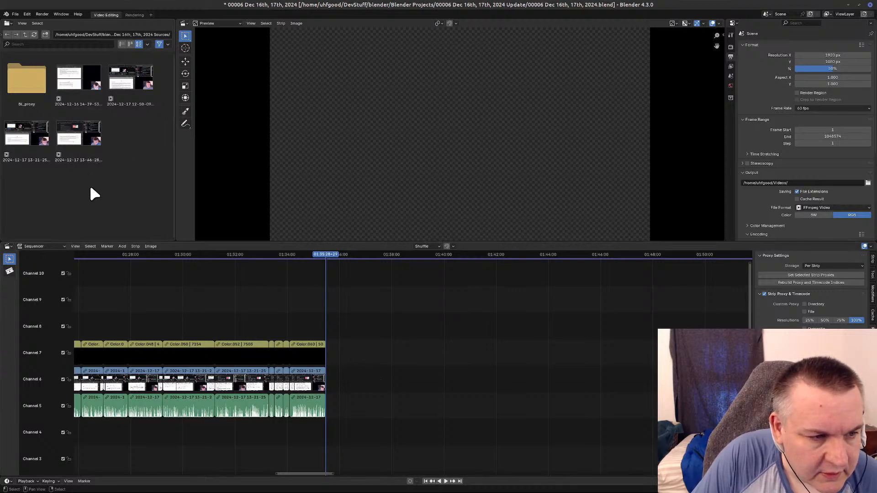
pyautogui.moveTo(141, 317); pyautogui.dragTo(597, 352, button='middle')
pyautogui.moveTo(355, 436); pyautogui.dragTo(530, 425, button='middle')
pyautogui.moveTo(472, 413); pyautogui.dragTo(409, 418, button='middle')
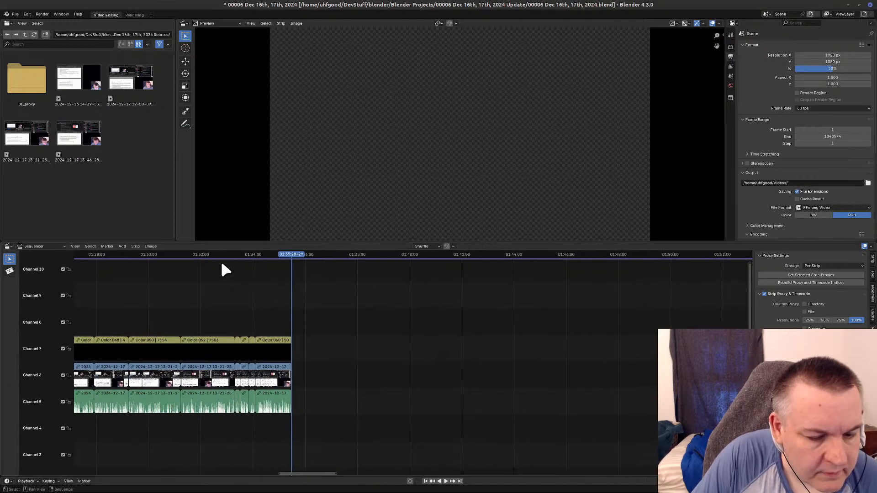
pyautogui.click(77, 132)
pyautogui.moveTo(76, 128); pyautogui.dragTo(303, 350)
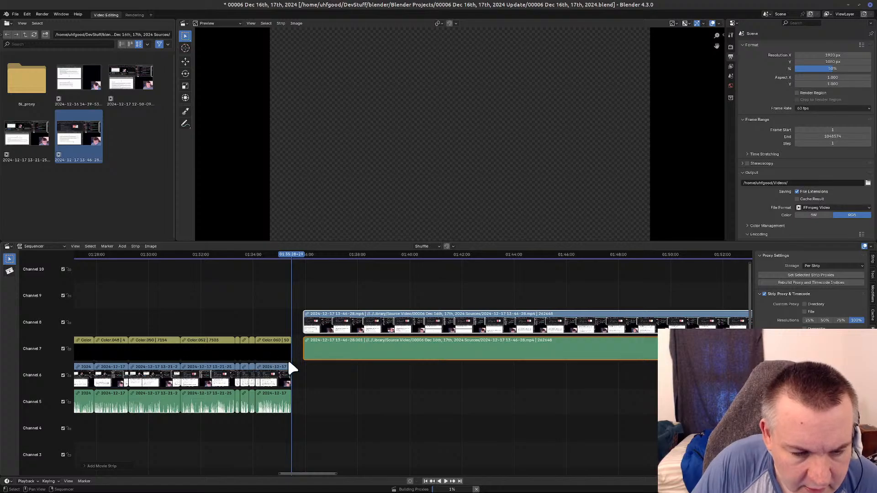
pyautogui.click(446, 247)
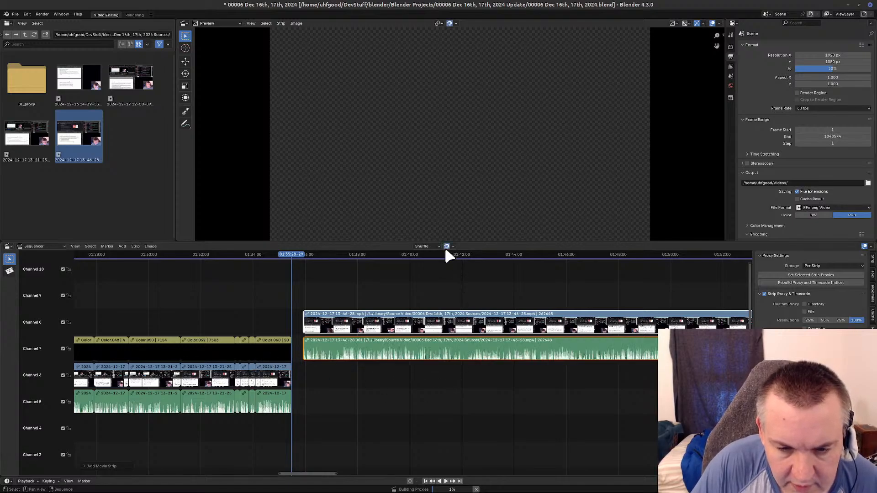
pyautogui.moveTo(415, 321); pyautogui.dragTo(401, 337)
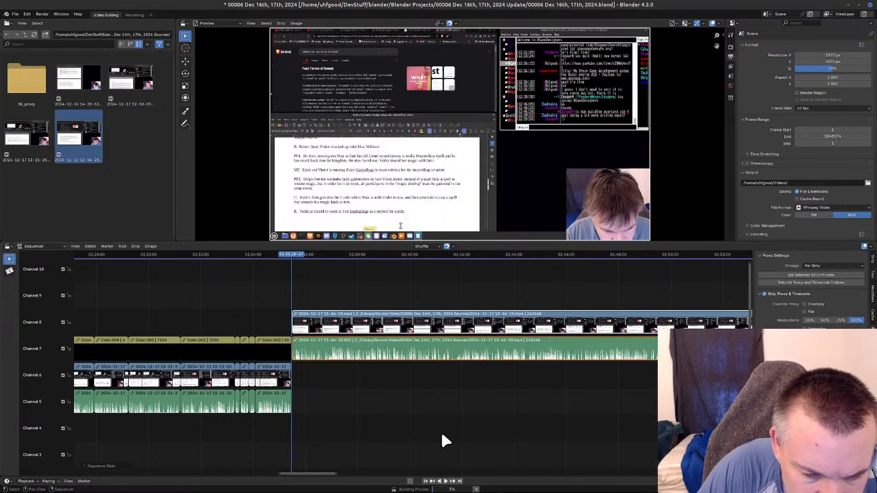
# Disconnect the last color strip on channel 7 from its video and sound, and paste a copy above the new recording's start.
pyautogui.click(276, 353)
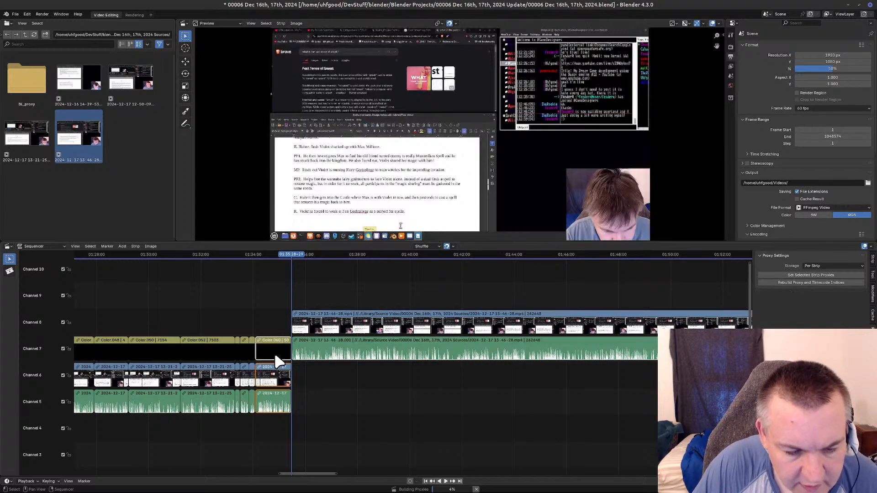
pyautogui.rightClick(274, 353)
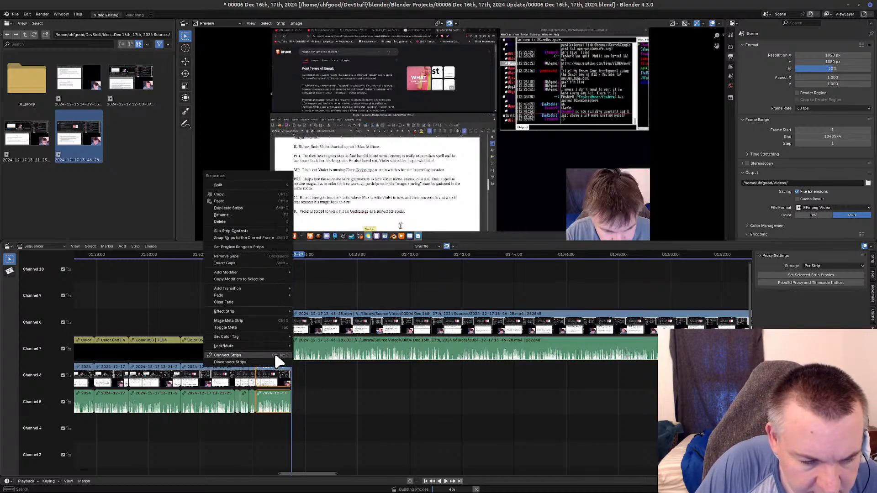
pyautogui.click(274, 351)
pyautogui.click(273, 348)
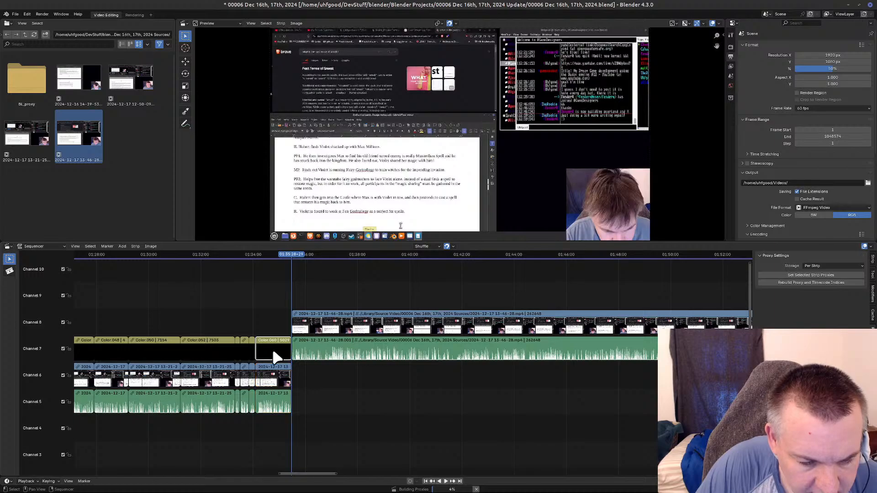
pyautogui.hotkey('ctrl', 'c')
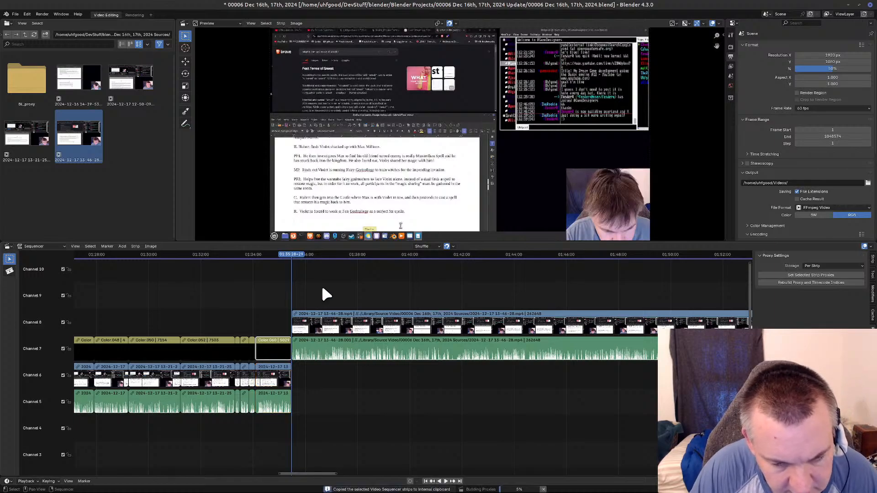
pyautogui.click(319, 297)
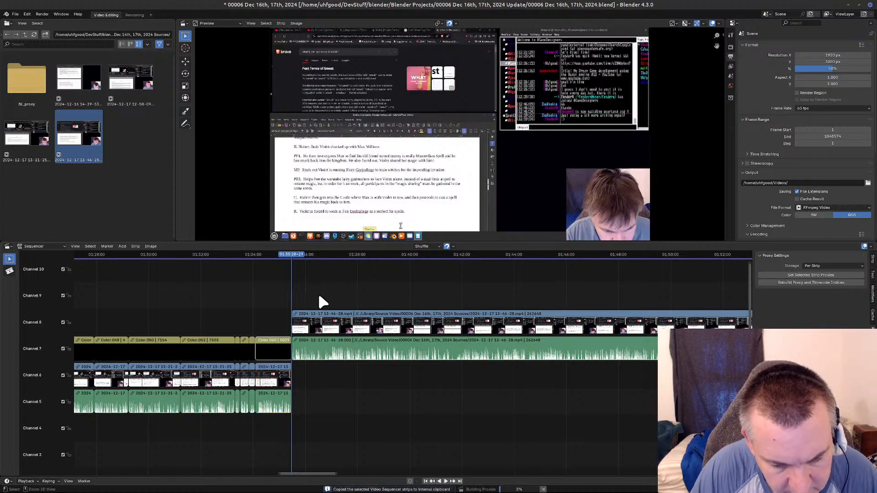
pyautogui.hotkey('ctrl', 'v')
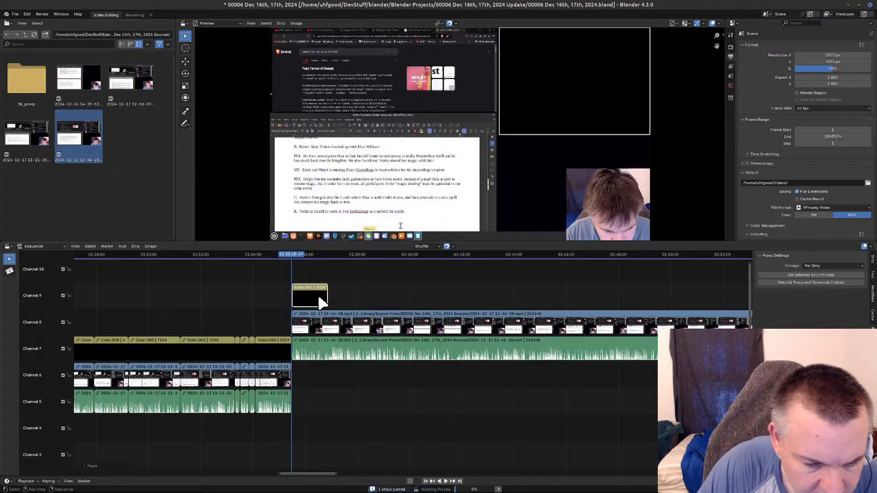
# Reconnect the original last color strip on channel 7 with its video and sound strips below, then clear the selection.
pyautogui.click(271, 349)
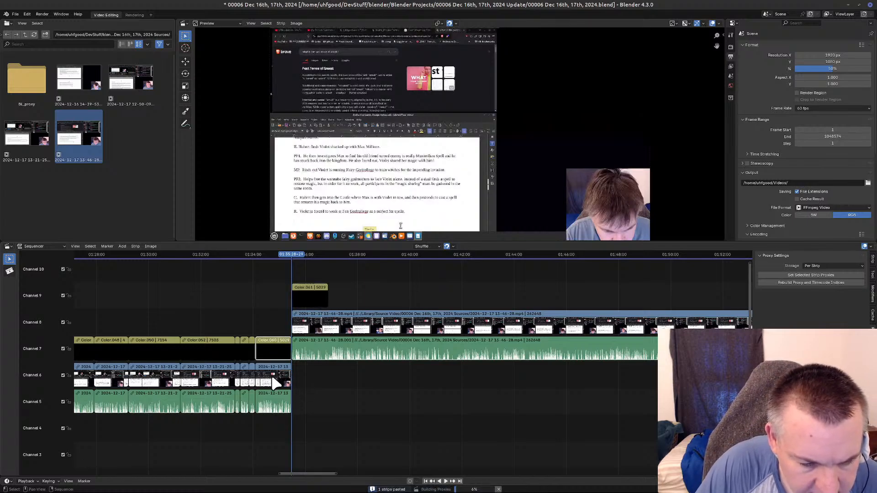
pyautogui.keyDown('shift'); pyautogui.click(272, 375); pyautogui.keyUp('shift')
pyautogui.click(275, 403)
pyautogui.rightClick(276, 403)
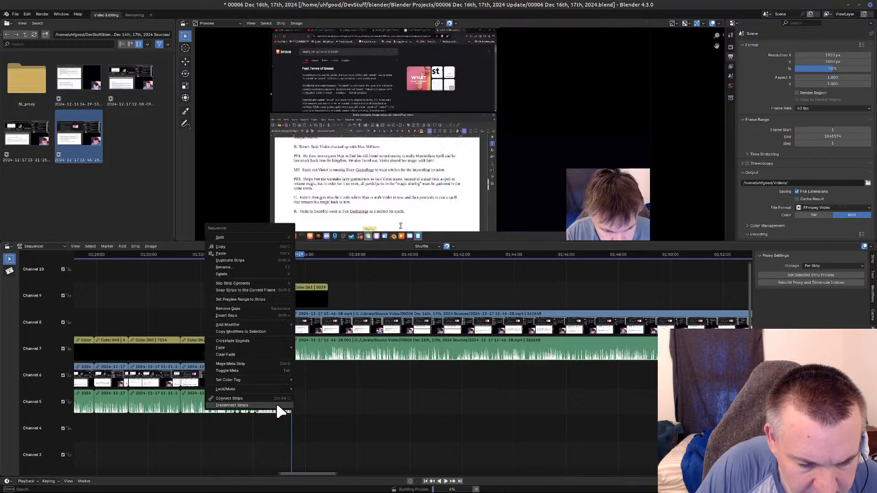
pyautogui.click(270, 399)
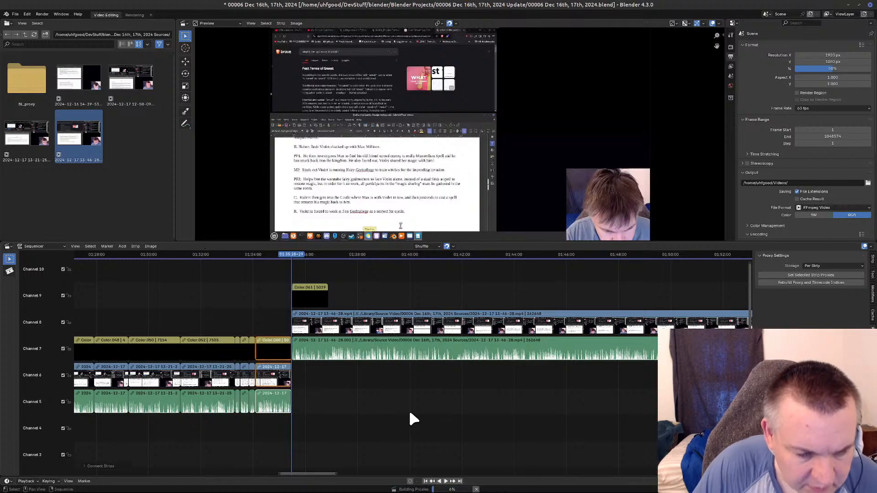
pyautogui.click(387, 404)
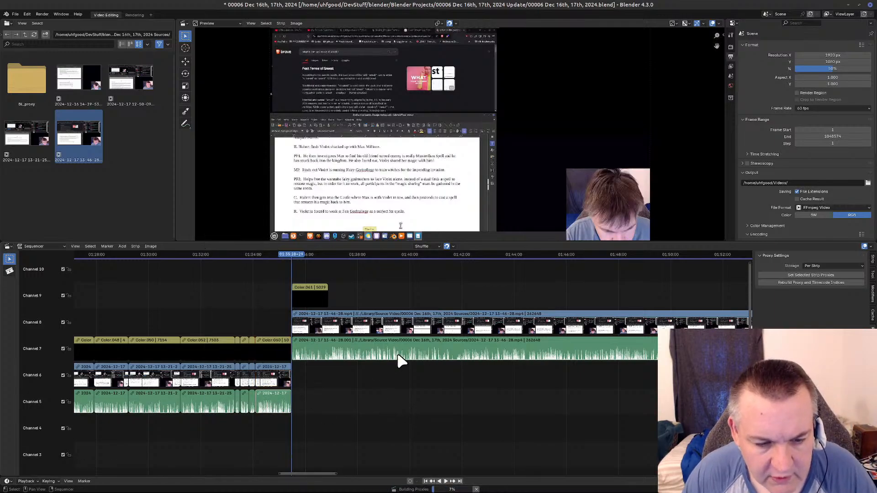
# Extend the pasted color strip on channel 9 to the end of the 13-46-28 recording so the mask spans the whole clip.
pyautogui.scroll(-12, 572, 350)
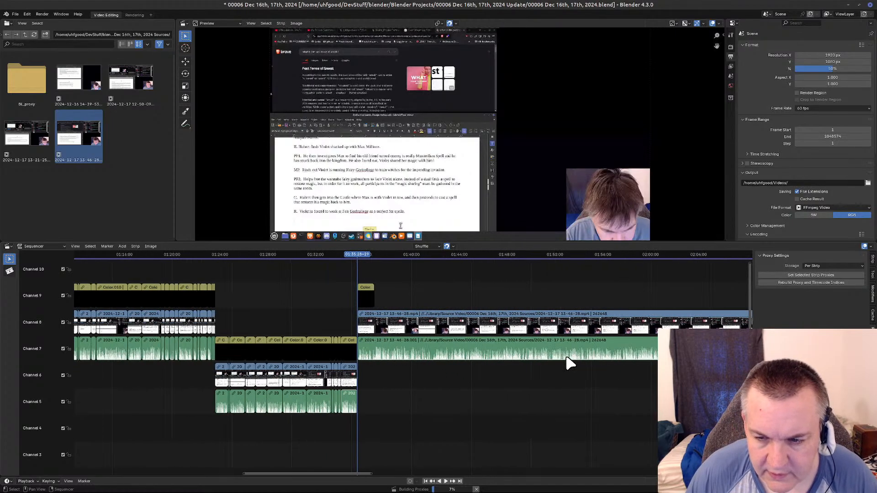
pyautogui.moveTo(538, 424); pyautogui.dragTo(288, 409, button='middle')
pyautogui.scroll(-4, 290, 407)
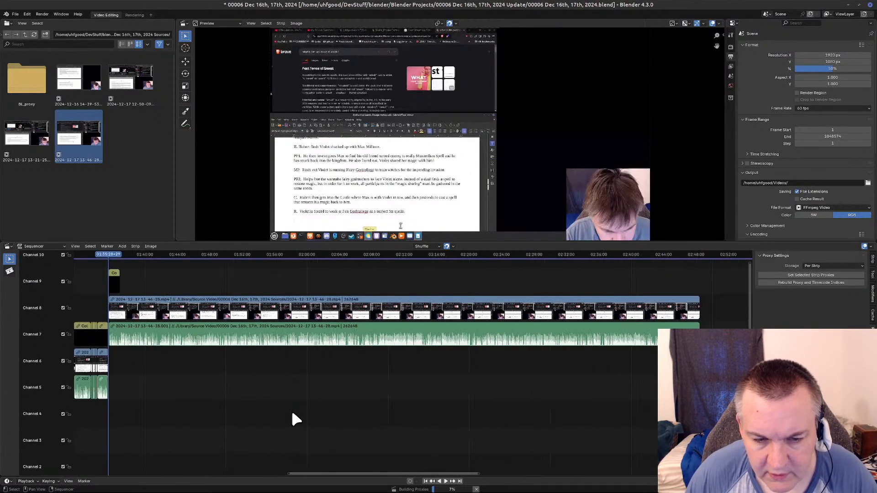
pyautogui.moveTo(292, 414); pyautogui.dragTo(299, 414, button='middle')
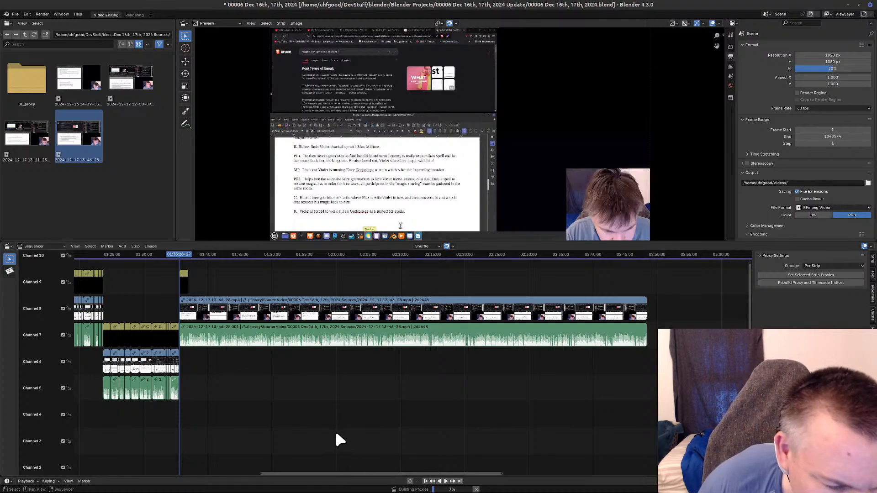
pyautogui.click(184, 283)
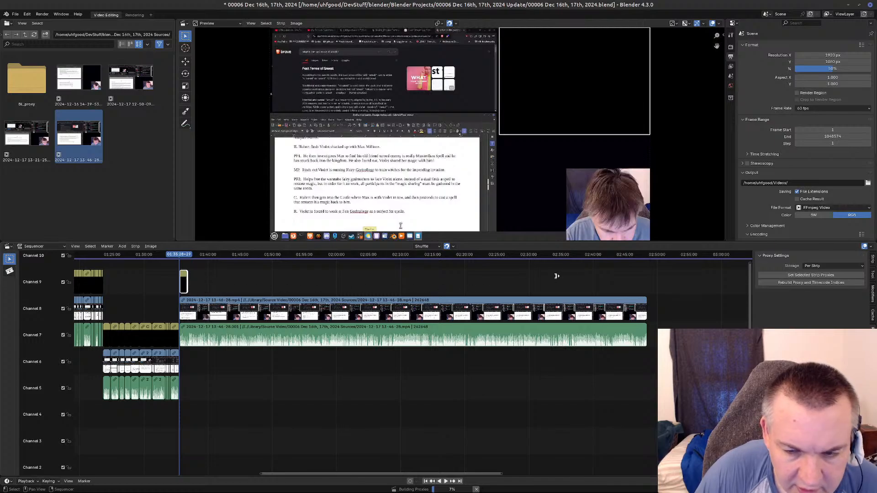
pyautogui.press('g')
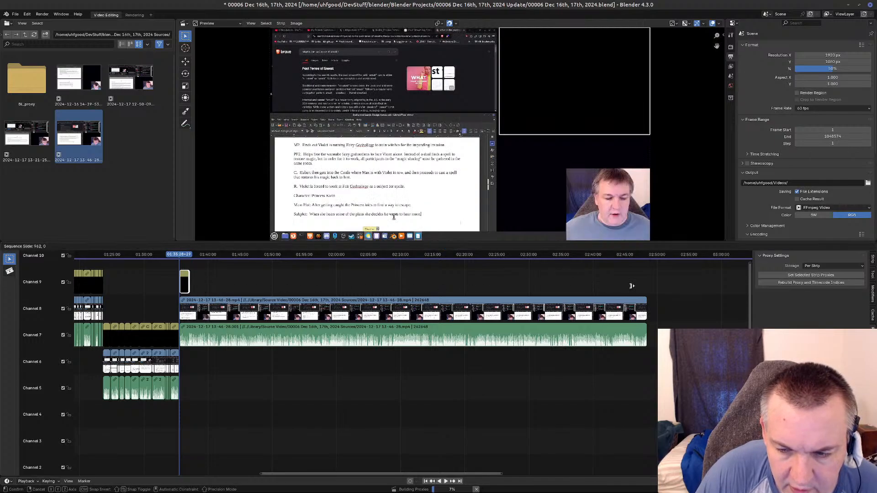
pyautogui.moveTo(632, 286); pyautogui.dragTo(649, 287)
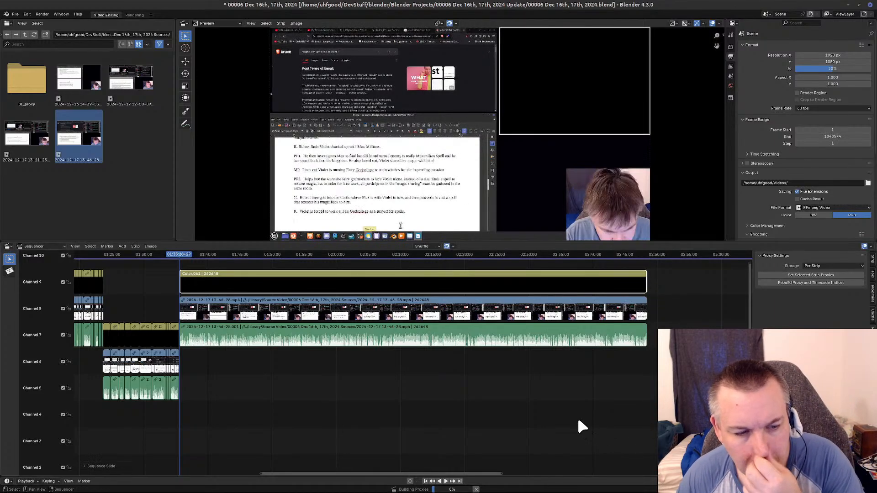
# Set the proxy resolution of the 13-46-28 video strip to 50% instead of full size.
pyautogui.click(425, 325)
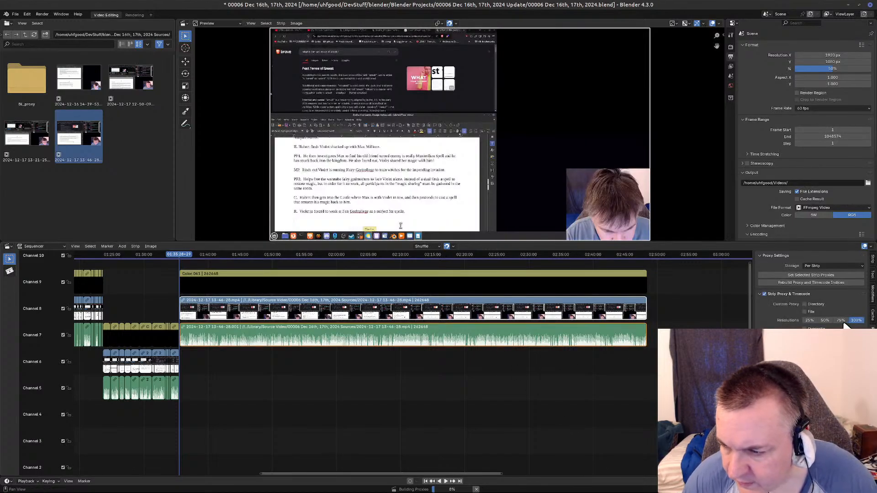
pyautogui.click(825, 320)
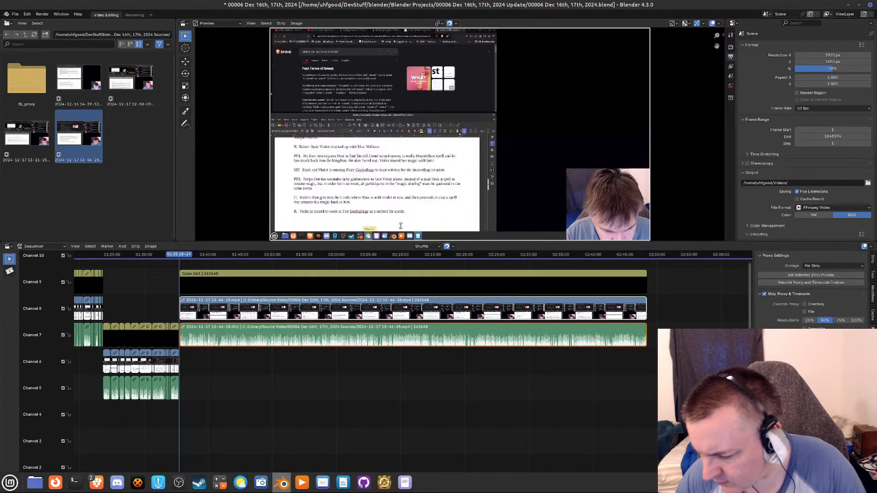
pyautogui.moveTo(472, 491)
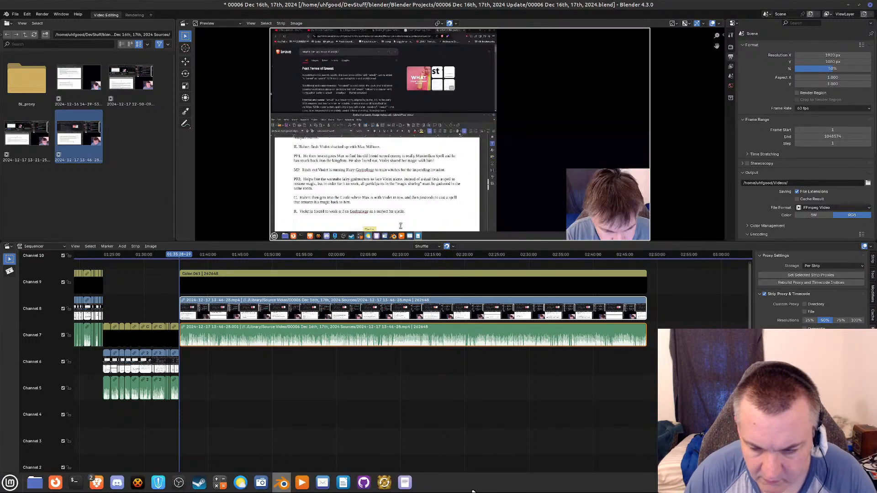
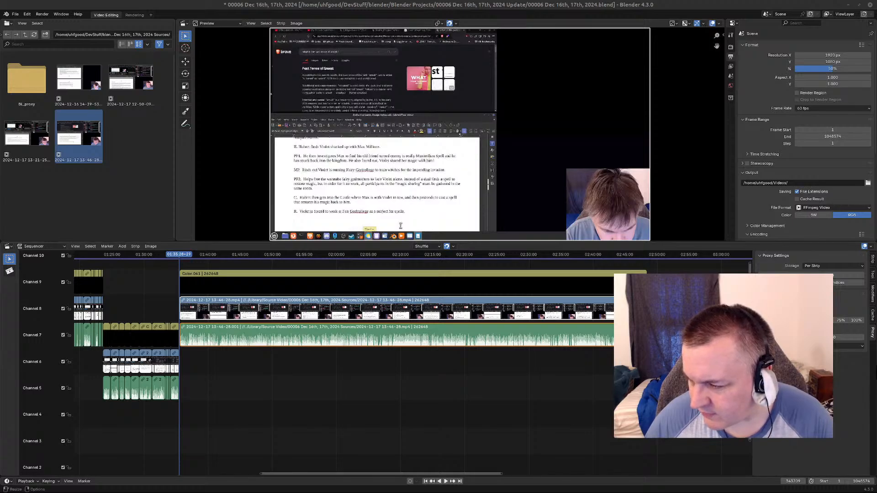
# Connect the channel 9 color strip with the 13-46-28 video and sound strips at their start, and clear the selection.
pyautogui.moveTo(712, 483)
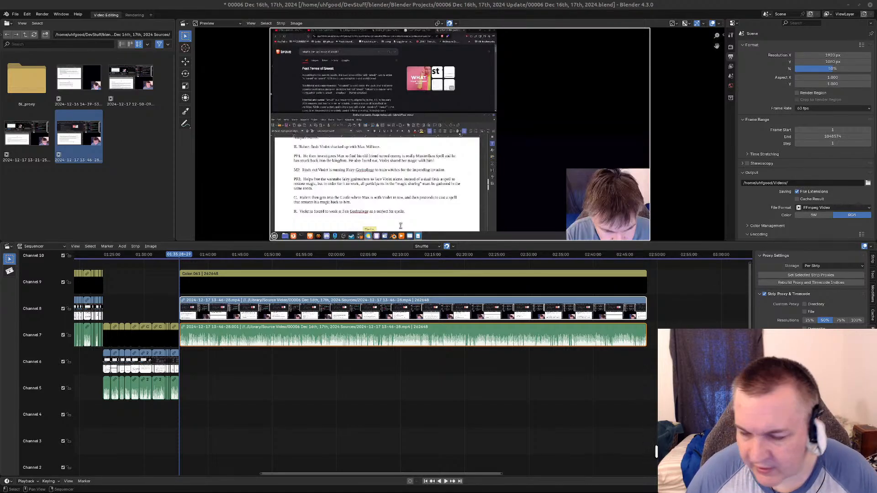
pyautogui.moveTo(411, 405); pyautogui.dragTo(368, 399, button='middle')
pyautogui.scroll(8, 152, 406)
pyautogui.moveTo(152, 406); pyautogui.dragTo(528, 396, button='middle')
pyautogui.scroll(5, 311, 388)
pyautogui.moveTo(311, 388); pyautogui.dragTo(425, 412, button='middle')
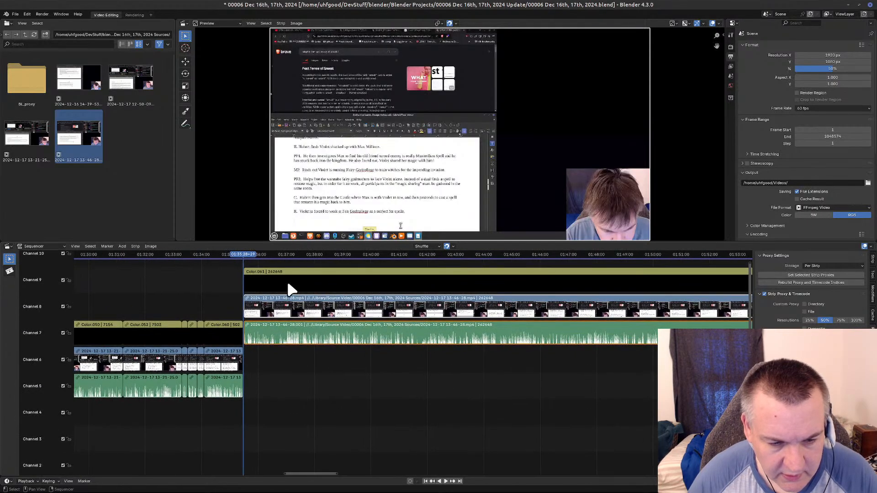
pyautogui.click(286, 280)
pyautogui.click(300, 312)
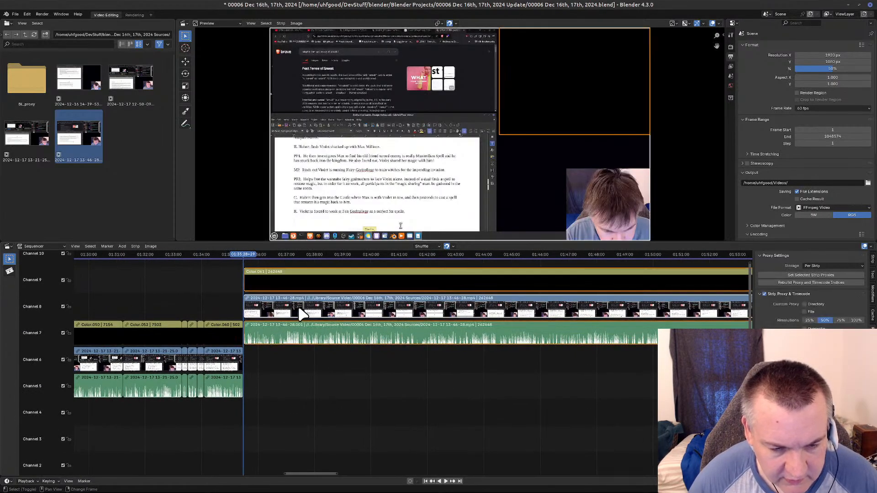
pyautogui.rightClick(301, 313)
pyautogui.click(298, 307)
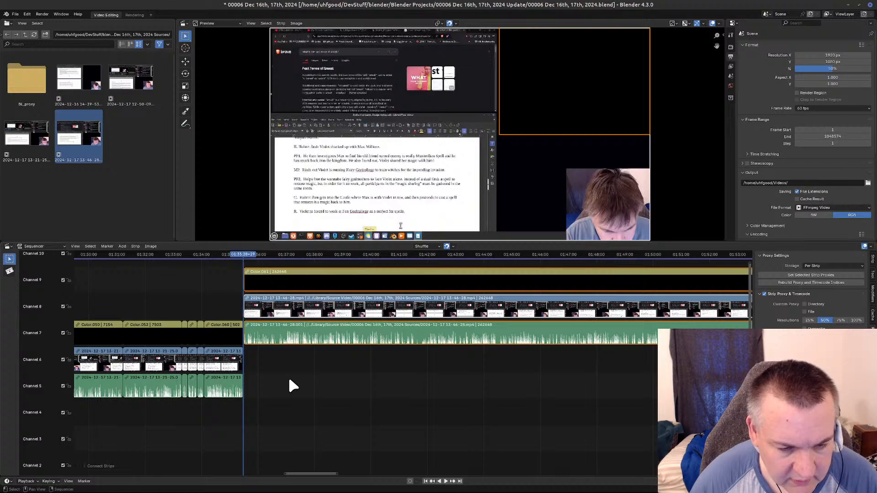
pyautogui.click(288, 371)
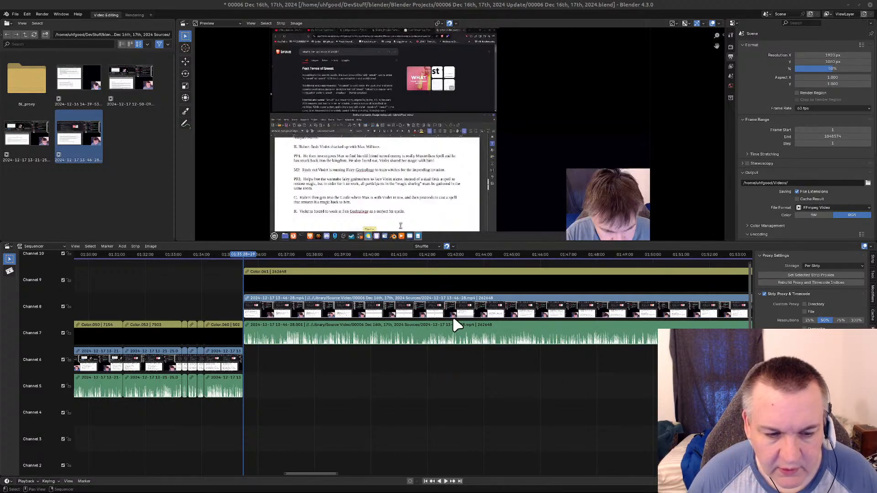
# Select the connected 13-46-28 strips and review the recording's opening seconds for the first cut point and playback quality.
pyautogui.click(484, 311)
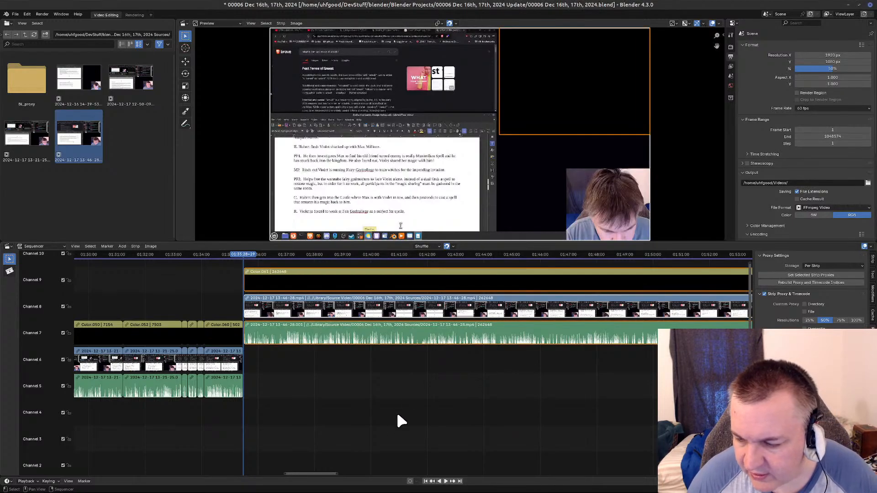
pyautogui.moveTo(247, 254)
pyautogui.mouseDown()
pyautogui.moveTo(335, 255)
pyautogui.moveTo(245, 260)
pyautogui.mouseUp()
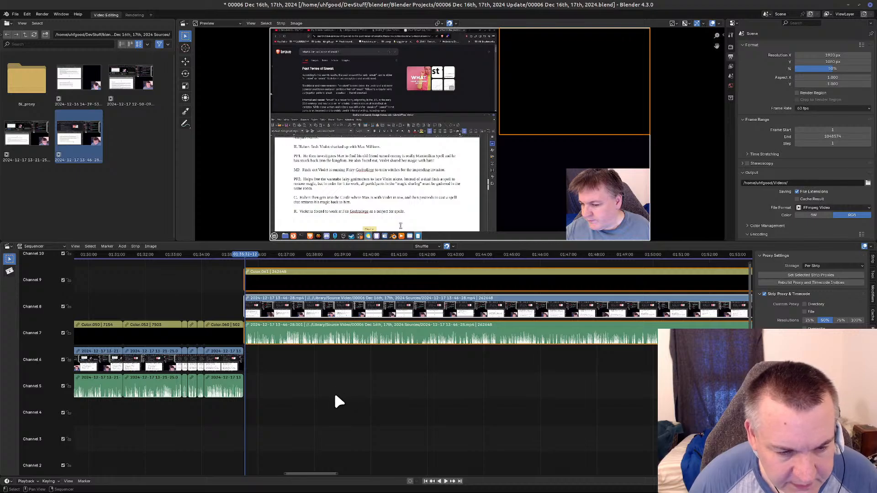
pyautogui.click(242, 254)
pyautogui.press('space')
pyautogui.moveTo(245, 255)
pyautogui.mouseDown()
pyautogui.moveTo(272, 254)
pyautogui.moveTo(243, 255)
pyautogui.moveTo(257, 257)
pyautogui.mouseUp()
pyautogui.scroll(3, 236, 308)
pyautogui.scroll(2, 236, 310)
pyautogui.moveTo(221, 312); pyautogui.dragTo(426, 325, button='middle')
pyautogui.scroll(8, 312, 350)
pyautogui.moveTo(216, 334); pyautogui.dragTo(261, 340, button='middle')
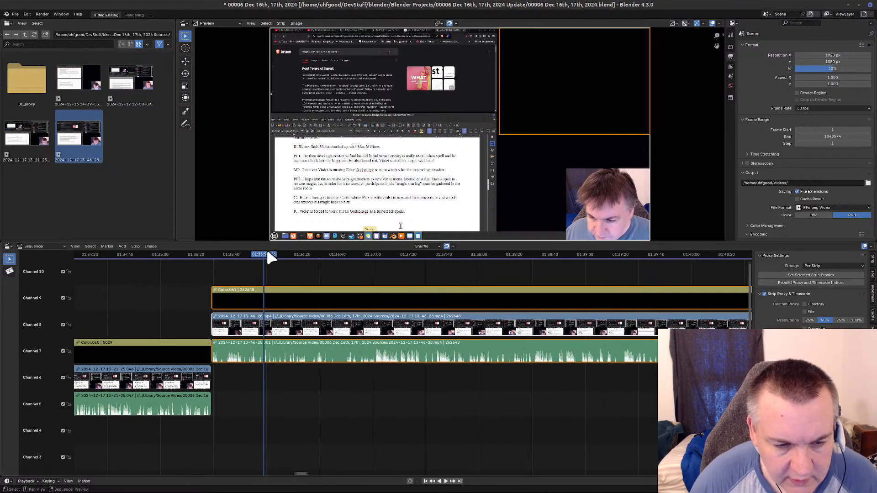
pyautogui.press('space')
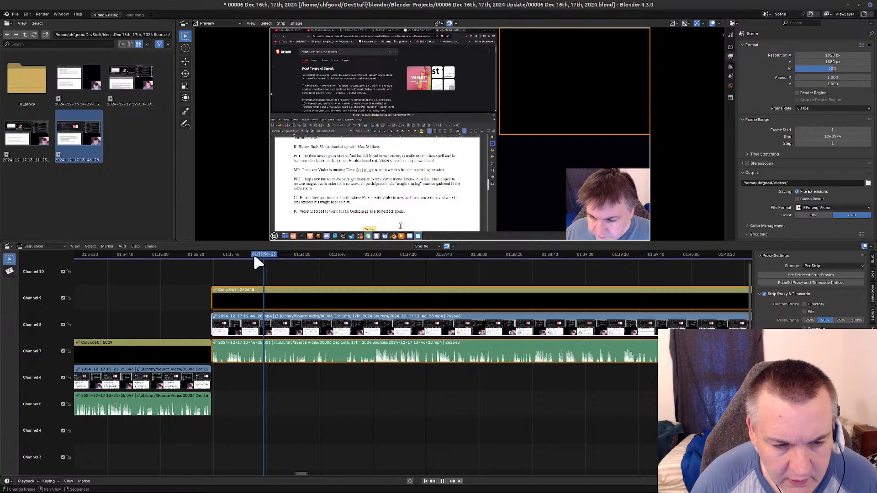
pyautogui.click(250, 254)
pyautogui.moveTo(228, 260)
pyautogui.mouseDown()
pyautogui.moveTo(220, 254)
pyautogui.moveTo(237, 254)
pyautogui.mouseUp()
pyautogui.press('space')
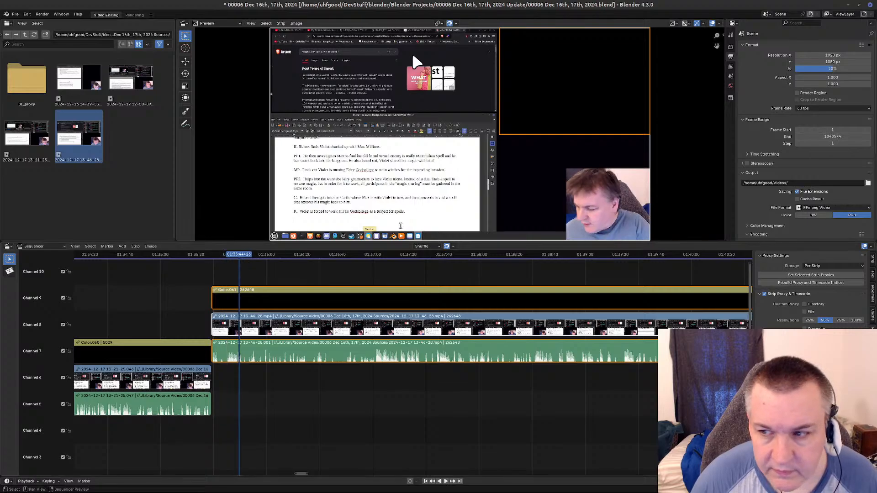
# Set the preview's proxy render size to 50%.
pyautogui.click(263, 26)
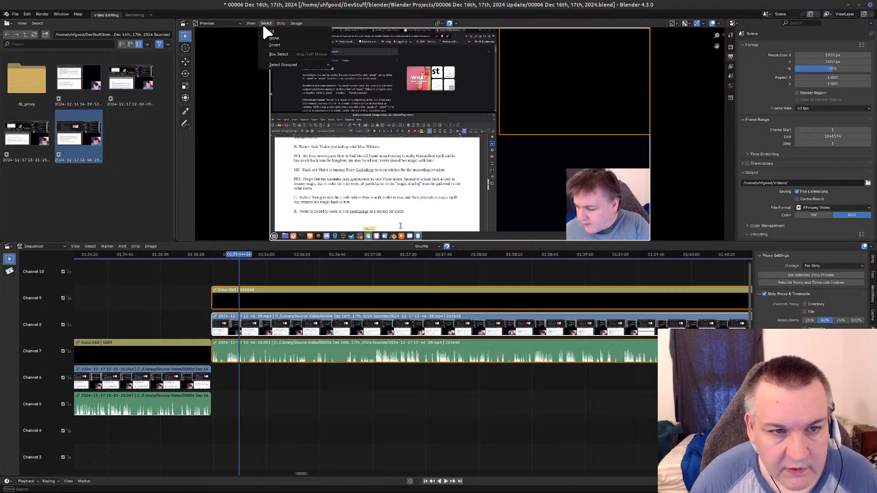
pyautogui.moveTo(281, 22)
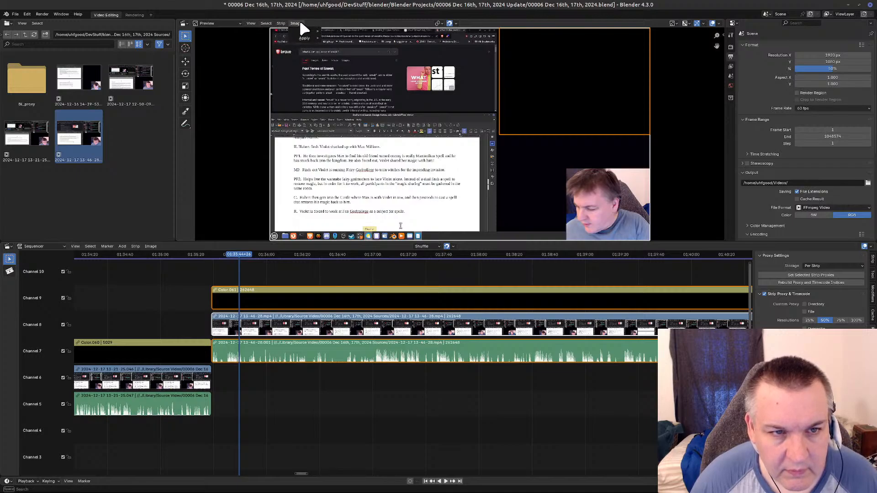
pyautogui.moveTo(251, 23)
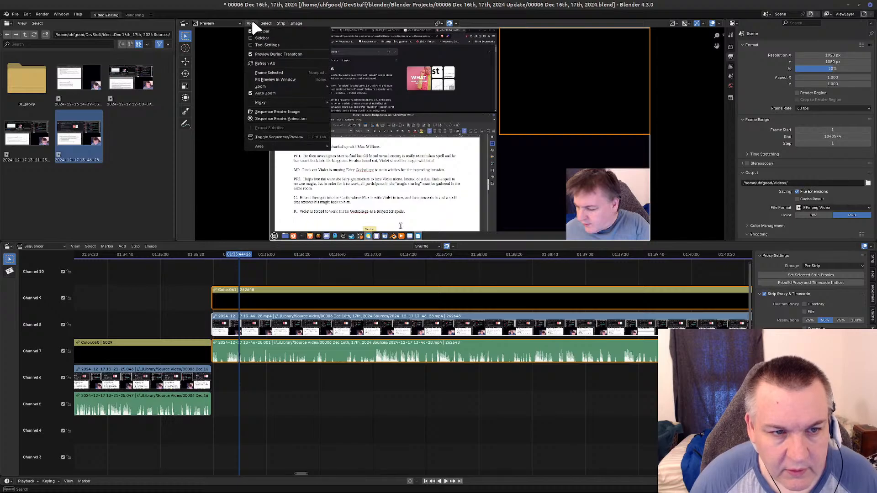
pyautogui.moveTo(314, 102)
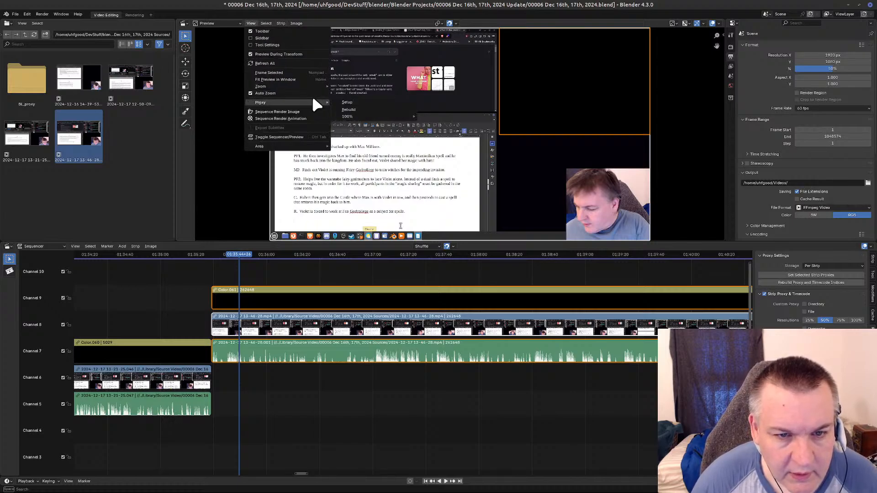
pyautogui.moveTo(371, 117)
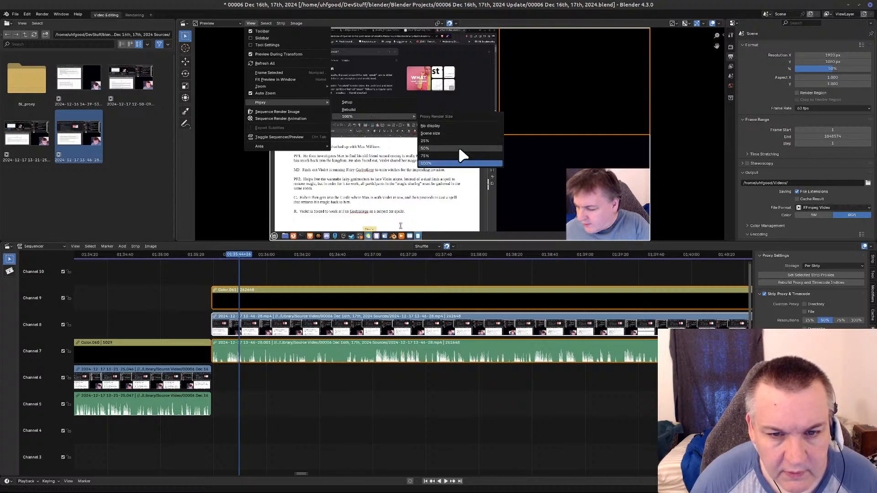
pyautogui.click(438, 149)
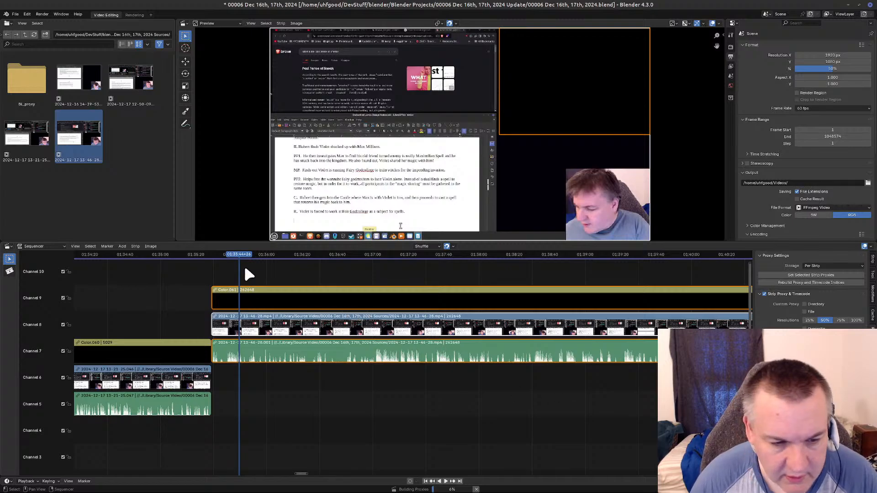
# Remove the opening section of the 13-46-28 recording up to 01:35:59 from all three strips and close the gap.
pyautogui.moveTo(238, 249); pyautogui.dragTo(265, 277)
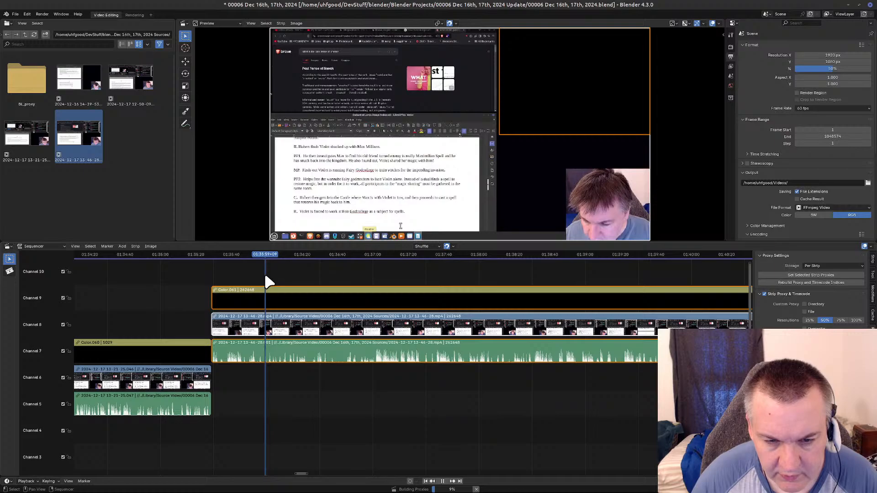
pyautogui.press('space')
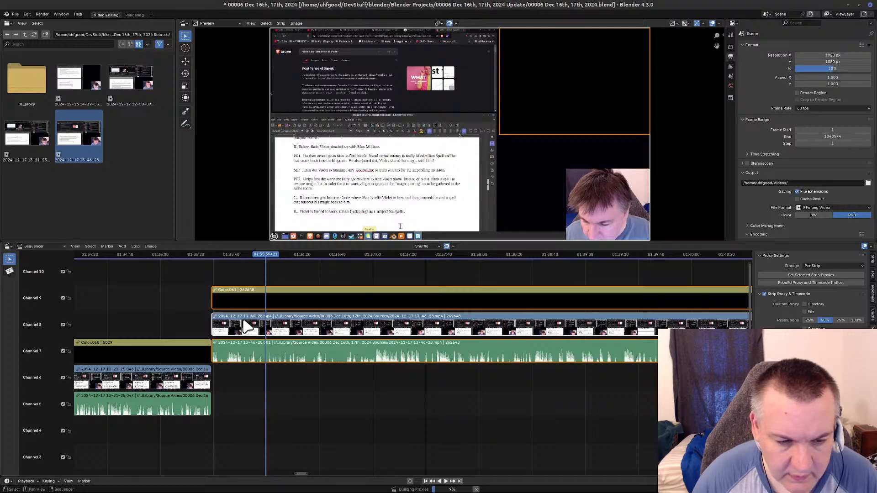
pyautogui.press('k')
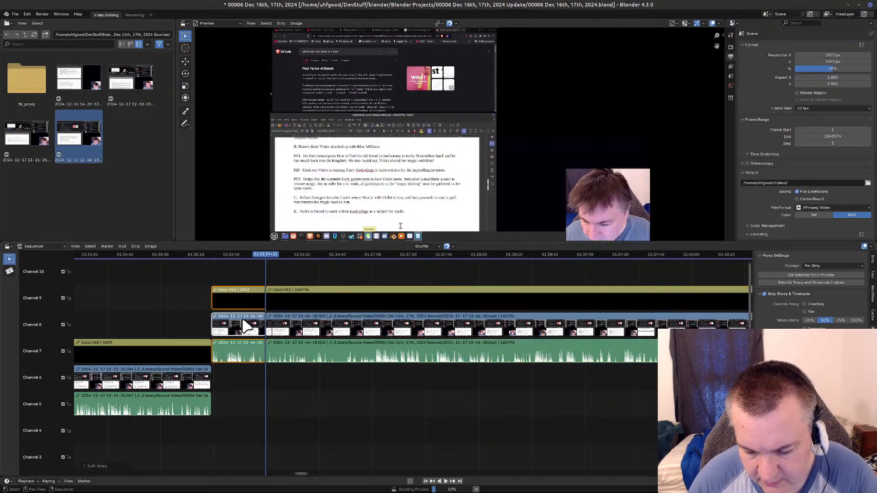
pyautogui.press('Delete')
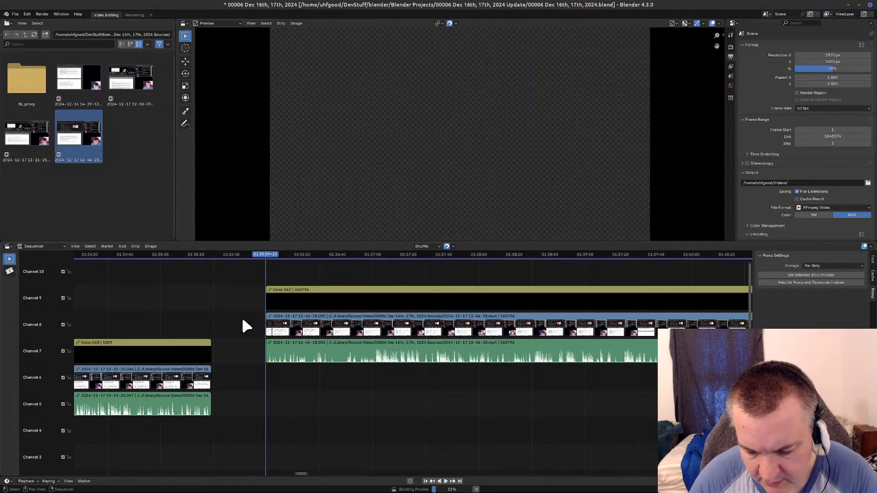
pyautogui.press('BackSpace')
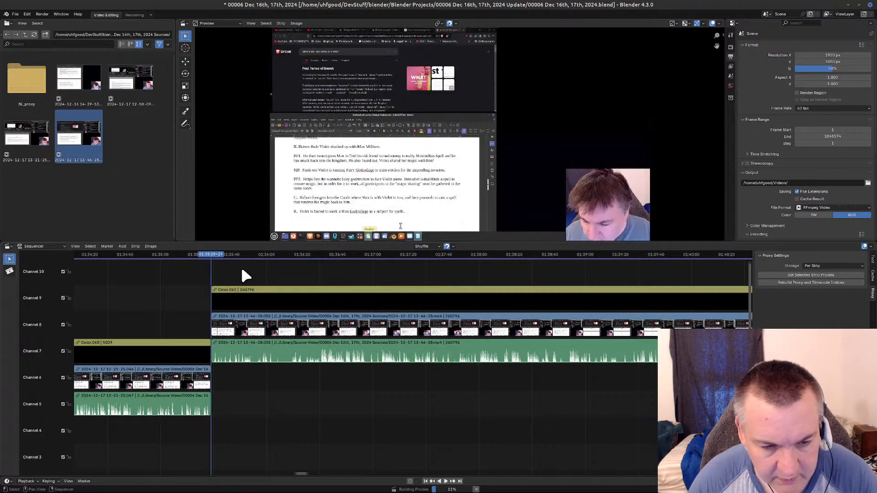
# Review the remaining opening and split the connected color, video and sound strips at 01:36:30.
pyautogui.click(208, 254)
pyautogui.moveTo(204, 251); pyautogui.dragTo(318, 277)
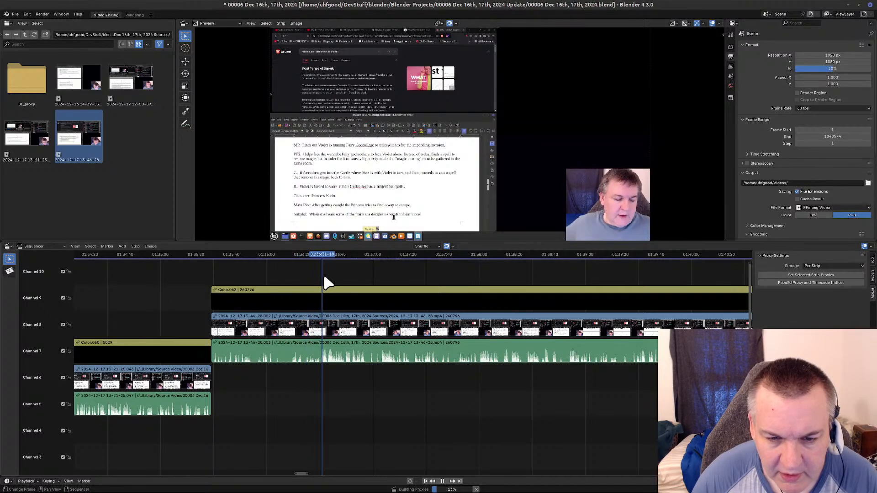
pyautogui.press('space')
pyautogui.click(355, 347)
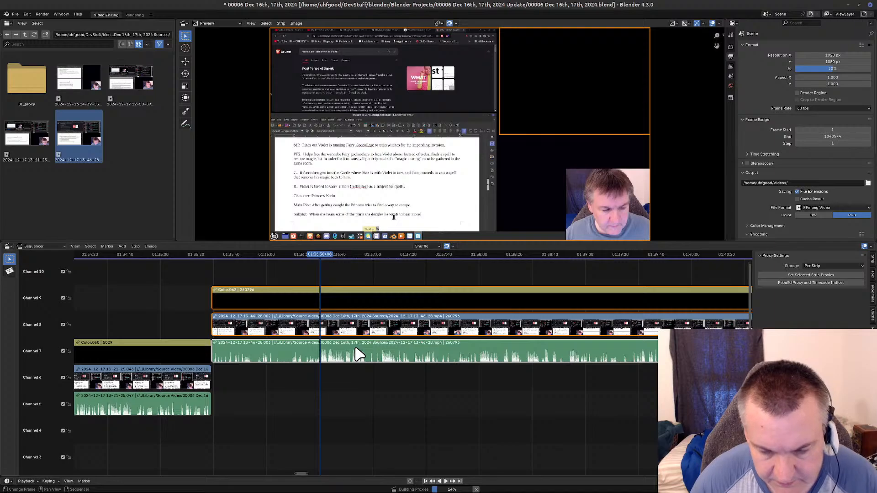
pyautogui.press('k')
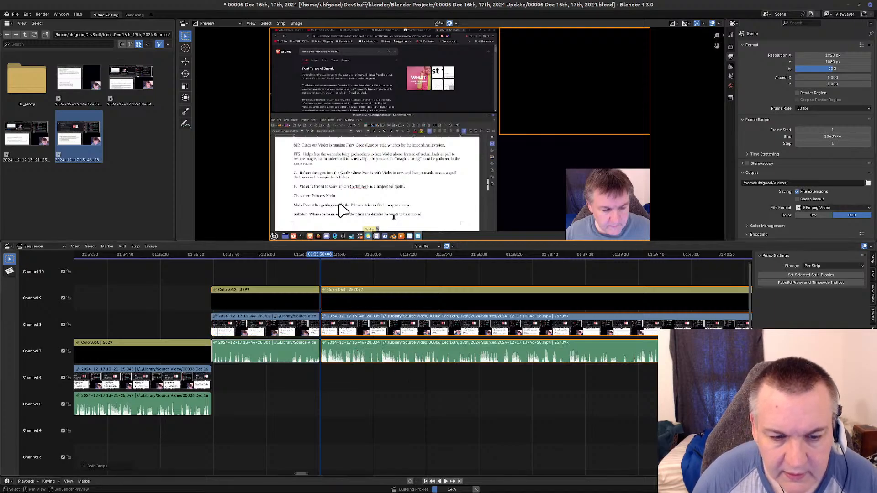
# Remove the section from the 01:36:30 cut up to 01:37:46 from all three strips and close the gap.
pyautogui.moveTo(449, 425); pyautogui.dragTo(225, 430, button='middle')
pyautogui.press('space')
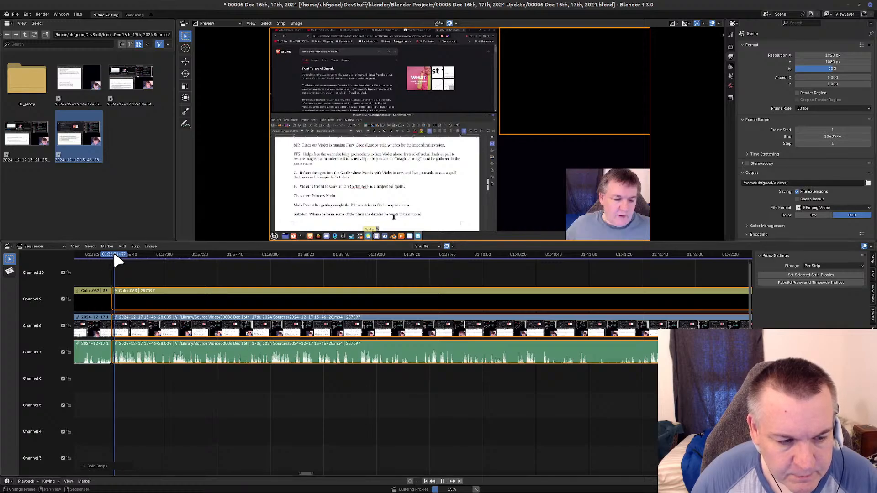
pyautogui.moveTo(154, 263); pyautogui.dragTo(246, 258)
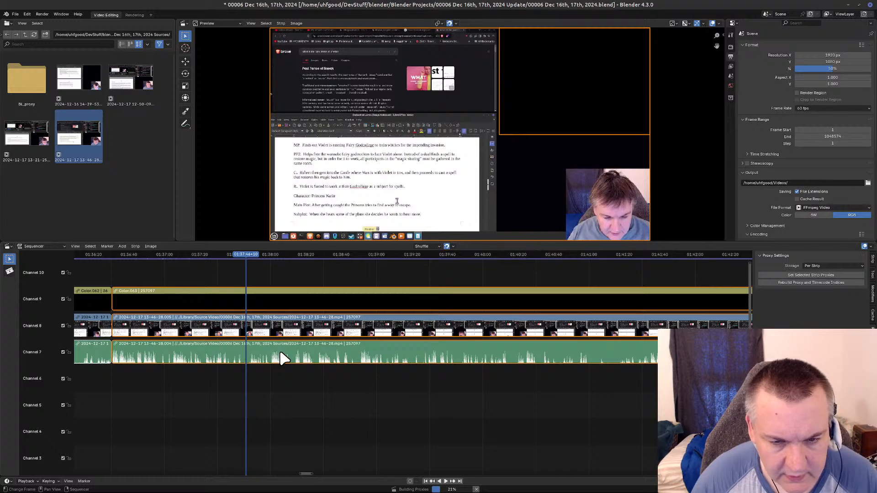
pyautogui.press('k')
pyautogui.press('Delete')
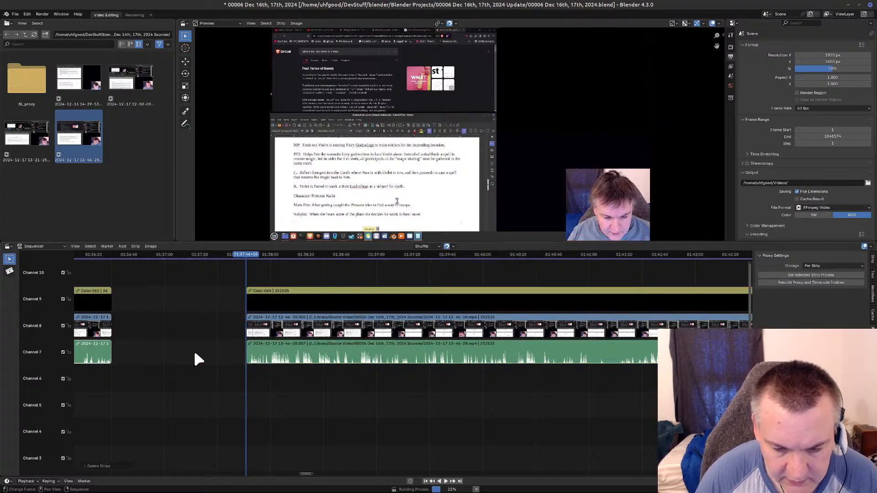
pyautogui.press('BackSpace')
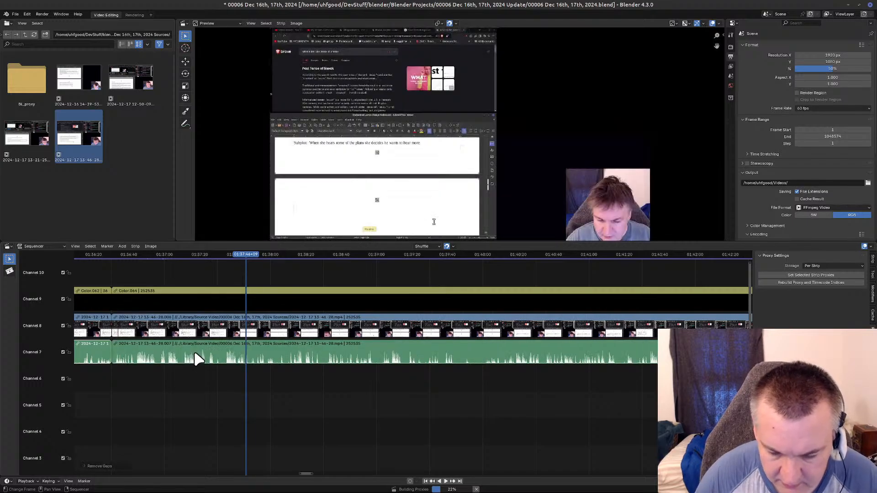
# Review the recording from the last cut and split all three strips at 01:43:18.
pyautogui.press('pagedown')
pyautogui.moveTo(117, 252); pyautogui.dragTo(664, 264)
pyautogui.moveTo(501, 447); pyautogui.dragTo(38, 445, button='middle')
pyautogui.moveTo(524, 422); pyautogui.dragTo(402, 431, button='middle')
pyautogui.moveTo(85, 256); pyautogui.dragTo(250, 272)
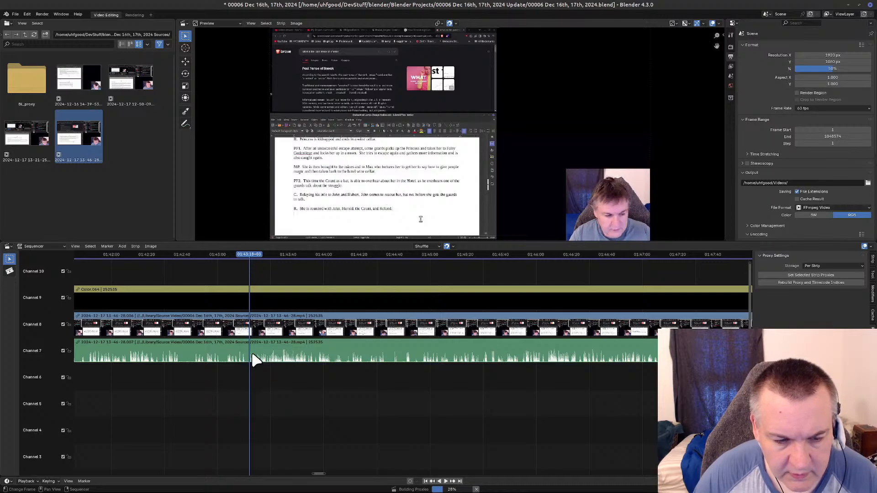
pyautogui.press('a')
pyautogui.press('k')
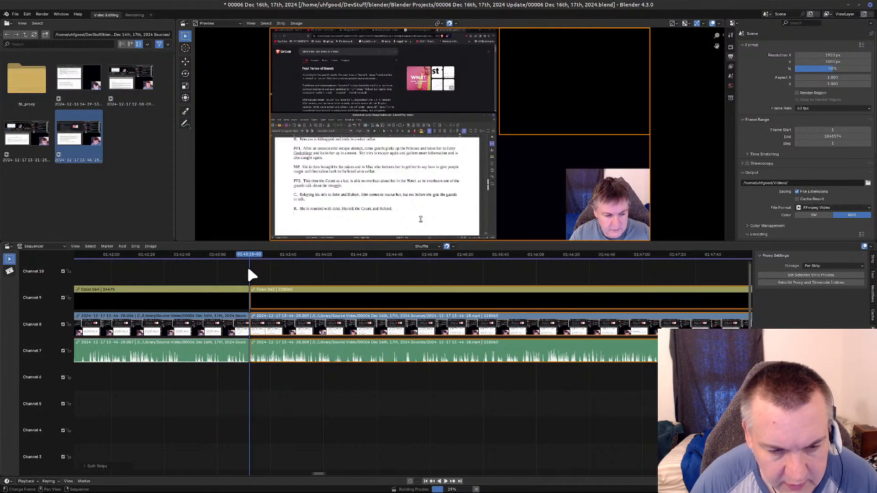
# Remove the section from the 01:43:18 cut up to about 01:44:05 from all three strips and close the gap.
pyautogui.moveTo(246, 258); pyautogui.dragTo(333, 262)
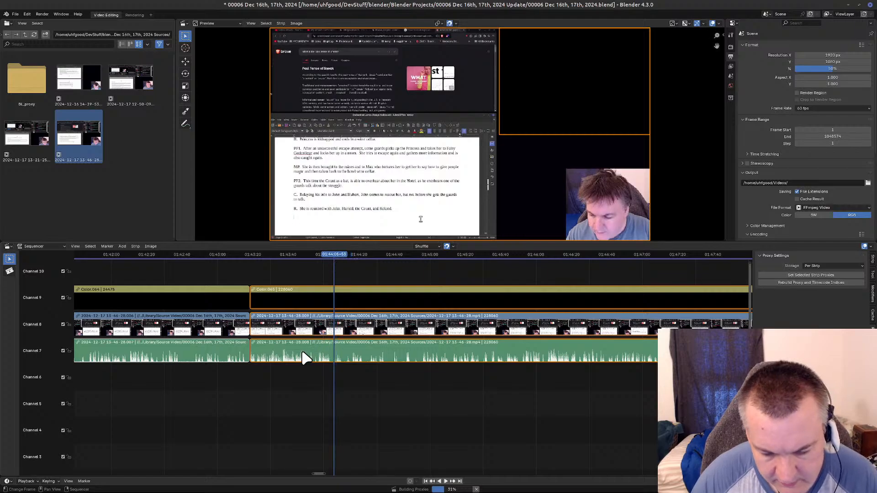
pyautogui.press('k')
pyautogui.press('x')
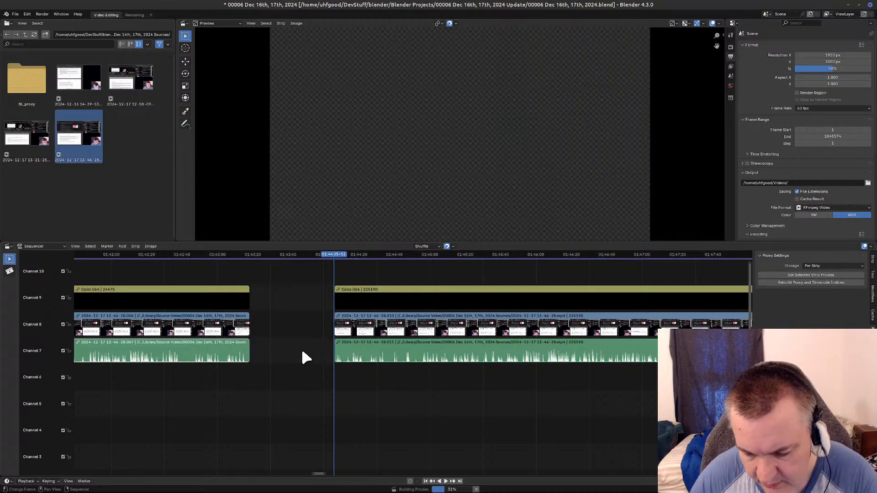
pyautogui.press('BackSpace')
# Review the footage after the closed gap and split the connected color, video and sound strips at about 01:46:49.
pyautogui.press('pagedown')
pyautogui.moveTo(254, 254); pyautogui.dragTo(648, 275)
pyautogui.press('space')
pyautogui.press('space')
pyautogui.moveTo(433, 446); pyautogui.dragTo(0, 440, button='middle')
pyautogui.press('space')
pyautogui.moveTo(183, 256); pyautogui.dragTo(147, 271)
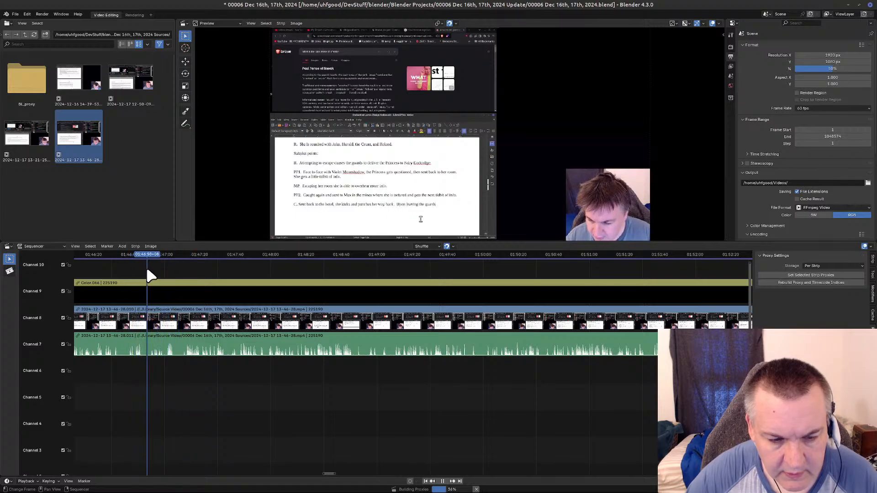
pyautogui.click(183, 353)
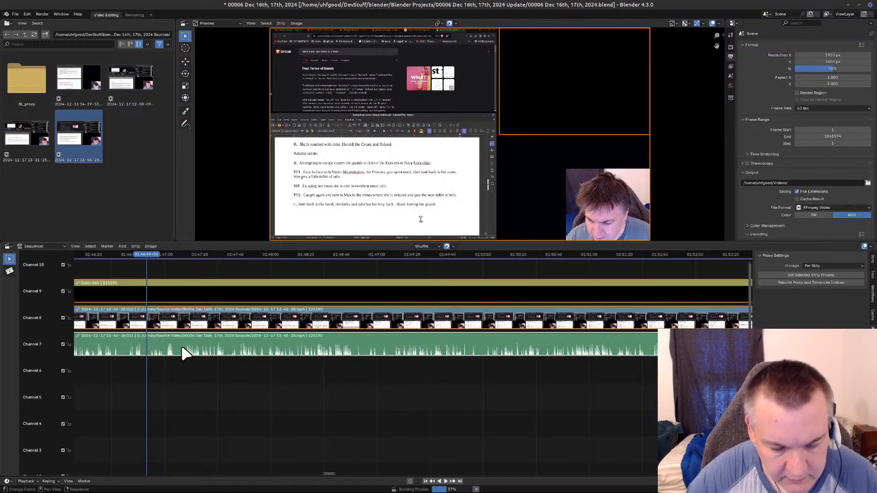
pyautogui.press('k')
# Remove the section from the 01:46:49 cut up to 01:47:34 from the color, video and sound strips and close the gap.
pyautogui.moveTo(153, 257); pyautogui.dragTo(225, 263)
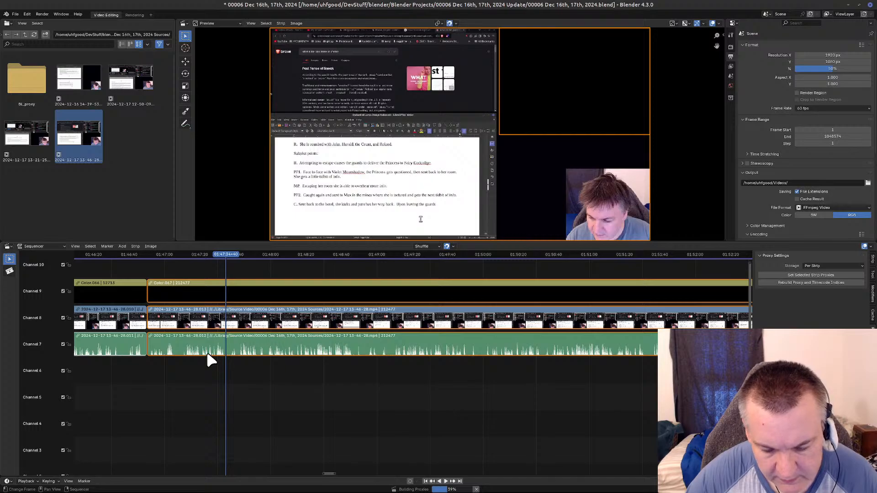
pyautogui.press('k')
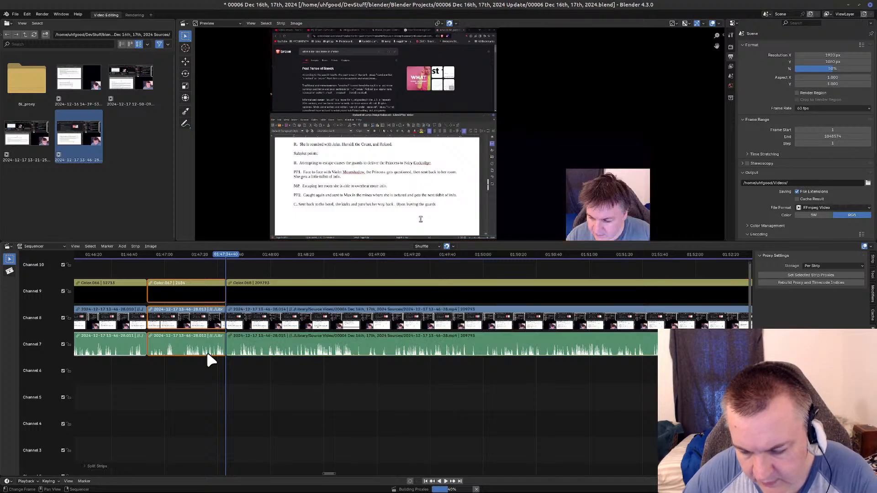
pyautogui.press('Delete')
pyautogui.press('Left')
pyautogui.press('BackSpace')
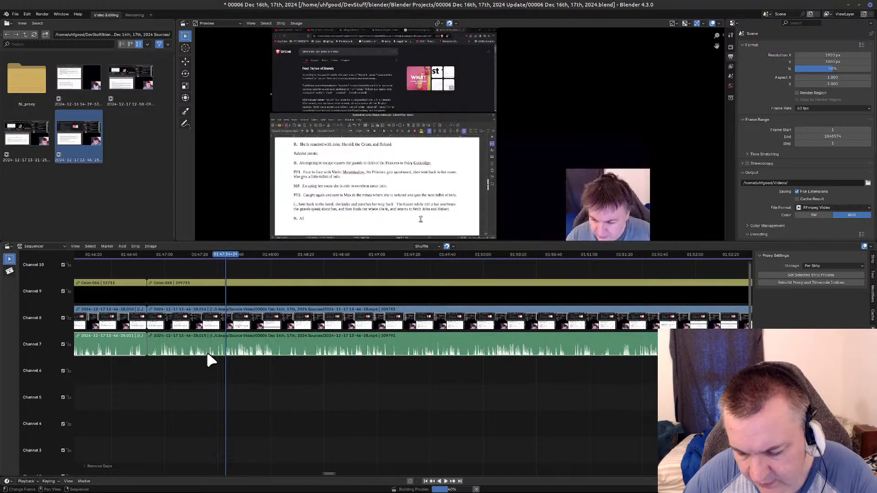
# Review the recording from the last cut and split the connected color, video and sound strips at 01:50:21.
pyautogui.press('pagedown')
pyautogui.moveTo(155, 256); pyautogui.dragTo(494, 273)
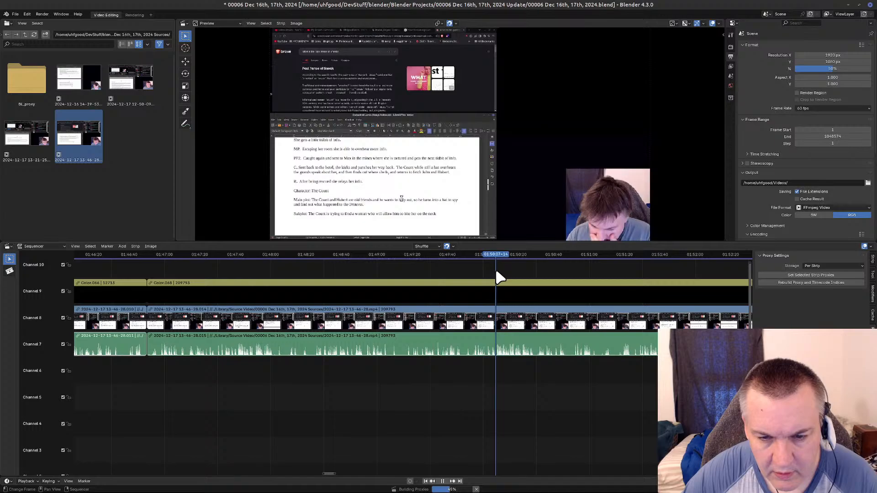
pyautogui.moveTo(498, 272); pyautogui.dragTo(493, 272)
pyautogui.press('space')
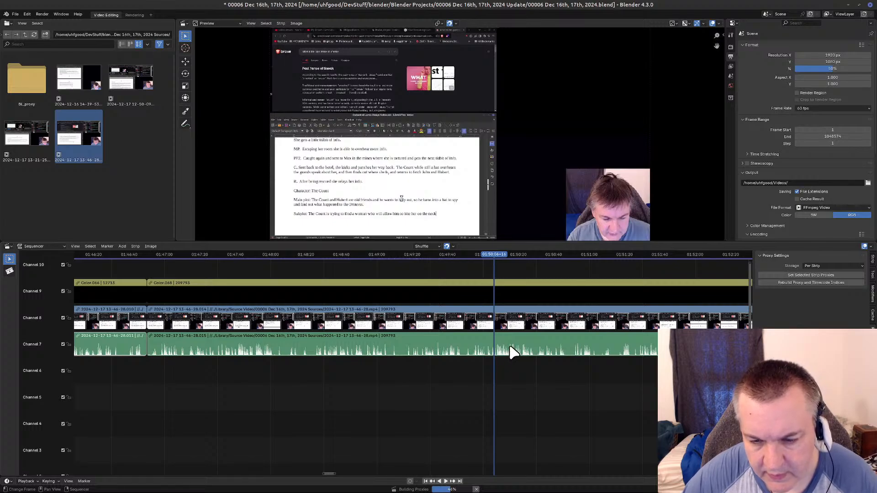
pyautogui.moveTo(492, 260); pyautogui.dragTo(521, 280)
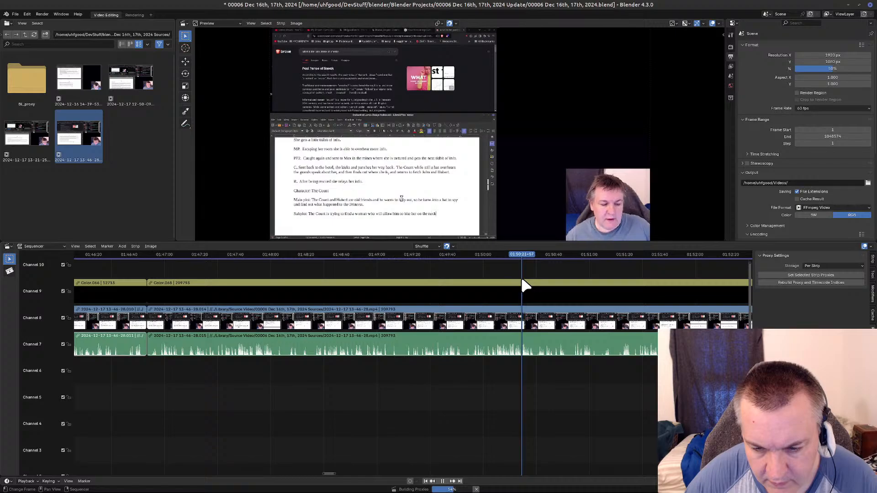
pyautogui.click(542, 355)
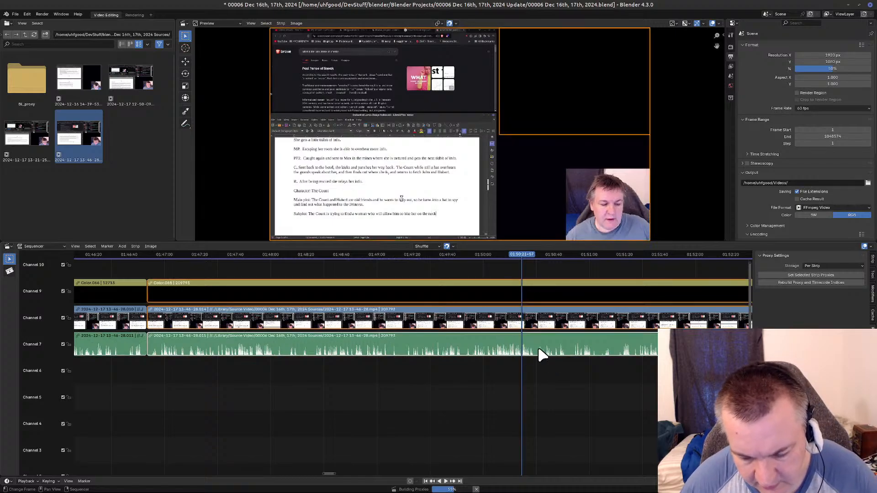
pyautogui.press('k')
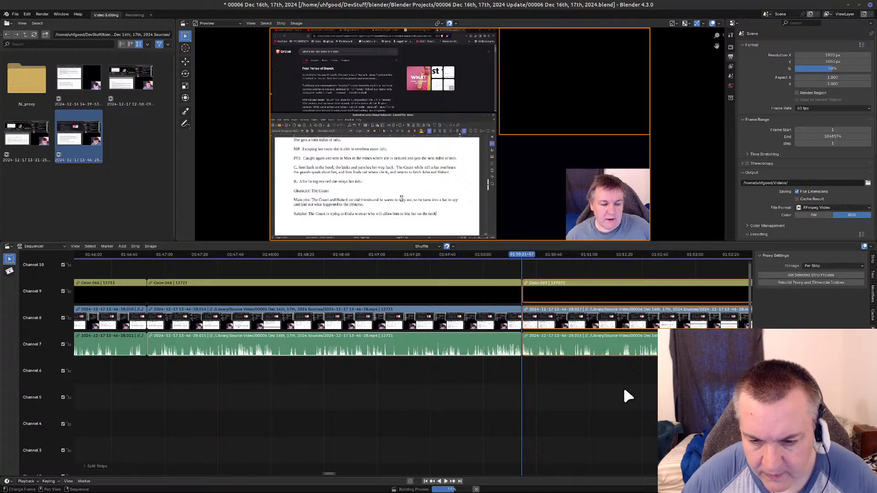
# Check the footage around the 01:50:21 cut, split all three strips at 01:50:05 and delete the piece between both cuts.
pyautogui.moveTo(607, 449); pyautogui.dragTo(220, 458, button='middle')
pyautogui.click(137, 253)
pyautogui.press('space')
pyautogui.moveTo(156, 252)
pyautogui.mouseDown()
pyautogui.moveTo(165, 253)
pyautogui.moveTo(148, 259)
pyautogui.mouseUp()
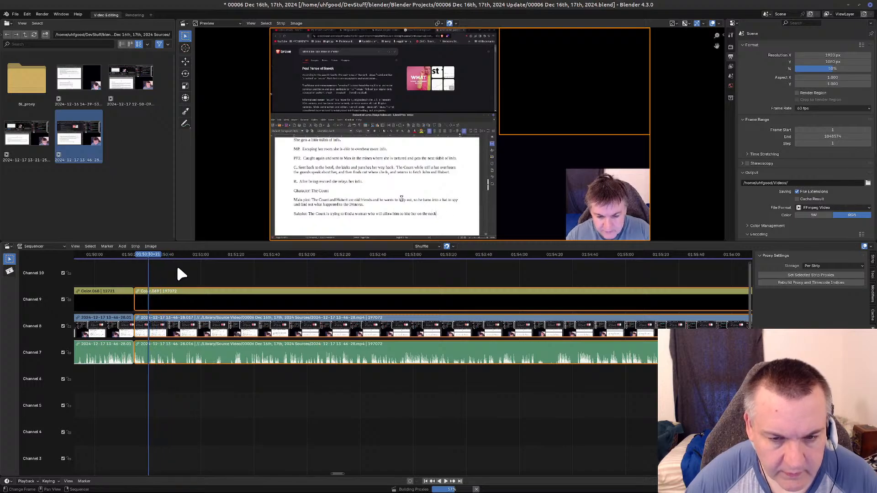
pyautogui.click(135, 263)
pyautogui.press('space')
pyautogui.moveTo(134, 262); pyautogui.dragTo(104, 260)
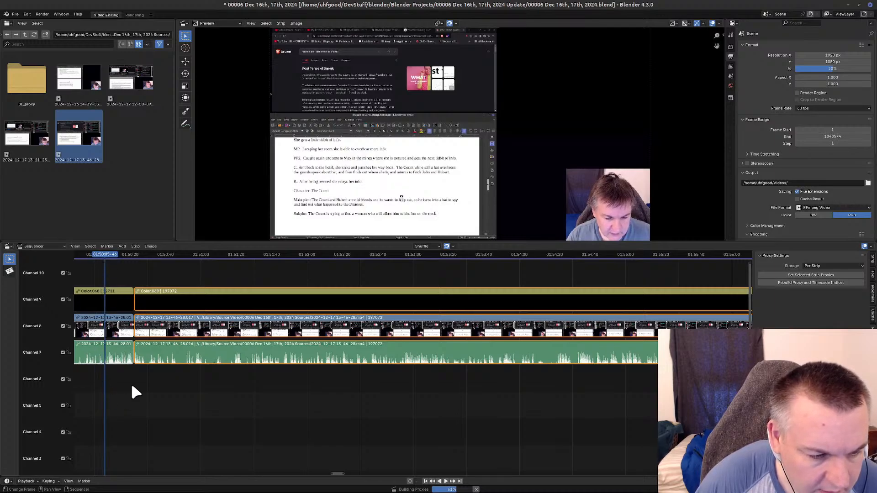
pyautogui.click(124, 359)
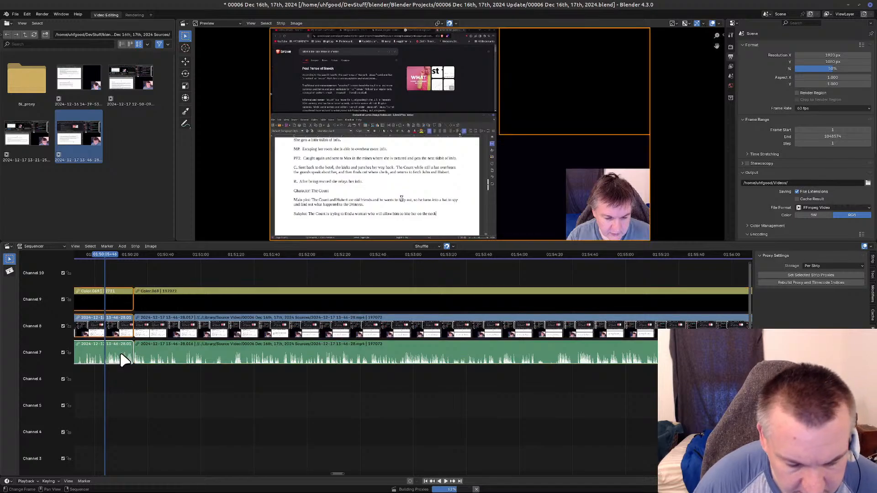
pyautogui.press('k')
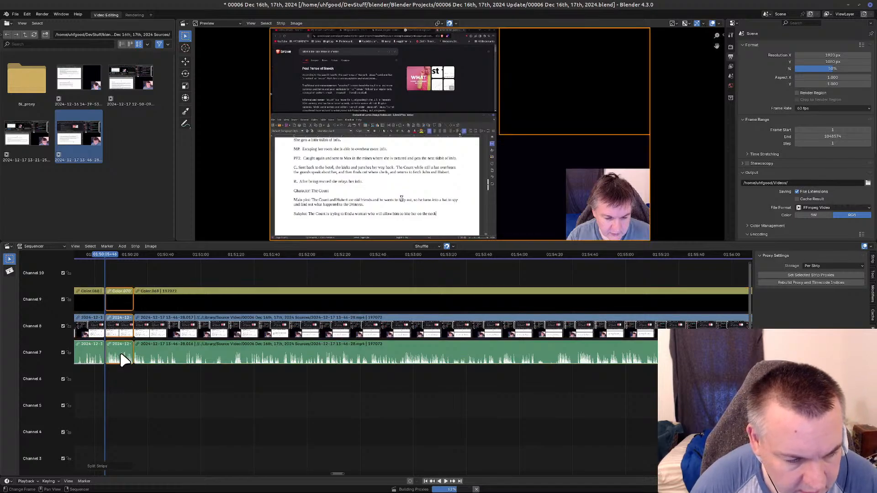
pyautogui.moveTo(137, 405); pyautogui.dragTo(351, 445, button='middle')
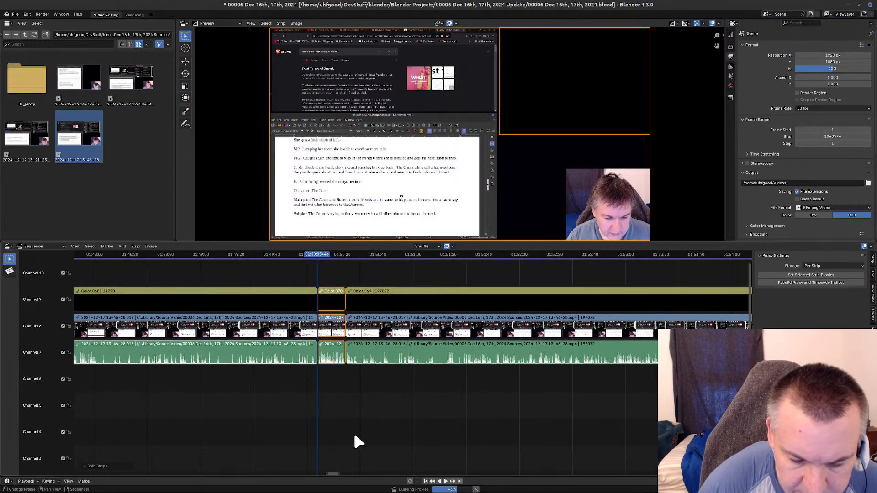
pyautogui.press('Delete')
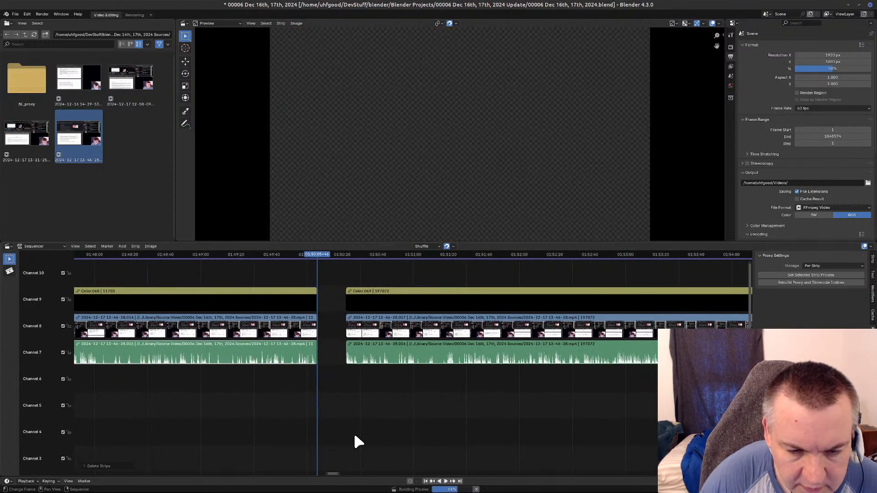
# Split the following strips at 01:50:30, delete the short piece before that cut and close the whole gap.
pyautogui.moveTo(324, 257); pyautogui.dragTo(360, 267)
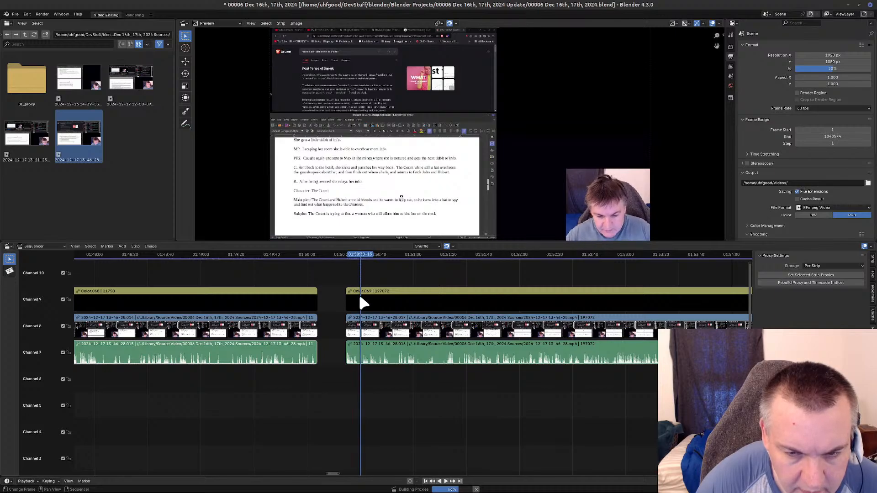
pyautogui.click(351, 354)
pyautogui.press('k')
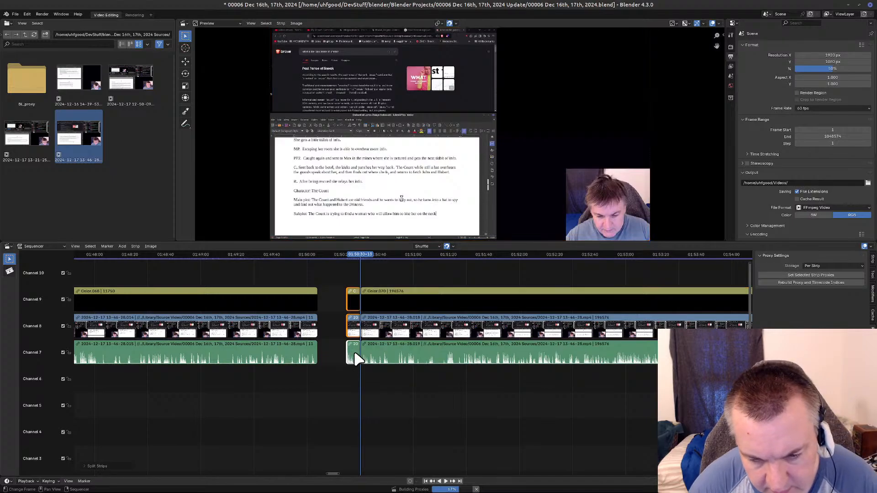
pyautogui.press('Delete')
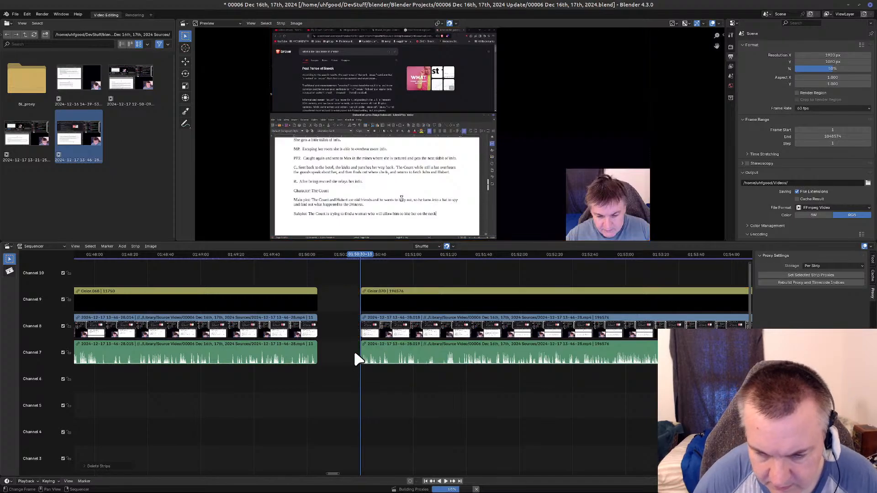
pyautogui.press('BackSpace')
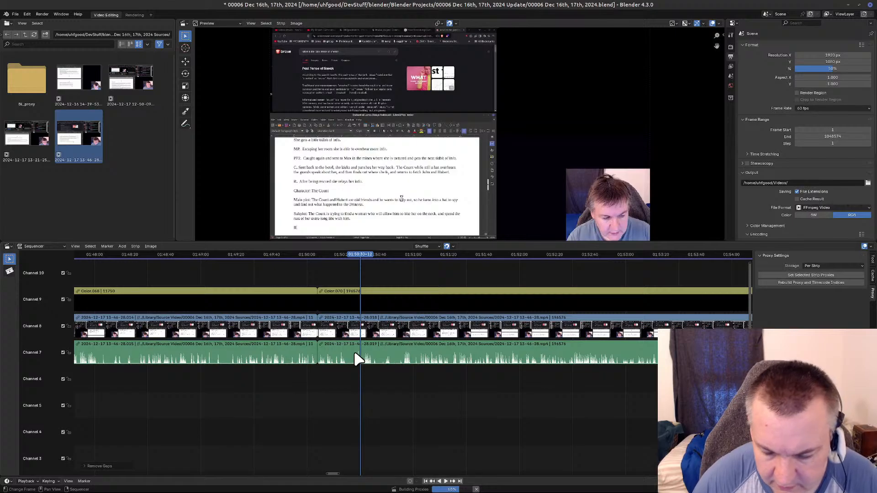
# Review the footage after the closed gap and split all three strips at 01:53:31.
pyautogui.press('pagedown')
pyautogui.moveTo(317, 256); pyautogui.dragTo(666, 278)
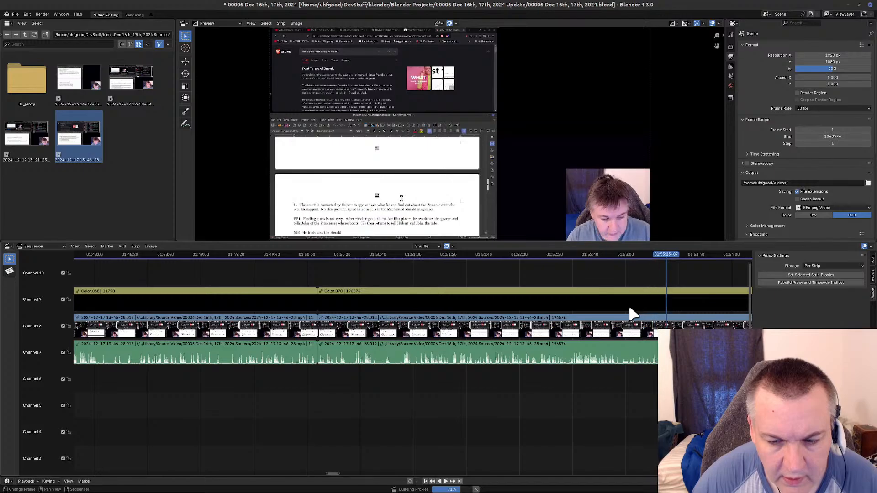
pyautogui.moveTo(583, 429); pyautogui.dragTo(137, 450, button='middle')
pyautogui.moveTo(415, 415); pyautogui.dragTo(350, 457, button='middle')
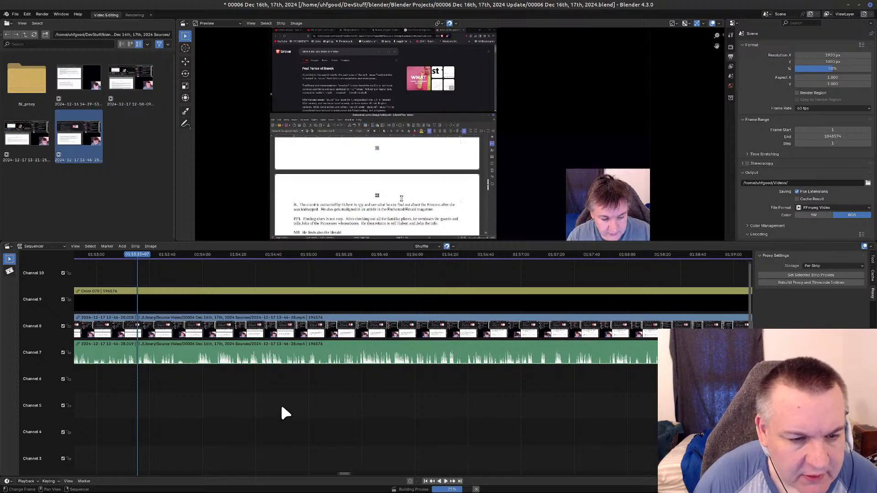
pyautogui.moveTo(134, 256); pyautogui.dragTo(153, 282)
pyautogui.press('a')
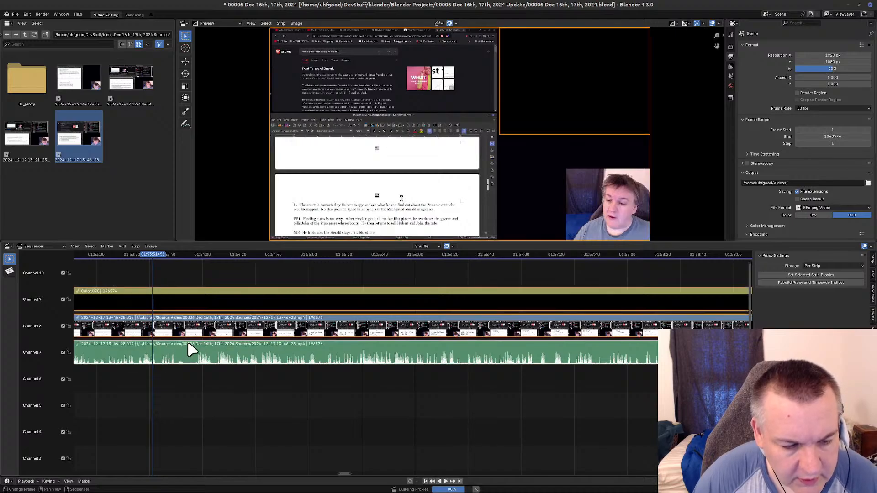
pyautogui.press('k')
# Remove the section from the 01:53:31 cut up to 01:54:42 from all three strips and close the gap.
pyautogui.moveTo(154, 253); pyautogui.dragTo(279, 262)
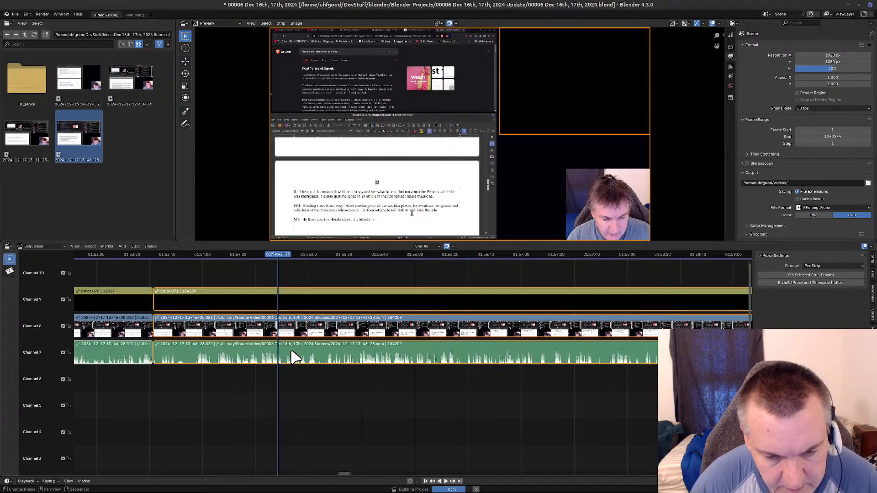
pyautogui.press('k')
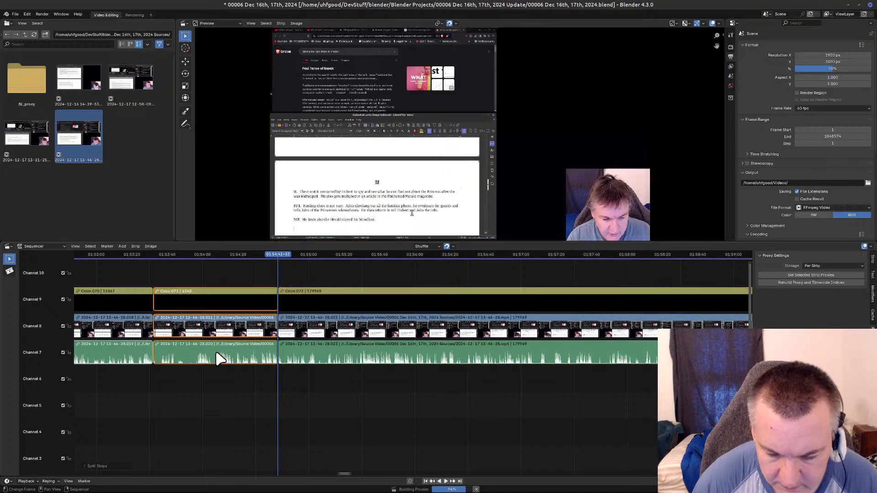
pyautogui.press('Delete')
pyautogui.press('BackSpace')
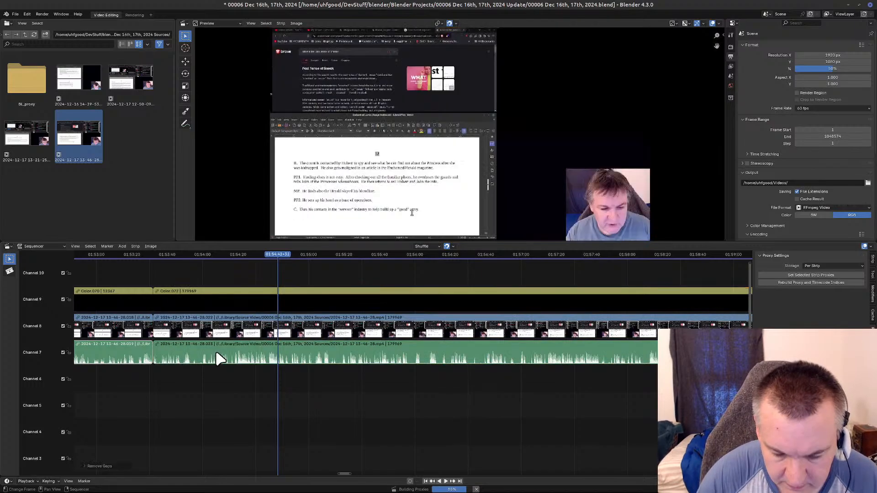
# Examine the recording from the 01:53:31 cut through about 02:14:05 for further unwanted sections.
pyautogui.press('pagedown')
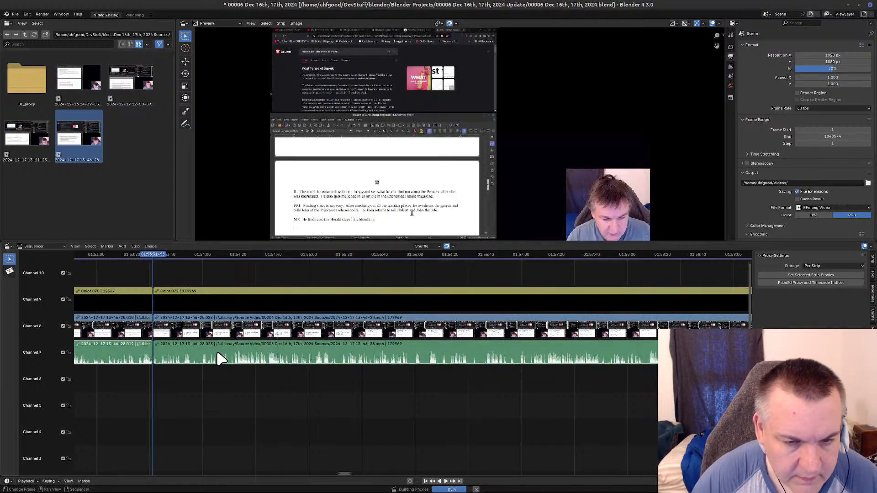
pyautogui.moveTo(143, 261); pyautogui.dragTo(637, 292)
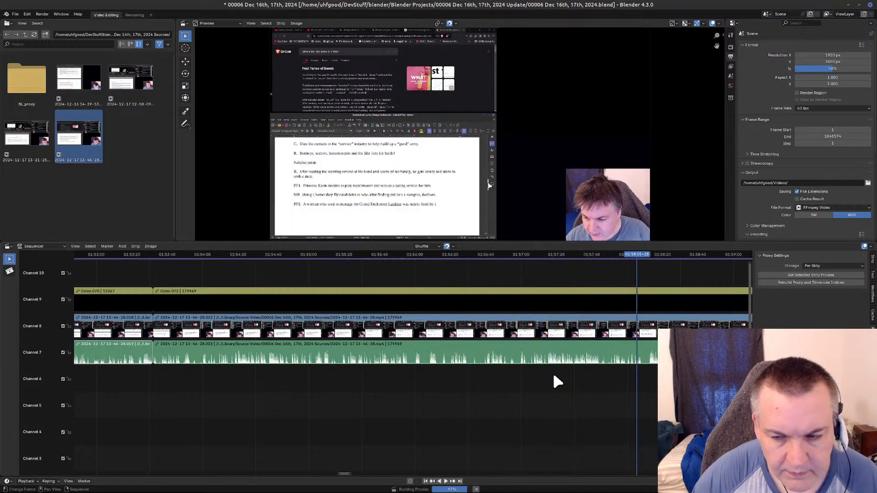
pyautogui.moveTo(688, 438); pyautogui.dragTo(276, 438, button='middle')
pyautogui.moveTo(452, 422); pyautogui.dragTo(314, 409, button='middle')
pyautogui.scroll(-9, 214, 382)
pyautogui.moveTo(483, 405); pyautogui.dragTo(352, 450, button='middle')
pyautogui.scroll(-6, 454, 427)
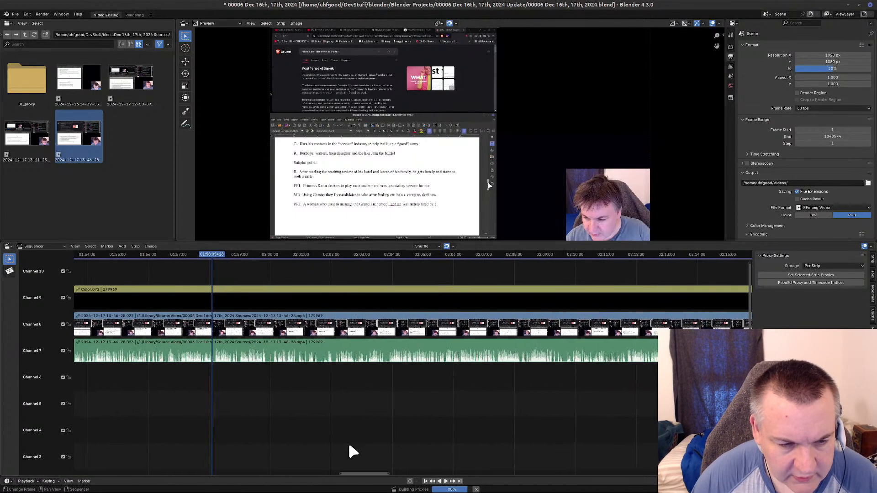
pyautogui.press('space')
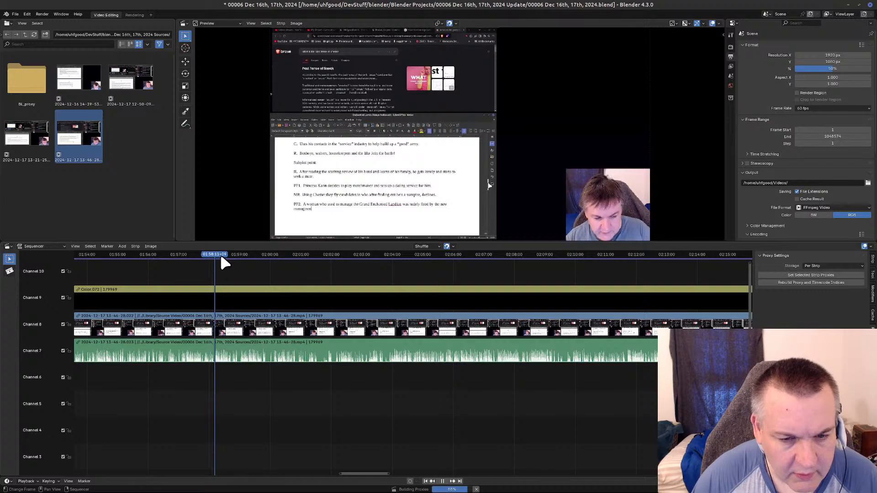
pyautogui.moveTo(254, 270); pyautogui.dragTo(516, 258)
pyautogui.press('space')
pyautogui.moveTo(588, 269); pyautogui.dragTo(698, 263)
pyautogui.moveTo(639, 419); pyautogui.dragTo(177, 439, button='middle')
pyautogui.moveTo(450, 430); pyautogui.dragTo(296, 451, button='middle')
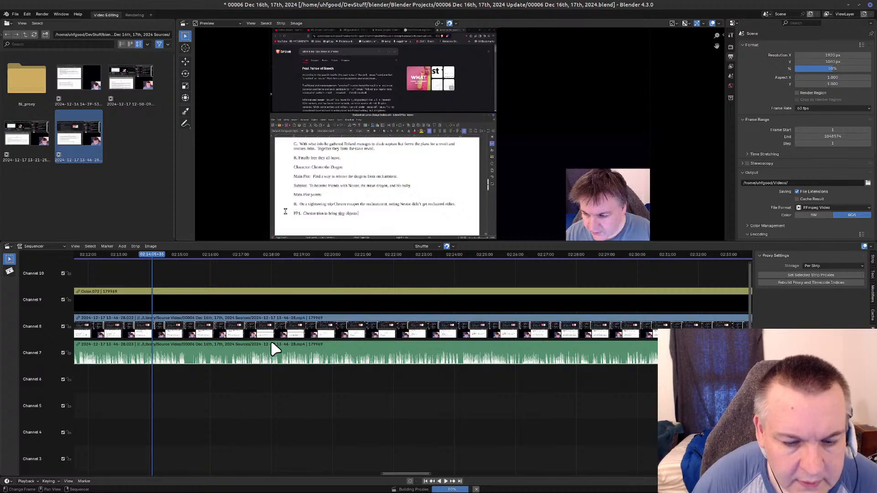
# Continue reviewing the recording from 02:14:05 past 02:21:58 and save the project.
pyautogui.moveTo(165, 256); pyautogui.dragTo(210, 274)
pyautogui.moveTo(225, 277); pyautogui.dragTo(395, 285)
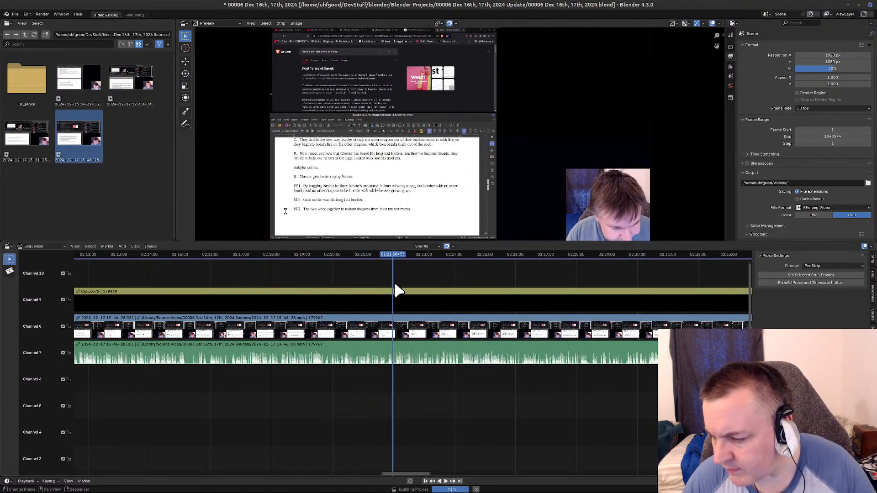
pyautogui.moveTo(392, 255); pyautogui.dragTo(510, 263)
pyautogui.hotkey('ctrl', 's')
# Review the rest of the recording and split the connected color, video and sound strips at 02:31:21.
pyautogui.moveTo(511, 256); pyautogui.dragTo(682, 268)
pyautogui.moveTo(641, 386); pyautogui.dragTo(225, 444, button='middle')
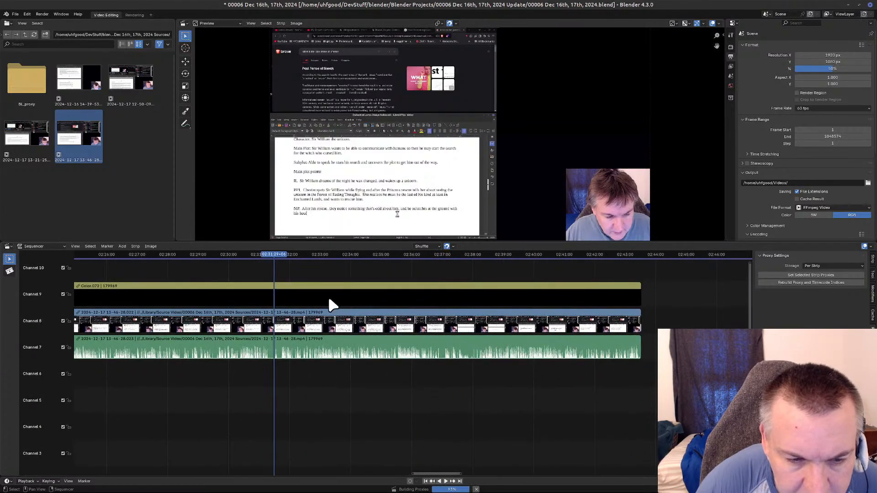
pyautogui.moveTo(271, 254)
pyautogui.mouseDown()
pyautogui.moveTo(319, 258)
pyautogui.moveTo(268, 263)
pyautogui.mouseUp()
pyautogui.press('space')
pyautogui.click(288, 347)
pyautogui.press('k')
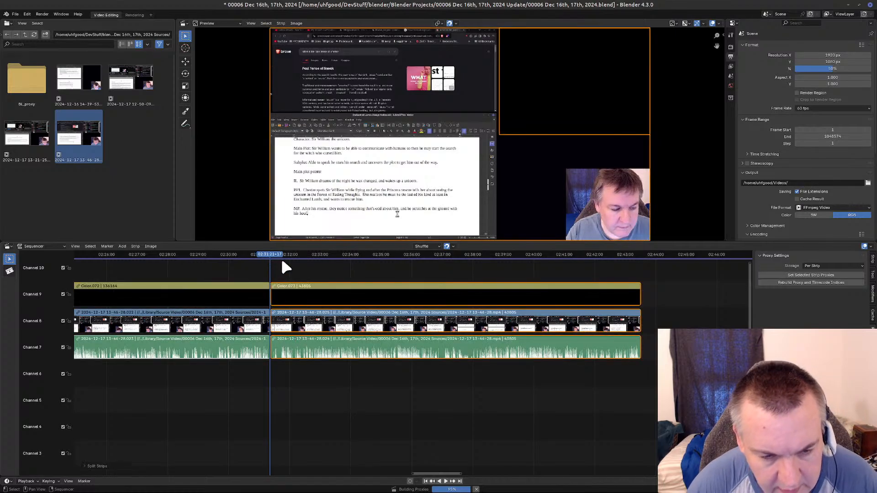
# Remove the section from the 02:31:21 cut up to 02:32:11 from all three strips and close the gap.
pyautogui.click(281, 254)
pyautogui.press('space')
pyautogui.moveTo(283, 258)
pyautogui.mouseDown()
pyautogui.moveTo(303, 261)
pyautogui.moveTo(296, 262)
pyautogui.mouseUp()
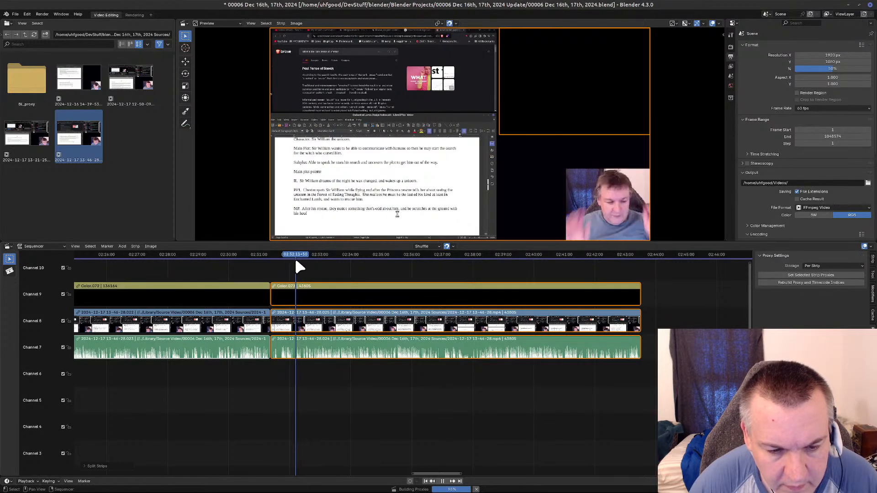
pyautogui.press('k')
pyautogui.press('Delete')
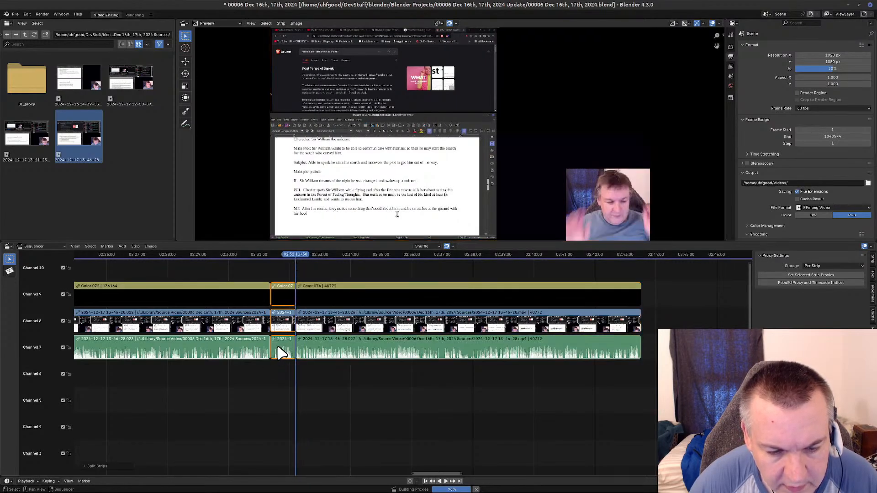
pyautogui.press('BackSpace')
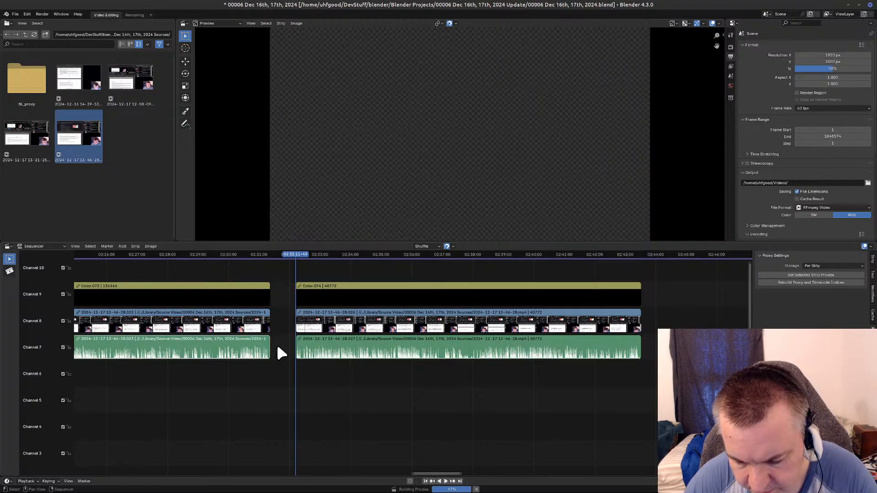
# Review the recording from the 02:31:21 cut onward and split the connected color, video and sound strips at 02:39:02.
pyautogui.press('pagedown')
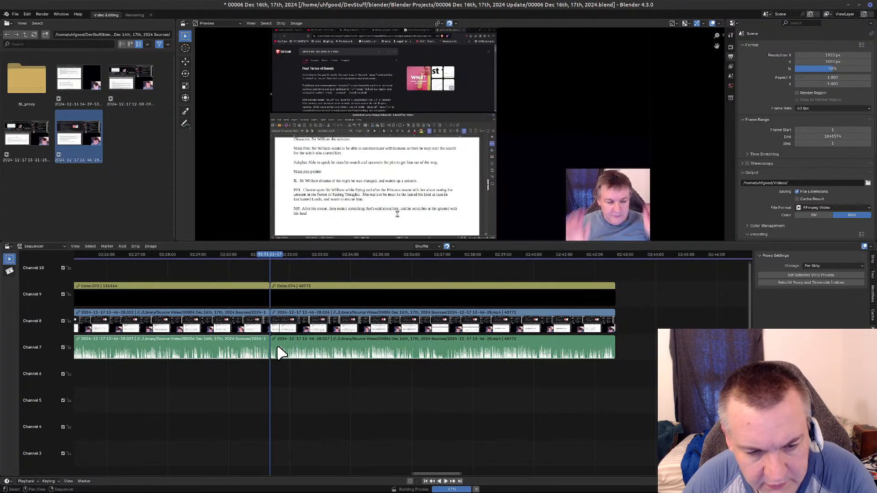
pyautogui.press('space')
pyautogui.moveTo(276, 258); pyautogui.dragTo(504, 261)
pyautogui.scroll(4, 506, 413)
pyautogui.moveTo(568, 409); pyautogui.dragTo(380, 403, button='middle')
pyautogui.scroll(5, 327, 371)
pyautogui.scroll(3, 380, 402)
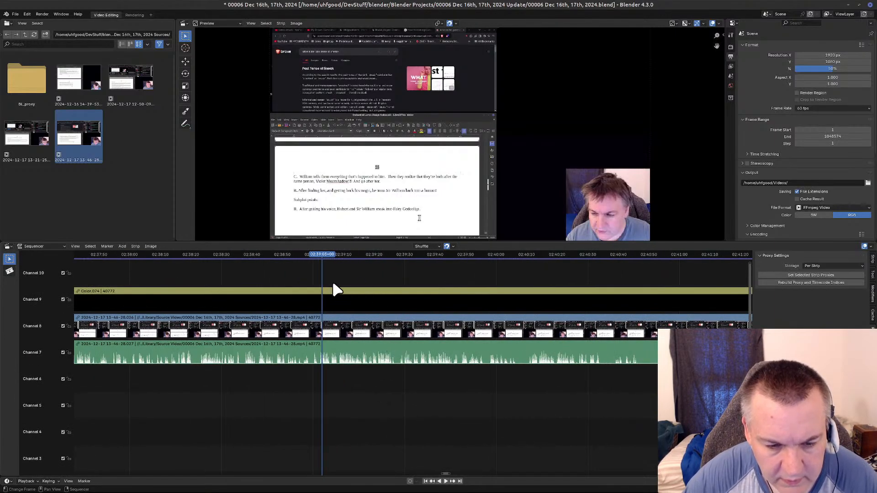
pyautogui.moveTo(327, 257); pyautogui.dragTo(318, 258)
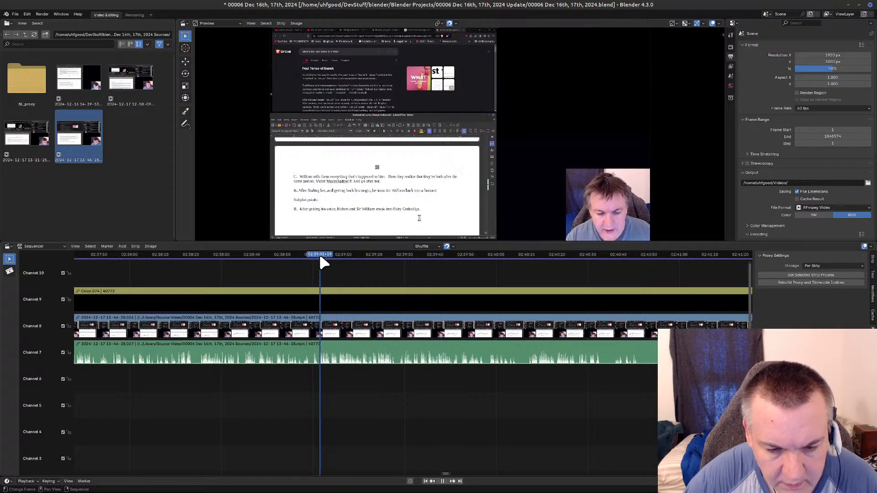
pyautogui.press('space')
pyautogui.press('a')
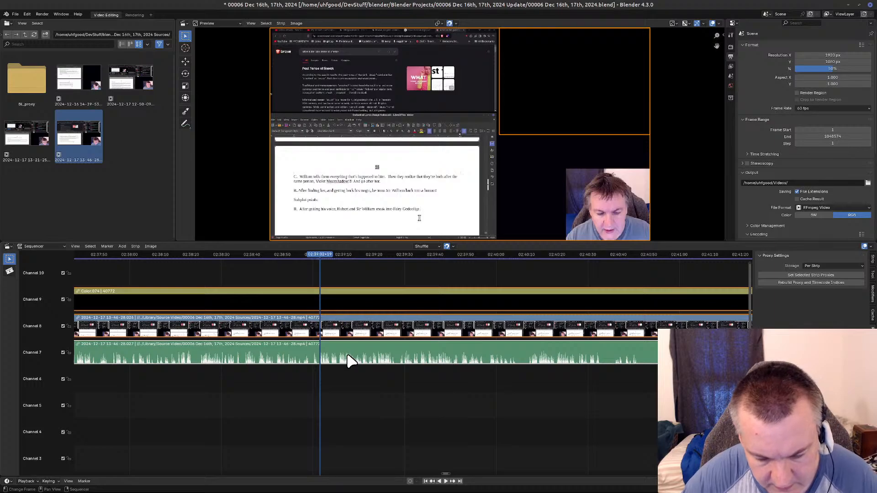
pyautogui.press('k')
# Remove the section from the 02:39:02 cut up to 02:39:54 from all three strips and close the gap.
pyautogui.moveTo(321, 251); pyautogui.dragTo(479, 270)
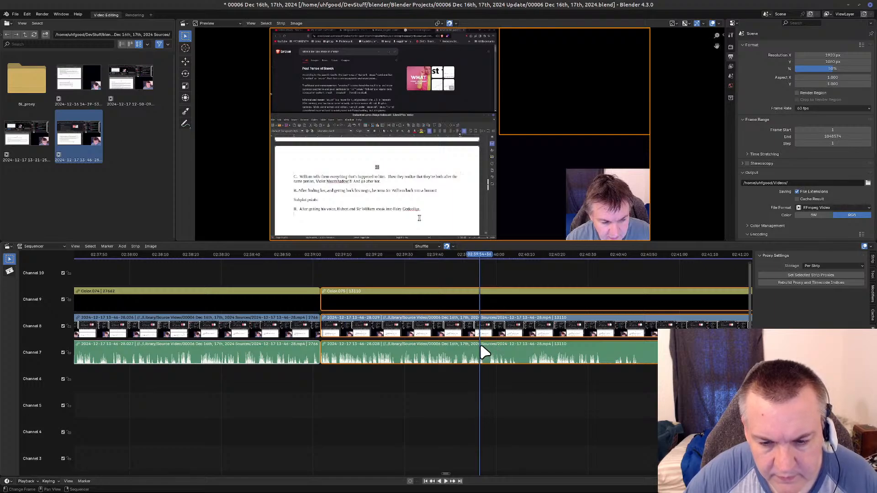
pyautogui.press('k')
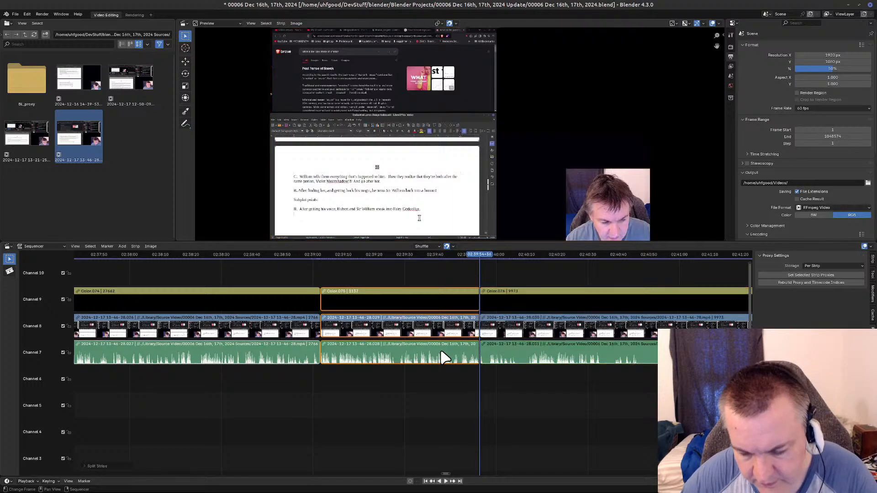
pyautogui.press('Delete')
pyautogui.press('BackSpace')
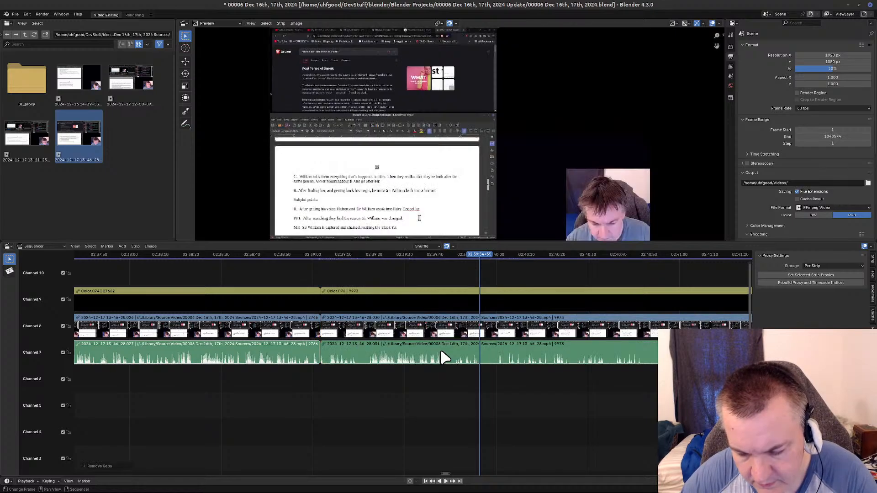
pyautogui.press('pagedown')
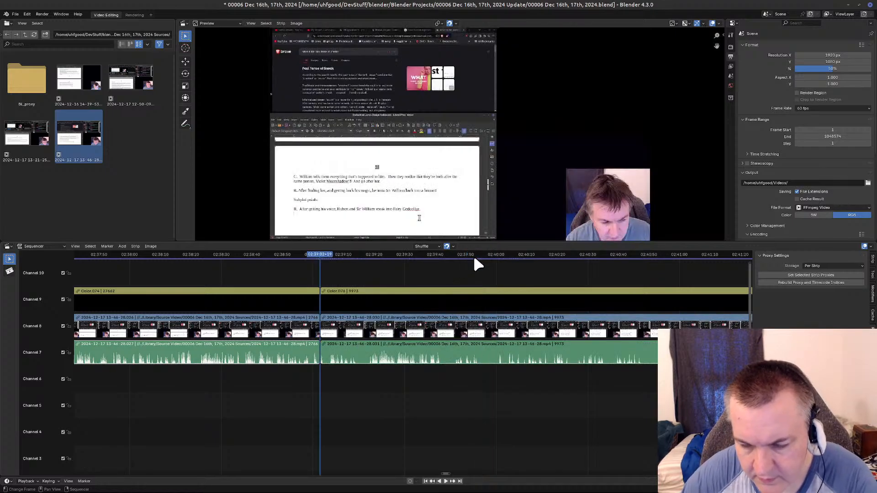
# Play on from the 02:39:02 cut and split the connected color, video and sound strips at 02:39:15.
pyautogui.moveTo(322, 253); pyautogui.dragTo(358, 273)
pyautogui.press('space')
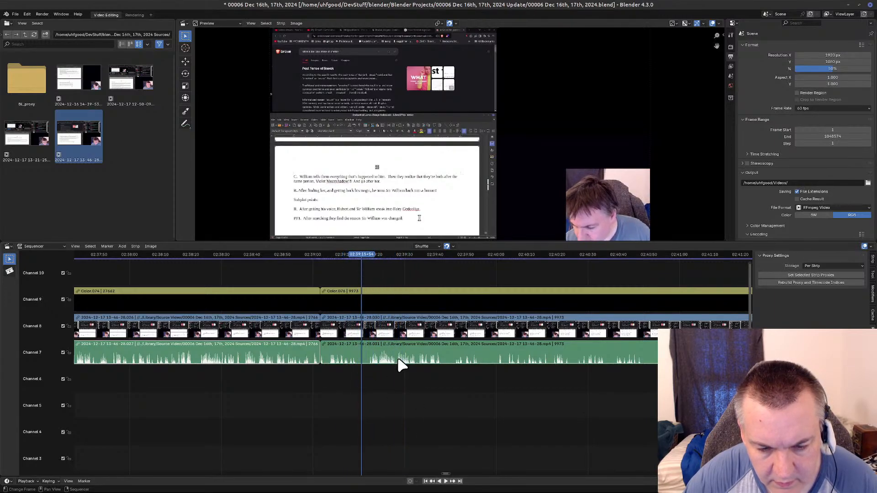
pyautogui.keyDown('alt'); pyautogui.click(386, 355); pyautogui.keyUp('alt')
pyautogui.press('k')
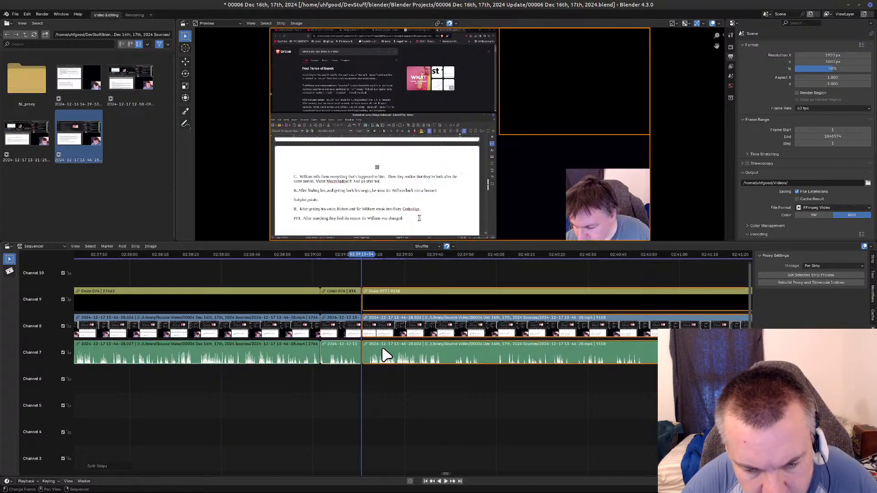
# Remove the section from the 02:39:15 cut up to 02:39:34 from all three strips and close the gap.
pyautogui.moveTo(363, 261); pyautogui.dragTo(416, 265)
pyautogui.press('space')
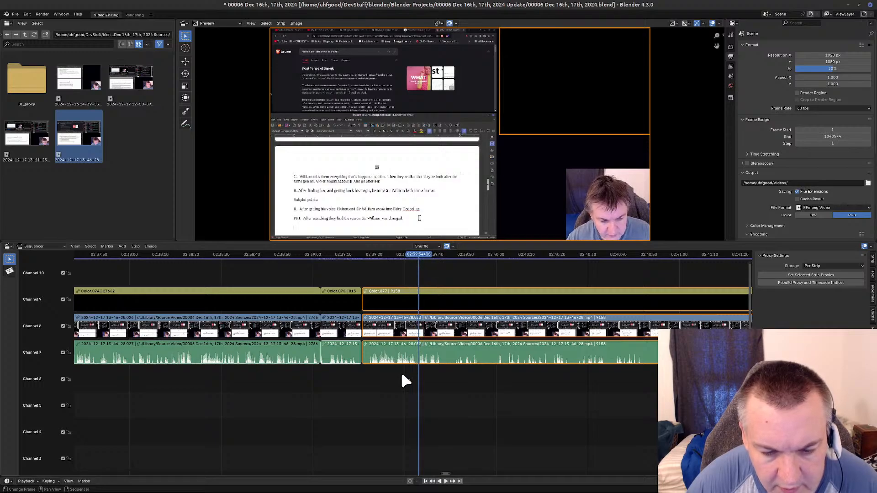
pyautogui.press('k')
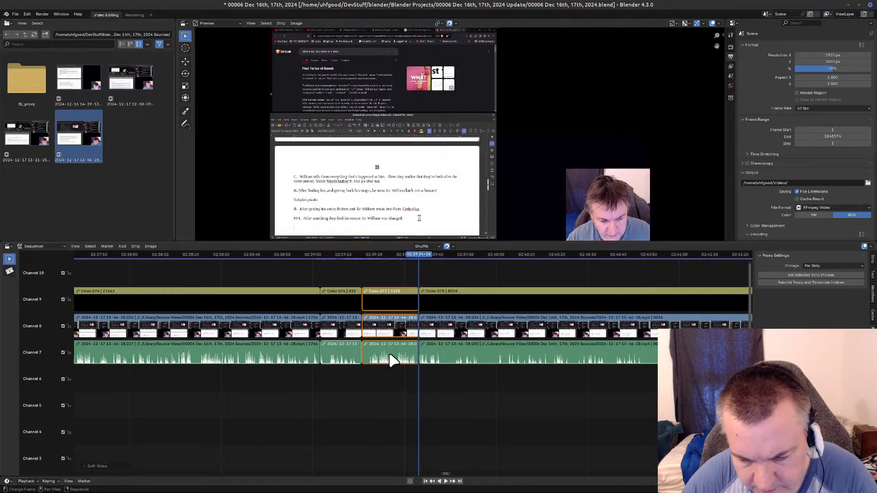
pyautogui.press('Delete')
pyautogui.press('BackSpace')
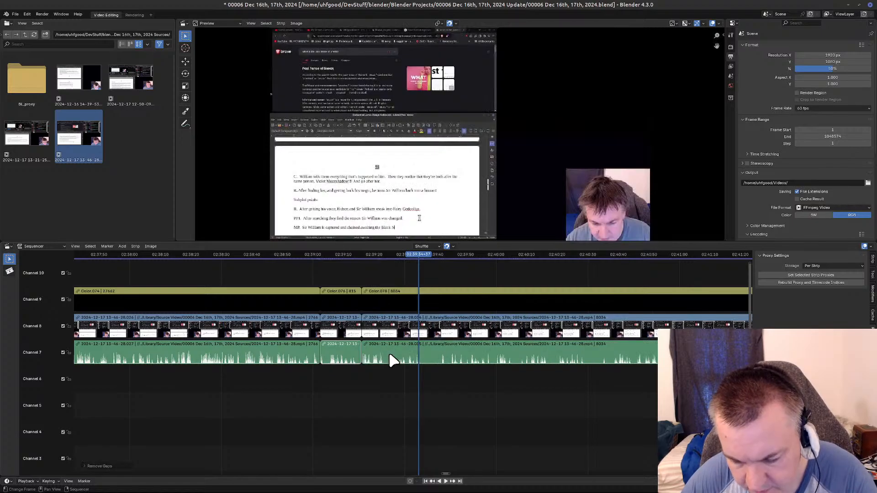
pyautogui.press('pagedown')
# Review the remaining footage and trim away everything after 02:41:02 from the color, video and sound strips.
pyautogui.press('space')
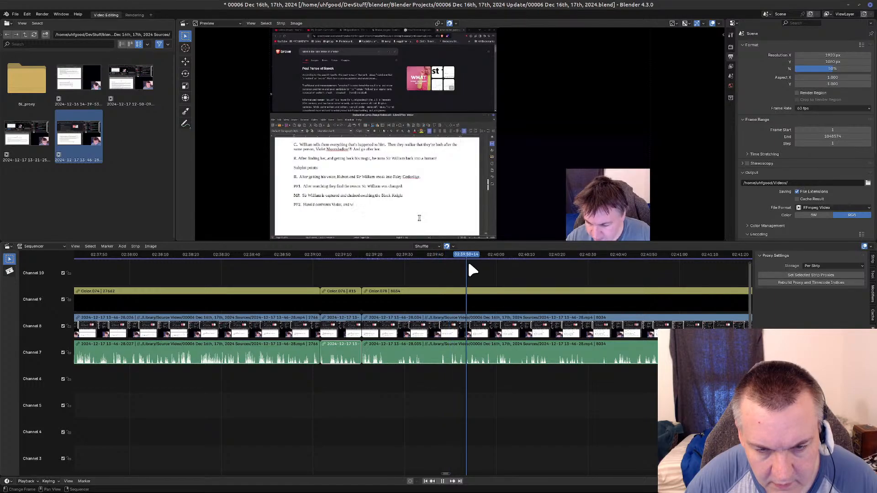
pyautogui.press('space')
pyautogui.keyDown('ctrl'); pyautogui.hscroll(10, 419, 387); pyautogui.keyUp('ctrl')
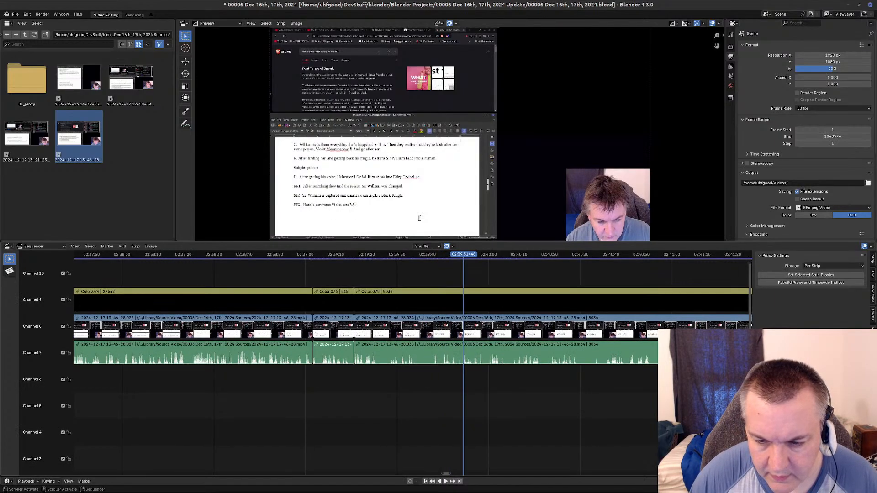
pyautogui.press('space')
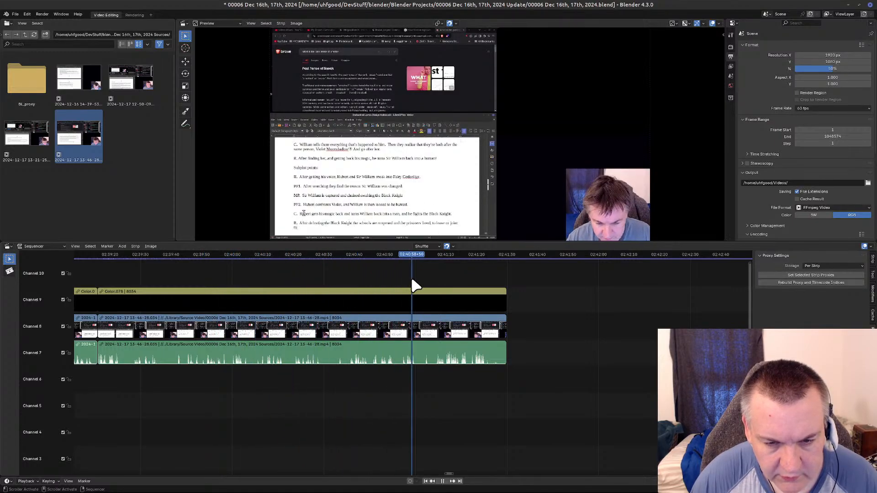
pyautogui.moveTo(480, 289); pyautogui.dragTo(425, 254)
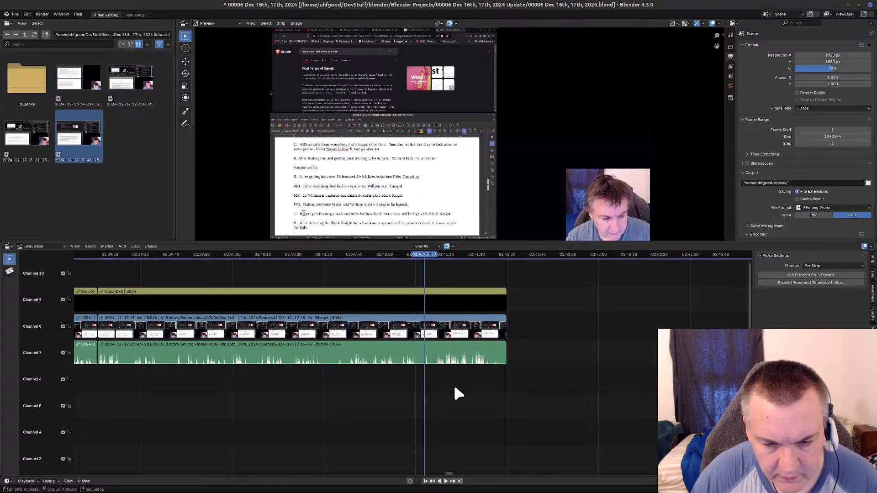
pyautogui.press('a')
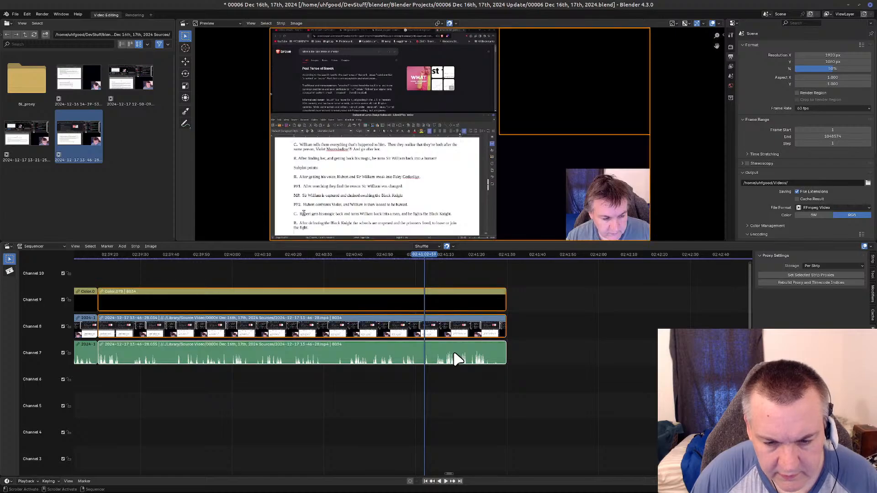
pyautogui.press('k')
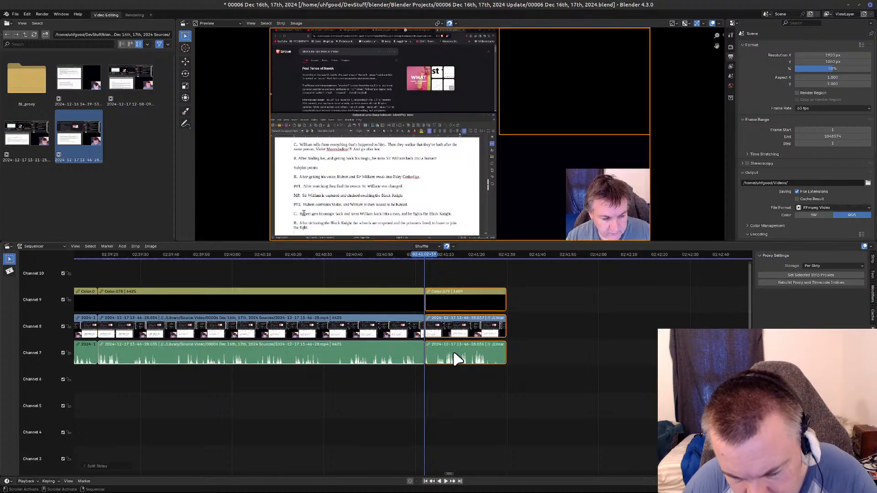
pyautogui.press('Delete')
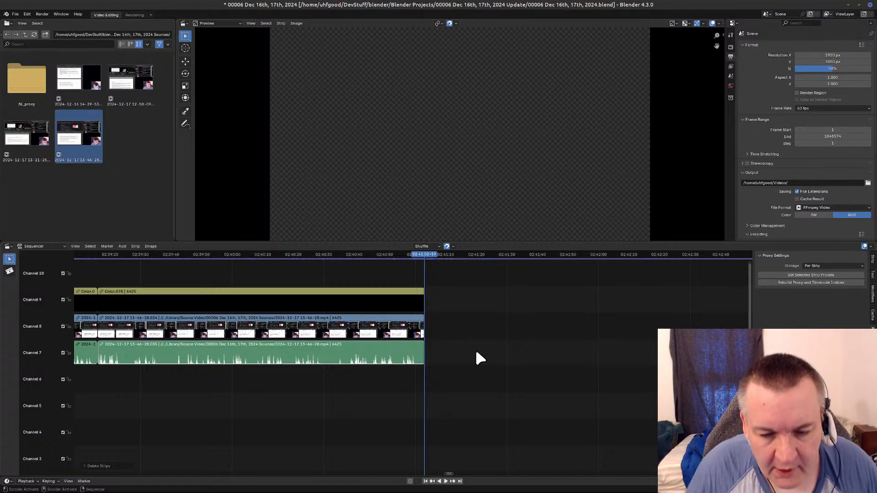
# Close the gap between the trimmed recording and the "Thanks for Watching!" end strips, and check the join.
pyautogui.moveTo(645, 434); pyautogui.dragTo(547, 296, button='middle')
pyautogui.moveTo(495, 411); pyautogui.dragTo(160, 381, button='middle')
pyautogui.moveTo(478, 392); pyautogui.dragTo(328, 394, button='middle')
pyautogui.moveTo(630, 388); pyautogui.dragTo(361, 379, button='middle')
pyautogui.scroll(8, 394, 380)
pyautogui.scroll(12, 394, 380)
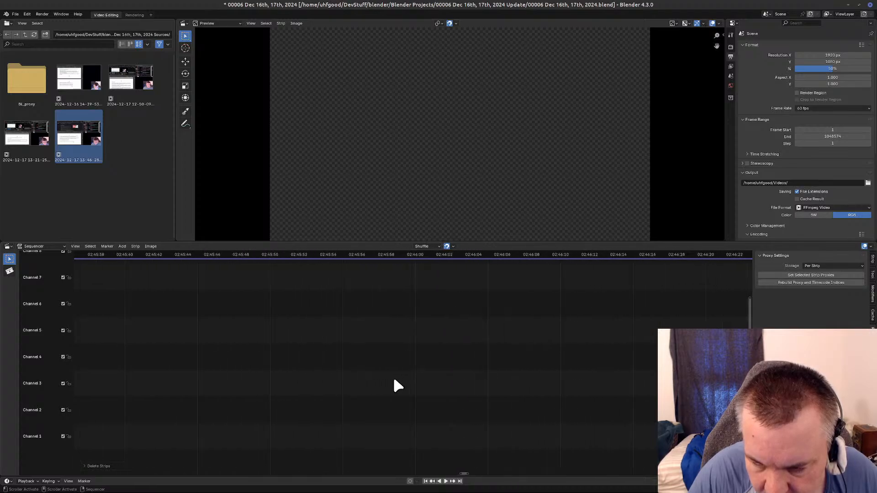
pyautogui.scroll(10, 394, 380)
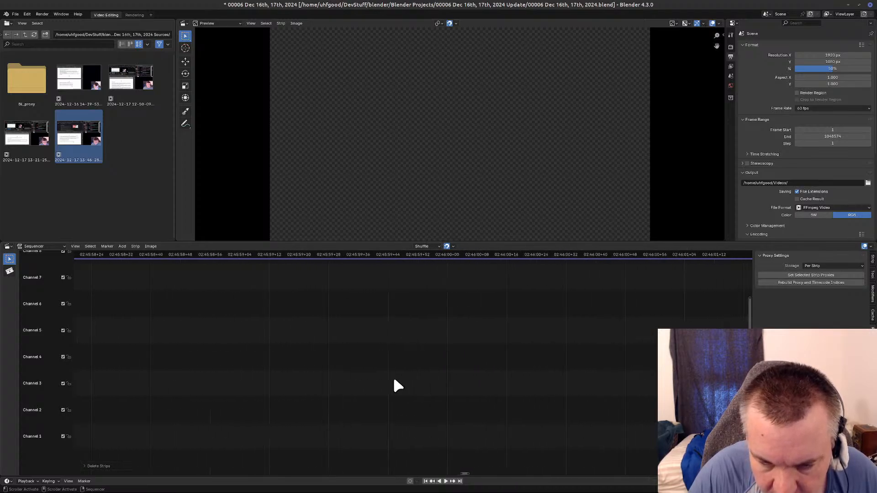
pyautogui.scroll(-15, 392, 380)
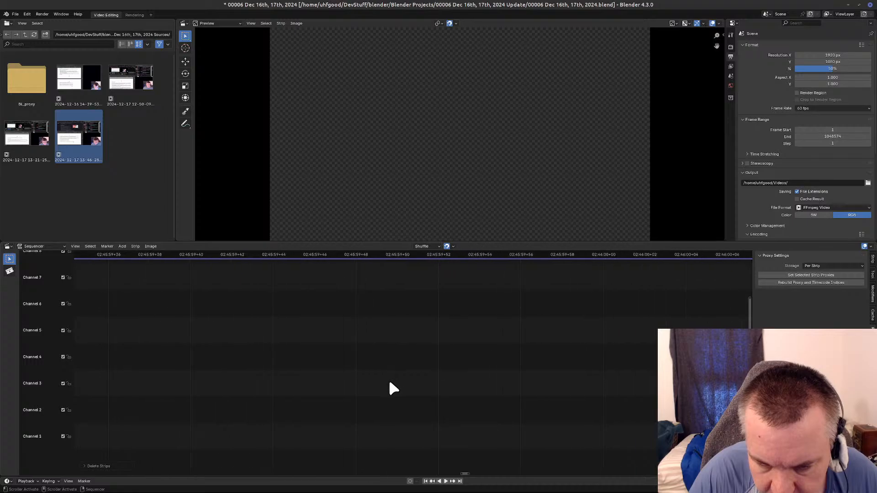
pyautogui.scroll(-20, 388, 382)
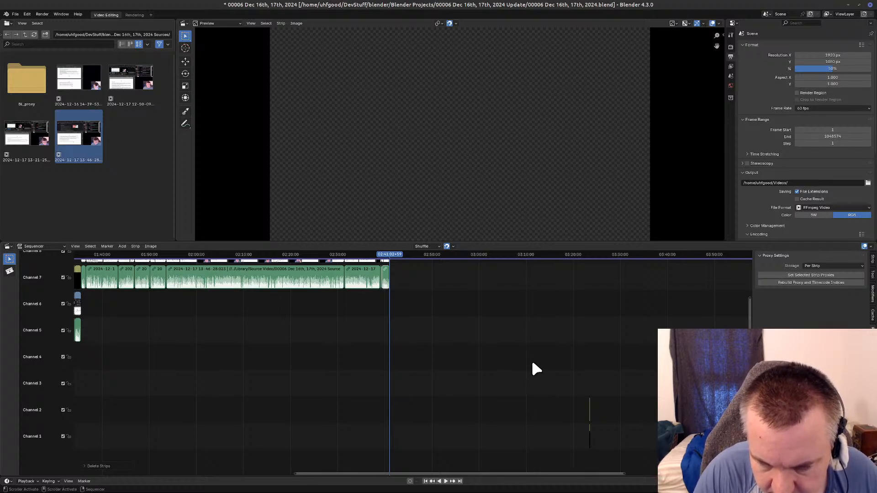
pyautogui.press('BackSpace')
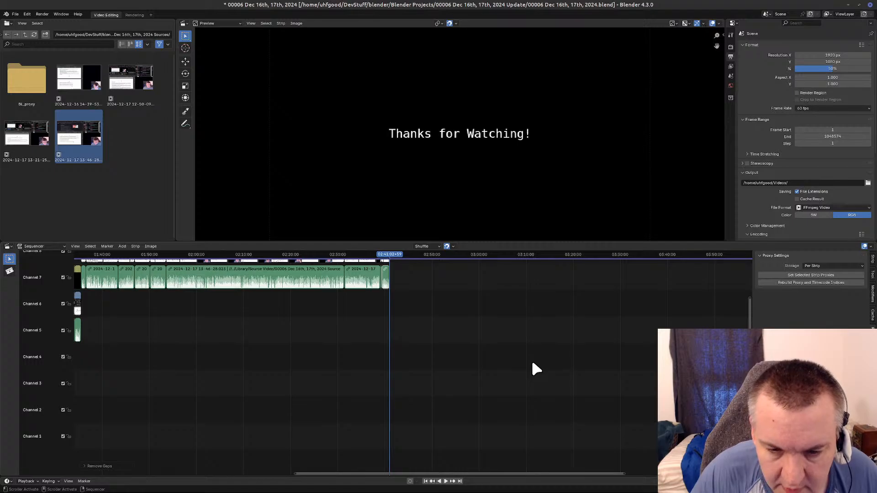
pyautogui.click(390, 254)
pyautogui.press('space')
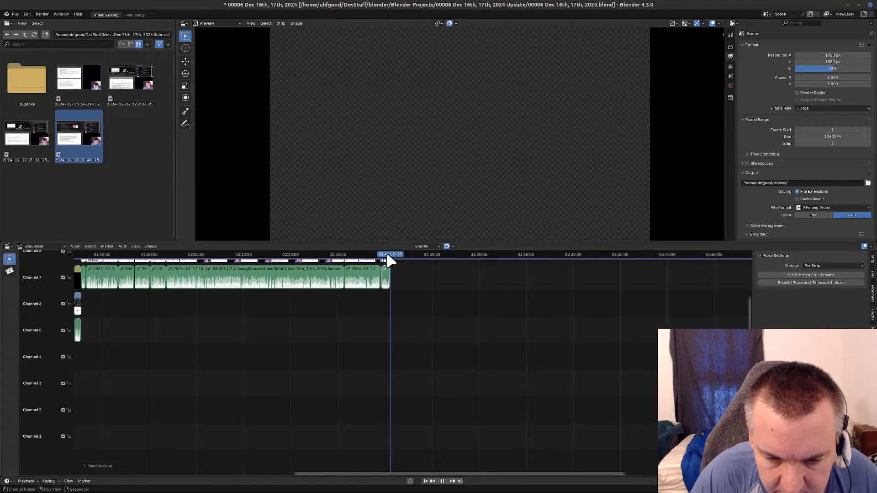
pyautogui.moveTo(391, 257); pyautogui.dragTo(384, 259)
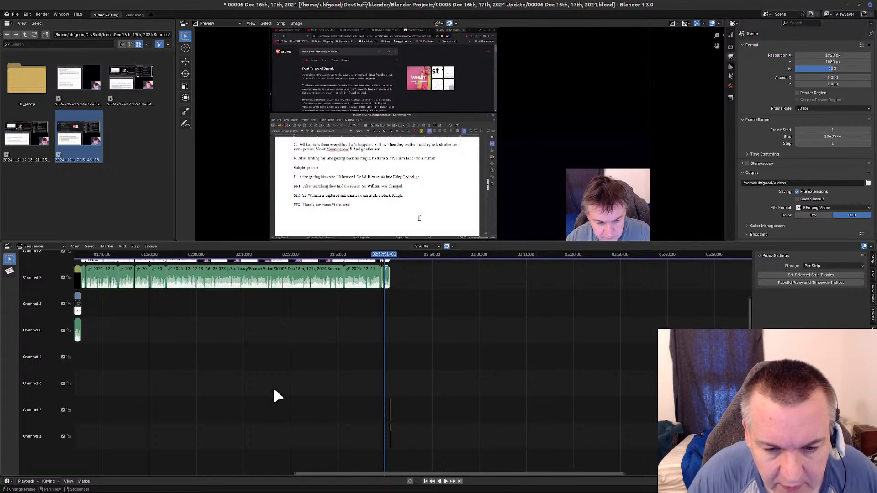
# Go back to the beginning of the sequence and select all strips.
pyautogui.scroll(-4, 273, 391)
pyautogui.moveTo(273, 390); pyautogui.dragTo(402, 264, button='middle')
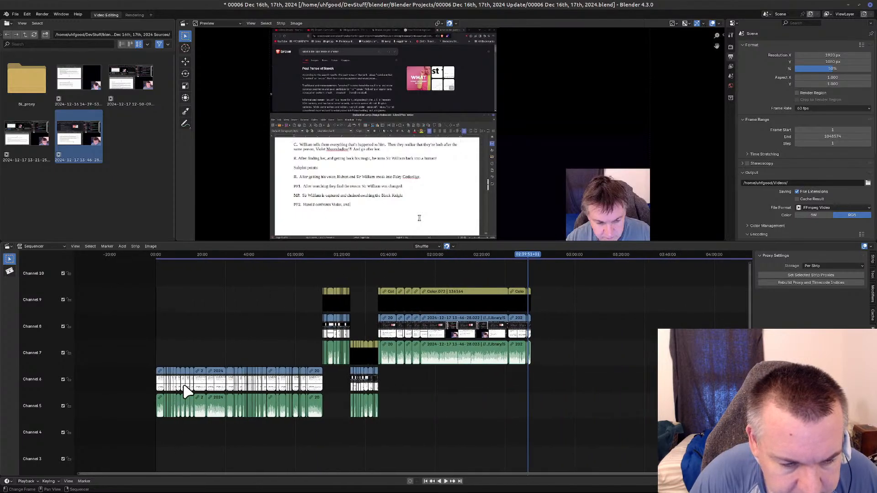
pyautogui.scroll(2, 256, 451)
pyautogui.moveTo(252, 452); pyautogui.dragTo(542, 441, button='middle')
pyautogui.scroll(6, 475, 440)
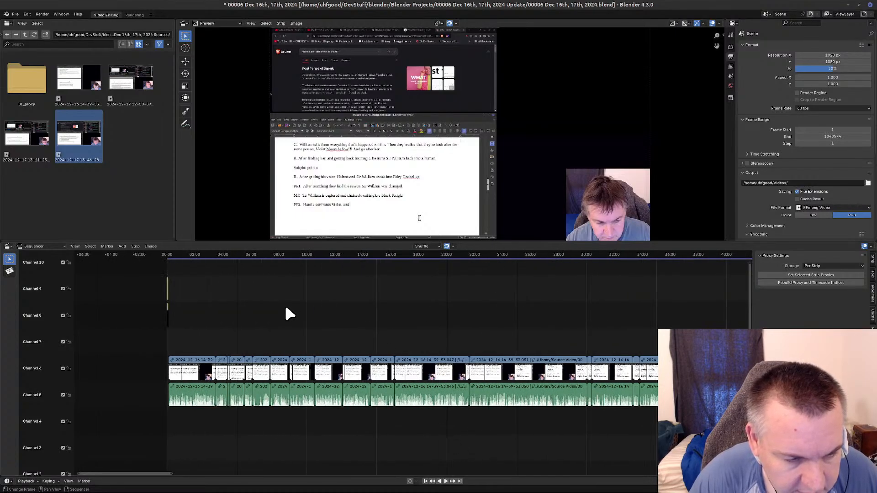
pyautogui.click(92, 246)
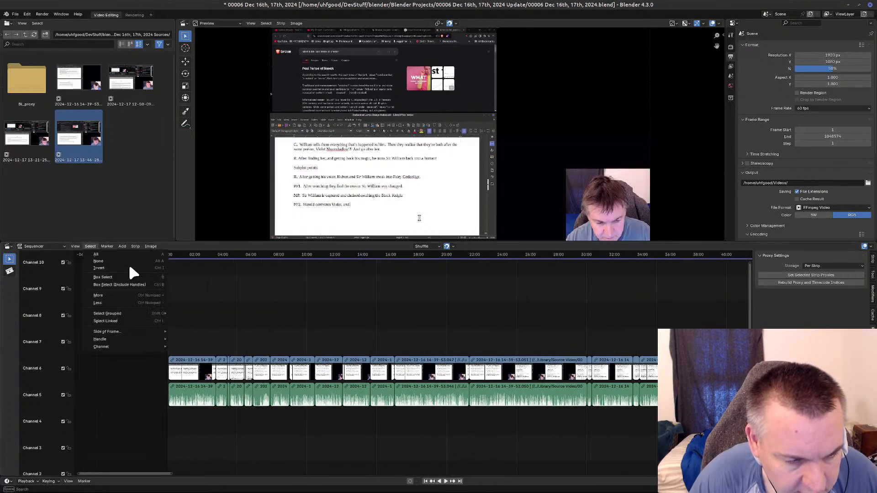
pyautogui.click(125, 255)
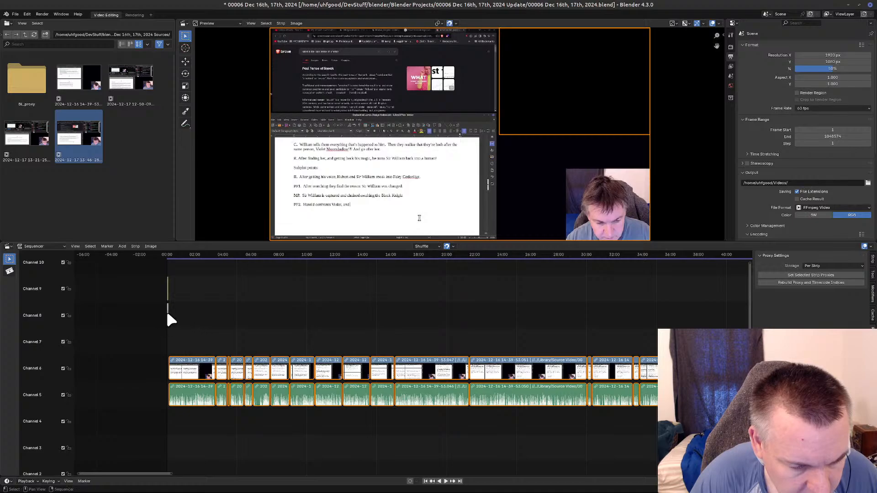
# Remove the intro strips at the start and the end title strips in channels 1 and 2 from the selection.
pyautogui.keyDown('shift'); pyautogui.click(168, 313); pyautogui.keyUp('shift')
pyautogui.moveTo(640, 354); pyautogui.dragTo(105, 424, button='middle')
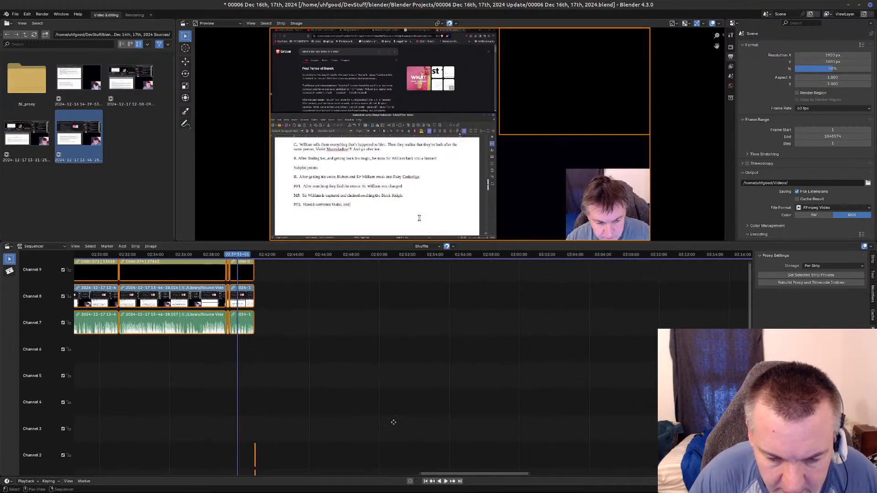
pyautogui.moveTo(393, 422); pyautogui.dragTo(462, 377, button='middle')
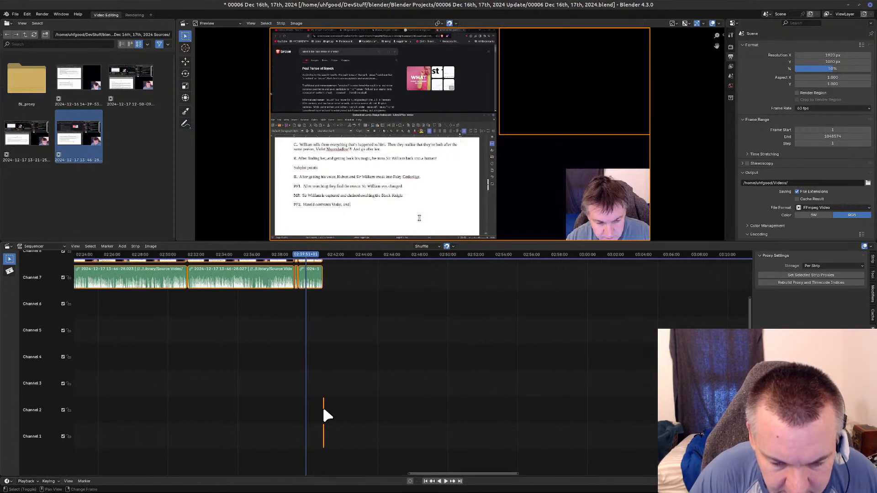
pyautogui.keyDown('shift'); pyautogui.click(324, 433); pyautogui.keyUp('shift')
pyautogui.moveTo(137, 388); pyautogui.dragTo(749, 441, button='middle')
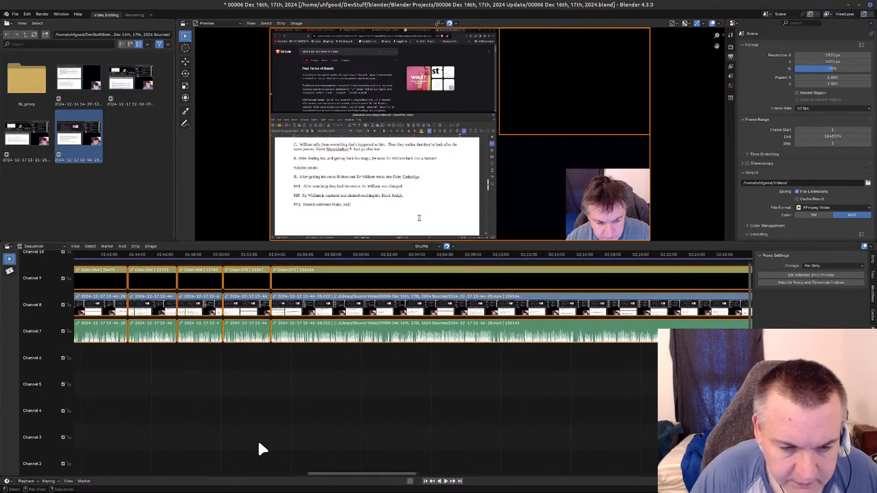
# Combine the selected color, video and sound recording strips into a single meta strip.
pyautogui.rightClick(339, 340)
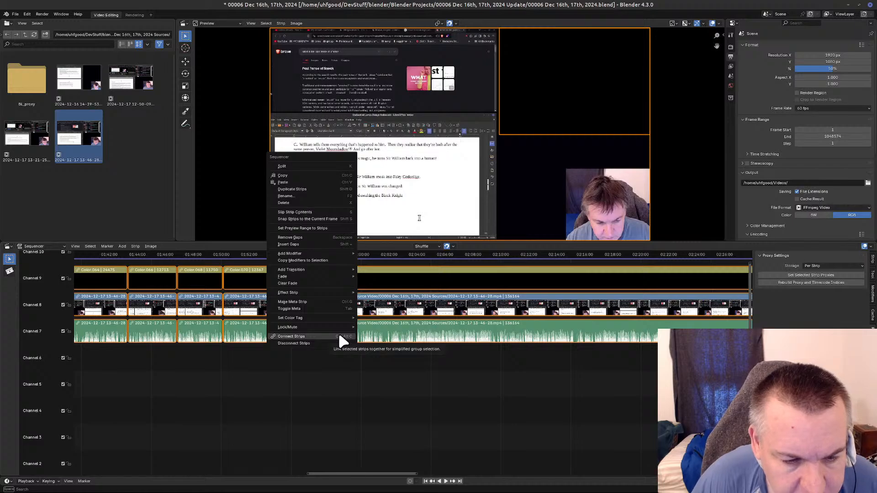
pyautogui.moveTo(328, 292)
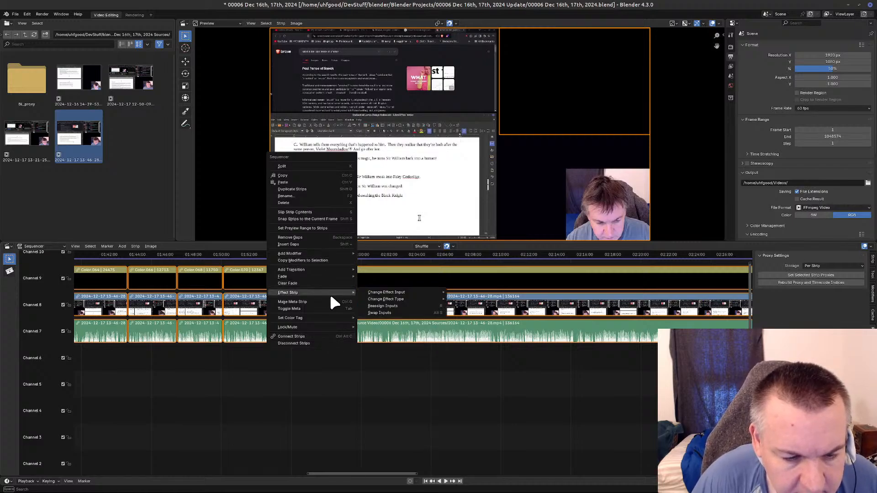
pyautogui.press('Escape')
pyautogui.rightClick(317, 275)
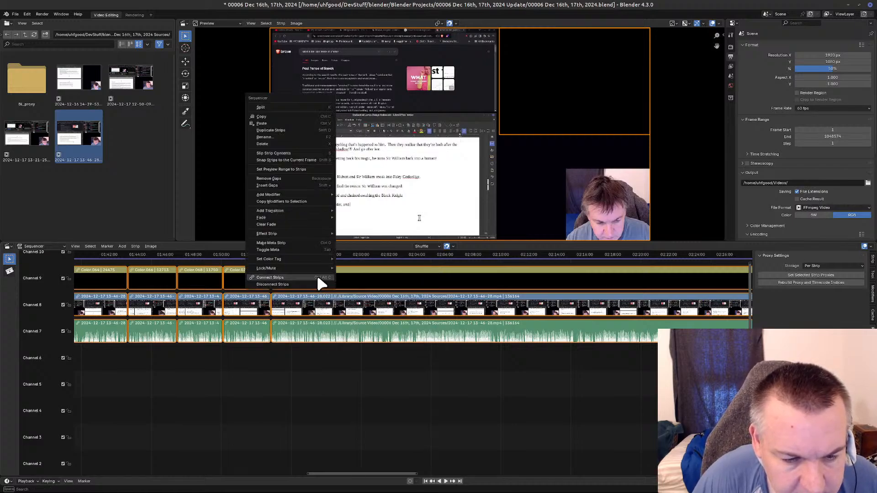
pyautogui.click(302, 249)
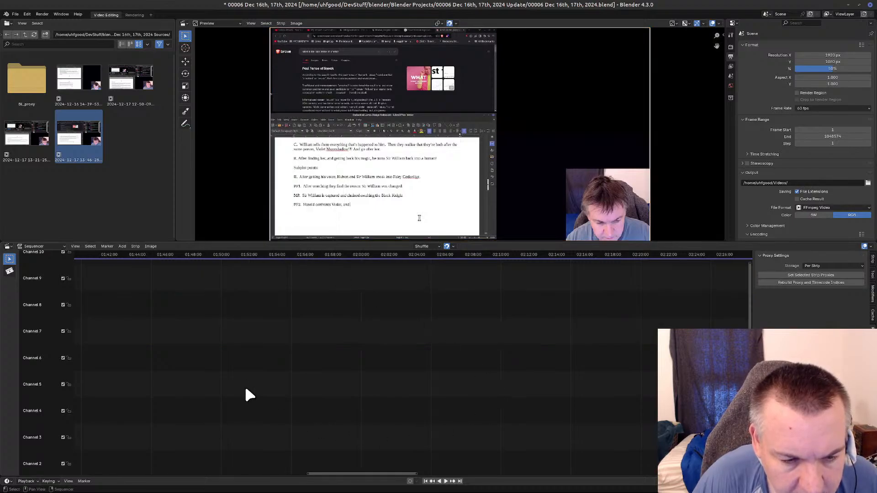
# Examine the new meta strip along its whole length, including where it meets the end title strips.
pyautogui.moveTo(322, 461); pyautogui.dragTo(763, 452, button='middle')
pyautogui.scroll(-5, 255, 403)
pyautogui.scroll(-4, 255, 404)
pyautogui.moveTo(254, 405); pyautogui.dragTo(359, 454, button='middle')
pyautogui.moveTo(267, 315); pyautogui.dragTo(256, 385, button='middle')
pyautogui.moveTo(442, 407); pyautogui.dragTo(249, 379, button='middle')
pyautogui.scroll(7, 392, 410)
pyautogui.scroll(6, 392, 411)
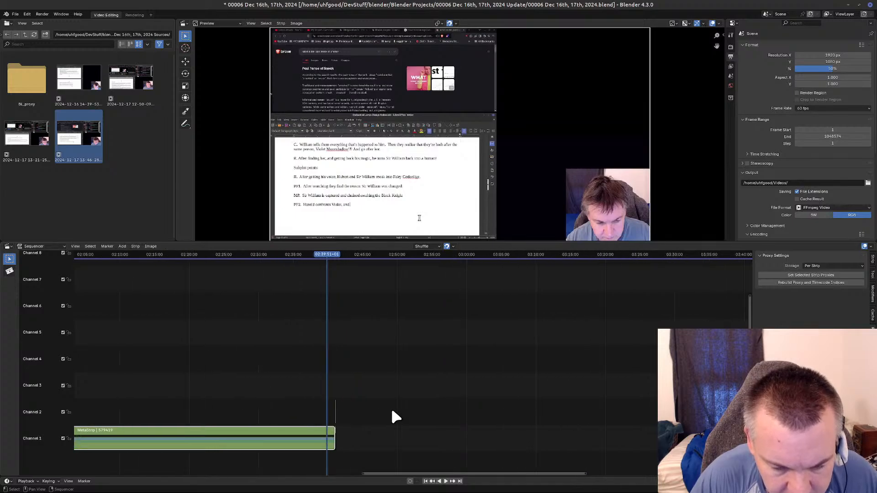
pyautogui.scroll(4, 402, 442)
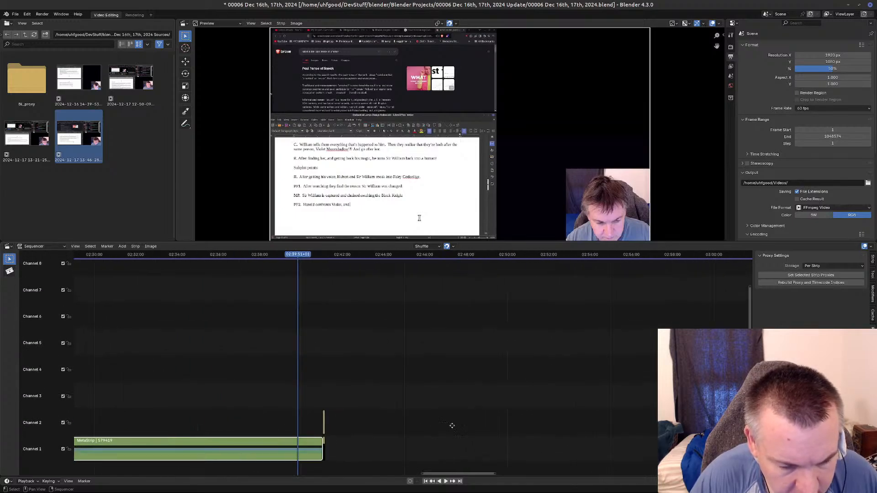
pyautogui.scroll(2, 399, 440)
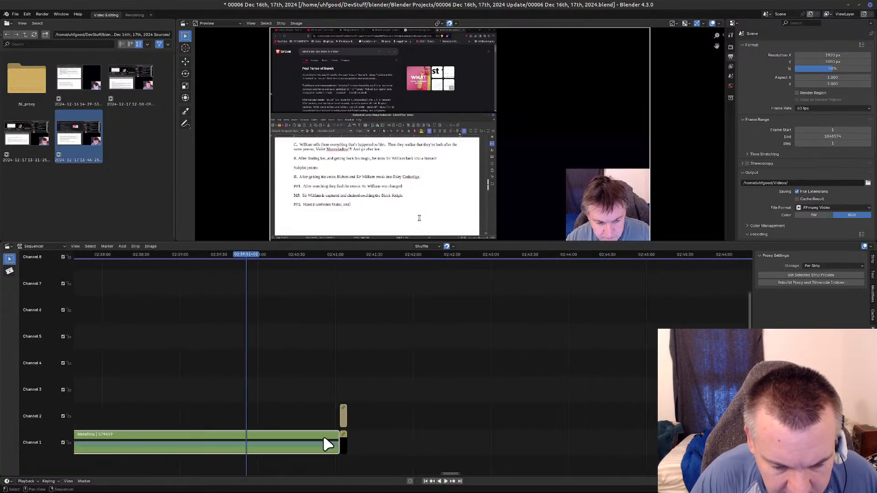
pyautogui.moveTo(377, 420); pyautogui.dragTo(528, 355, button='middle')
pyautogui.moveTo(223, 326)
pyautogui.mouseDown(button='middle')
pyautogui.moveTo(573, 354)
pyautogui.moveTo(655, 337)
pyautogui.moveTo(401, 361)
pyautogui.moveTo(548, 338)
pyautogui.moveTo(566, 306)
pyautogui.mouseUp(button='middle')
pyautogui.scroll(-8, 424, 339)
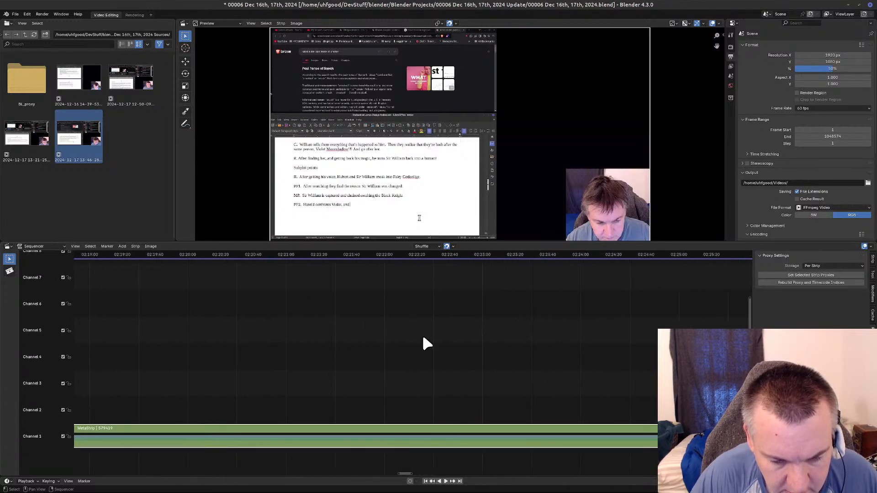
pyautogui.scroll(-10, 424, 338)
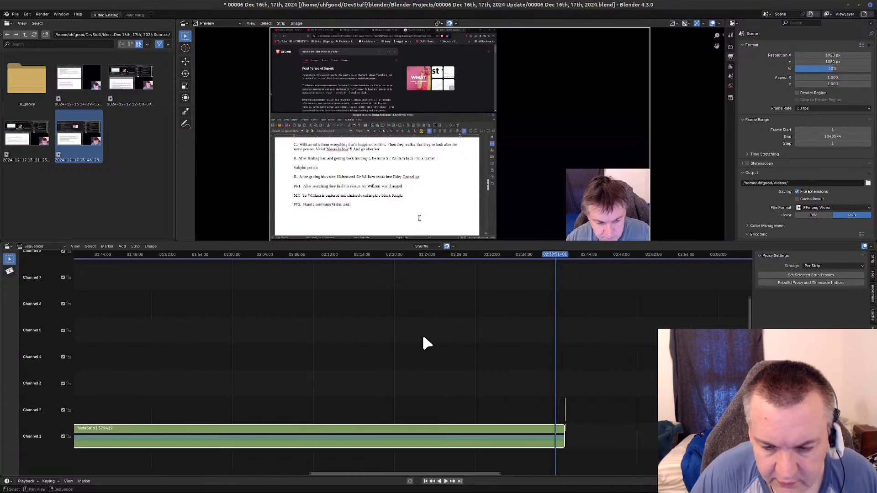
pyautogui.moveTo(268, 347); pyautogui.dragTo(425, 345, button='middle')
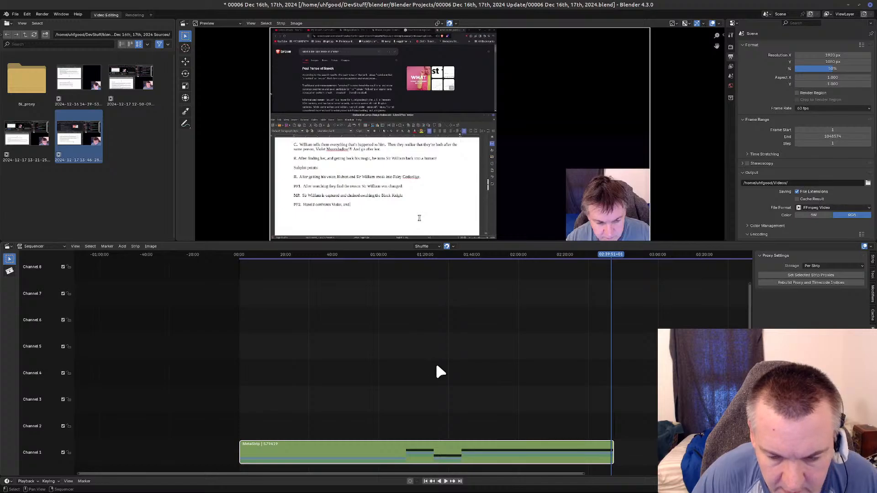
# Move the meta strip from channel 1 up to channel 4 without shifting it in time.
pyautogui.scroll(3, 575, 438)
pyautogui.scroll(4, 574, 436)
pyautogui.moveTo(590, 413); pyautogui.dragTo(59, 397, button='middle')
pyautogui.scroll(3, 321, 383)
pyautogui.scroll(3, 320, 383)
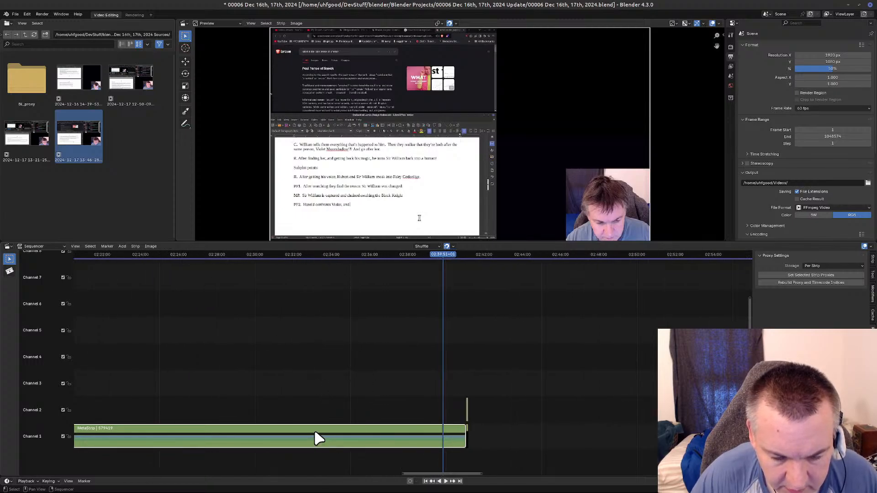
pyautogui.press('g')
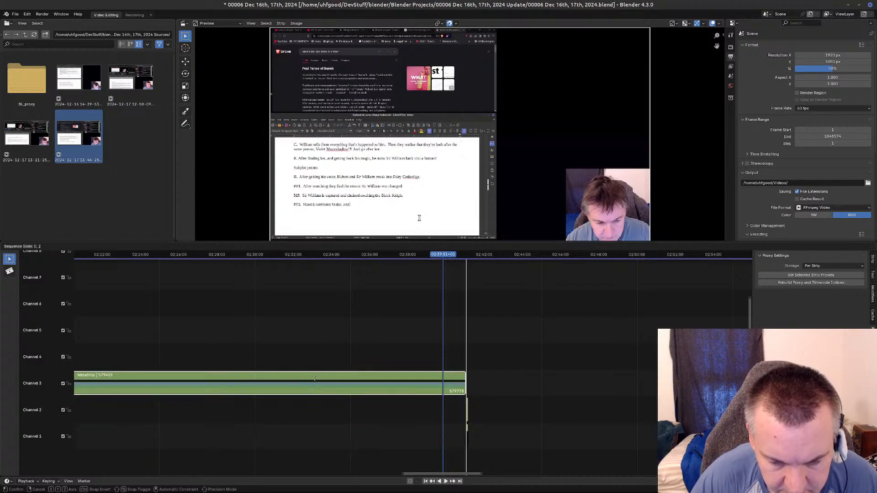
pyautogui.click(314, 361)
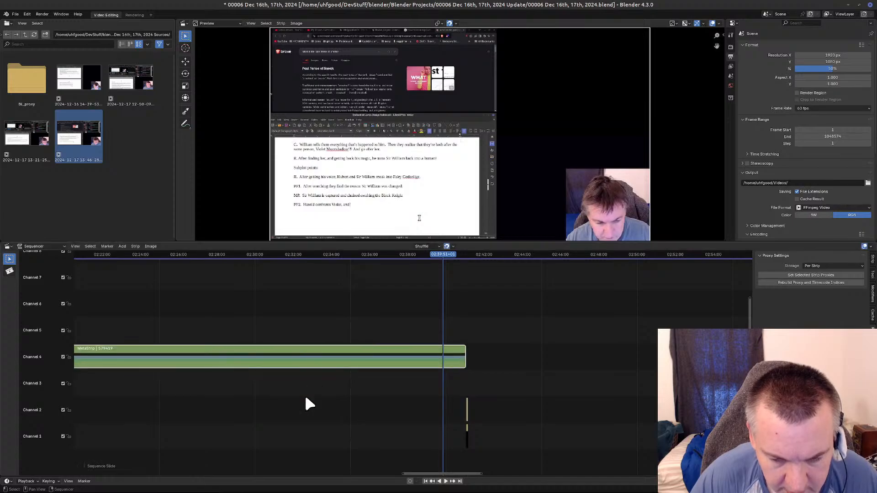
# Check the meta strip's start against the intro strips and save the project.
pyautogui.moveTo(288, 435)
pyautogui.mouseDown(button='middle')
pyautogui.moveTo(232, 299)
pyautogui.moveTo(418, 293)
pyautogui.mouseUp(button='middle')
pyautogui.moveTo(229, 366); pyautogui.dragTo(744, 364, button='middle')
pyautogui.moveTo(199, 366); pyautogui.dragTo(344, 360, button='middle')
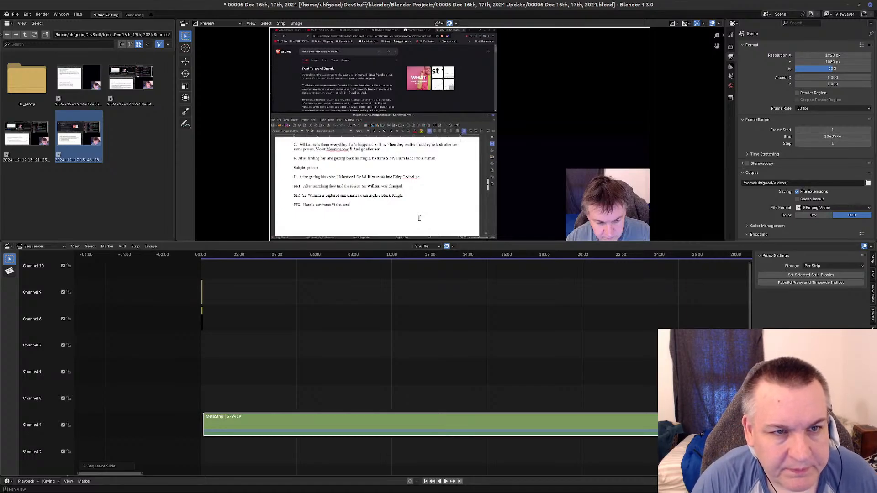
pyautogui.hotkey('ctrl', 's')
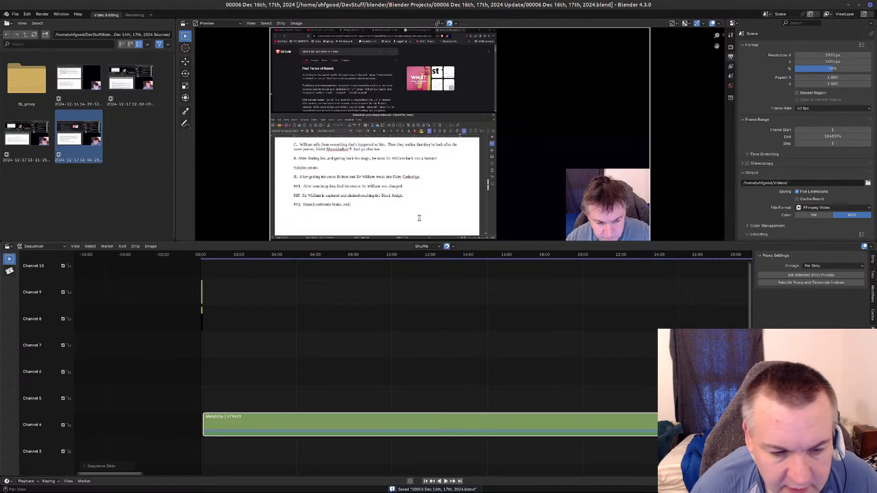
# Open the meta strip in channel 4 to edit the recording strips inside it.
pyautogui.rightClick(351, 429)
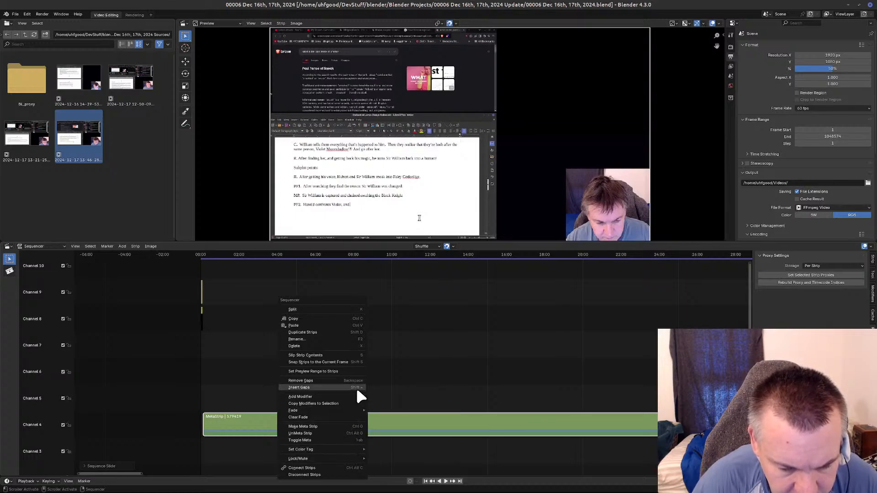
pyautogui.click(382, 431)
pyautogui.press('Tab')
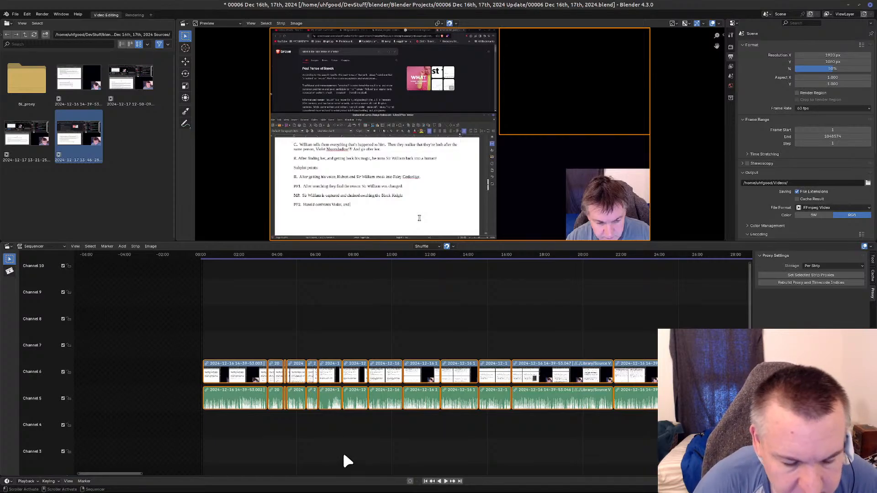
# Select all strips inside the meta strip and disconnect them from each other.
pyautogui.click(270, 441)
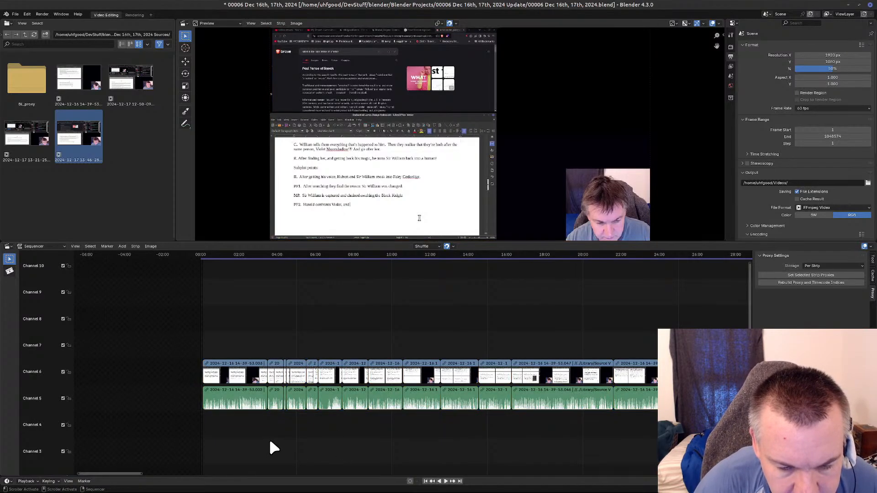
pyautogui.press('a')
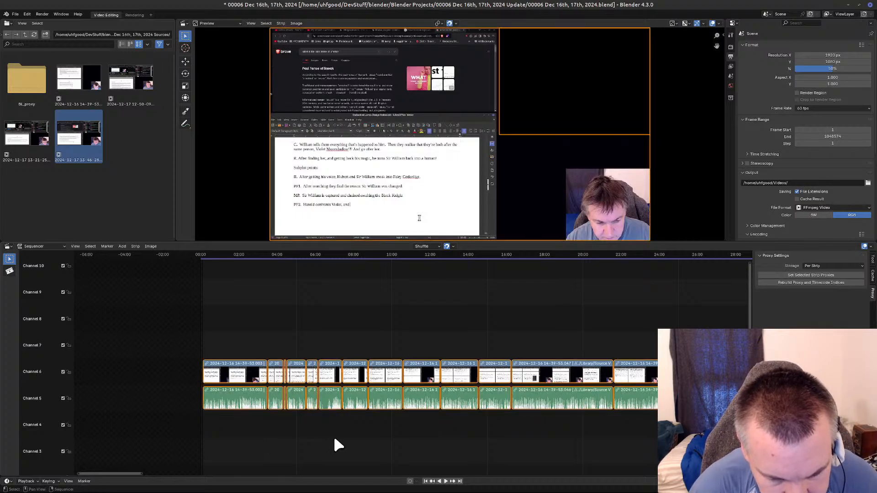
pyautogui.rightClick(219, 369)
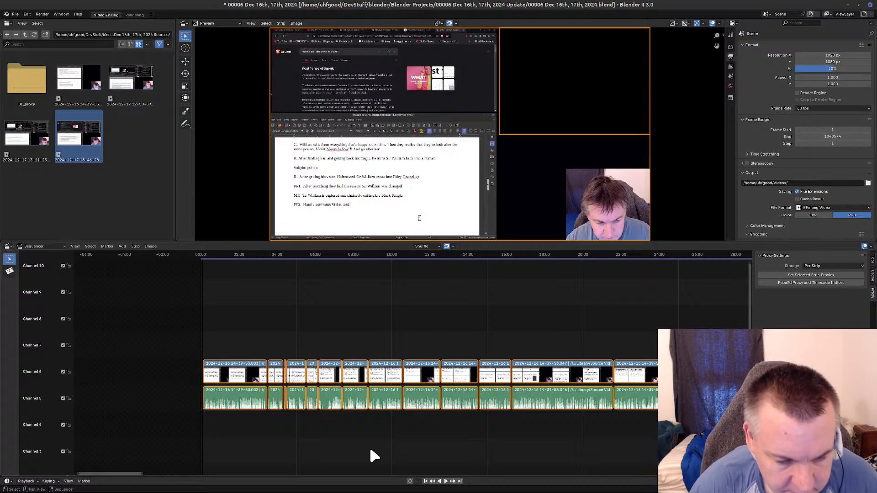
# Delete all sound strips in channel 5, leaving the video strips in channel 6 in place.
pyautogui.scroll(-5, 249, 436)
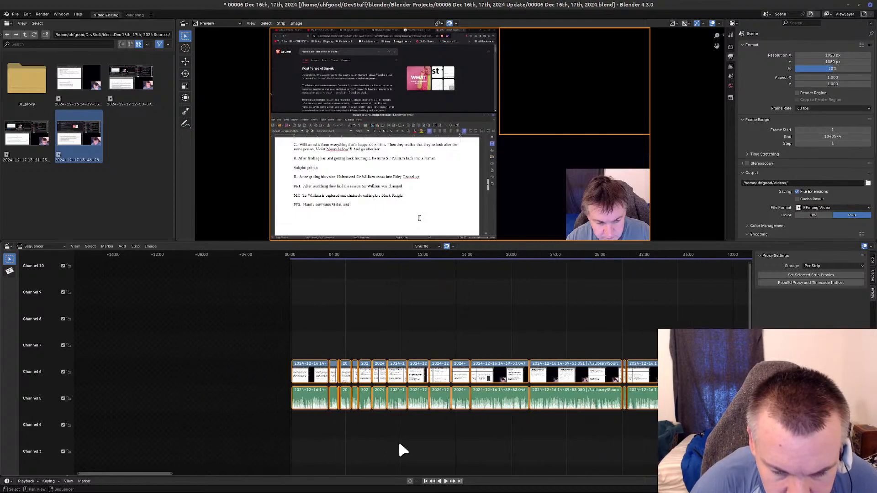
pyautogui.scroll(-5, 399, 444)
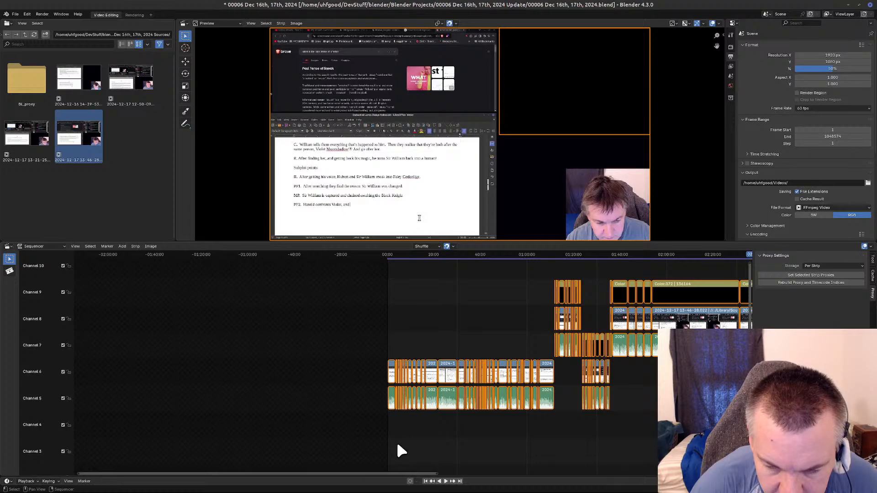
pyautogui.moveTo(643, 428); pyautogui.dragTo(466, 413, button='middle')
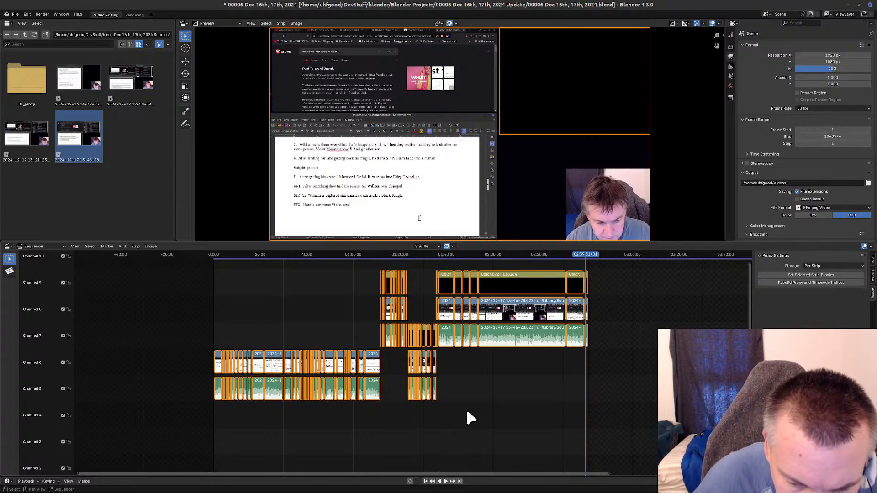
pyautogui.click(366, 442)
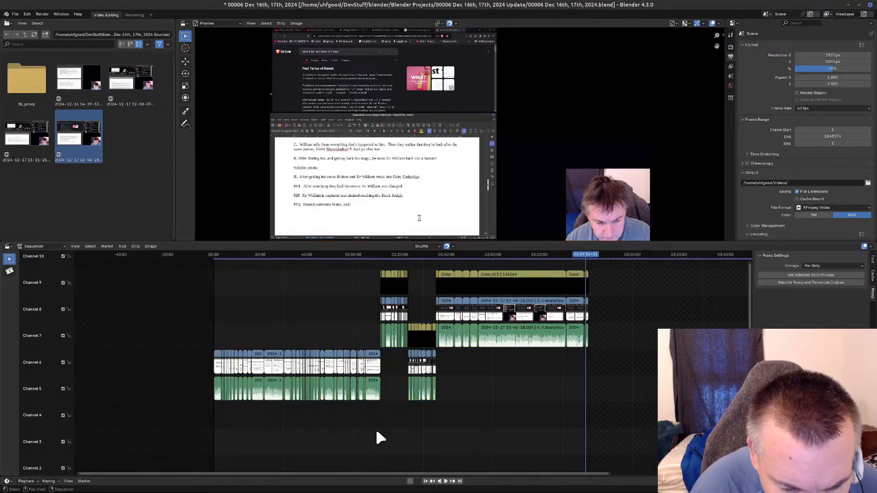
pyautogui.moveTo(189, 380); pyautogui.dragTo(452, 431)
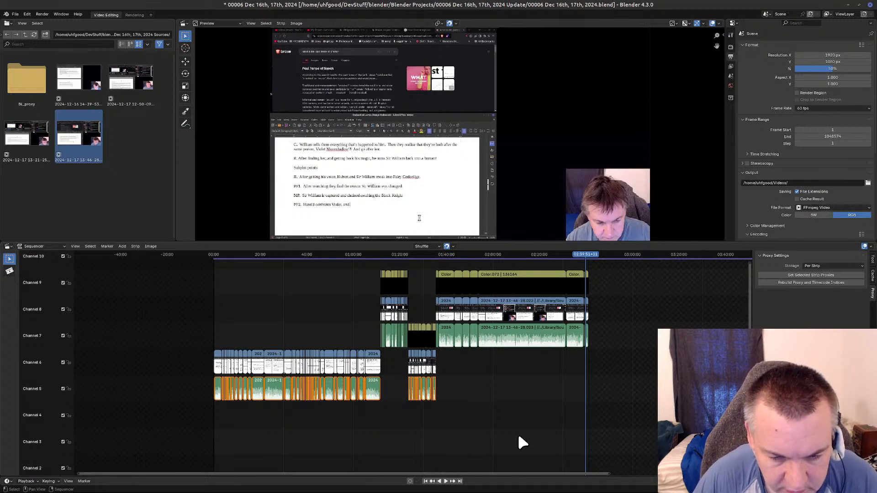
pyautogui.press('Delete')
# Delete the December 17 12-50-09 sound strips in channel 7, from about 01:11:40 to 01:23:35.
pyautogui.keyDown('ctrl'); pyautogui.hscroll(5, 508, 407); pyautogui.keyUp('ctrl')
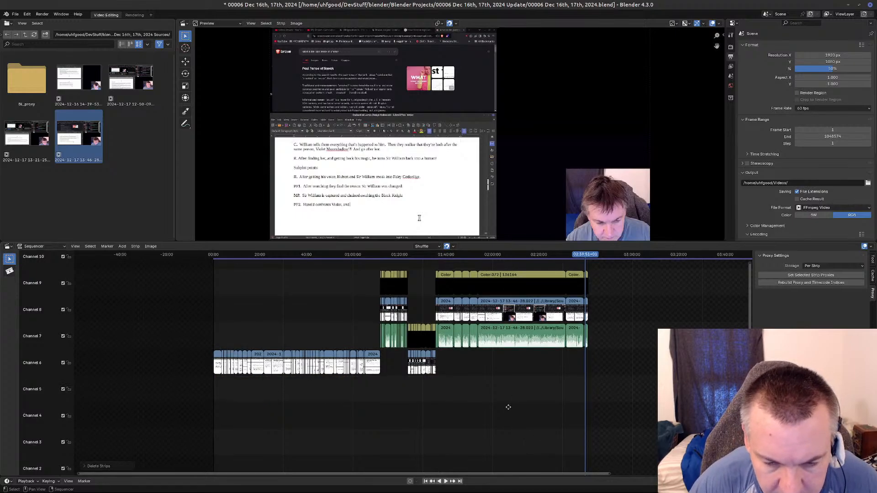
pyautogui.click(258, 337)
pyautogui.moveTo(256, 338); pyautogui.dragTo(292, 336)
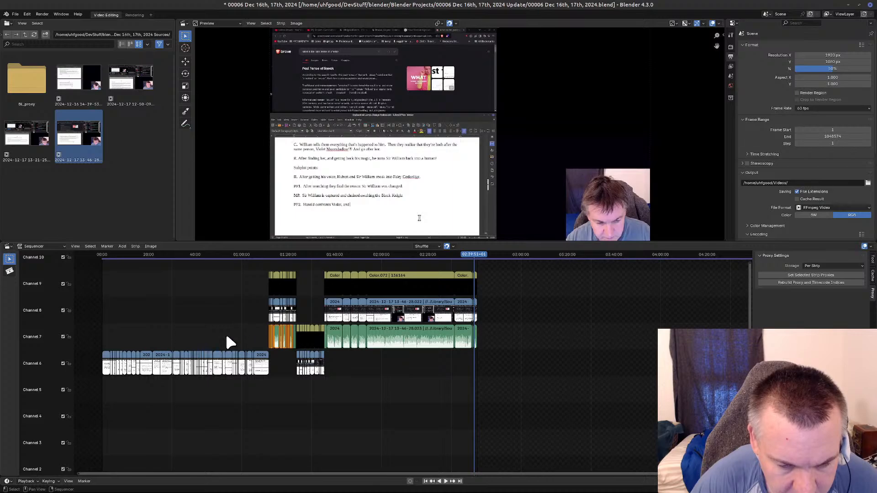
pyautogui.scroll(2, 226, 333)
pyautogui.scroll(5, 303, 409)
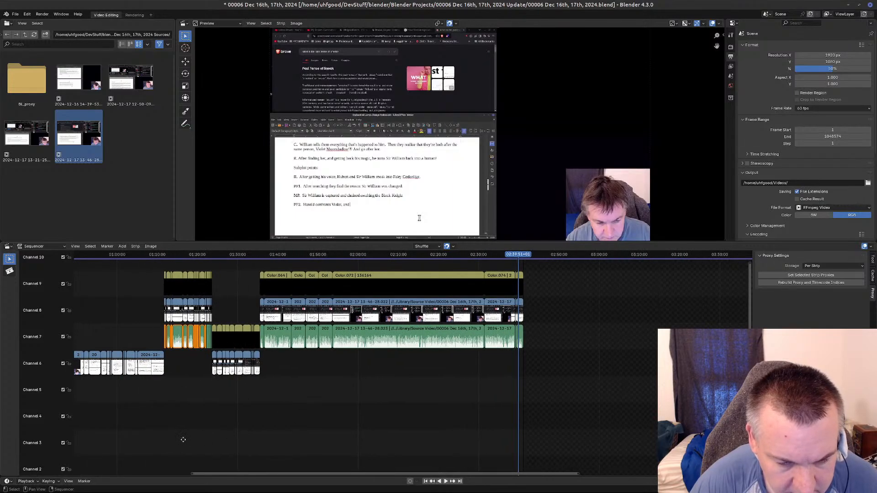
pyautogui.scroll(6, 362, 445)
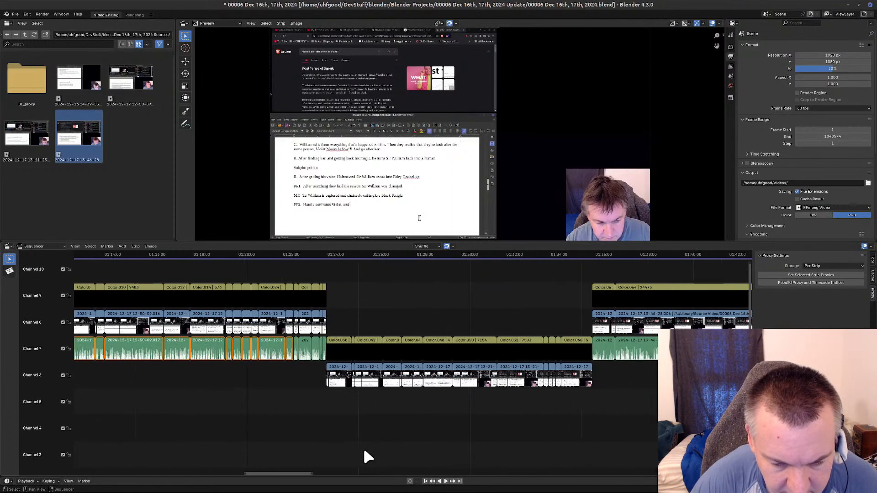
pyautogui.moveTo(355, 447); pyautogui.dragTo(556, 432, button='middle')
pyautogui.click(556, 432)
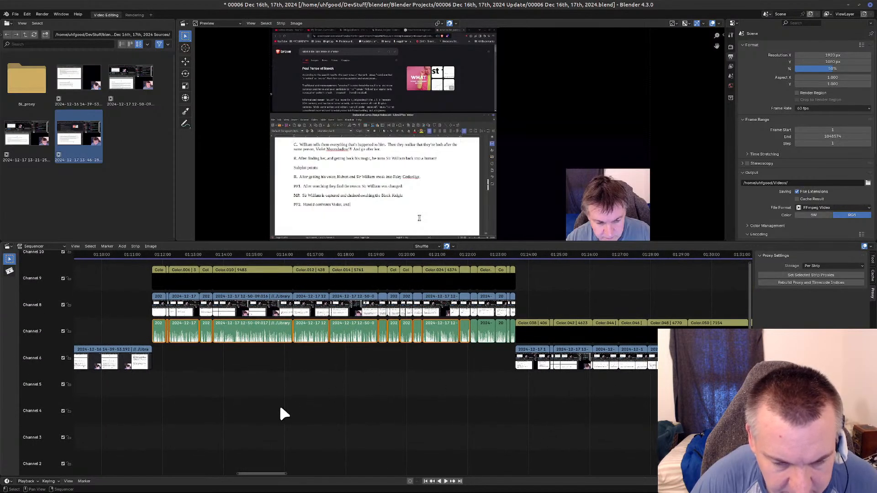
pyautogui.moveTo(107, 330); pyautogui.dragTo(513, 338)
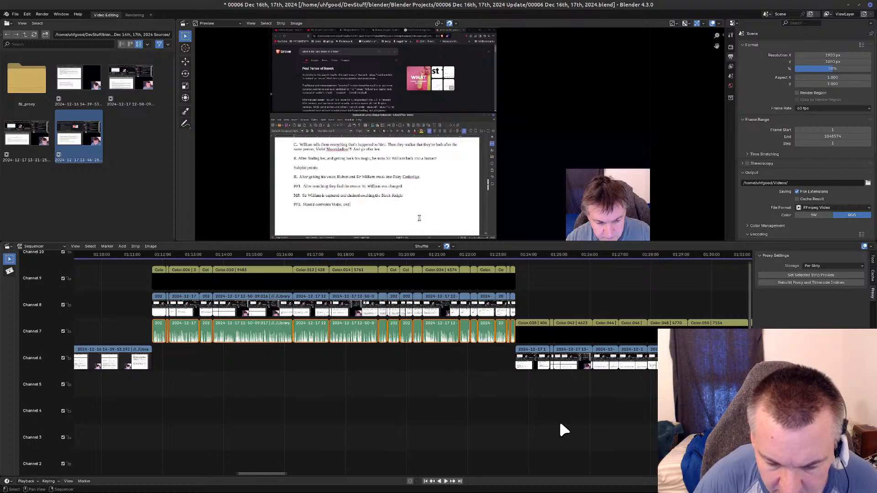
pyautogui.press('Delete')
pyautogui.moveTo(651, 436); pyautogui.dragTo(139, 466, button='middle')
pyautogui.moveTo(501, 420); pyautogui.dragTo(323, 423, button='middle')
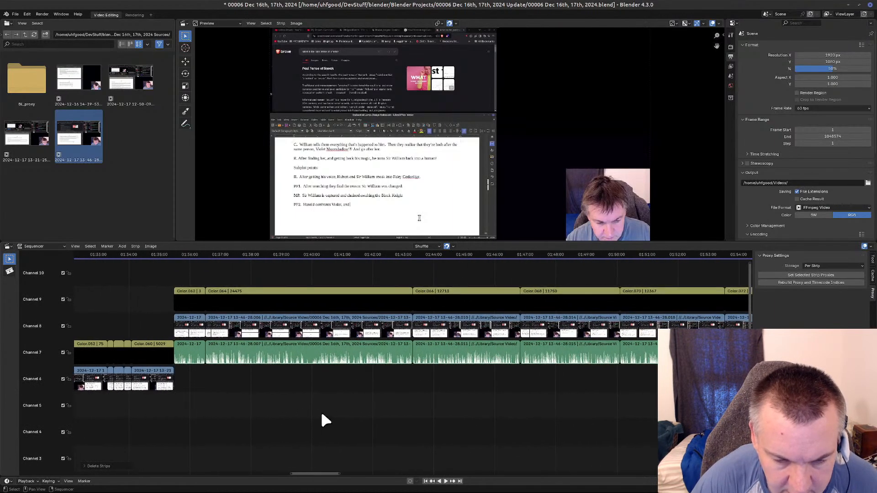
# Delete the December 17 13-46-28 sound strips in channel 7, from about 01:35:30 to the end of the recordings.
pyautogui.scroll(-8, 319, 409)
pyautogui.scroll(-2, 543, 402)
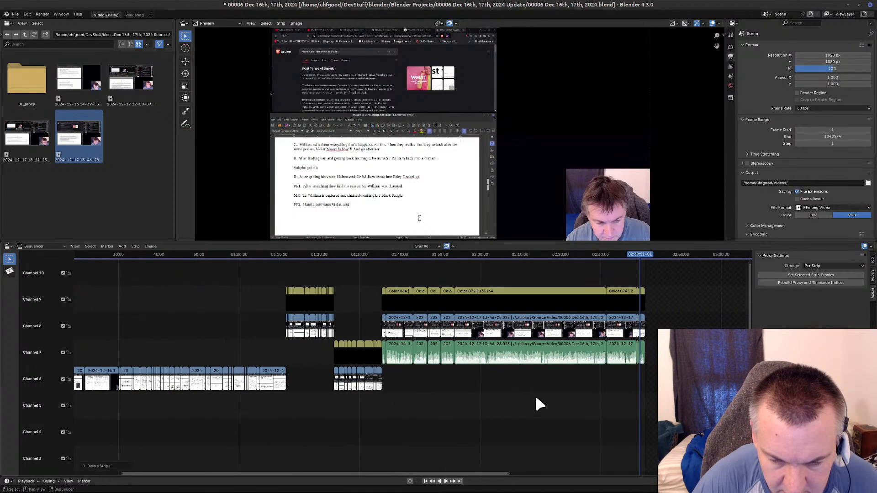
pyautogui.moveTo(665, 349); pyautogui.dragTo(384, 363)
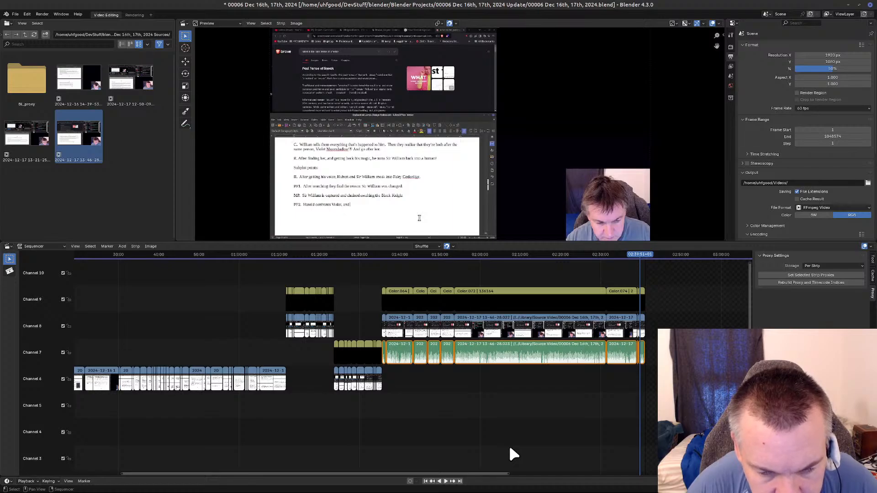
pyautogui.press('Delete')
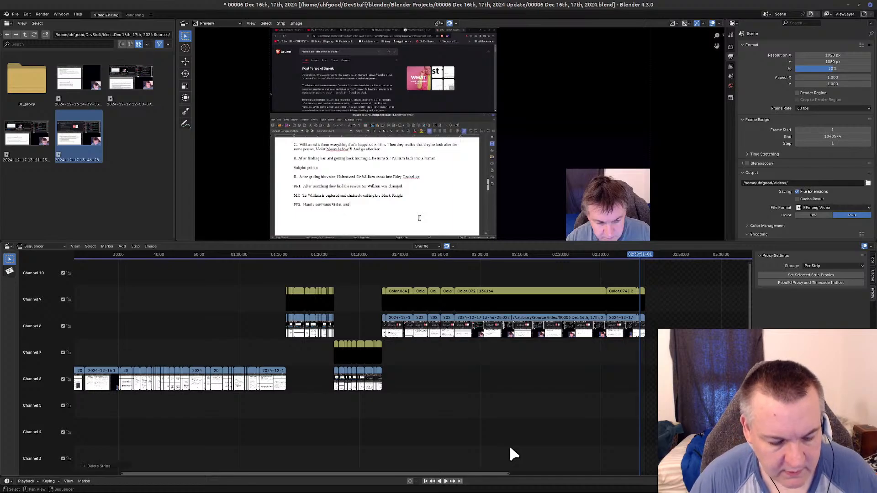
# Save the project and exit the meta strip, returning to the main timeline.
pyautogui.hotkey('ctrl', 's')
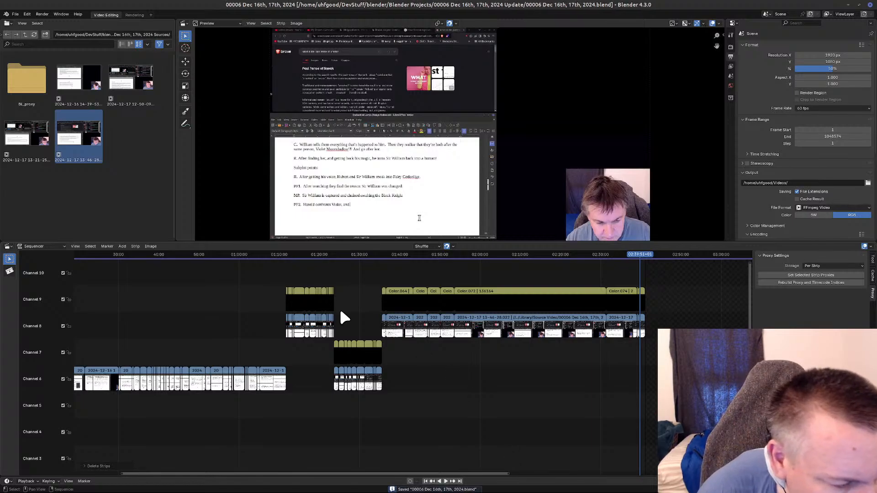
pyautogui.hotkey('ctrl', 'g')
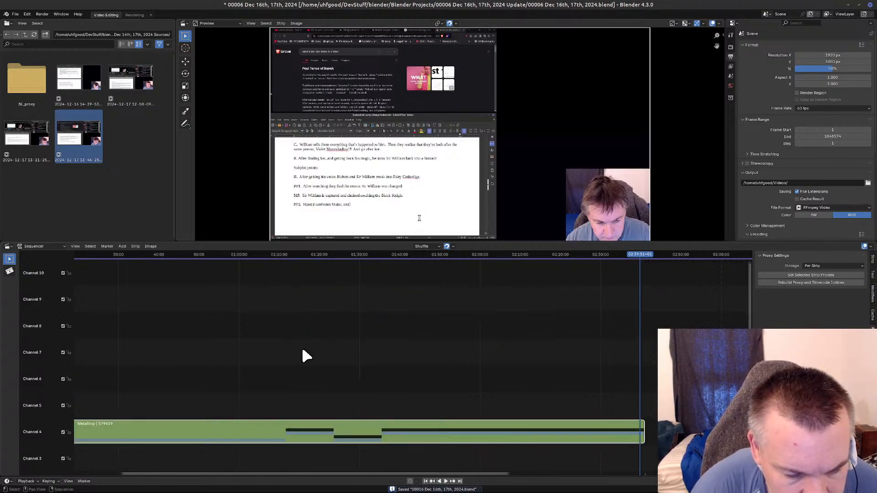
pyautogui.moveTo(300, 344); pyautogui.dragTo(463, 371, button='middle')
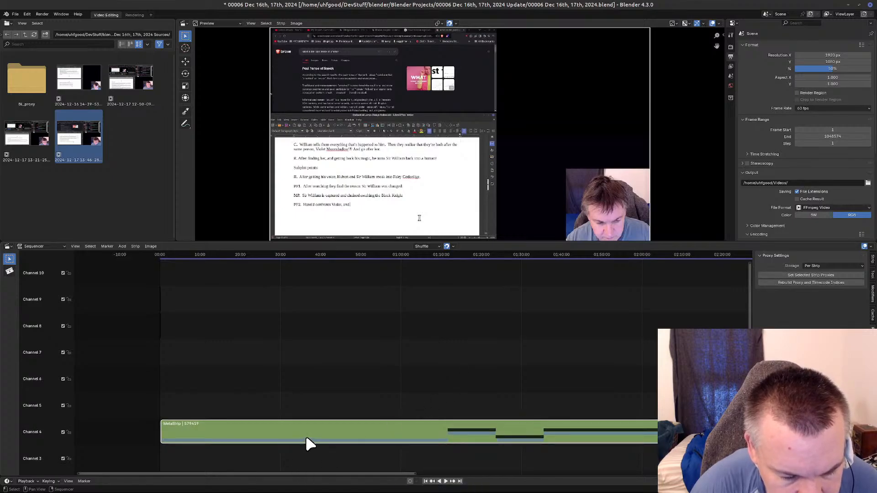
pyautogui.rightClick(284, 404)
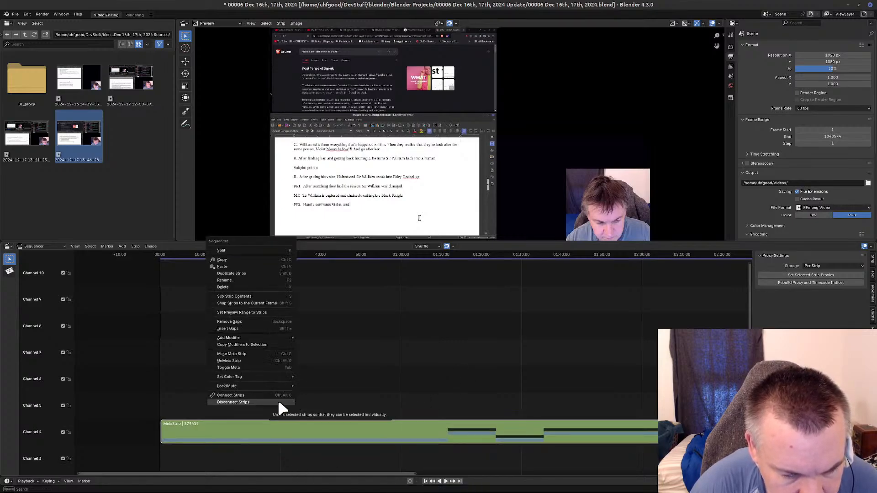
pyautogui.moveTo(275, 338)
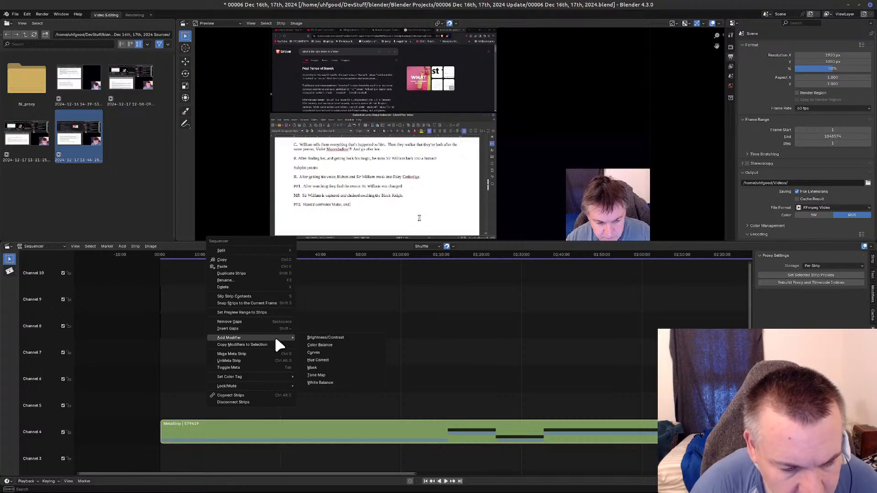
pyautogui.click(325, 337)
pyautogui.click(199, 426)
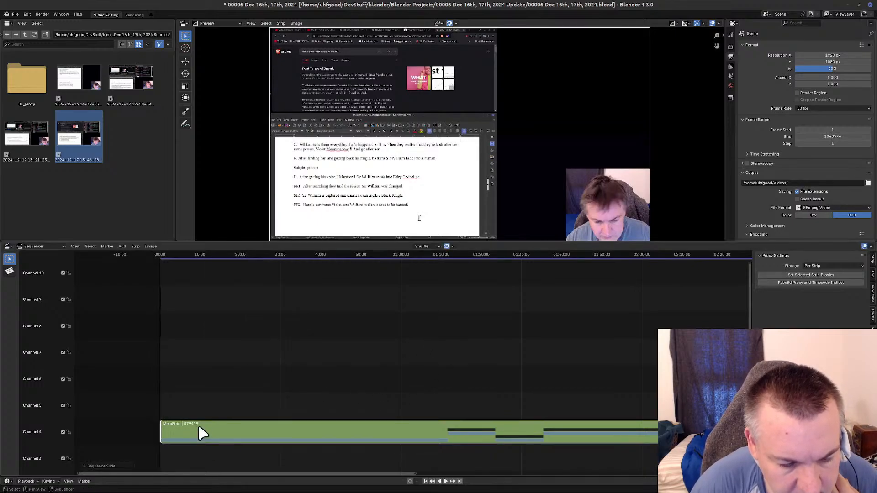
pyautogui.rightClick(210, 410)
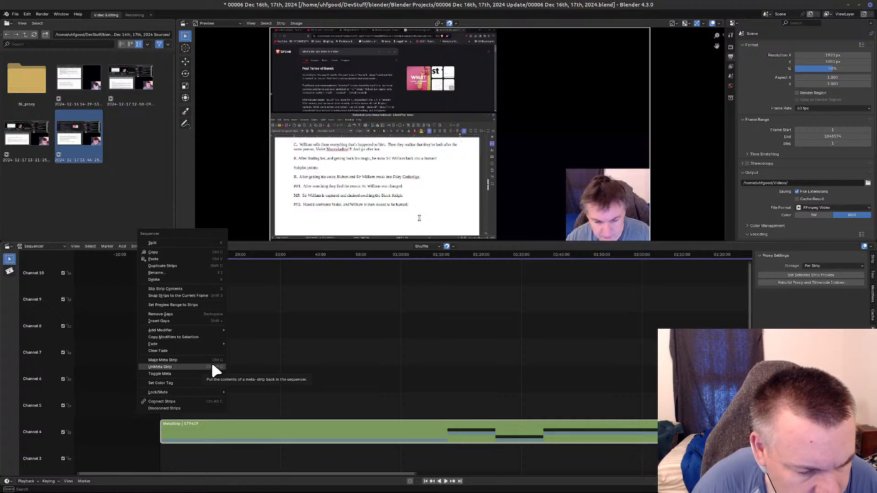
# Select the meta strip in channel 4 and add a Speed Control effect strip to it.
pyautogui.click(122, 246)
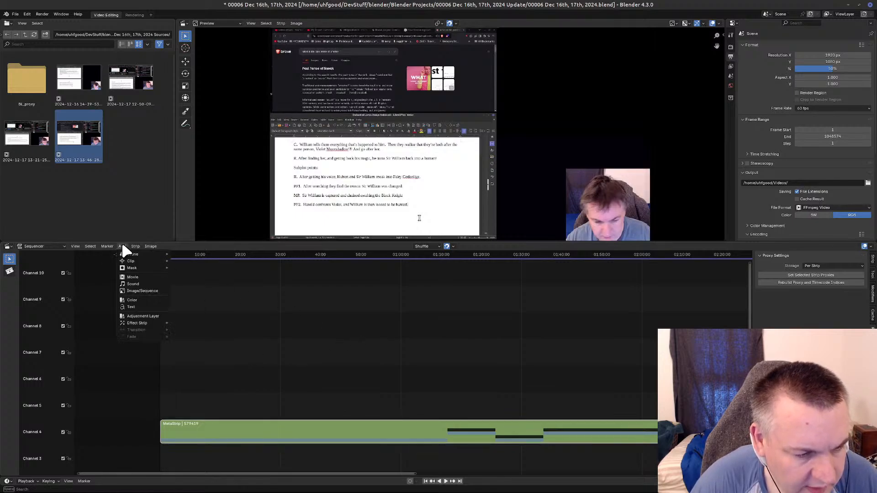
pyautogui.moveTo(155, 329)
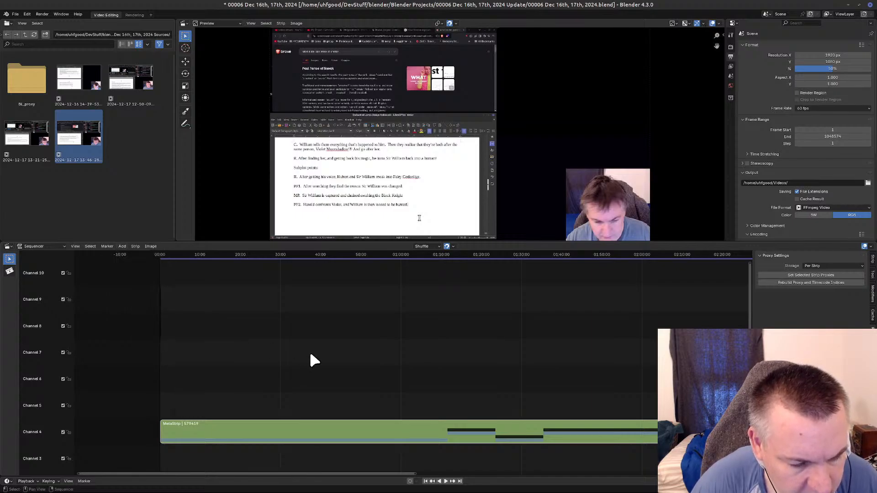
pyautogui.click(239, 434)
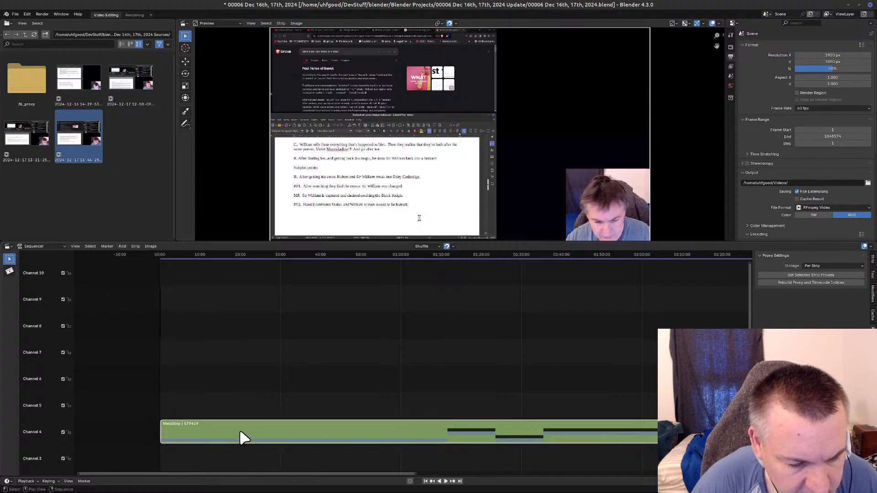
pyautogui.click(122, 247)
pyautogui.moveTo(145, 322)
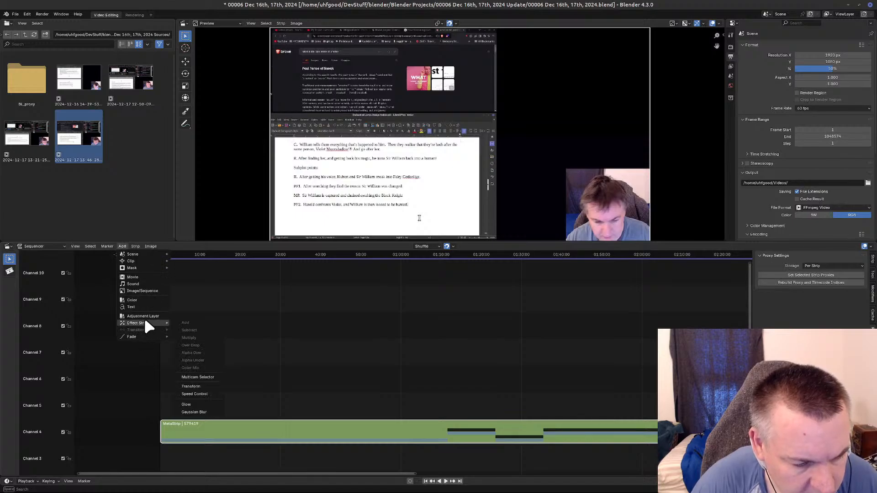
pyautogui.click(204, 394)
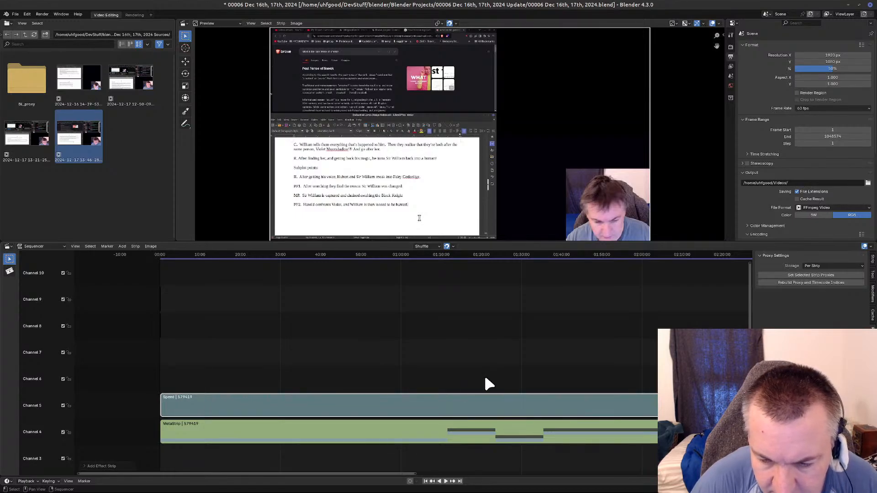
# Select the meta strip in channel 4 near its end and show its strip properties.
pyautogui.moveTo(506, 375); pyautogui.dragTo(347, 338, button='middle')
pyautogui.click(610, 389)
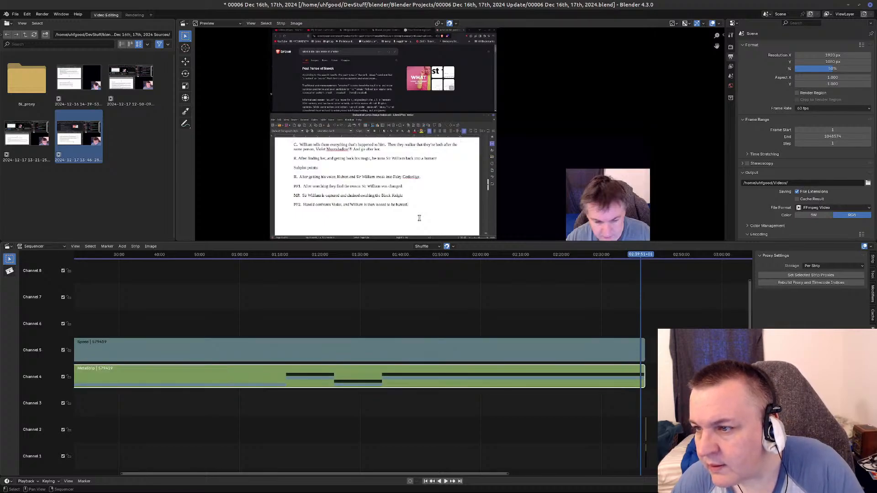
pyautogui.scroll(-3, 827, 226)
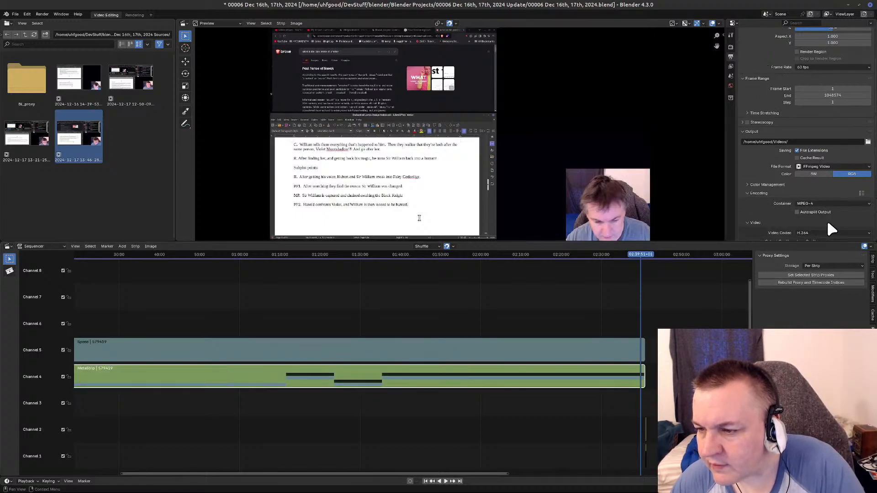
pyautogui.scroll(-7, 828, 226)
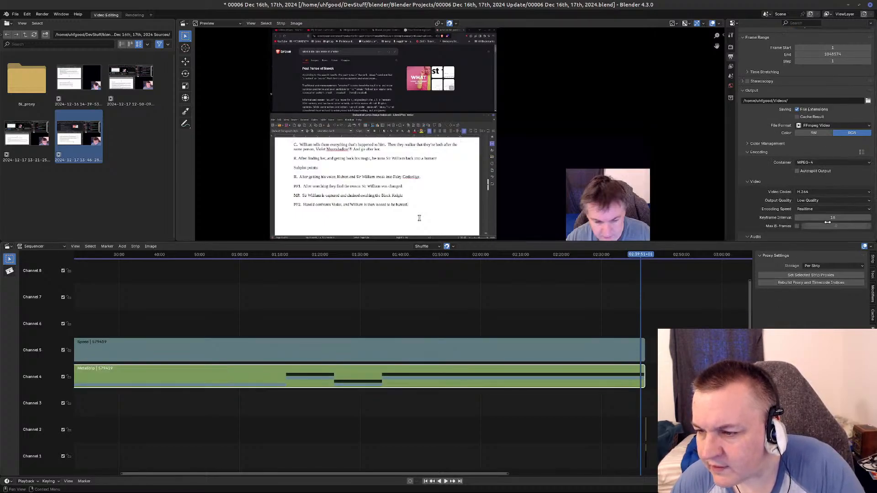
pyautogui.click(872, 258)
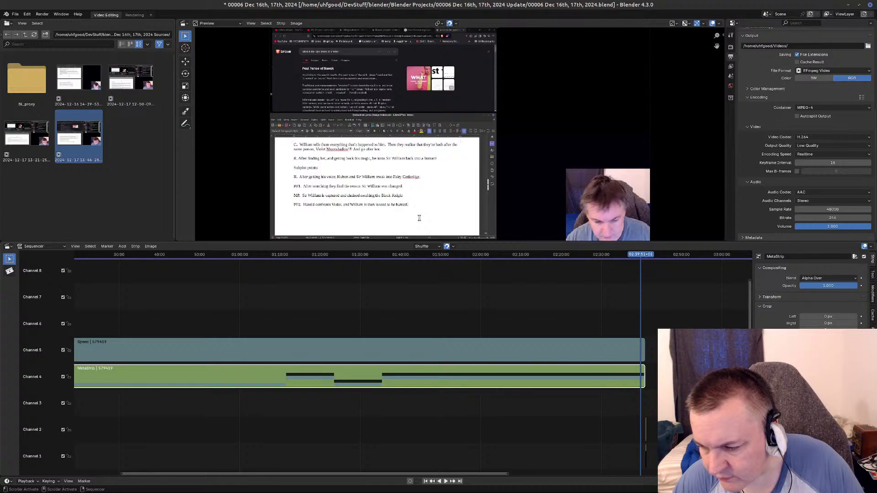
# Switch to the calculator, add 120 and 41, change the result to 160, and close the calculator.
pyautogui.moveTo(284, 491)
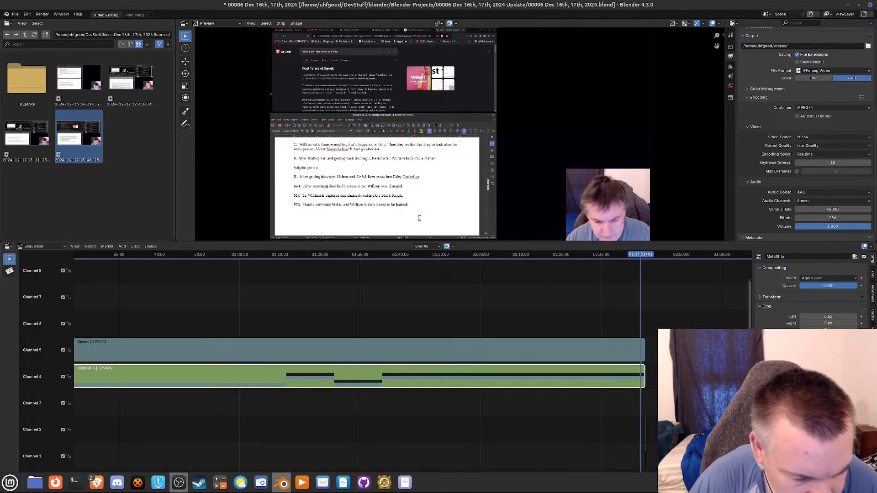
pyautogui.click(220, 483)
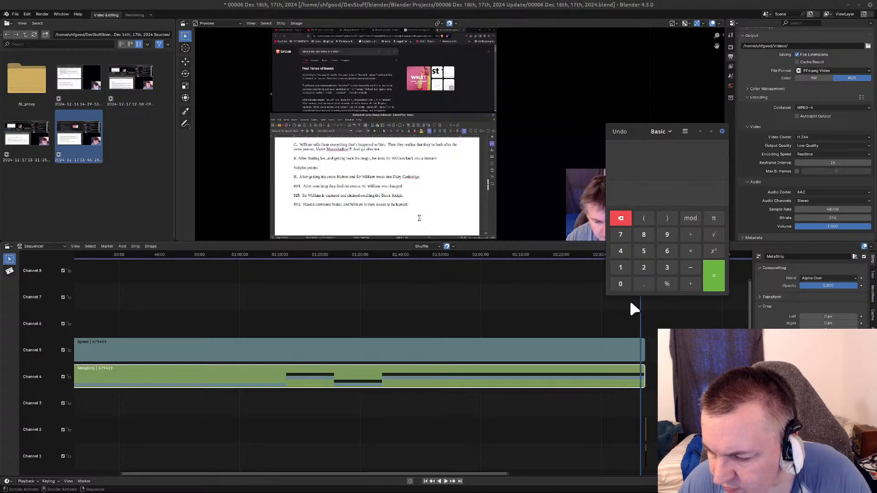
pyautogui.click(620, 268)
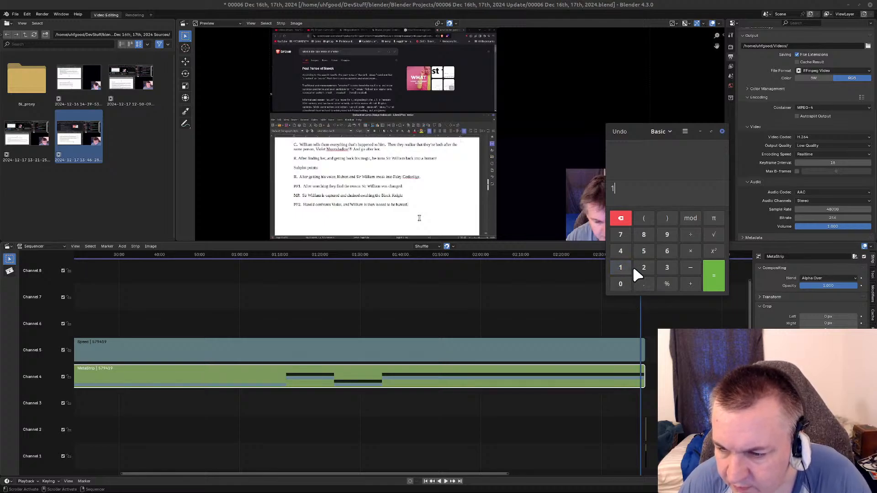
pyautogui.click(635, 267)
pyautogui.click(620, 284)
pyautogui.click(687, 279)
pyautogui.click(621, 249)
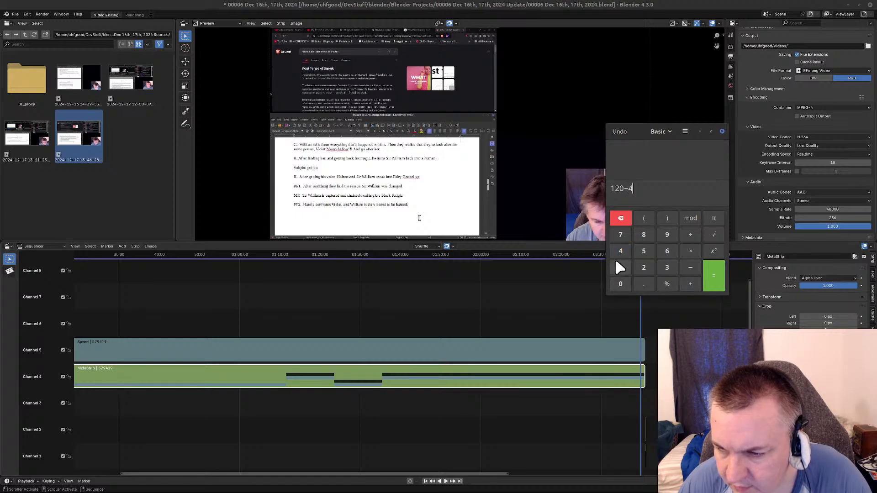
pyautogui.click(619, 267)
pyautogui.click(715, 277)
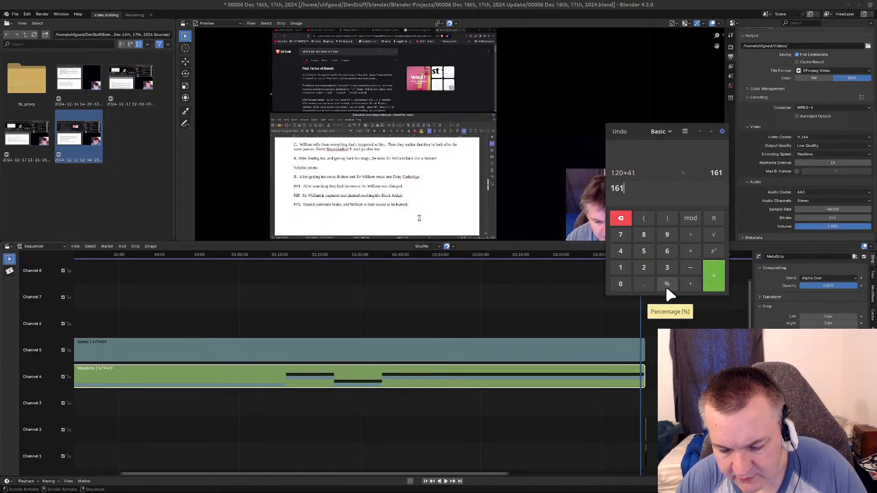
pyautogui.press('BackSpace')
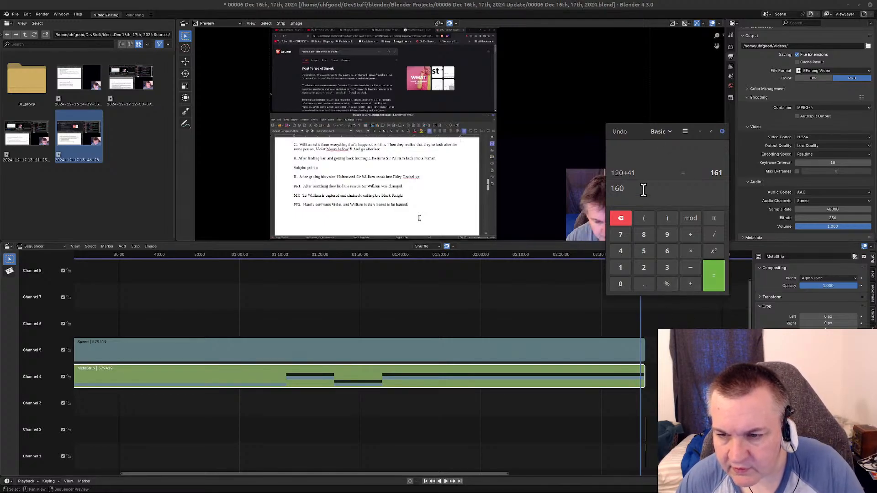
pyautogui.write('0')
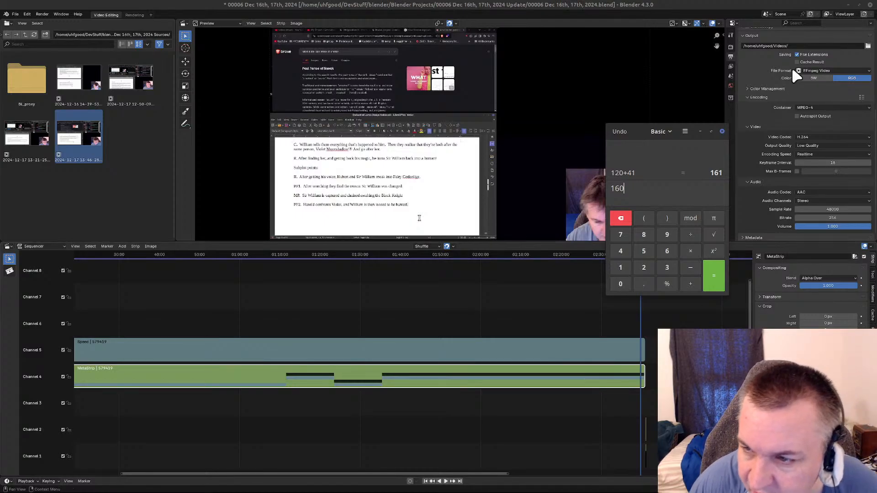
pyautogui.click(722, 131)
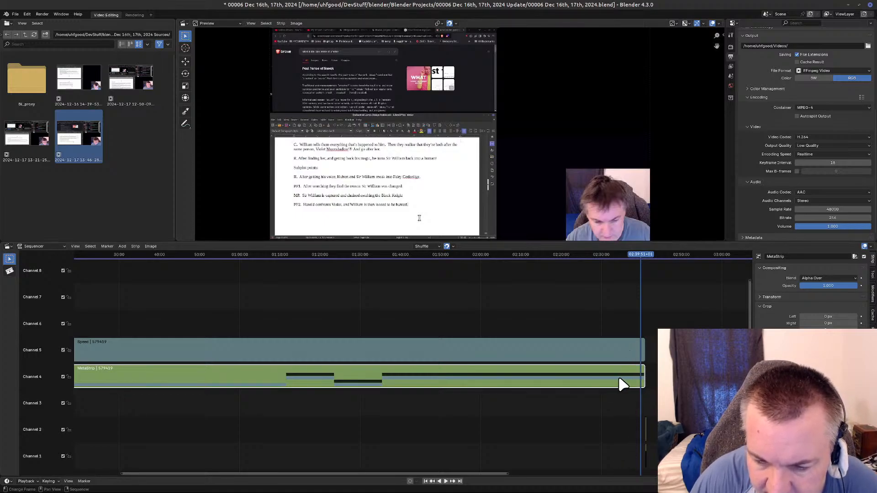
# Shorten the meta strip in channel 4 from its right end to a length of about 8 minutes.
pyautogui.click(642, 372)
pyautogui.moveTo(642, 373); pyautogui.dragTo(171, 384)
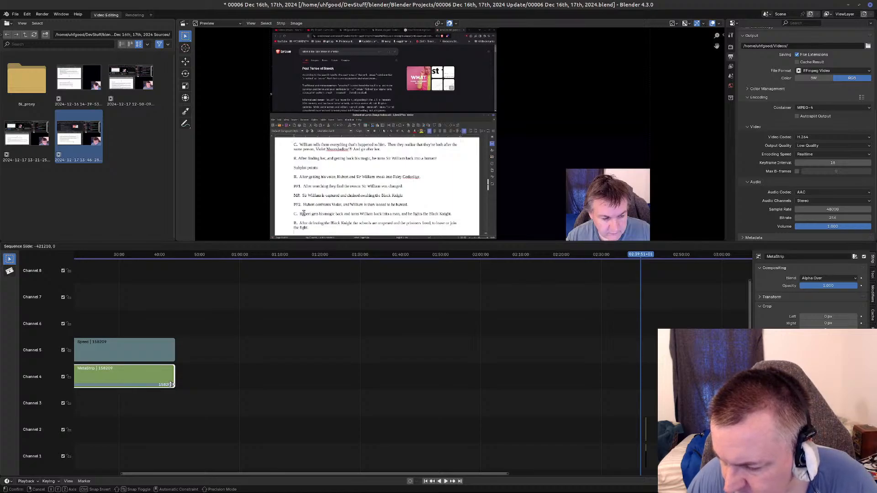
pyautogui.moveTo(171, 385); pyautogui.dragTo(171, 384)
pyautogui.moveTo(134, 444); pyautogui.dragTo(462, 449, button='middle')
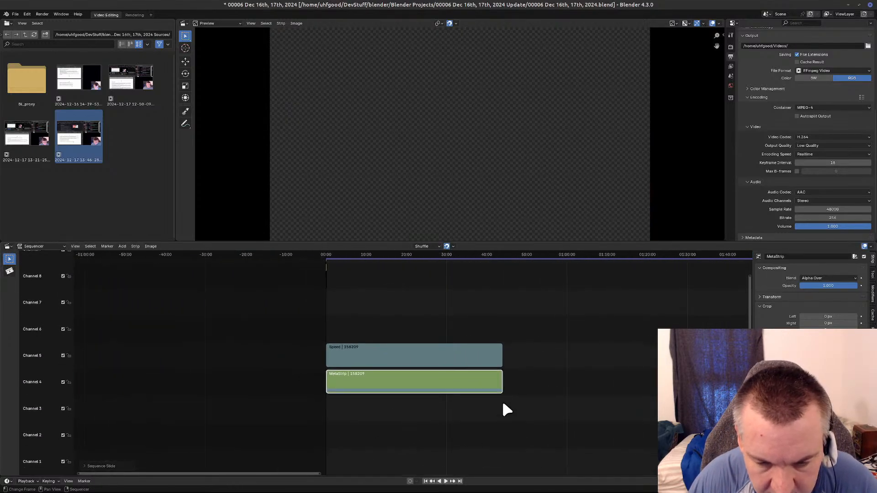
pyautogui.moveTo(501, 377); pyautogui.dragTo(356, 378)
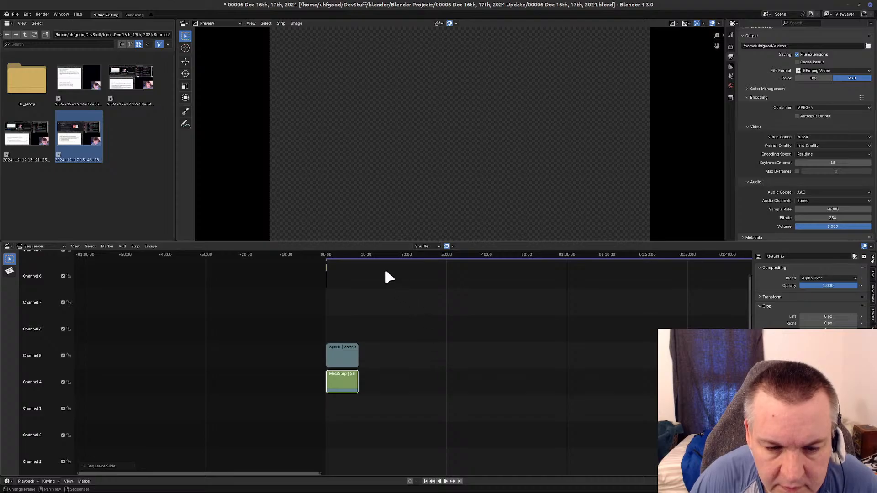
# Remove the timeline gap after the shortened meta strip, with the playhead at about 12:04, and save the project.
pyautogui.click(373, 254)
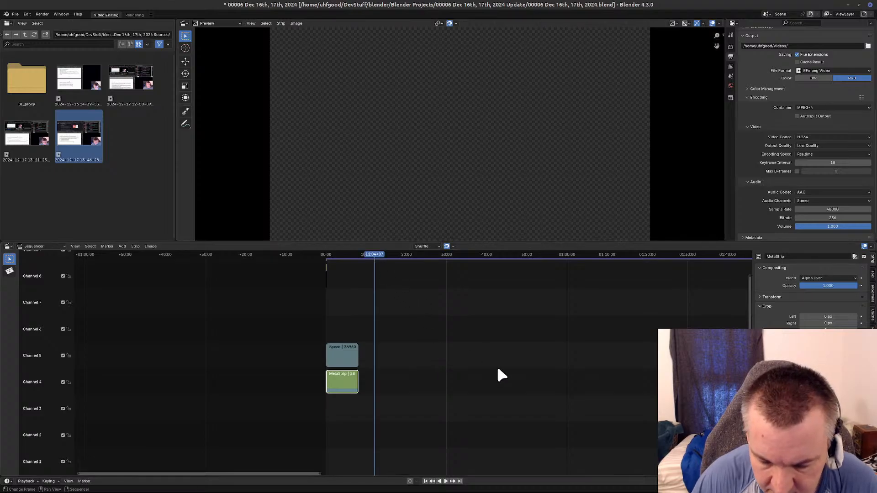
pyautogui.press('BackSpace')
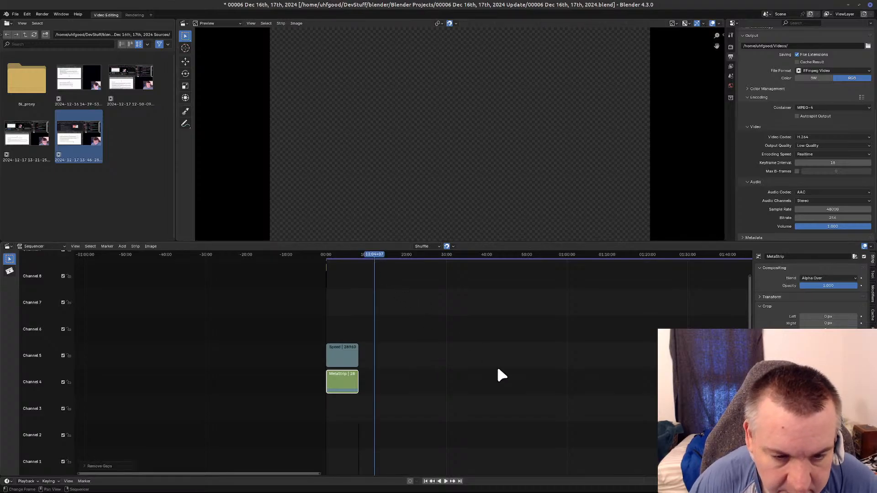
pyautogui.moveTo(433, 386); pyautogui.dragTo(464, 352, button='middle')
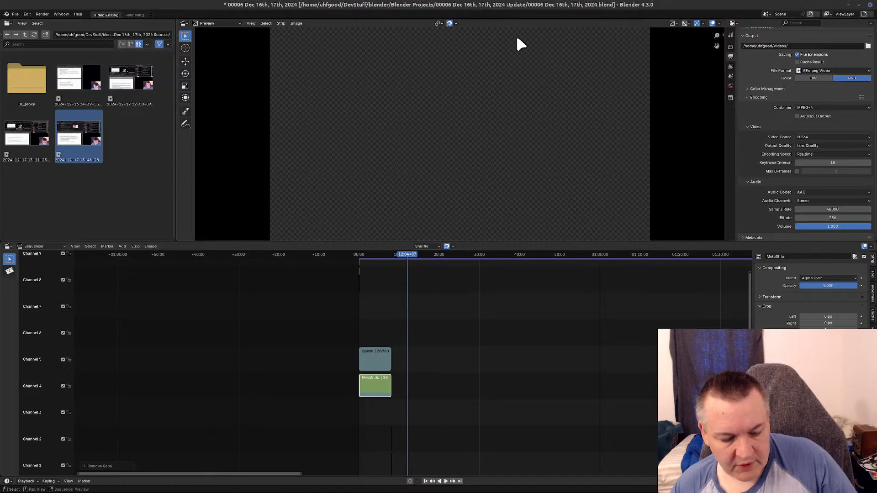
pyautogui.hotkey('ctrl', 's')
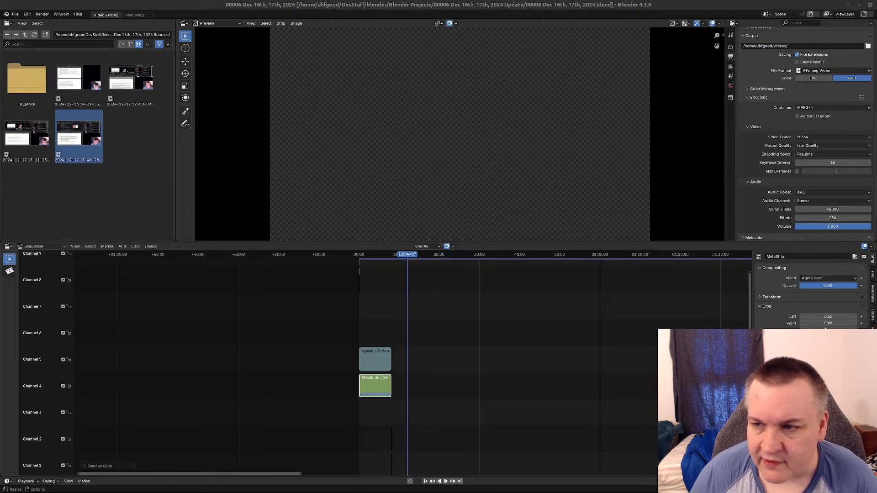
# Open the recent project template.blend.
pyautogui.click(15, 14)
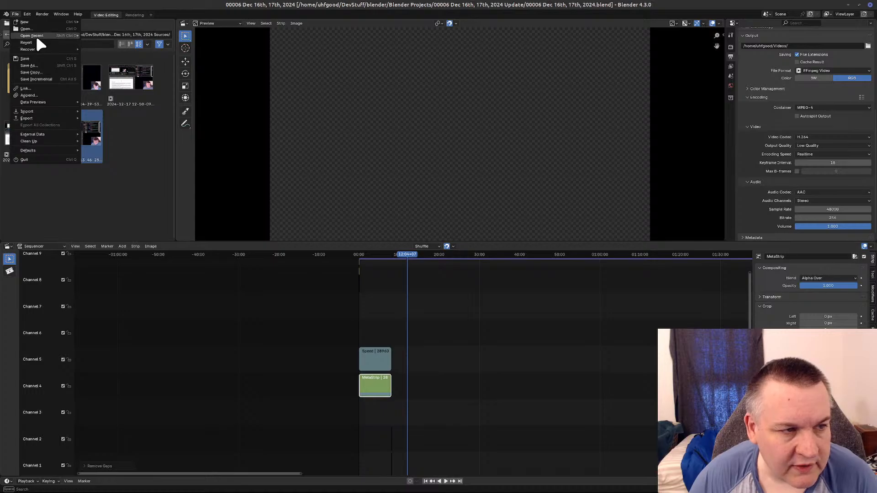
pyautogui.moveTo(34, 35)
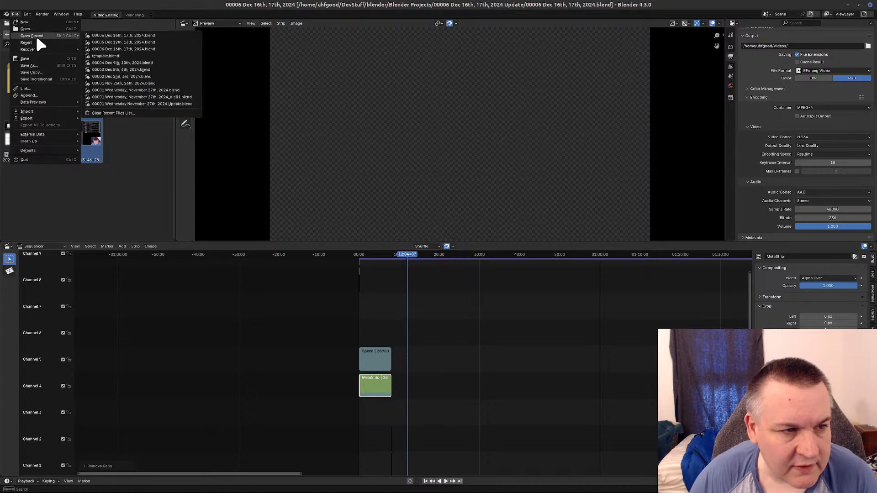
pyautogui.click(158, 54)
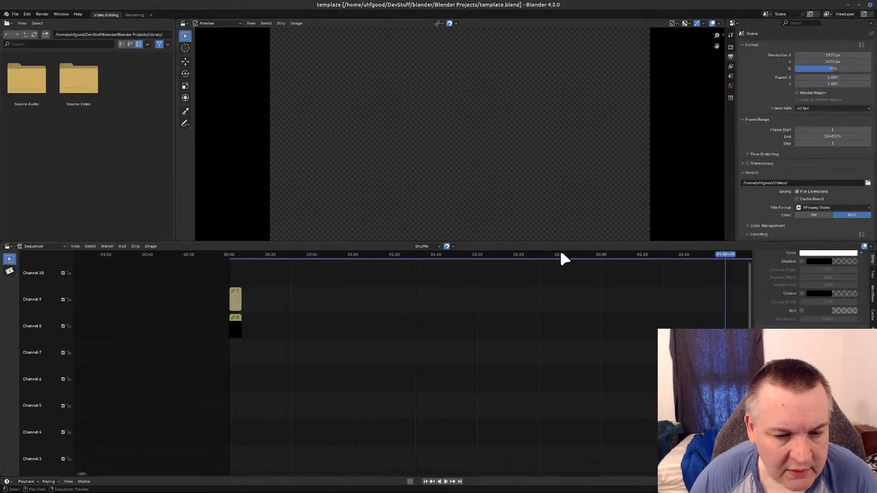
# Switch to the file manager and browse to the DevStuff/blender/Blender Projects/Library/Source Video folder.
pyautogui.moveTo(178, 492)
pyautogui.click(35, 488)
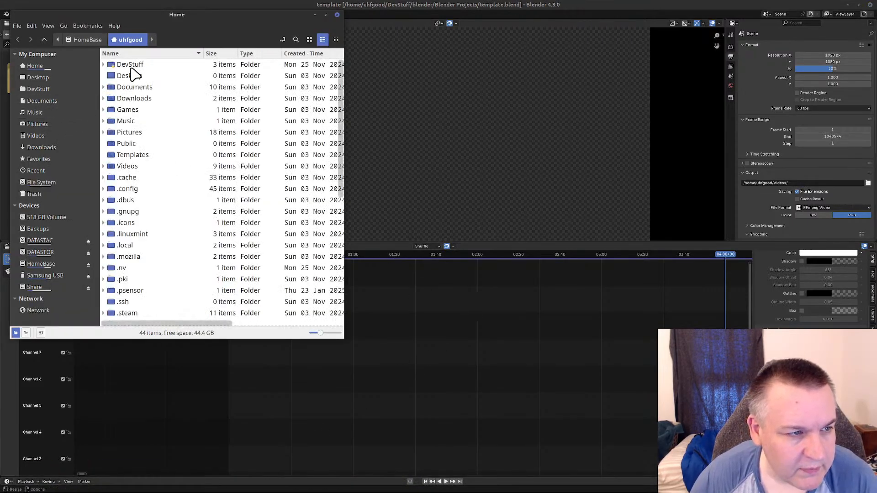
pyautogui.click(32, 88)
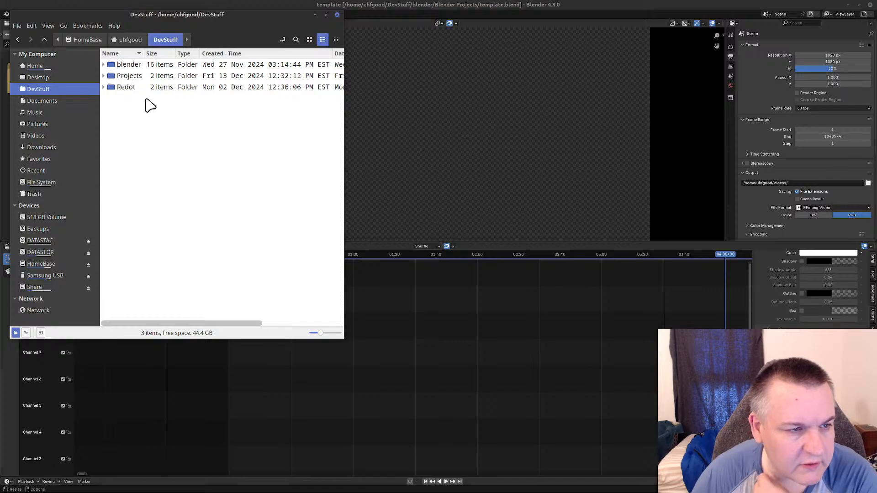
pyautogui.doubleClick(128, 67)
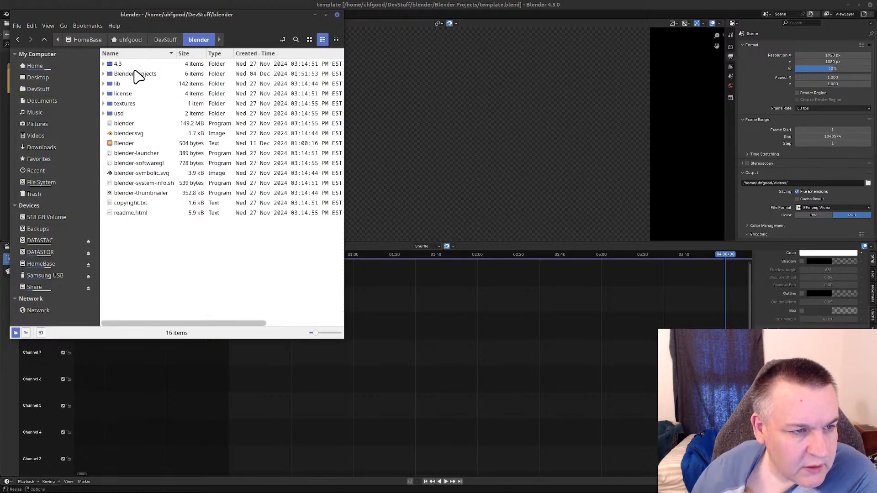
pyautogui.doubleClick(136, 74)
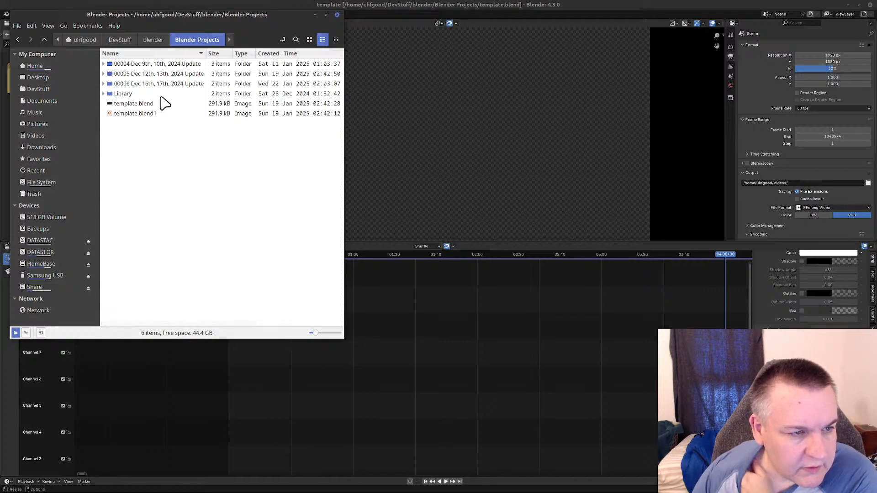
pyautogui.doubleClick(131, 94)
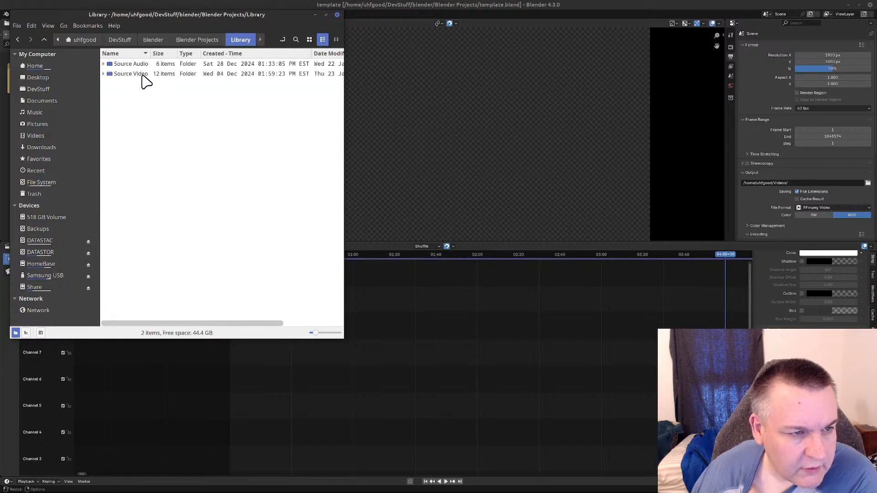
pyautogui.doubleClick(142, 75)
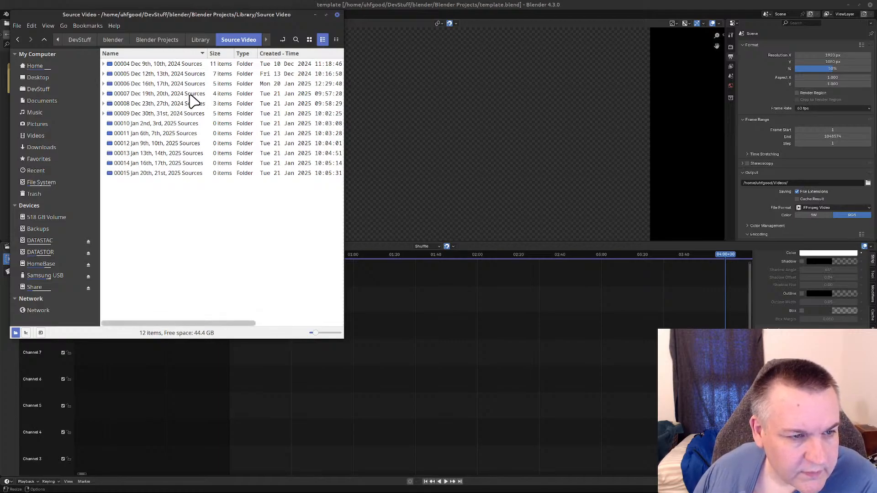
# Copy the name of the folder "00007 Dec 19th, 20th, 2024 Sources" without changing it.
pyautogui.click(191, 97)
pyautogui.rightClick(190, 97)
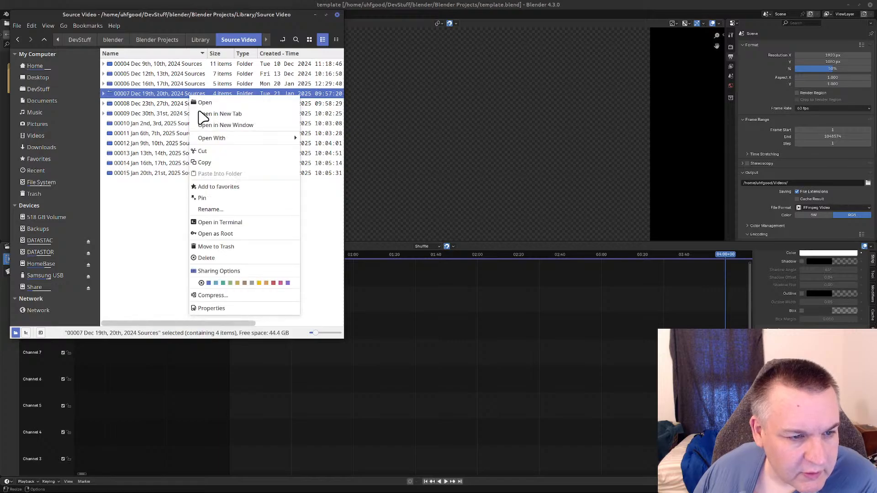
pyautogui.click(242, 210)
pyautogui.hotkey('ctrl', 'c')
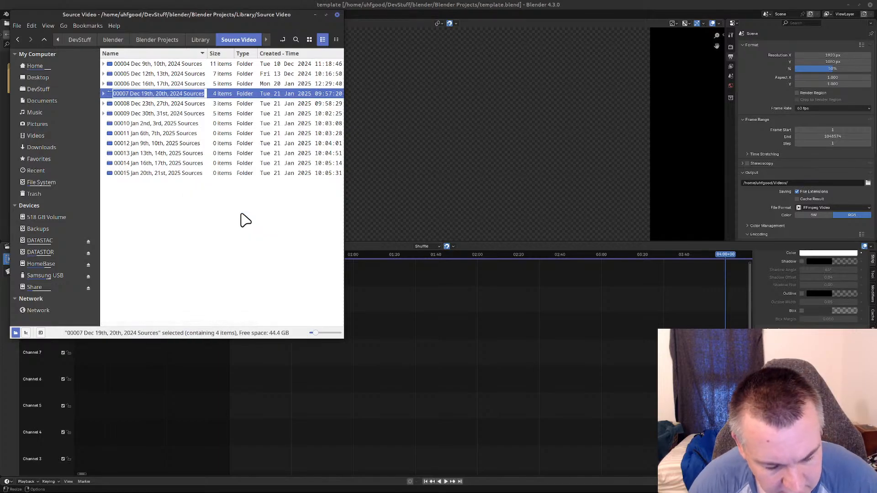
pyautogui.click(245, 221)
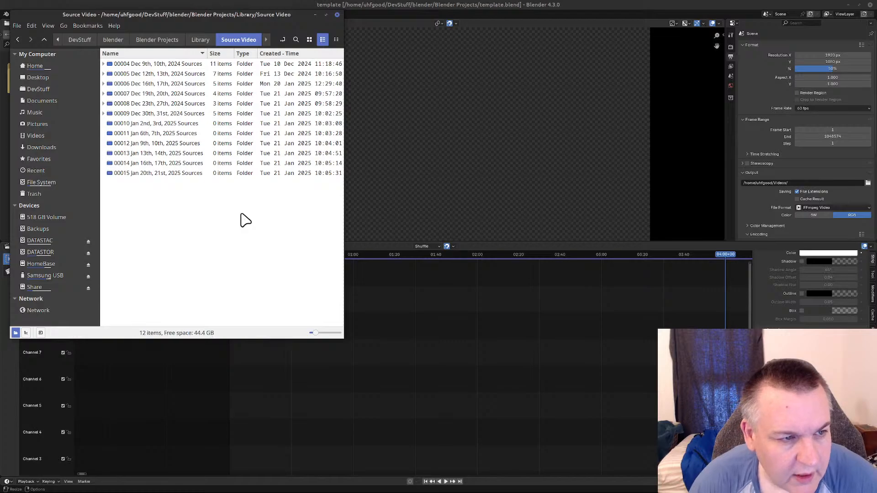
# Create a folder named "00007 Dec 19th, 20th, 2024 Update" in Blender Projects, reusing the copied name.
pyautogui.click(160, 41)
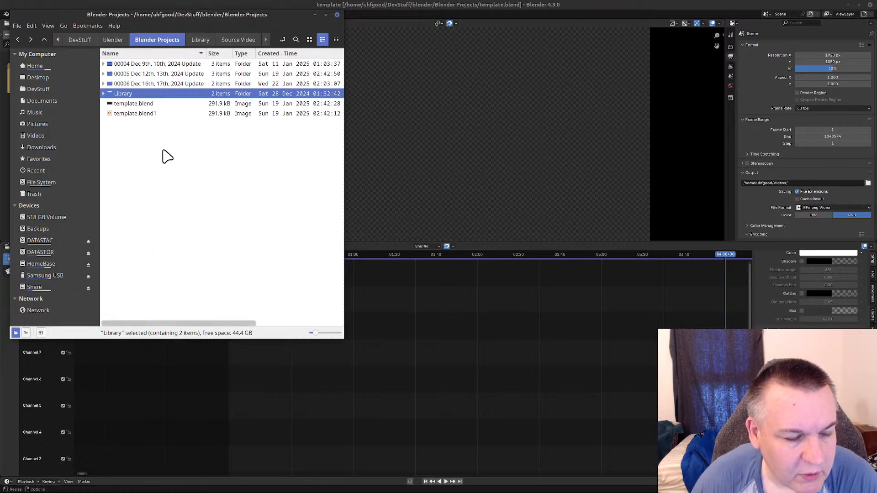
pyautogui.rightClick(163, 150)
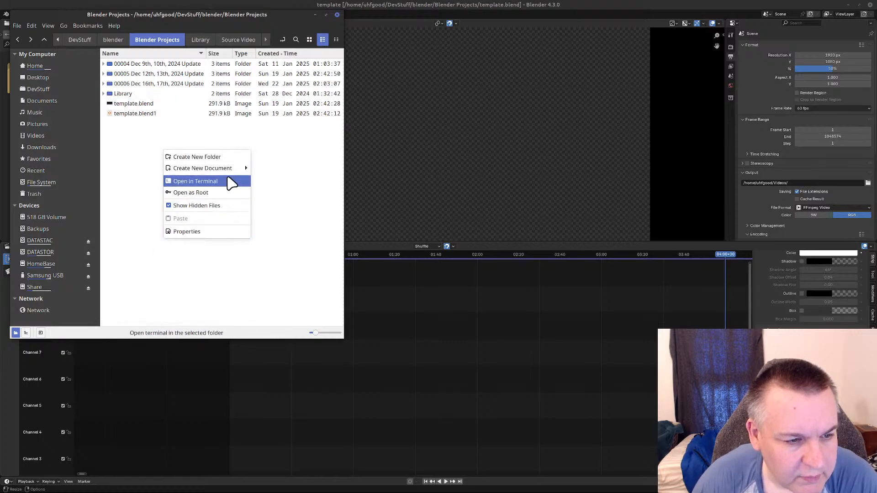
pyautogui.click(224, 157)
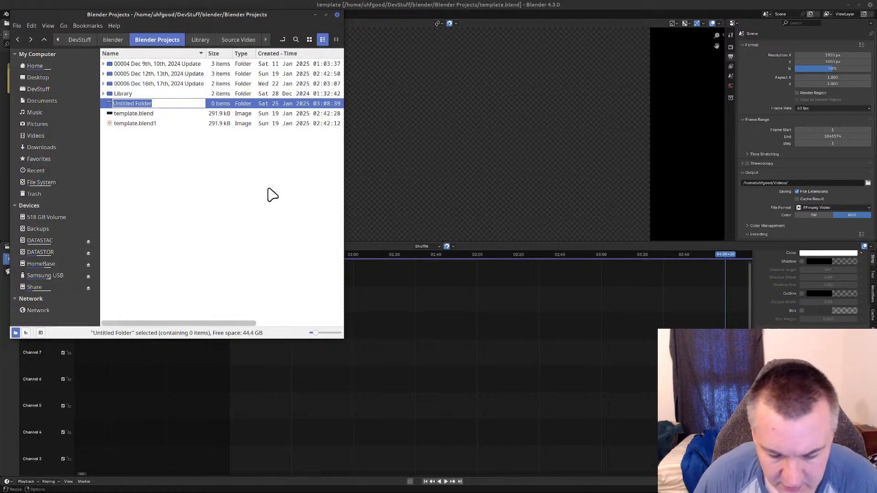
pyautogui.hotkey('ctrl', 'v')
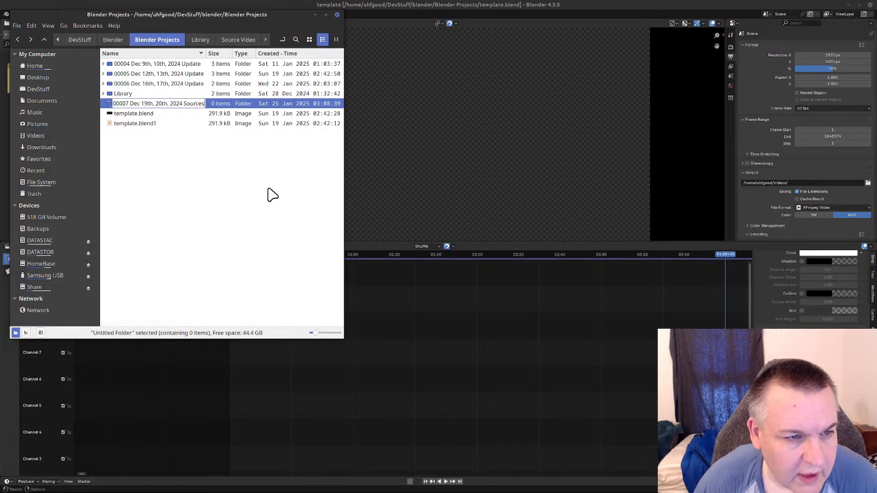
pyautogui.press('BackSpace')
pyautogui.press('BackSpace')
pyautogui.press('BackSpace')
pyautogui.press('BackSpace')
pyautogui.press('BackSpace')
pyautogui.press('BackSpace')
pyautogui.press('BackSpace')
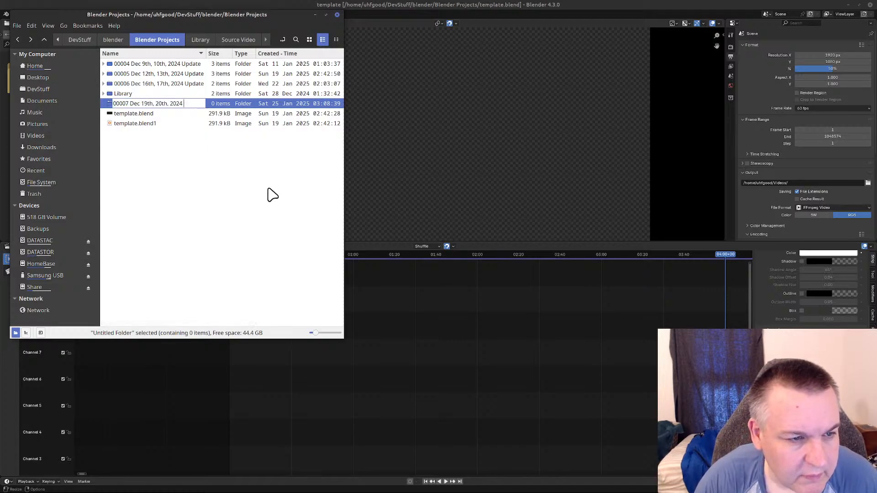
pyautogui.write('Update')
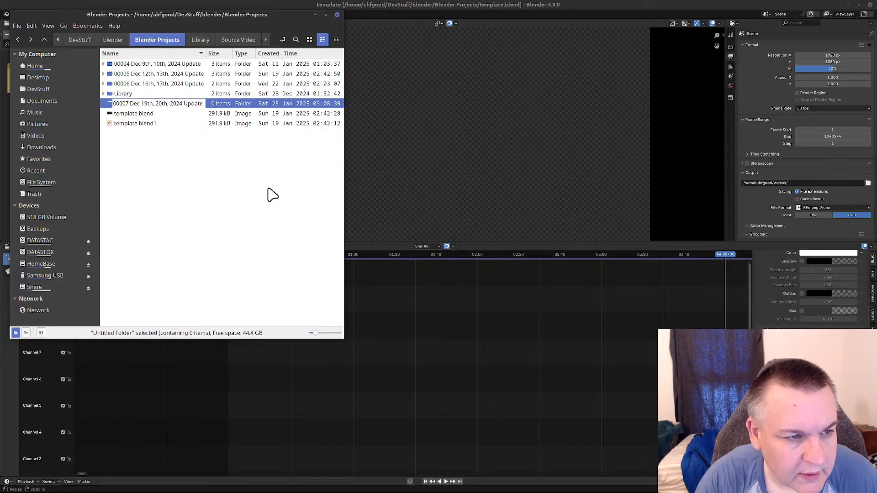
pyautogui.press('Return')
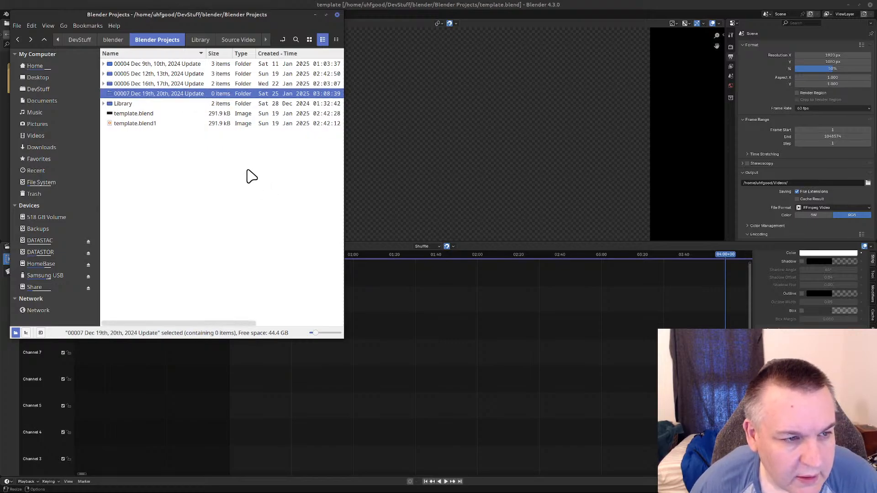
# Switch to Blender and save the template project as "00007 Dec 19th, 20th, 2024.blend" in the "00007 Dec 19th, 20th, 2024 Update" folder.
pyautogui.click(438, 4)
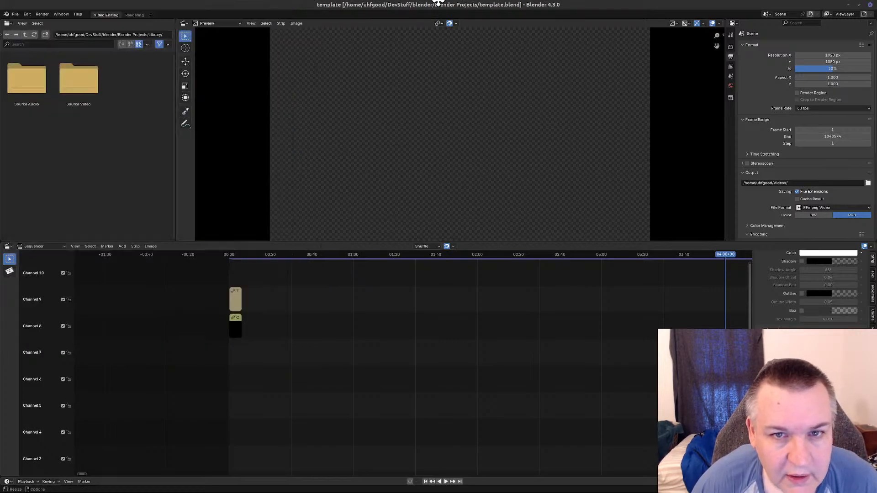
pyautogui.click(15, 13)
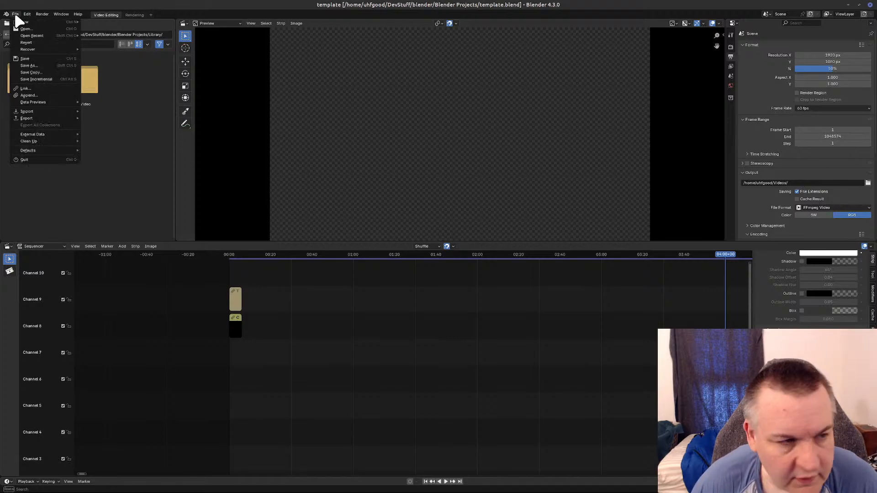
pyautogui.click(32, 66)
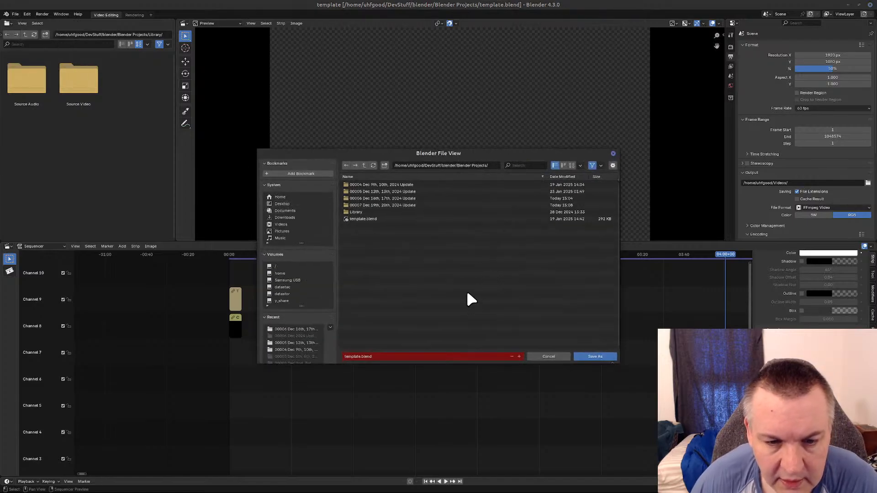
pyautogui.doubleClick(399, 205)
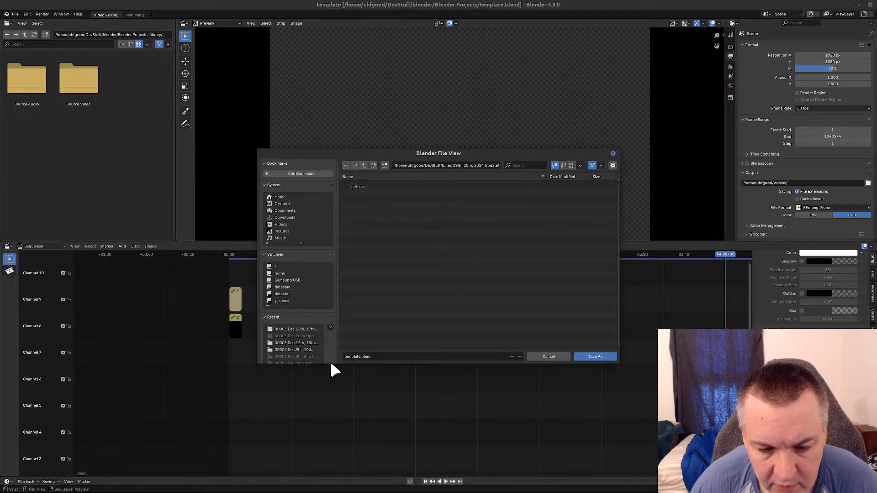
pyautogui.hotkey('shift', 'Home')
pyautogui.click(352, 356)
pyautogui.moveTo(359, 355); pyautogui.dragTo(322, 362)
pyautogui.hotkey('ctrl', 'v')
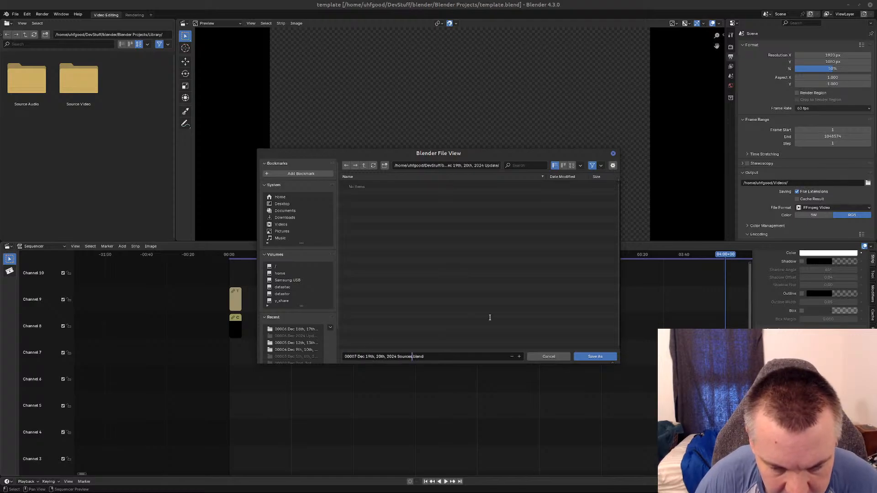
pyautogui.press('BackSpace')
pyautogui.press('BackSpace')
pyautogui.press('BackSpace')
pyautogui.press('BackSpace')
pyautogui.press('BackSpace')
pyautogui.press('BackSpace')
pyautogui.press('BackSpace')
pyautogui.press('BackSpace')
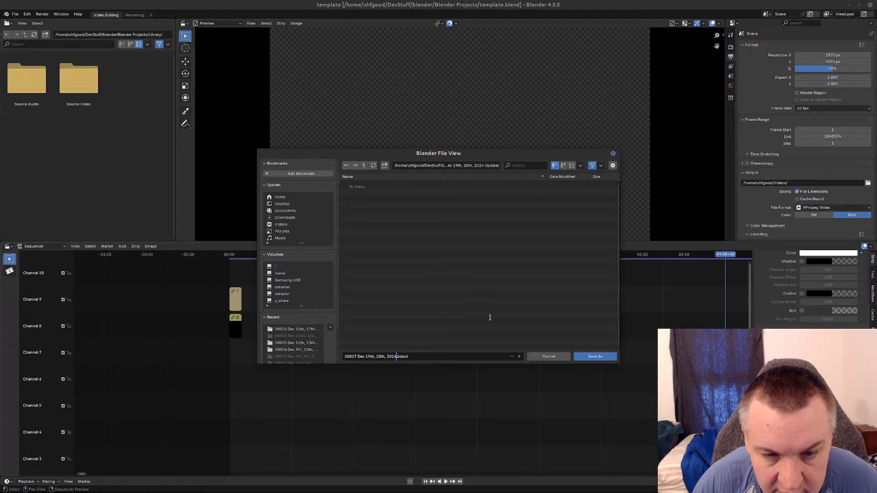
pyautogui.click(593, 357)
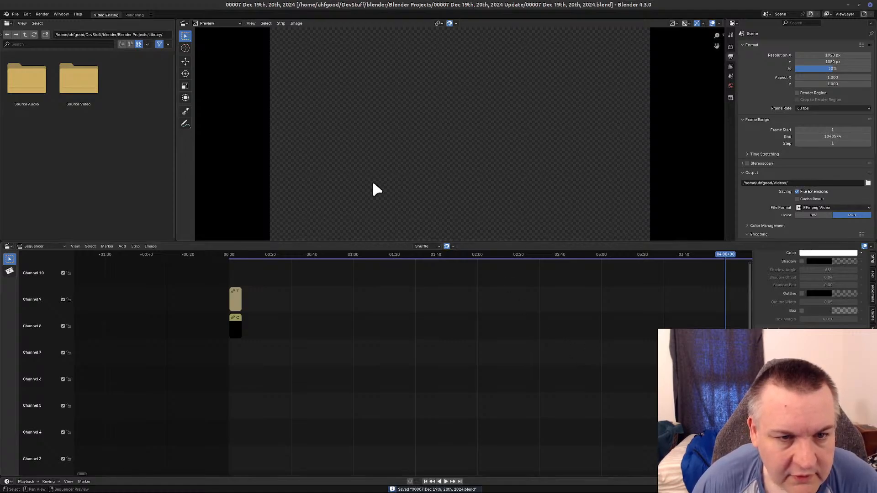
# Show the contents of Source Video/00007 Dec 19th, 20th, 2024 Sources in the project's file browser.
pyautogui.click(83, 89)
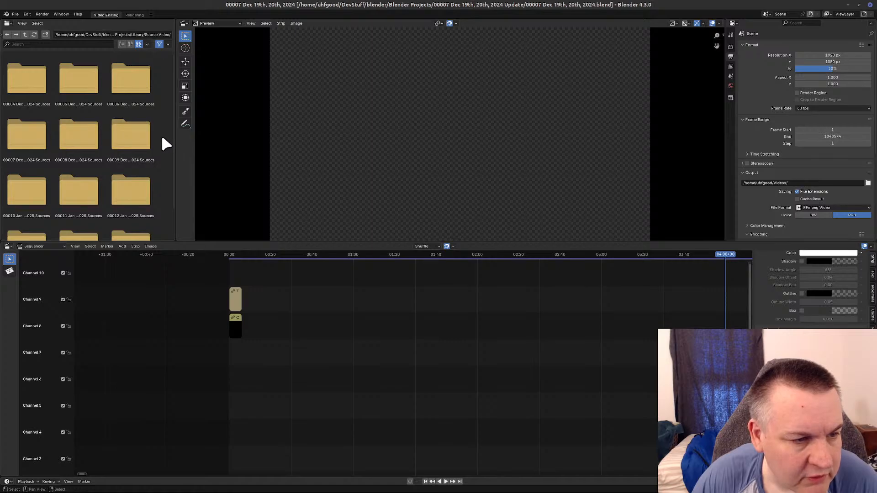
pyautogui.click(20, 137)
pyautogui.click(20, 137)
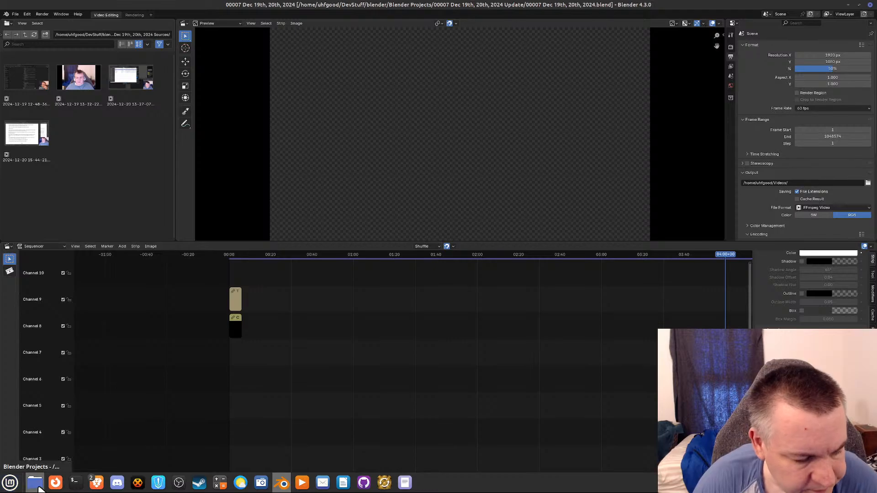
# Switch to the file manager and open Library/Source Video/00007 Dec 19th, 20th, 2024 Sources.
pyautogui.click(37, 483)
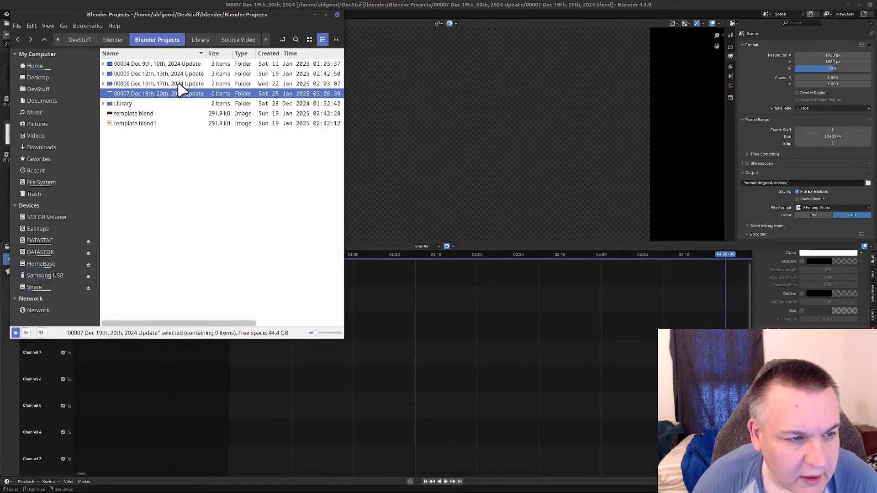
pyautogui.doubleClick(123, 105)
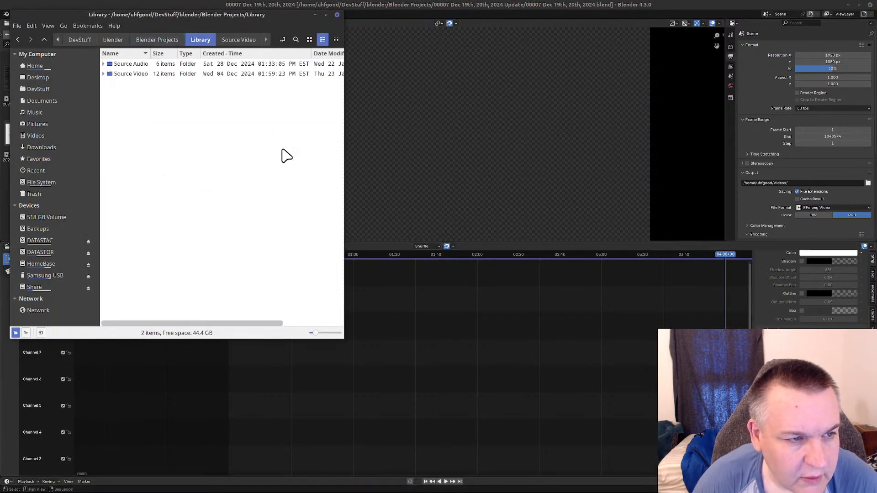
pyautogui.doubleClick(137, 74)
pyautogui.doubleClick(152, 93)
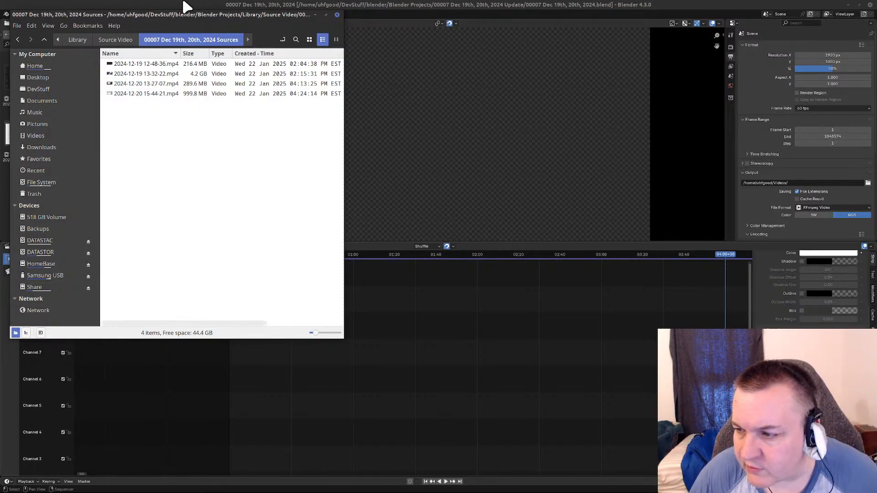
pyautogui.rightClick(139, 65)
pyautogui.moveTo(191, 86)
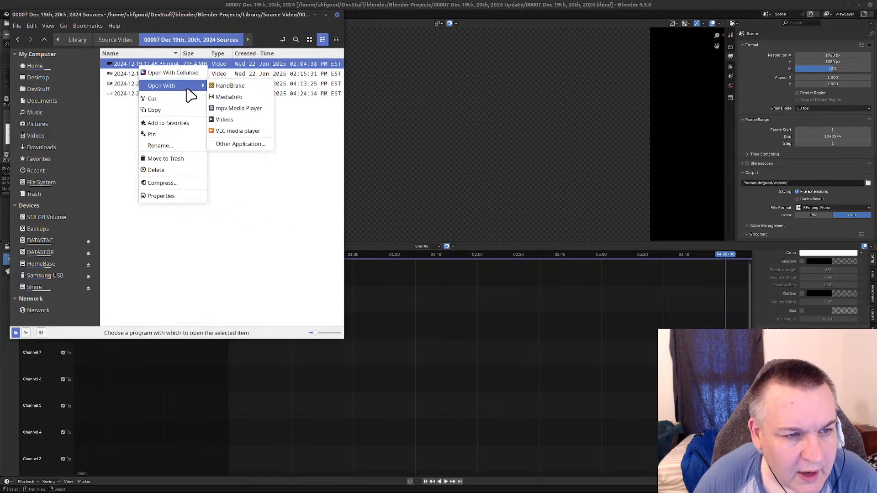
pyautogui.click(239, 134)
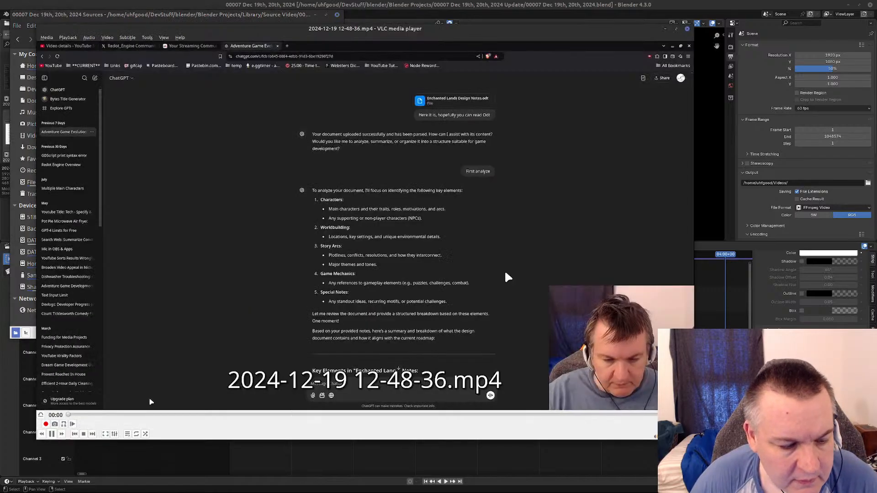
pyautogui.click(51, 433)
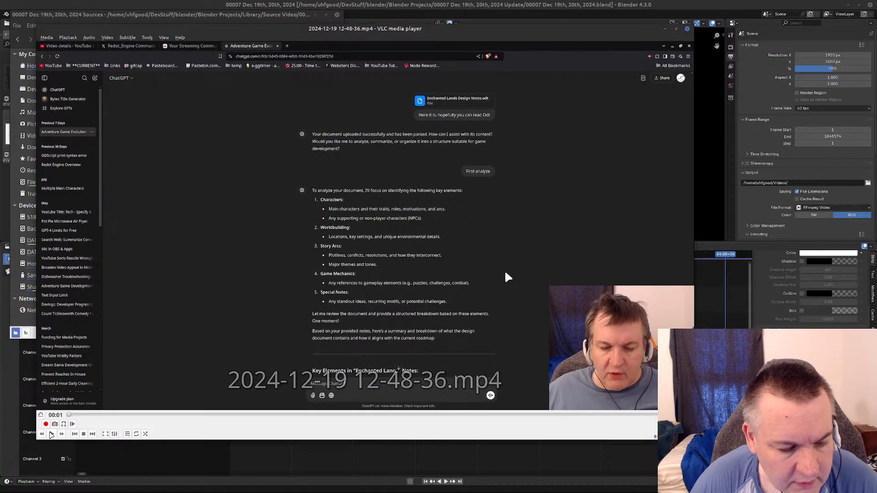
pyautogui.click(51, 434)
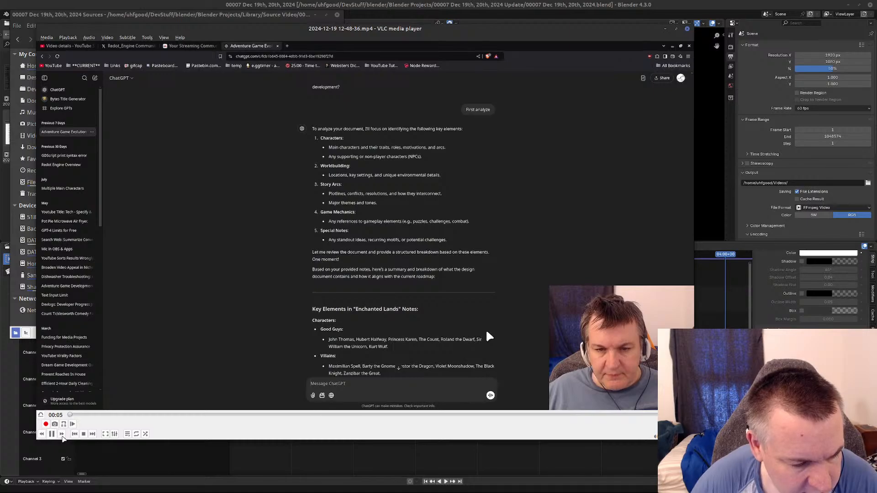
pyautogui.click(62, 434)
pyautogui.click(62, 434)
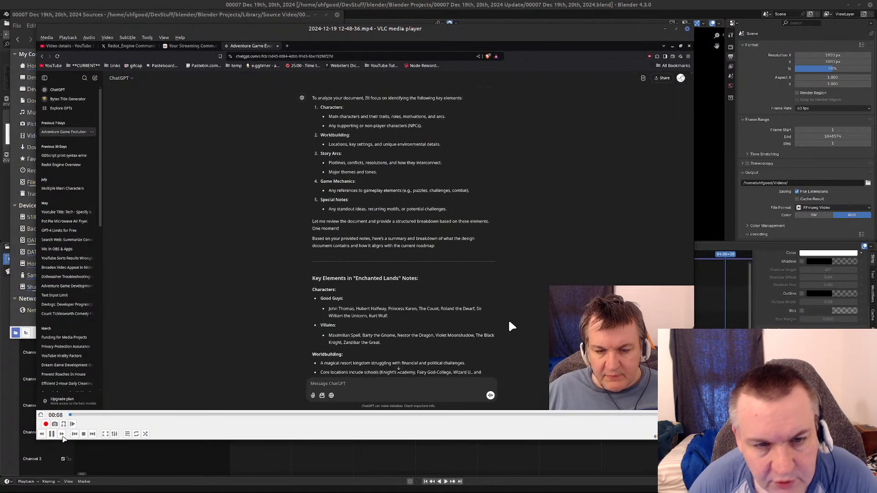
pyautogui.click(62, 434)
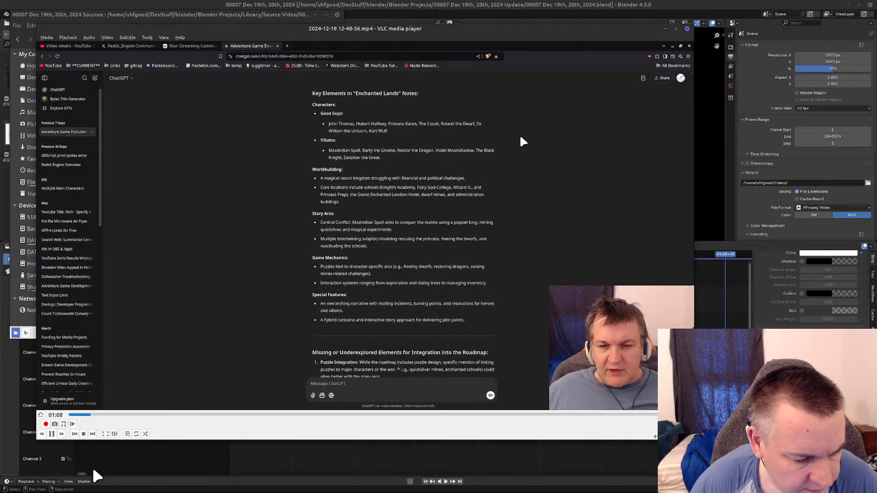
pyautogui.click(42, 434)
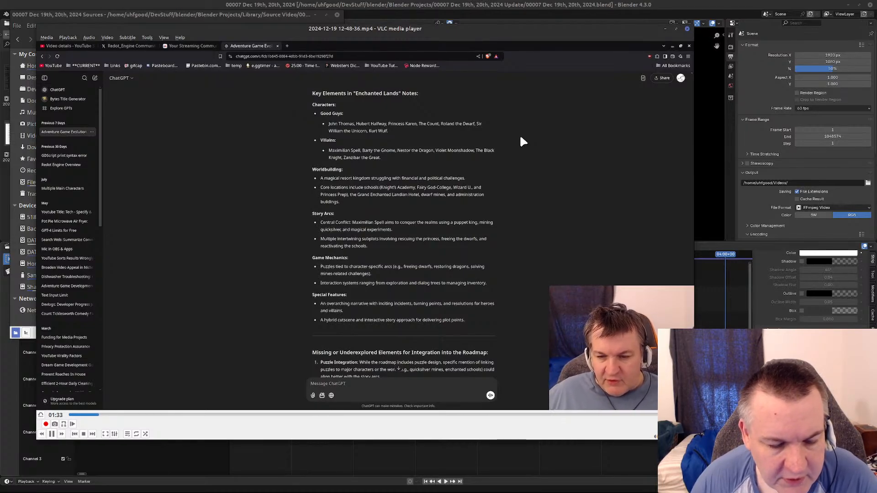
# Skim the ChatGPT "Enchanted Lands" discussion in the recording by jumping forward in short skips to about 06:37.
pyautogui.press('Right')
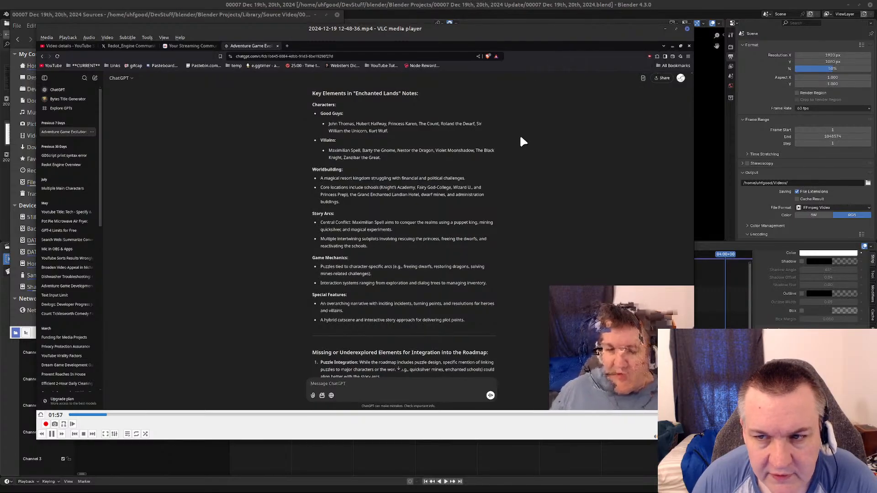
pyautogui.press('Right')
pyautogui.press('Right')
pyautogui.press('Right')
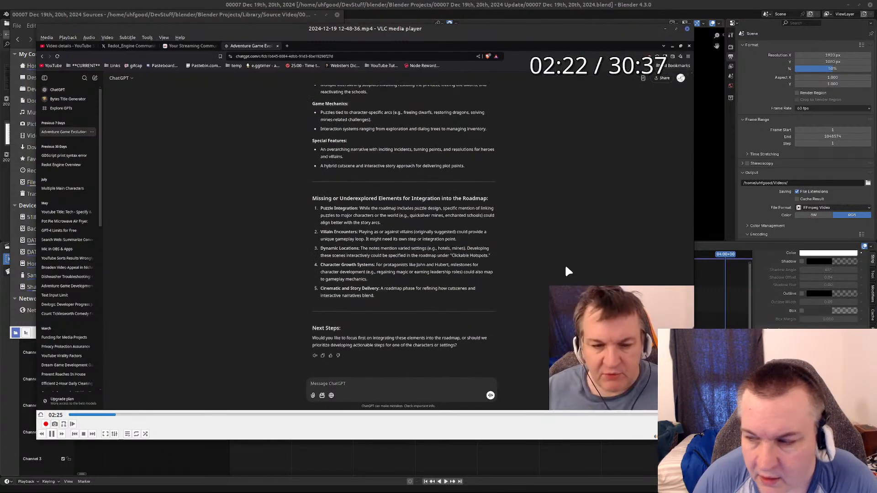
pyautogui.press('Right')
pyautogui.press('Right')
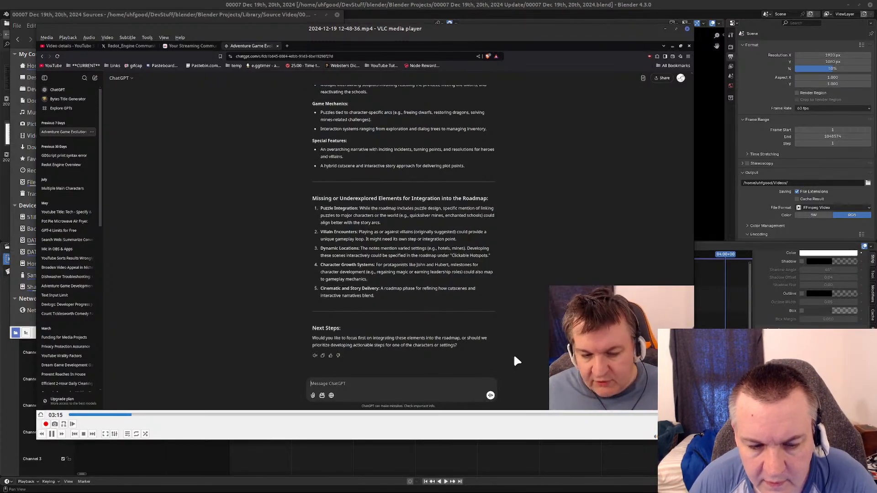
pyautogui.press('Right')
pyautogui.press('Right')
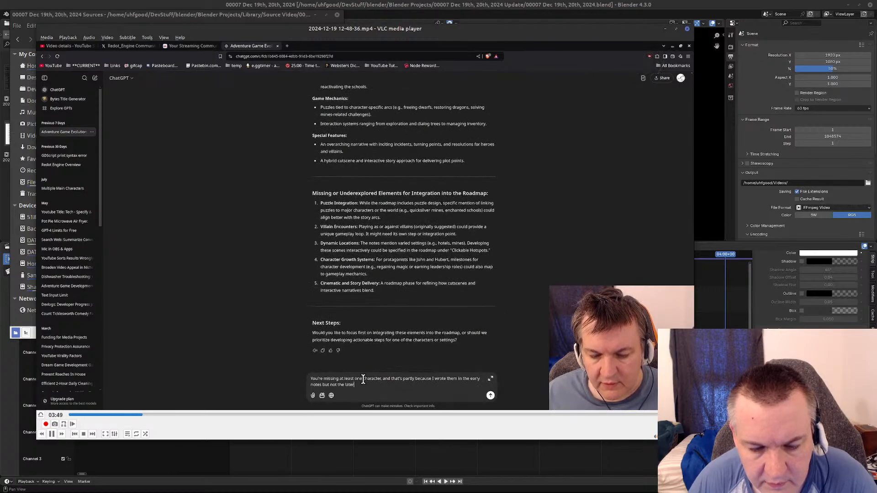
pyautogui.press('Right')
pyautogui.press('Right')
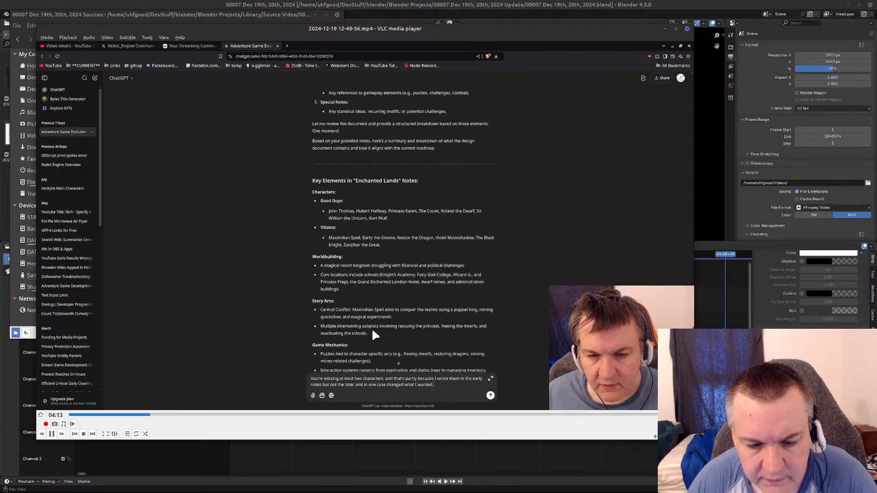
pyautogui.press('Right')
pyautogui.press('Right')
pyautogui.press('Right')
pyautogui.press('Right')
pyautogui.press('Right')
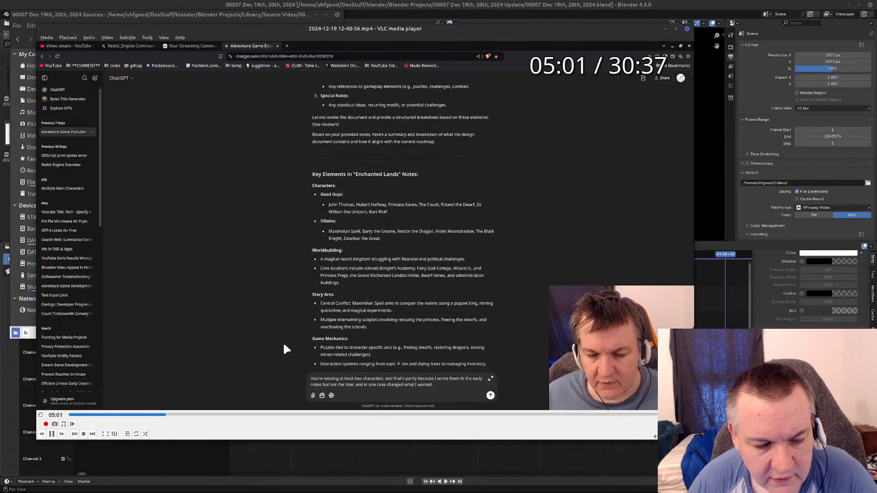
pyautogui.press('Right')
pyautogui.press('Right')
pyautogui.press('Right')
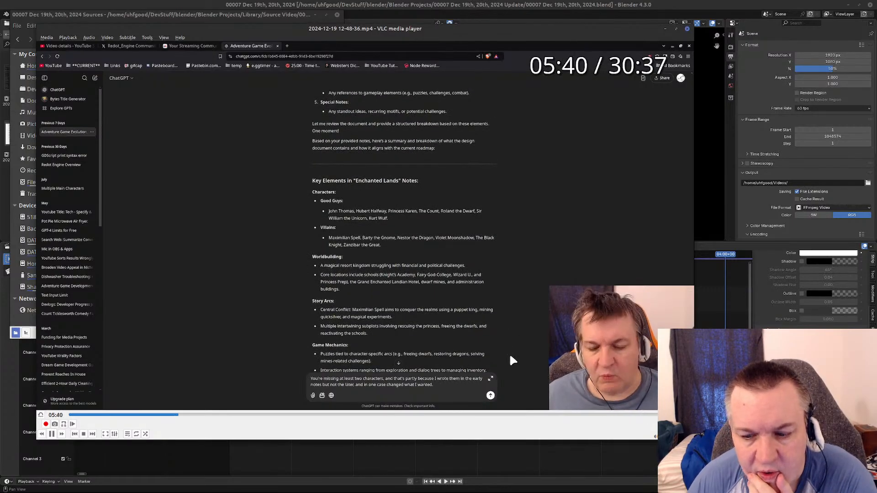
pyautogui.press('Right')
pyautogui.press('Right')
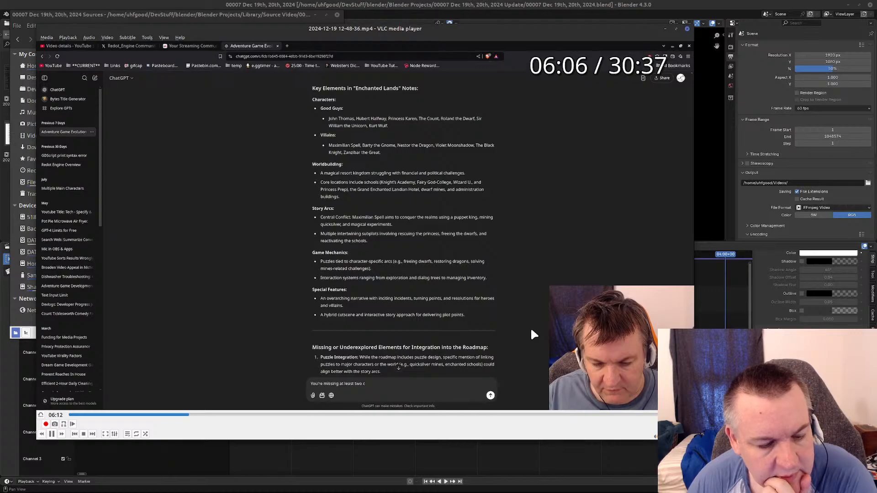
pyautogui.press('Right')
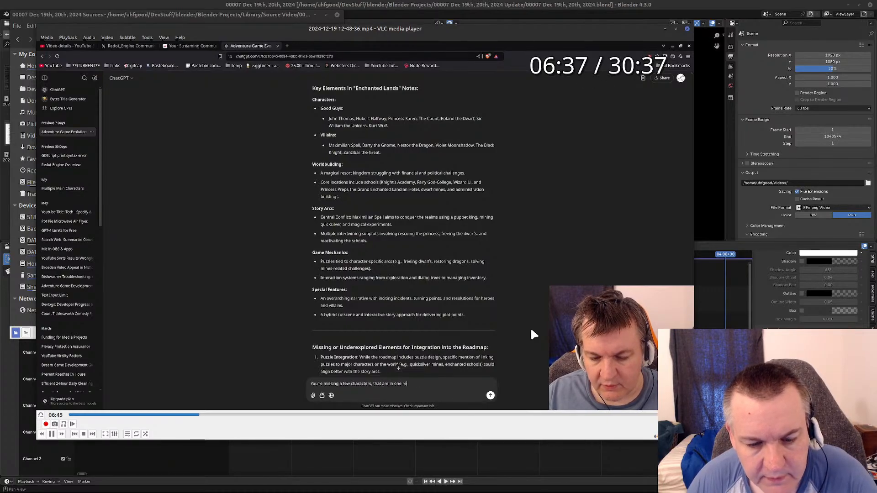
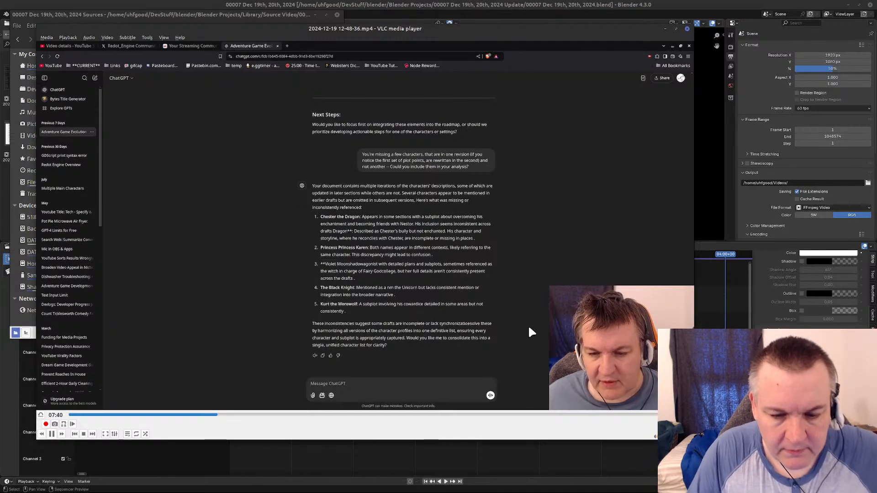
pyautogui.press('Right')
pyautogui.press('Right')
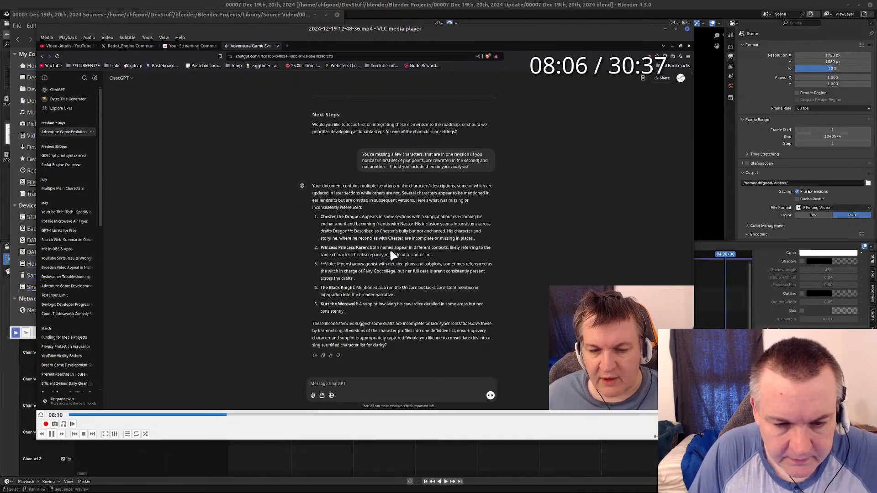
pyautogui.press('Right')
pyautogui.press('Right')
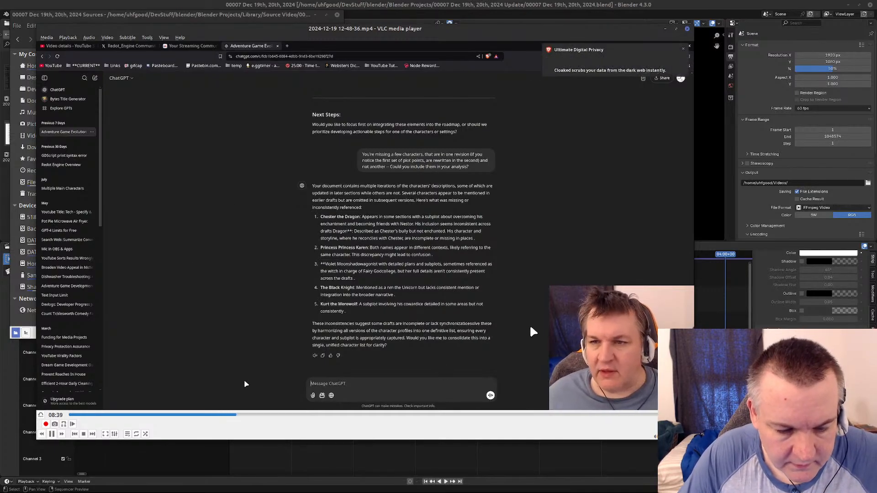
pyautogui.click(257, 415)
pyautogui.click(273, 415)
pyautogui.click(327, 416)
pyautogui.click(357, 416)
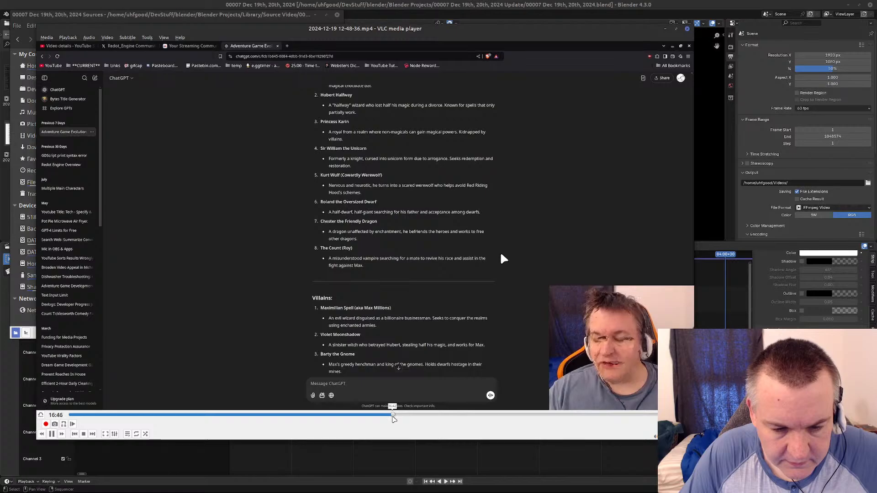
pyautogui.click(421, 415)
pyautogui.click(456, 415)
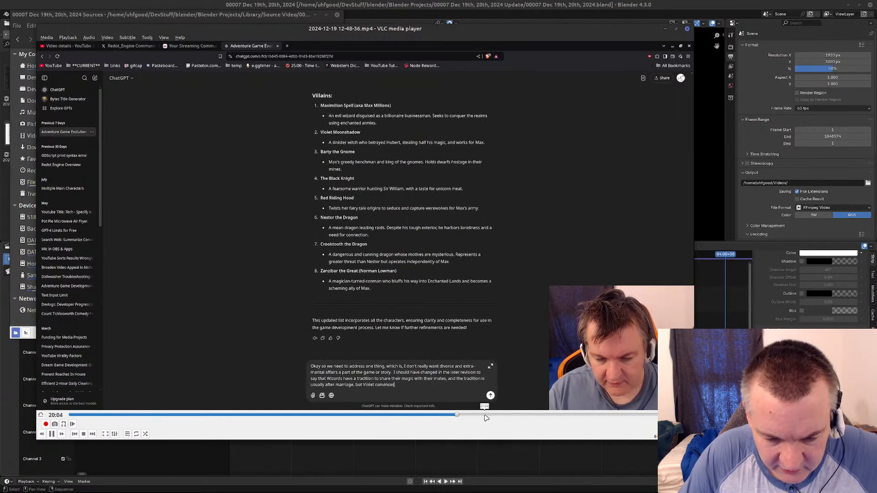
pyautogui.click(485, 415)
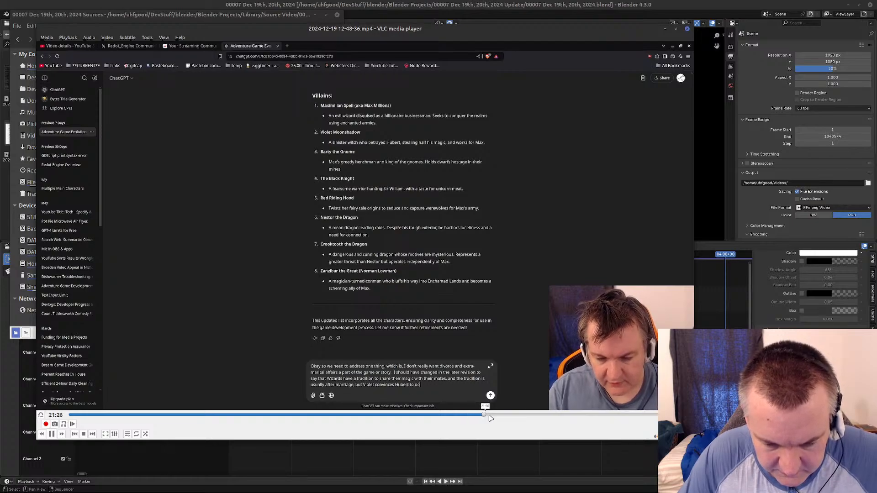
pyautogui.click(535, 415)
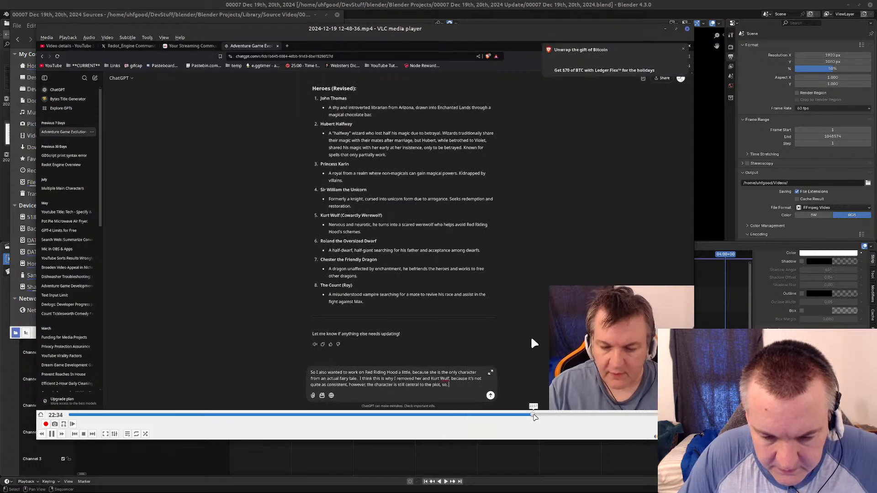
pyautogui.click(604, 415)
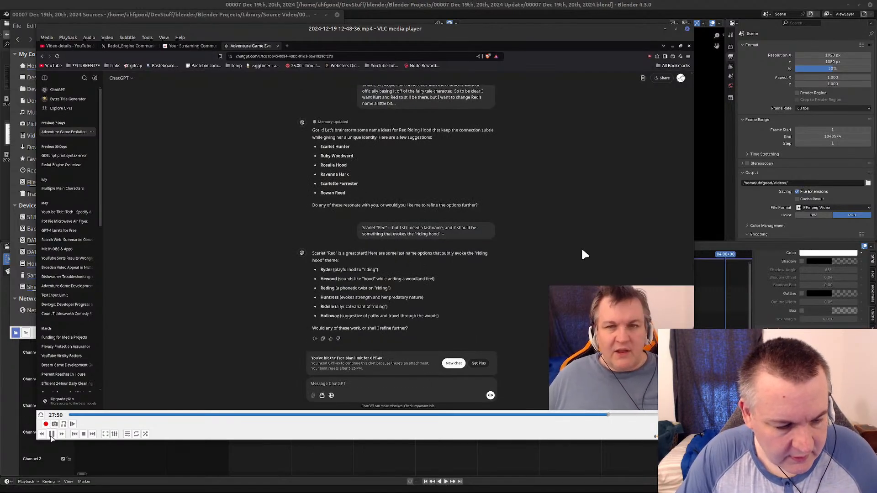
# Pause the recording at 28:23, advance it by a frame, and resume skimming to about 29:20.
pyautogui.click(52, 434)
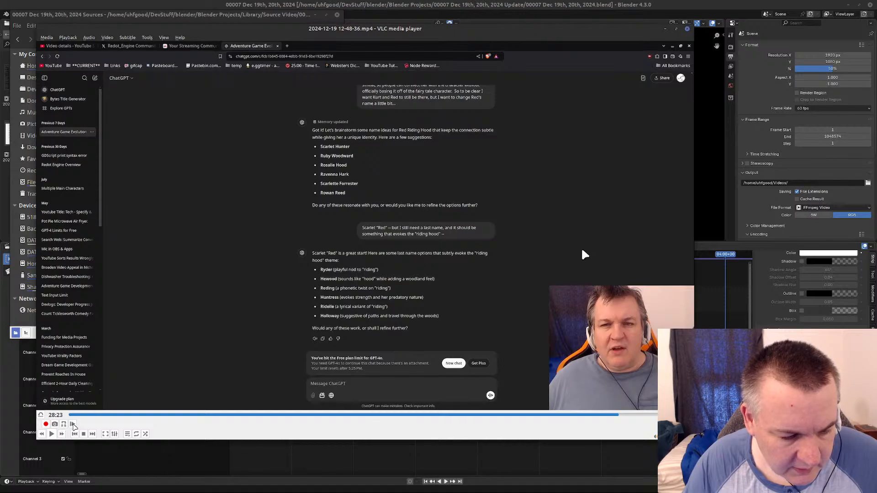
pyautogui.click(72, 424)
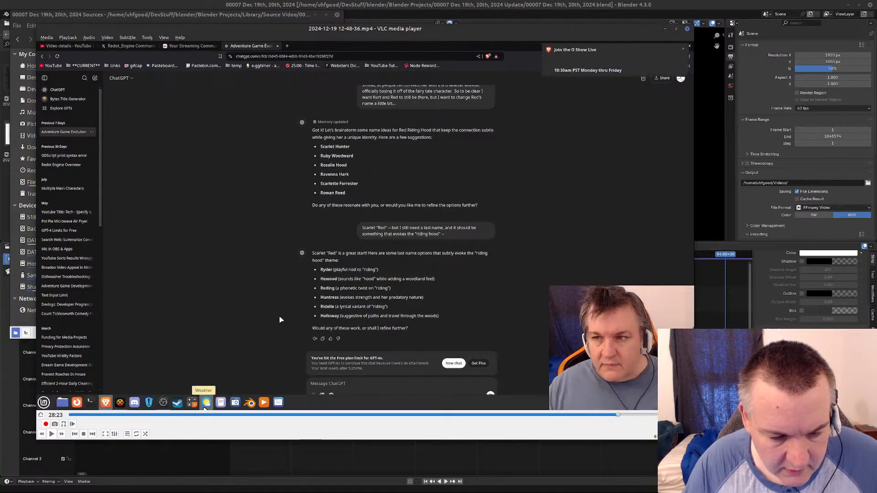
pyautogui.press('Right')
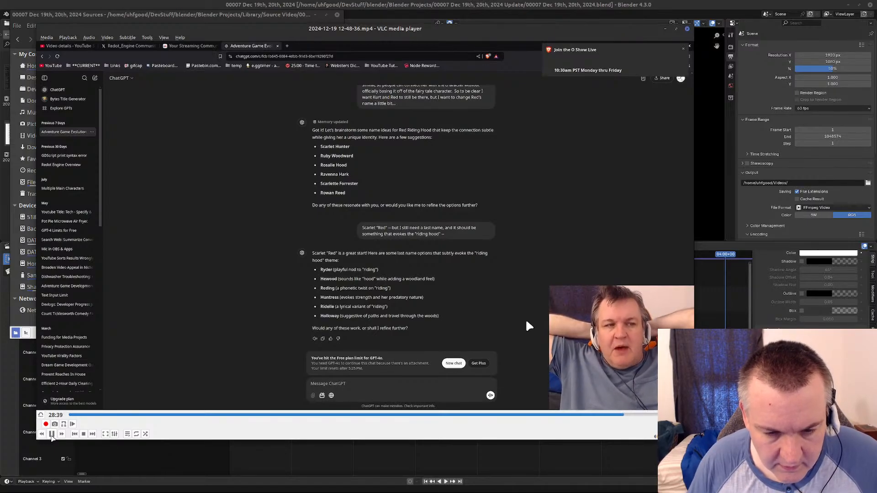
pyautogui.press('Right')
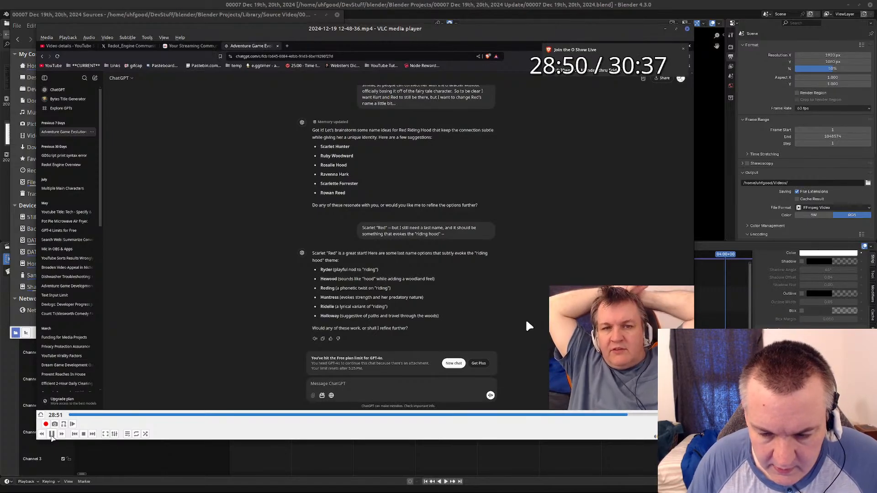
pyautogui.press('Right')
pyautogui.press('Right')
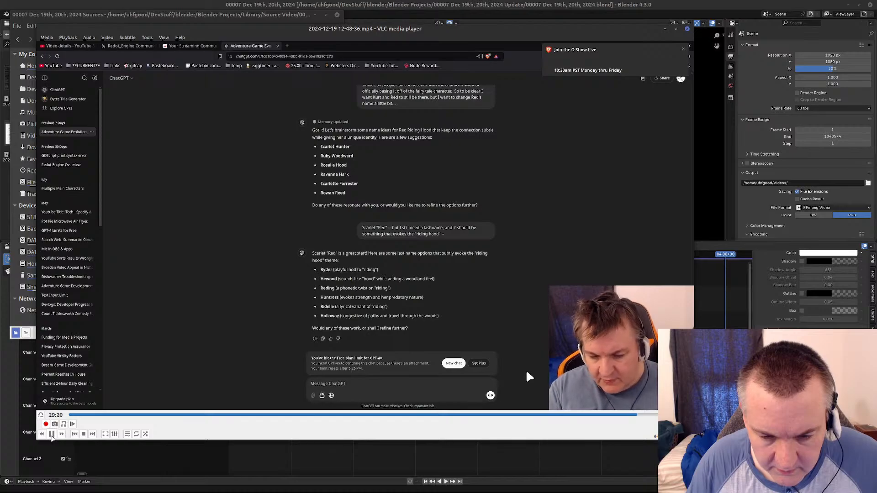
pyautogui.hotkey('alt', 'Right')
pyautogui.hotkey('alt', 'Right')
pyautogui.hotkey('alt', 'Right')
pyautogui.hotkey('alt', 'Right')
pyautogui.hotkey('alt', 'Right')
pyautogui.hotkey('alt', 'Right')
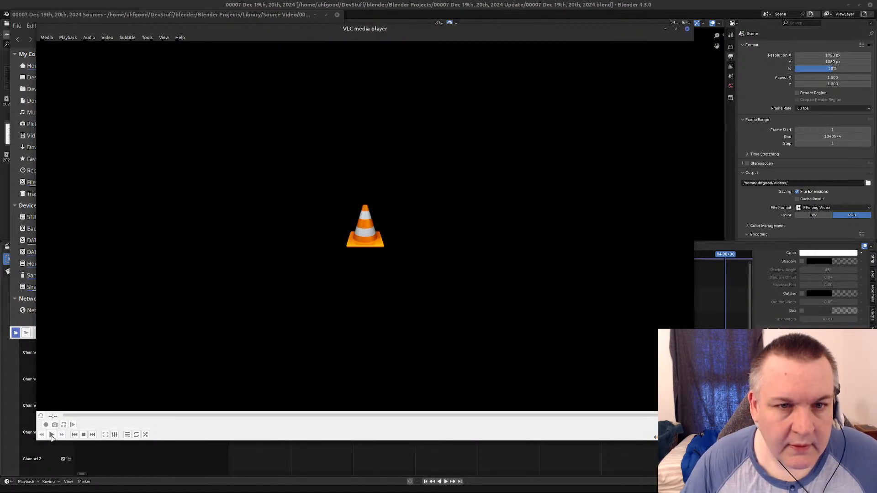
pyautogui.click(687, 28)
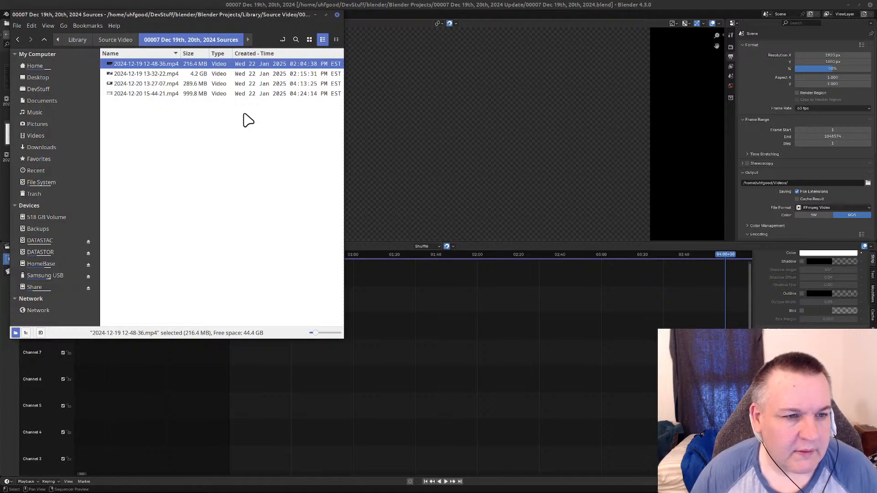
pyautogui.click(157, 75)
pyautogui.rightClick(157, 77)
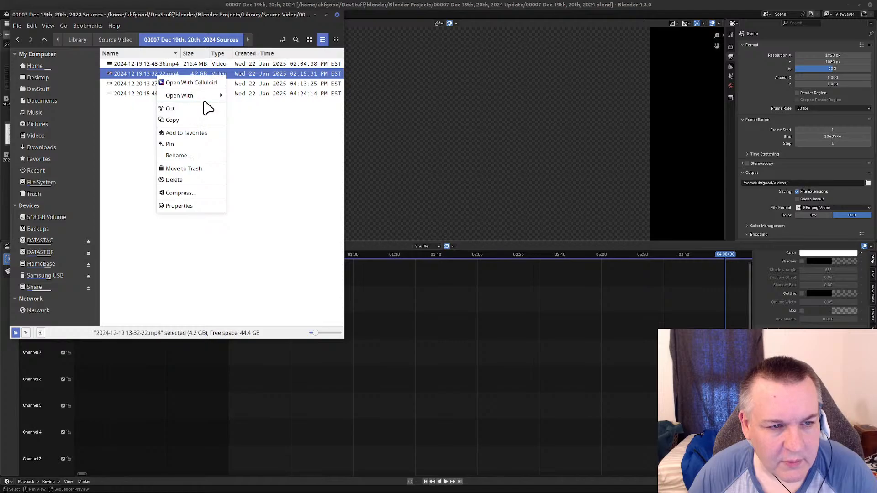
pyautogui.moveTo(212, 101)
pyautogui.click(269, 142)
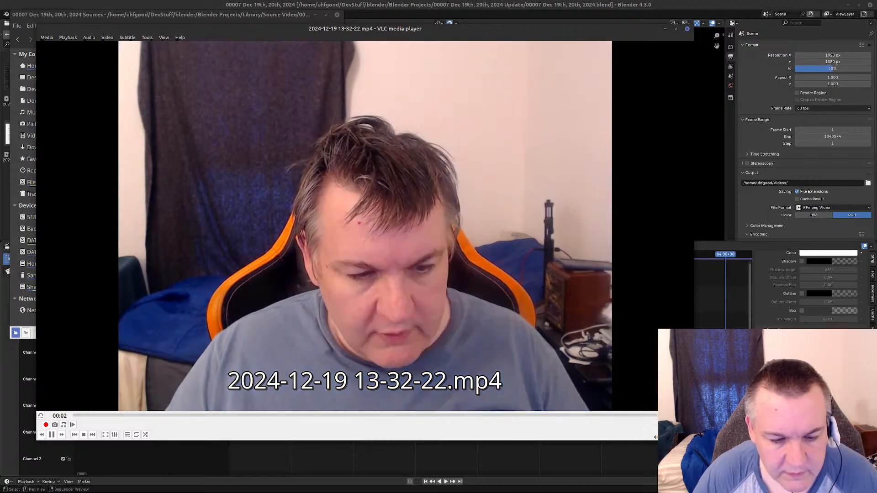
pyautogui.moveTo(212, 35)
pyautogui.mouseDown()
pyautogui.moveTo(286, 124)
pyautogui.moveTo(269, 134)
pyautogui.moveTo(227, 40)
pyautogui.moveTo(217, 45)
pyautogui.mouseUp()
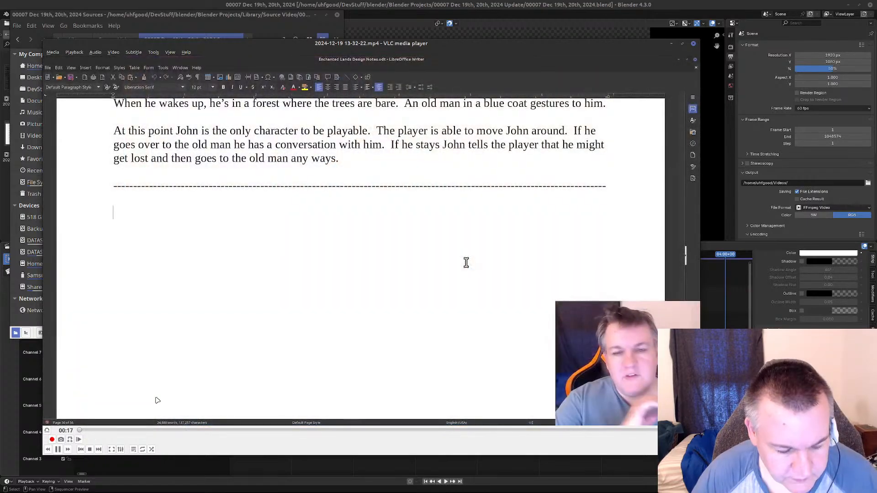
pyautogui.press('+')
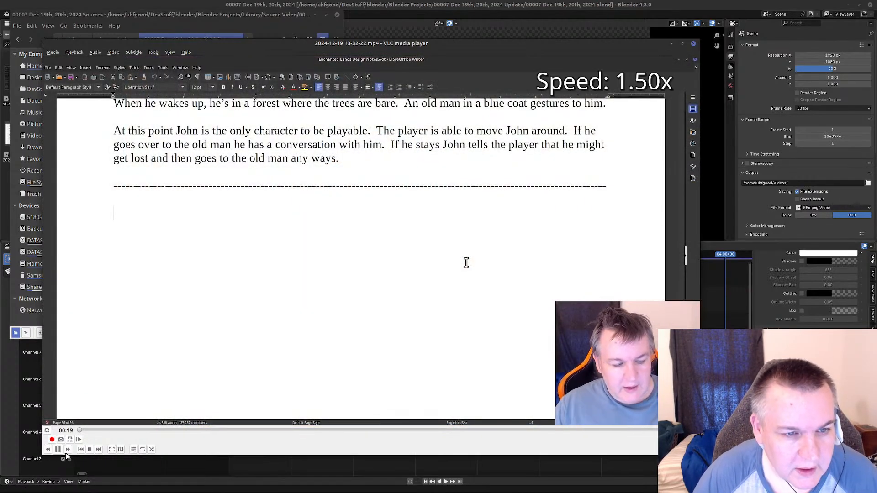
pyautogui.press('+')
pyautogui.press('+')
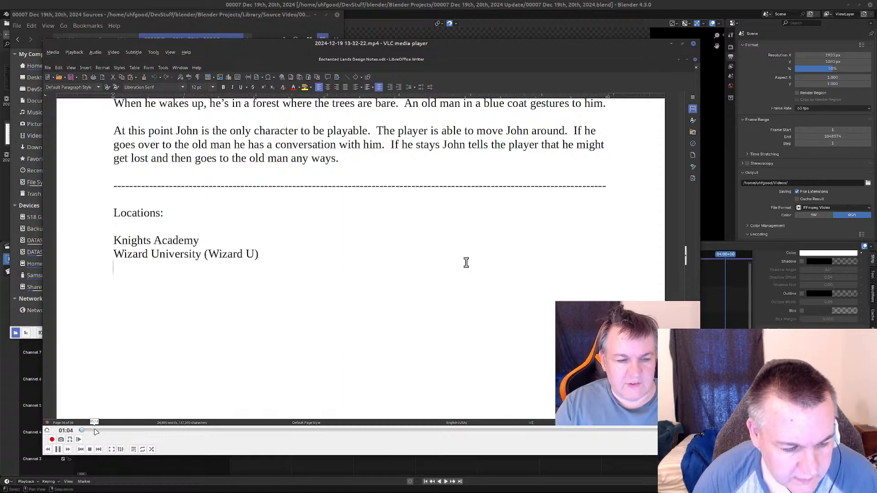
pyautogui.click(112, 432)
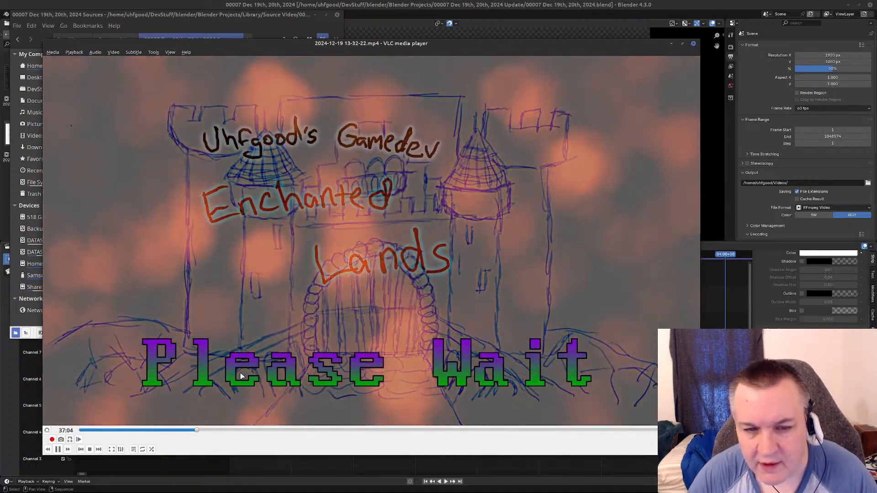
pyautogui.click(237, 430)
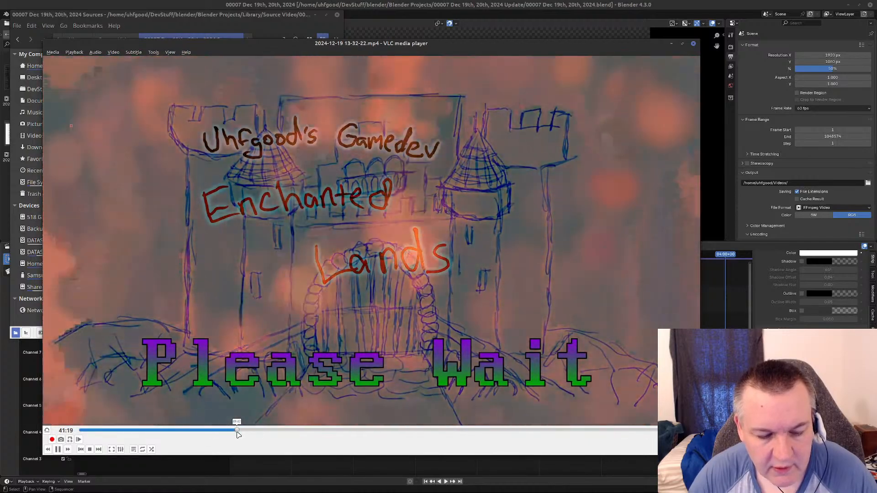
pyautogui.click(301, 431)
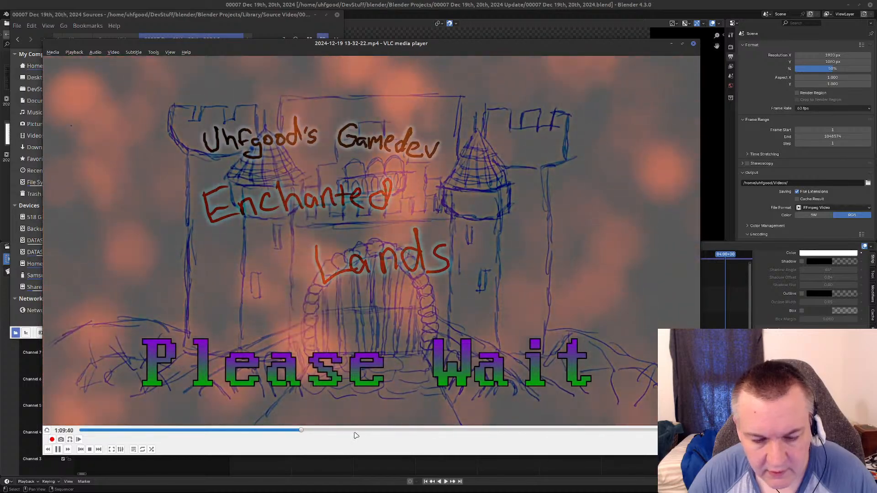
pyautogui.click(357, 432)
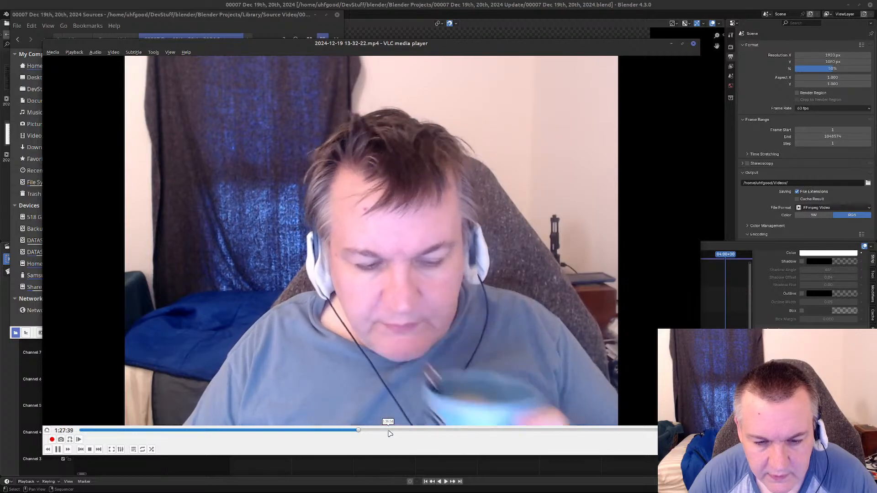
pyautogui.click(380, 430)
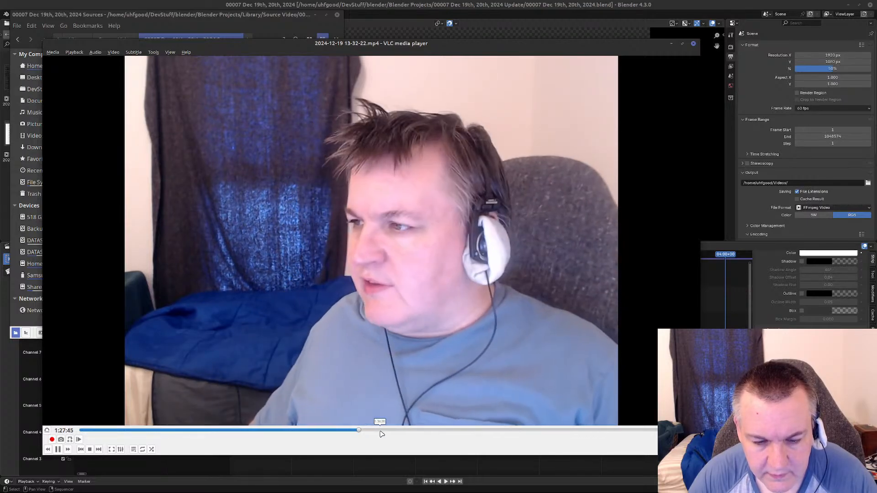
pyautogui.click(407, 431)
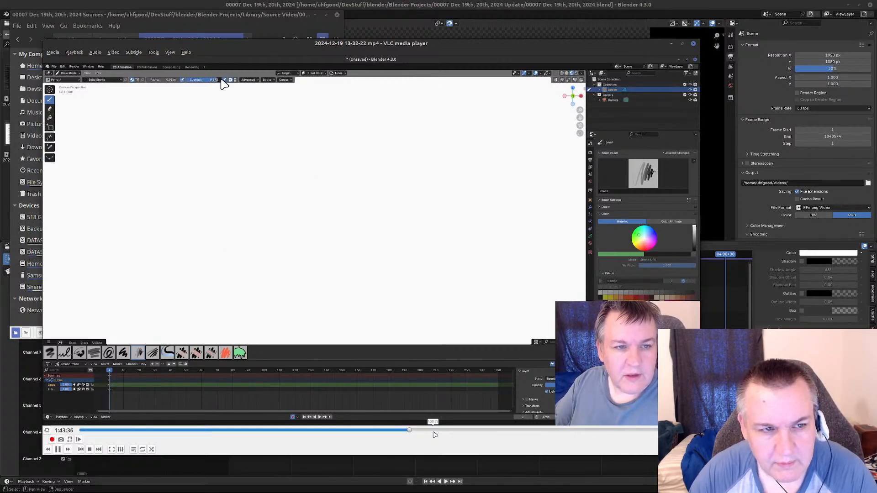
pyautogui.click(430, 430)
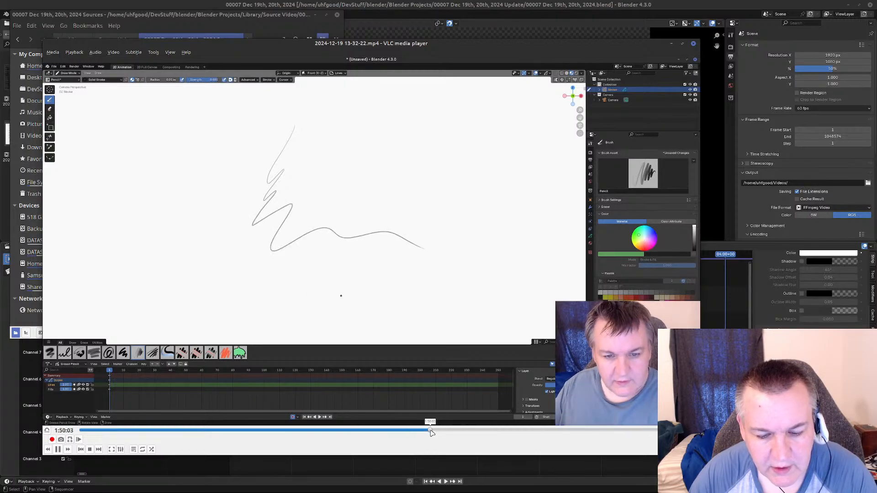
pyautogui.click(448, 431)
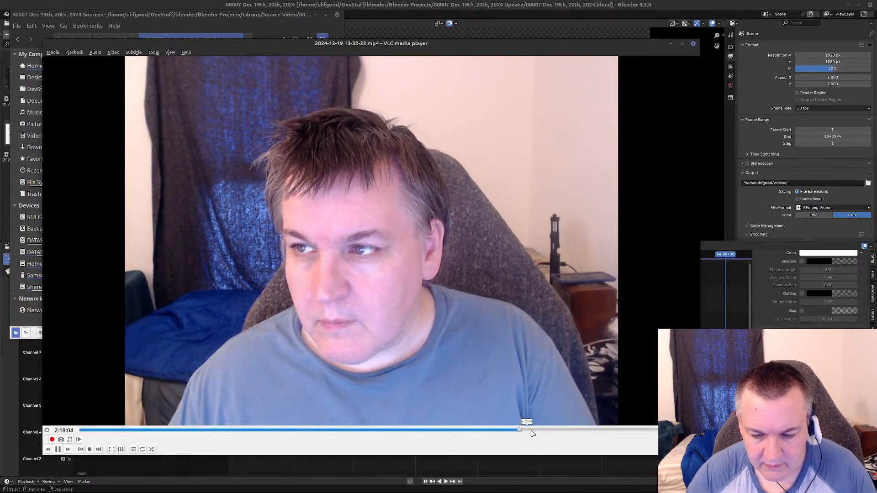
# Skim the webcam and Enchanted Lands design notes footage from about 2:18:04 to the end, and close the player.
pyautogui.click(520, 430)
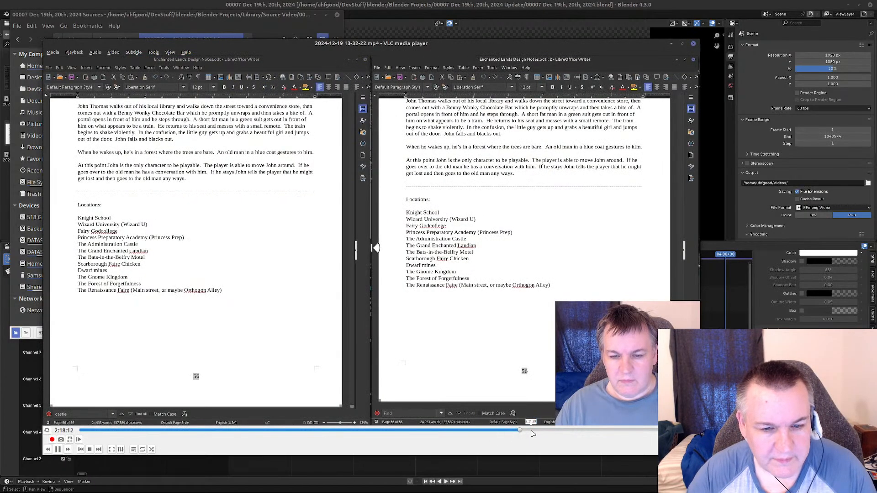
pyautogui.click(561, 431)
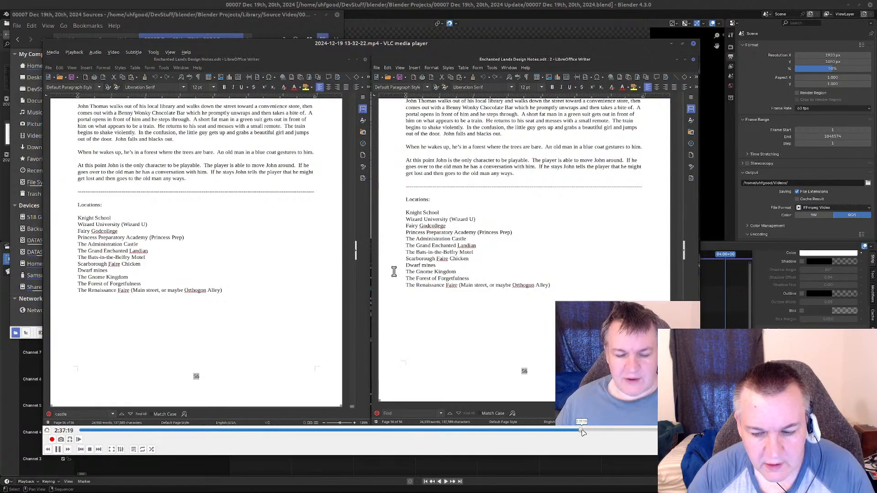
pyautogui.click(600, 431)
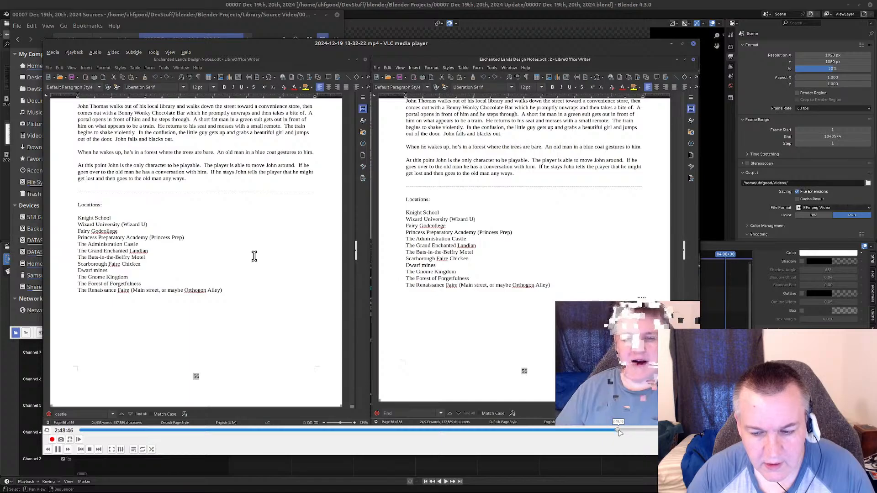
pyautogui.click(643, 431)
pyautogui.click(654, 431)
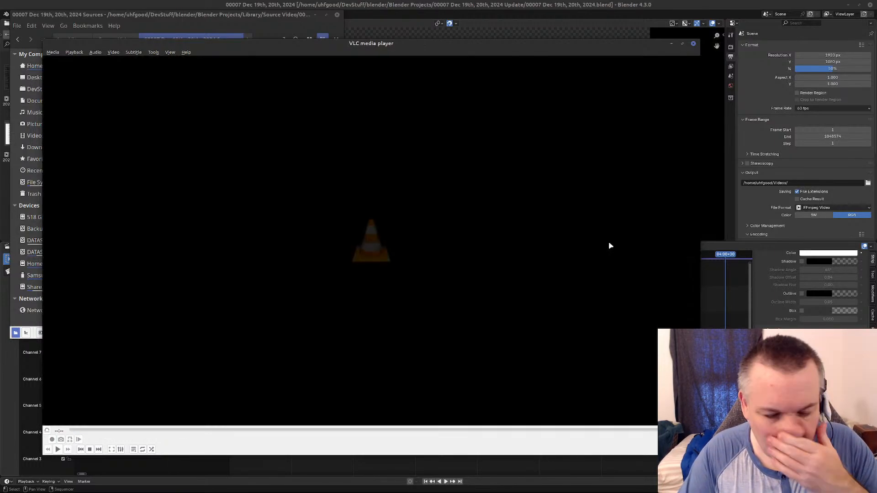
pyautogui.click(693, 44)
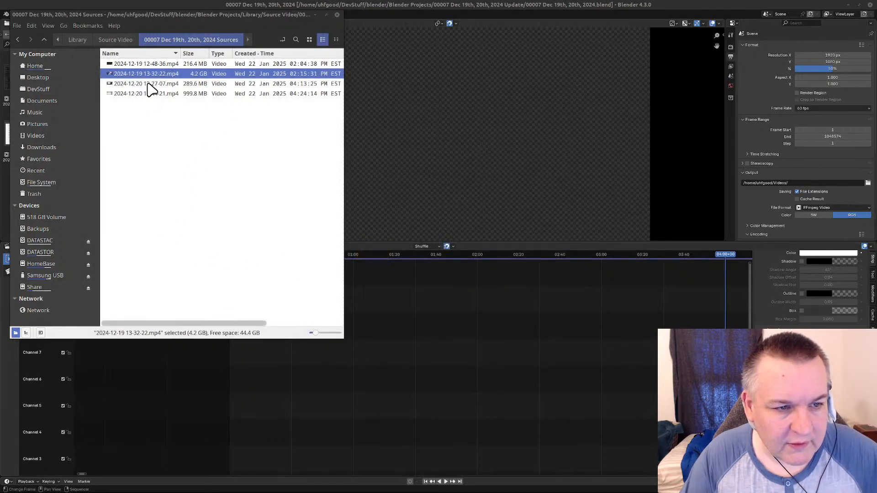
pyautogui.click(148, 87)
pyautogui.rightClick(147, 86)
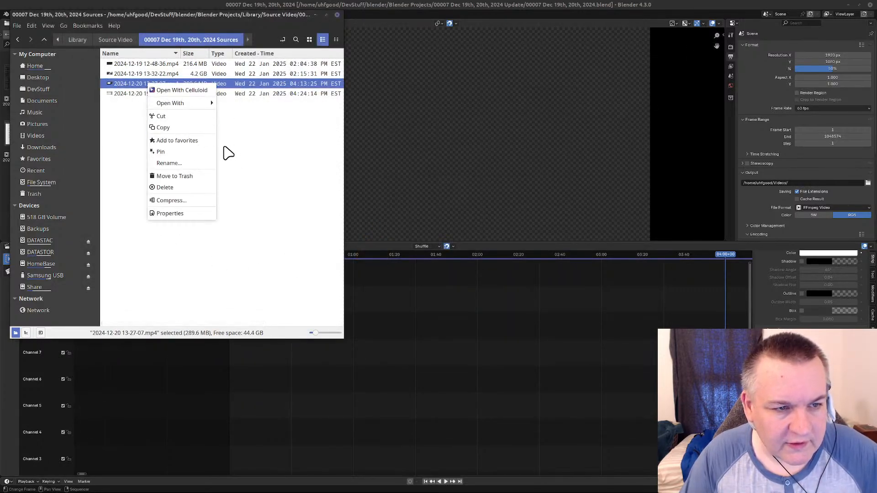
pyautogui.moveTo(209, 105)
pyautogui.click(268, 148)
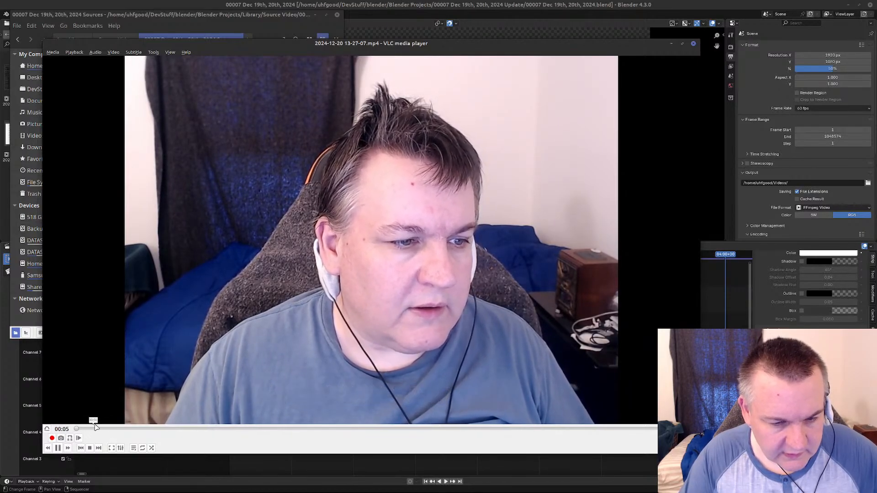
pyautogui.click(90, 429)
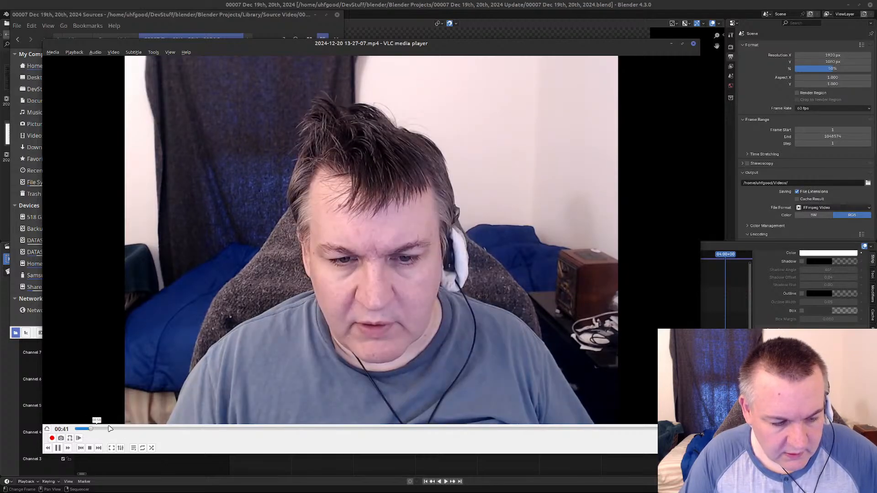
pyautogui.click(131, 429)
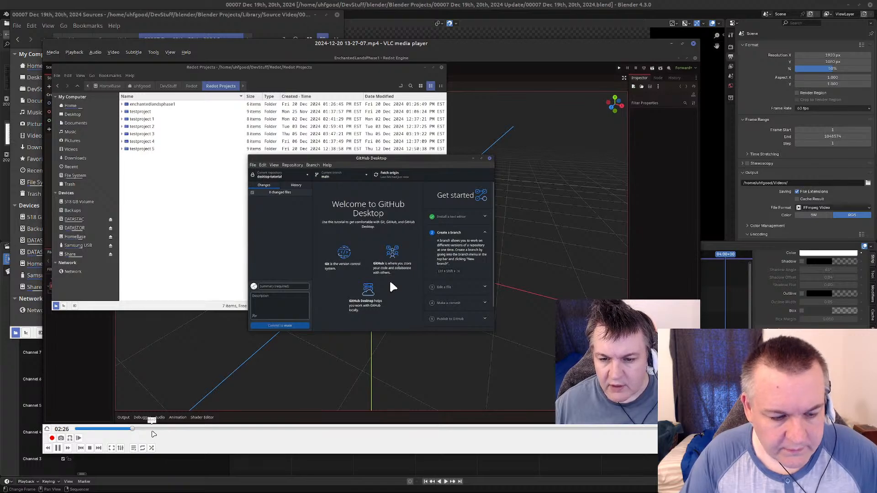
pyautogui.click(175, 429)
pyautogui.click(209, 430)
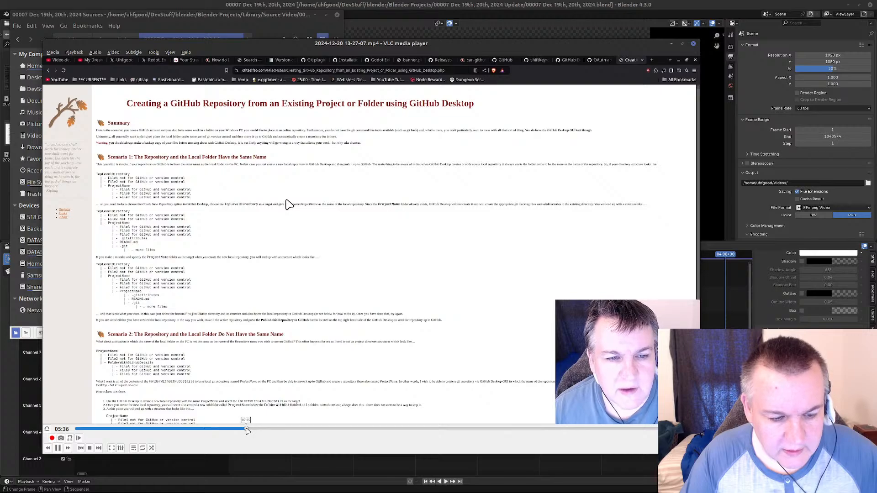
pyautogui.click(267, 430)
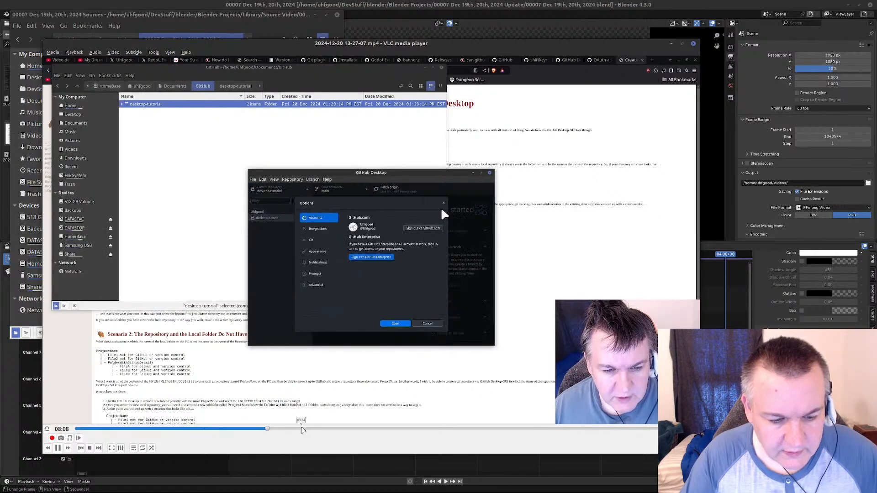
pyautogui.click(302, 429)
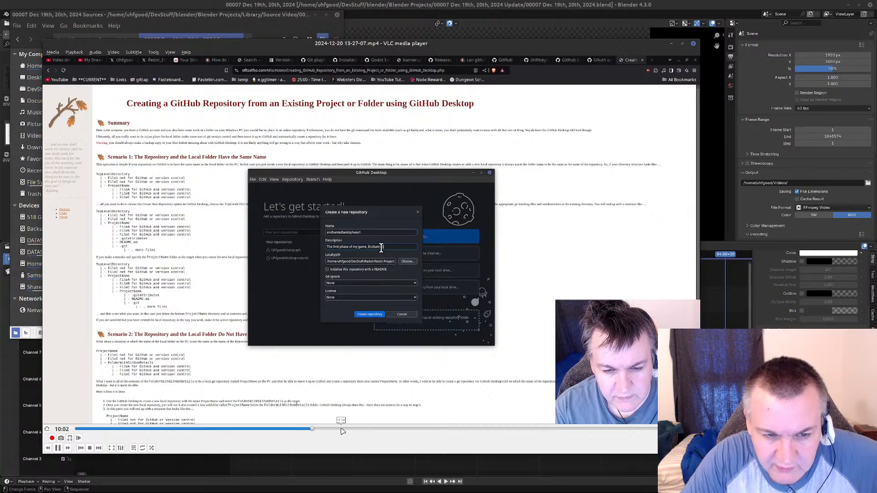
pyautogui.click(369, 429)
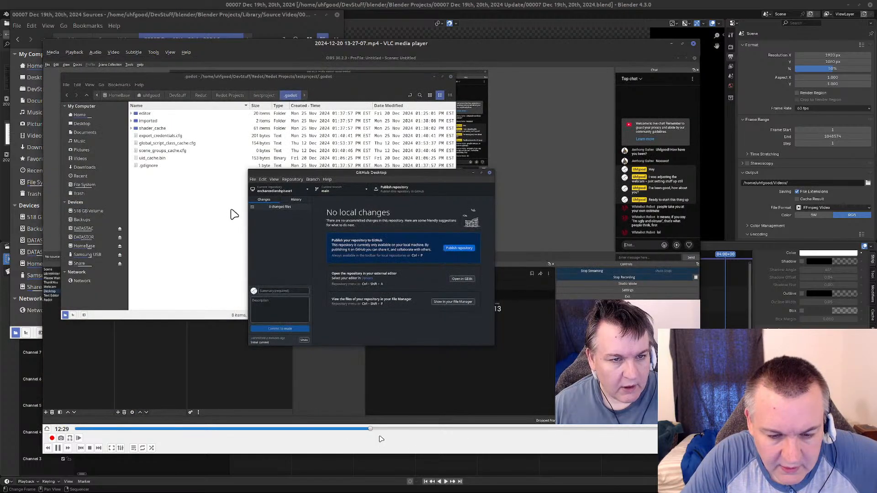
# Sample the Redot scene footage and the Godot project import search from about 14:30 to 18:52.
pyautogui.click(398, 429)
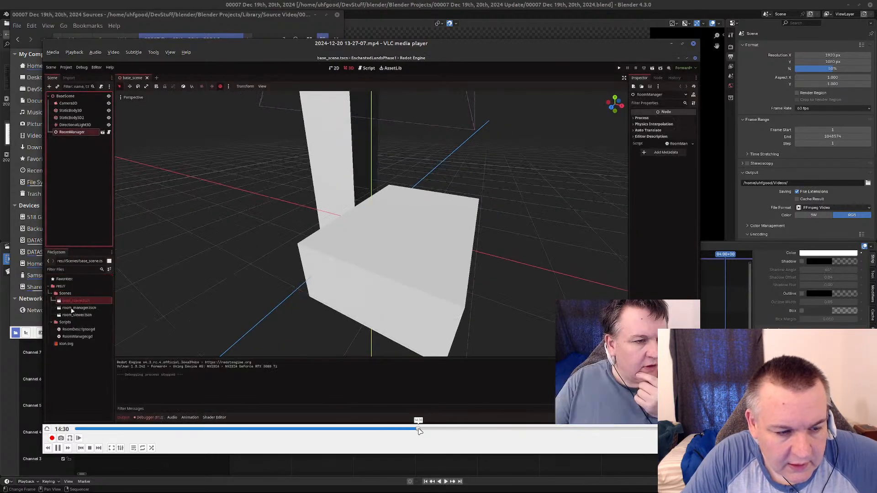
pyautogui.click(438, 430)
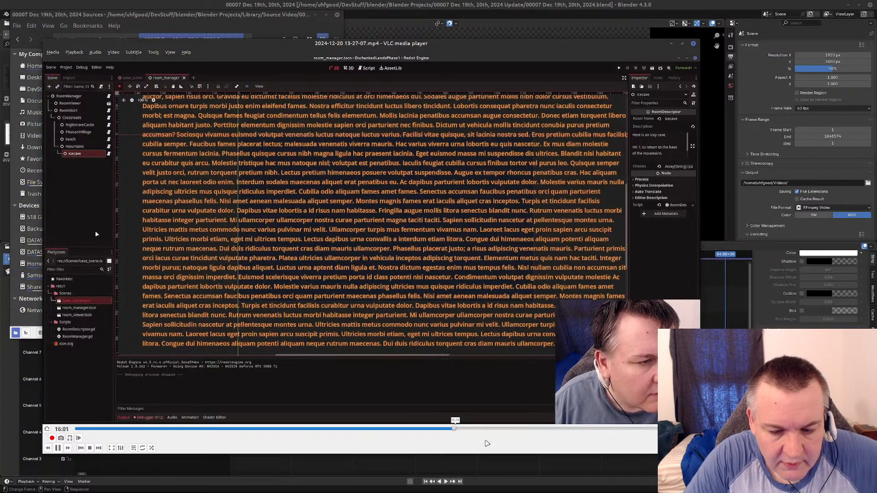
pyautogui.click(454, 429)
pyautogui.click(473, 430)
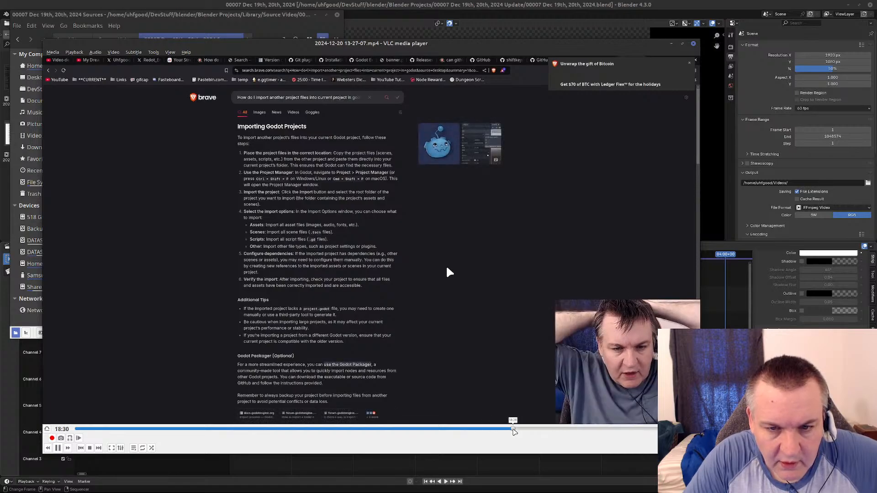
pyautogui.click(513, 429)
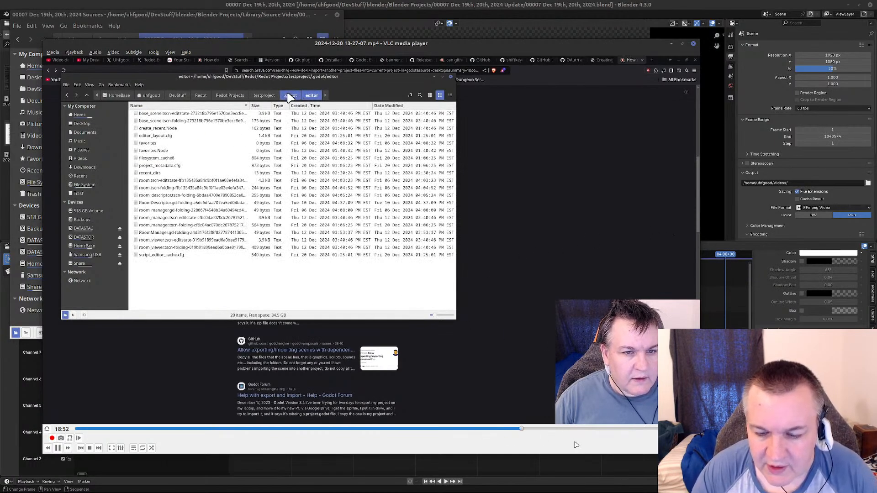
pyautogui.click(536, 430)
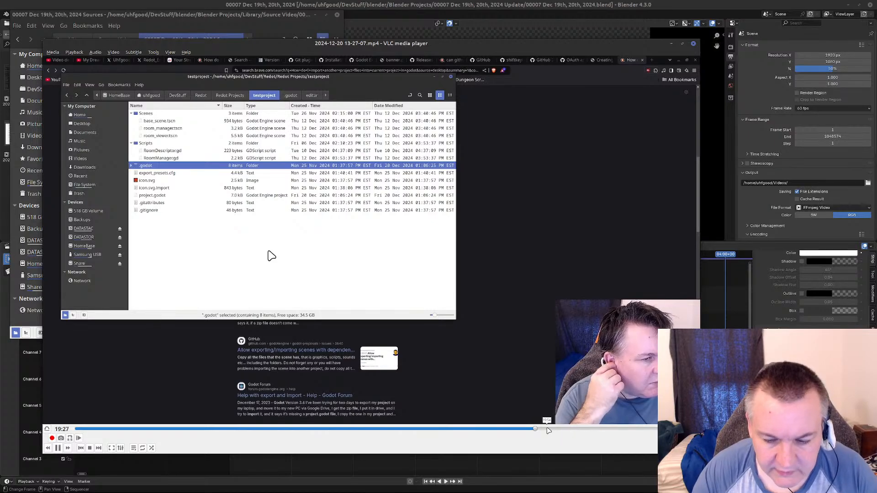
pyautogui.click(566, 430)
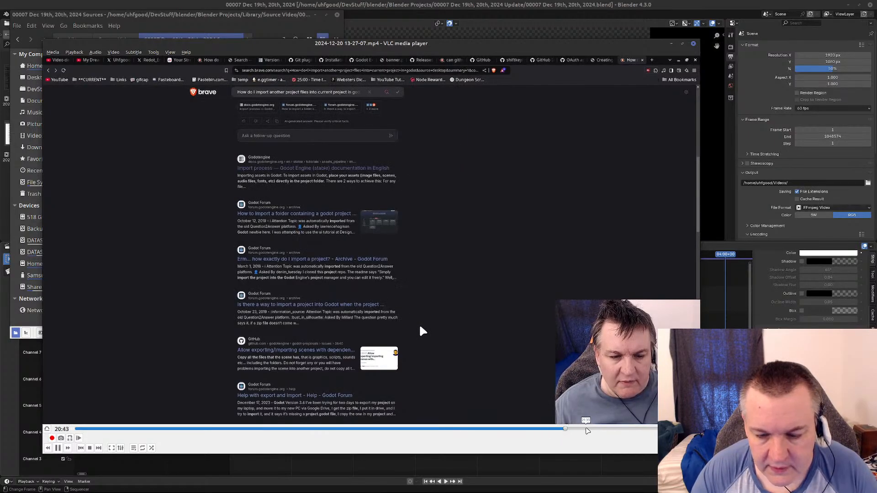
pyautogui.click(620, 429)
pyautogui.click(640, 429)
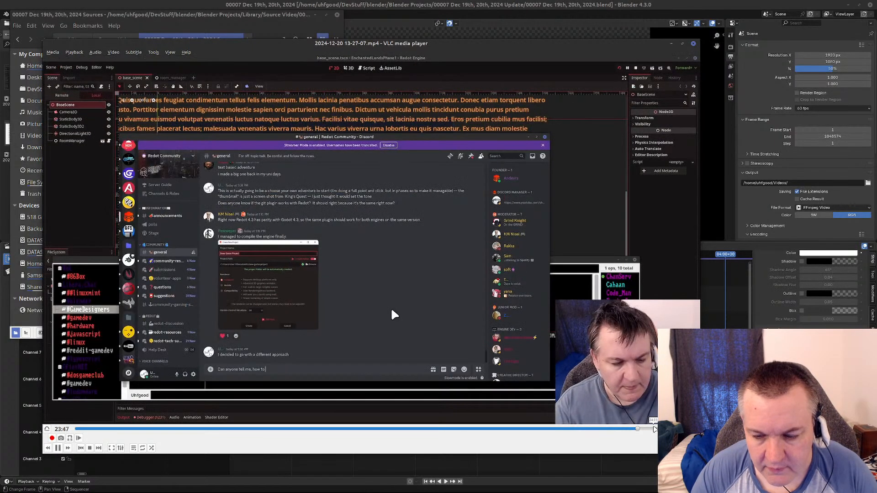
pyautogui.click(646, 429)
pyautogui.click(654, 429)
pyautogui.click(662, 429)
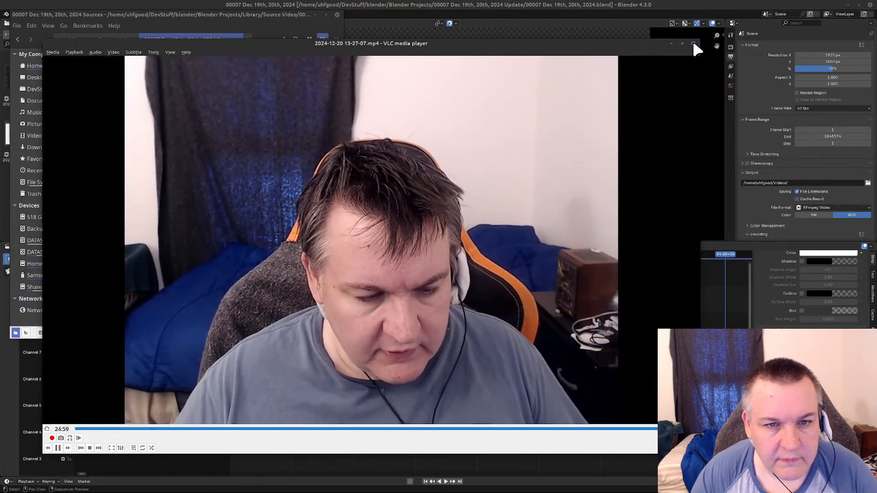
pyautogui.click(693, 44)
pyautogui.click(211, 94)
pyautogui.rightClick(210, 95)
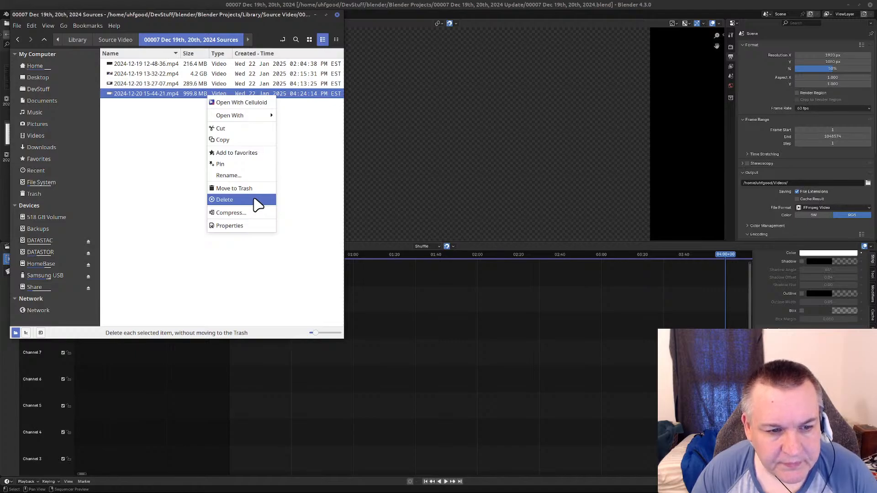
pyautogui.moveTo(272, 116)
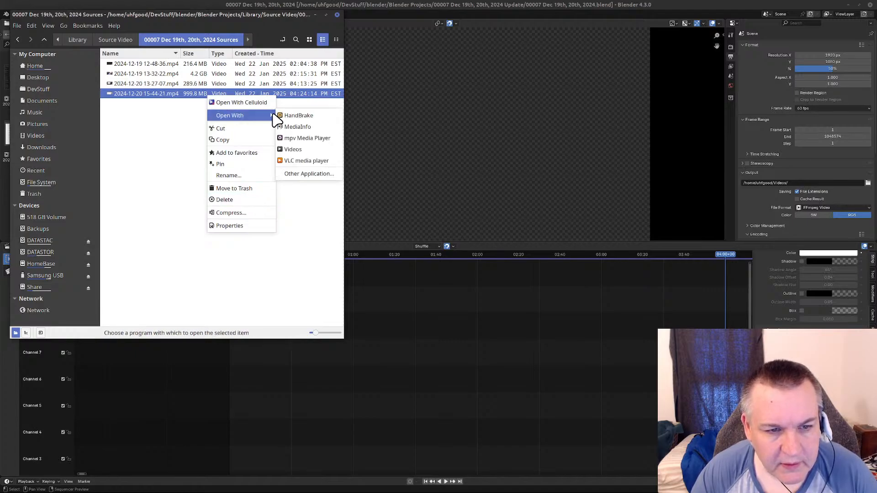
pyautogui.click(288, 160)
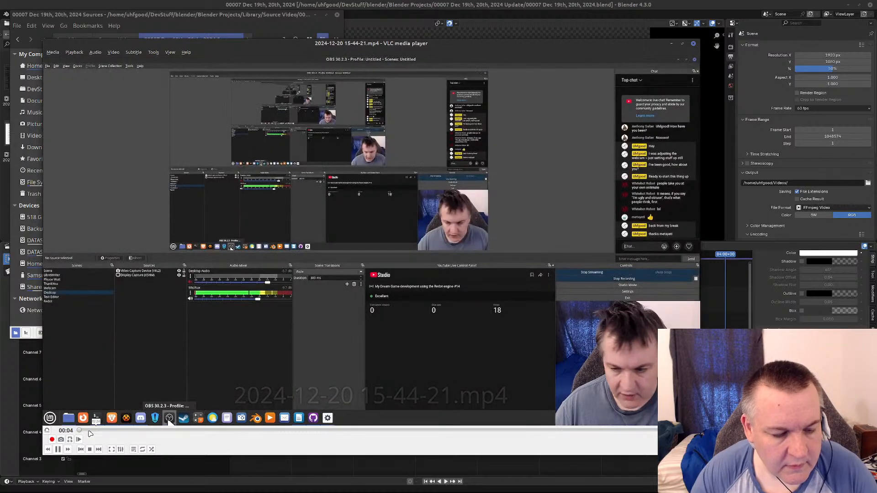
pyautogui.click(90, 431)
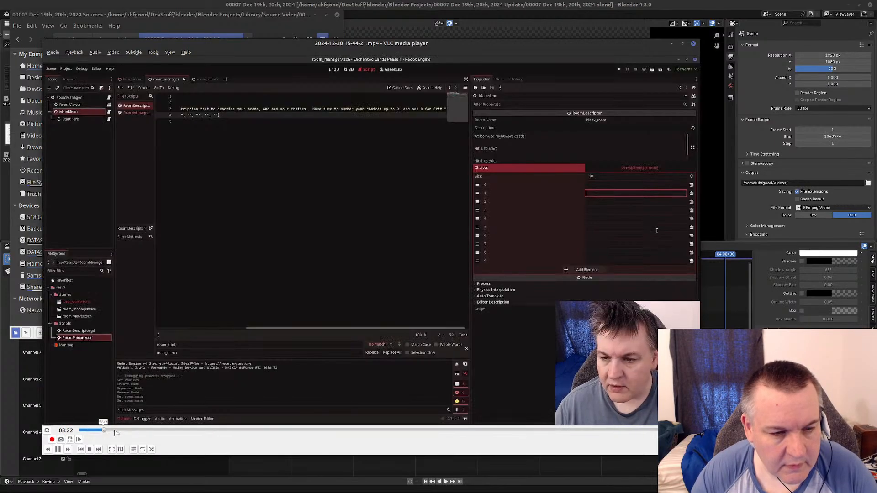
pyautogui.click(104, 431)
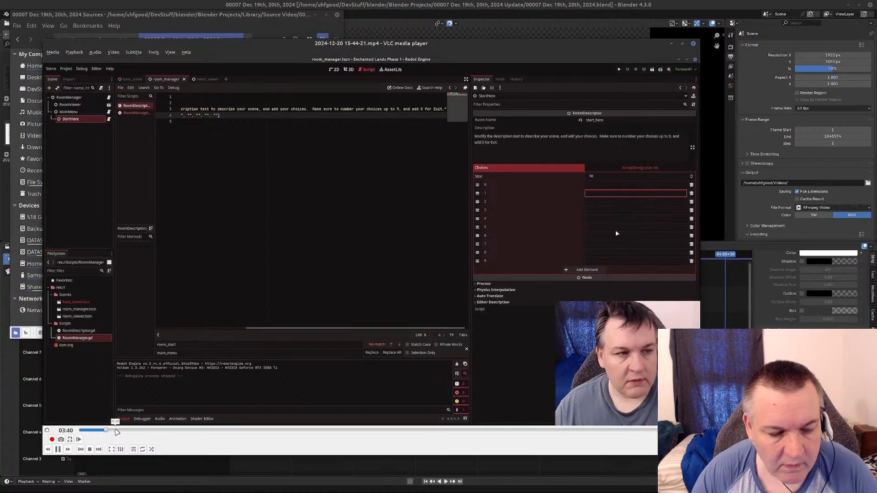
pyautogui.click(130, 430)
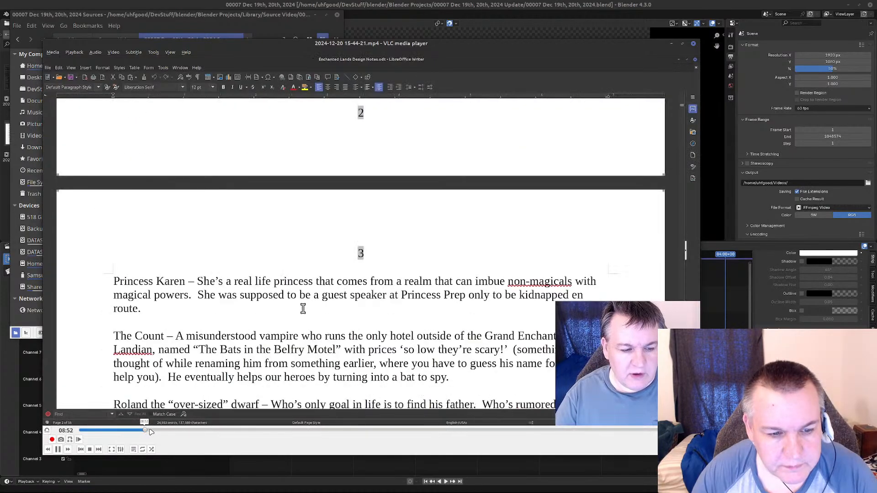
pyautogui.click(166, 431)
pyautogui.click(215, 431)
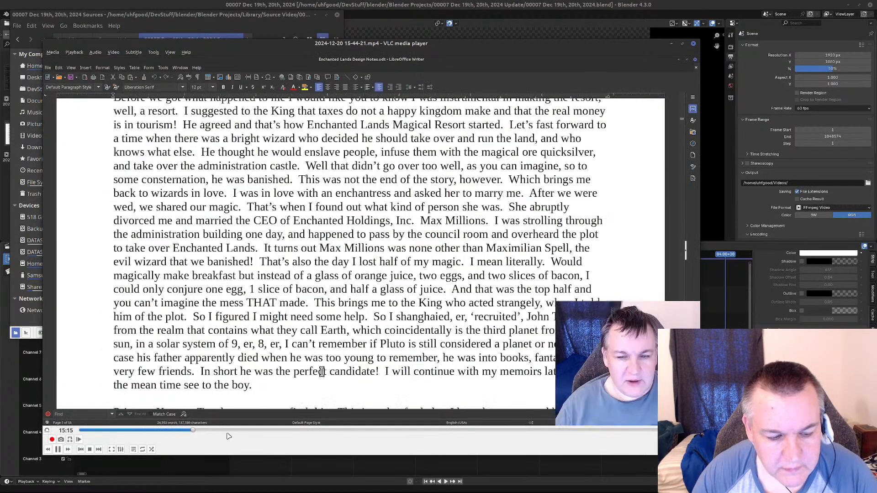
pyautogui.click(238, 431)
pyautogui.click(263, 432)
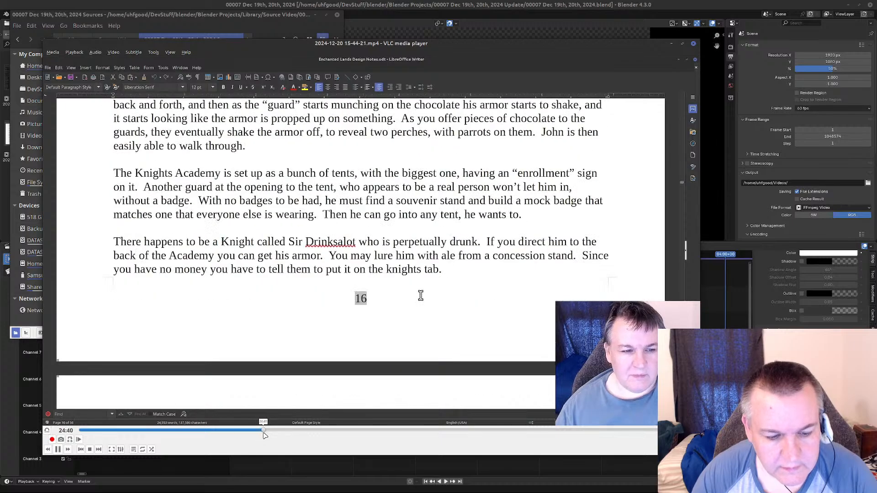
pyautogui.click(290, 432)
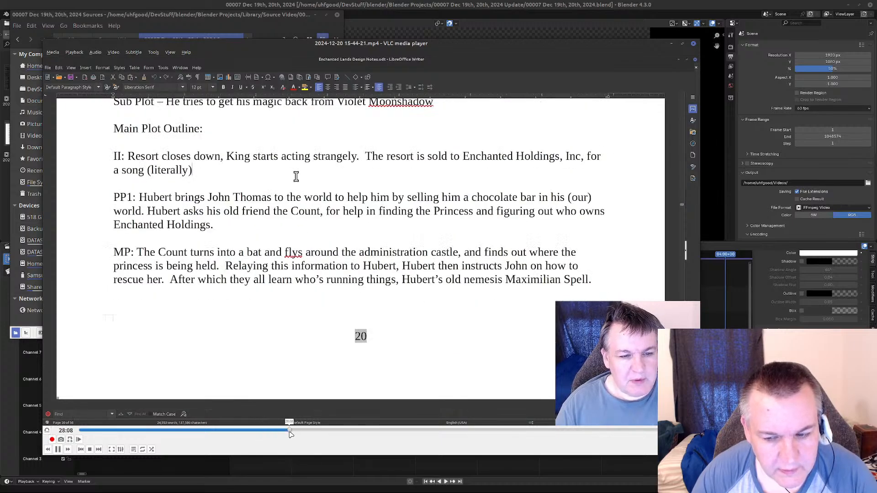
# Sample the side-by-side design notes footage and plot outline writing from about 33:58 to 43:00.
pyautogui.click(316, 432)
pyautogui.click(334, 432)
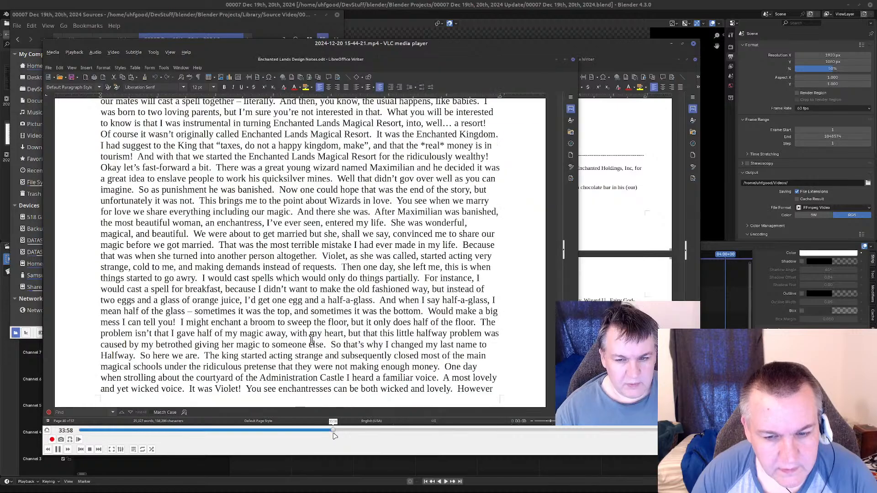
pyautogui.click(363, 432)
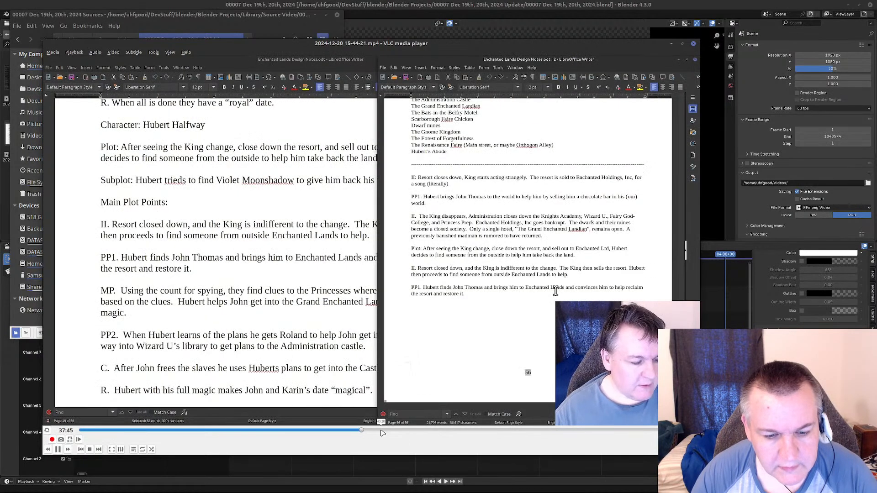
pyautogui.click(376, 432)
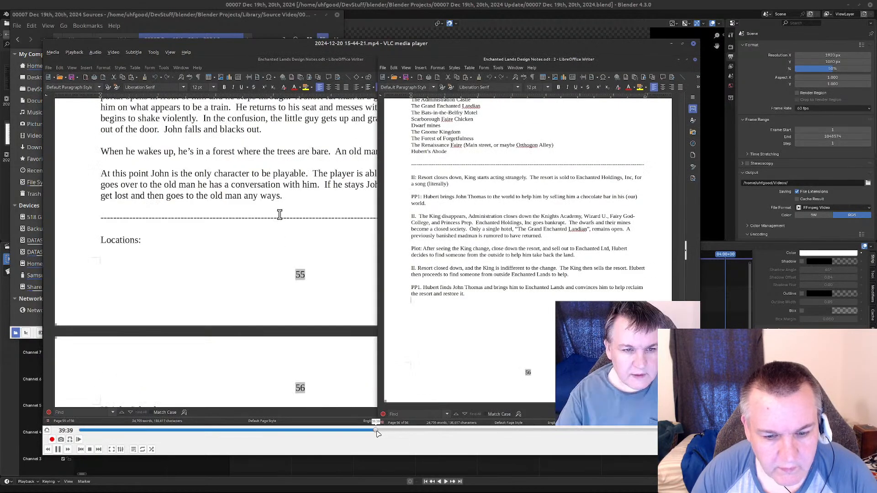
pyautogui.click(400, 432)
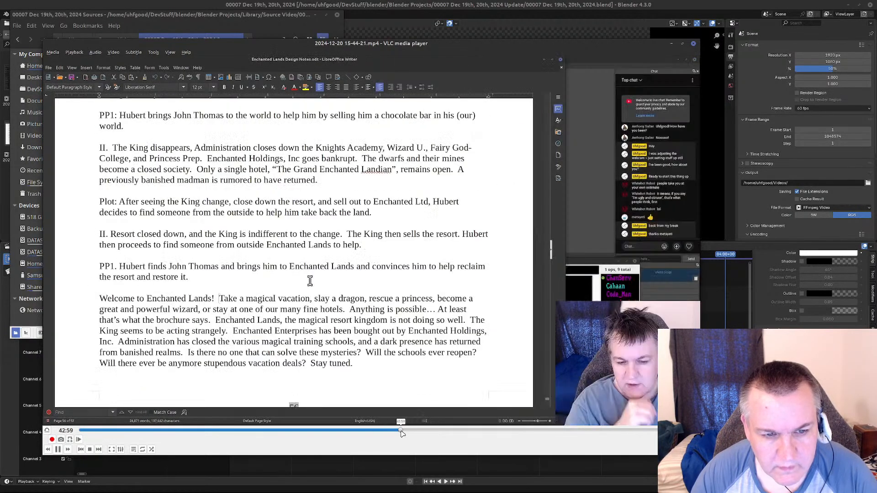
# Skim the writing of the Hubert Halfway introduction from about 49:16 to beyond 55:47.
pyautogui.click(448, 432)
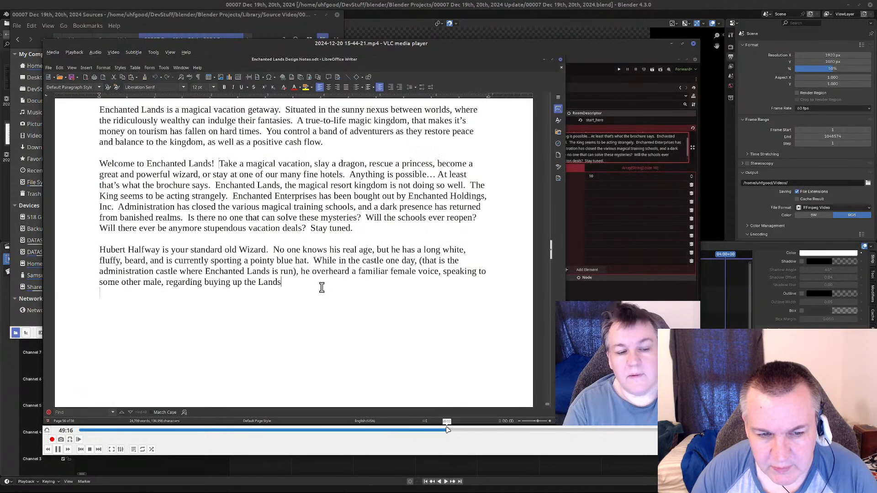
pyautogui.click(473, 432)
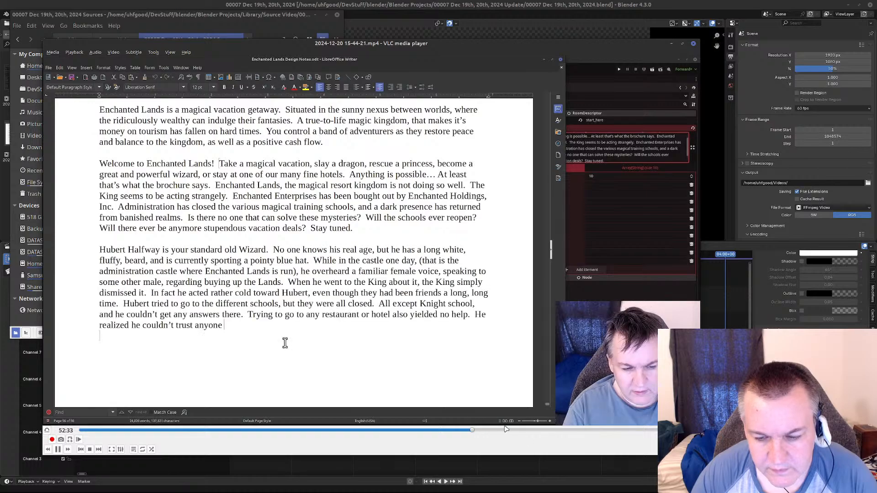
pyautogui.click(497, 432)
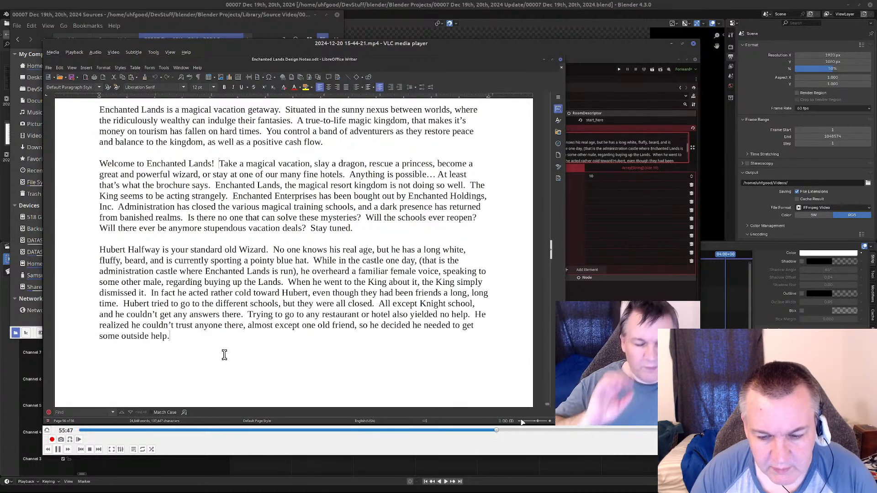
pyautogui.click(523, 431)
# Skim the remaining Redot room editing footage from about 1:04:55 to 1:16:32, close the video player and return to Blender.
pyautogui.click(553, 432)
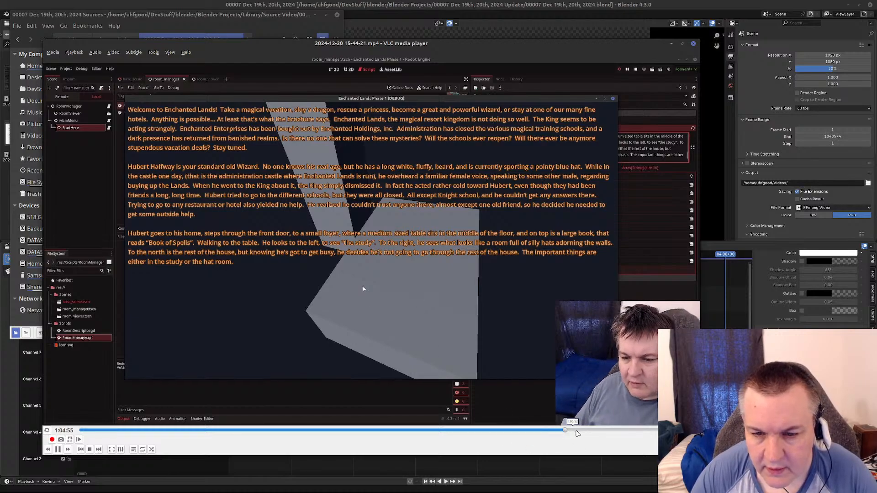
pyautogui.click(575, 430)
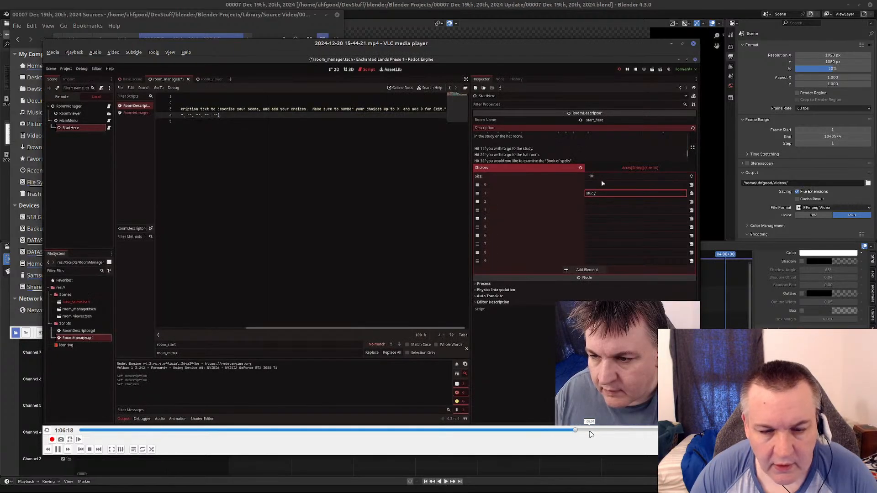
pyautogui.click(608, 431)
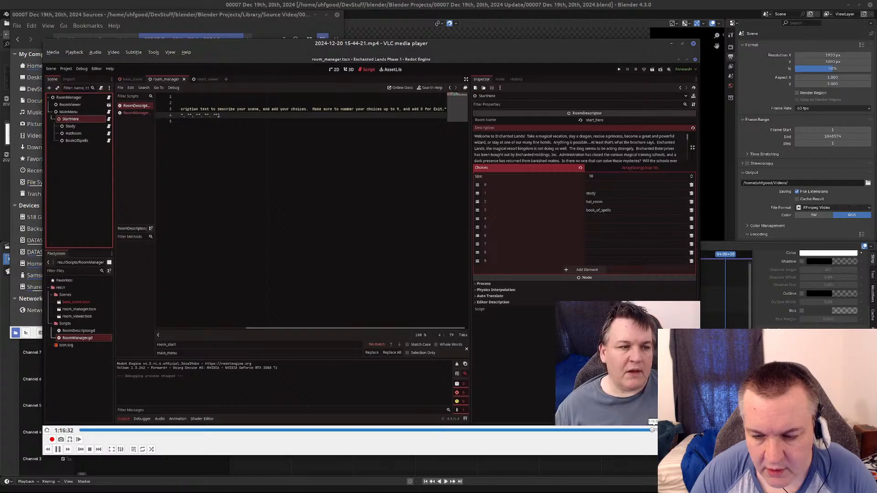
pyautogui.click(652, 430)
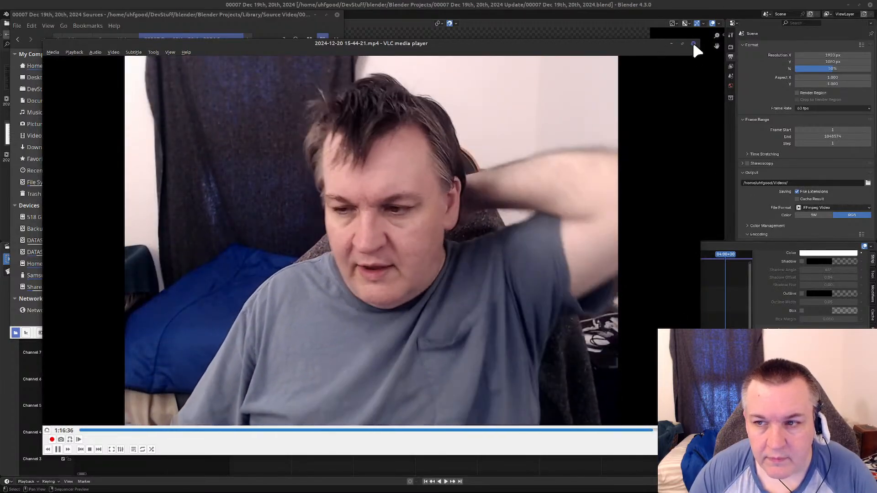
pyautogui.click(693, 44)
pyautogui.click(206, 190)
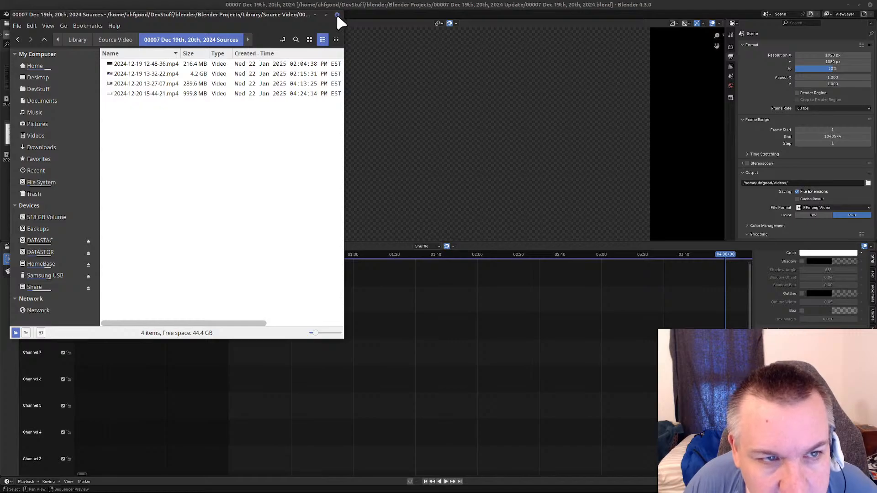
pyautogui.click(536, 24)
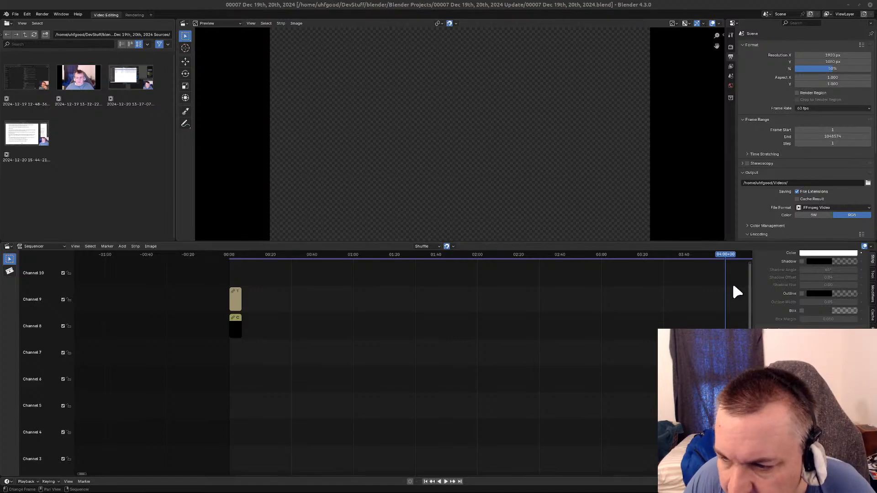
pyautogui.moveTo(656, 343); pyautogui.dragTo(233, 337, button='middle')
pyautogui.scroll(-5, 507, 347)
pyautogui.scroll(-12, 508, 348)
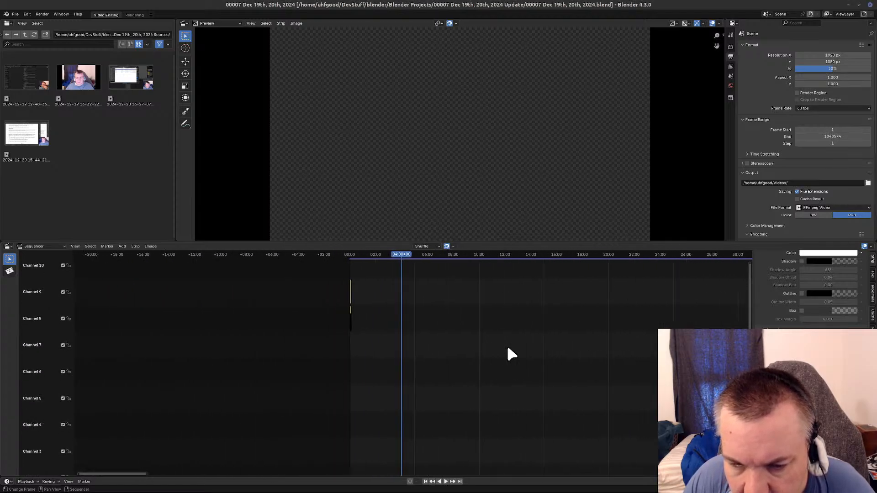
pyautogui.scroll(-9, 507, 348)
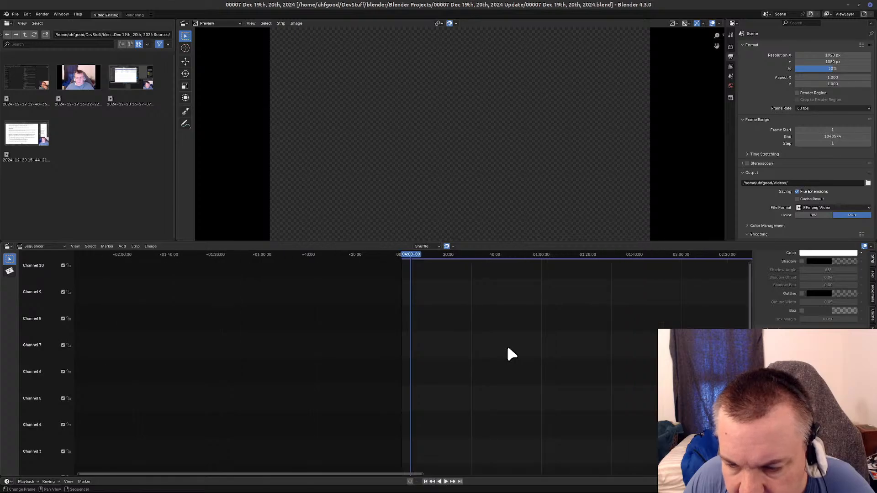
pyautogui.moveTo(507, 348); pyautogui.dragTo(223, 331, button='middle')
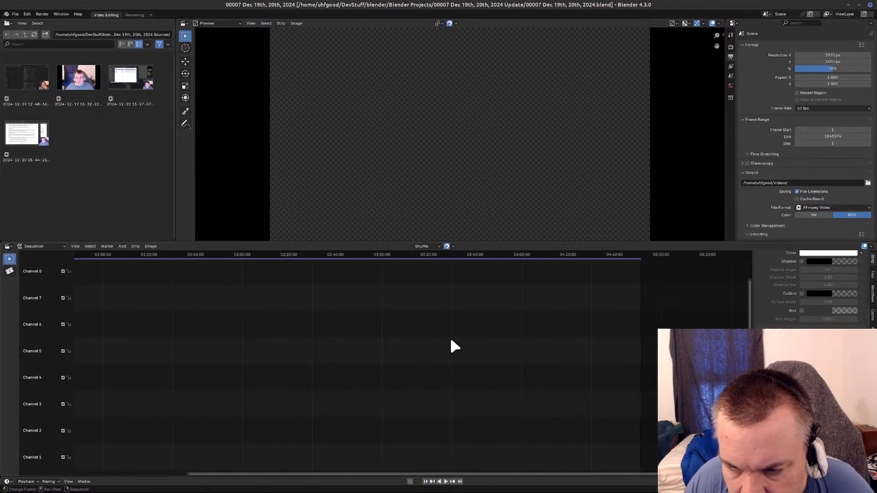
pyautogui.scroll(2, 396, 329)
pyautogui.moveTo(280, 333); pyautogui.dragTo(97, 313, button='middle')
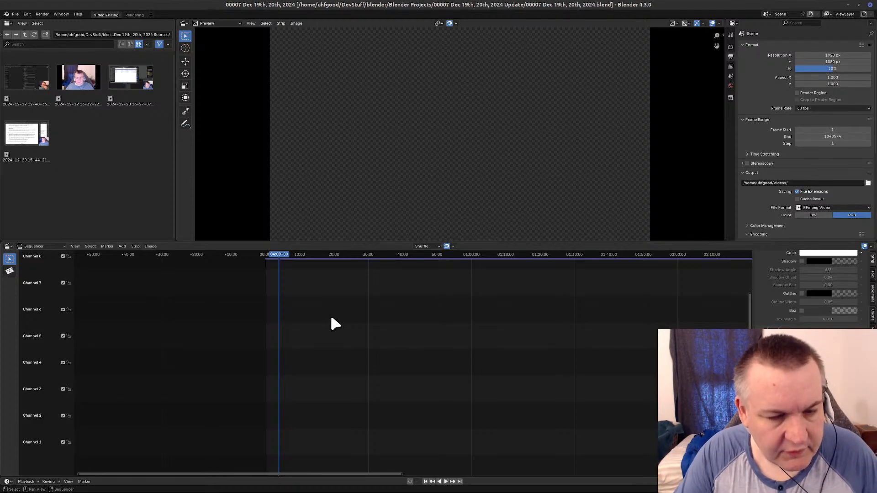
pyautogui.hotkey('alt', 'Tab')
pyautogui.press('Tab')
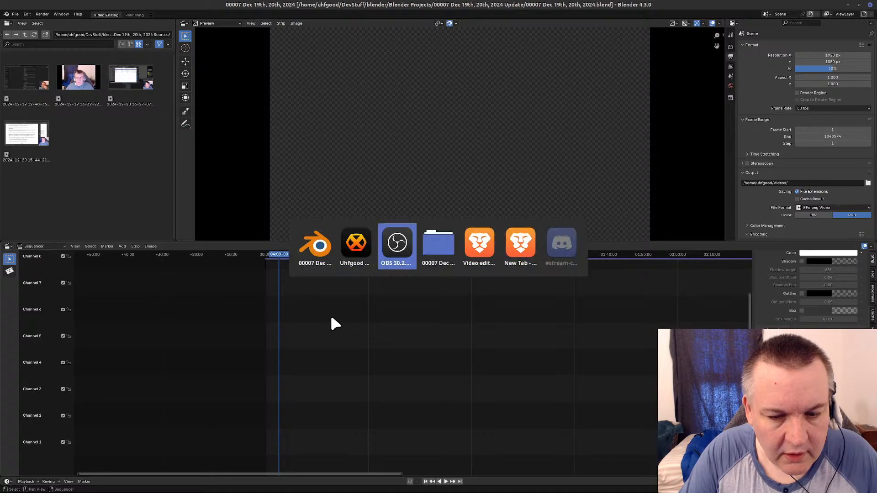
pyautogui.hotkey('alt', 'Tab')
pyautogui.press('Tab')
pyautogui.press('Tab')
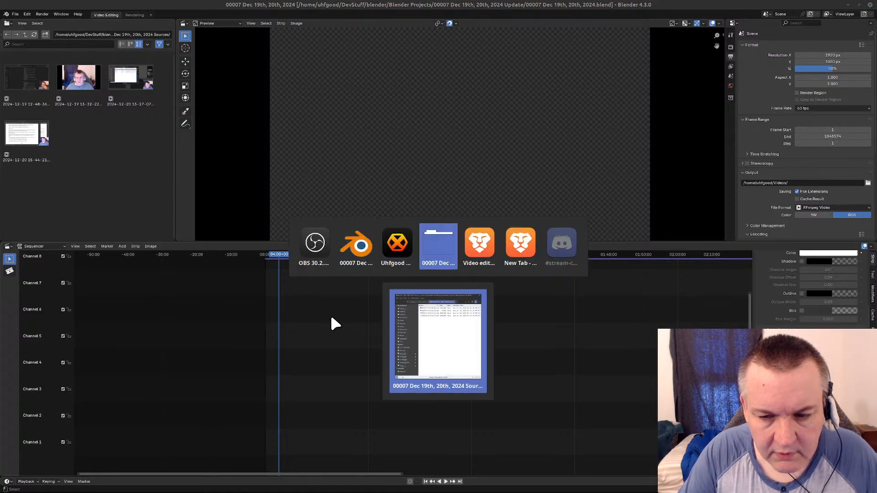
pyautogui.press('Tab')
pyautogui.press('Tab')
pyautogui.press('Tab')
pyautogui.press('Tab')
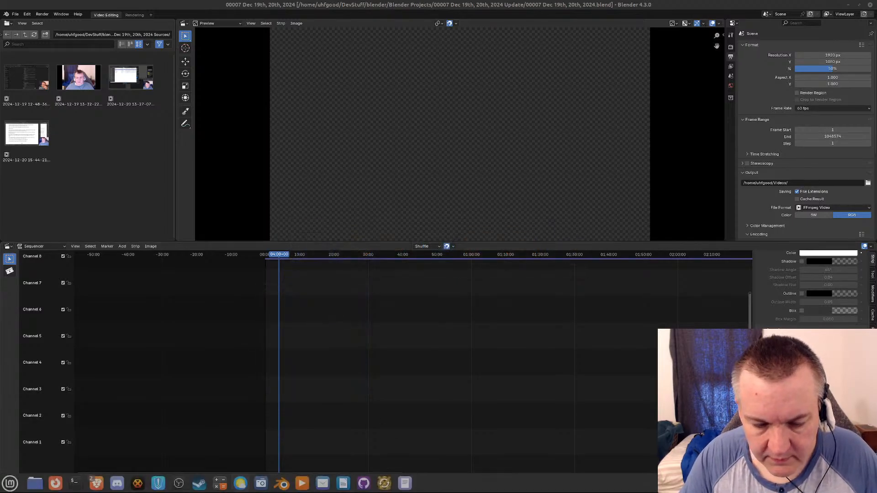
pyautogui.moveTo(406, 492)
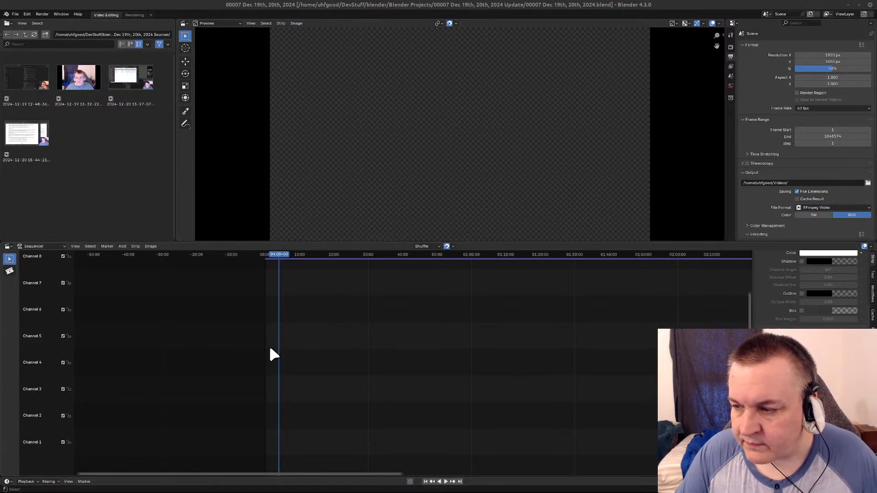
pyautogui.moveTo(34, 484)
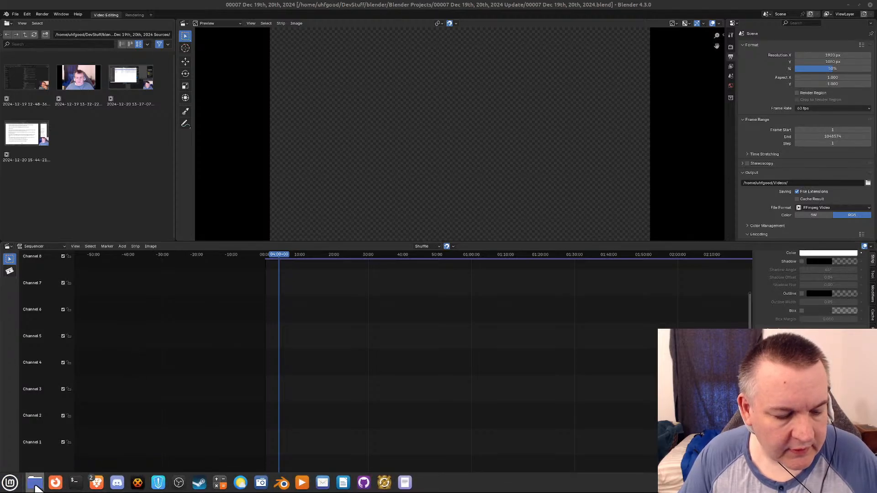
pyautogui.click(35, 486)
pyautogui.click(181, 74)
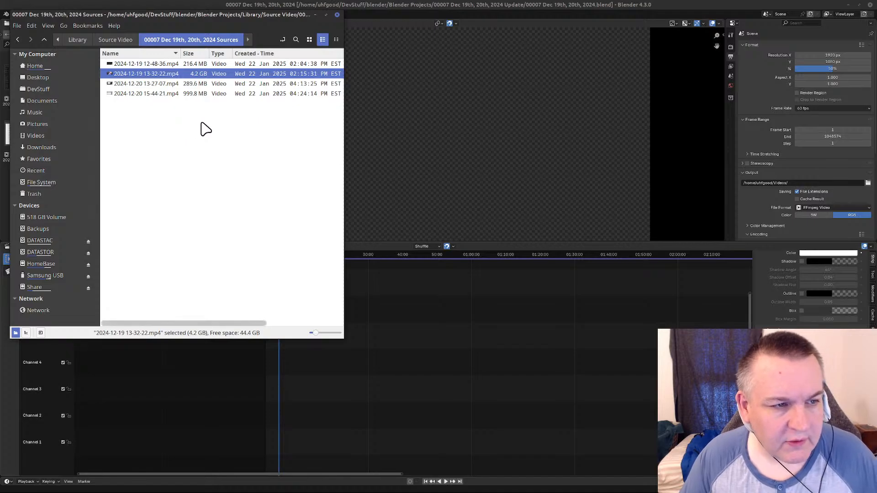
pyautogui.click(260, 4)
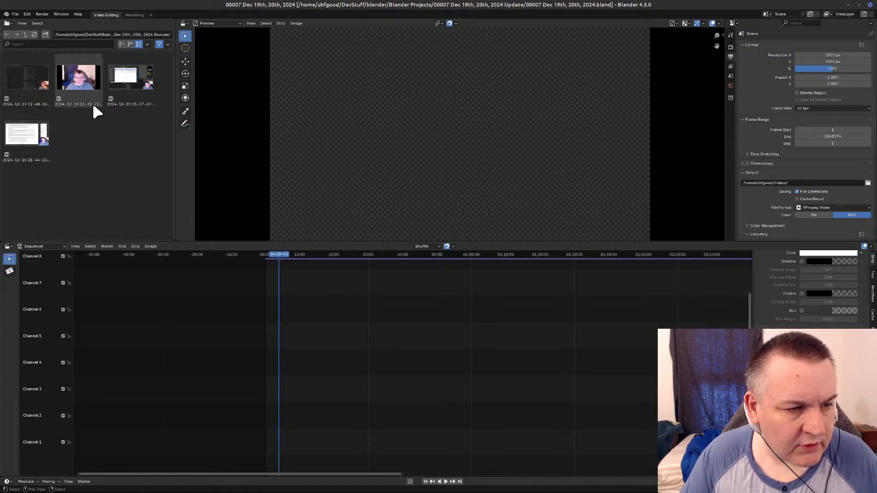
pyautogui.moveTo(90, 88)
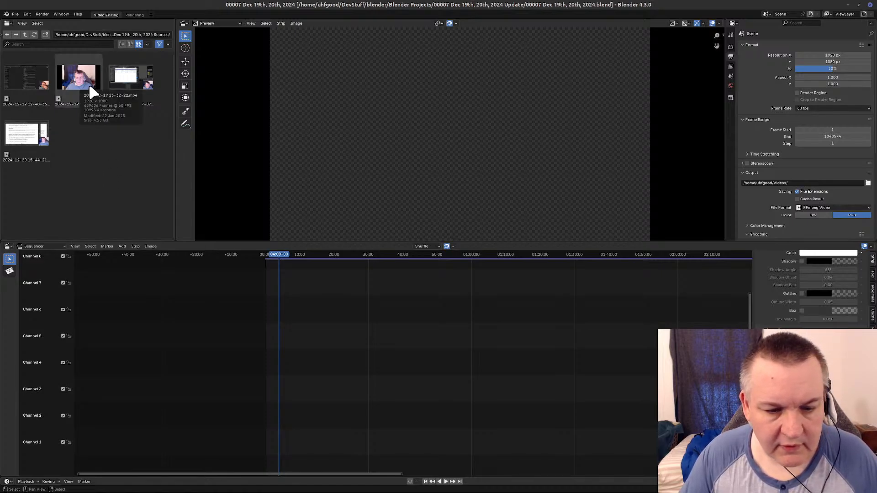
pyautogui.moveTo(90, 88); pyautogui.dragTo(280, 336)
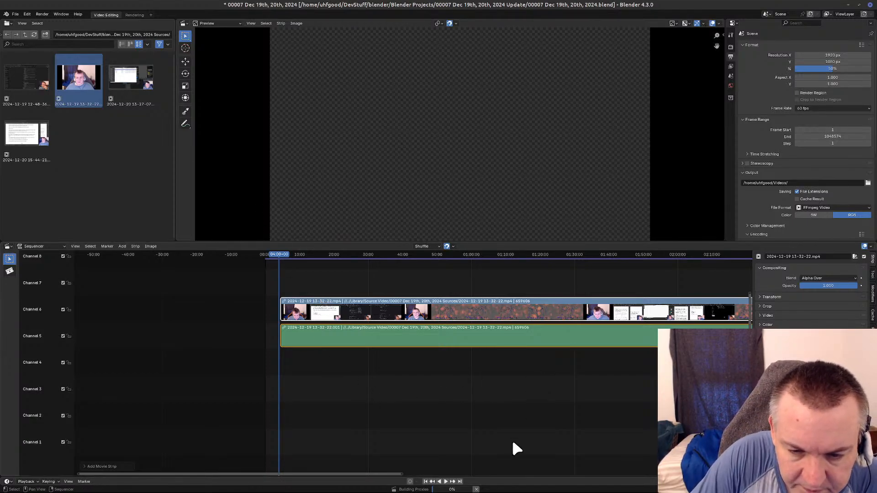
pyautogui.scroll(-3, 474, 403)
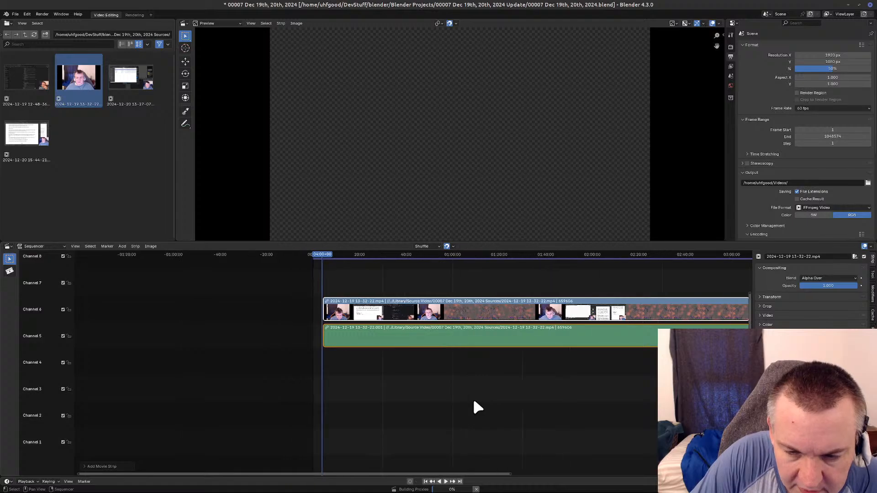
pyautogui.moveTo(546, 382); pyautogui.dragTo(470, 388, button='middle')
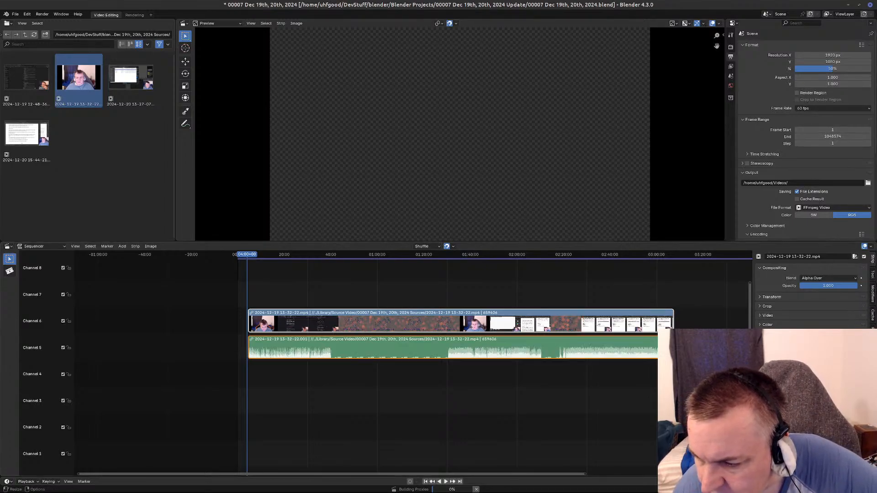
pyautogui.click(873, 329)
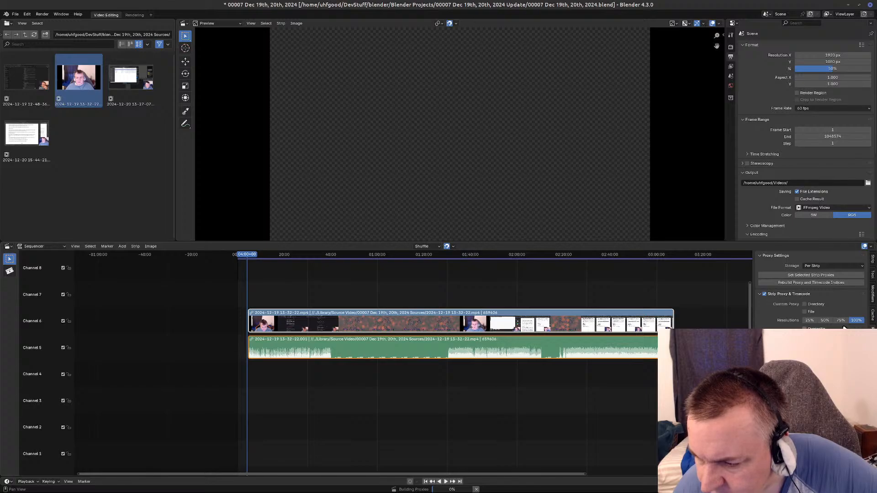
pyautogui.click(825, 320)
pyautogui.click(856, 320)
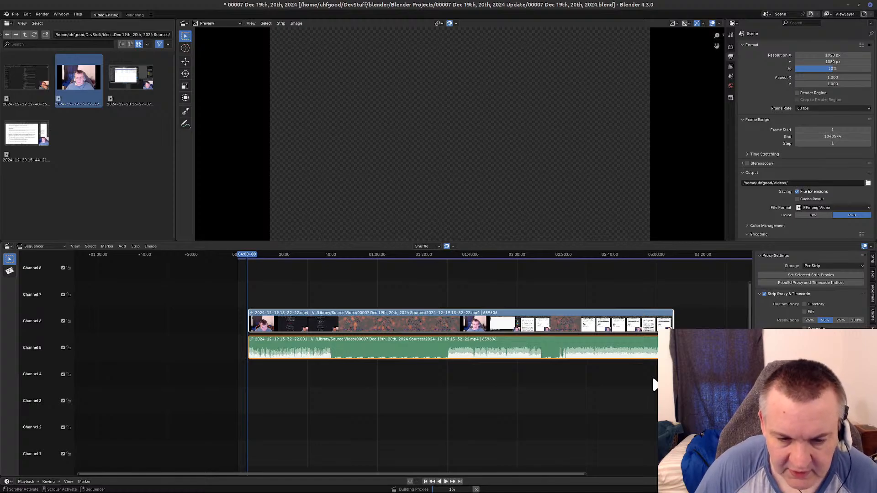
# Scrub the strip between about 38:50 and 40:07 to locate where the webcam footage switches to the Please Wait screen.
pyautogui.scroll(1, 404, 391)
pyautogui.moveTo(407, 390); pyautogui.dragTo(395, 453, button='middle')
pyautogui.scroll(7, 251, 421)
pyautogui.moveTo(579, 470); pyautogui.dragTo(365, 276, button='middle')
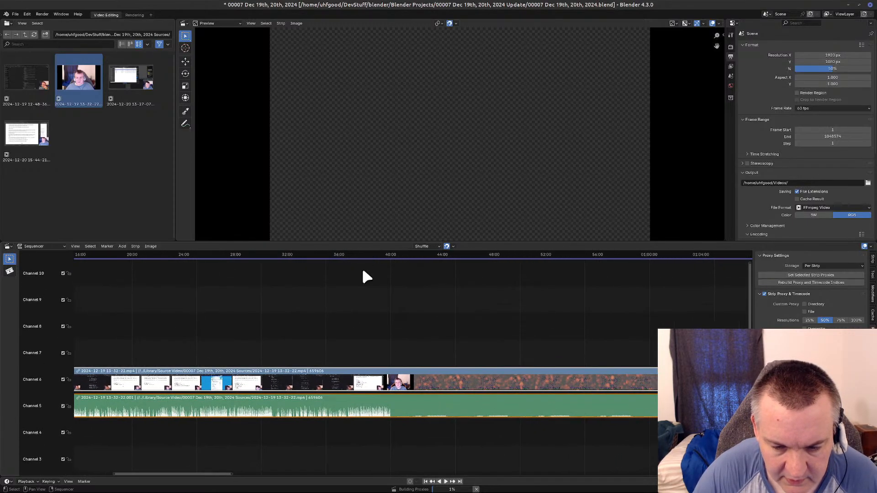
pyautogui.click(392, 255)
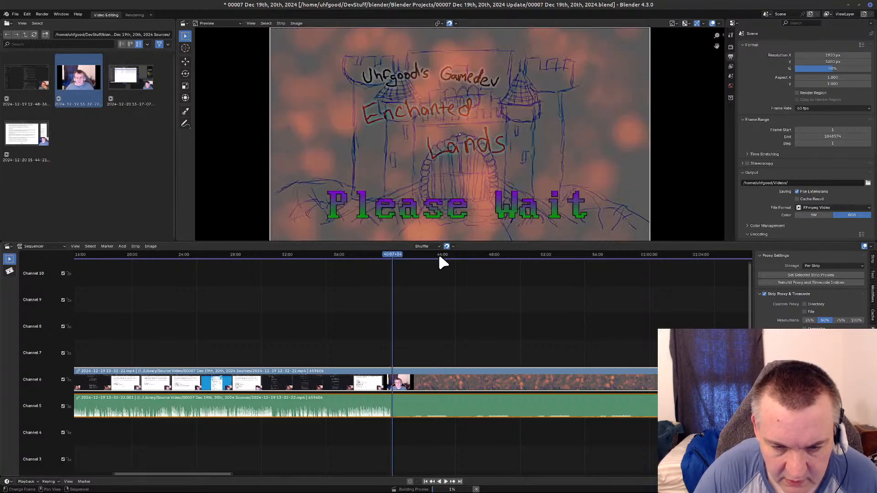
pyautogui.click(376, 257)
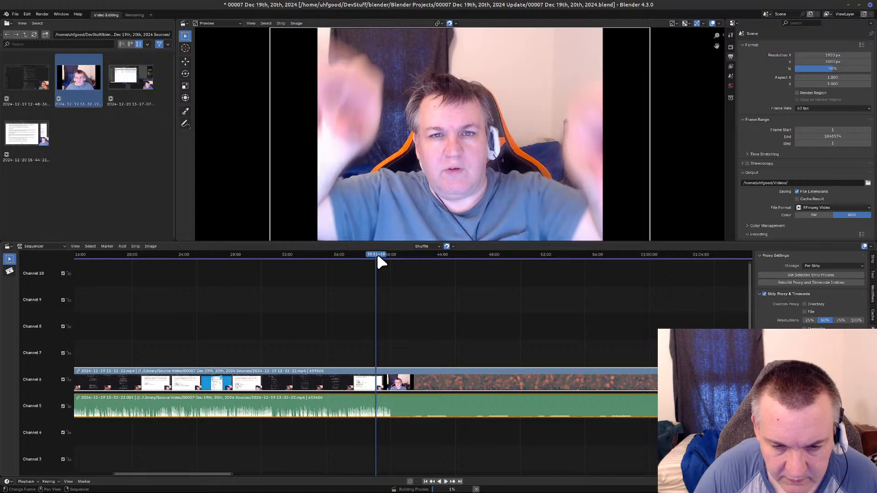
pyautogui.click(377, 256)
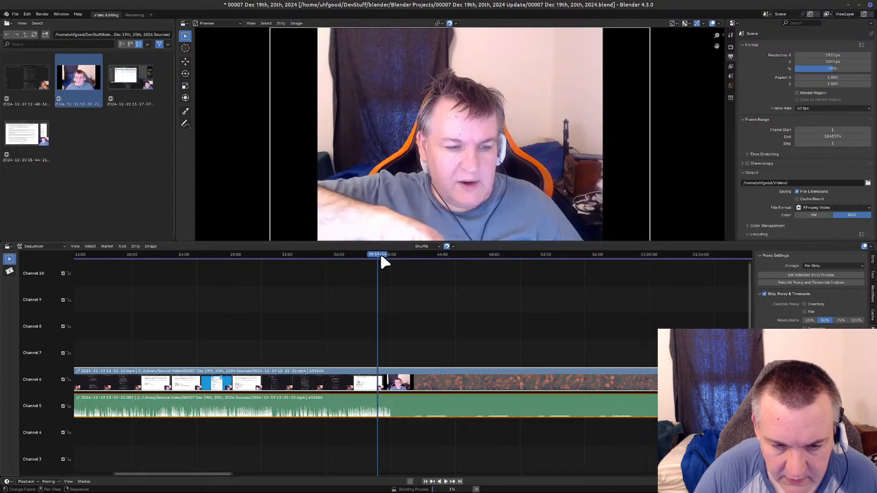
pyautogui.click(381, 257)
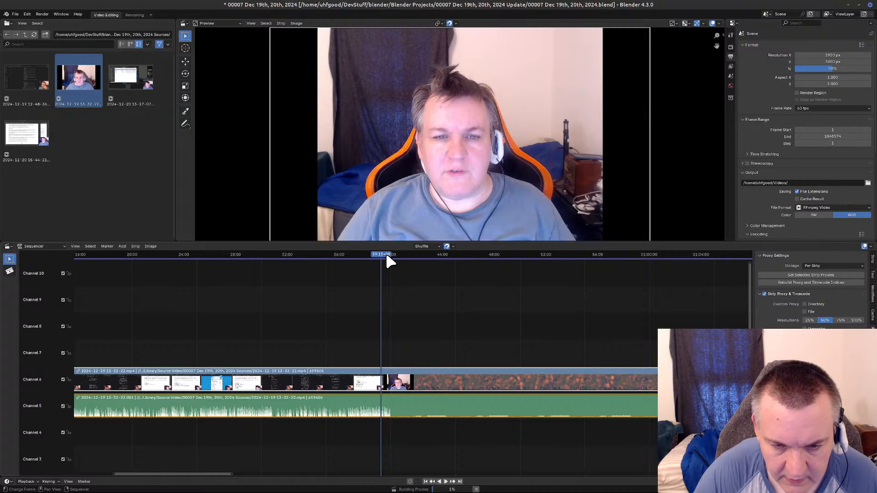
pyautogui.click(386, 255)
pyautogui.click(389, 257)
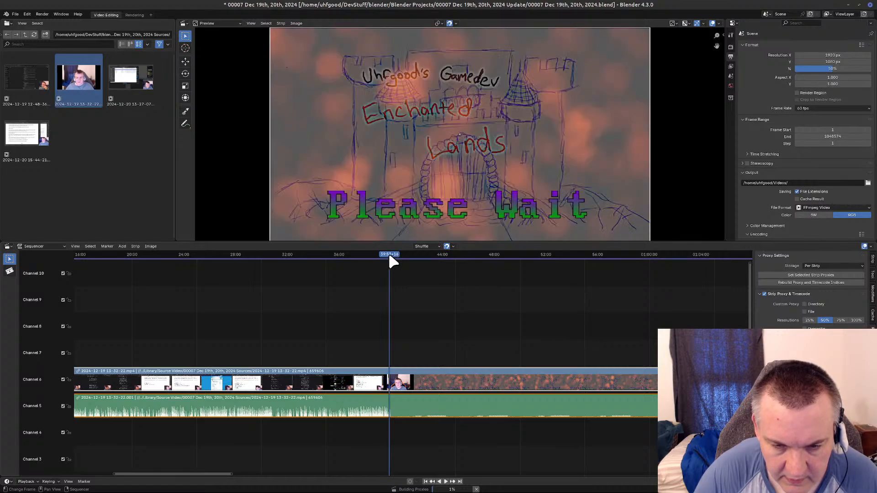
pyautogui.press('space')
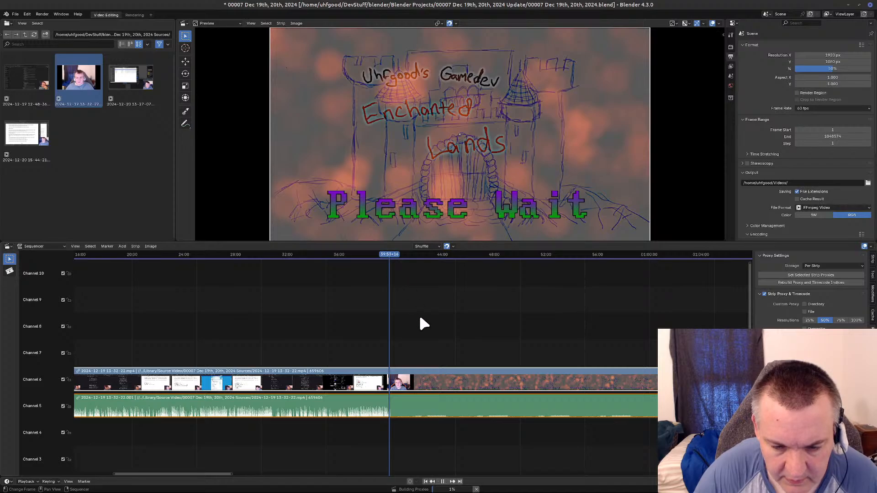
pyautogui.press('space')
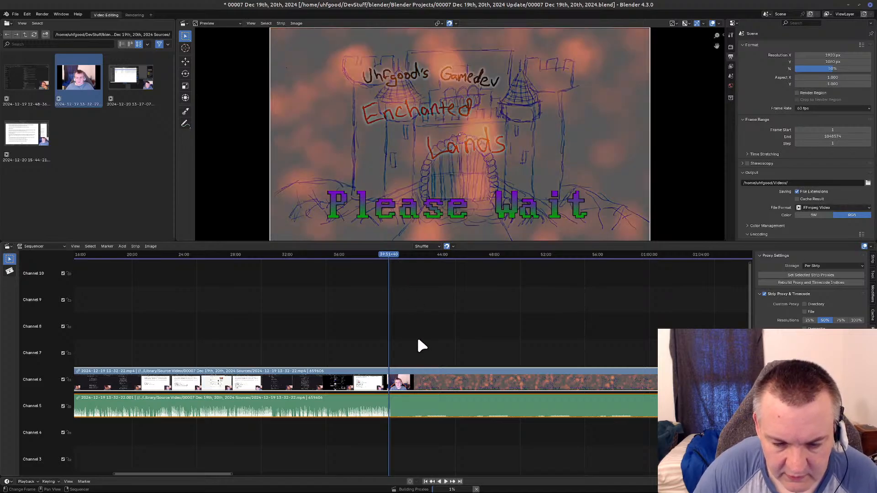
# Play the strip from about 39:46 to 39:56 to examine the picture and audio around the switch to the Please Wait screen.
pyautogui.scroll(8, 417, 340)
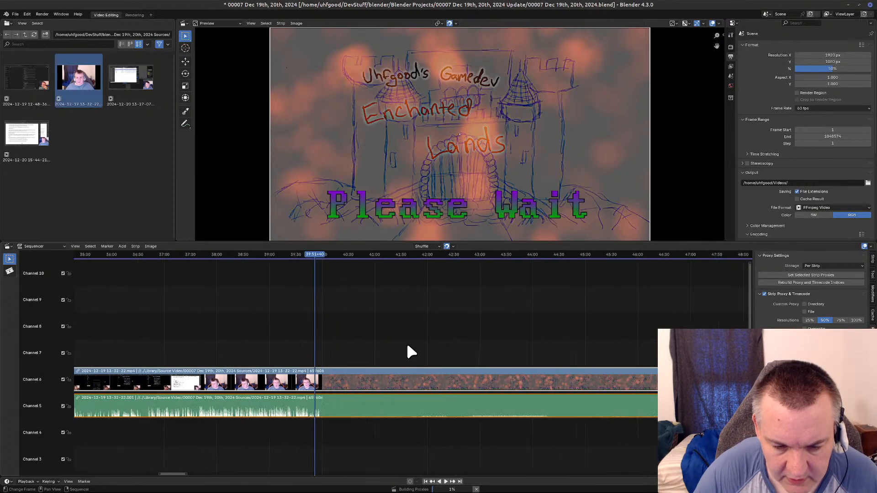
pyautogui.scroll(8, 341, 357)
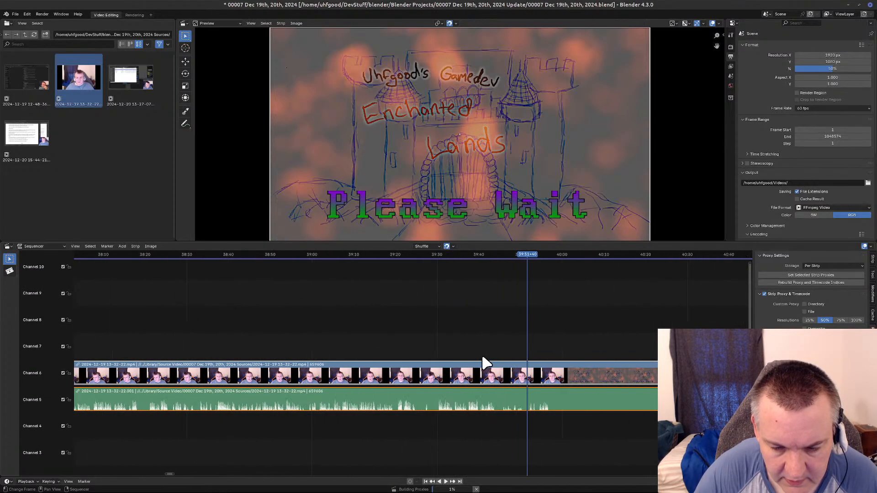
pyautogui.moveTo(496, 382); pyautogui.dragTo(217, 388, button='middle')
pyautogui.scroll(10, 383, 412)
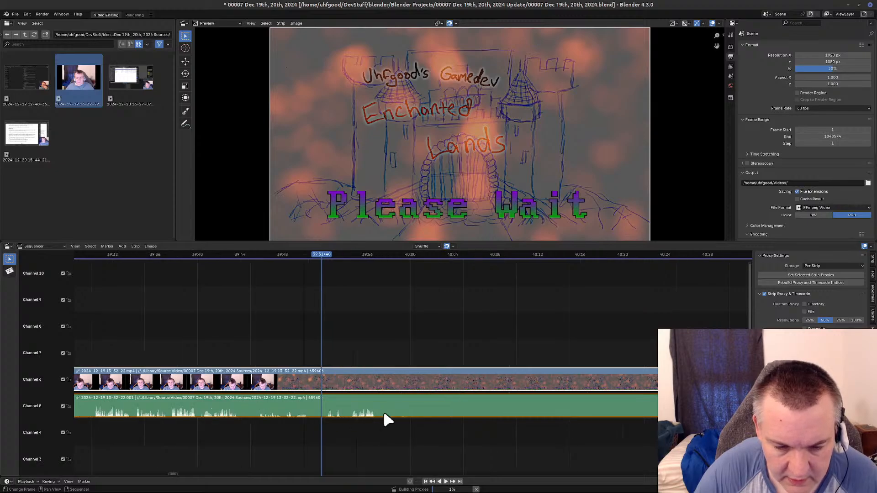
pyautogui.scroll(1, 383, 413)
pyautogui.moveTo(335, 423); pyautogui.dragTo(524, 418, button='middle')
pyautogui.scroll(8, 401, 430)
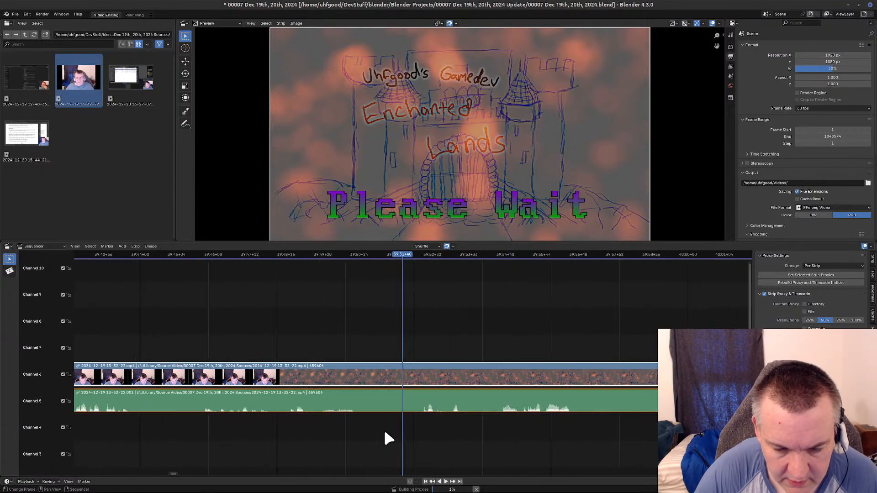
pyautogui.moveTo(420, 433); pyautogui.dragTo(522, 297, button='middle')
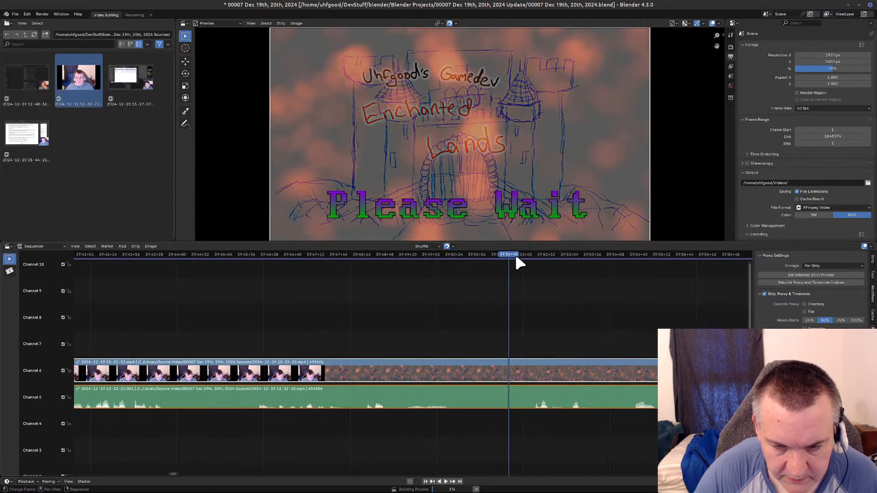
pyautogui.press('space')
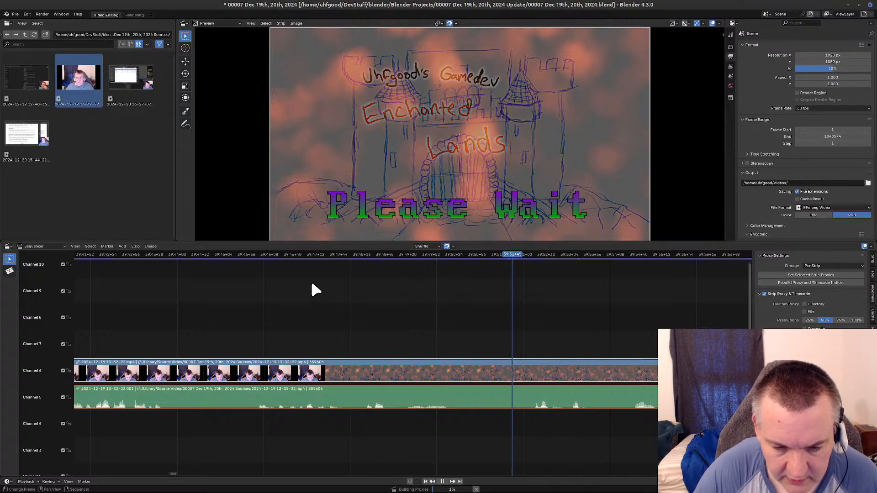
pyautogui.click(250, 254)
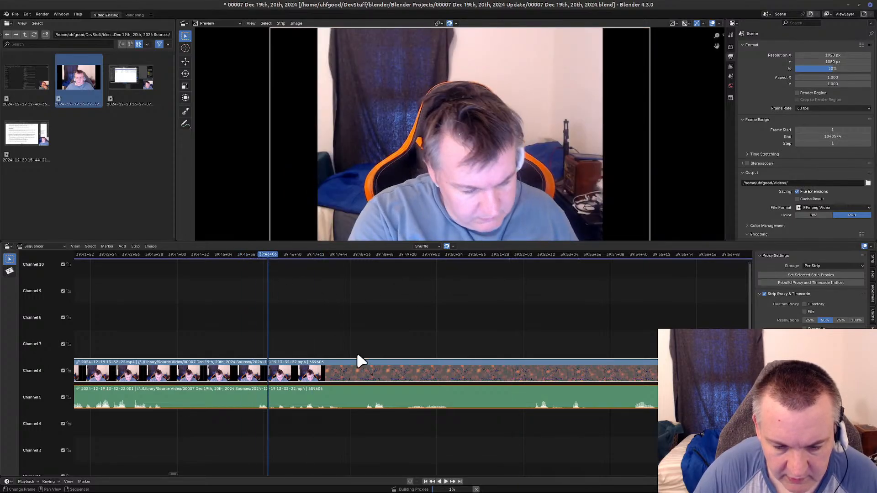
pyautogui.click(443, 481)
pyautogui.click(446, 482)
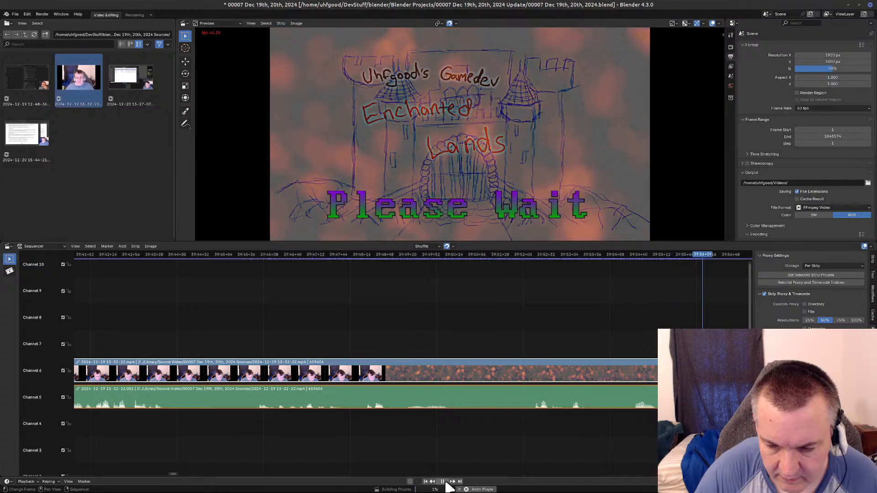
pyautogui.click(443, 482)
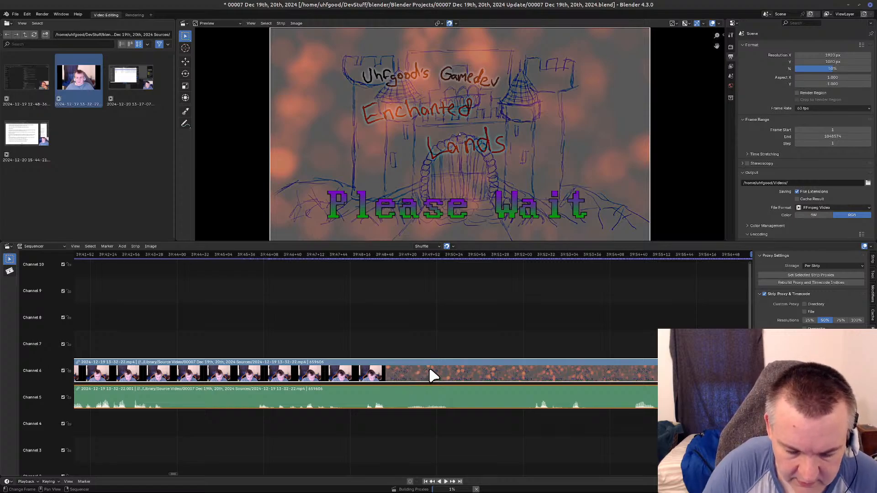
pyautogui.click(385, 259)
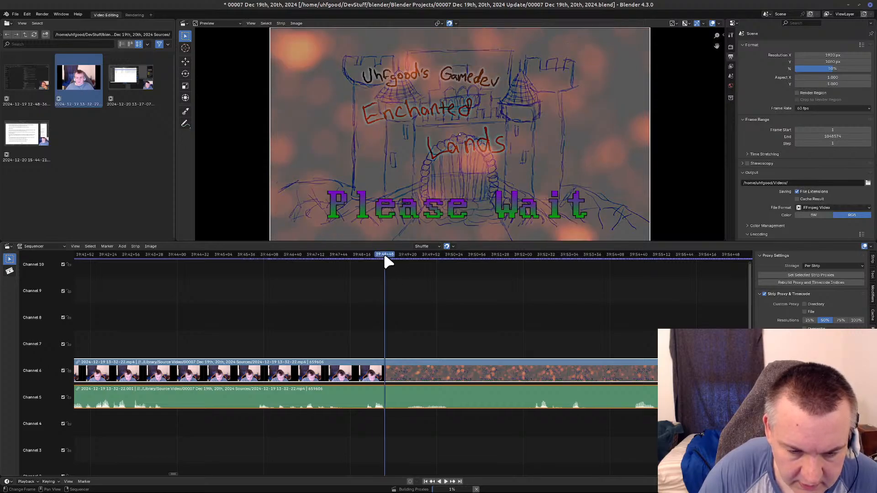
pyautogui.moveTo(382, 256)
pyautogui.mouseDown()
pyautogui.moveTo(358, 256)
pyautogui.moveTo(373, 255)
pyautogui.mouseUp()
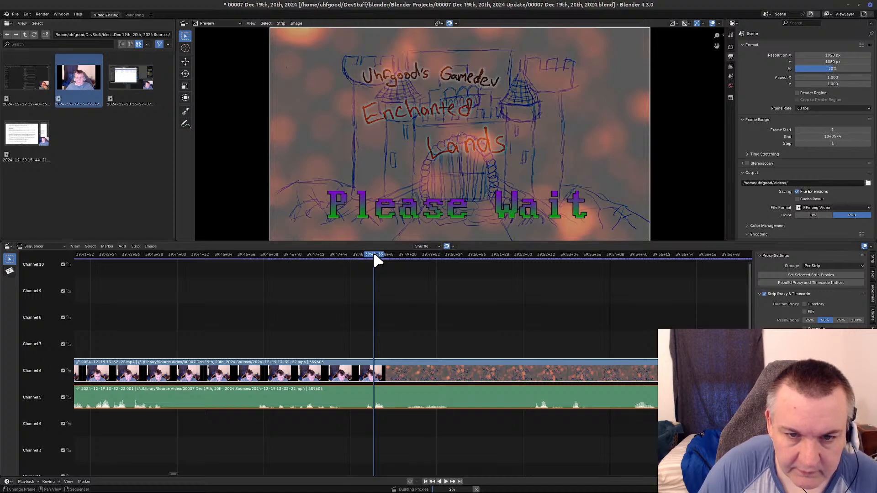
pyautogui.press('space')
pyautogui.press('Escape')
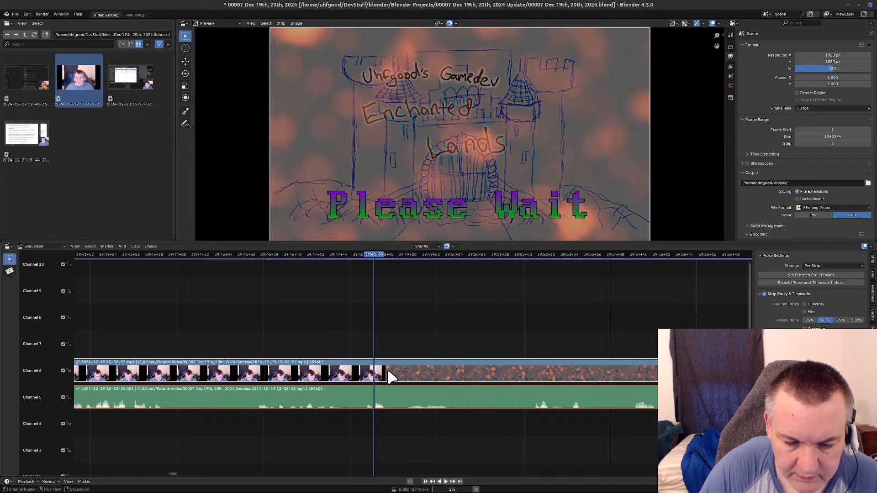
pyautogui.press('k')
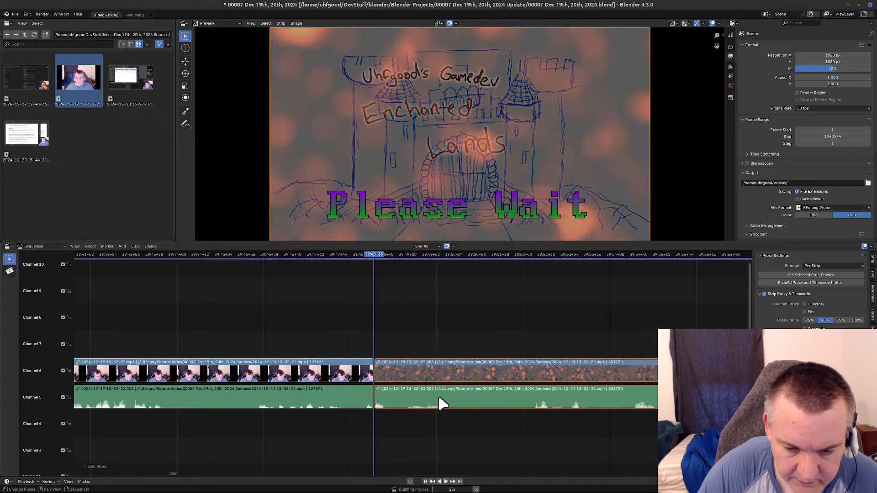
# Scan the second half of the split strip between about 1:28:37 and 1:32:33 to locate the end of the Please Wait break.
pyautogui.moveTo(621, 463); pyautogui.dragTo(204, 457, button='middle')
pyautogui.moveTo(552, 456); pyautogui.dragTo(94, 463, button='middle')
pyautogui.moveTo(519, 450); pyautogui.dragTo(156, 459, button='middle')
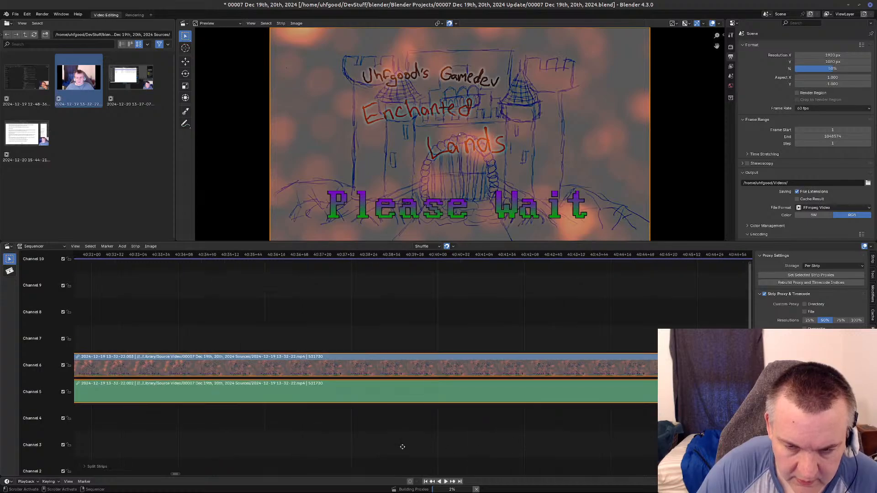
pyautogui.scroll(-6, 473, 412)
pyautogui.moveTo(647, 430); pyautogui.dragTo(111, 406, button='middle')
pyautogui.moveTo(574, 402); pyautogui.dragTo(158, 466, button='middle')
pyautogui.scroll(-10, 603, 455)
pyautogui.moveTo(668, 265); pyautogui.dragTo(431, 261, button='middle')
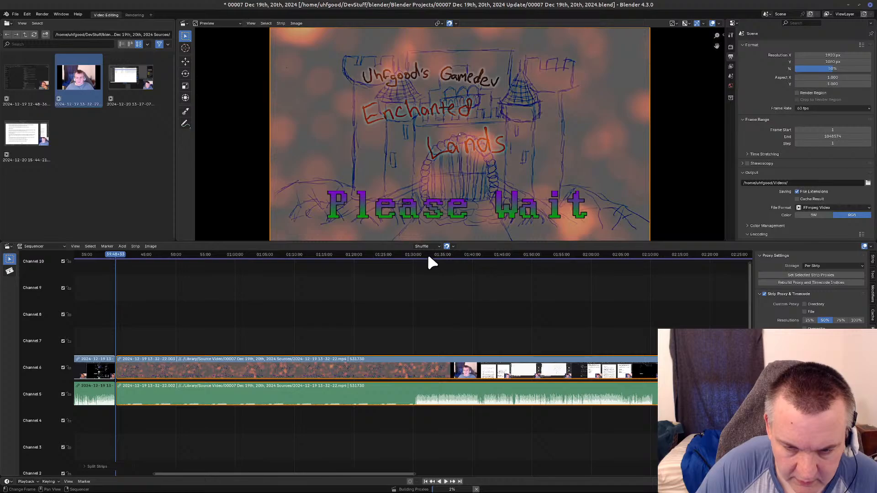
pyautogui.press('pageup')
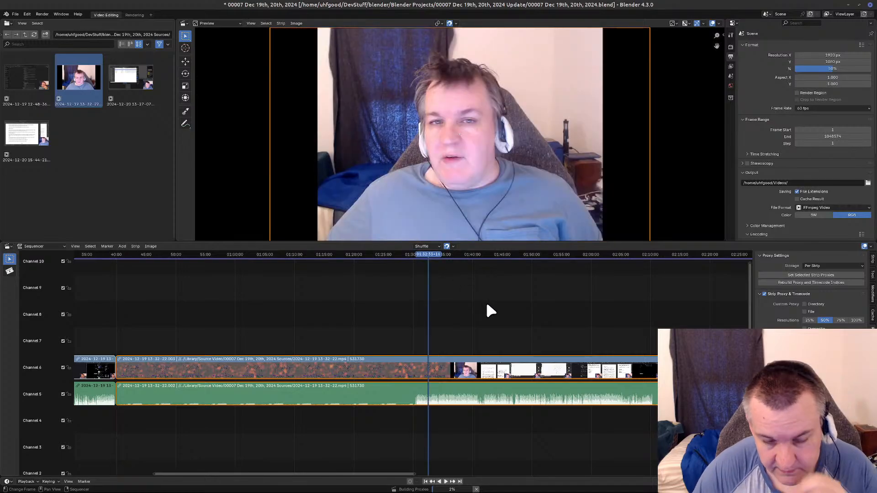
pyautogui.click(415, 256)
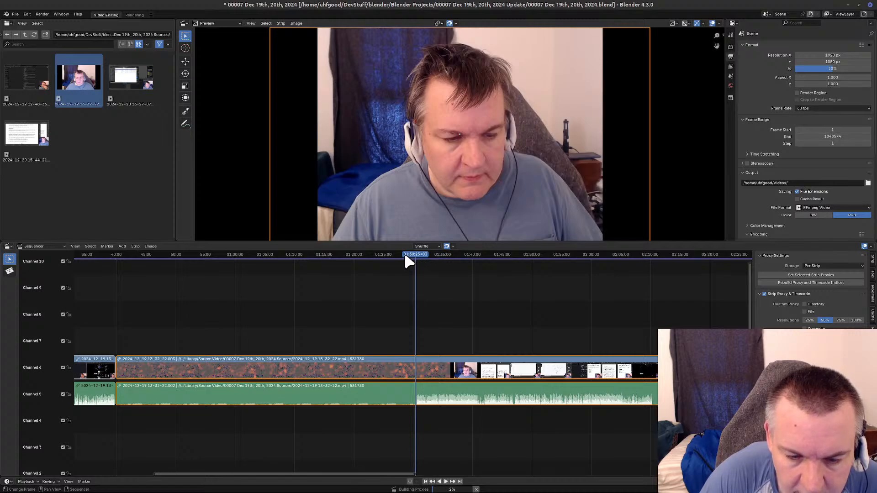
pyautogui.click(404, 256)
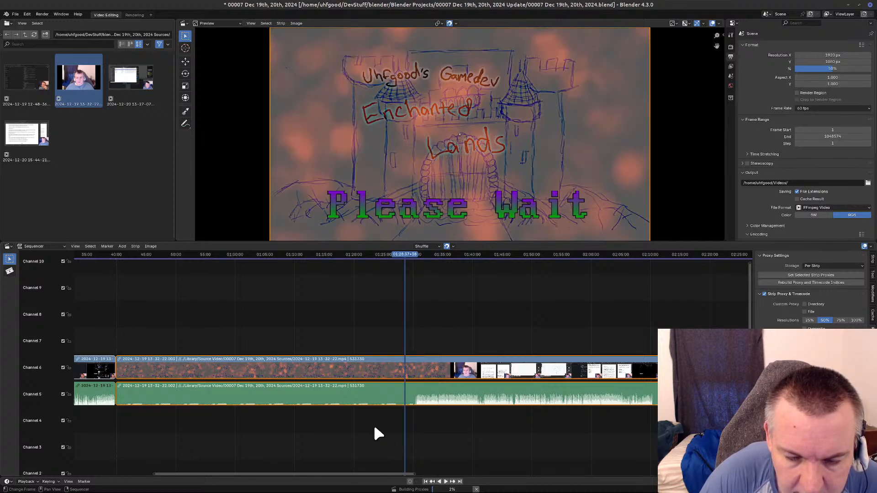
# Examine the strip closely from 1:28:37 to about 1:30:22 to pinpoint the fade from Please Wait back to the webcam.
pyautogui.scroll(10, 384, 441)
pyautogui.scroll(1, 379, 439)
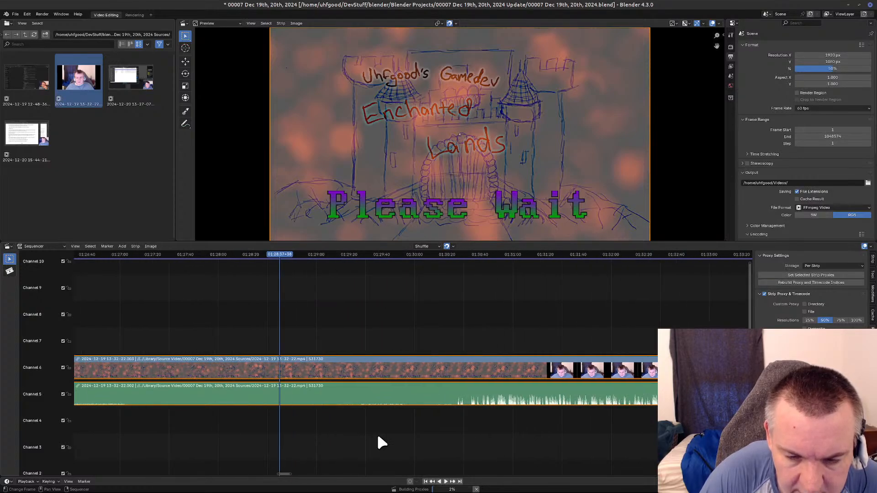
pyautogui.scroll(3, 301, 444)
pyautogui.moveTo(305, 446); pyautogui.dragTo(556, 456, button='middle')
pyautogui.scroll(7, 484, 450)
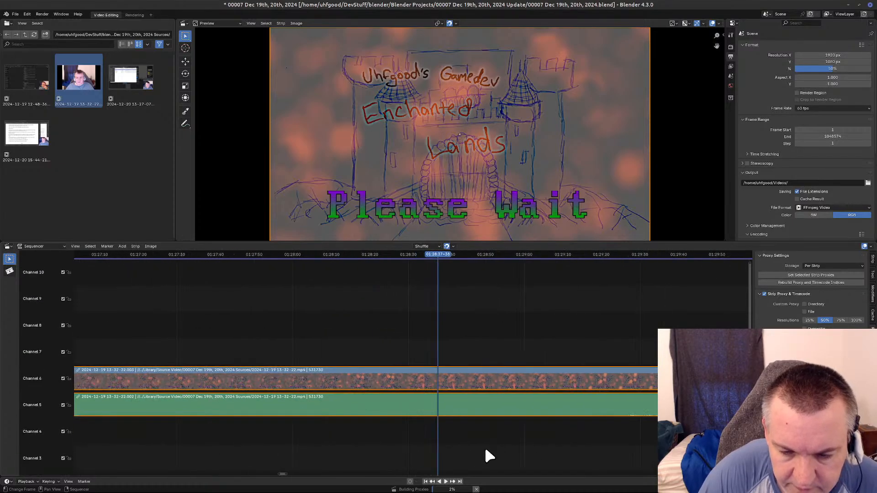
pyautogui.scroll(1, 483, 451)
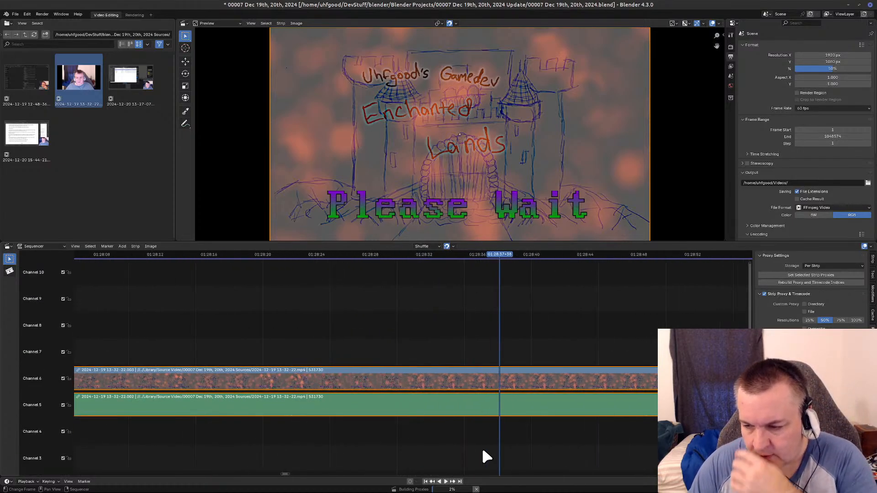
pyautogui.scroll(1, 478, 451)
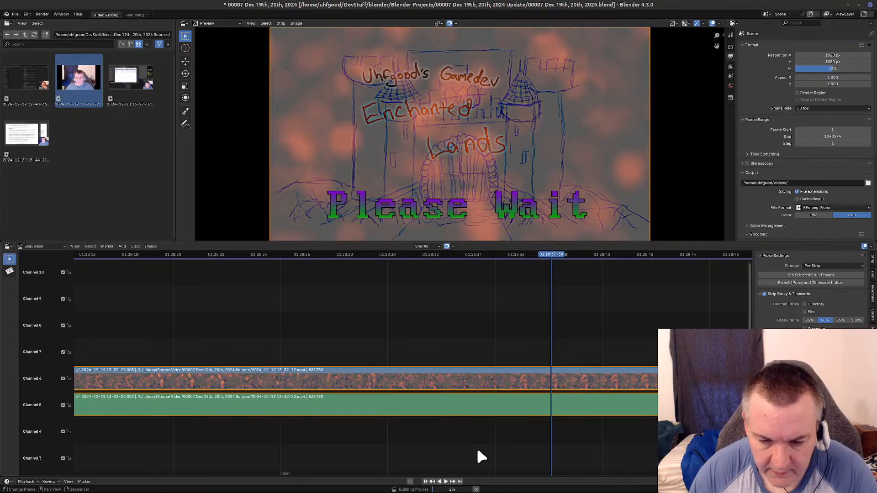
pyautogui.moveTo(640, 457); pyautogui.dragTo(151, 483, button='middle')
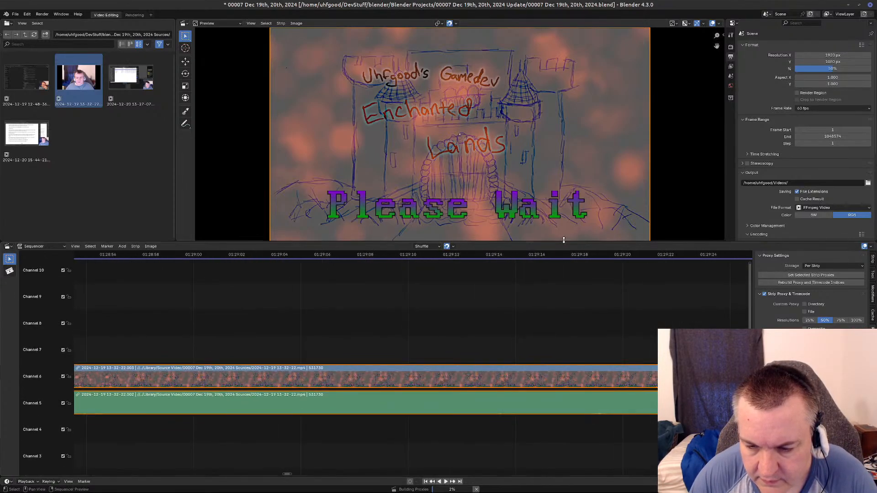
pyautogui.moveTo(678, 462); pyautogui.dragTo(250, 431, button='middle')
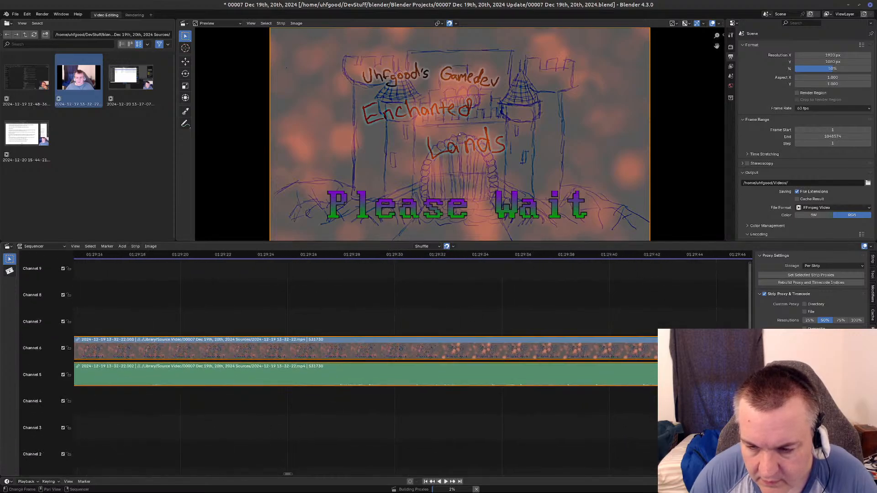
pyautogui.click(624, 254)
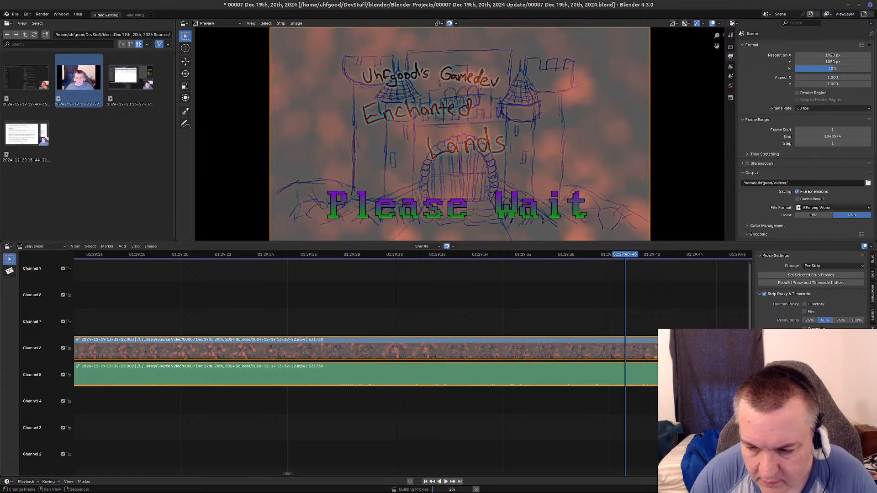
pyautogui.moveTo(728, 419); pyautogui.dragTo(151, 389, button='middle')
pyautogui.moveTo(634, 408); pyautogui.dragTo(259, 438, button='middle')
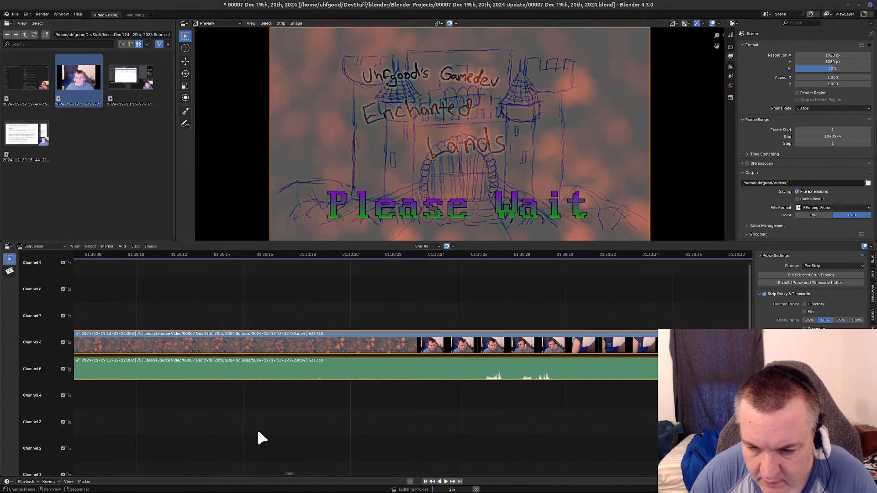
pyautogui.click(407, 255)
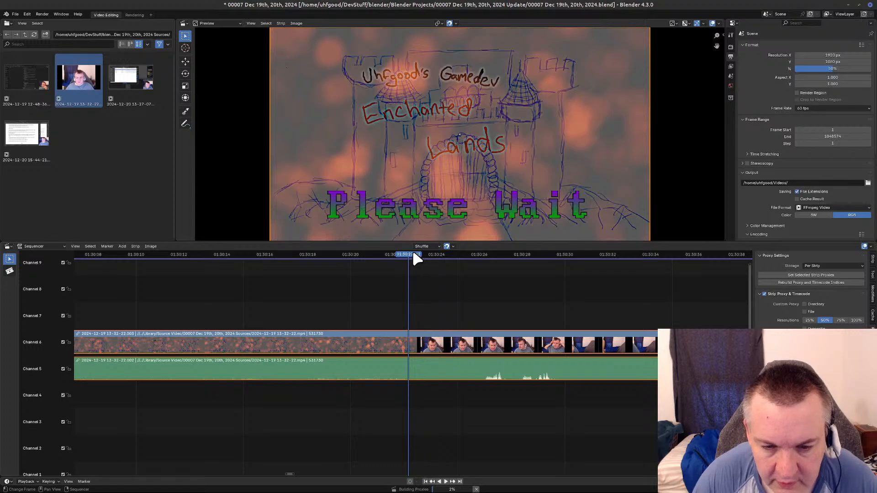
pyautogui.click(410, 258)
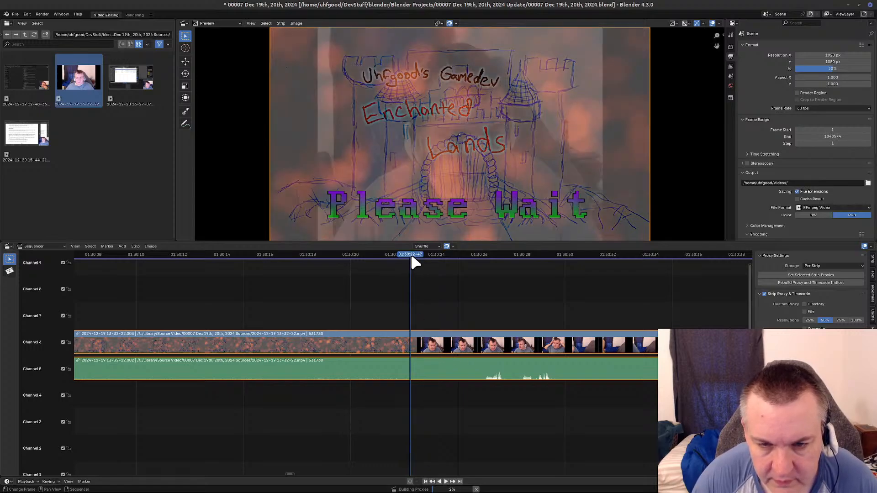
# Advance the playhead frame by frame past the fade to about 1:30:26, just before the speech in the audio resumes.
pyautogui.press('Right')
pyautogui.press('Right')
pyautogui.press('Right')
pyautogui.press('Right')
pyautogui.press('Right')
pyautogui.press('Right')
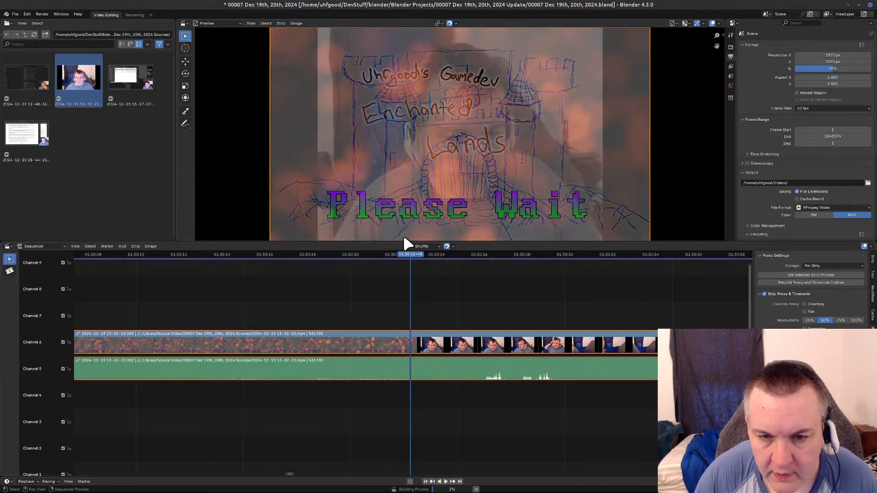
pyautogui.press('Right')
pyautogui.press('Right')
pyautogui.press('Right')
pyautogui.press('Right')
pyautogui.press('Right')
pyautogui.press('Right')
pyautogui.press('Right')
pyautogui.press('Right')
pyautogui.press('Right')
pyautogui.press('Right')
pyautogui.press('Right')
pyautogui.press('Right')
pyautogui.press('Right')
pyautogui.press('Right')
pyautogui.press('Right')
pyautogui.press('Right')
pyautogui.press('Right')
pyautogui.press('Right')
pyautogui.press('Right')
pyautogui.press('Right')
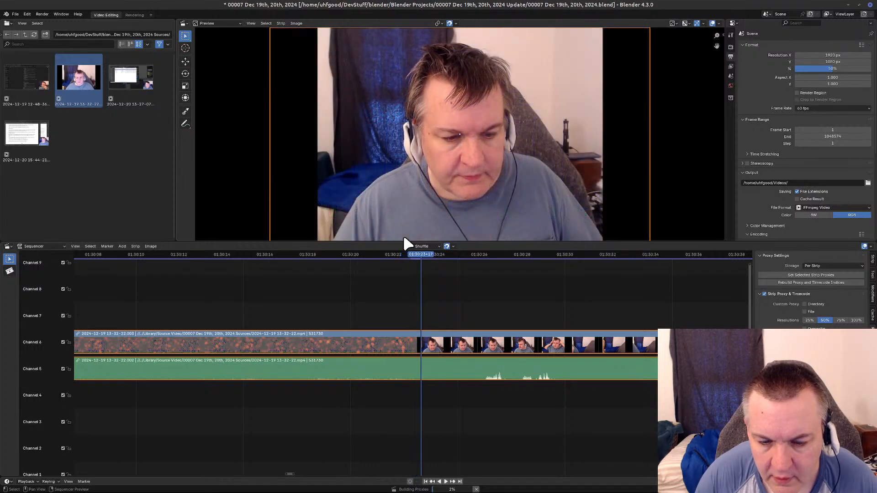
pyautogui.press('Right')
pyautogui.press('Right')
pyautogui.press('Right')
pyautogui.press('Right')
pyautogui.press('Right')
pyautogui.press('Right')
pyautogui.press('Right')
pyautogui.press('Right')
pyautogui.press('Right')
pyautogui.press('Right')
pyautogui.press('Right')
pyautogui.press('Right')
pyautogui.press('Right')
pyautogui.press('Right')
pyautogui.press('Right')
pyautogui.press('Right')
pyautogui.press('Right')
pyautogui.press('Right')
pyautogui.press('Right')
pyautogui.press('Right')
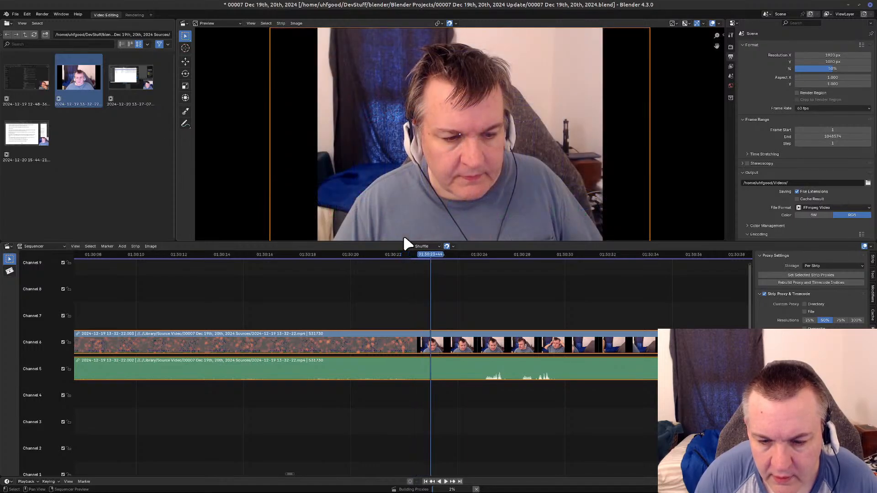
pyautogui.press('Right')
pyautogui.press('Right')
pyautogui.press('Right')
pyautogui.press('Right')
pyautogui.press('Right')
pyautogui.press('Right')
pyautogui.press('Right')
pyautogui.press('Right')
pyautogui.press('Right')
pyautogui.press('Right')
pyautogui.press('Right')
pyautogui.press('Right')
pyautogui.press('Right')
pyautogui.press('Right')
pyautogui.press('Right')
pyautogui.press('Right')
pyautogui.press('Right')
pyautogui.press('Right')
pyautogui.press('Right')
pyautogui.press('Right')
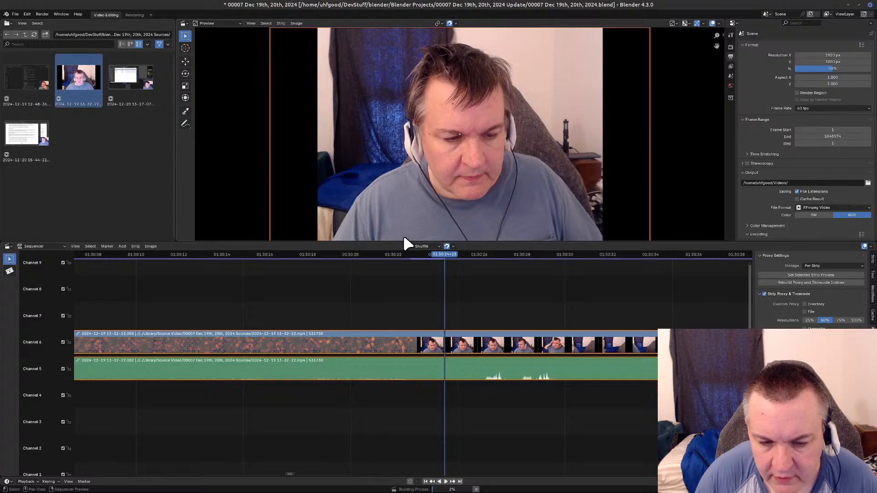
pyautogui.press('Right')
pyautogui.press('Right')
pyautogui.press('Right')
pyautogui.press('Right')
pyautogui.press('Right')
pyautogui.press('Right')
pyautogui.press('Right')
pyautogui.press('Right')
pyautogui.press('Right')
pyautogui.press('Right')
pyautogui.press('Right')
pyautogui.press('Right')
pyautogui.press('Right')
pyautogui.press('Right')
pyautogui.press('Right')
pyautogui.press('Right')
pyautogui.press('Right')
pyautogui.press('Right')
pyautogui.press('Right')
pyautogui.press('Right')
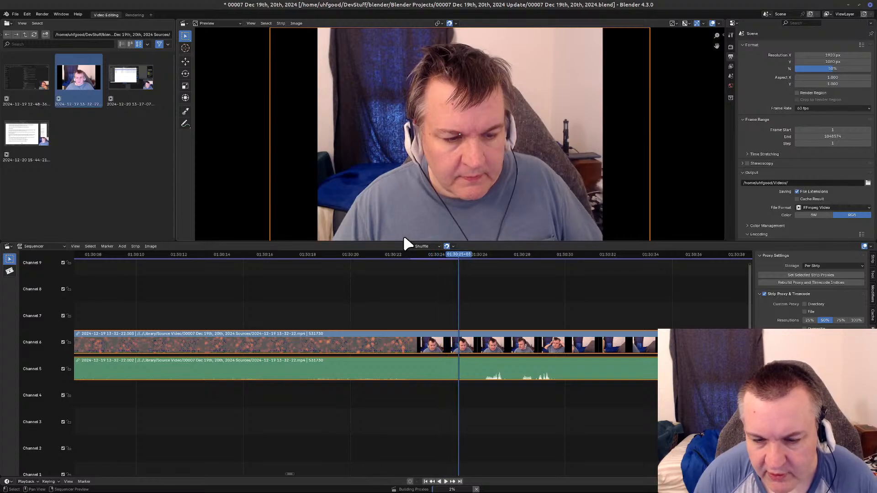
pyautogui.press('Right')
pyautogui.press('Right')
pyautogui.press('Right')
pyautogui.press('Right')
pyautogui.press('Right')
pyautogui.press('Right')
pyautogui.press('Right')
pyautogui.press('Right')
pyautogui.press('Right')
pyautogui.press('Right')
pyautogui.press('Right')
pyautogui.press('Right')
pyautogui.press('Right')
pyautogui.press('Right')
pyautogui.press('Right')
pyautogui.press('Right')
pyautogui.press('Right')
pyautogui.press('Right')
pyautogui.press('Right')
pyautogui.press('Right')
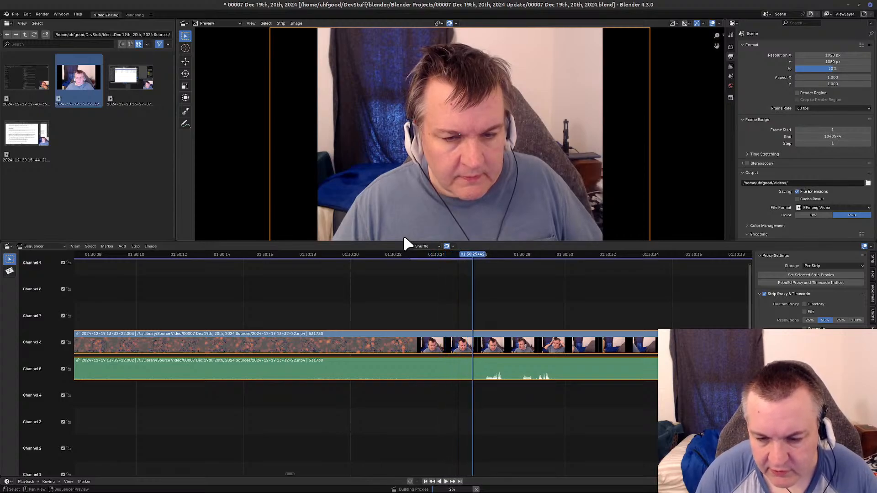
pyautogui.press('Right')
pyautogui.press('Right')
pyautogui.press('Right')
pyautogui.press('Right')
pyautogui.press('Right')
pyautogui.press('Right')
pyautogui.press('Right')
pyautogui.press('Right')
pyautogui.press('Right')
pyautogui.press('Right')
pyautogui.press('Right')
pyautogui.press('Right')
pyautogui.press('Right')
pyautogui.press('Right')
pyautogui.press('Right')
pyautogui.press('Right')
pyautogui.press('Right')
pyautogui.press('Right')
pyautogui.press('Right')
pyautogui.press('Right')
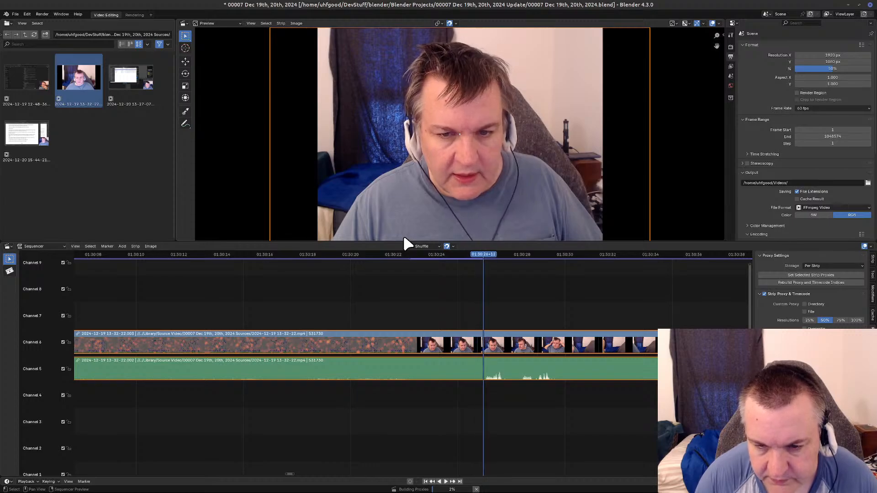
# Split the video and audio strips at about 1:30:25, before the speech resumes, and delete the Please Wait segment preceding the cut.
pyautogui.press('Left')
pyautogui.press('Left')
pyautogui.press('Left')
pyautogui.press('Left')
pyautogui.press('Left')
pyautogui.press('Left')
pyautogui.press('Left')
pyautogui.press('Left')
pyautogui.press('Left')
pyautogui.press('Left')
pyautogui.press('Left')
pyautogui.press('Left')
pyautogui.press('Left')
pyautogui.press('Left')
pyautogui.press('Left')
pyautogui.press('Left')
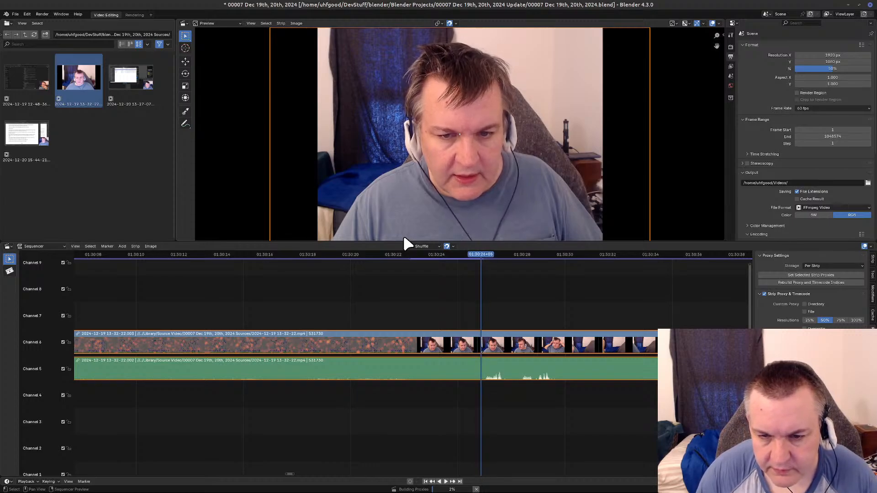
pyautogui.press('Left')
pyautogui.press('Left')
pyautogui.press('Left')
pyautogui.press('Left')
pyautogui.press('Left')
pyautogui.press('Left')
pyautogui.press('Left')
pyautogui.press('Left')
pyautogui.press('Left')
pyautogui.press('Left')
pyautogui.press('Left')
pyautogui.press('Left')
pyautogui.press('Left')
pyautogui.press('Left')
pyautogui.press('Left')
pyautogui.press('Left')
pyautogui.press('Left')
pyautogui.press('Left')
pyautogui.press('Left')
pyautogui.press('Left')
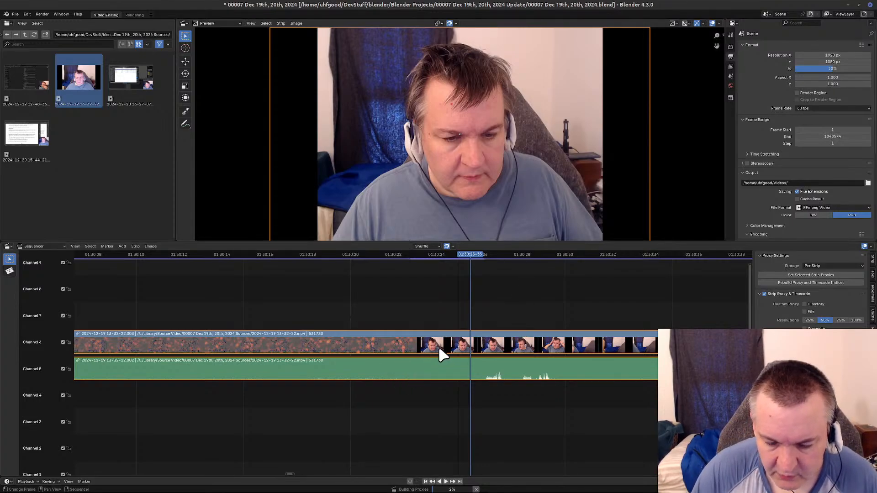
pyautogui.press('k')
pyautogui.press('Delete')
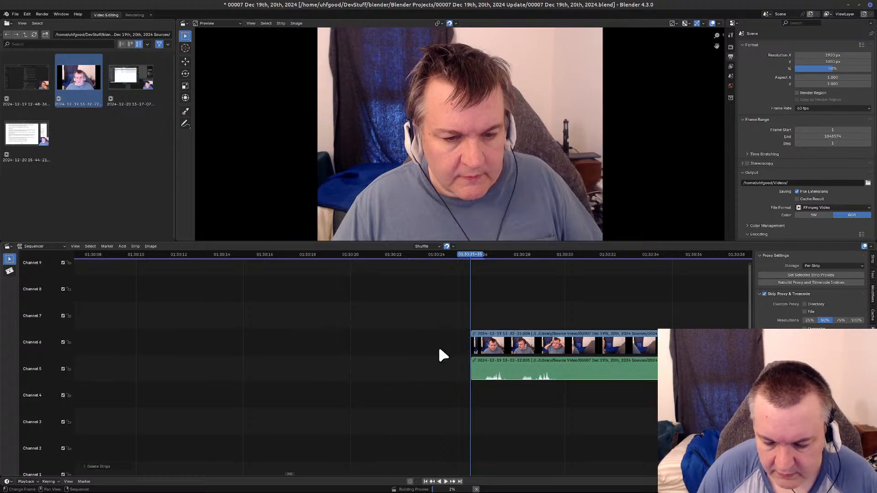
# Close the gap left by the deleted break and return the playhead to the join at 39:48+33.
pyautogui.press('Left')
pyautogui.press('BackSpace')
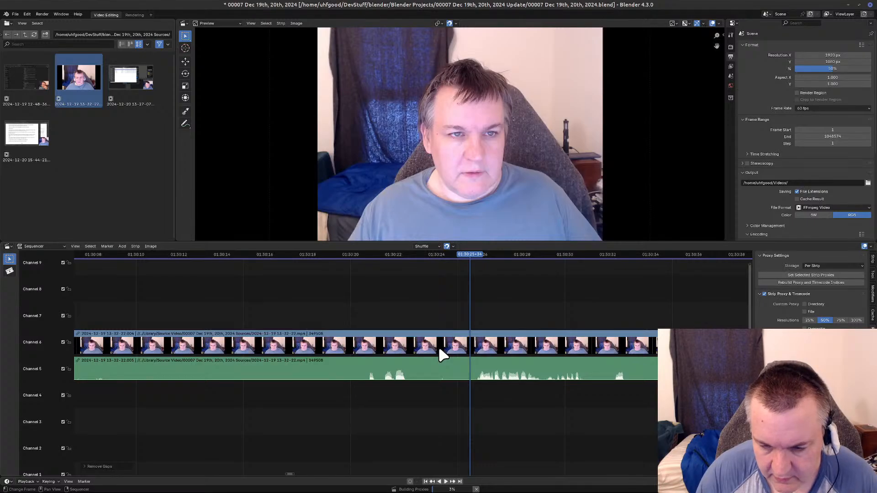
pyautogui.press('pagedown')
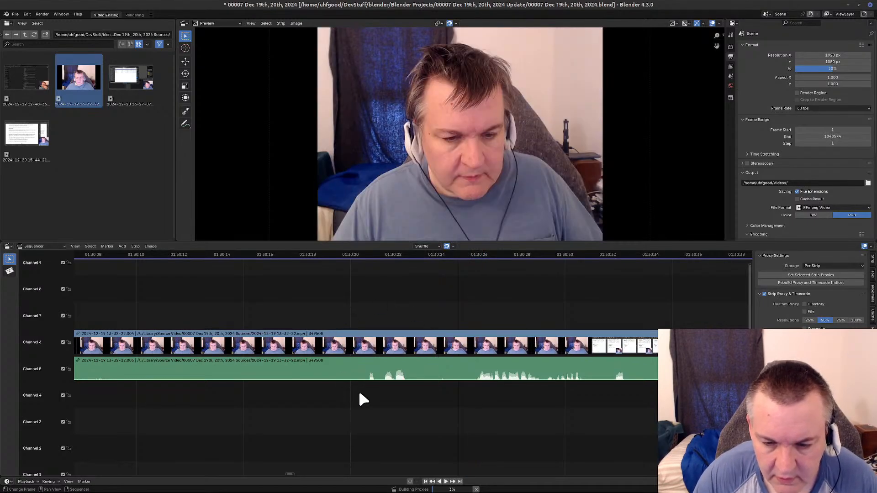
pyautogui.scroll(-10, 361, 399)
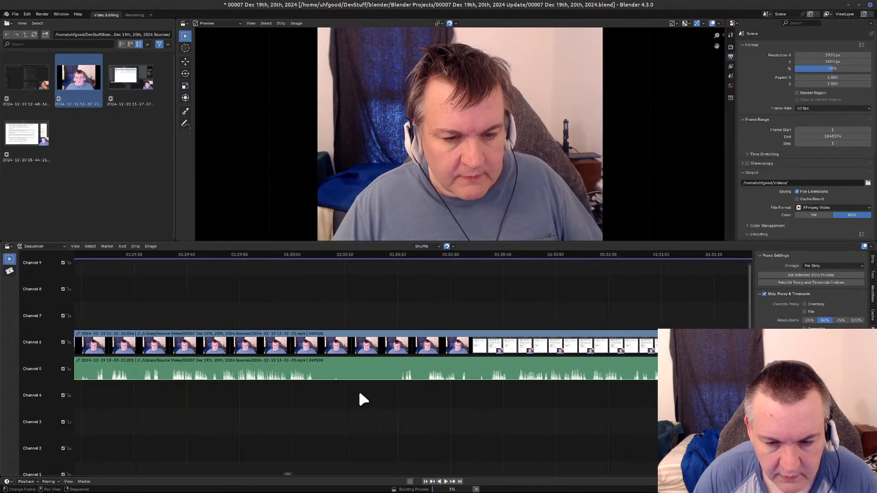
pyautogui.scroll(-10, 360, 395)
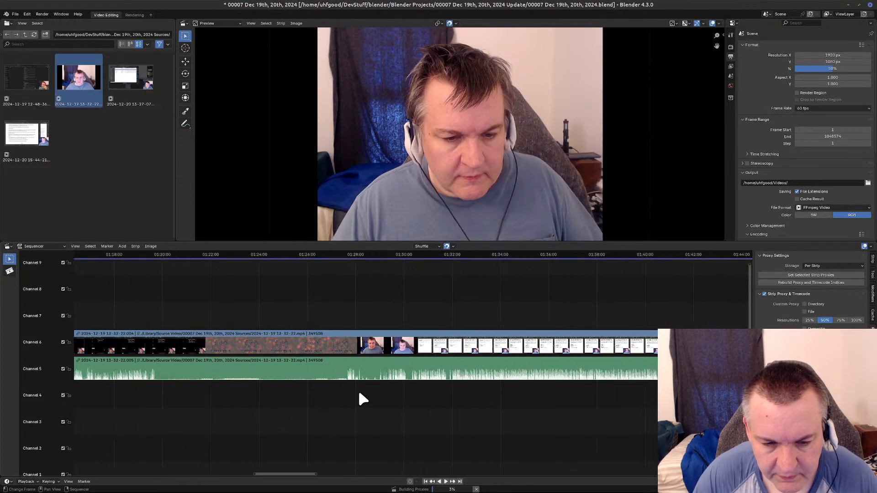
pyautogui.scroll(-5, 361, 400)
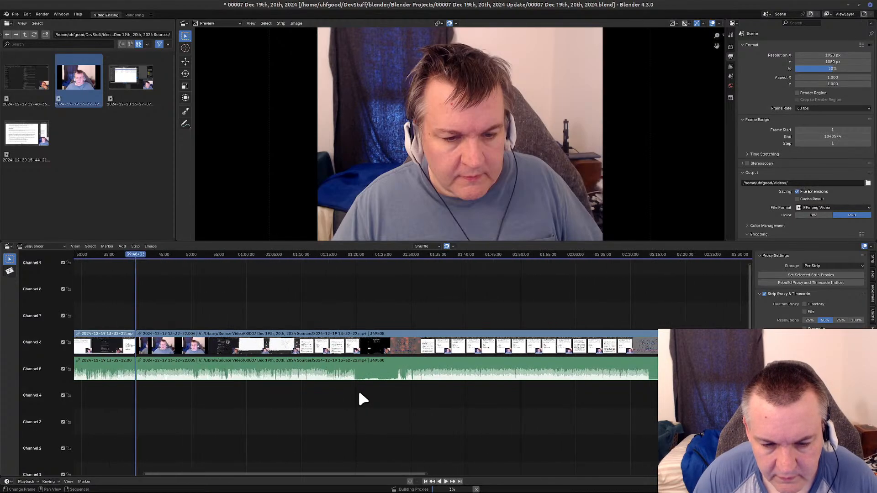
pyautogui.scroll(-1, 361, 400)
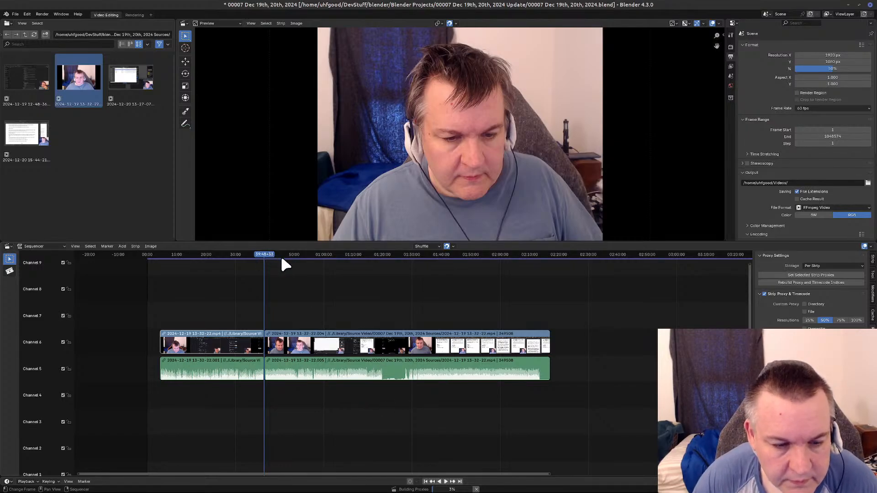
# Scan the joined strip from the 39:48 cut to about 1:33:56 for another Please Wait break.
pyautogui.click(323, 256)
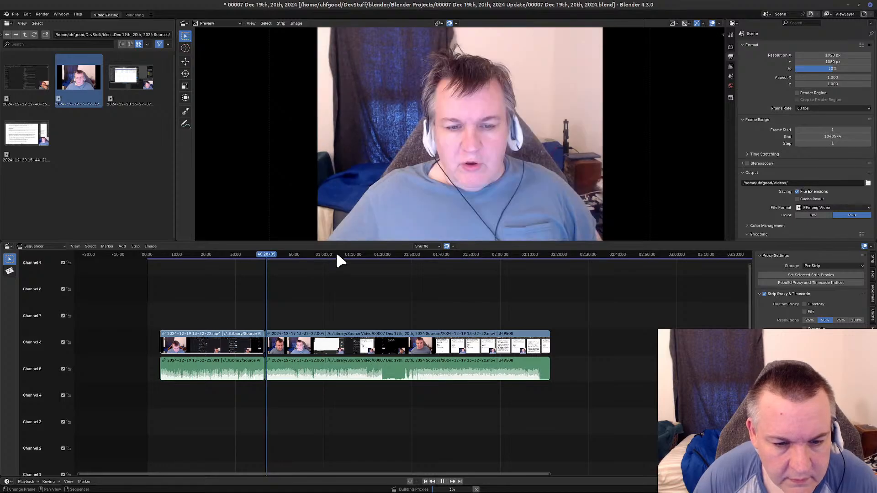
pyautogui.moveTo(385, 260); pyautogui.dragTo(424, 251)
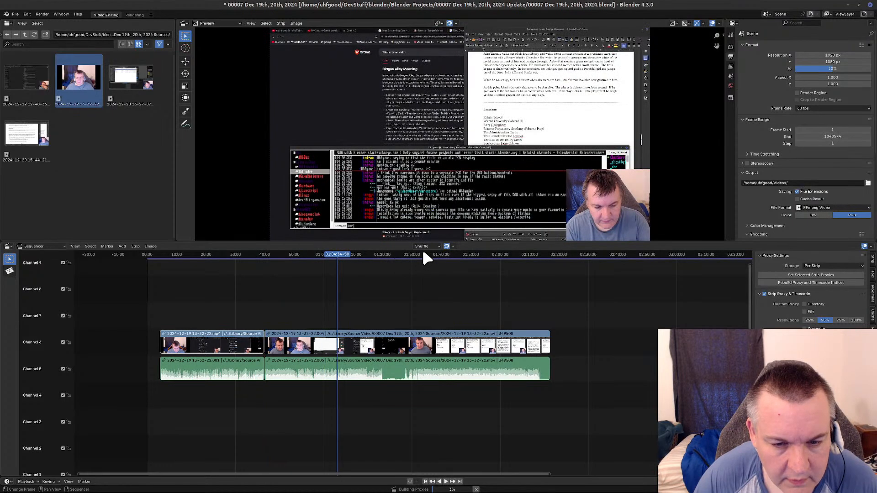
pyautogui.scroll(4, 432, 380)
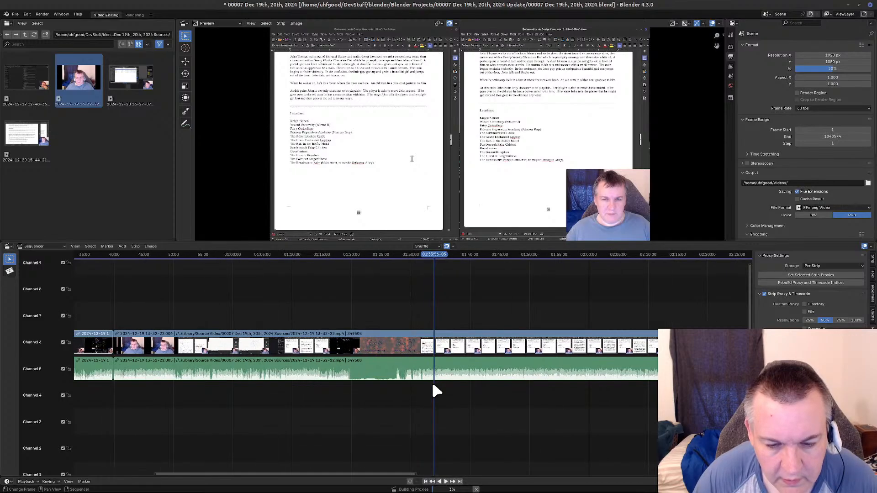
pyautogui.scroll(4, 433, 386)
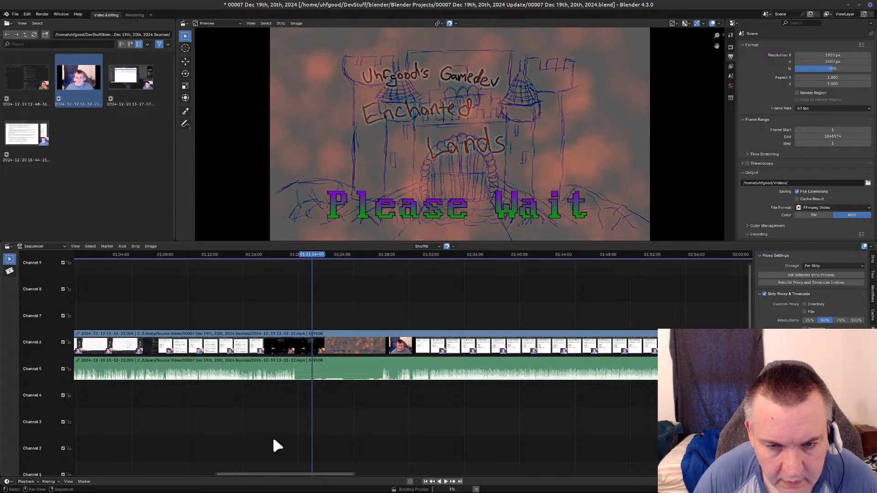
pyautogui.scroll(8, 273, 439)
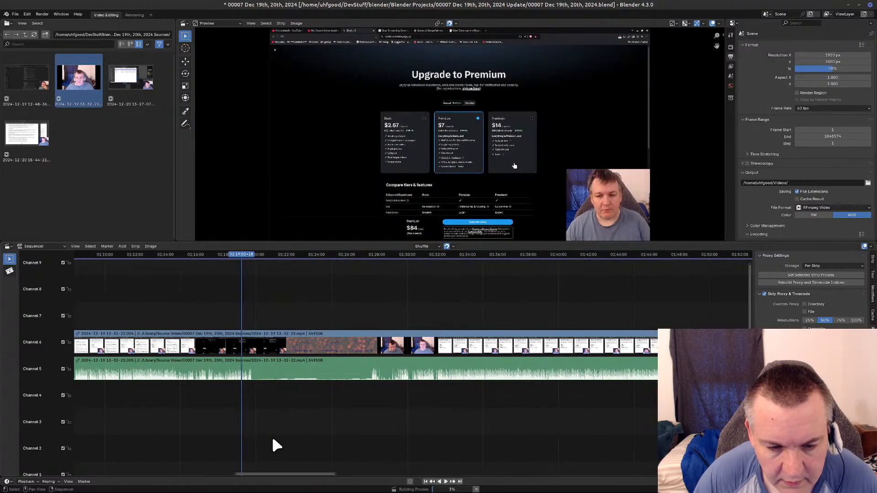
pyautogui.moveTo(283, 432); pyautogui.dragTo(552, 425, button='middle')
pyautogui.scroll(6, 370, 420)
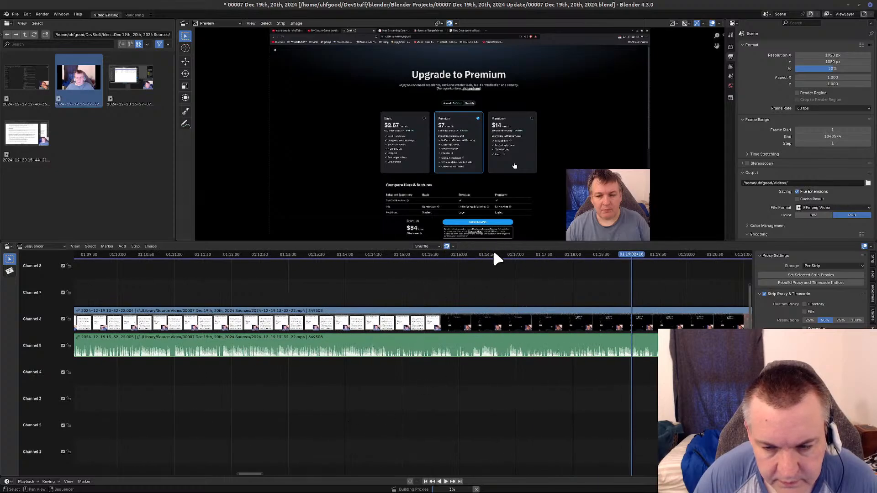
pyautogui.moveTo(587, 421); pyautogui.dragTo(385, 421, button='middle')
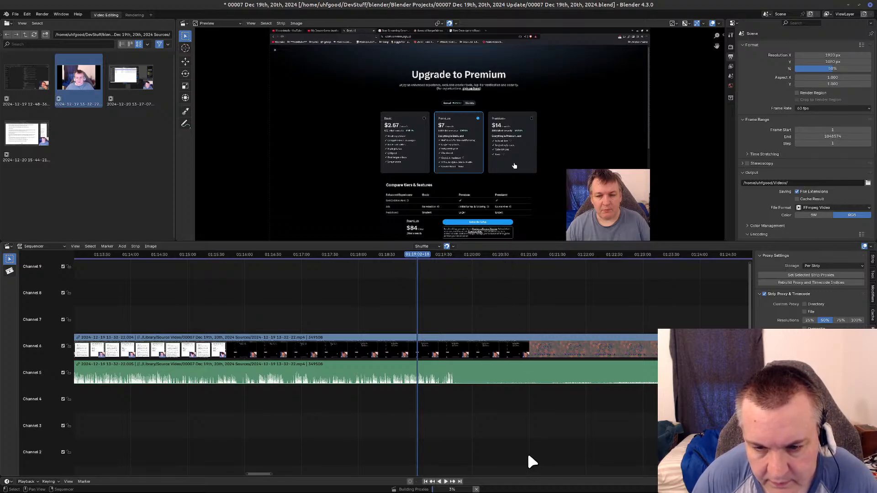
# Examine the strip backward from about 1:20:30 to 1:20:07 for the start of the second Please Wait break.
pyautogui.scroll(6, 519, 454)
pyautogui.scroll(3, 515, 453)
pyautogui.moveTo(540, 425); pyautogui.dragTo(192, 409, button='middle')
pyautogui.scroll(10, 364, 415)
pyautogui.scroll(3, 359, 414)
pyautogui.moveTo(284, 427); pyautogui.dragTo(447, 455, button='middle')
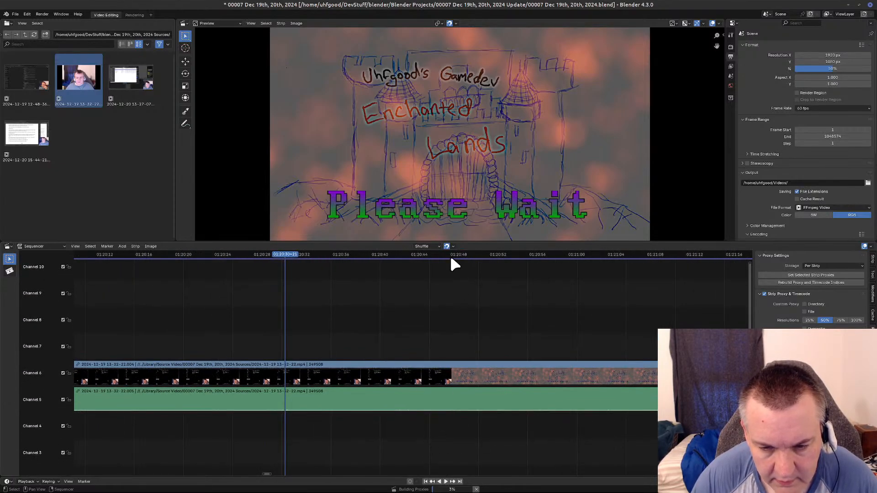
pyautogui.click(213, 255)
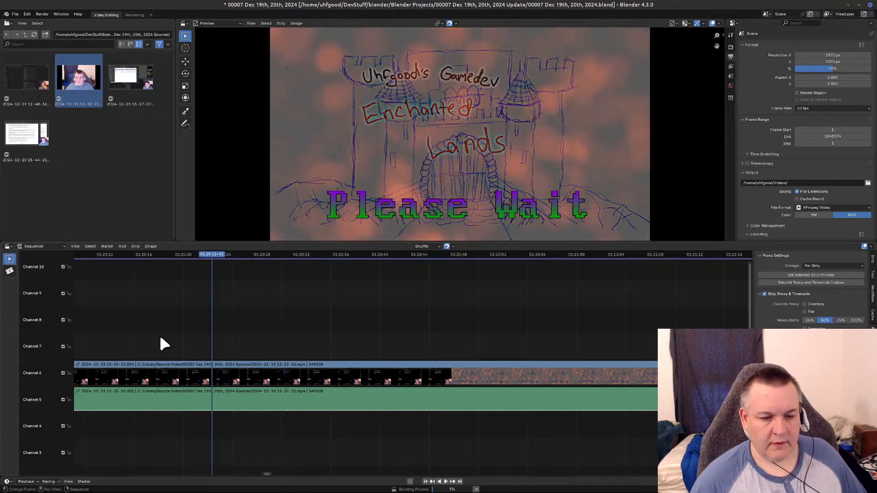
pyautogui.scroll(3, 168, 322)
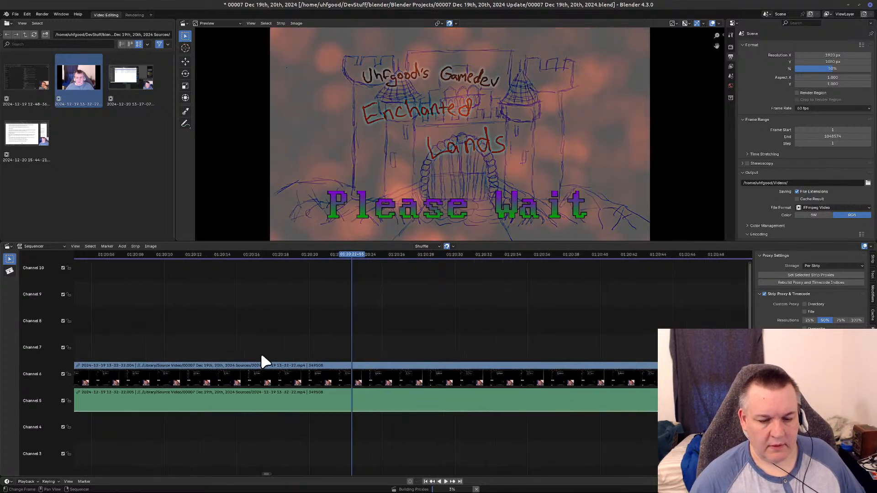
pyautogui.scroll(4, 255, 365)
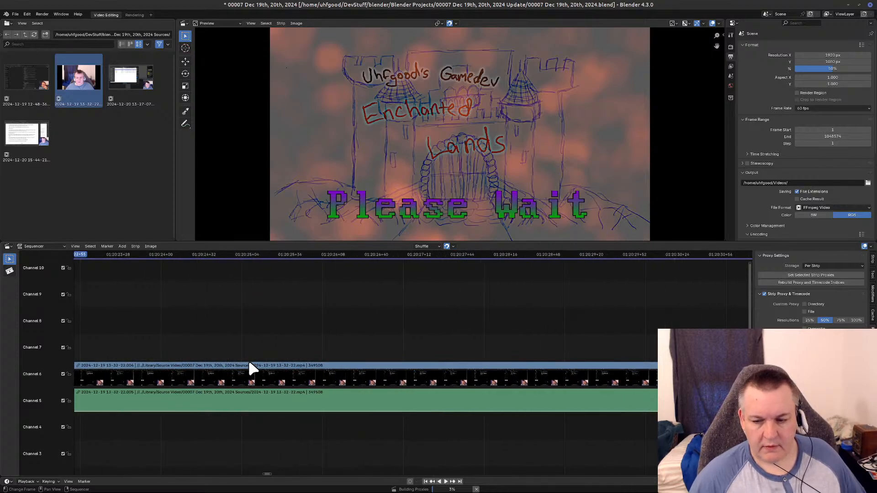
pyautogui.moveTo(256, 342); pyautogui.dragTo(554, 322, button='middle')
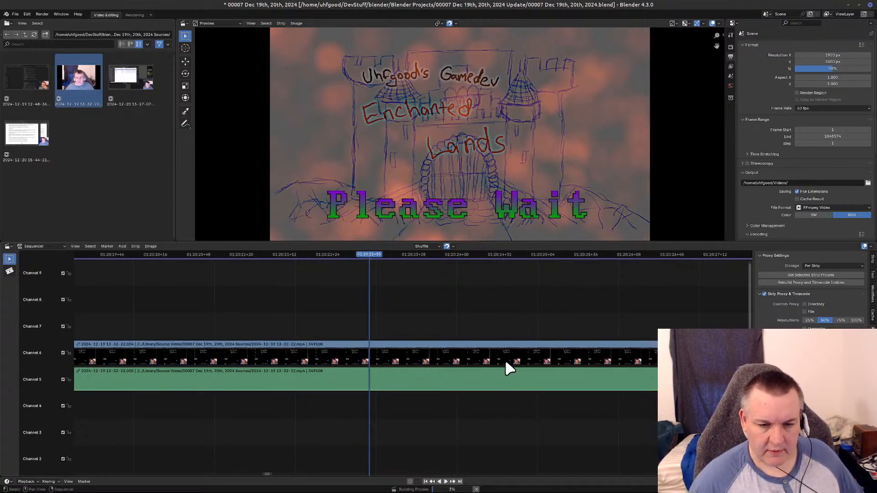
pyautogui.click(176, 258)
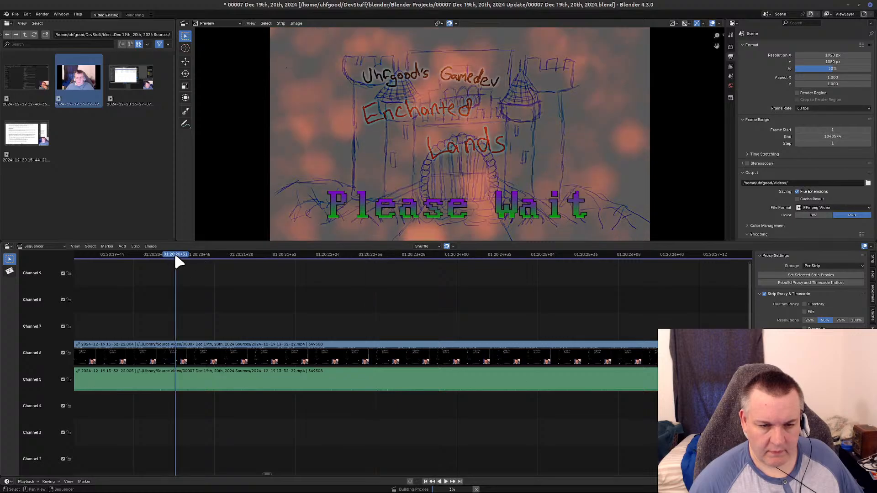
pyautogui.keyDown('ctrl'); pyautogui.hscroll(-10, 154, 327); pyautogui.keyUp('ctrl')
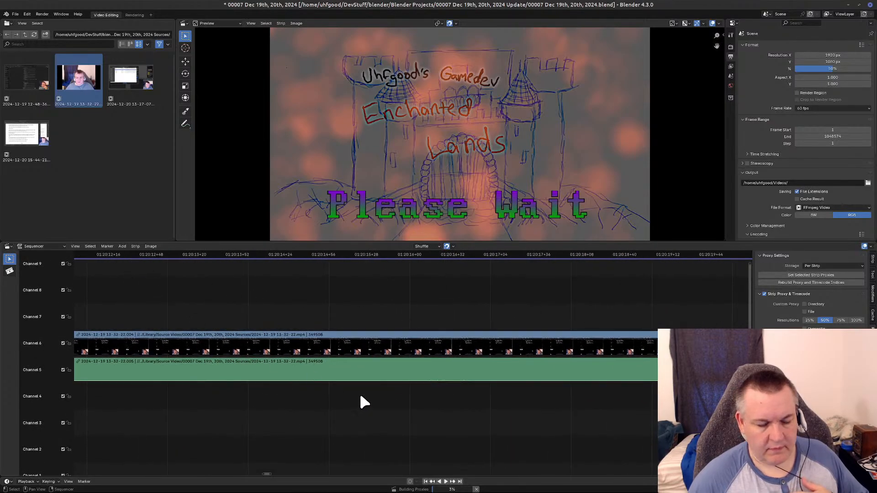
pyautogui.moveTo(207, 390); pyautogui.dragTo(683, 422, button='middle')
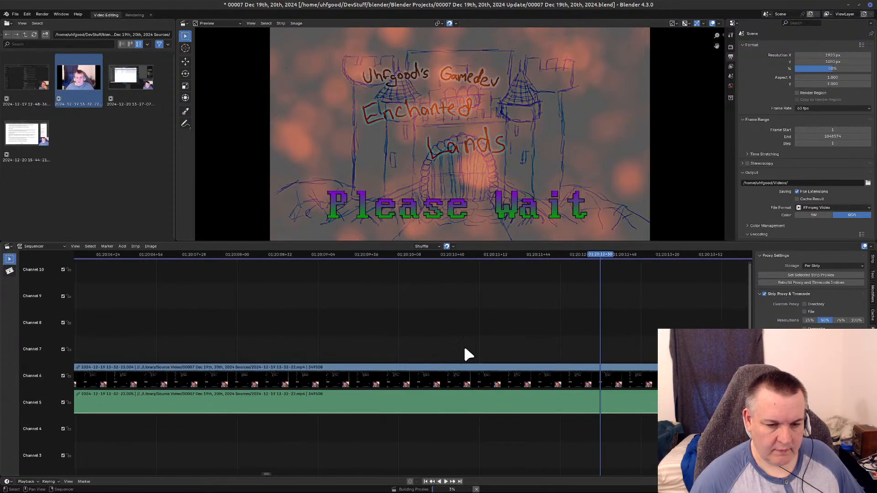
pyautogui.click(214, 258)
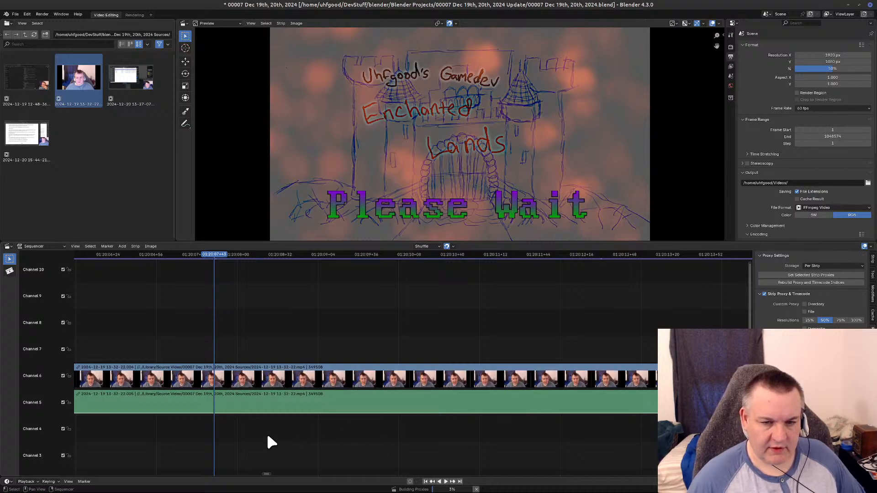
# Trace the strip back to about 1:19:31 and play through the fade from the webcam to Please Wait.
pyautogui.moveTo(384, 414); pyautogui.dragTo(679, 412, button='middle')
pyautogui.moveTo(318, 416); pyautogui.dragTo(654, 441, button='middle')
pyautogui.moveTo(253, 435); pyautogui.dragTo(701, 426, button='middle')
pyautogui.moveTo(303, 429); pyautogui.dragTo(728, 429, button='middle')
pyautogui.moveTo(313, 419); pyautogui.dragTo(721, 425, button='middle')
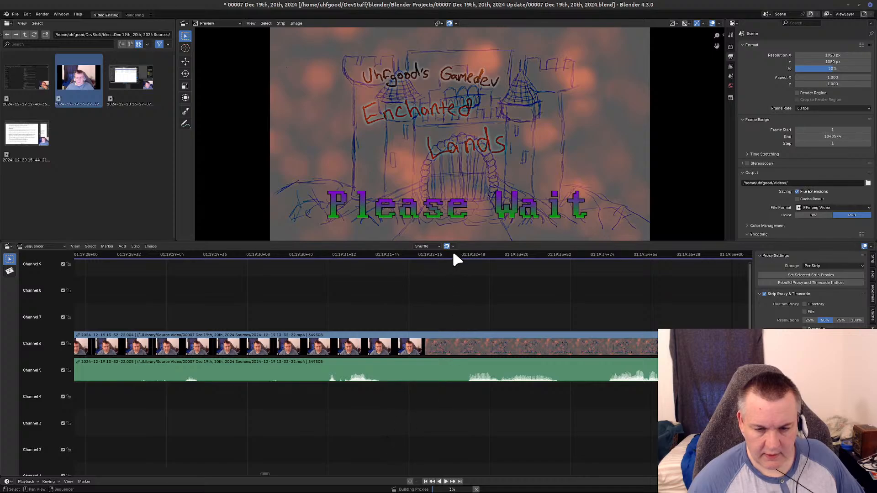
pyautogui.keyDown('shift'); pyautogui.rightClick(510, 429); pyautogui.keyUp('shift')
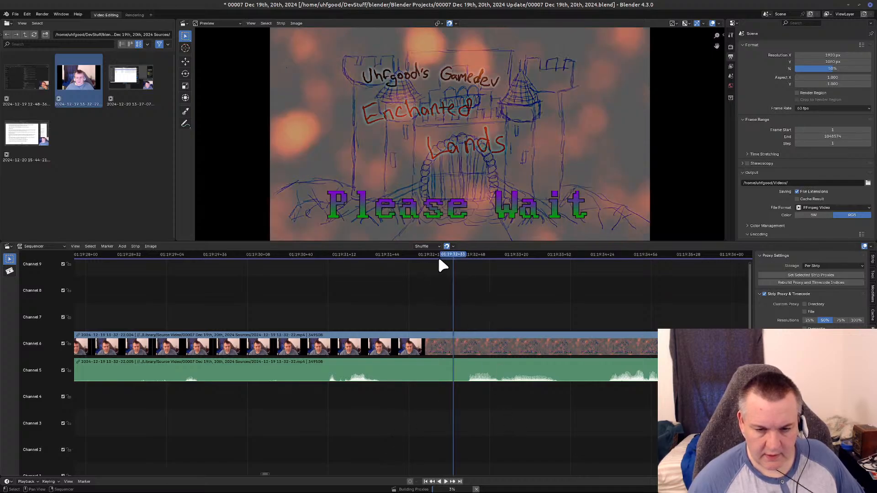
pyautogui.click(417, 254)
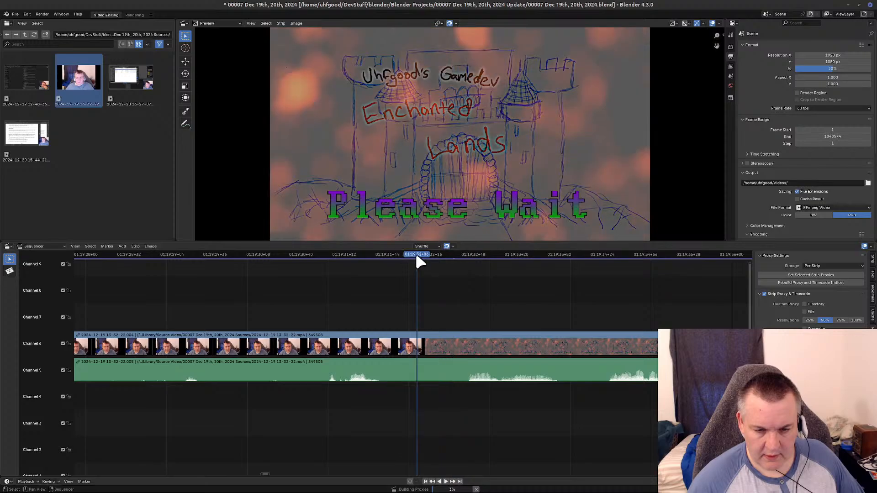
pyautogui.click(339, 258)
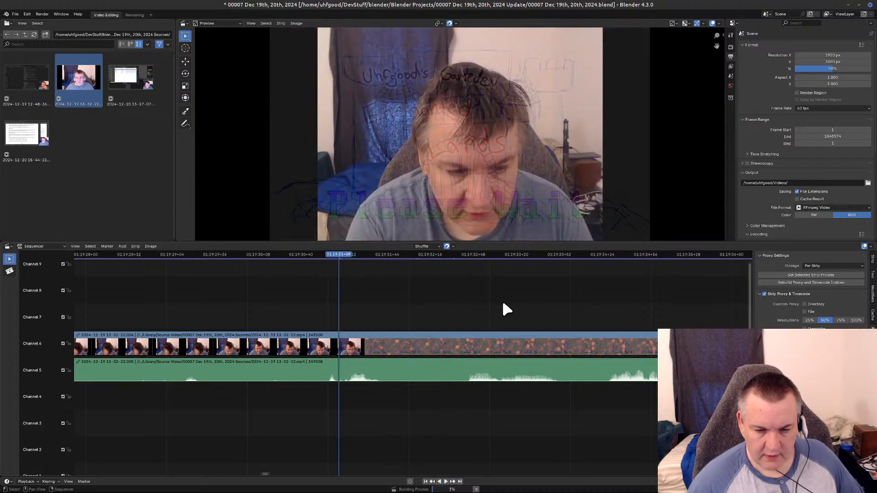
pyautogui.press('space')
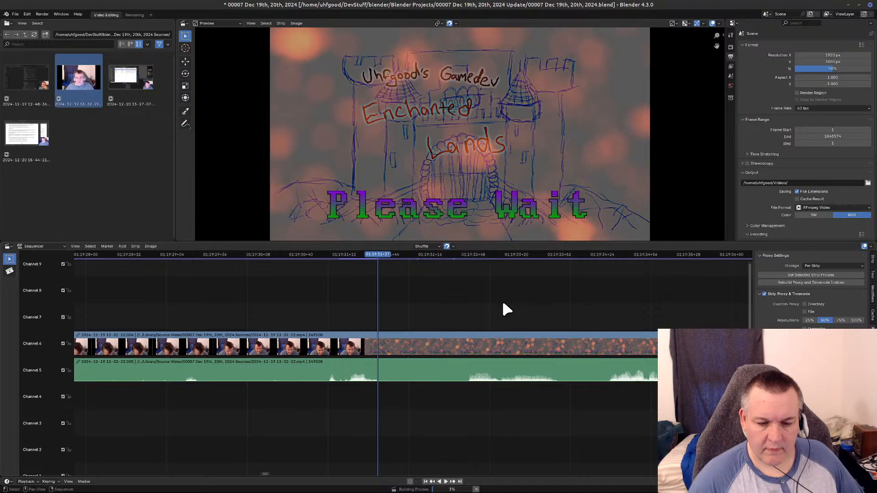
pyautogui.press('Escape')
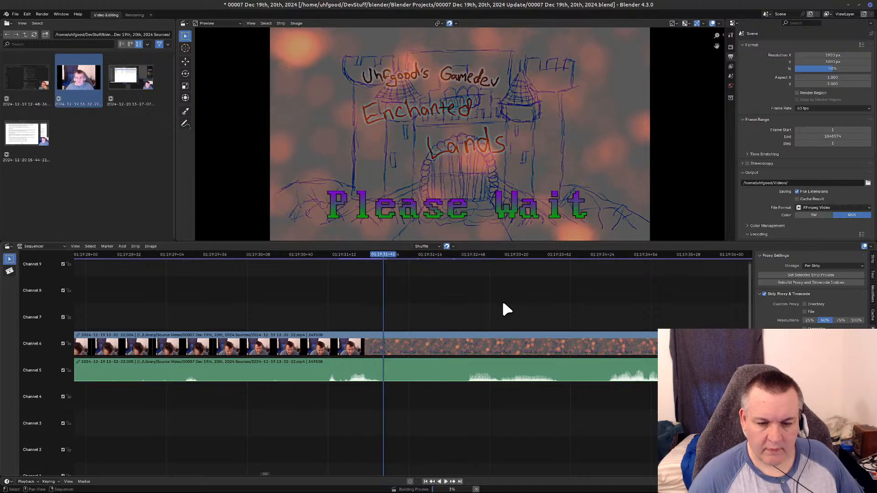
# Split the video and audio strips at 1:19:30+57, just before the webcam fades into the second Please Wait break.
pyautogui.press('Left')
pyautogui.press('Left')
pyautogui.press('Left')
pyautogui.press('Left')
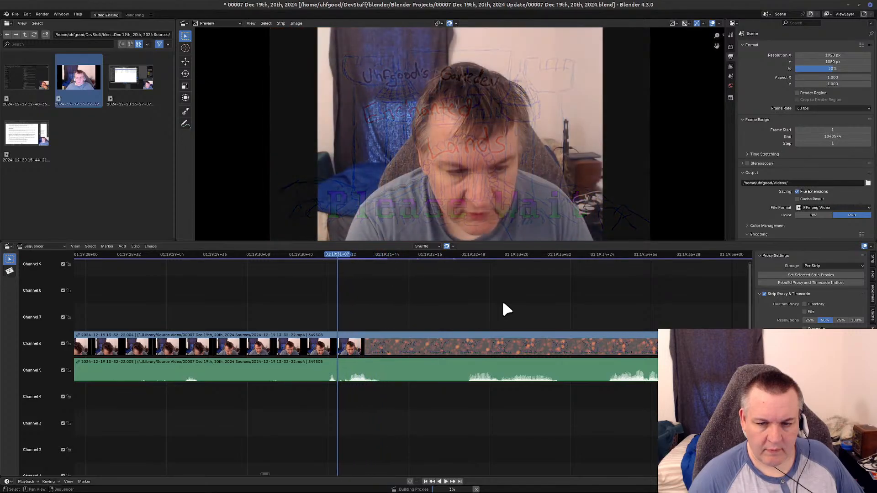
pyautogui.press('Left')
pyautogui.press('Left')
pyautogui.press('Left')
pyautogui.press('Left')
pyautogui.press('Left')
pyautogui.press('Left')
pyautogui.press('Left')
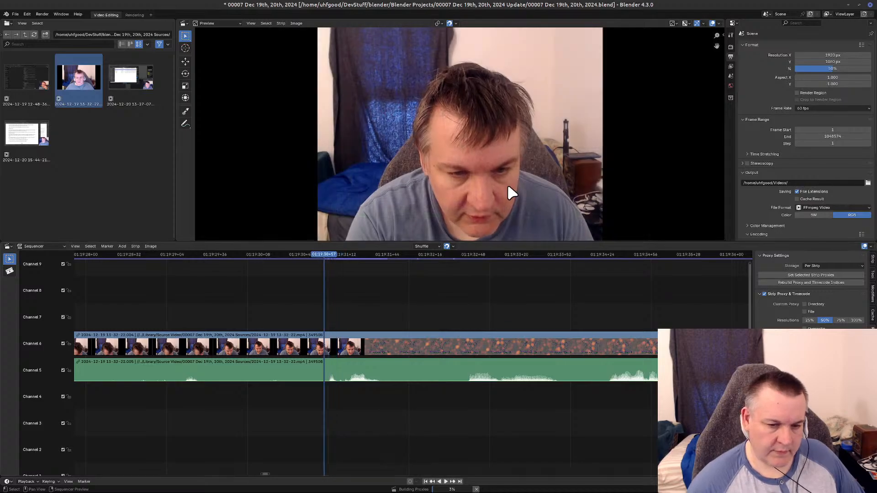
pyautogui.click(360, 350)
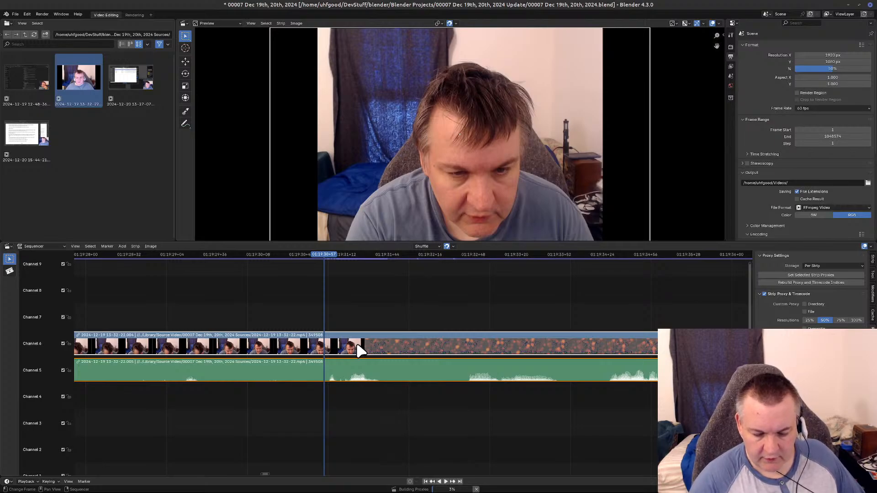
pyautogui.press('k')
pyautogui.scroll(-8, 560, 357)
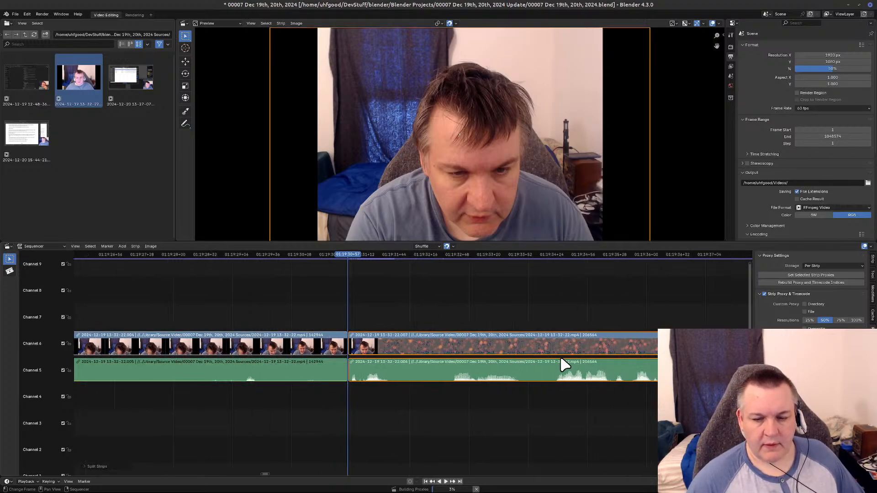
# Scan the second Please Wait break from the 1:19:30+57 cut to about 1:27:30 for its end.
pyautogui.scroll(-3, 560, 359)
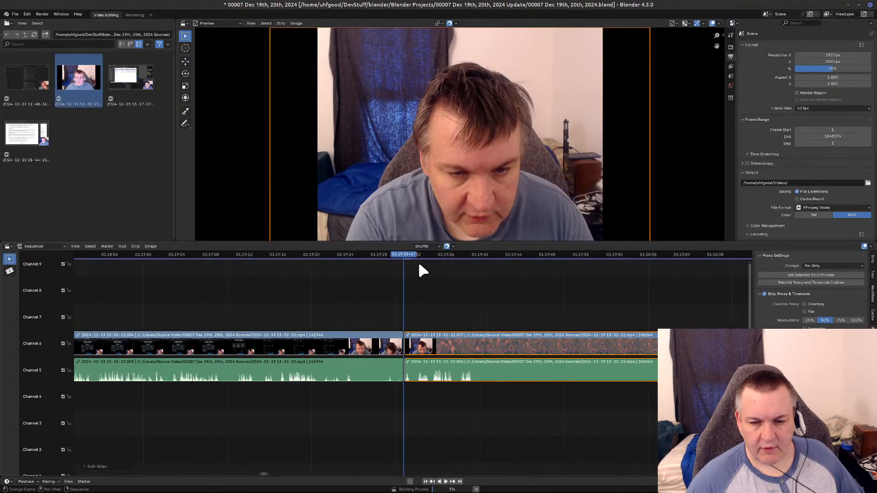
pyautogui.click(405, 254)
pyautogui.press('space')
pyautogui.click(729, 254)
pyautogui.press('space')
pyautogui.moveTo(605, 443); pyautogui.dragTo(106, 437, button='middle')
pyautogui.moveTo(627, 450); pyautogui.dragTo(132, 444, button='middle')
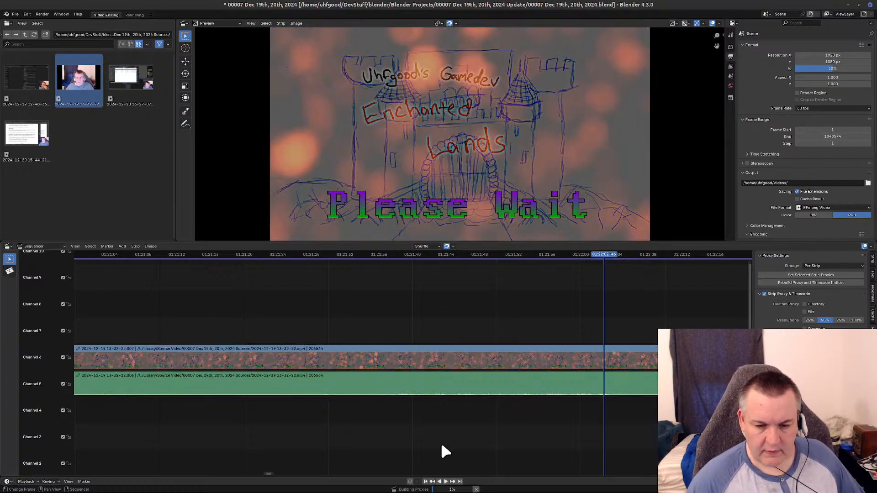
pyautogui.click(642, 356)
pyautogui.moveTo(642, 356); pyautogui.dragTo(191, 423, button='middle')
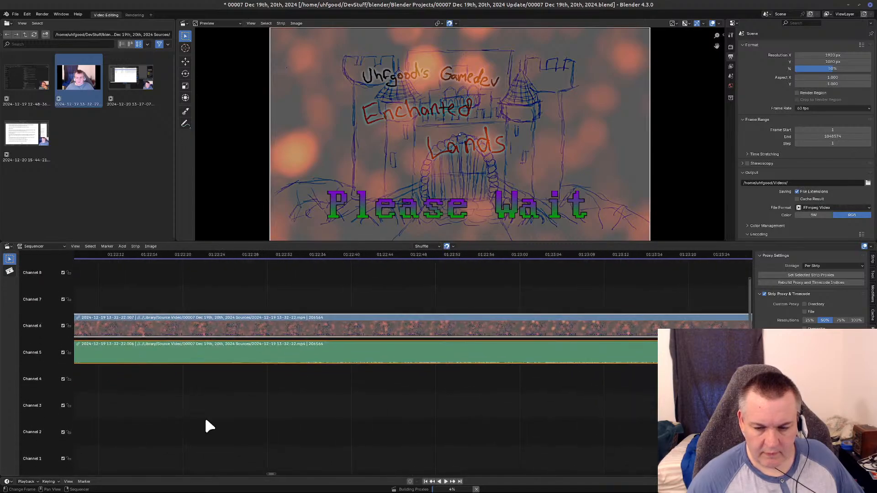
pyautogui.moveTo(547, 425); pyautogui.dragTo(204, 438, button='middle')
pyautogui.moveTo(549, 441); pyautogui.dragTo(251, 443, button='middle')
pyautogui.moveTo(603, 451); pyautogui.dragTo(226, 452, button='middle')
pyautogui.moveTo(566, 445); pyautogui.dragTo(180, 448, button='middle')
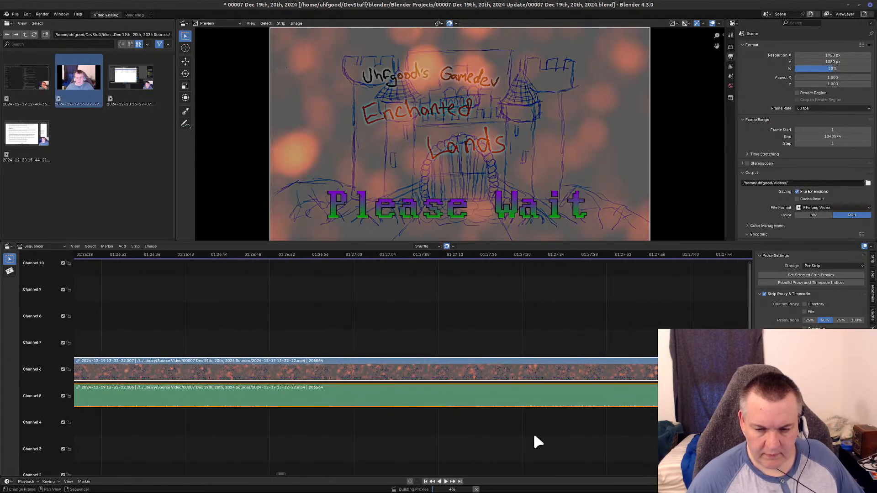
# Step through the strip between about 1:27:34 and 1:27:38 and play through the return from Please Wait to the webcam.
pyautogui.click(649, 258)
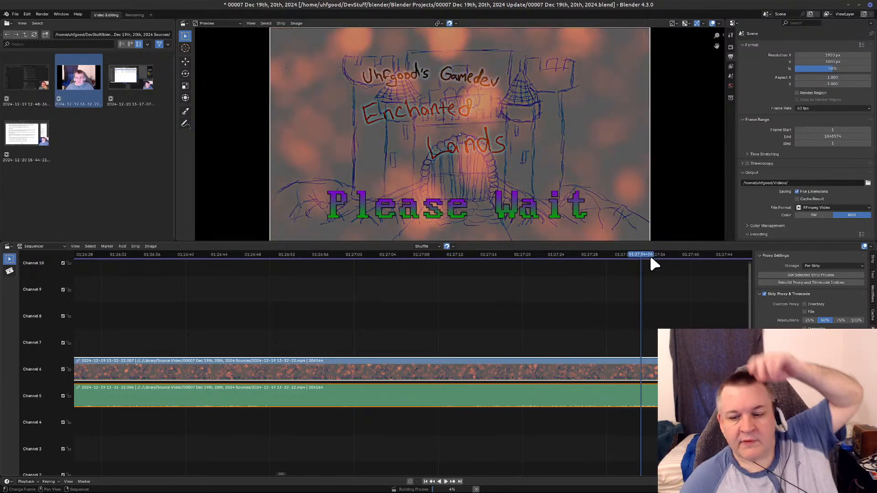
pyautogui.click(656, 256)
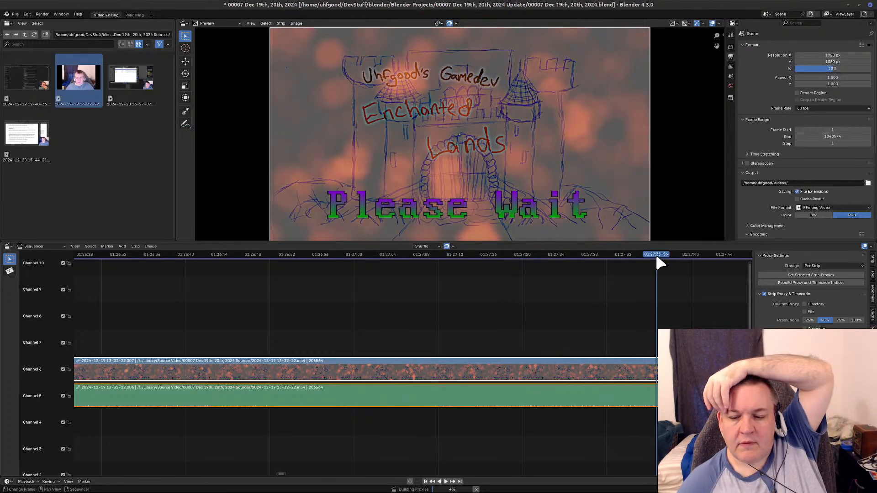
pyautogui.click(666, 257)
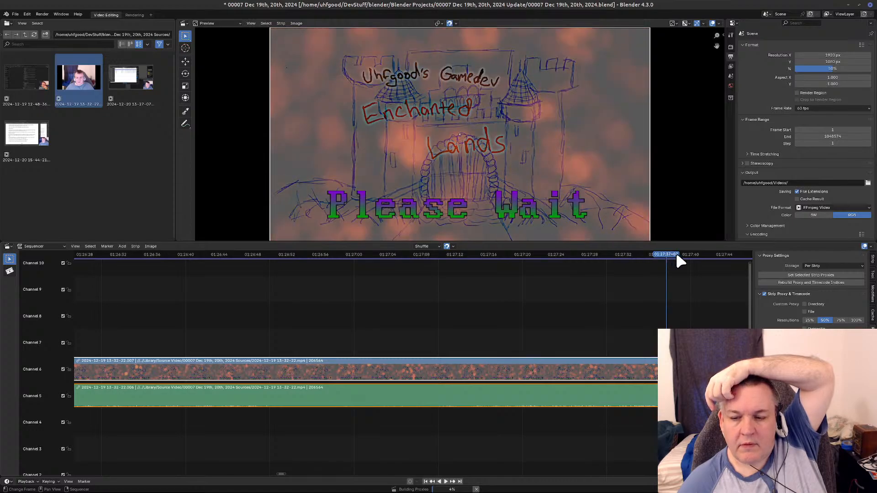
pyautogui.click(676, 256)
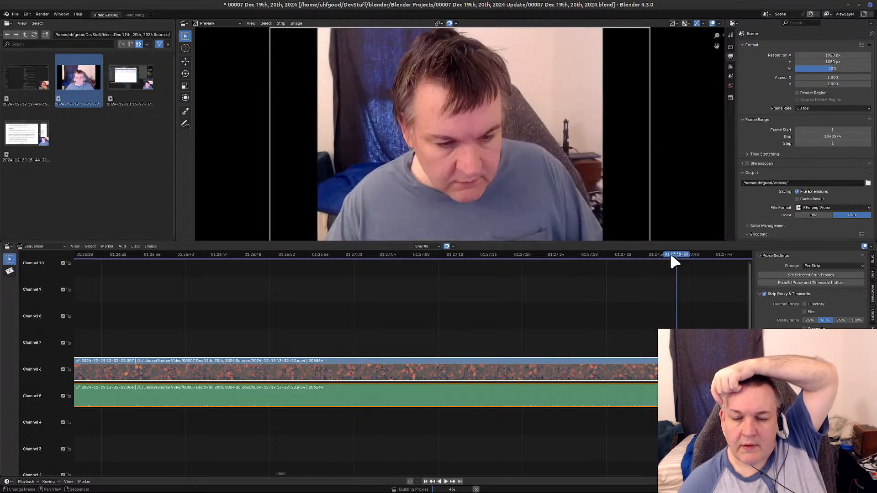
pyautogui.press('Left')
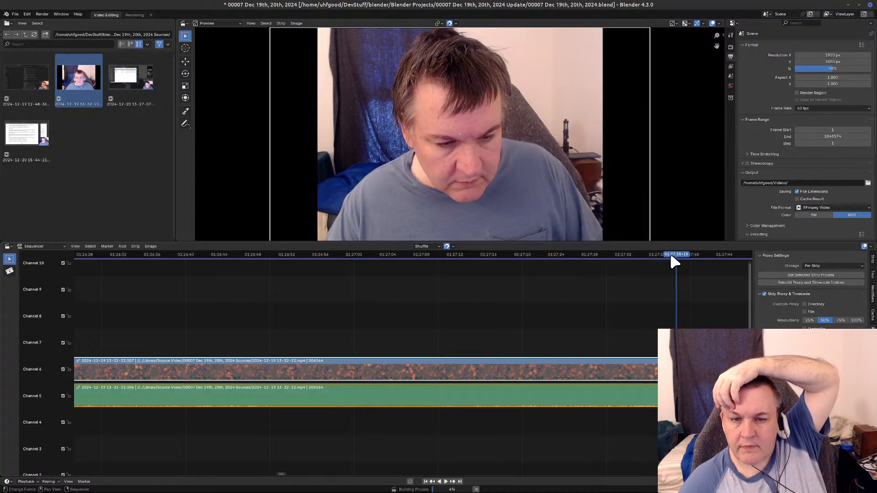
pyautogui.press('Left')
pyautogui.press('Left')
pyautogui.press('Left')
pyautogui.press('Left')
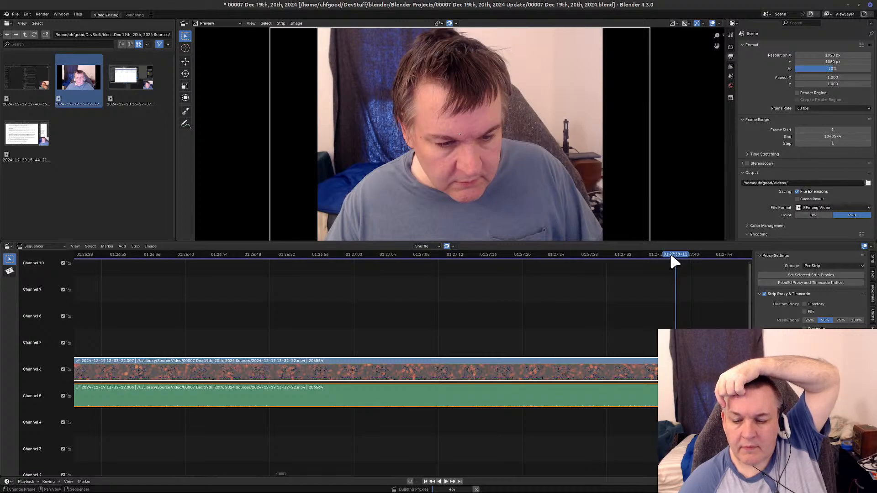
pyautogui.press('Left')
pyautogui.press('Left')
pyautogui.press('Left')
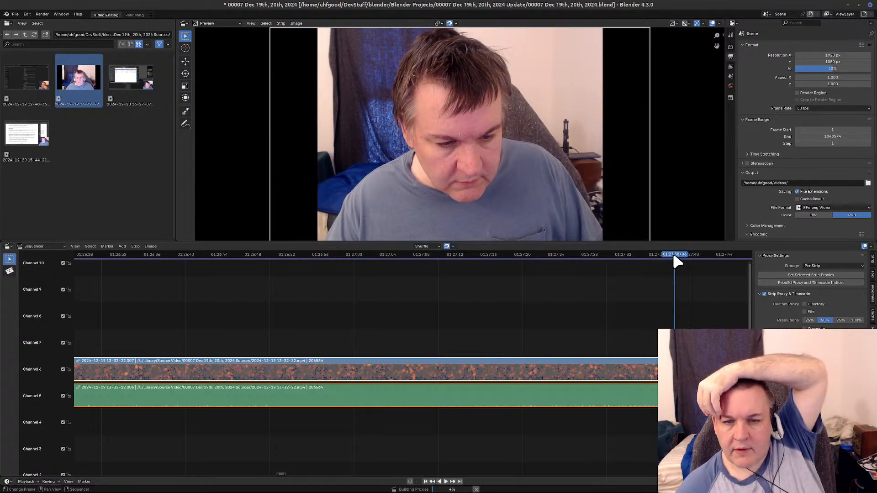
pyautogui.click(667, 257)
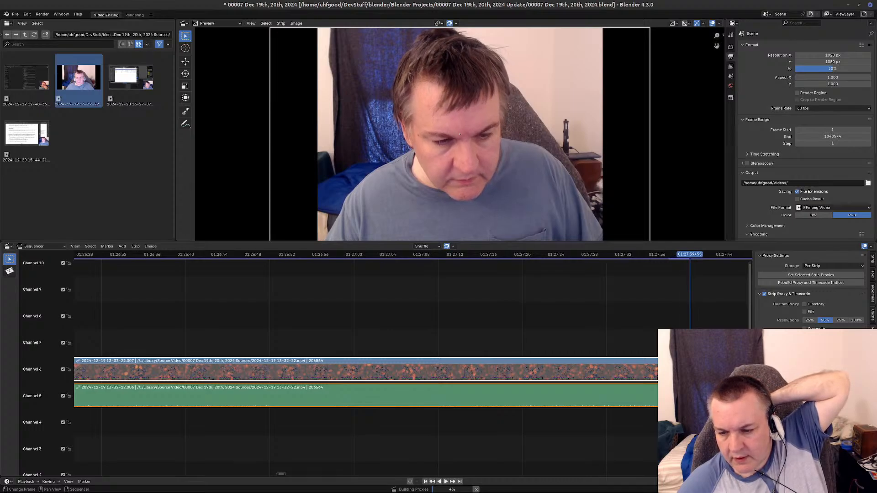
# Split the video and audio strips at 1:27:39+40, just after the second Please Wait break returns to the webcam.
pyautogui.press('Left')
pyautogui.press('Left')
pyautogui.press('Left')
pyautogui.press('Left')
pyautogui.press('Left')
pyautogui.press('Left')
pyautogui.press('Left')
pyautogui.press('Left')
pyautogui.press('Left')
pyautogui.press('Left')
pyautogui.press('Left')
pyautogui.press('Left')
pyautogui.press('Left')
pyautogui.press('Left')
pyautogui.press('Left')
pyautogui.press('Left')
pyautogui.press('Left')
pyautogui.press('Left')
pyautogui.press('Left')
pyautogui.press('Left')
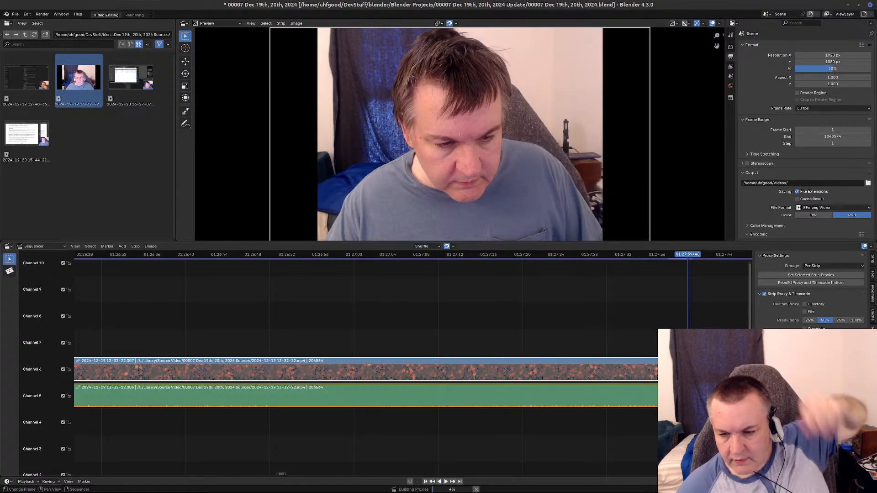
pyautogui.click(627, 387)
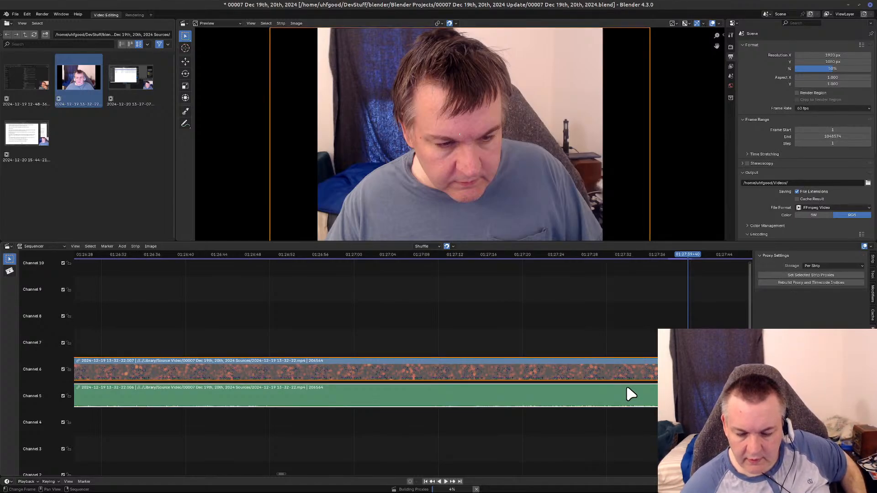
pyautogui.press('k')
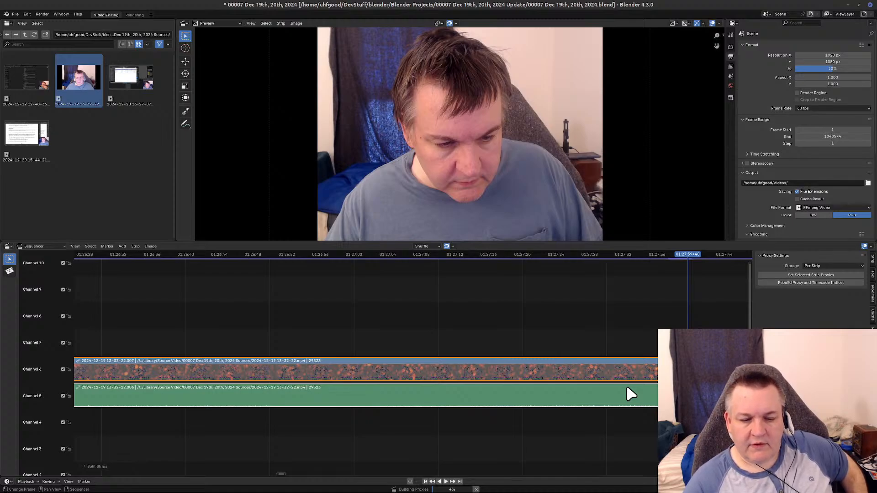
# Delete the second Please Wait segment's video and audio and remove the gap it leaves before the remaining strips.
pyautogui.press('Delete')
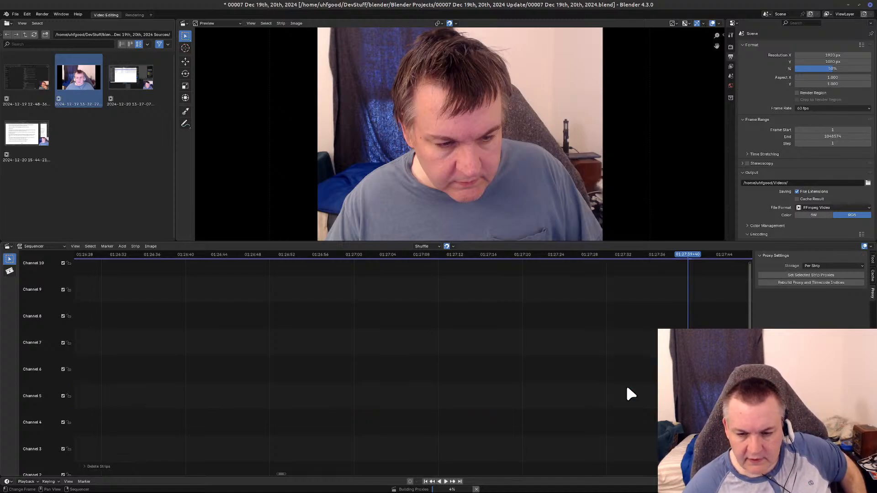
pyautogui.press('Left')
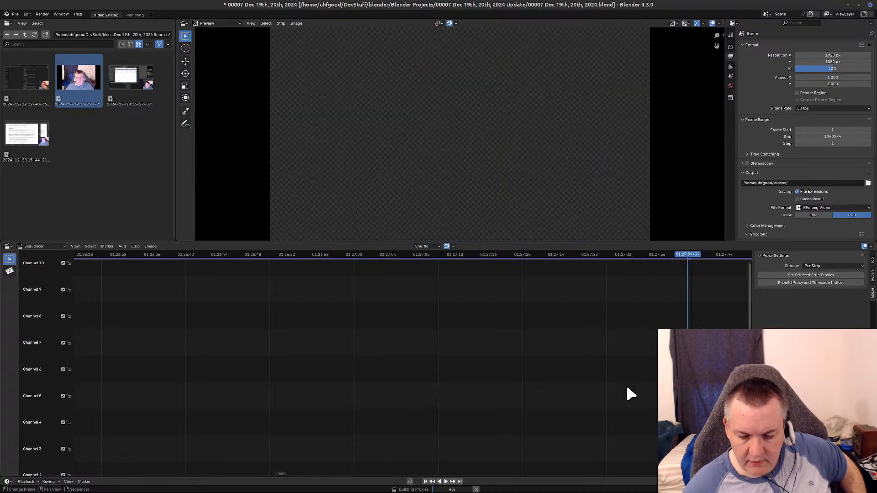
pyautogui.press('BackSpace')
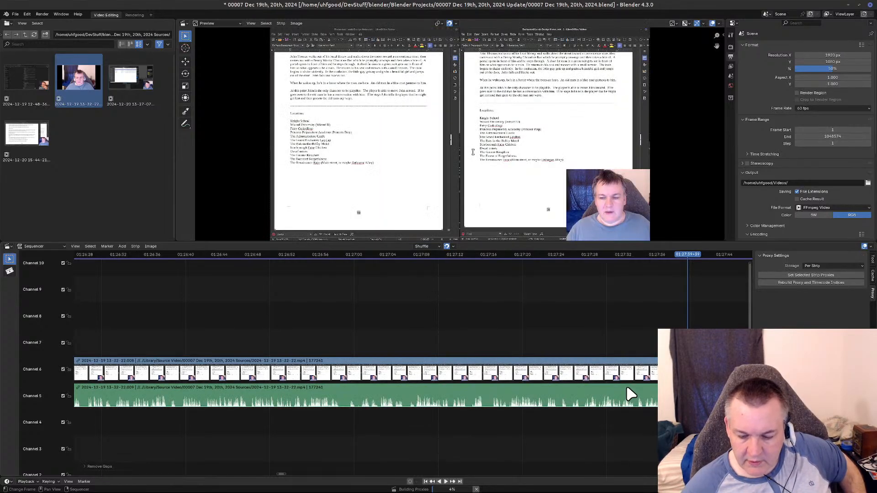
pyautogui.press('pagedown')
pyautogui.scroll(-5, 458, 369)
pyautogui.scroll(-10, 445, 375)
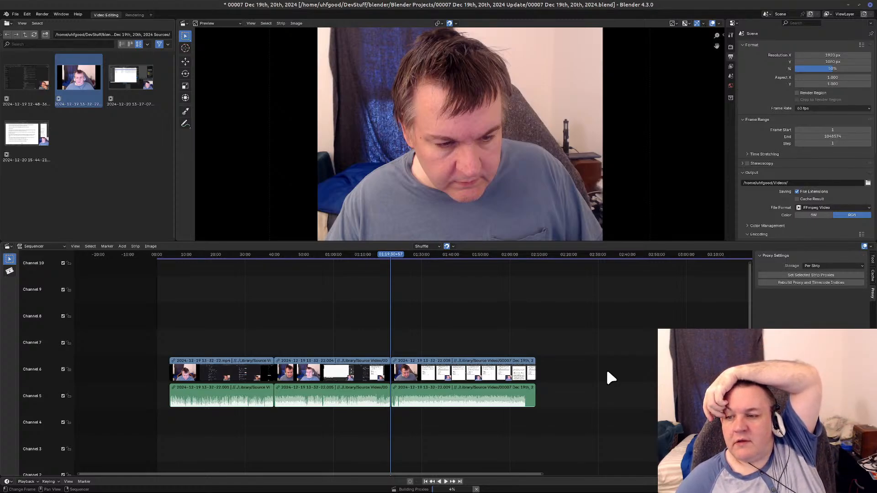
pyautogui.scroll(-5, 787, 211)
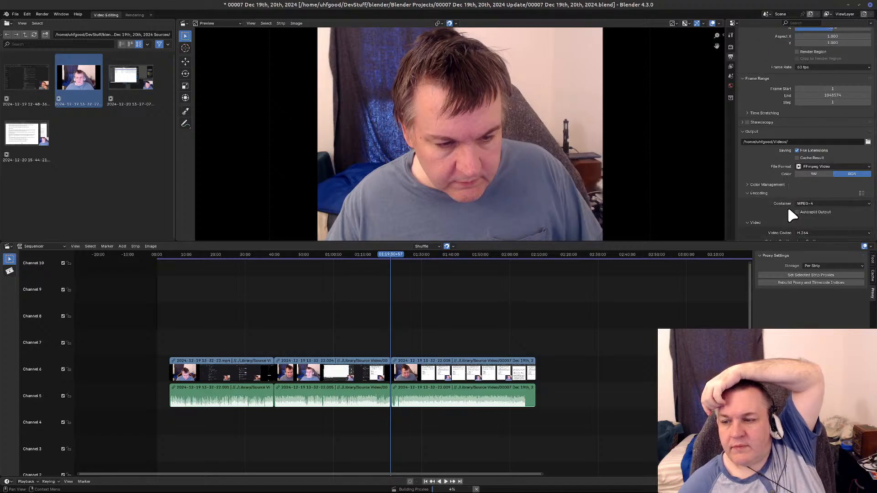
pyautogui.scroll(-2, 788, 211)
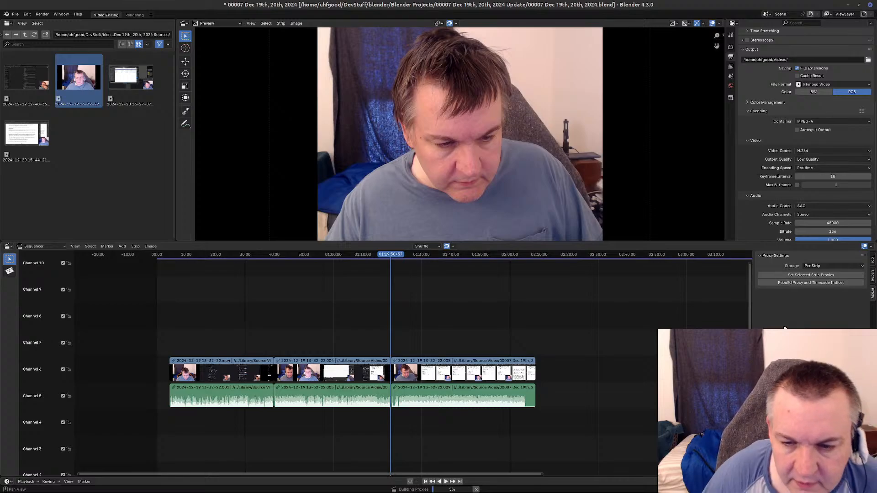
# Remove the empty gap before the first strips so the edited video and audio begin at the timeline start.
pyautogui.moveTo(307, 442); pyautogui.dragTo(423, 446, button='middle')
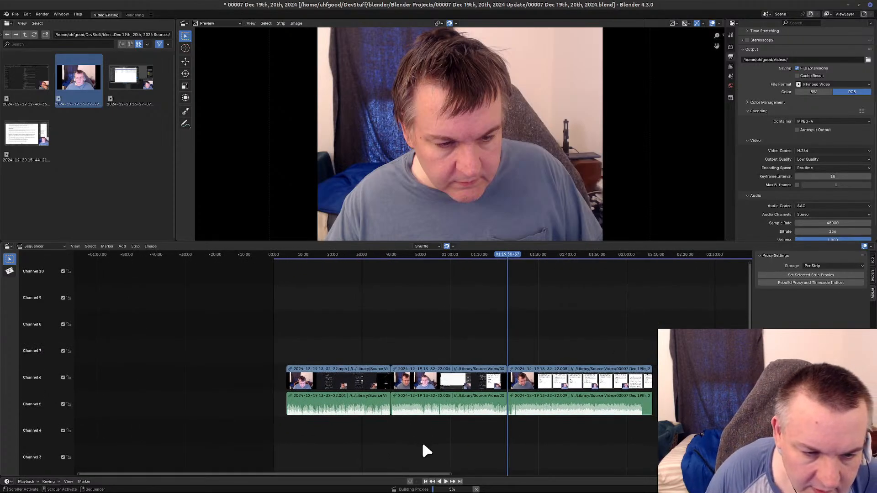
pyautogui.click(277, 255)
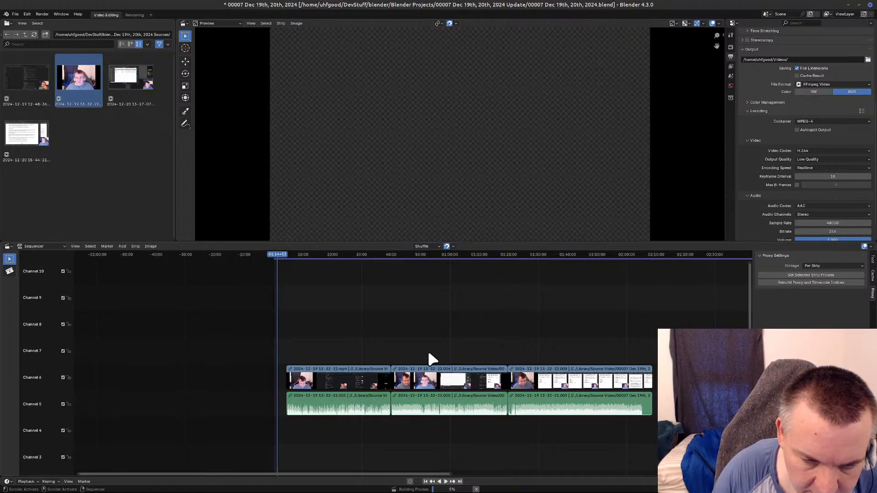
pyautogui.press('BackSpace')
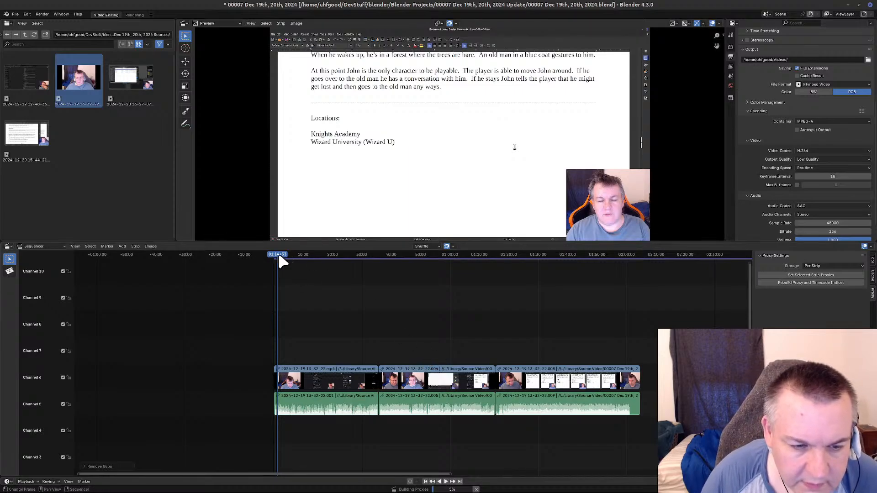
# Scrub through the joined strips from the timeline start to the Thank You for watching screen to check the edited footage.
pyautogui.moveTo(283, 259); pyautogui.dragTo(293, 257)
pyautogui.click(315, 257)
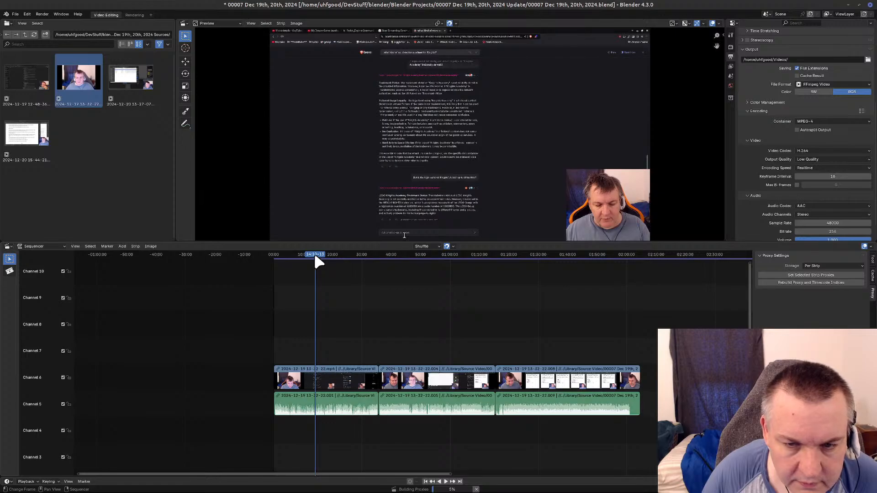
pyautogui.moveTo(331, 257); pyautogui.dragTo(463, 259)
pyautogui.press('Escape')
pyautogui.click(462, 259)
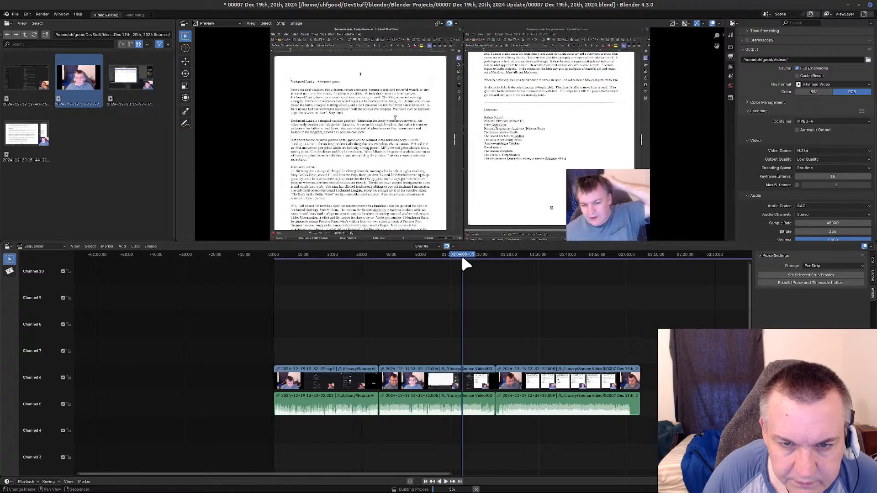
pyautogui.click(487, 257)
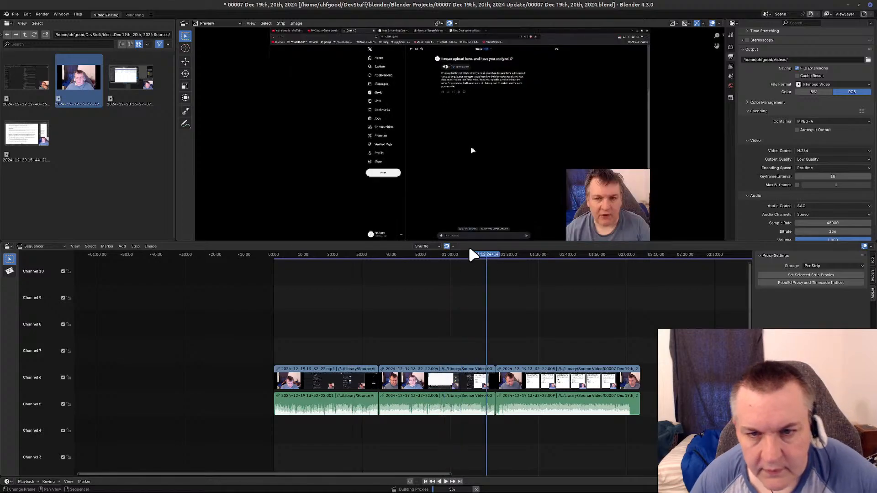
pyautogui.click(524, 254)
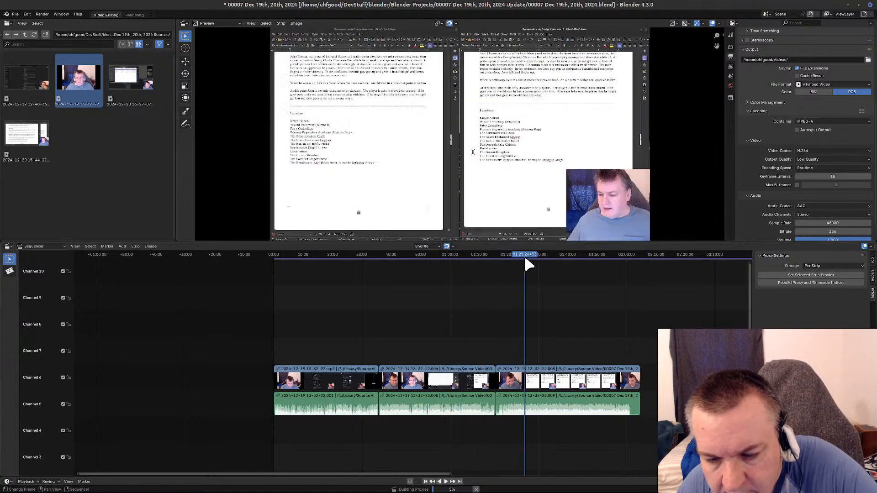
pyautogui.click(552, 257)
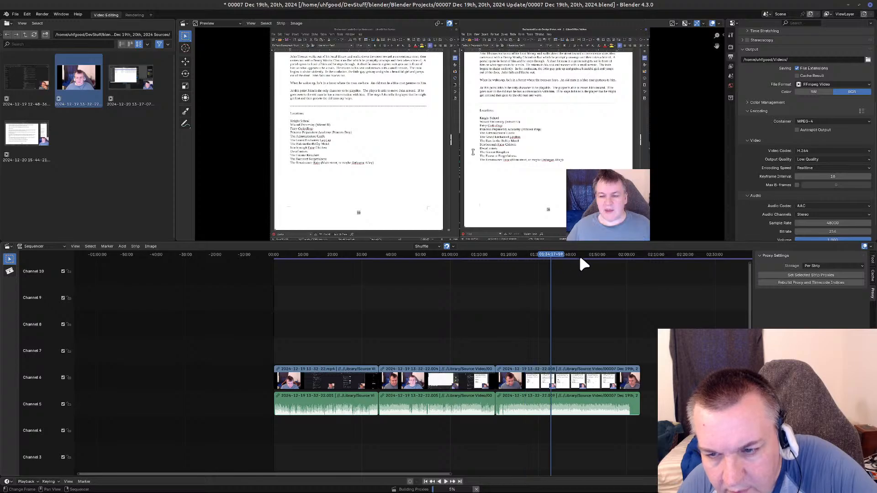
pyautogui.click(580, 257)
pyautogui.click(610, 254)
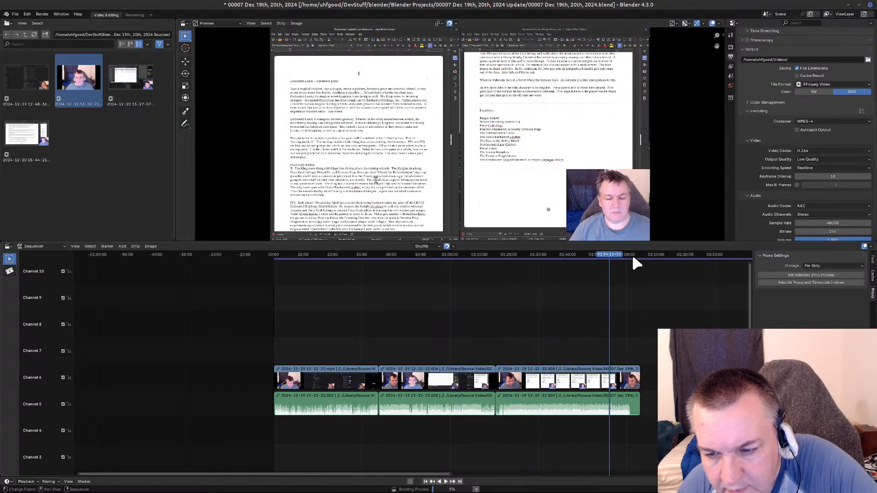
pyautogui.click(632, 255)
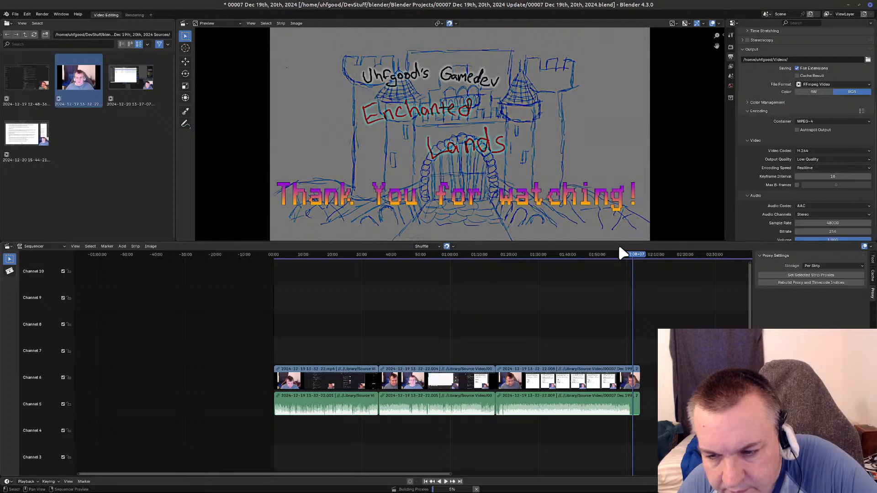
# Play the footage just after the first join, return to the timeline start and play the opening.
pyautogui.click(383, 256)
pyautogui.press('space')
pyautogui.hotkey('shift', 'Left')
pyautogui.press('space')
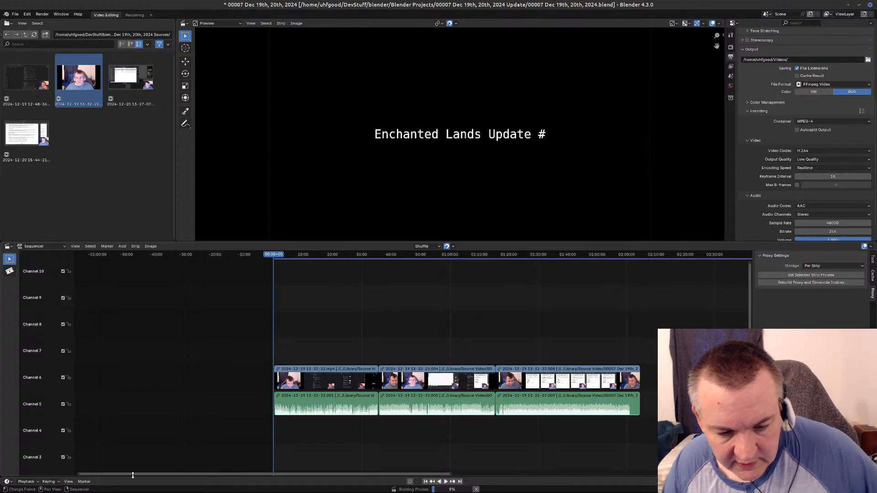
pyautogui.moveTo(55, 485)
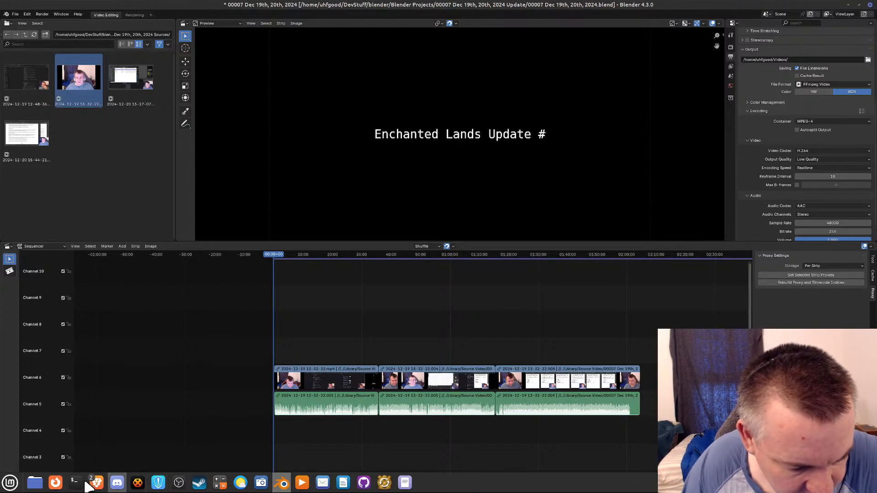
pyautogui.click(39, 484)
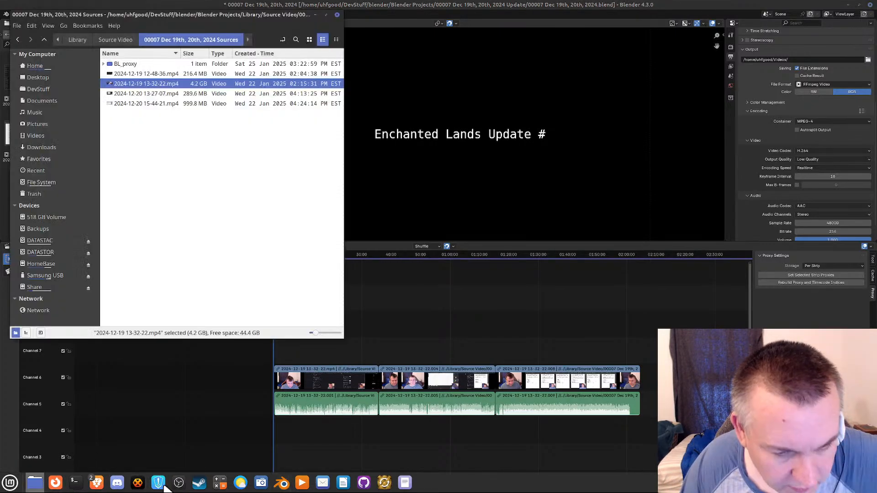
pyautogui.rightClick(177, 89)
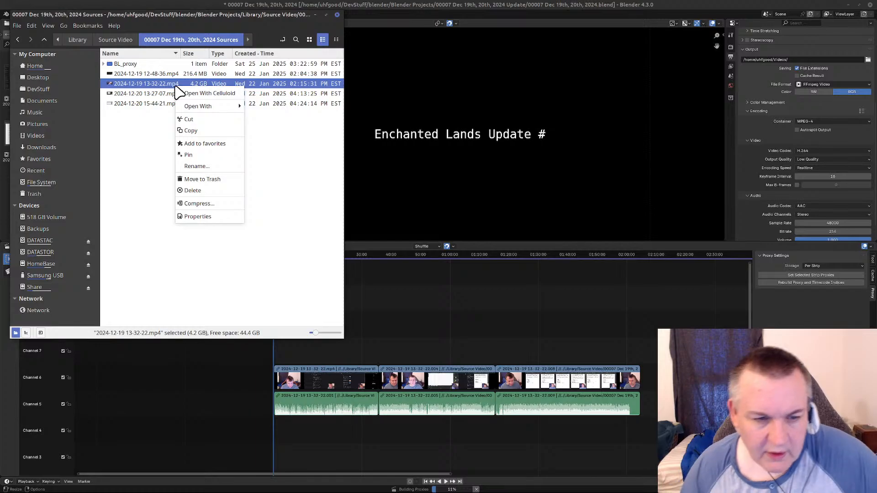
pyautogui.click(182, 259)
pyautogui.click(500, 5)
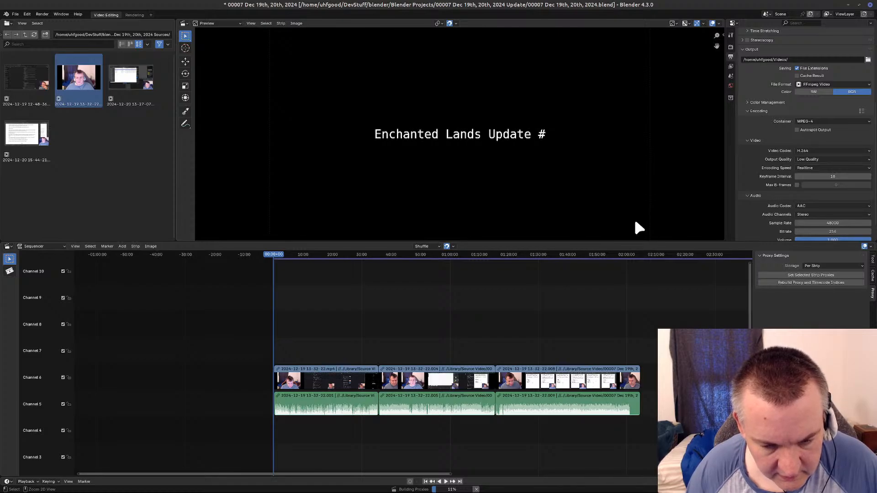
# Undo the recent edits back to before the second Please Wait break was split from the footage after it.
pyautogui.hotkey('ctrl', 'z')
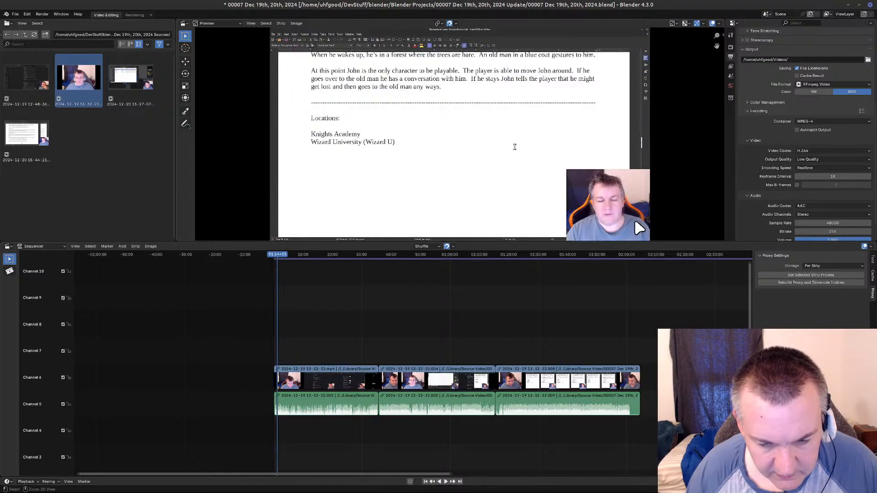
pyautogui.hotkey('ctrl', 'z')
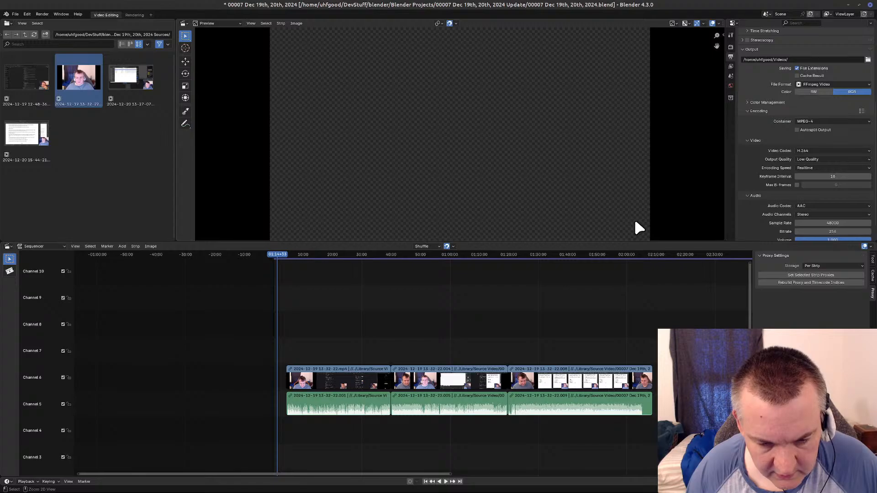
pyautogui.hotkey('ctrl', 'z')
pyautogui.hotkey('ctrl', 'z')
pyautogui.hotkey('ctrl', 'z')
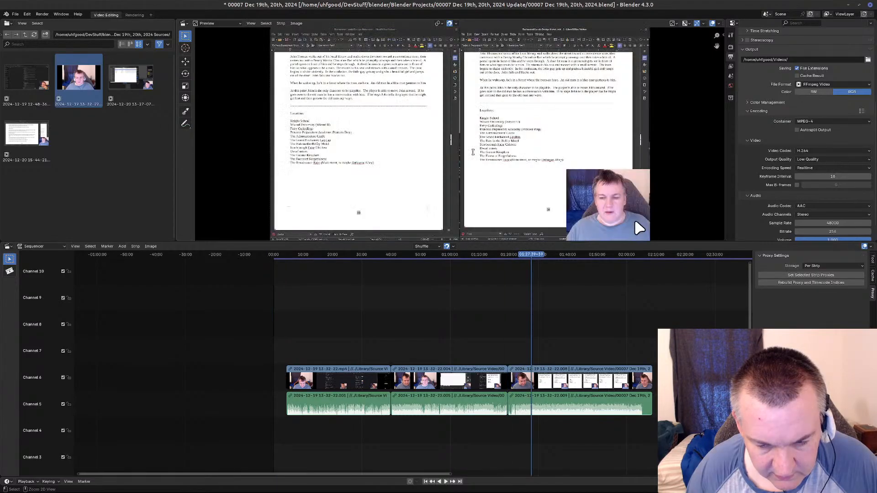
pyautogui.hotkey('ctrl', 'z')
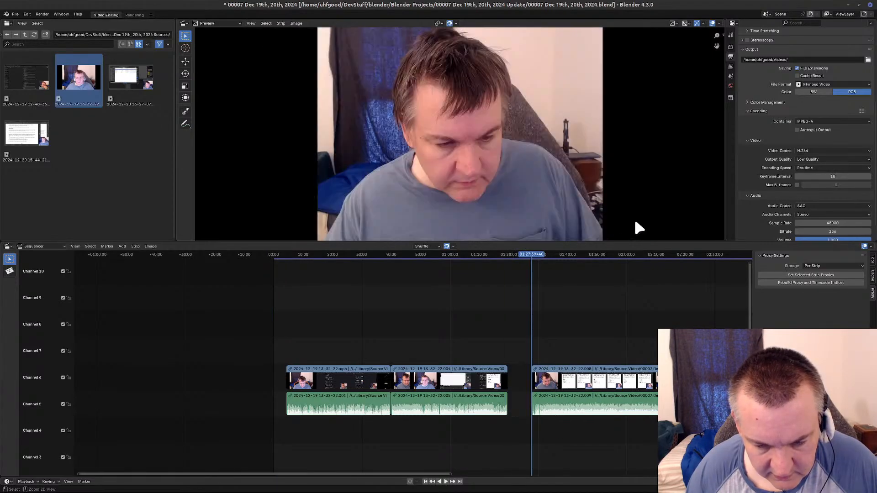
pyautogui.hotkey('ctrl', 'z')
pyautogui.hotkey('ctrl', 'z')
pyautogui.hotkey('ctrl', 'z')
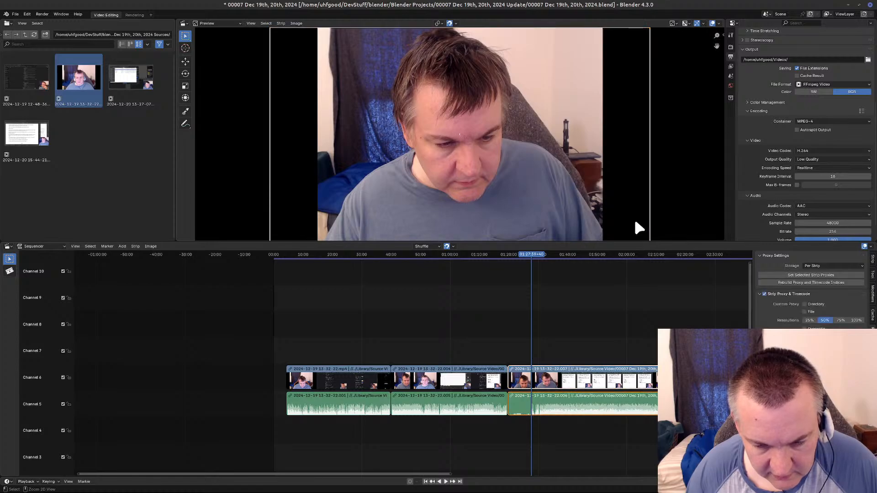
# Undo further, past the split at the second Please Wait break's start, until the deleted first Please Wait segment is restored.
pyautogui.hotkey('ctrl', 'z')
pyautogui.hotkey('ctrl', 'z')
pyautogui.hotkey('ctrl', 'z')
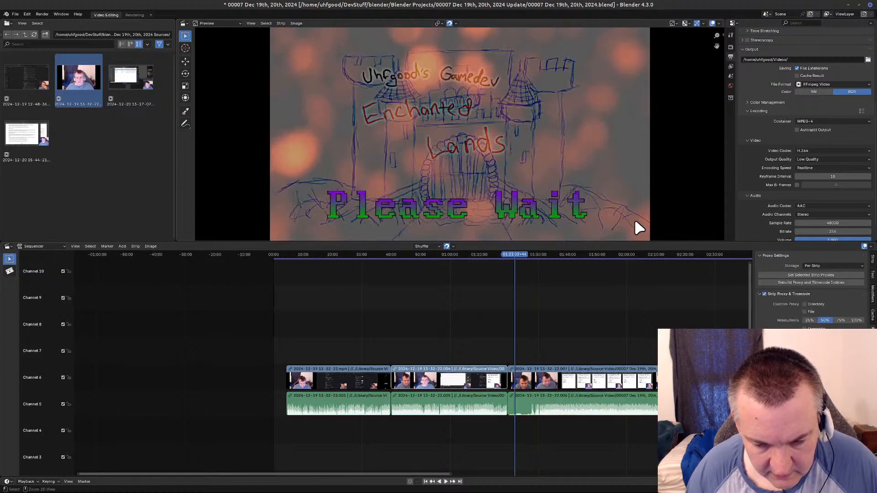
pyautogui.hotkey('ctrl', 'z')
pyautogui.hotkey('ctrl', 'z')
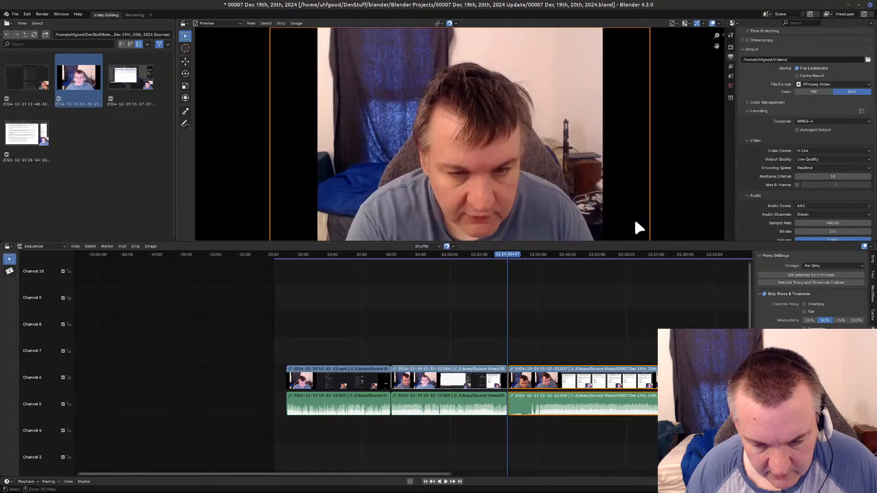
pyautogui.hotkey('ctrl', 'z')
pyautogui.hotkey('ctrl', 'z')
pyautogui.hotkey('ctrl', 'z')
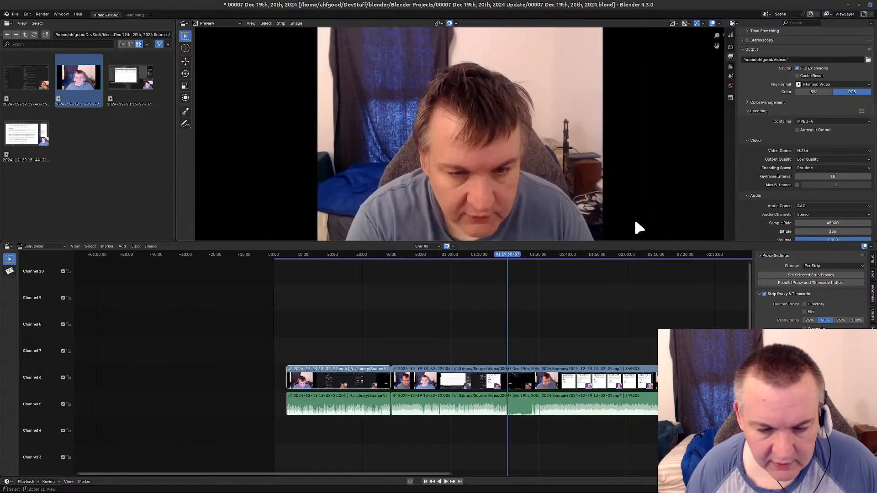
pyautogui.hotkey('ctrl', 'z')
pyautogui.hotkey('ctrl', 'z')
pyautogui.hotkey('ctrl', 'z')
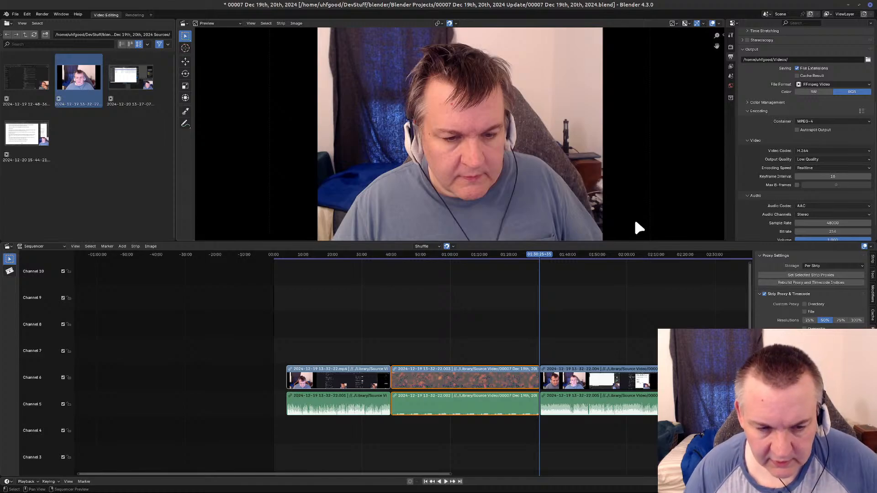
pyautogui.moveTo(663, 457); pyautogui.dragTo(411, 448, button='middle')
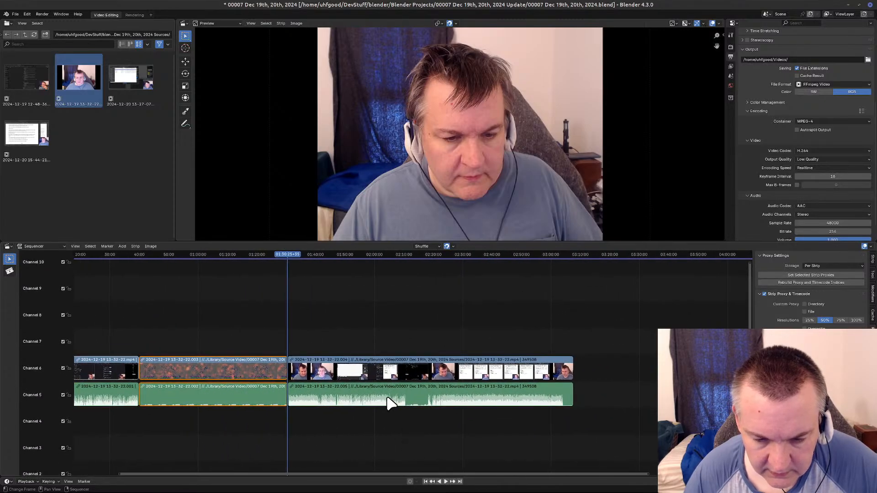
pyautogui.scroll(12, 388, 403)
pyautogui.scroll(2, 384, 401)
pyautogui.scroll(1, 382, 394)
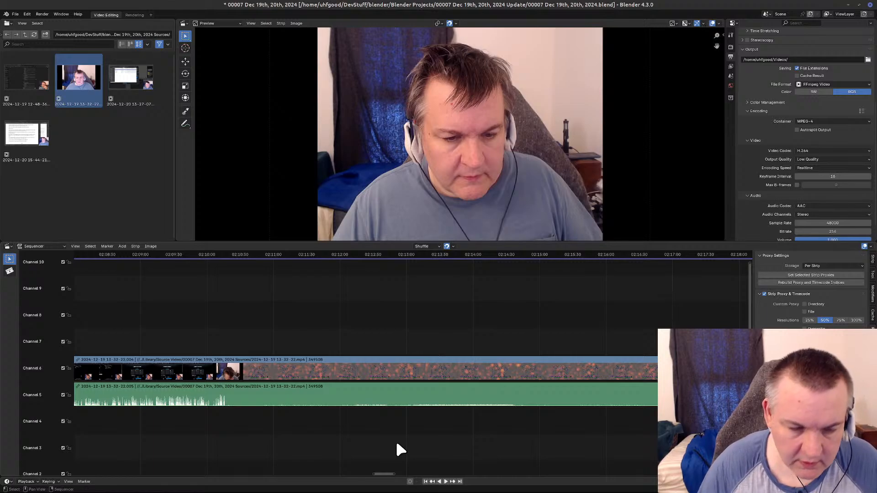
pyautogui.click(13, 12)
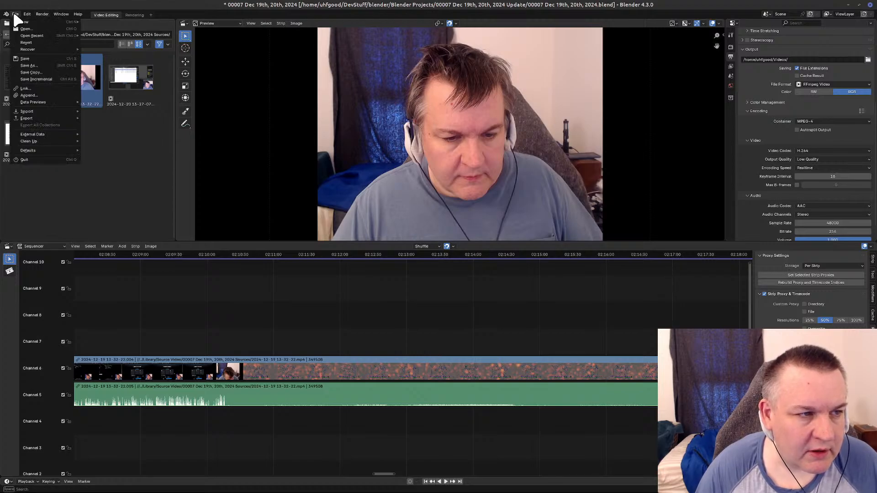
pyautogui.moveTo(29, 14)
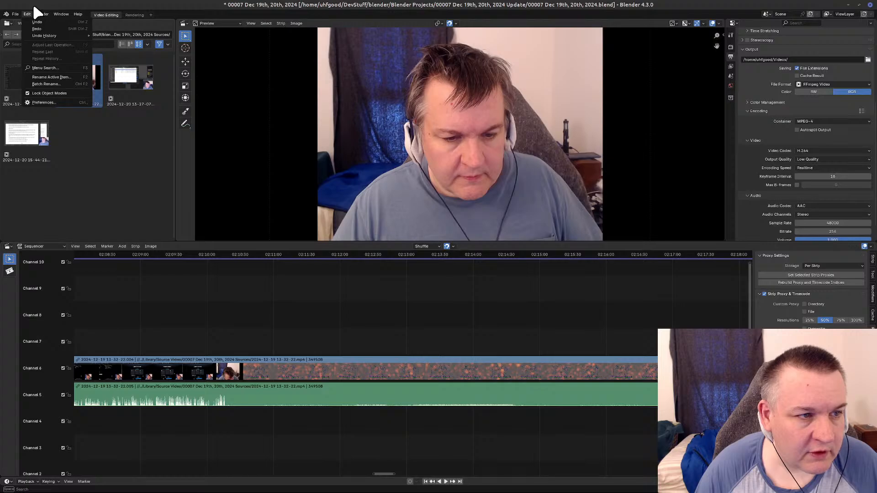
pyautogui.press('Escape')
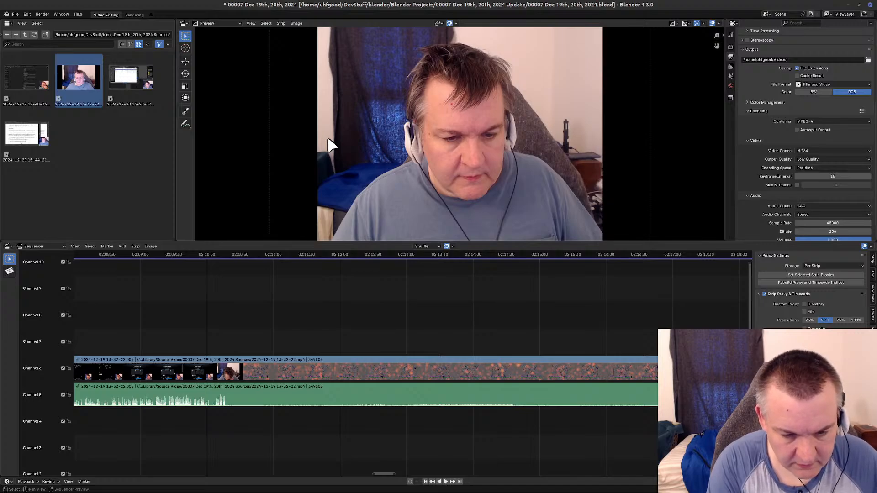
# Redo the deletion of the first Please Wait segment and the closing of its gap.
pyautogui.hotkey('ctrl', 'shift', 'z')
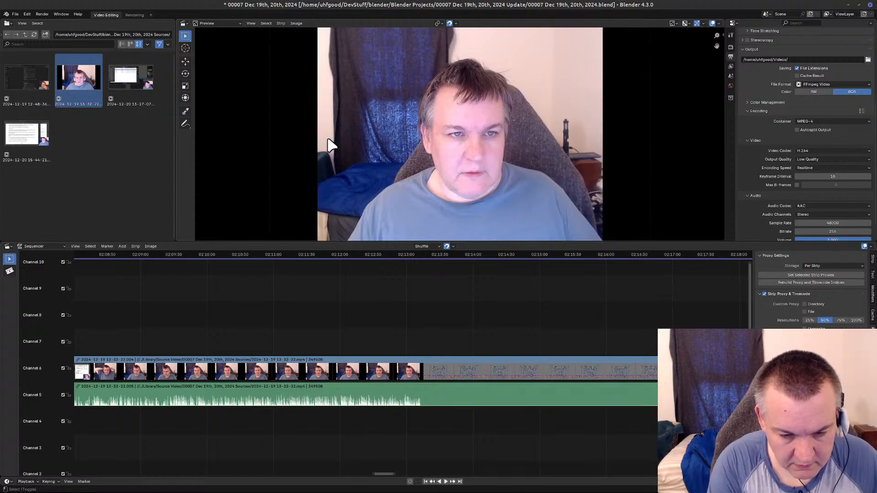
pyautogui.hotkey('shift', 'Left')
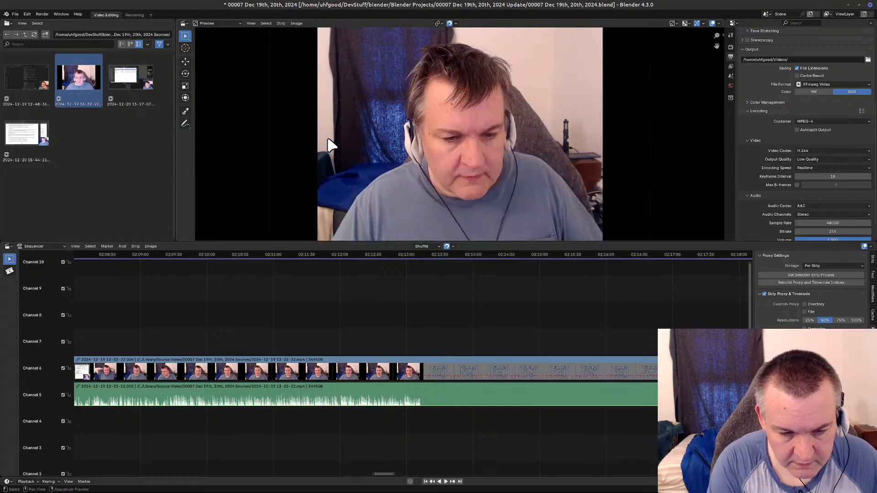
pyautogui.scroll(-4, 315, 347)
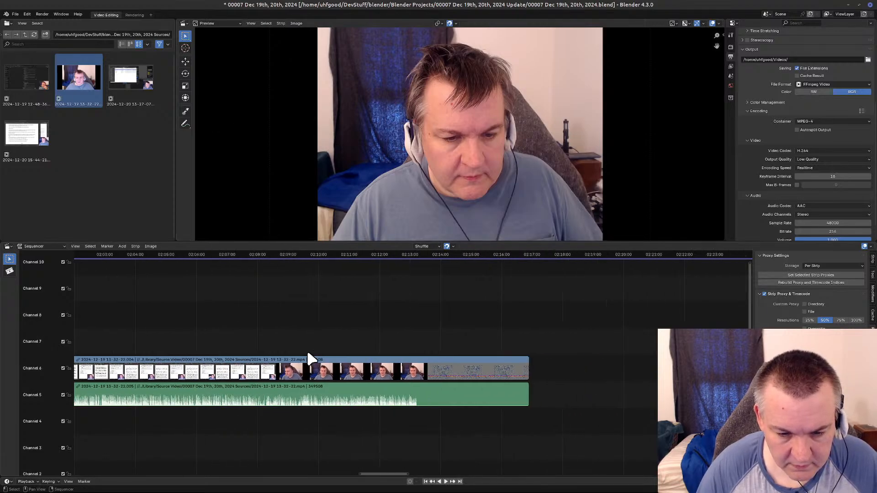
pyautogui.scroll(-6, 308, 354)
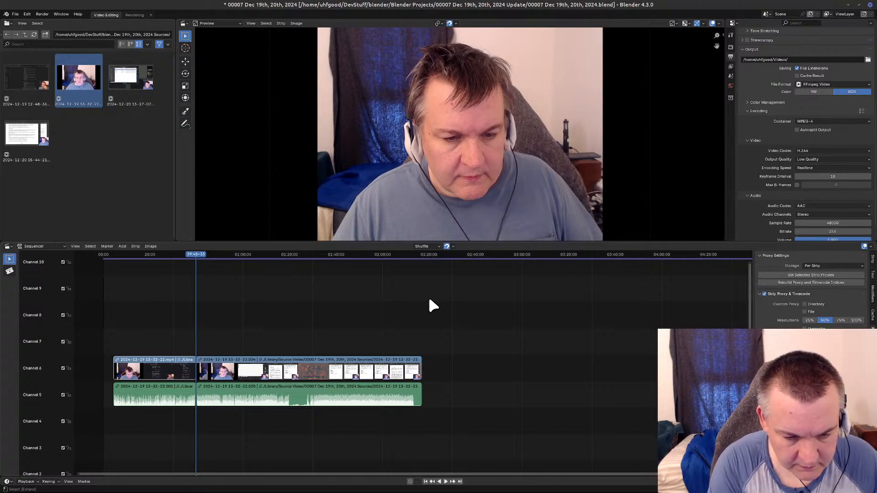
# Redo the split of the video and audio strips at the start of the second Please Wait break.
pyautogui.hotkey('shift', 'Right')
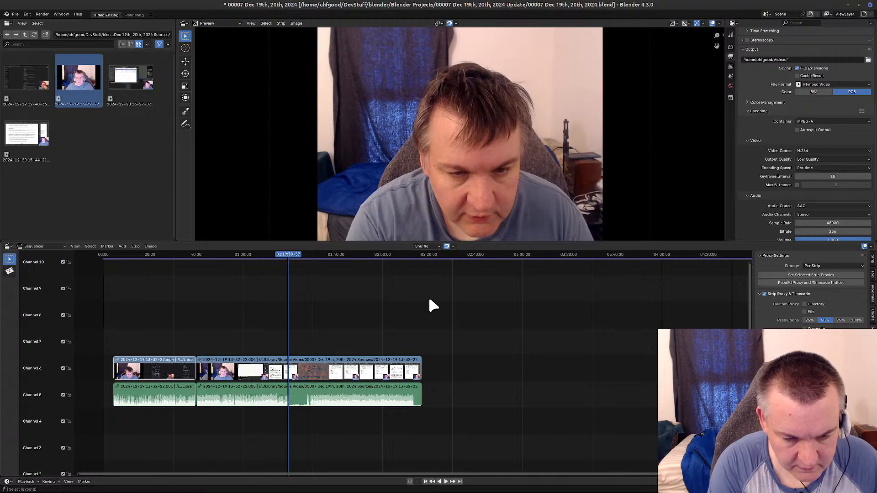
pyautogui.hotkey('ctrl', 'shift', 'z')
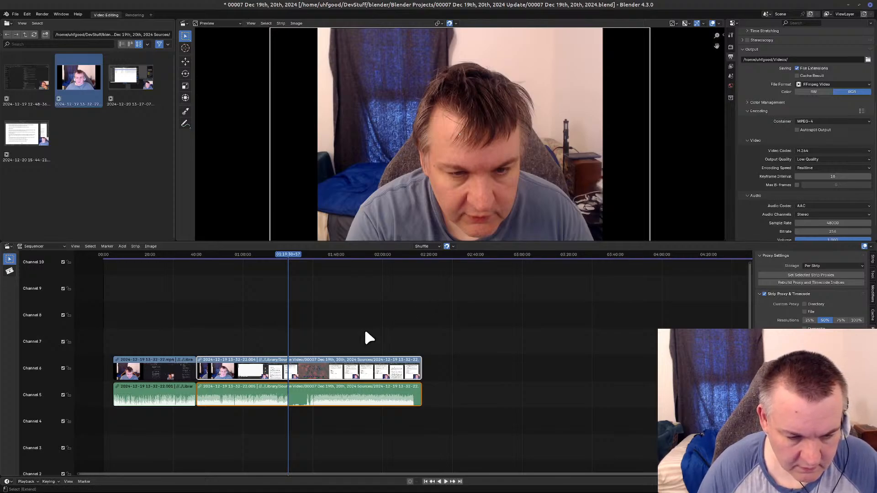
pyautogui.press('k')
pyautogui.scroll(4, 369, 338)
pyautogui.scroll(3, 369, 338)
pyautogui.moveTo(360, 337); pyautogui.dragTo(532, 303, button='middle')
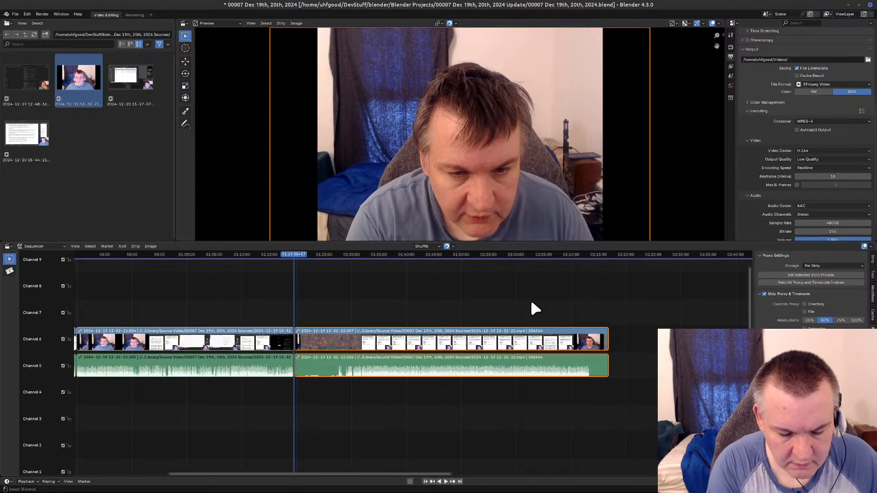
# Redo the playhead moves and strip selection through the second Please Wait break, and split video and audio at its end.
pyautogui.hotkey('ctrl', 'shift', 'z')
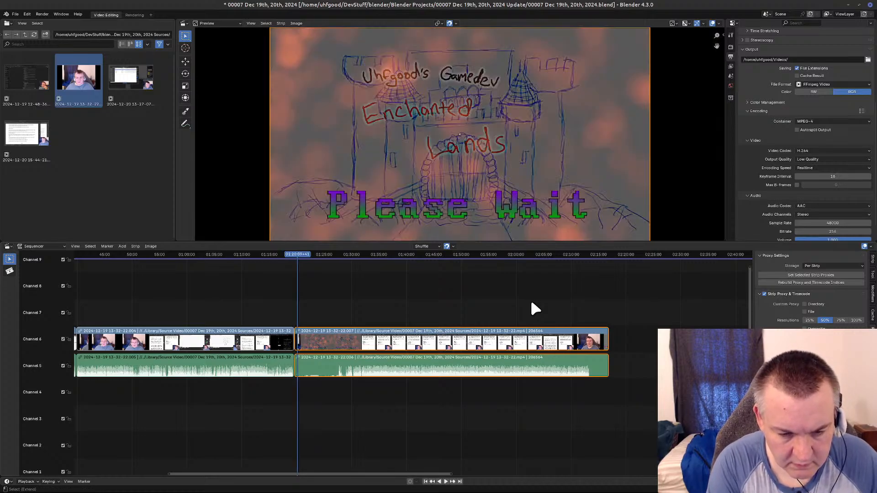
pyautogui.click(532, 303)
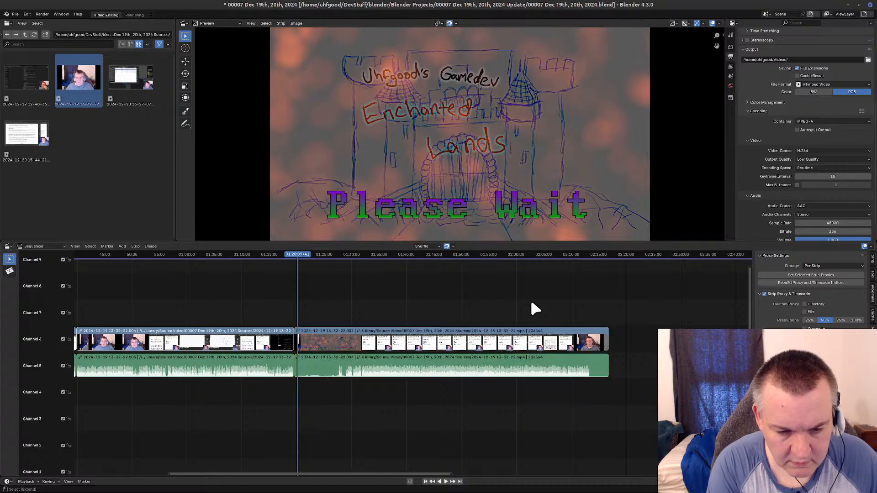
pyautogui.press('shift')
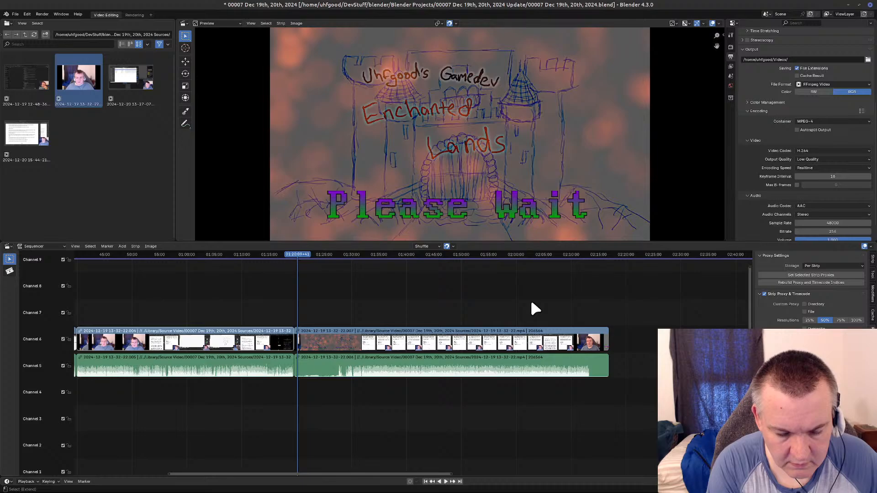
pyautogui.hotkey('ctrl', 'shift', 'z')
pyautogui.press('shift')
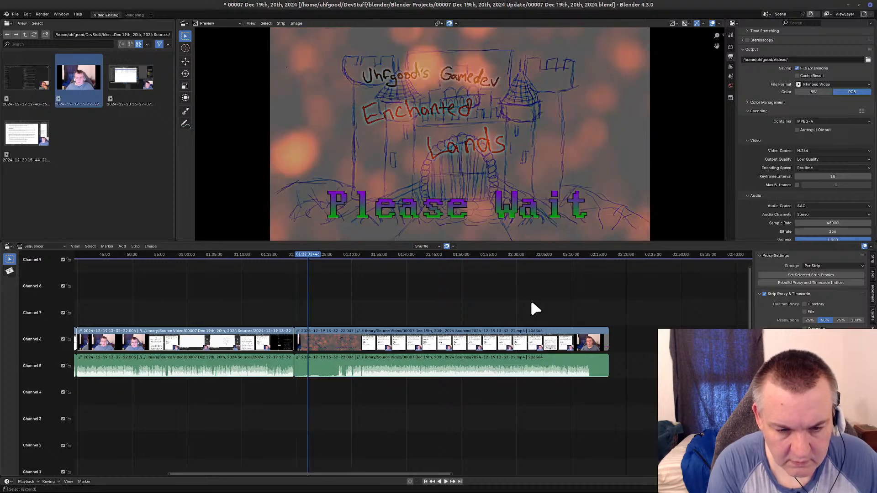
pyautogui.hotkey('ctrl', 'shift', 'z')
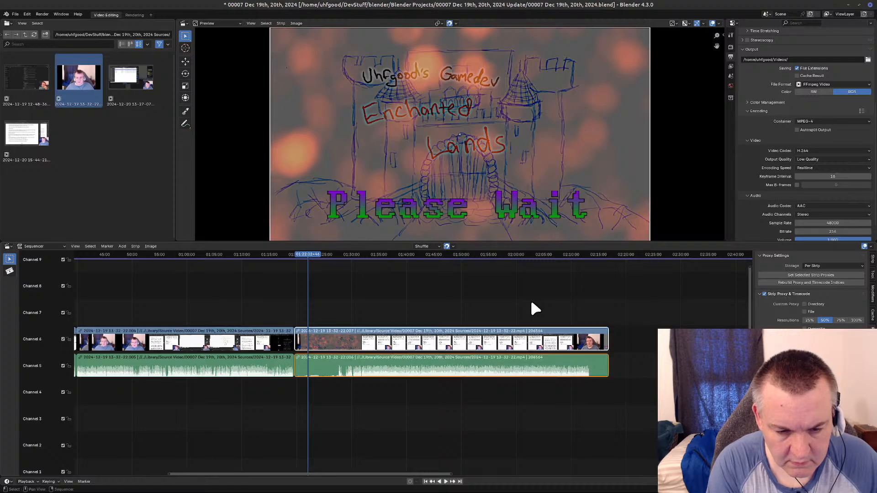
pyautogui.press('shift')
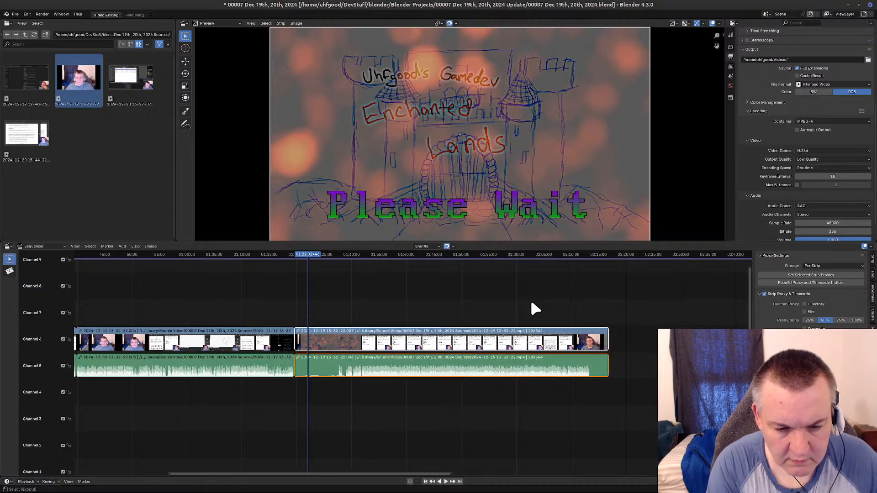
pyautogui.hotkey('ctrl', 'shift', 'z')
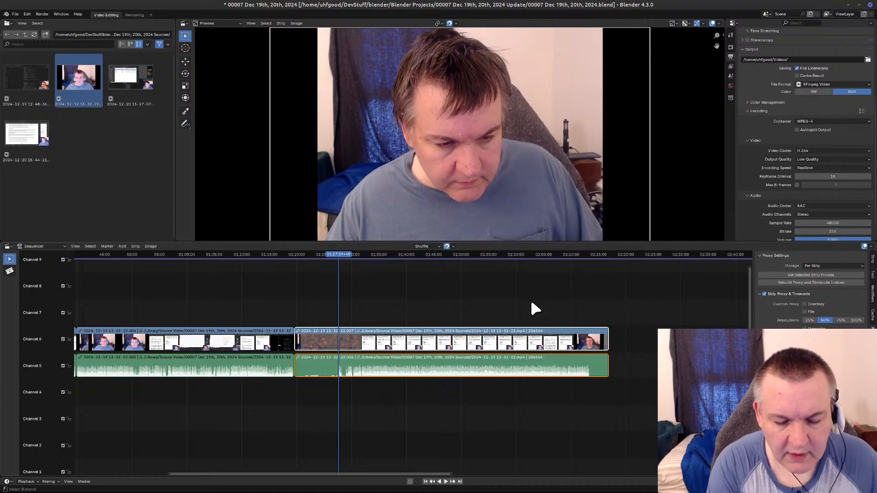
pyautogui.hotkey('ctrl', 'shift', 'z')
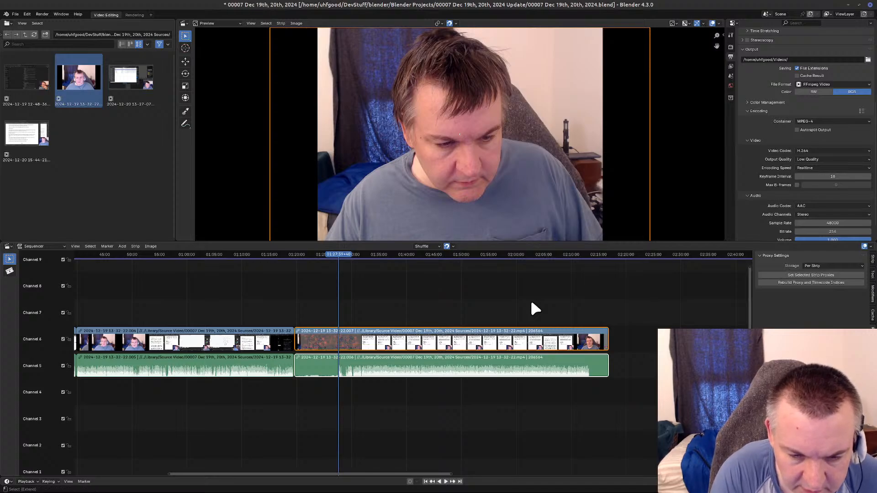
pyautogui.hotkey('shift', 'k')
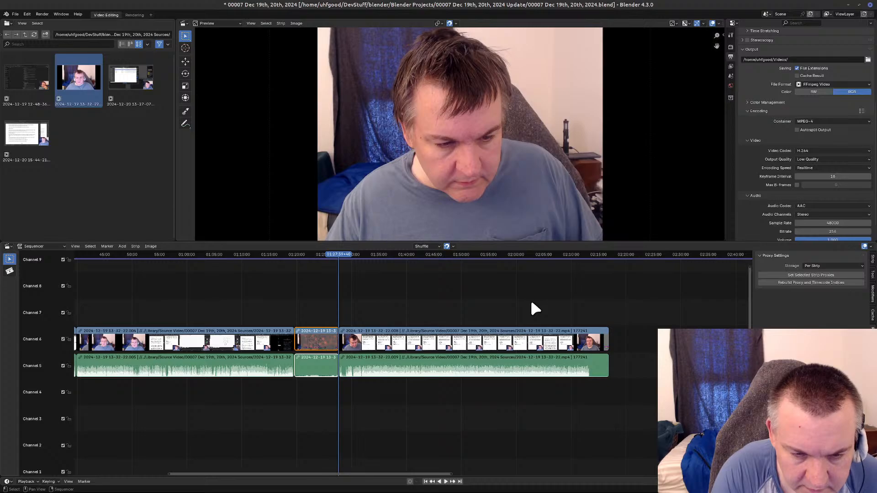
pyautogui.scroll(5, 327, 360)
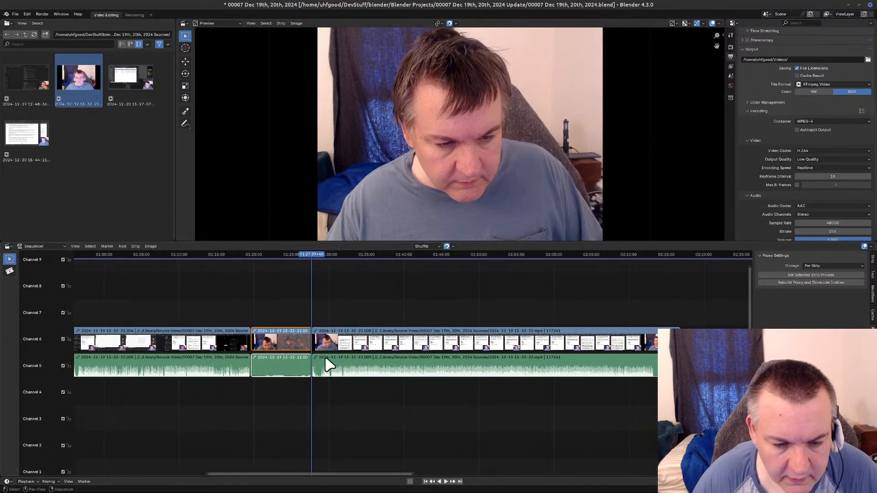
# Switch to the text editor, record the second Please Wait break's end cut as 1:27:39:40 in the blank document, and return to Blender.
pyautogui.scroll(9, 325, 358)
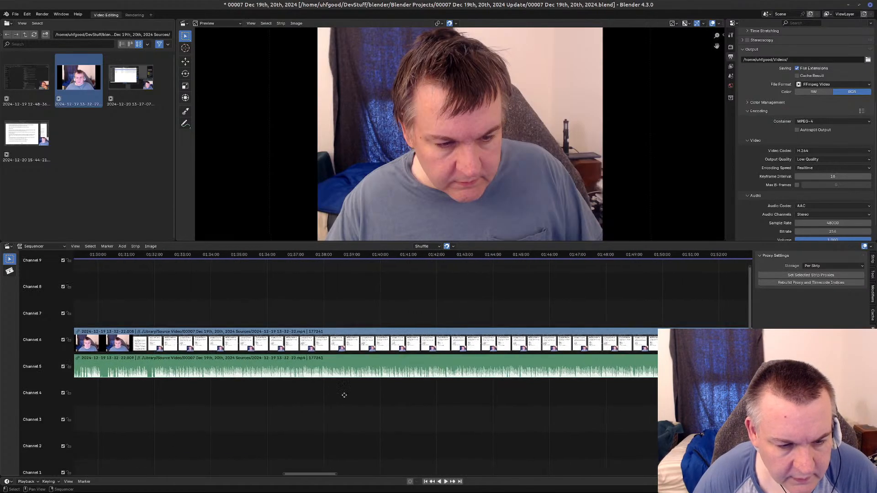
pyautogui.moveTo(327, 391); pyautogui.dragTo(724, 382, button='middle')
pyautogui.scroll(8, 417, 406)
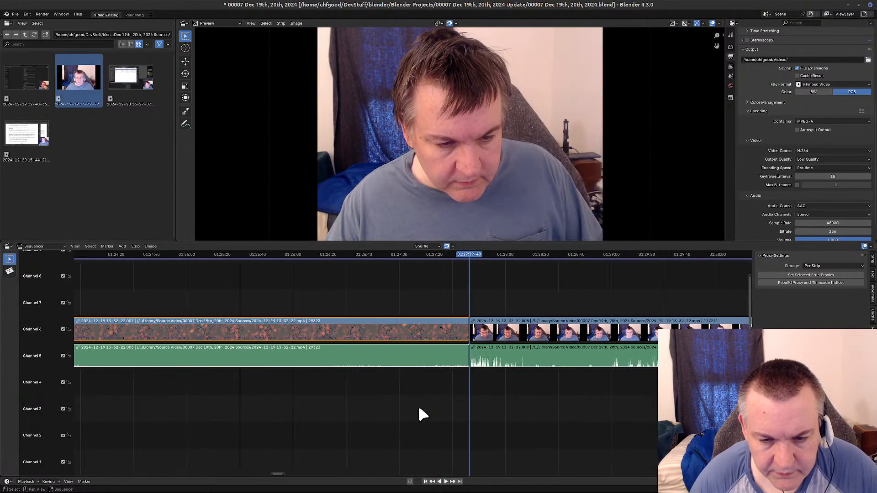
pyautogui.scroll(6, 418, 404)
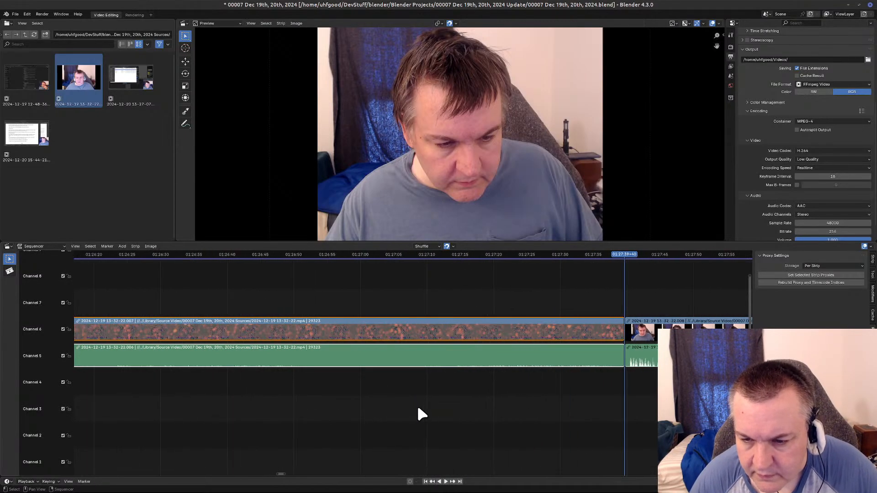
pyautogui.moveTo(597, 418); pyautogui.dragTo(375, 434, button='middle')
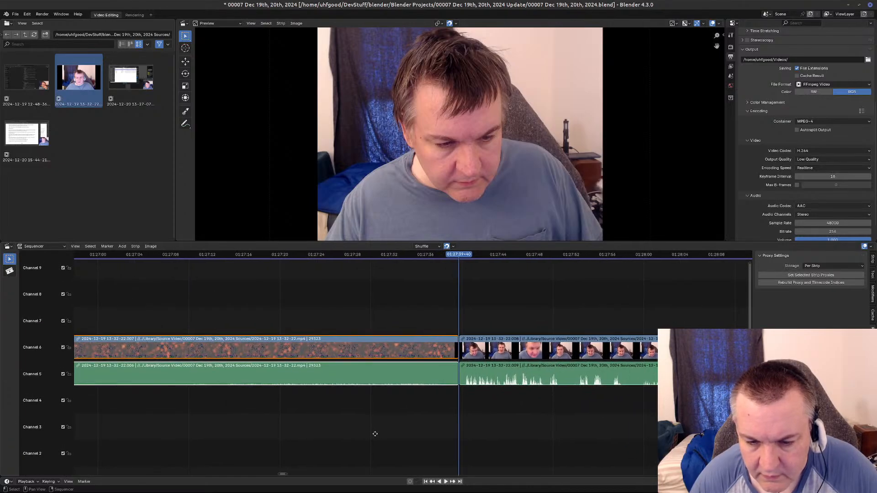
pyautogui.scroll(5, 375, 433)
pyautogui.scroll(-3, 374, 435)
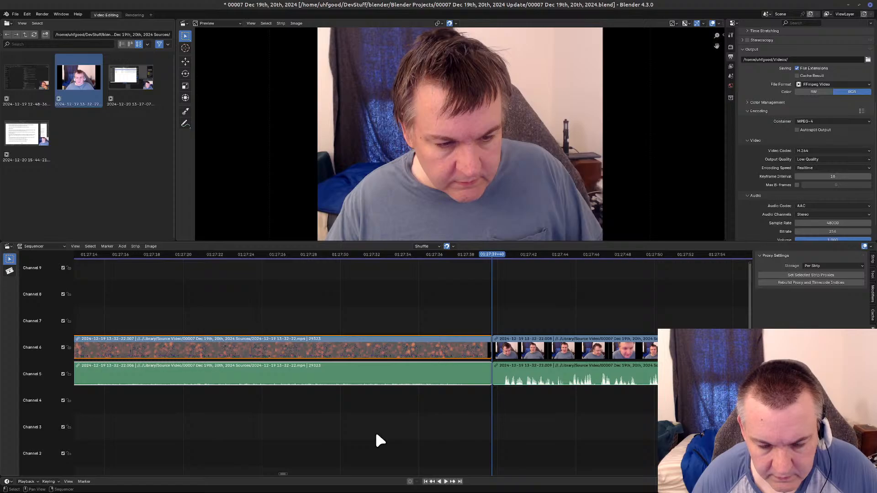
pyautogui.moveTo(36, 492)
pyautogui.moveTo(144, 488)
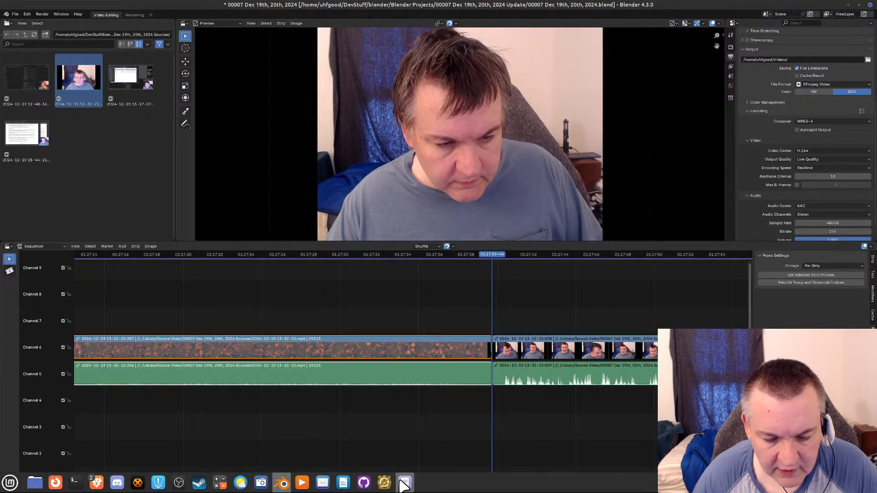
pyautogui.click(401, 480)
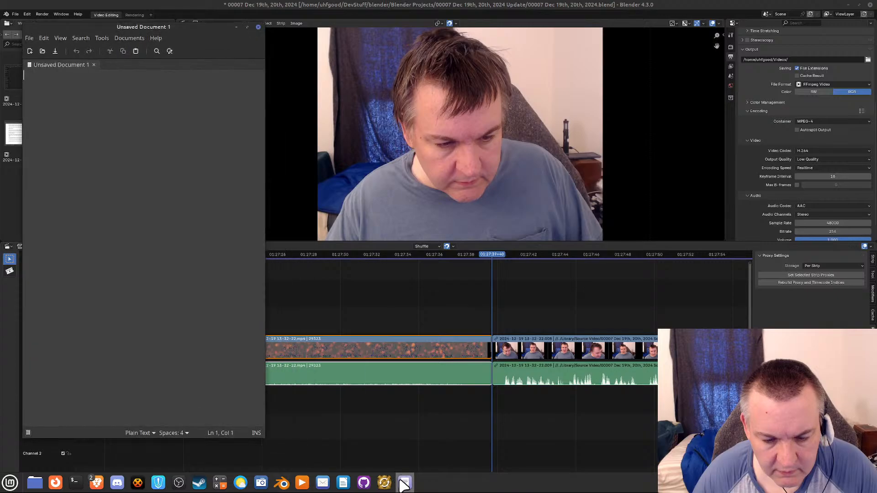
pyautogui.write('1:27')
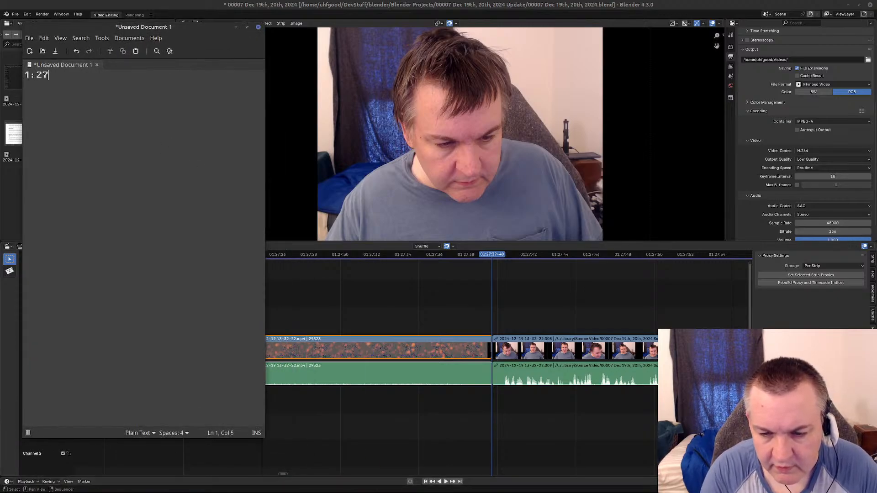
pyautogui.write(':39:40')
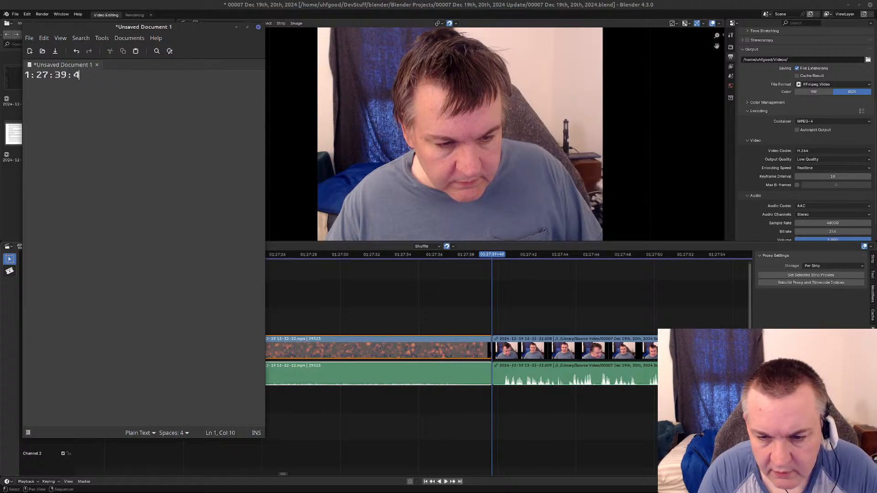
pyautogui.click(403, 28)
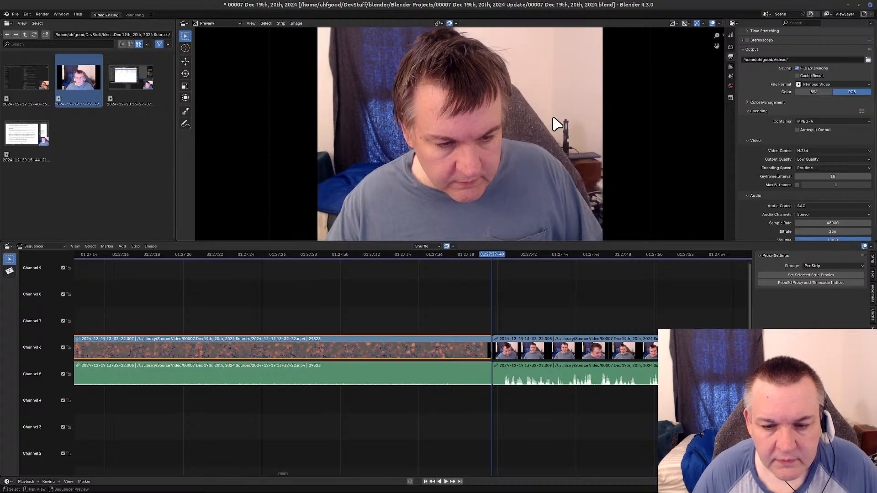
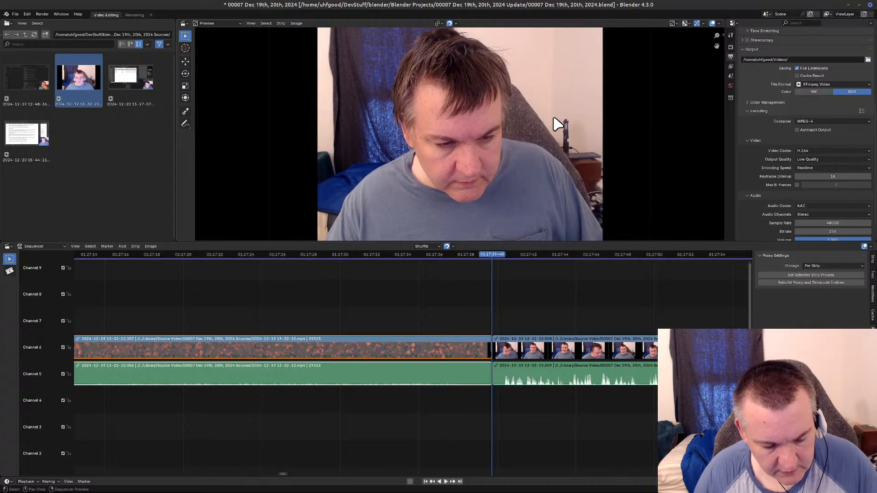
# Undo the split of the video and audio strips at the end of the second Please Wait break.
pyautogui.hotkey('ctrl', 'z')
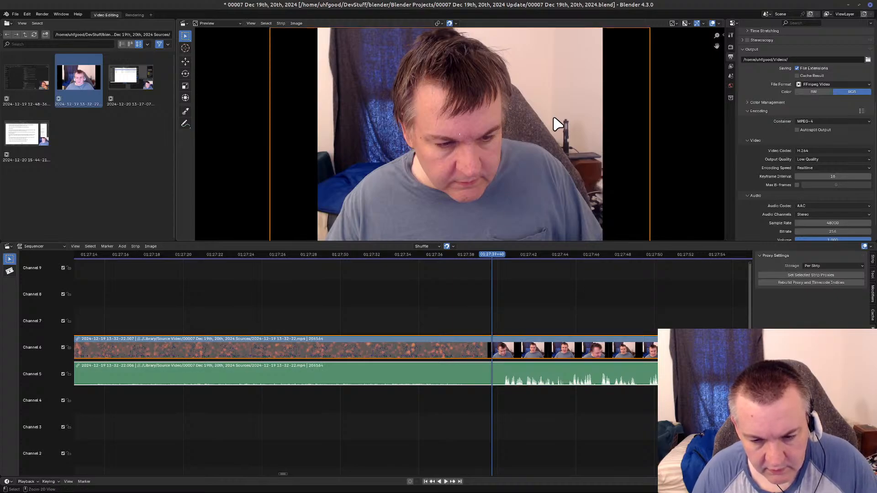
pyautogui.hotkey('ctrl', 'z')
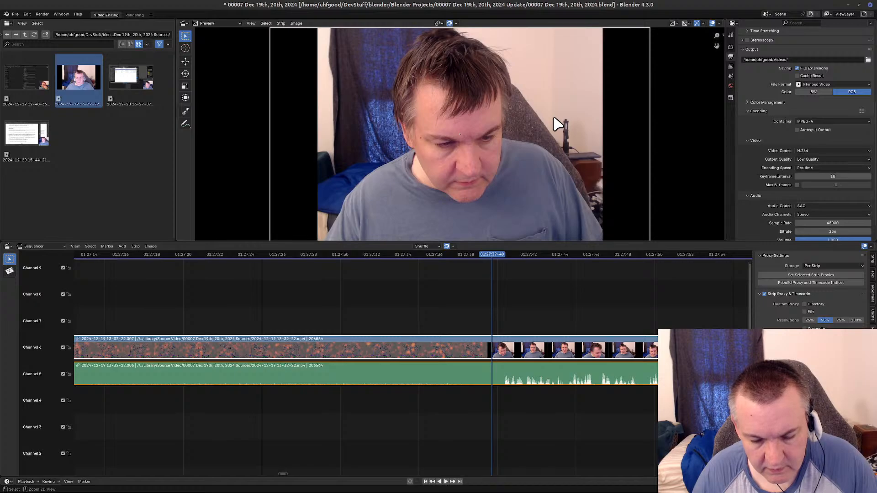
pyautogui.scroll(-10, 344, 290)
pyautogui.scroll(-10, 343, 290)
pyautogui.scroll(-1, 344, 290)
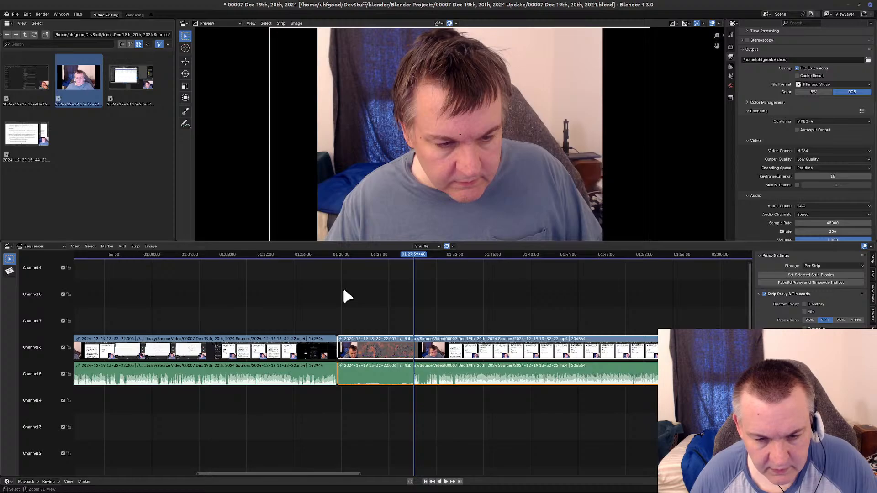
# Undo the playhead moves and selection changes back to the cut at the start of the second Please Wait break.
pyautogui.hotkey('ctrl', 'z')
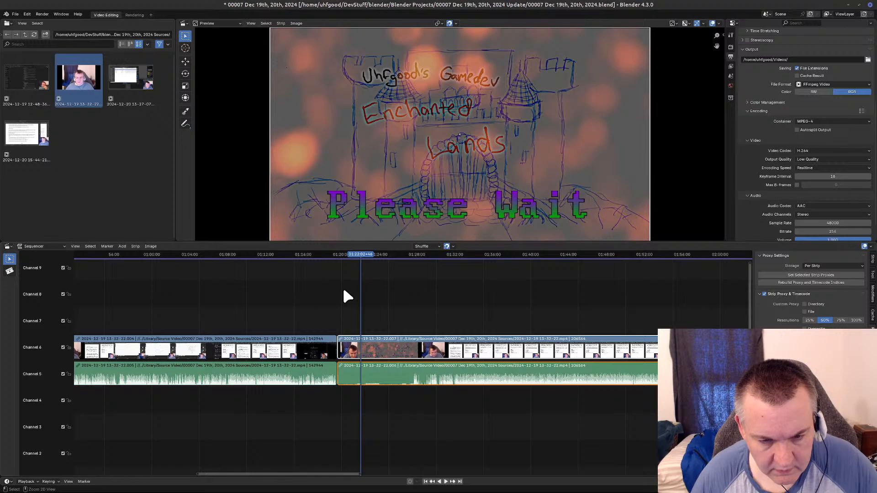
pyautogui.click(344, 291)
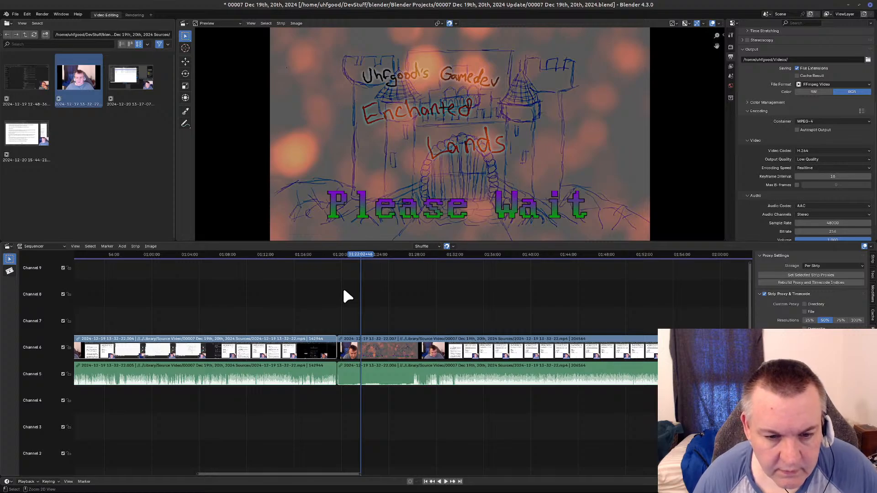
pyautogui.click(344, 291)
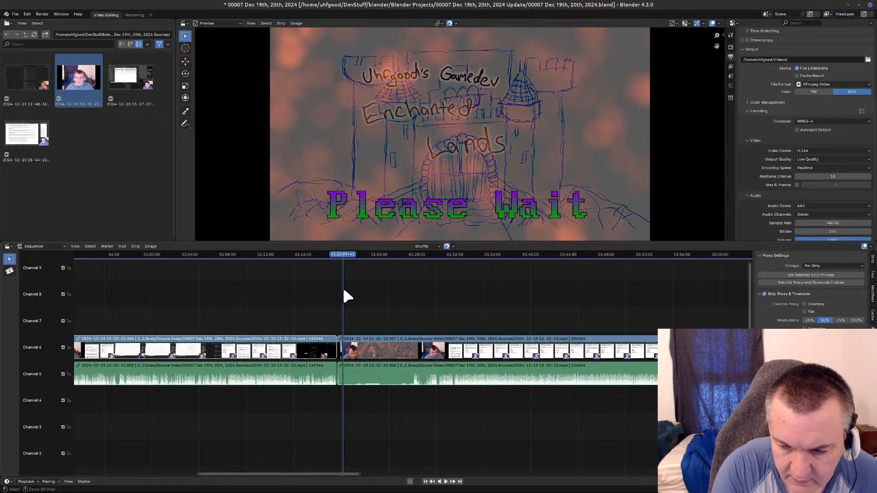
pyautogui.keyDown('ctrl'); pyautogui.click(345, 292); pyautogui.keyUp('ctrl')
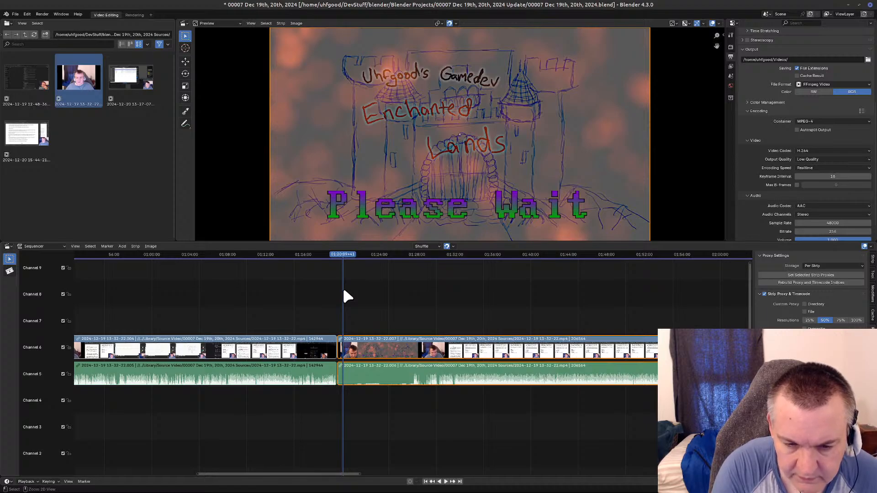
pyautogui.press('pagedown')
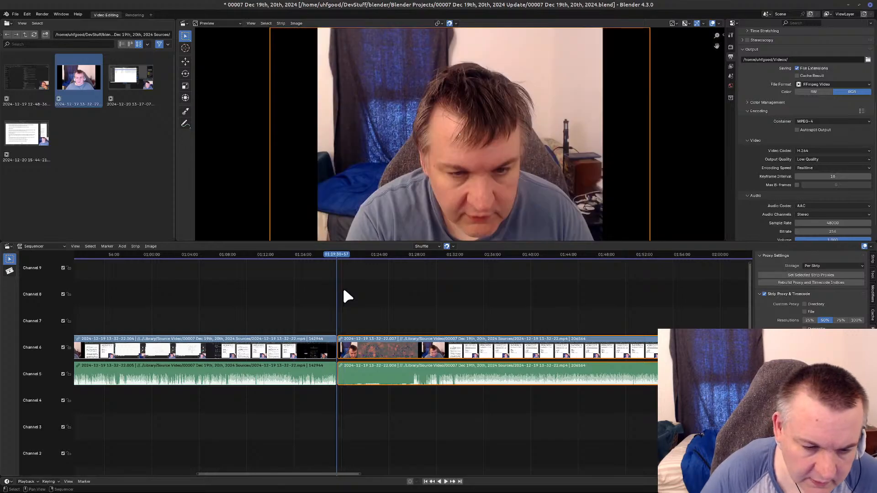
# Examine the cut at the start of the second Please Wait break at single-frame scale to read its exact timecode.
pyautogui.scroll(6, 308, 308)
pyautogui.scroll(2, 209, 335)
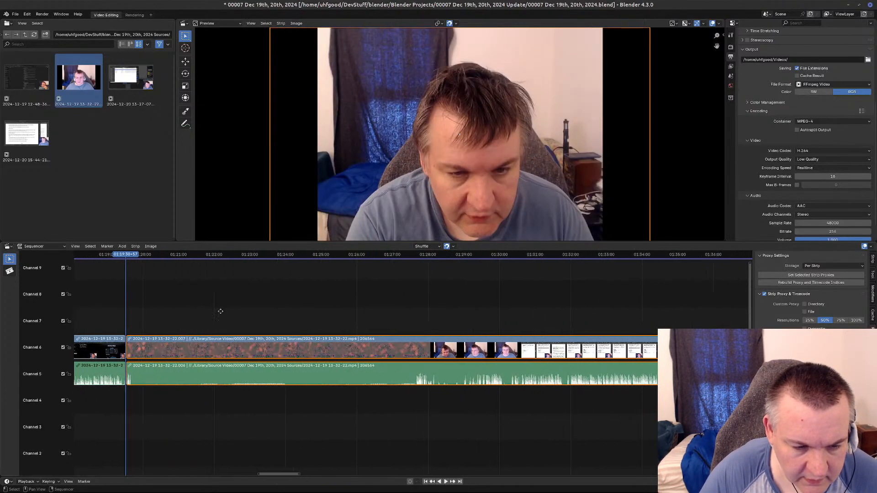
pyautogui.moveTo(219, 307); pyautogui.dragTo(442, 290, button='middle')
pyautogui.scroll(8, 309, 293)
pyautogui.scroll(8, 310, 296)
pyautogui.moveTo(309, 296); pyautogui.dragTo(502, 346, button='middle')
pyautogui.scroll(10, 310, 332)
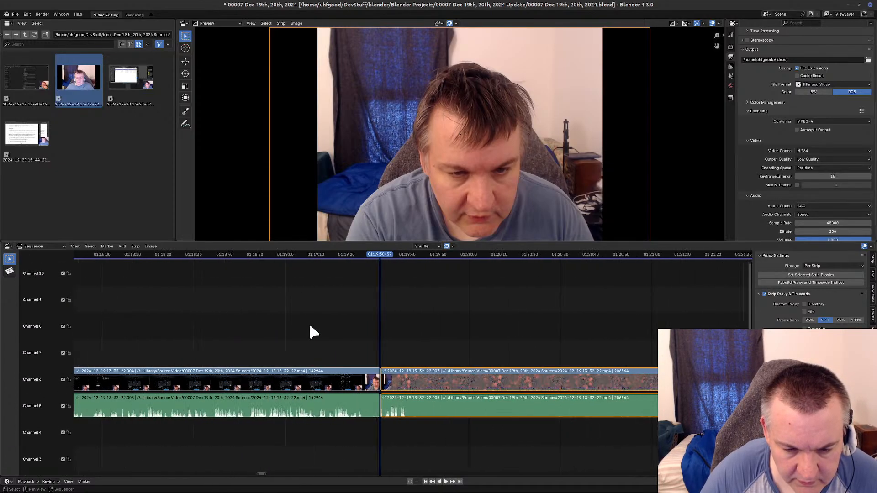
pyautogui.moveTo(310, 332); pyautogui.dragTo(366, 401, button='middle')
pyautogui.scroll(13, 306, 356)
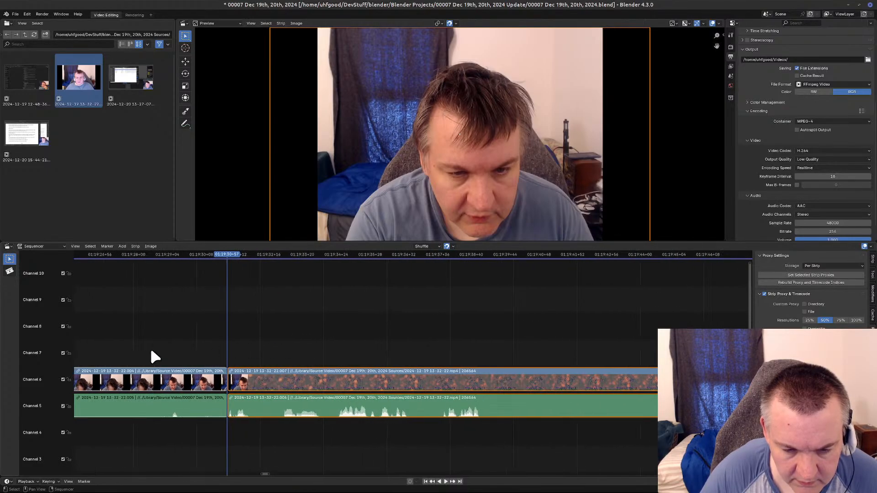
pyautogui.scroll(5, 152, 350)
pyautogui.moveTo(152, 350); pyautogui.dragTo(451, 394, button='middle')
pyautogui.scroll(8, 353, 340)
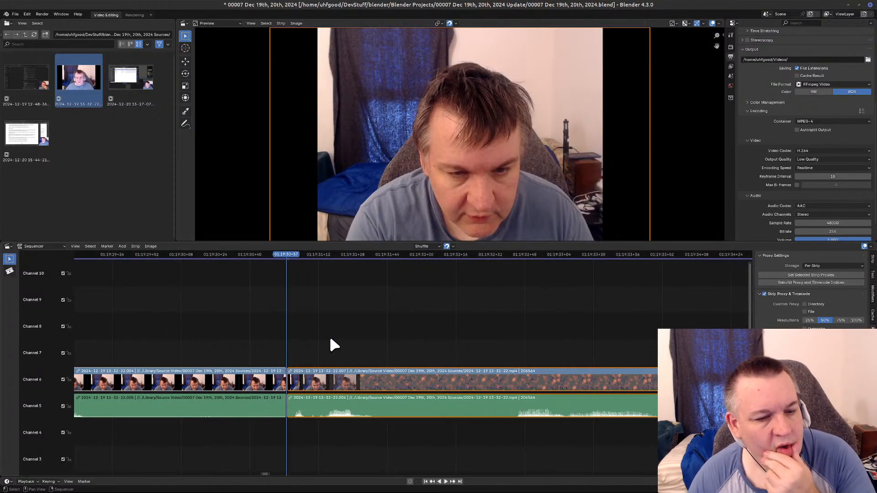
pyautogui.scroll(4, 322, 344)
pyautogui.scroll(1, 292, 339)
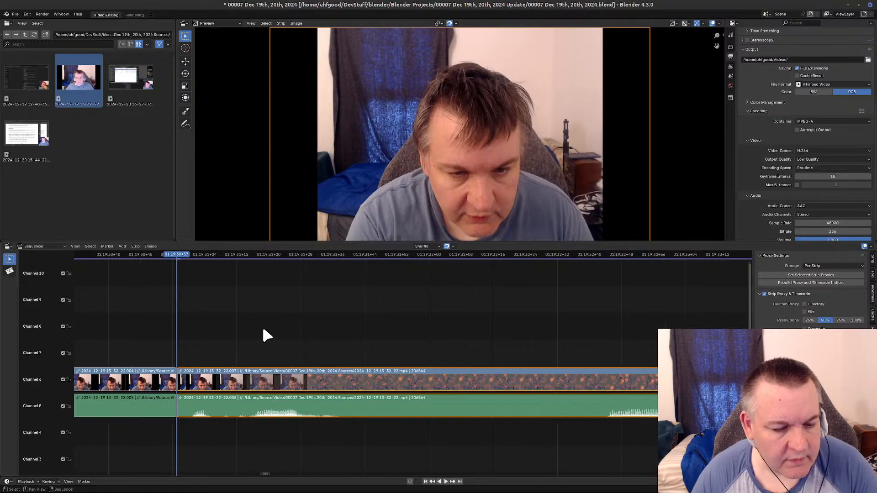
pyautogui.moveTo(263, 337); pyautogui.dragTo(501, 342, button='middle')
pyautogui.scroll(6, 378, 358)
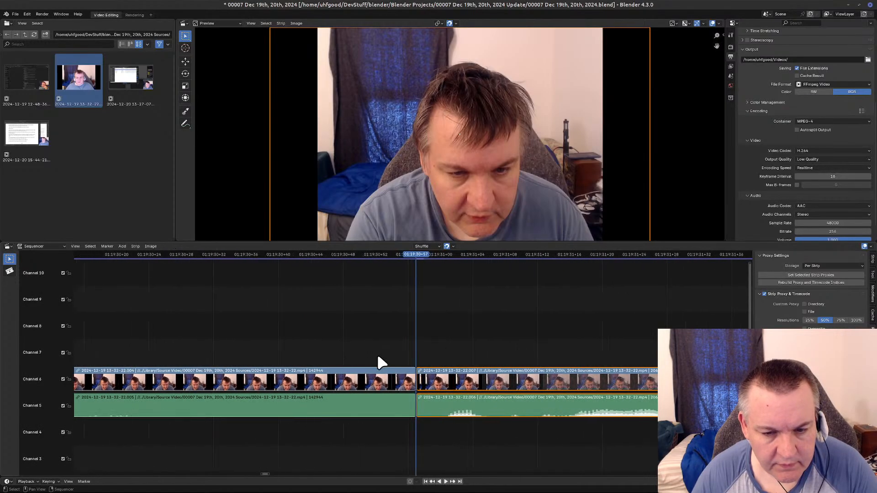
pyautogui.scroll(3, 378, 357)
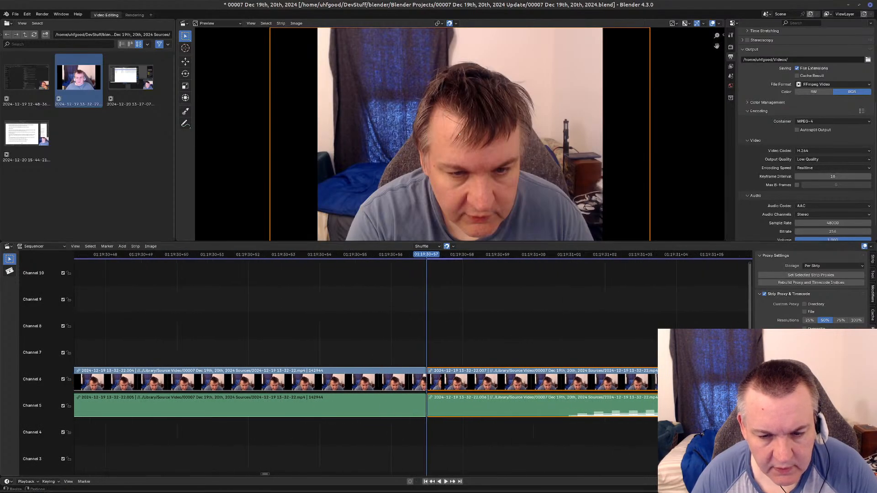
# Switch to the text editor, add 1:19:30:57 on a new line above 1:27:39:40, and return to Blender.
pyautogui.moveTo(391, 491)
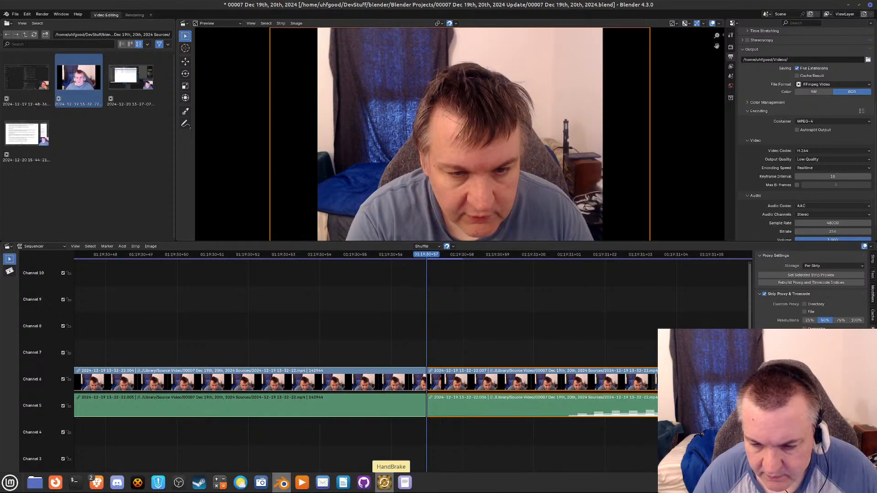
pyautogui.moveTo(680, 288); pyautogui.dragTo(634, 330, button='middle')
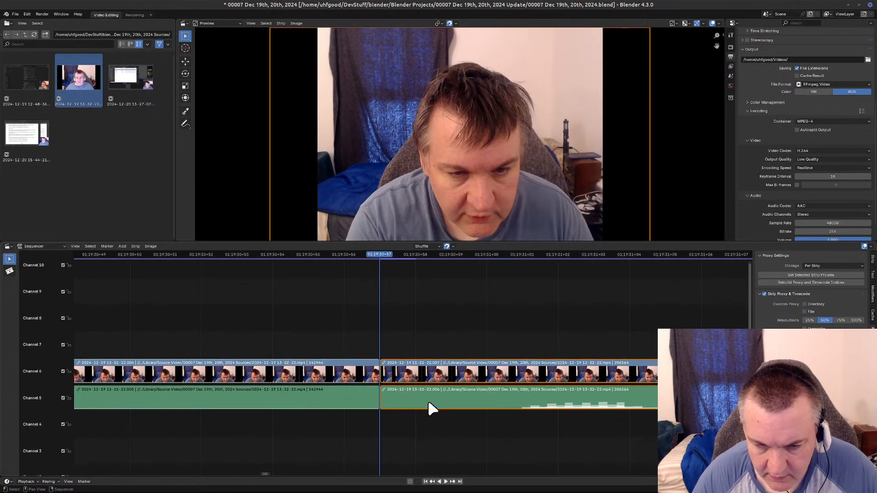
pyautogui.click(405, 483)
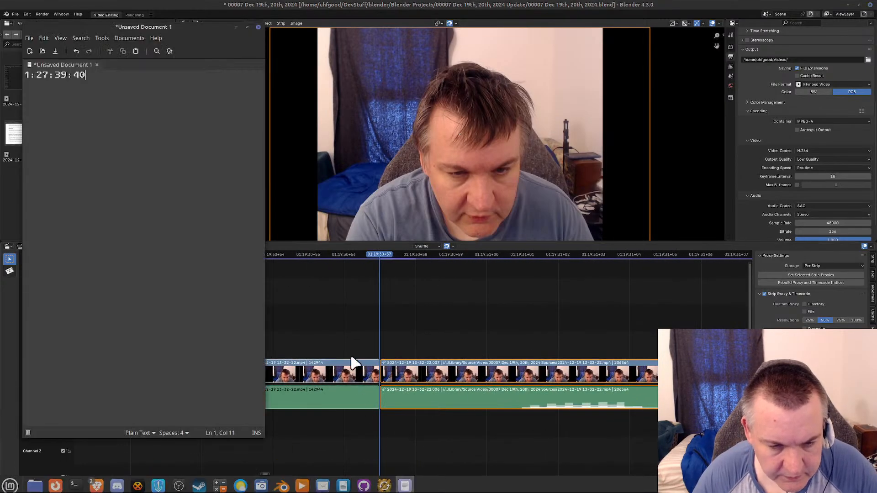
pyautogui.press('Home')
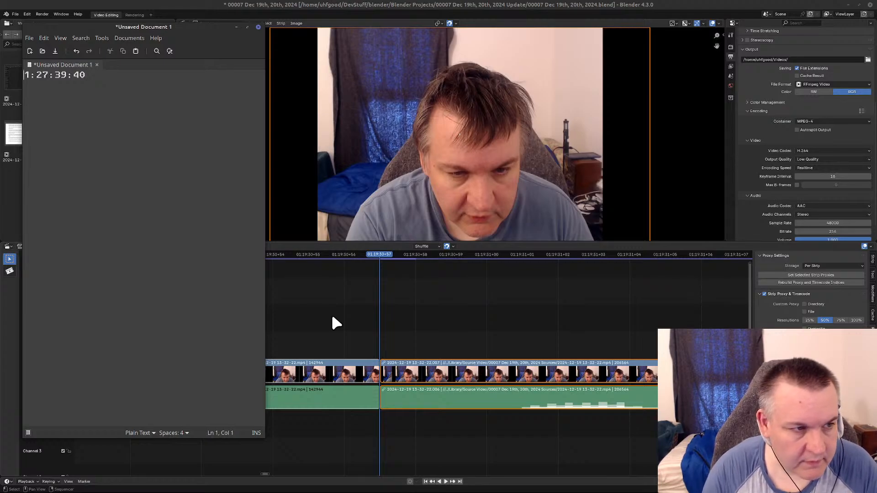
pyautogui.press('Return')
pyautogui.press('Up')
pyautogui.write('1:19')
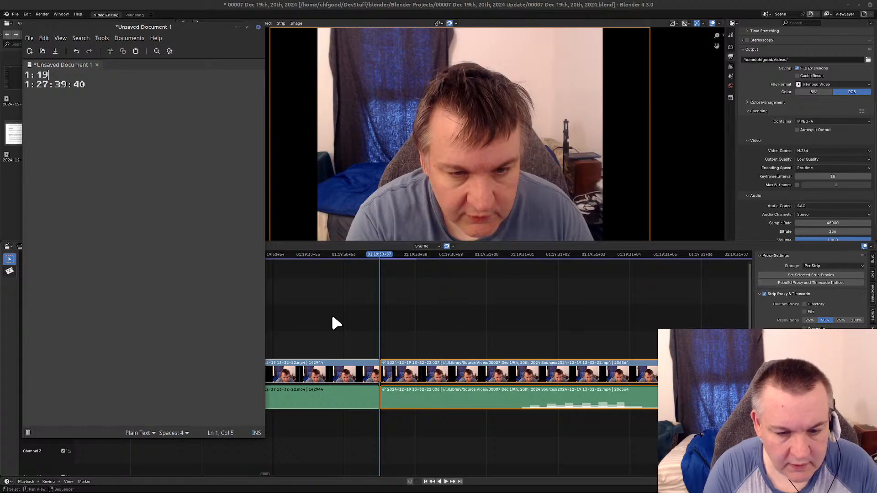
pyautogui.write(':')
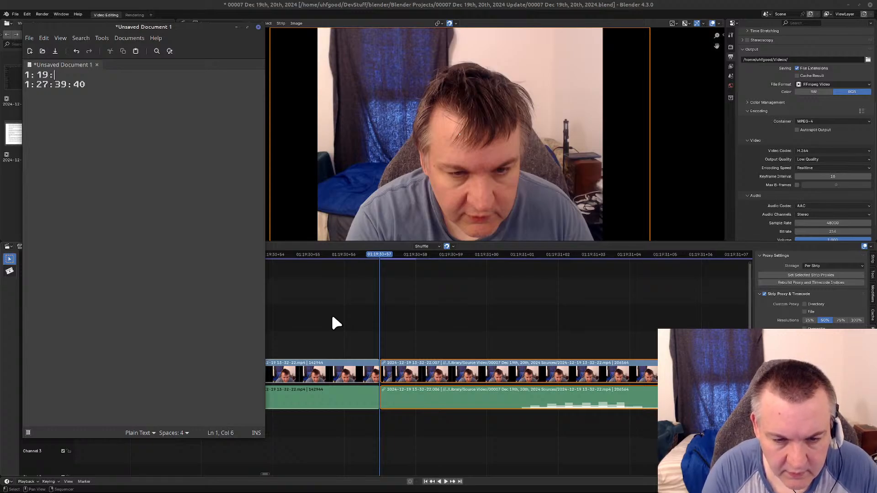
pyautogui.write('30:')
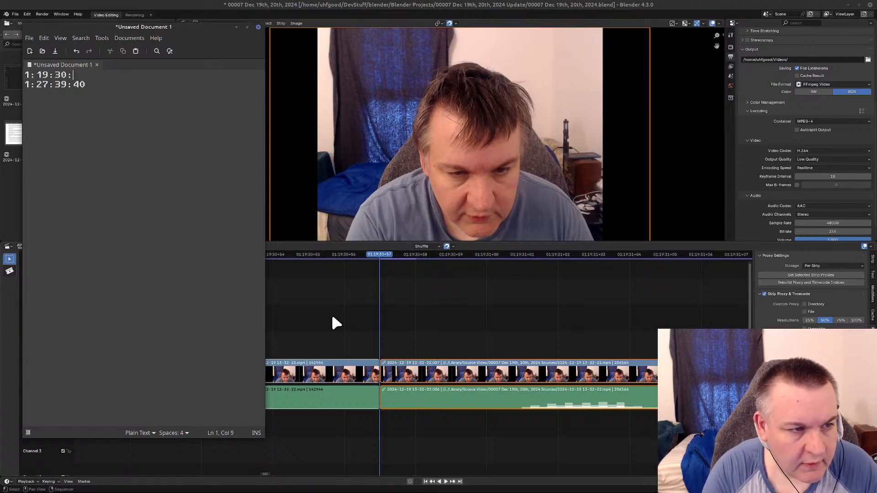
pyautogui.write('57')
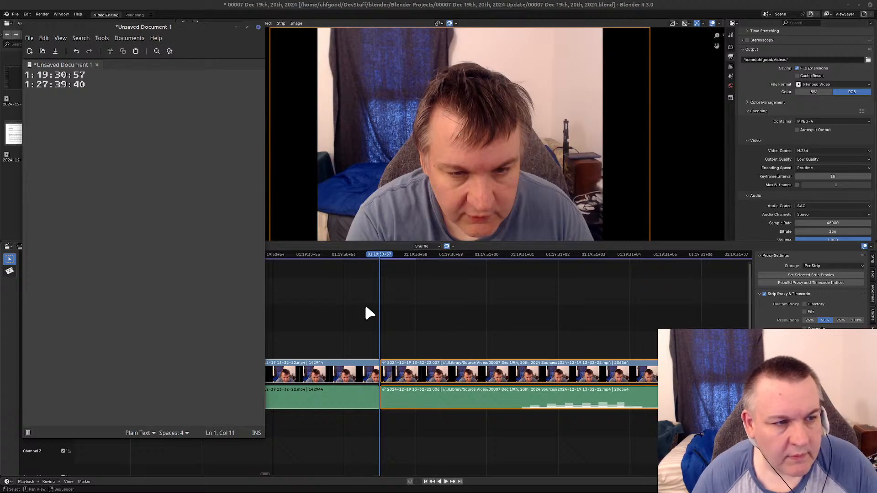
pyautogui.click(388, 243)
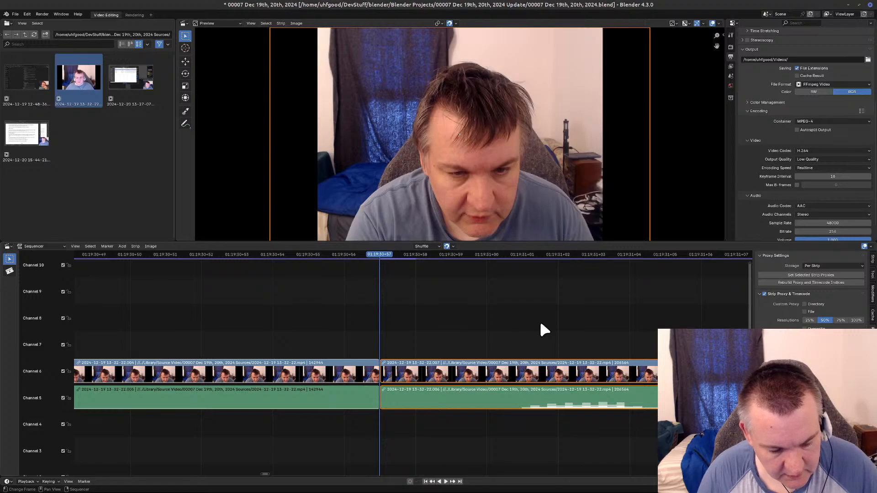
# Undo the video and audio split at the start of the second Please Wait break, along with the playhead moves and deselection before it.
pyautogui.hotkey('ctrl', 'z')
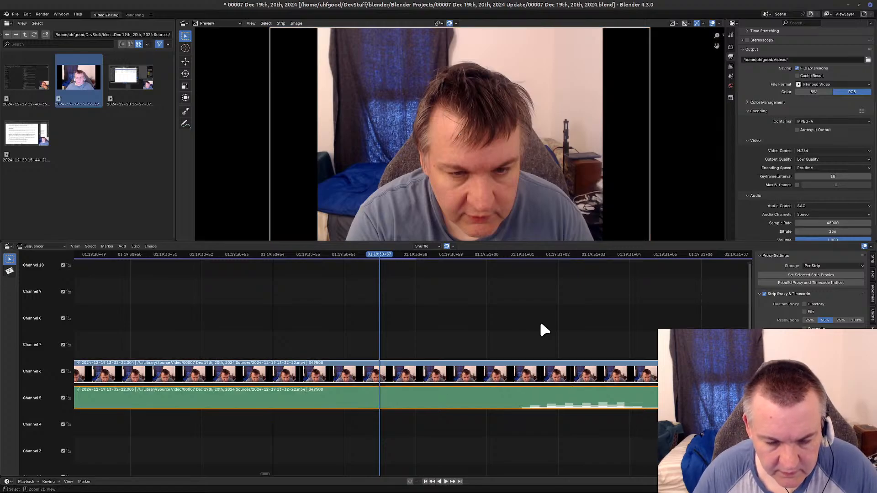
pyautogui.scroll(-8, 534, 323)
pyautogui.scroll(-12, 535, 323)
pyautogui.scroll(-10, 535, 323)
pyautogui.scroll(-15, 535, 323)
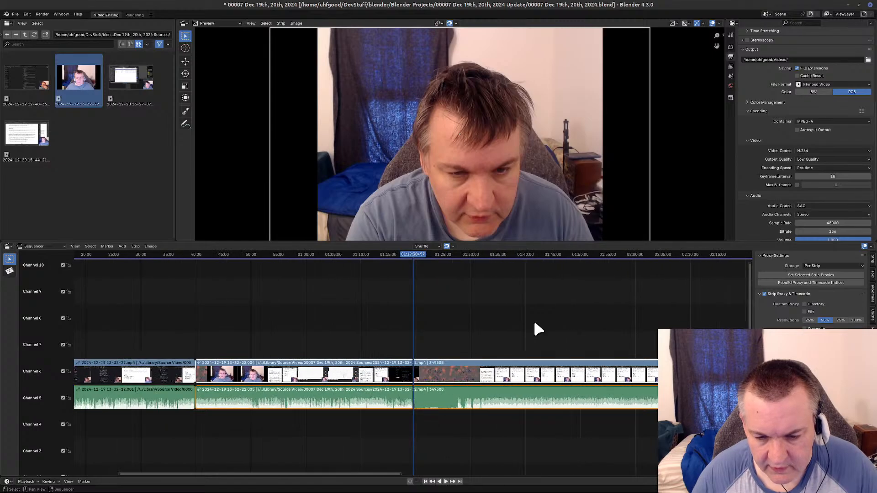
pyautogui.scroll(-4, 534, 323)
pyautogui.scroll(2, 534, 323)
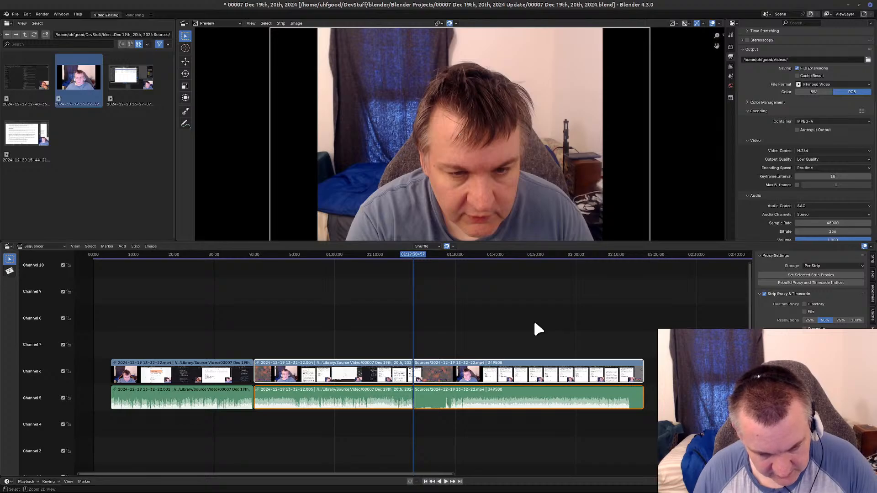
pyautogui.click(535, 322)
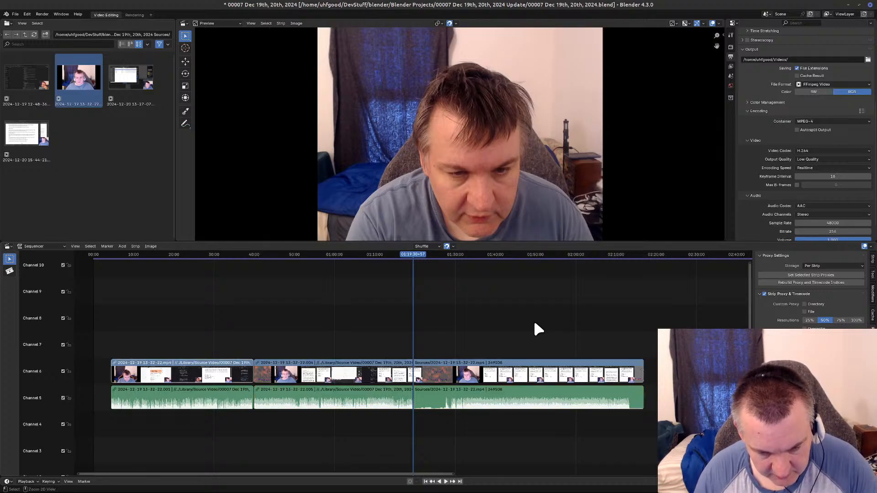
pyautogui.press('pagedown')
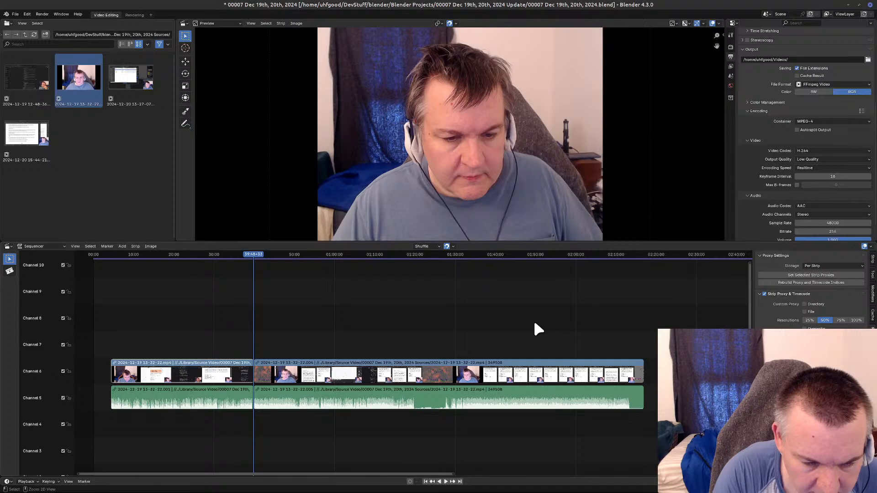
pyautogui.press('pageup')
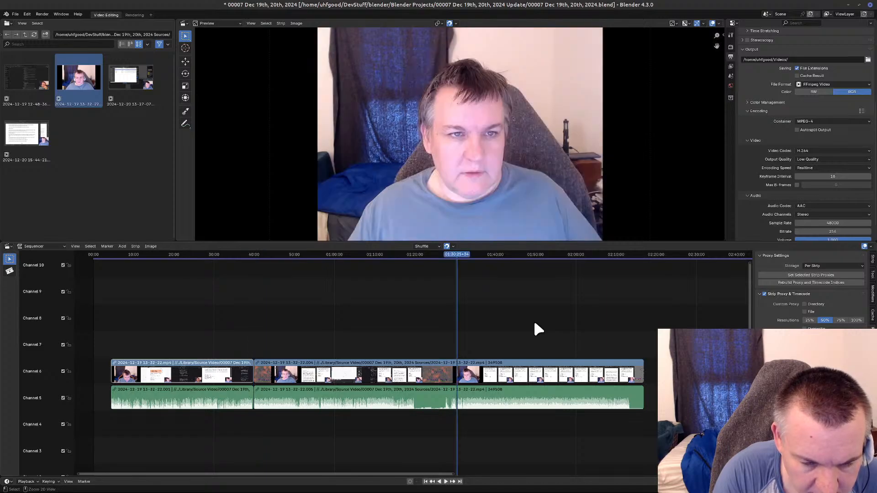
# Undo the closing of the gap and the deletion of the first Please Wait segment.
pyautogui.hotkey('shift', 's')
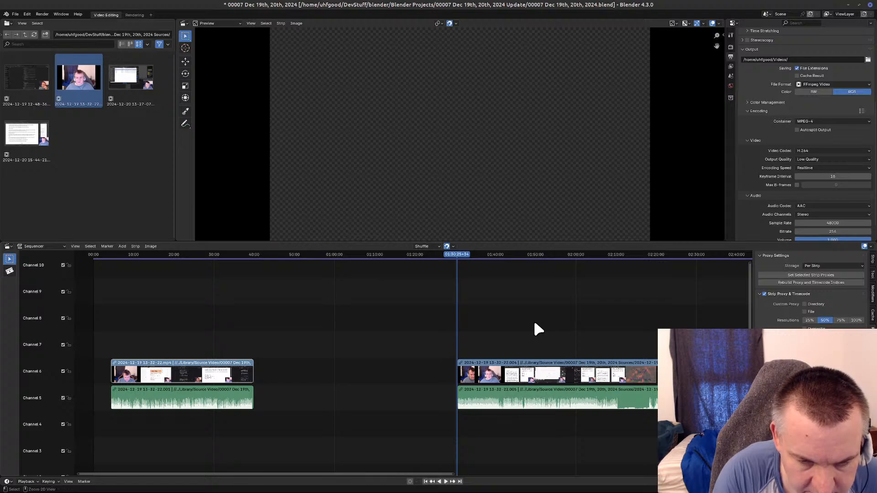
pyautogui.press('Right')
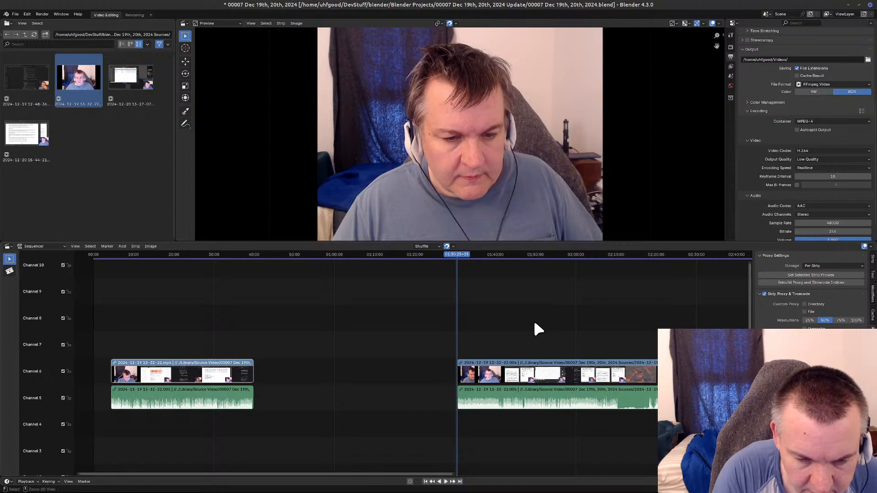
pyautogui.hotkey('ctrl', 'z')
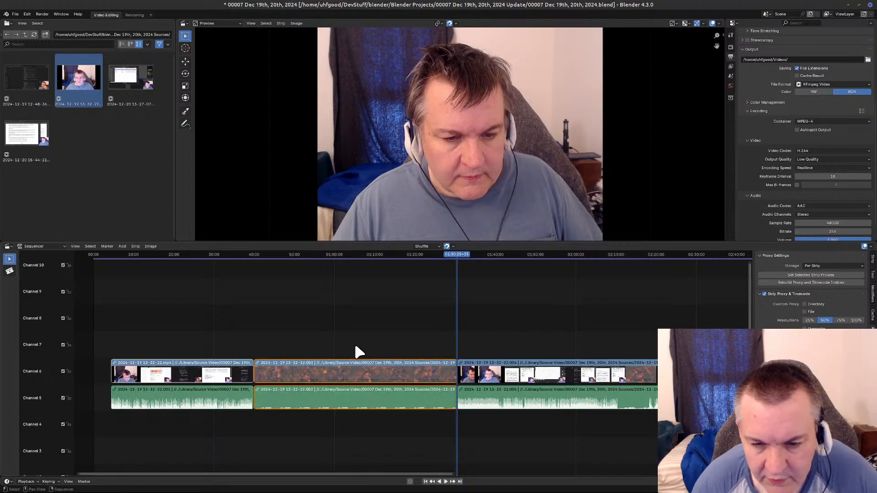
# In the text document, add 1:30:25:35 above the existing timecodes with a blank line between, and return to Blender.
pyautogui.moveTo(240, 483)
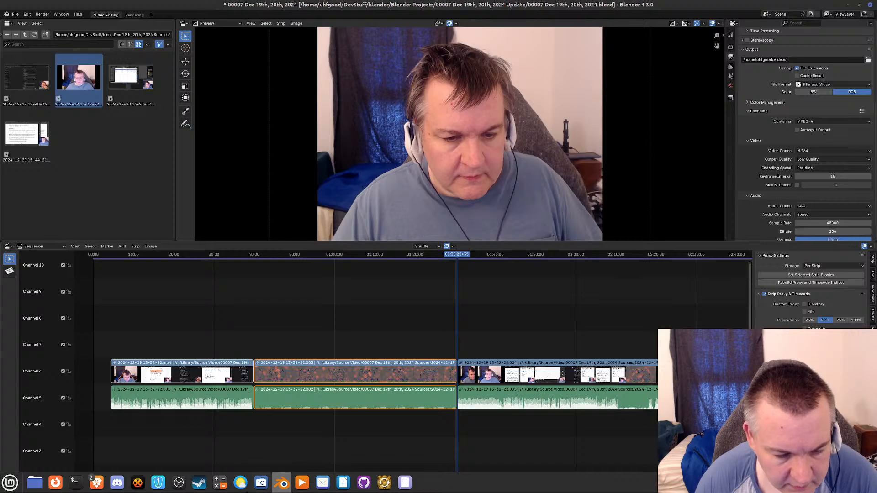
pyautogui.click(400, 487)
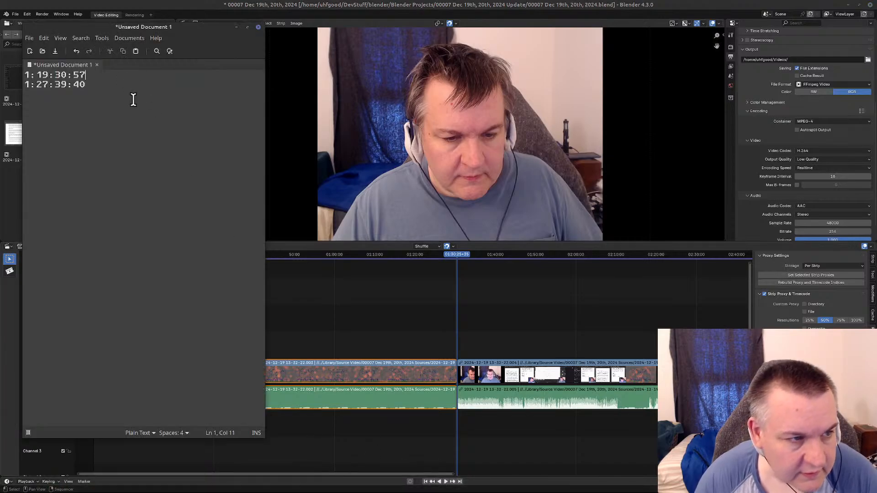
pyautogui.press('Home')
pyautogui.press('Return')
pyautogui.press('Up')
pyautogui.press('Return')
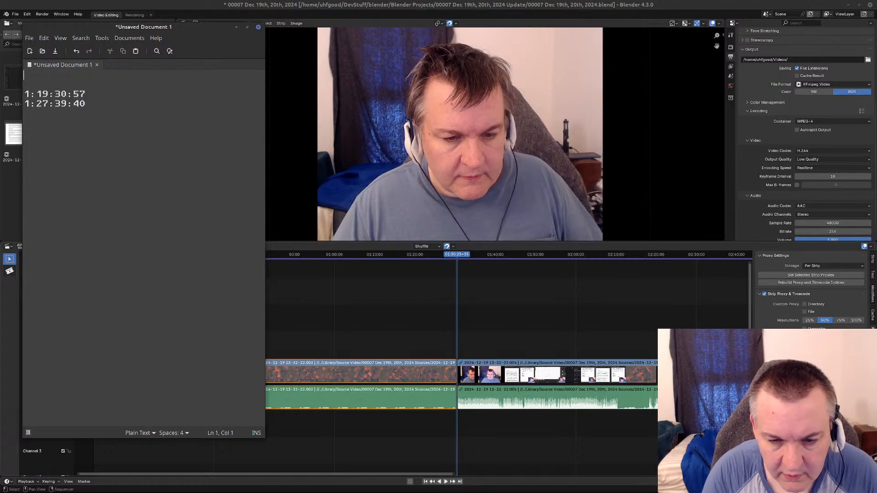
pyautogui.write('1:30')
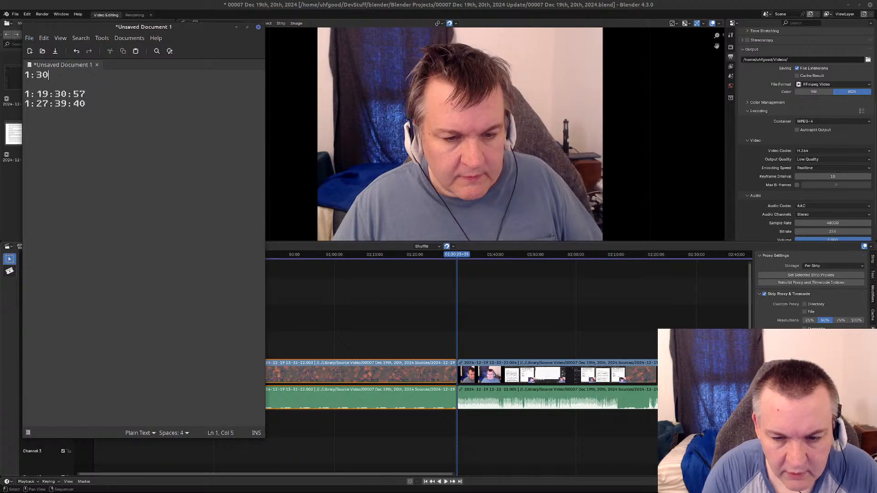
pyautogui.write(':25:3')
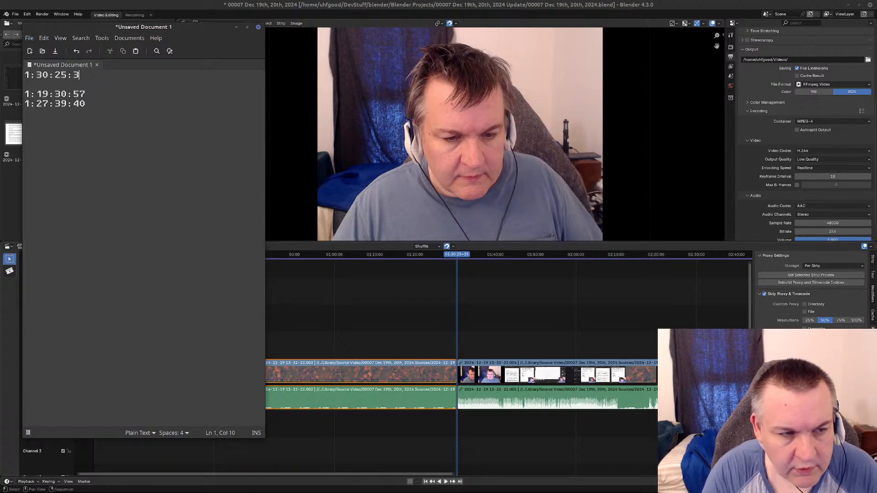
pyautogui.write('5')
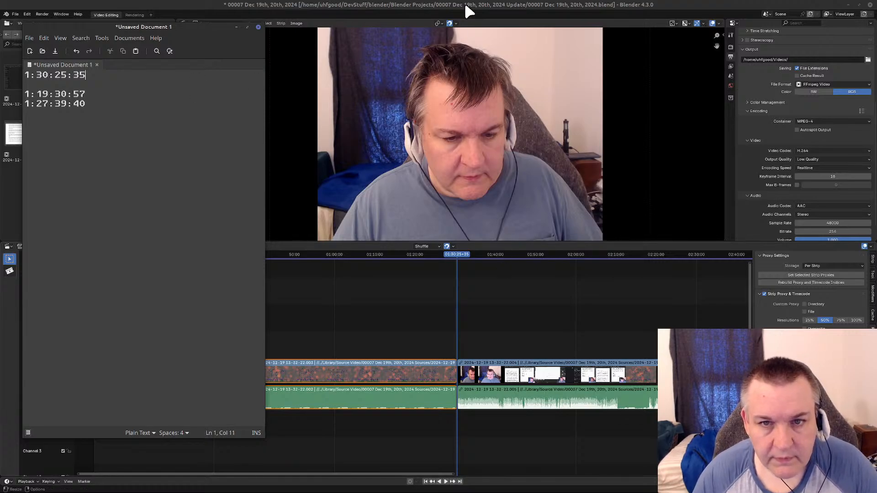
pyautogui.click(467, 27)
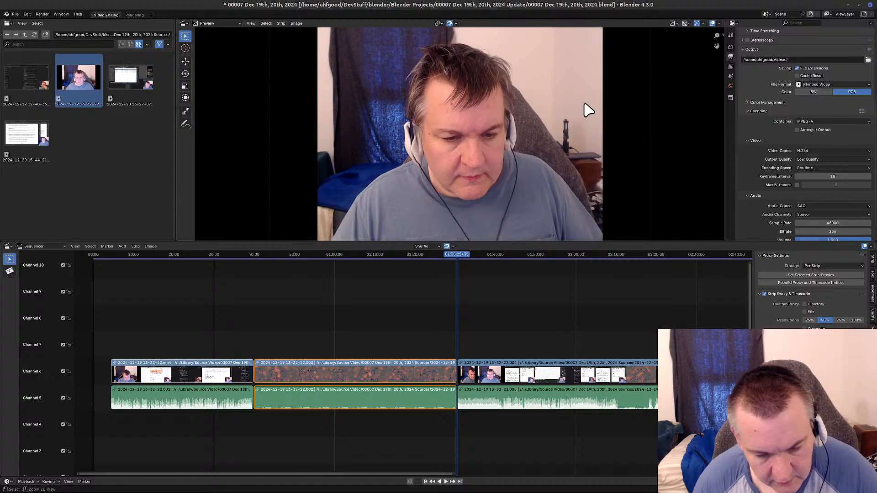
# Step back to the cut at the start of the first Please Wait segment and add 0:39:48:33 above 1:30:25:35 in the text document.
pyautogui.hotkey('ctrl', 'z')
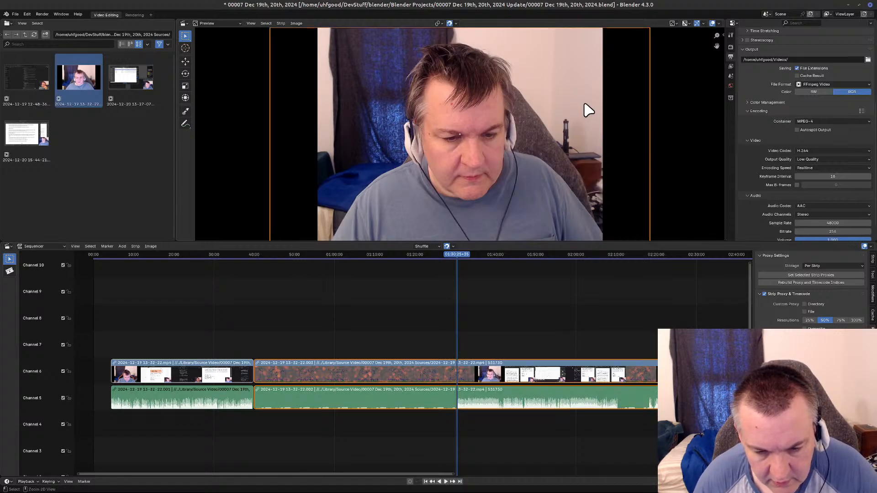
pyautogui.press('pagedown')
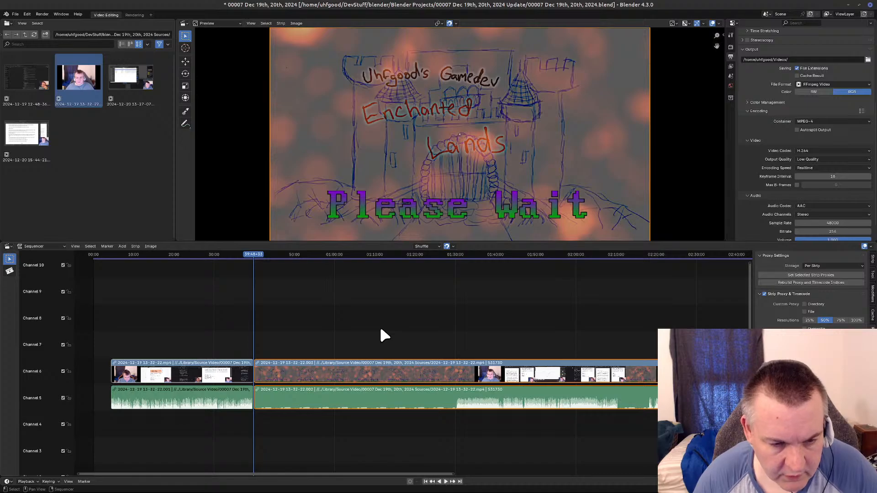
pyautogui.hotkey('alt', 'Tab')
pyautogui.hotkey('alt', 'Tab')
pyautogui.hotkey('alt', 'Tab')
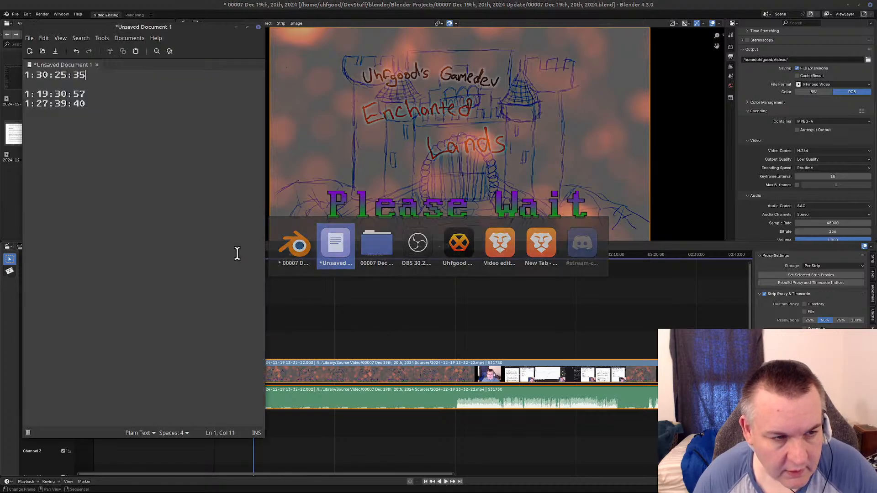
pyautogui.press('Home')
pyautogui.press('Return')
pyautogui.write('0')
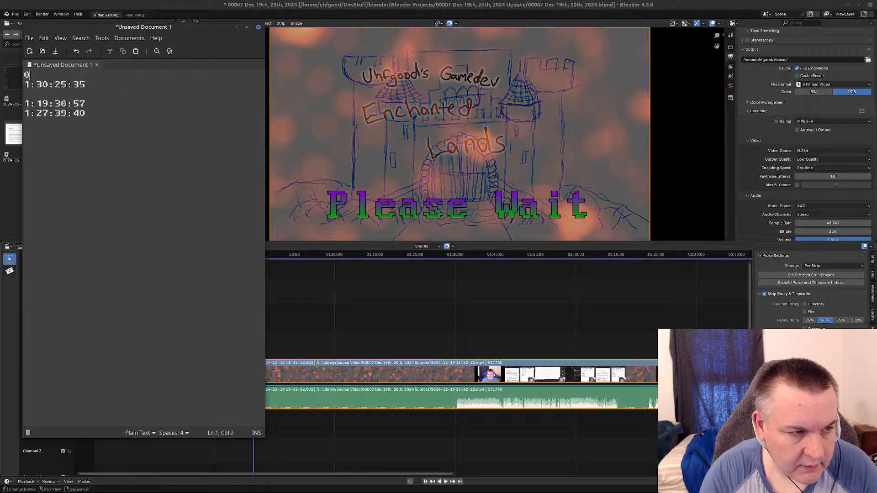
pyautogui.write(':39:48')
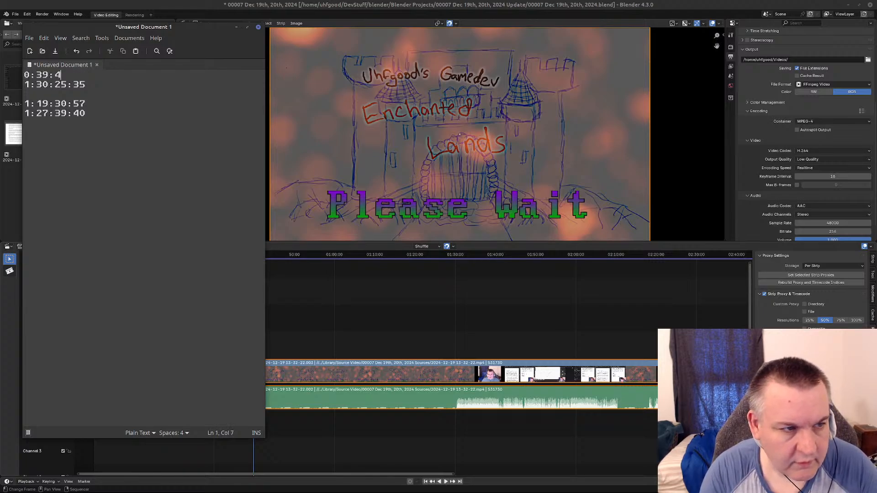
pyautogui.hotkey('alt', 'Tab')
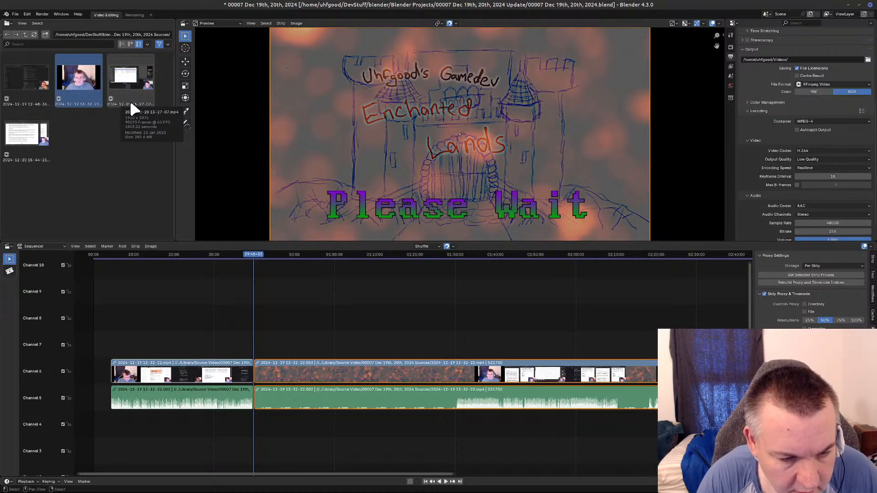
pyautogui.hotkey('alt', 'Tab')
pyautogui.write(':33')
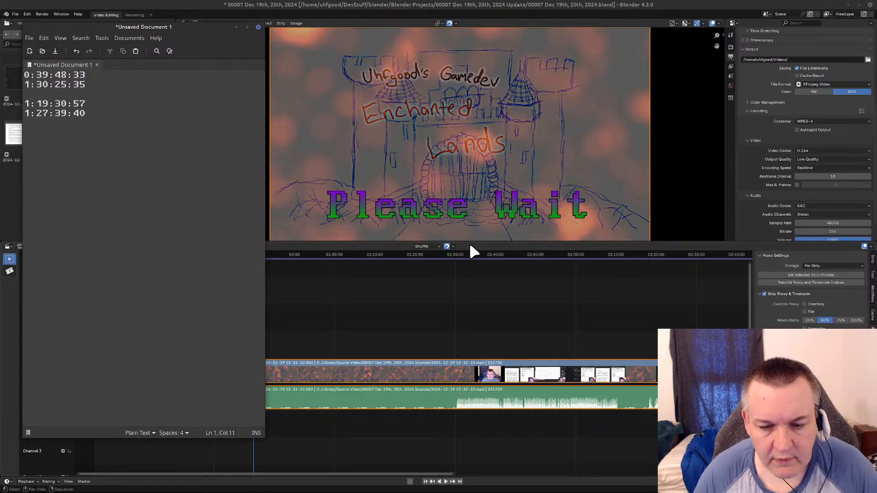
pyautogui.click(486, 248)
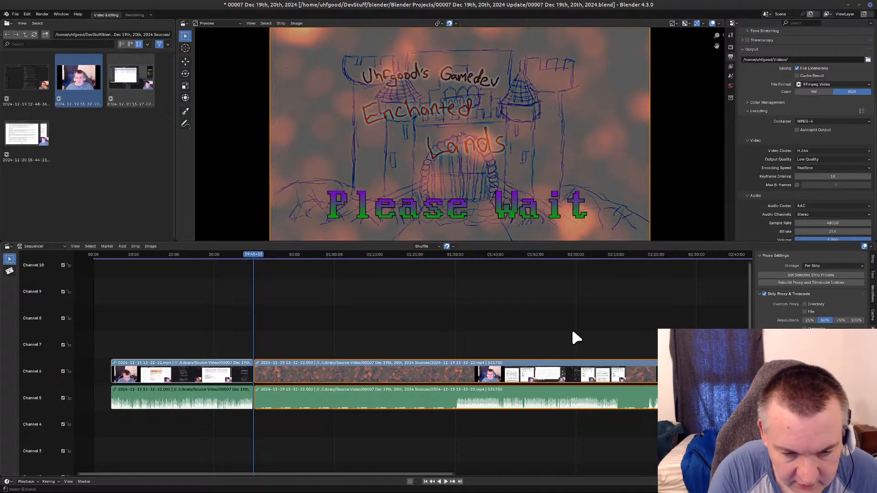
# Return the playhead to 01:30:25+35, split the video and audio there again, and bring up the timecode notes.
pyautogui.hotkey('ctrl', 'z')
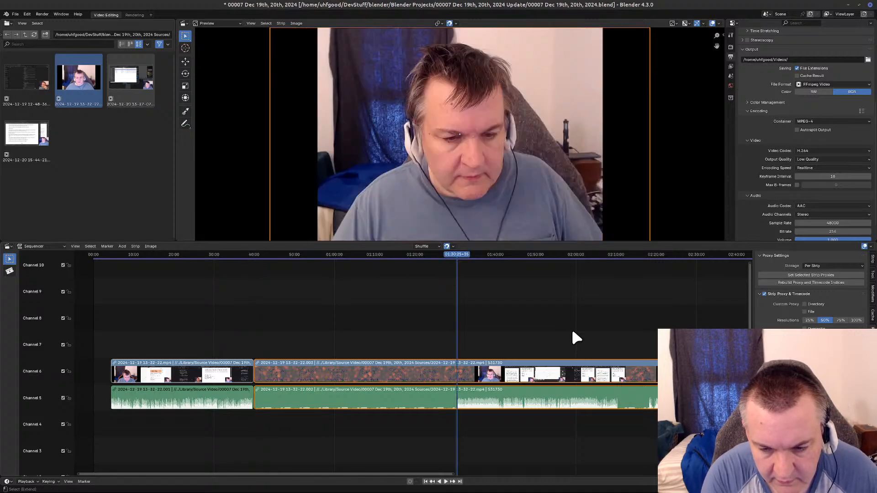
pyautogui.press('k')
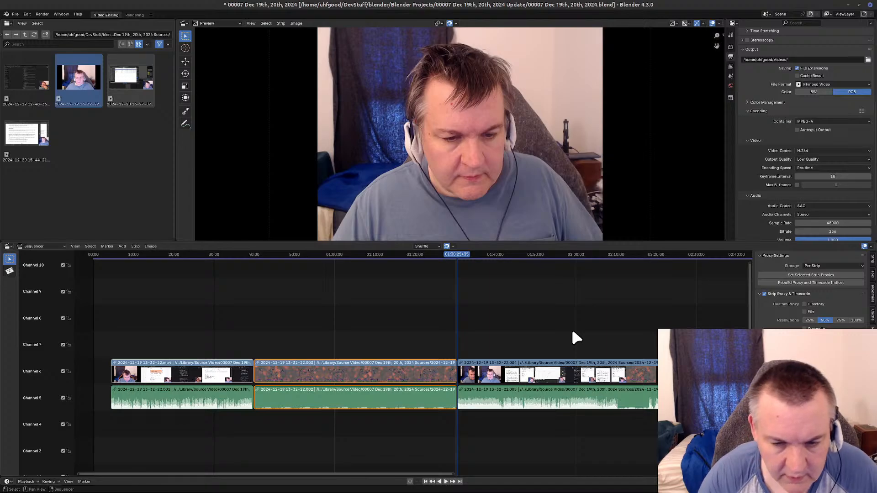
pyautogui.moveTo(518, 310); pyautogui.dragTo(352, 332, button='middle')
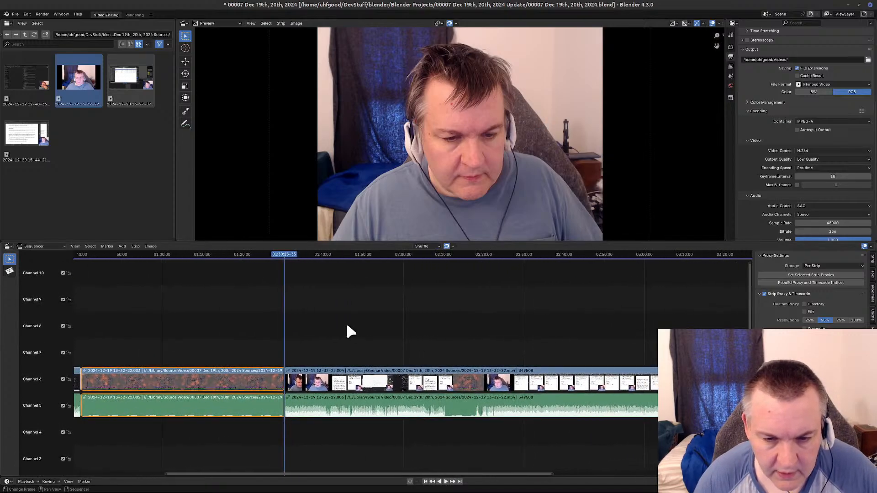
pyautogui.hotkey('alt', 'Tab')
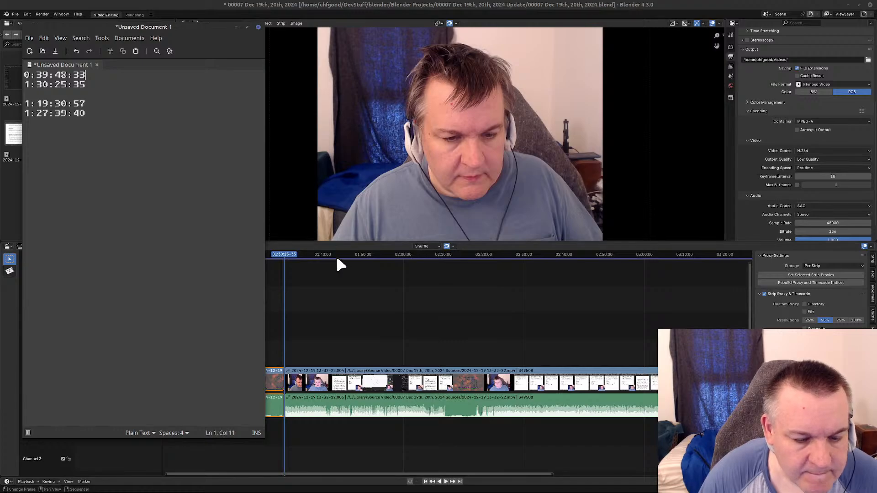
# Scrub and step frame by frame around 02:10:08 to locate the start of the second Please Wait break.
pyautogui.moveTo(284, 253); pyautogui.dragTo(443, 271)
pyautogui.press('Right')
pyautogui.press('Right')
pyautogui.press('Right')
pyautogui.press('Right')
pyautogui.press('Right')
pyautogui.press('Right')
pyautogui.press('Right')
pyautogui.press('Right')
pyautogui.press('Right')
pyautogui.press('Right')
pyautogui.press('Right')
pyautogui.press('Right')
pyautogui.press('Right')
pyautogui.press('Right')
pyautogui.press('Right')
pyautogui.press('Right')
pyautogui.press('Right')
pyautogui.press('Right')
pyautogui.press('Right')
pyautogui.press('Right')
pyautogui.press('Right')
pyautogui.press('Right')
pyautogui.press('Right')
pyautogui.press('Right')
pyautogui.press('Right')
pyautogui.press('Right')
pyautogui.press('Right')
pyautogui.press('Right')
pyautogui.press('Right')
pyautogui.press('Right')
pyautogui.press('Right')
pyautogui.press('Right')
pyautogui.press('Right')
pyautogui.press('Right')
pyautogui.press('Right')
pyautogui.press('Right')
pyautogui.press('Right')
pyautogui.press('Right')
pyautogui.press('Right')
pyautogui.press('Right')
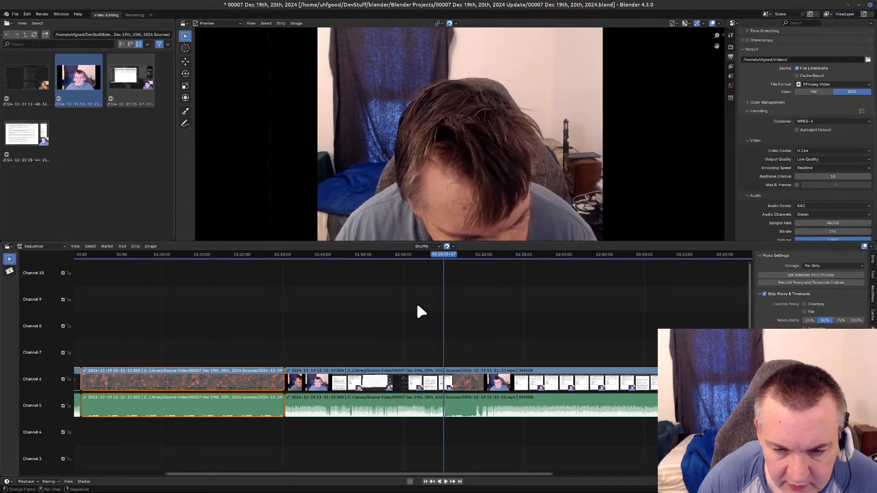
pyautogui.click(445, 254)
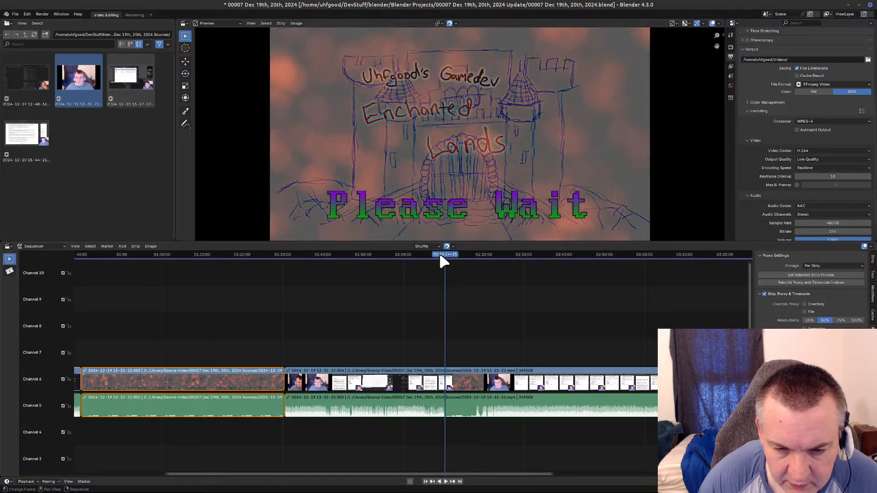
pyautogui.moveTo(435, 255); pyautogui.dragTo(444, 255)
pyautogui.press('Left')
pyautogui.press('Left')
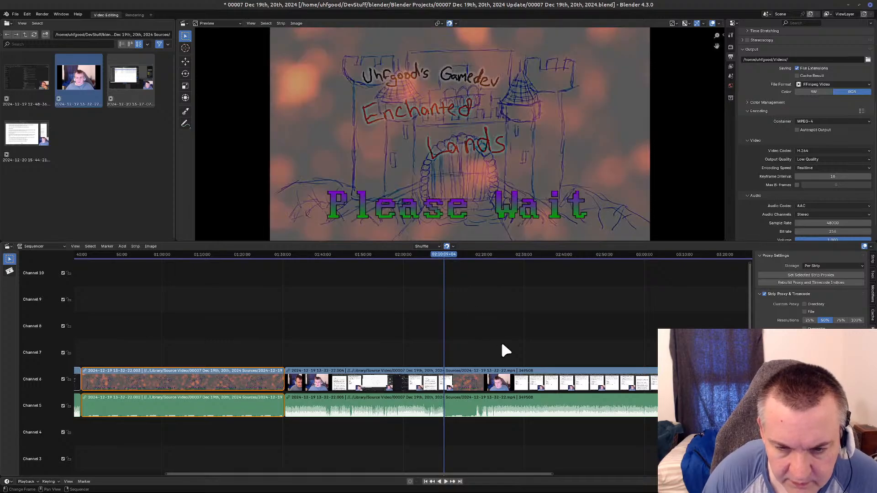
pyautogui.press('Left')
pyautogui.press('Left')
pyautogui.press('Left')
pyautogui.press('Left')
pyautogui.press('Left')
pyautogui.press('Left')
pyautogui.press('Left')
pyautogui.press('Left')
pyautogui.press('Left')
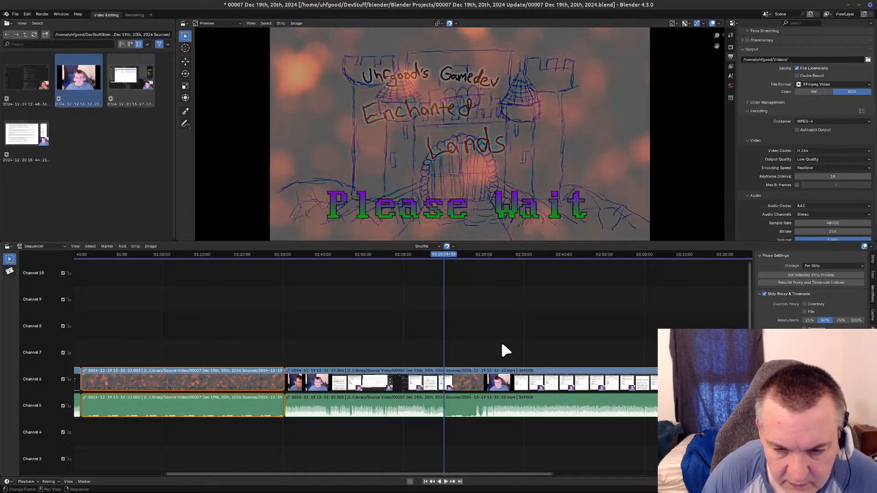
pyautogui.press('Left')
pyautogui.press('Left')
pyautogui.press('Left')
pyautogui.press('Left')
pyautogui.press('Left')
pyautogui.press('Left')
pyautogui.press('Left')
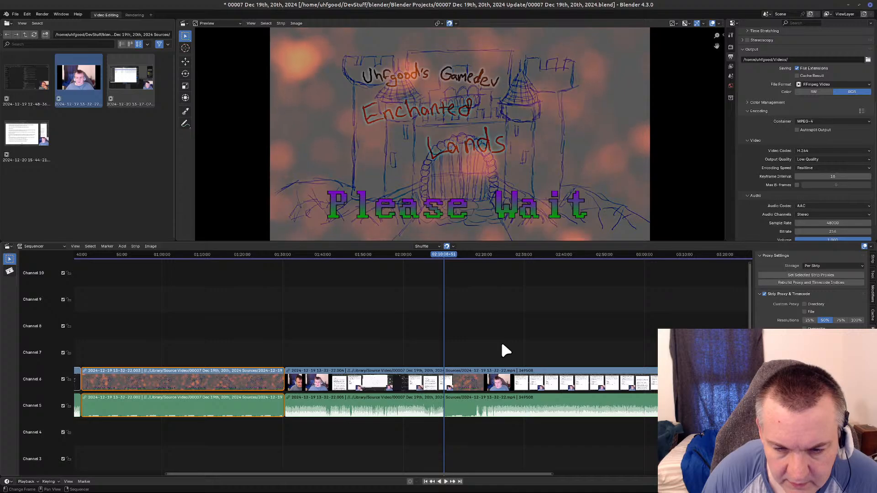
pyautogui.press('Left')
pyautogui.press('Left')
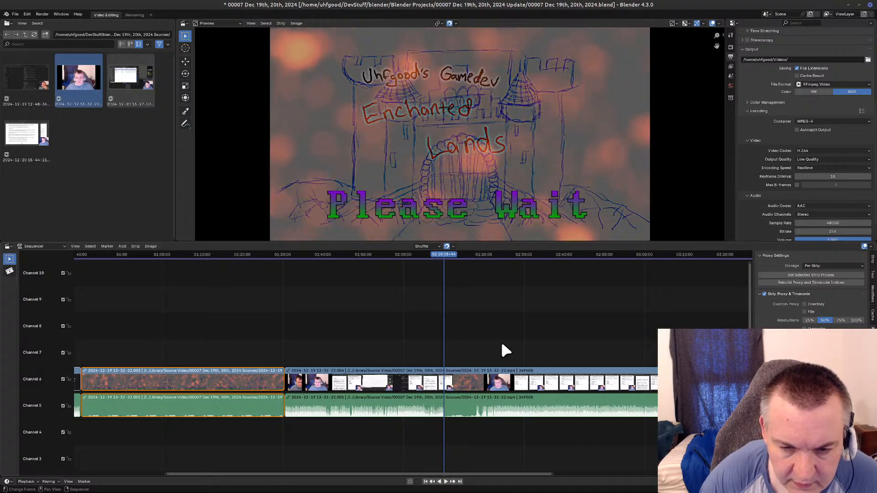
# Play back the footage from about 02:09:38 to find a clean cut point before the second Please Wait break.
pyautogui.click(441, 254)
pyautogui.press('Right')
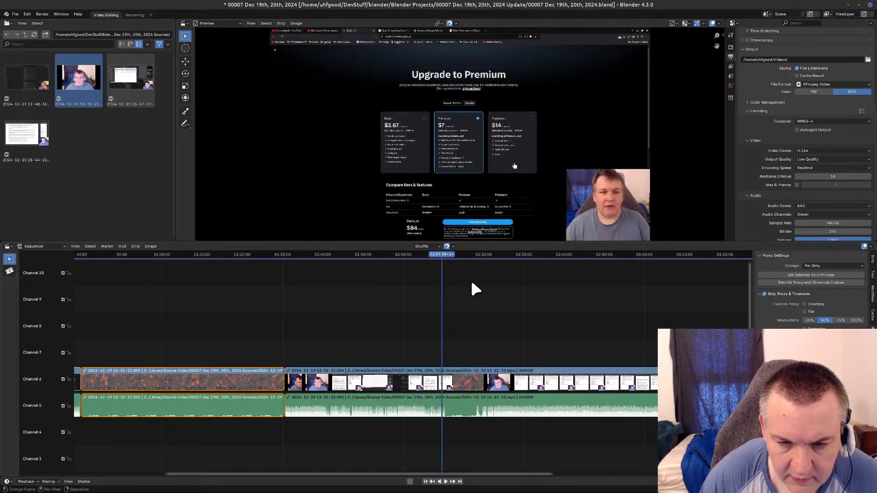
pyautogui.press('space')
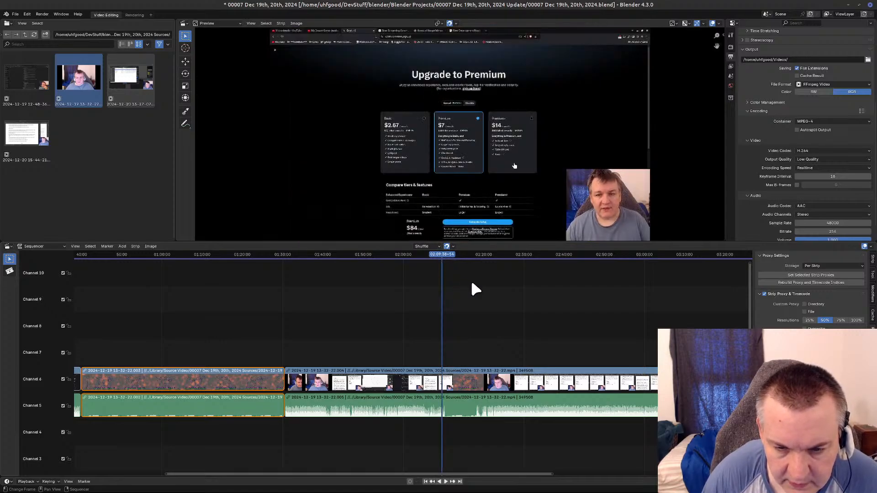
pyautogui.press('Right')
pyautogui.press('Right')
pyautogui.press('Right')
pyautogui.press('Right')
pyautogui.press('Right')
pyautogui.press('Right')
pyautogui.press('Right')
pyautogui.press('Right')
pyautogui.press('Right')
pyautogui.press('Right')
pyautogui.press('Right')
pyautogui.press('Right')
pyautogui.press('Right')
pyautogui.press('Right')
pyautogui.press('Right')
pyautogui.press('Right')
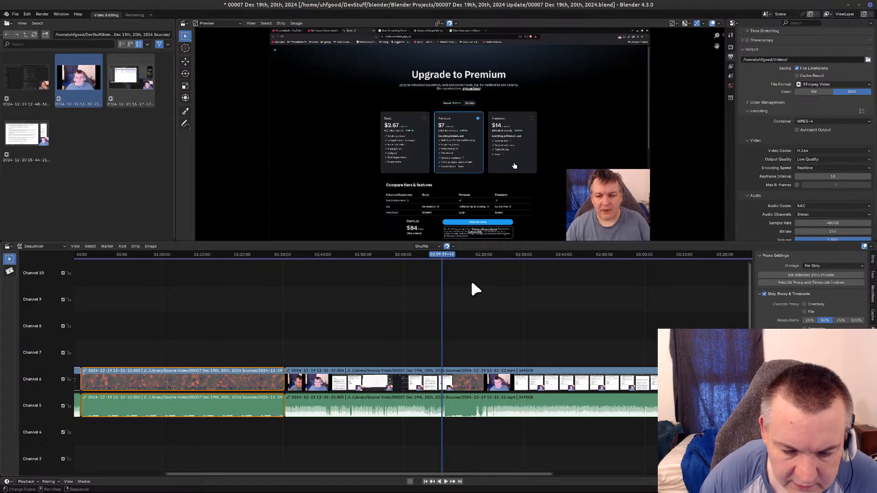
pyautogui.click(442, 482)
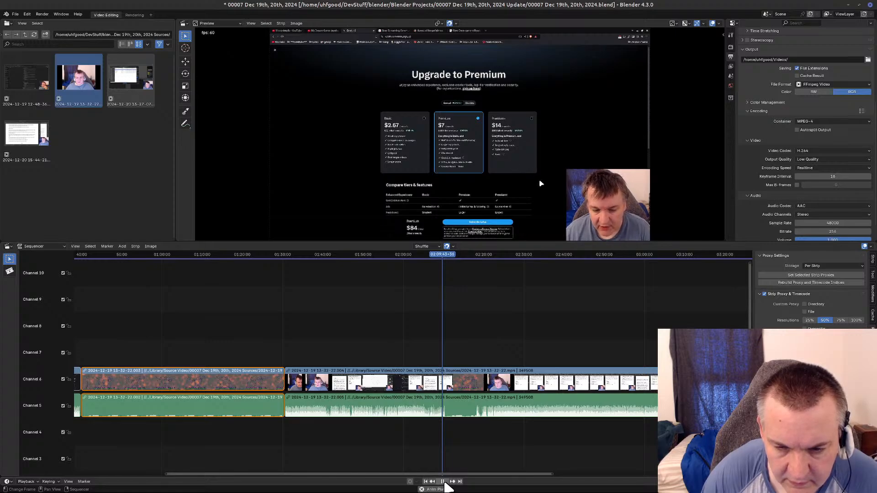
pyautogui.click(444, 257)
pyautogui.click(442, 257)
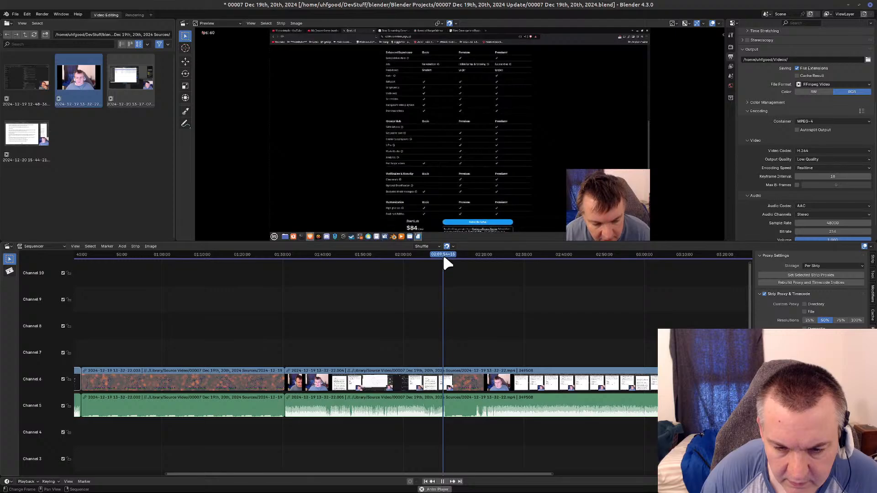
pyautogui.click(444, 257)
pyautogui.click(442, 258)
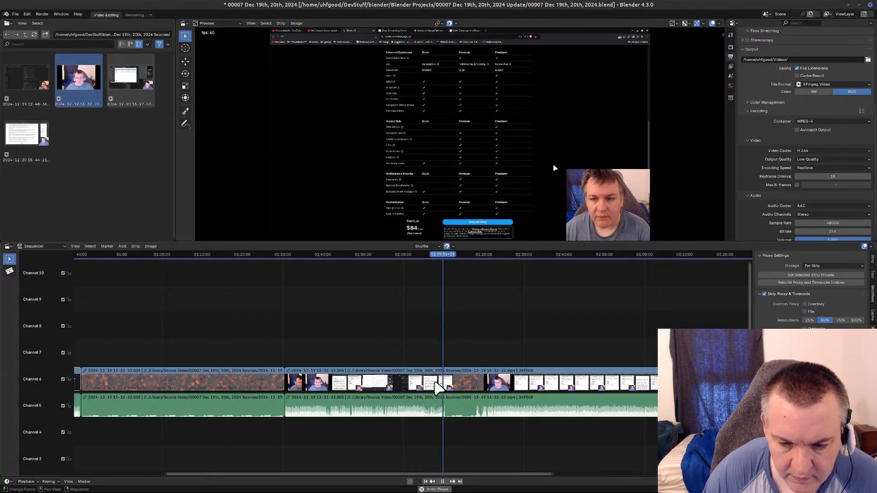
# Stop playback at 02:10:01+17 and split the video and audio strips there.
pyautogui.click(442, 482)
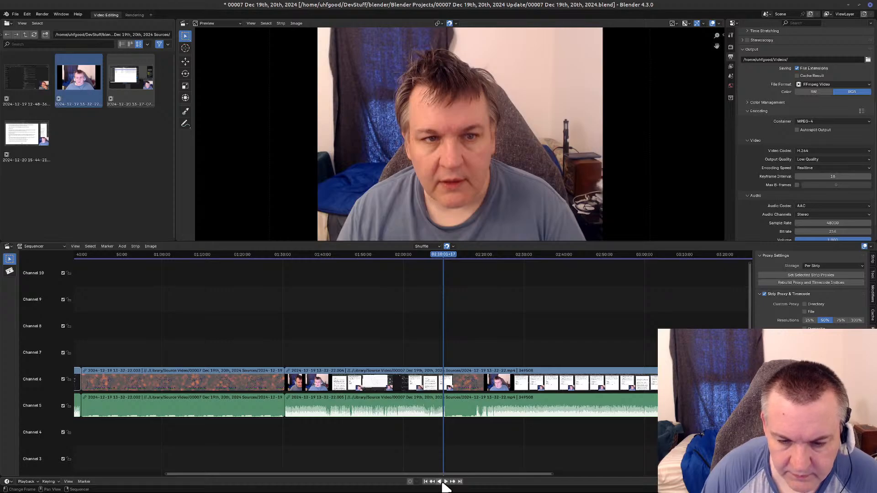
pyautogui.click(453, 372)
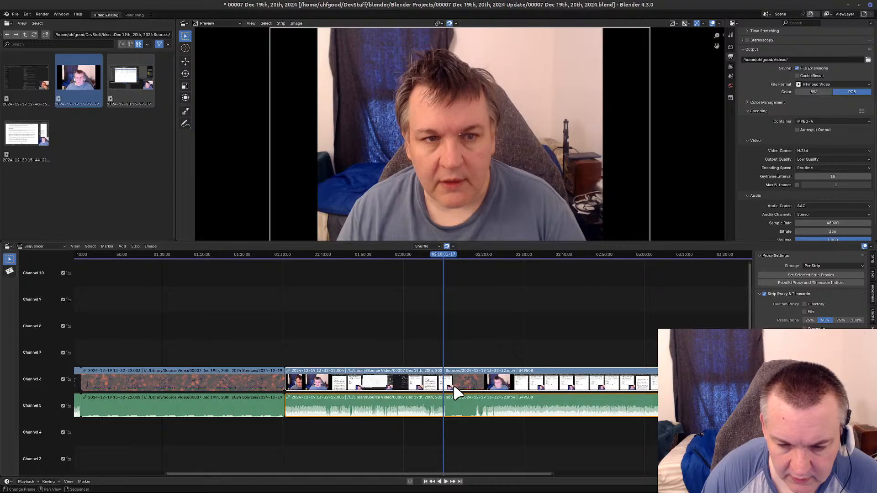
pyautogui.press('k')
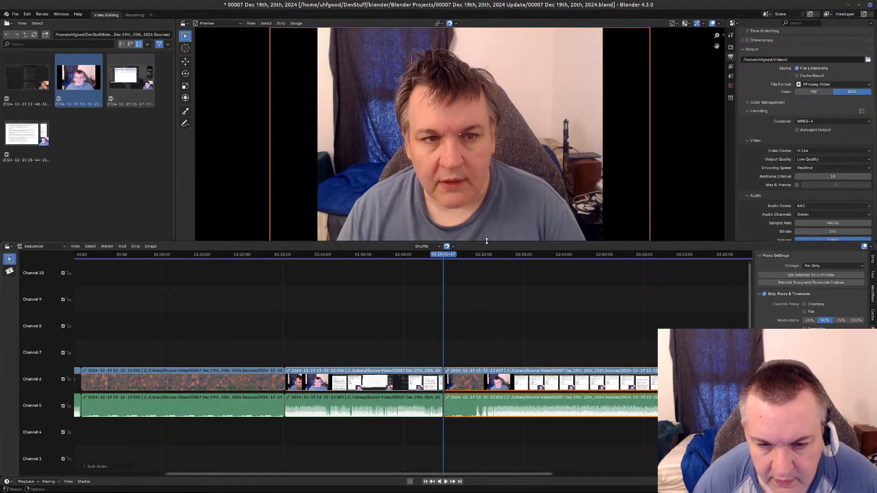
# Find the end of the second Please Wait break frame by frame at about 02:18:15 and split the video and audio strips there.
pyautogui.moveTo(448, 259); pyautogui.dragTo(476, 263)
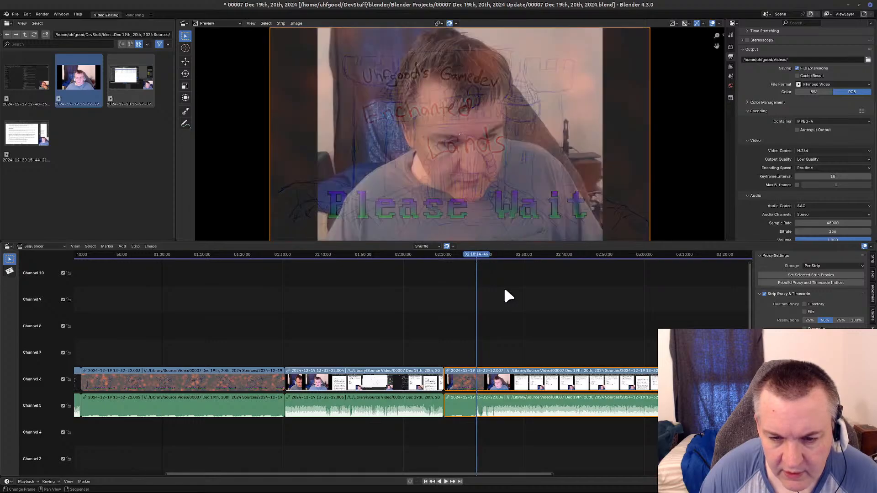
pyautogui.press('Right')
pyautogui.press('Right')
pyautogui.press('Right')
pyautogui.press('Right')
pyautogui.press('Right')
pyautogui.press('Right')
pyautogui.press('Right')
pyautogui.press('Right')
pyautogui.press('Right')
pyautogui.press('Right')
pyautogui.press('Right')
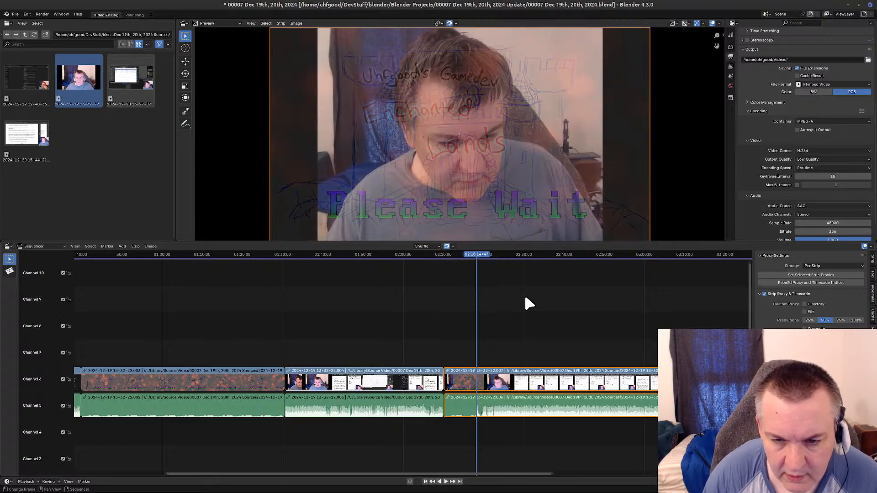
pyautogui.press('Right')
pyautogui.press('Right')
pyautogui.press('Right')
pyautogui.press('Right')
pyautogui.press('Right')
pyautogui.press('Right')
pyautogui.press('Right')
pyautogui.press('Right')
pyautogui.press('Right')
pyautogui.press('Right')
pyautogui.press('Right')
pyautogui.press('Right')
pyautogui.press('Right')
pyautogui.press('Right')
pyautogui.press('Right')
pyautogui.press('Right')
pyautogui.press('Right')
pyautogui.press('Right')
pyautogui.press('Right')
pyautogui.press('Right')
pyautogui.press('Right')
pyautogui.press('Right')
pyautogui.press('Right')
pyautogui.press('Right')
pyautogui.press('Right')
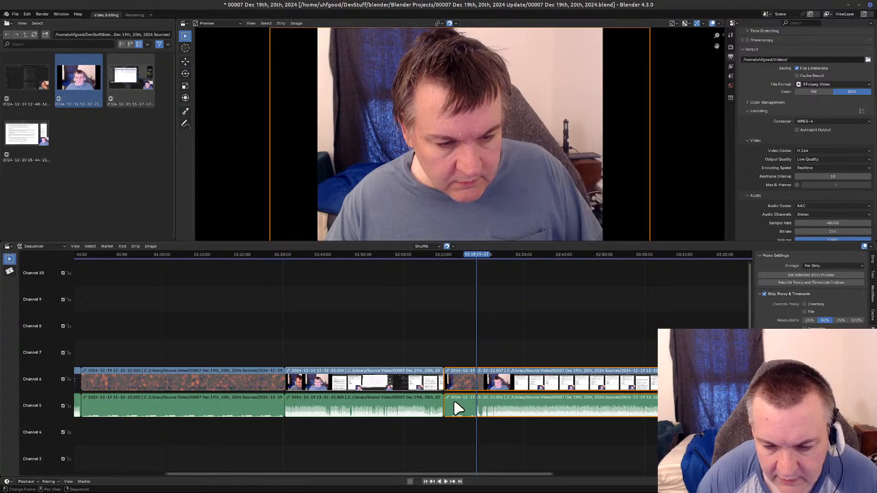
pyautogui.press('k')
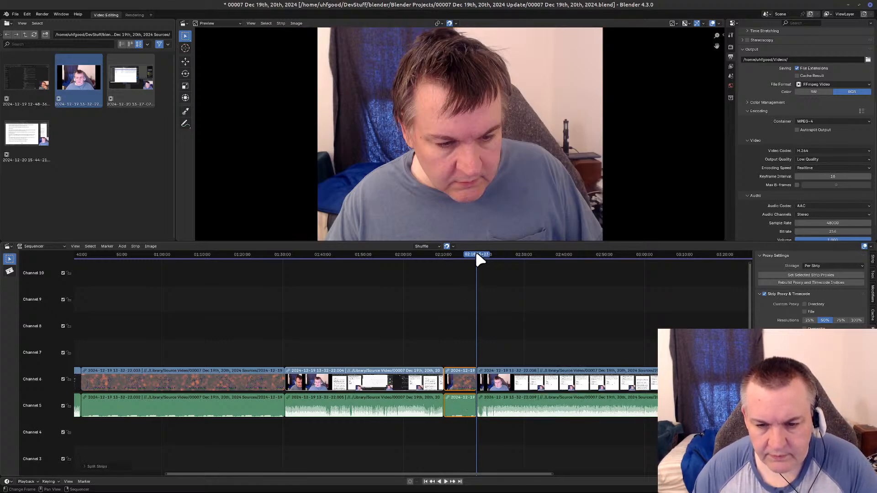
# Scrub back to 45:32+19 inside the first Please Wait break and save the project.
pyautogui.moveTo(478, 251); pyautogui.dragTo(237, 303)
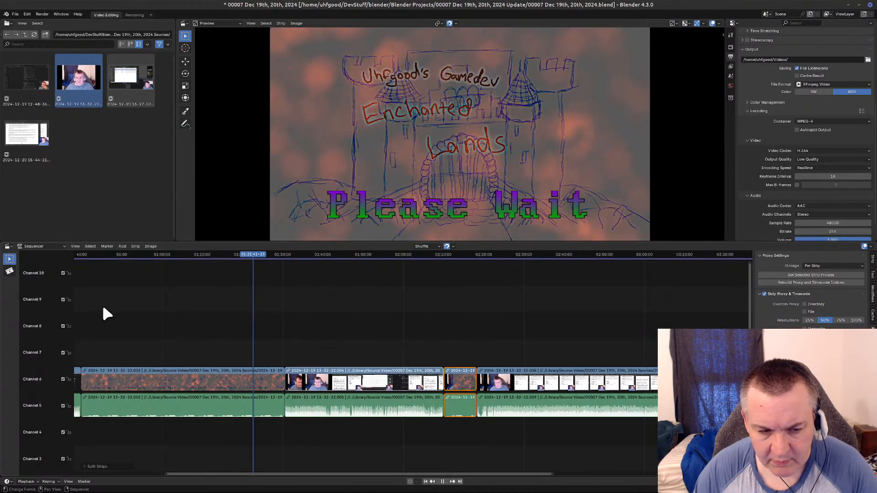
pyautogui.moveTo(103, 309); pyautogui.dragTo(103, 311)
pyautogui.hotkey('ctrl', 's')
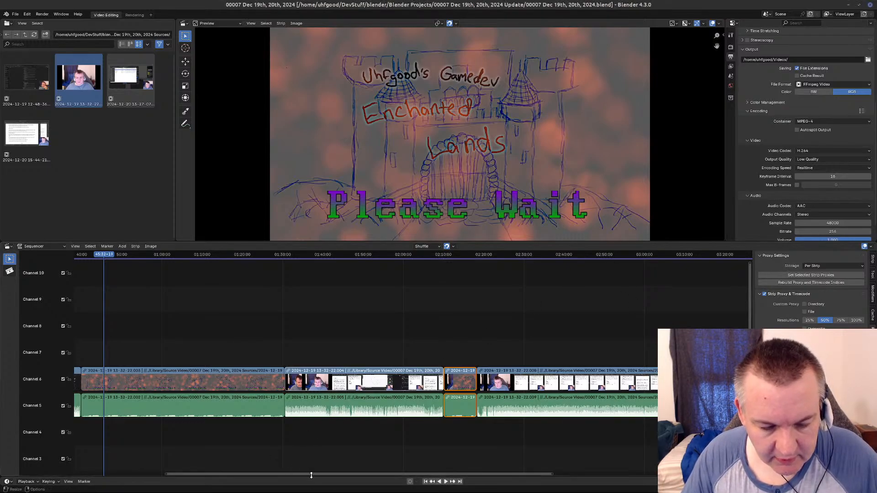
# Bring up the timecode notes and delete all of their text, leaving the document blank.
pyautogui.moveTo(320, 473); pyautogui.dragTo(189, 475)
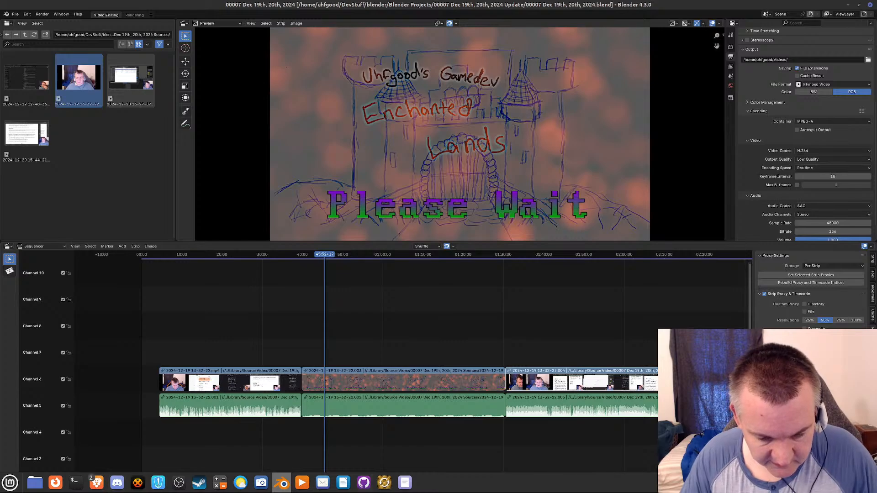
pyautogui.click(405, 482)
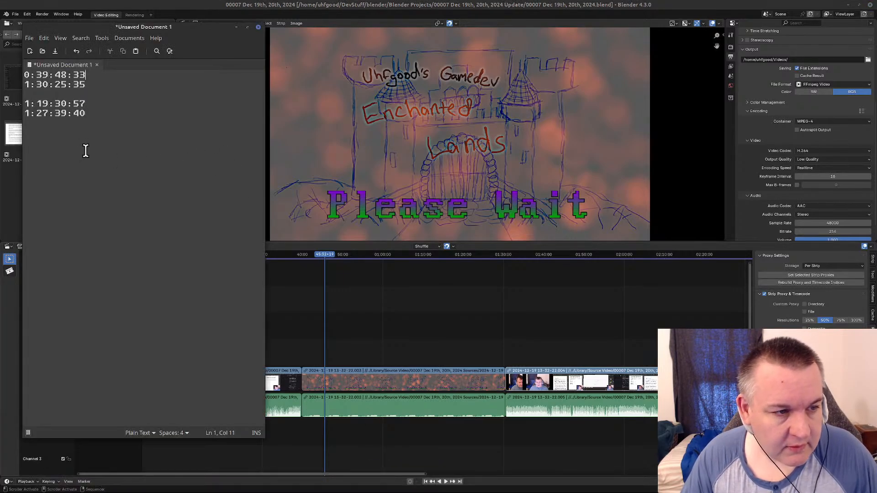
pyautogui.moveTo(84, 149); pyautogui.dragTo(24, 56)
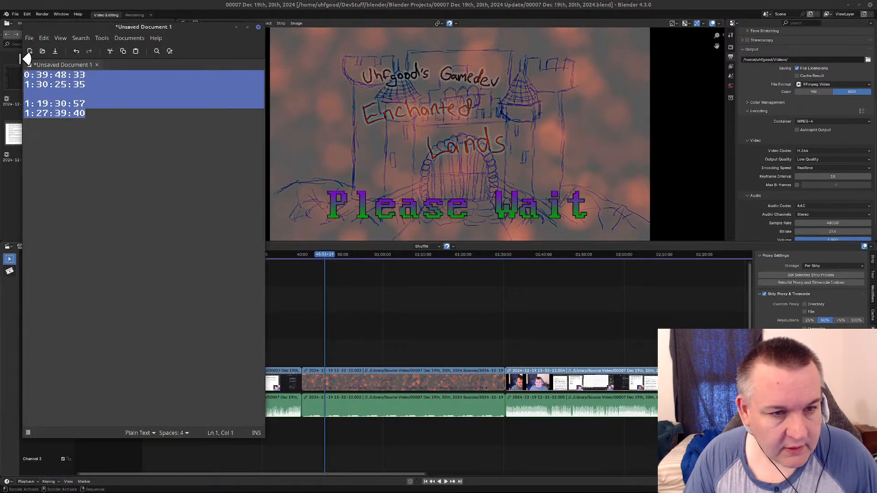
pyautogui.press('Delete')
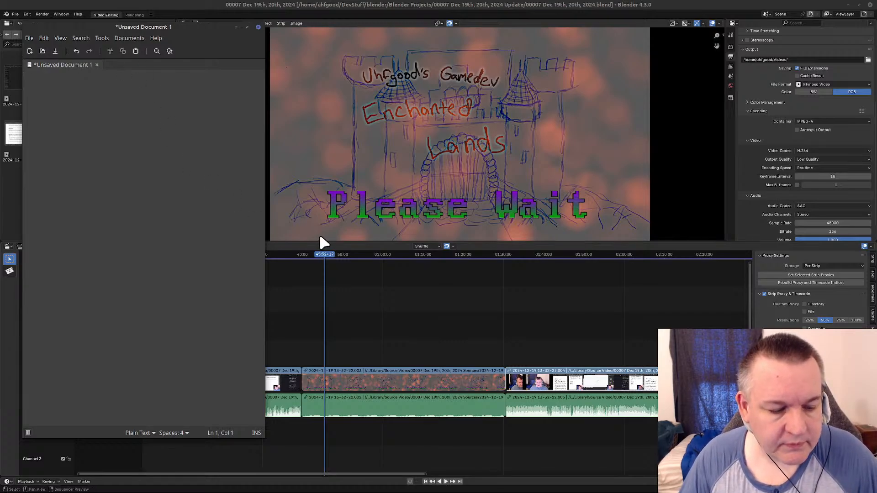
pyautogui.moveTo(132, 489)
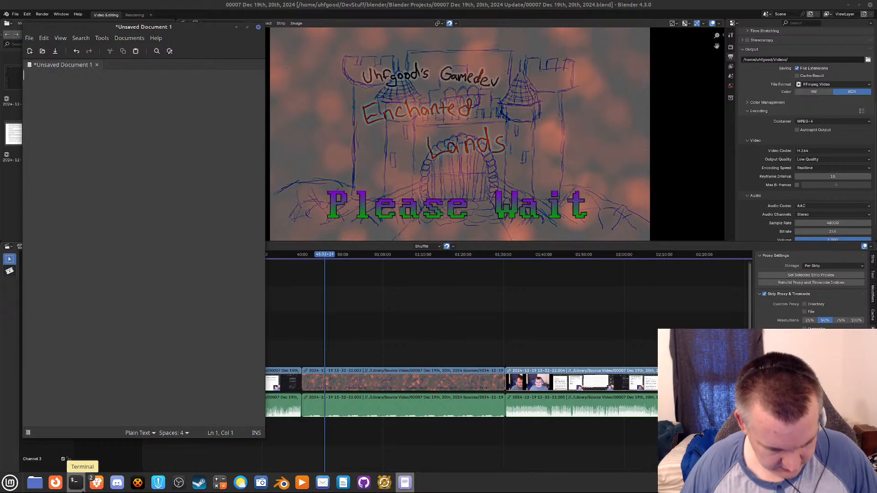
pyautogui.click(35, 483)
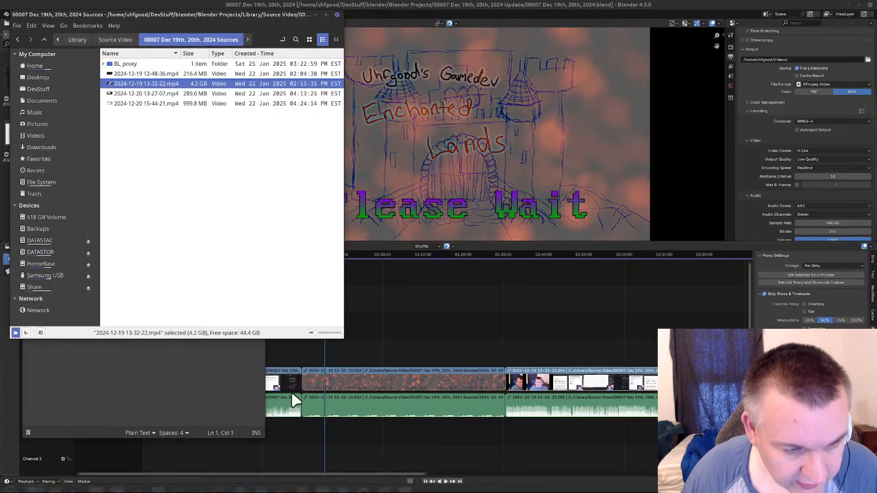
pyautogui.rightClick(176, 87)
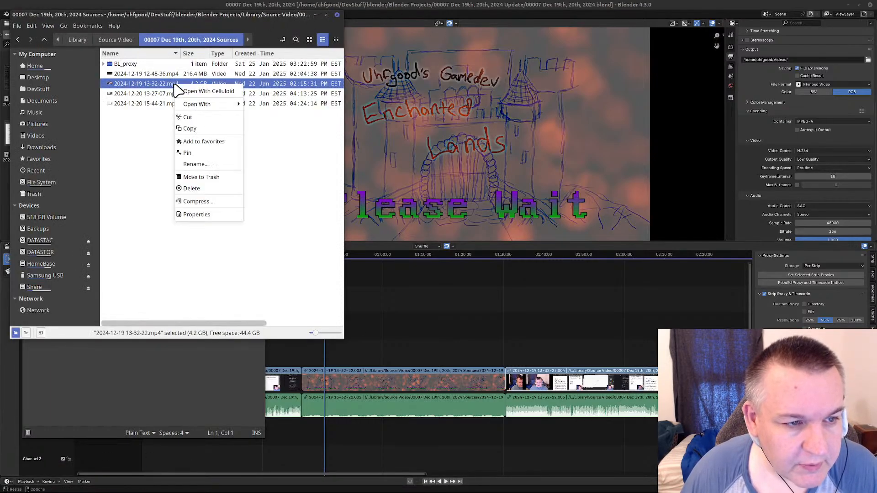
pyautogui.moveTo(221, 105)
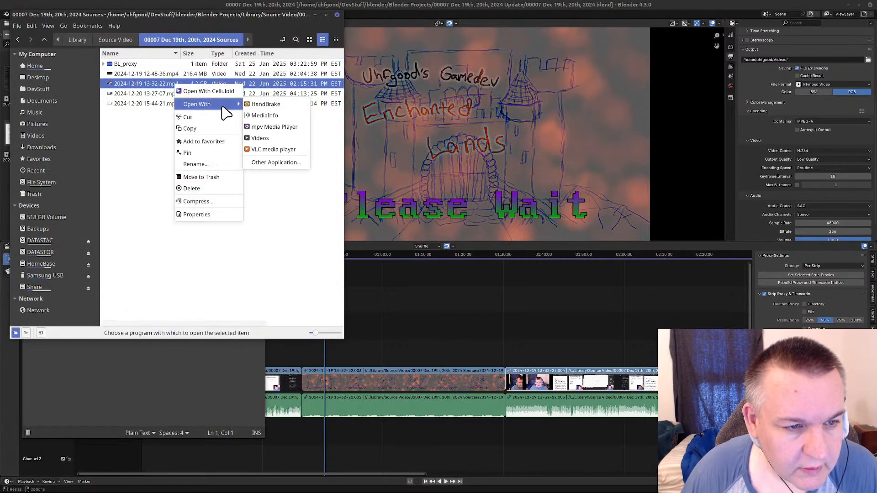
pyautogui.click(303, 146)
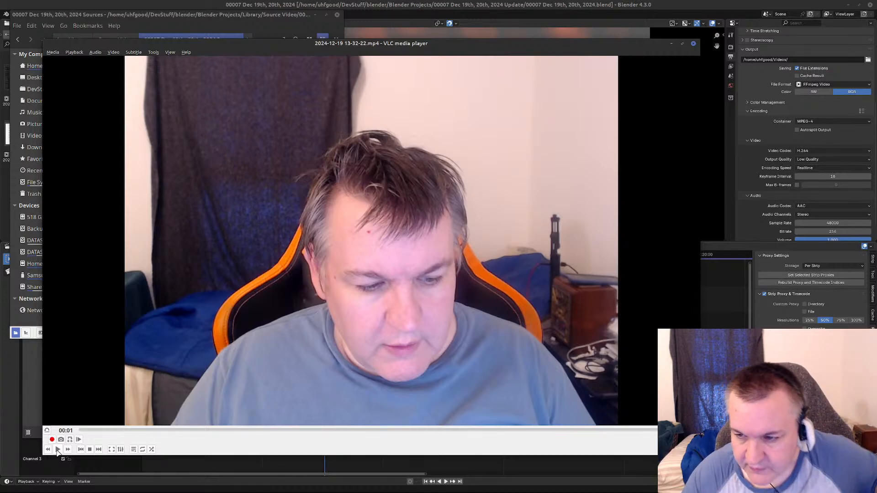
pyautogui.click(711, 239)
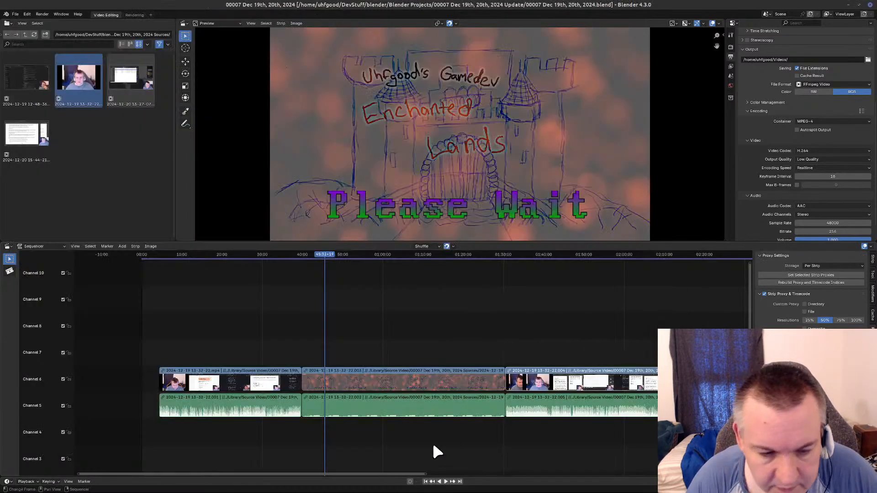
# Select all of the split footage strips, place the playhead at 00:00+00 and remove the gap before them.
pyautogui.moveTo(154, 354); pyautogui.dragTo(713, 459)
pyautogui.moveTo(571, 388); pyautogui.dragTo(689, 388, button='middle')
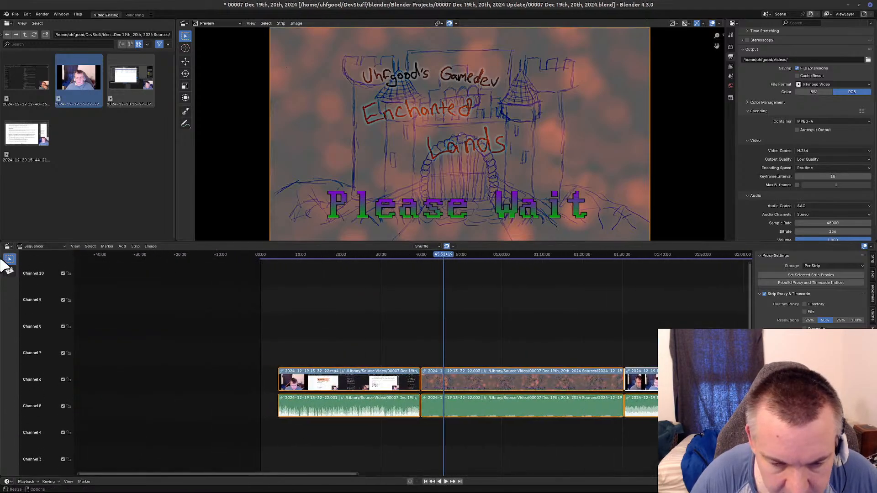
pyautogui.click(260, 254)
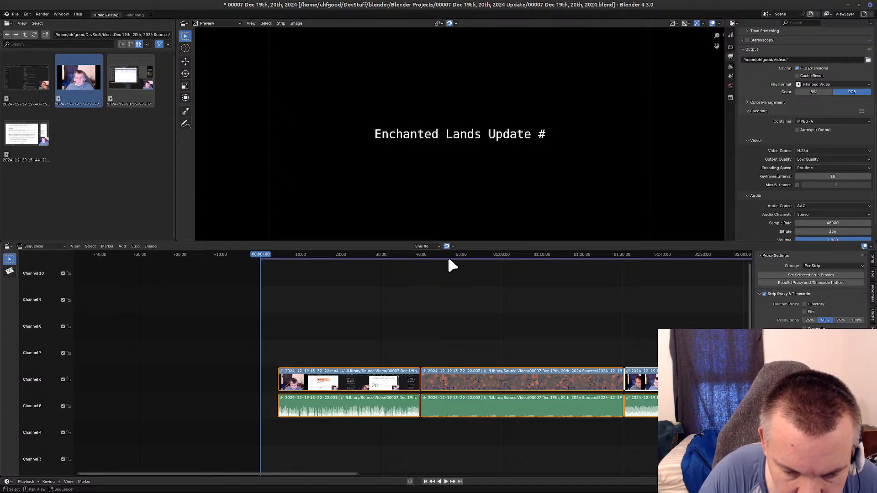
pyautogui.press('BackSpace')
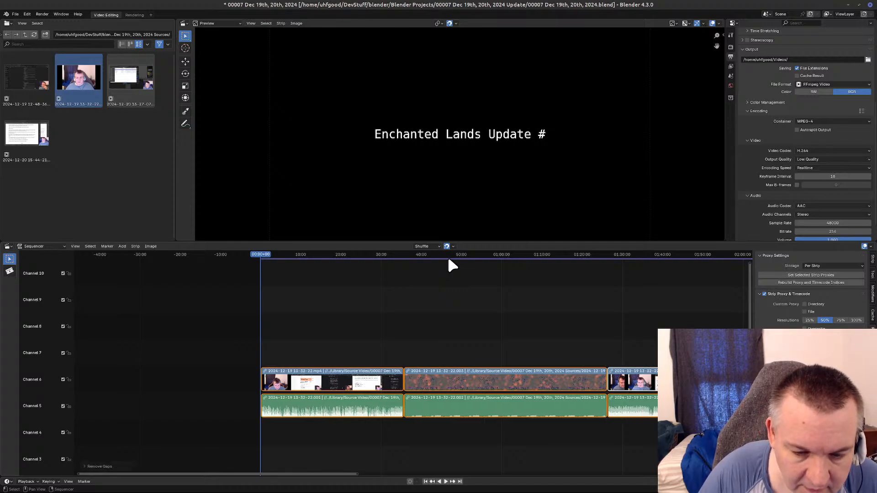
# Mute the title strips in channels 8 and 9 at the timeline start and try to remove the remaining gap.
pyautogui.scroll(2, 292, 295)
pyautogui.scroll(-2, 292, 294)
pyautogui.scroll(1, 293, 295)
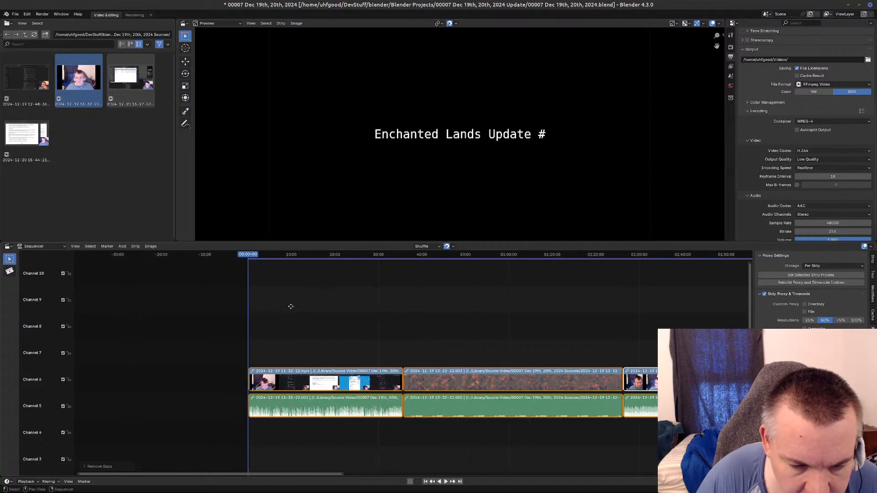
pyautogui.scroll(5, 322, 319)
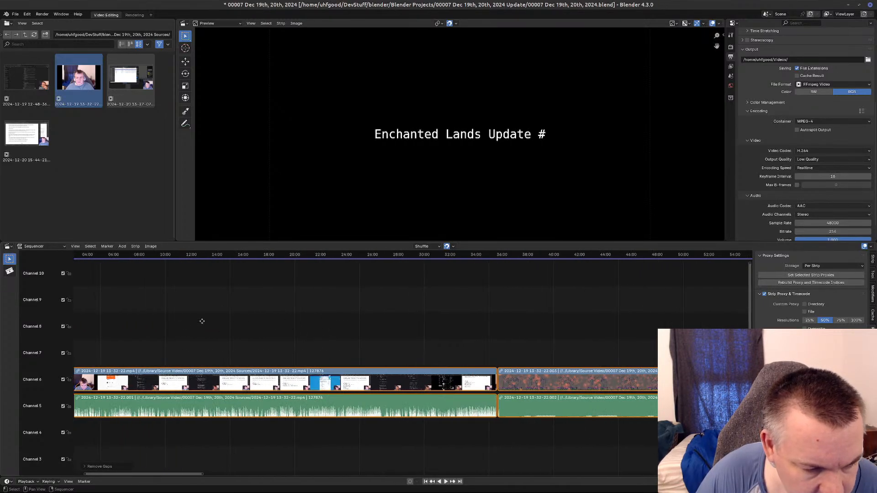
pyautogui.moveTo(188, 324); pyautogui.dragTo(479, 339, button='middle')
pyautogui.scroll(4, 399, 338)
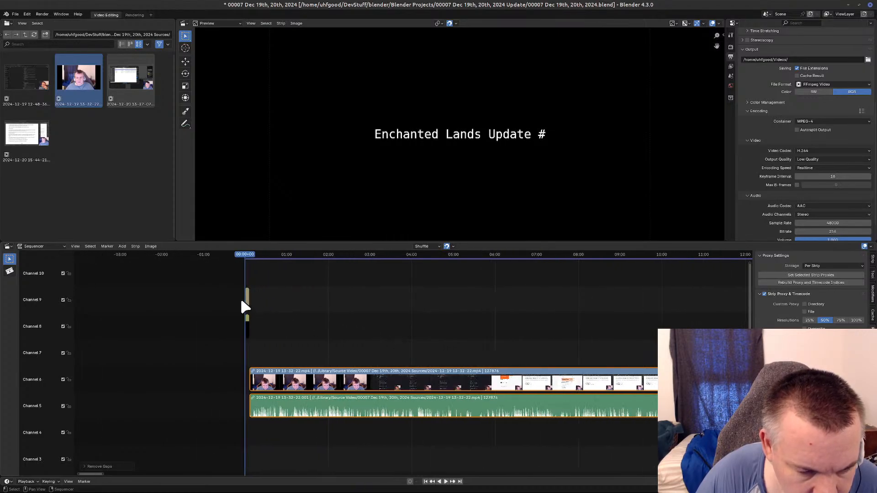
pyautogui.click(245, 302)
pyautogui.rightClick(245, 303)
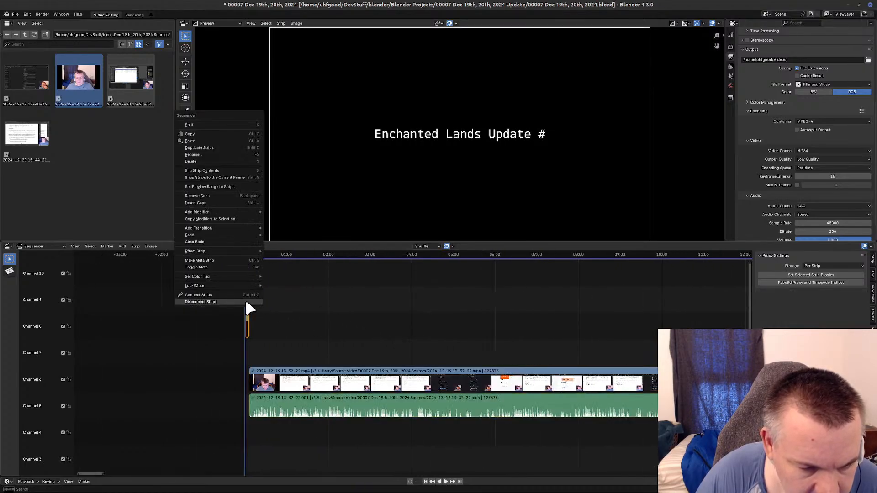
pyautogui.moveTo(247, 286)
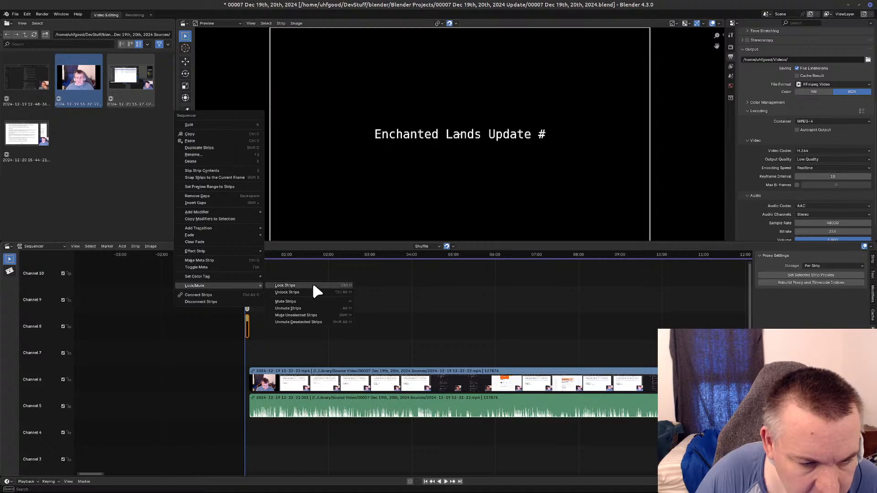
pyautogui.click(298, 301)
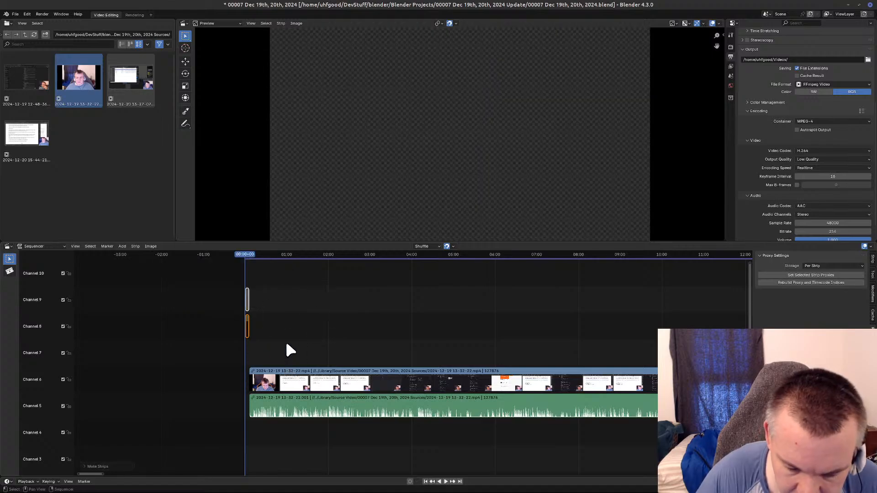
pyautogui.press('BackSpace')
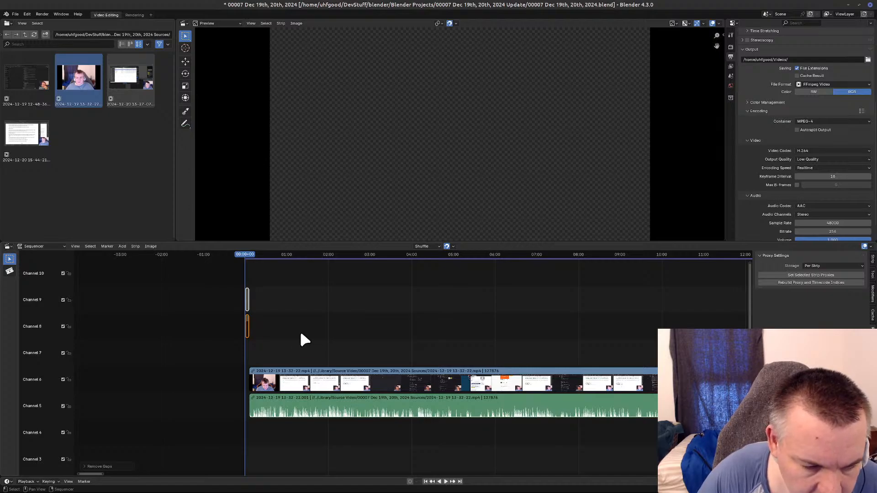
# Slide the first video clip and its audio back so they start at 00:00+00.
pyautogui.click(273, 363)
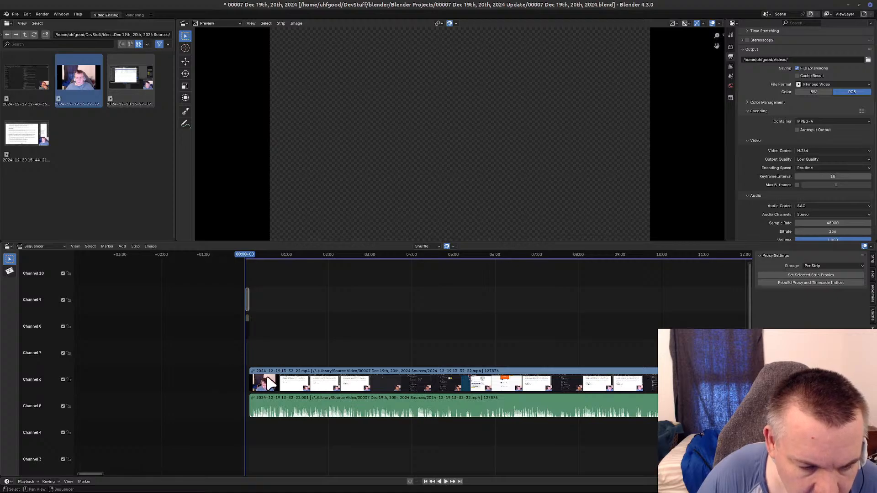
pyautogui.click(285, 372)
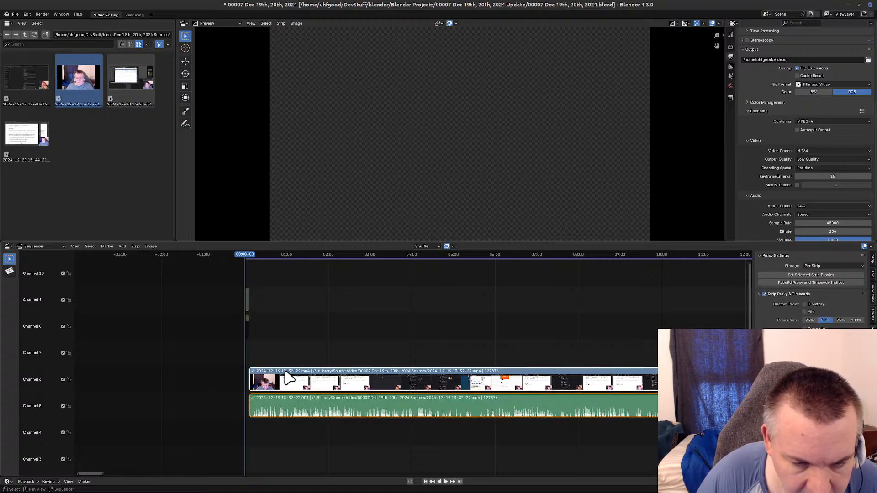
pyautogui.moveTo(288, 378); pyautogui.dragTo(283, 379)
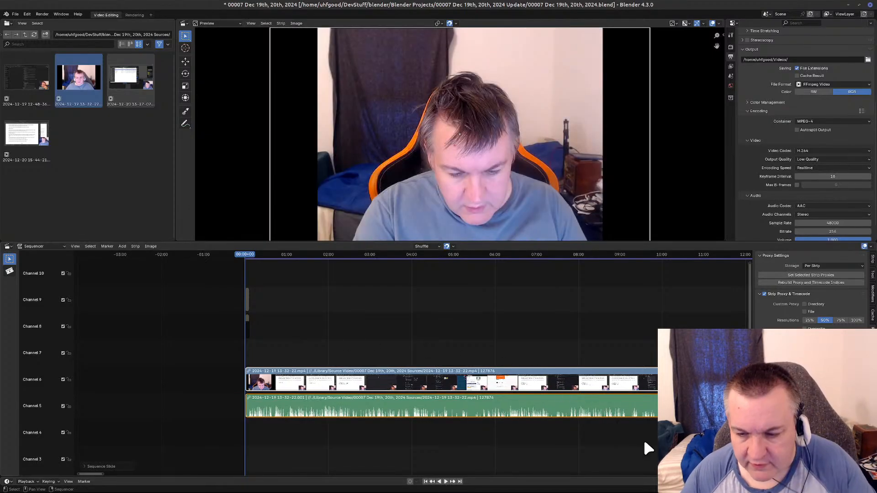
# Select the first Please Wait strips, play back part of the first clip around 13:41, and remove the timeline gaps from there.
pyautogui.moveTo(642, 437); pyautogui.dragTo(212, 437, button='middle')
pyautogui.press('Home')
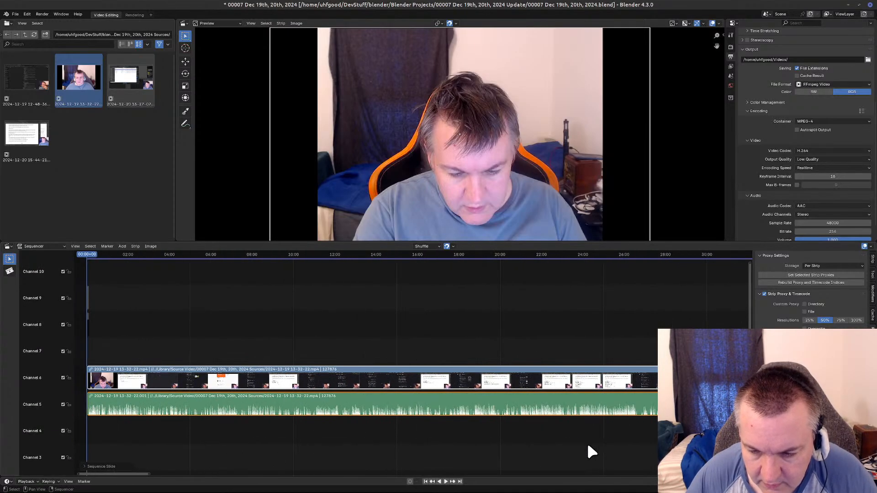
pyautogui.scroll(-5, 588, 448)
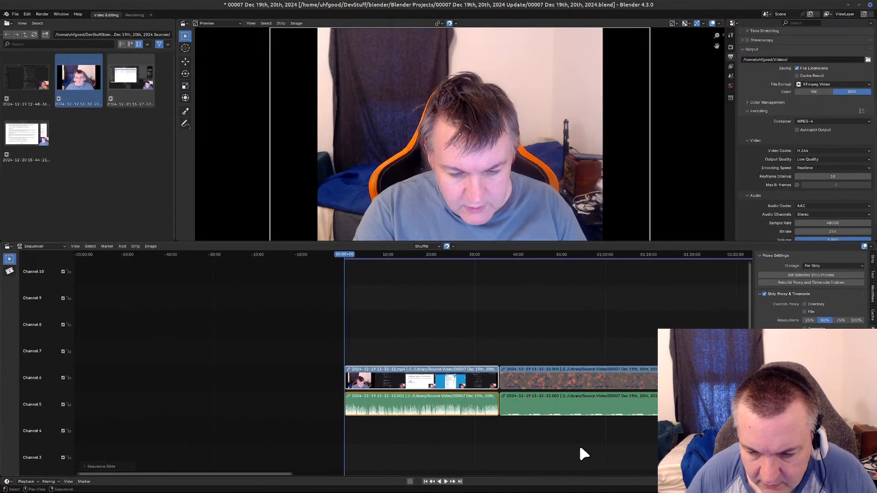
pyautogui.click(568, 376)
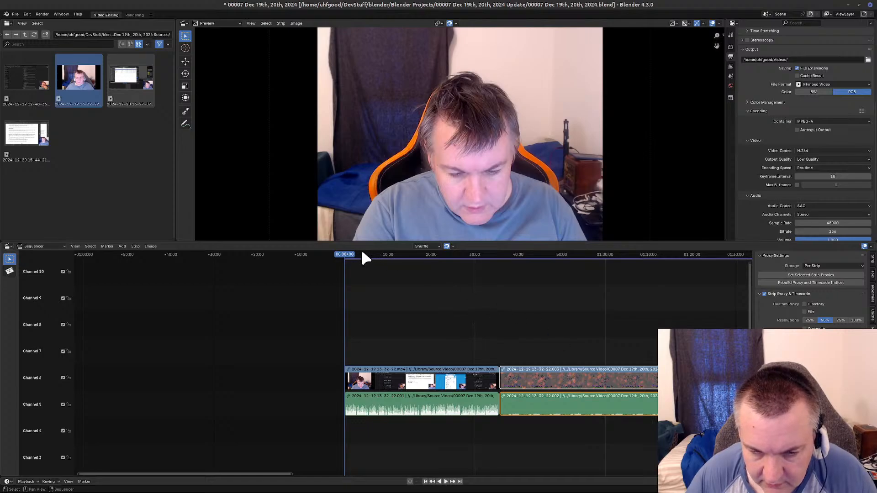
pyautogui.press('space')
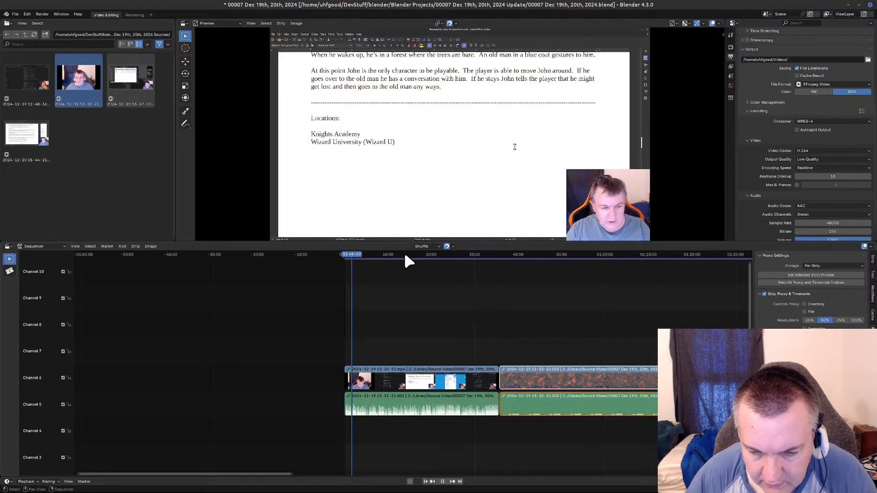
pyautogui.click(404, 256)
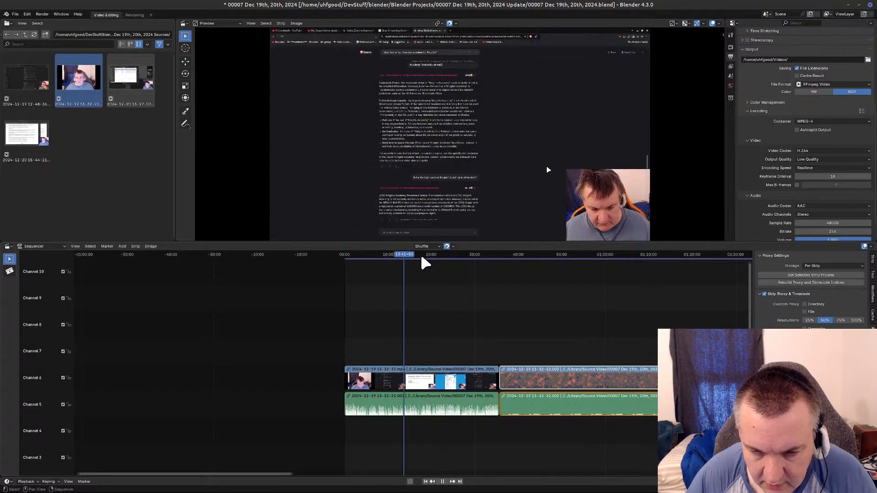
pyautogui.press('BackSpace')
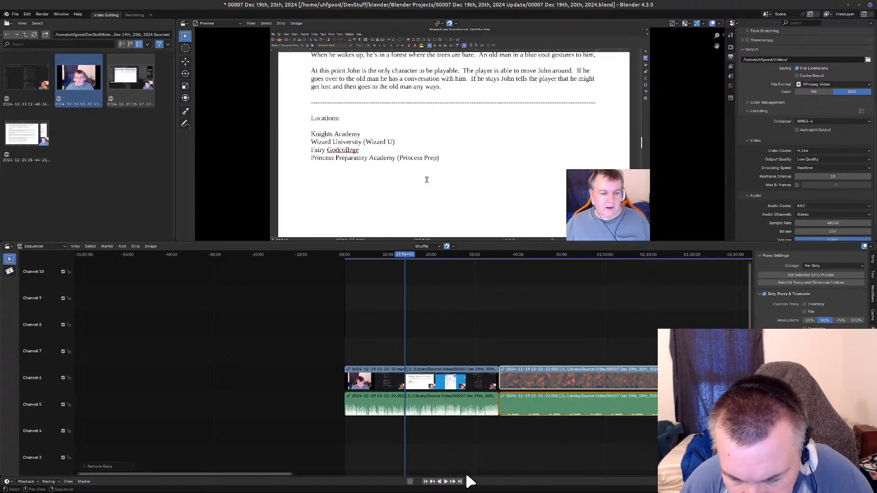
# Play back the end of the first Please Wait break from about 01:24:35, then place the playhead at about 01:31:03 in the following clip.
pyautogui.moveTo(627, 445); pyautogui.dragTo(293, 427, button='middle')
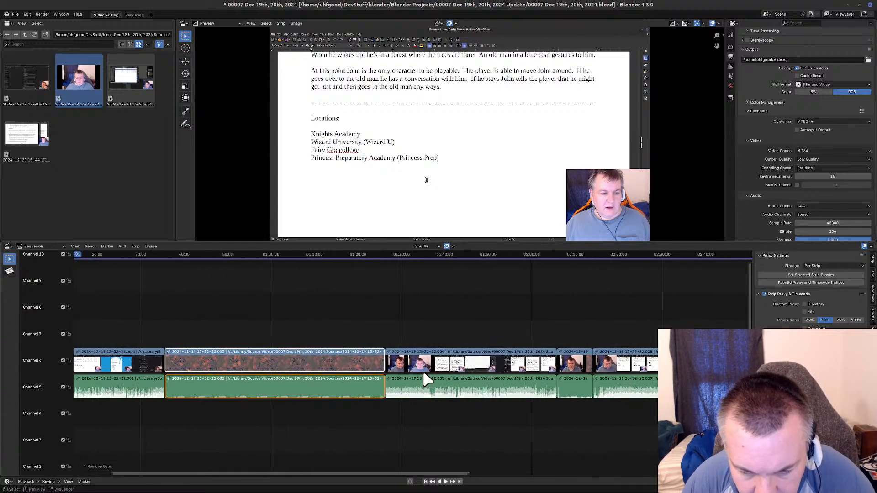
pyautogui.click(378, 259)
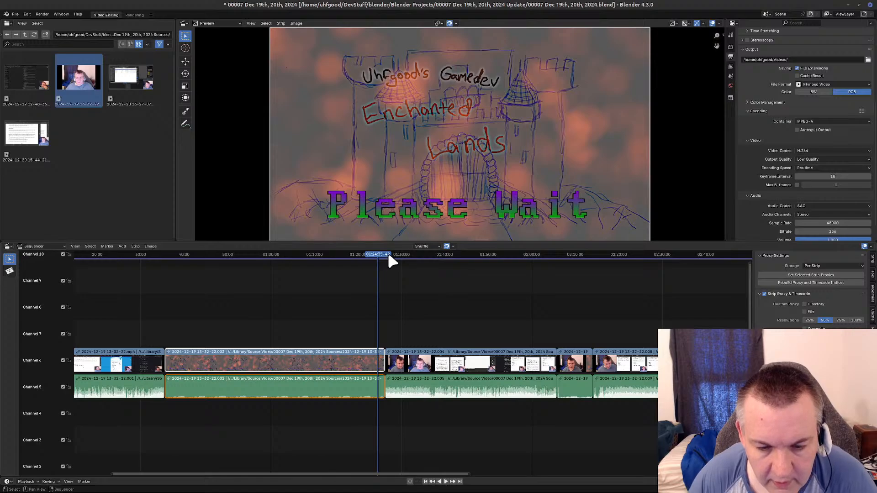
pyautogui.press('space')
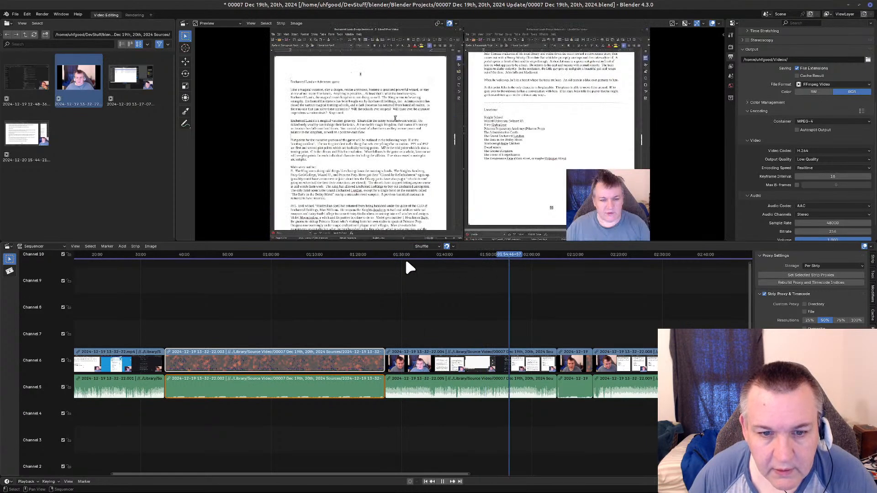
pyautogui.click(406, 263)
pyautogui.click(280, 22)
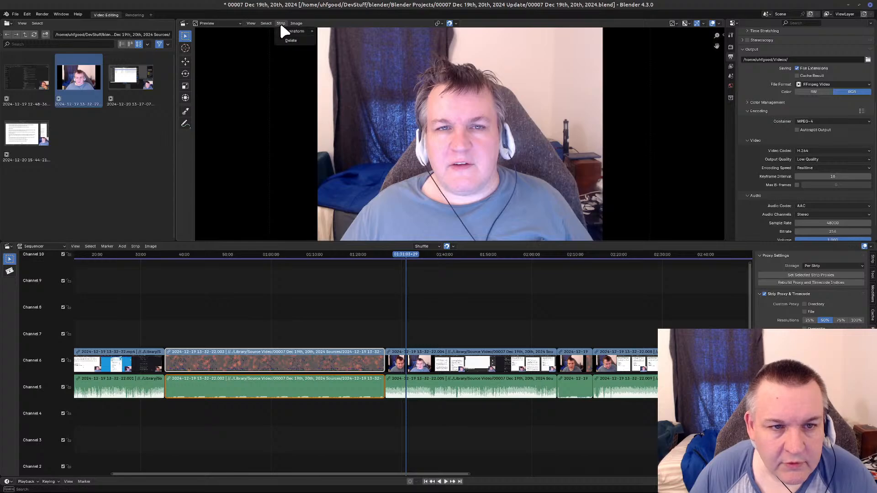
pyautogui.moveTo(270, 25)
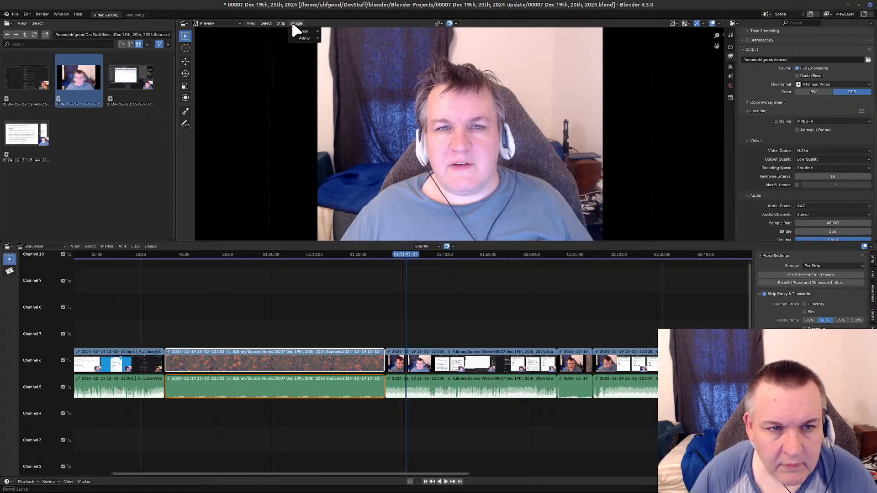
pyautogui.click(247, 23)
pyautogui.click(247, 21)
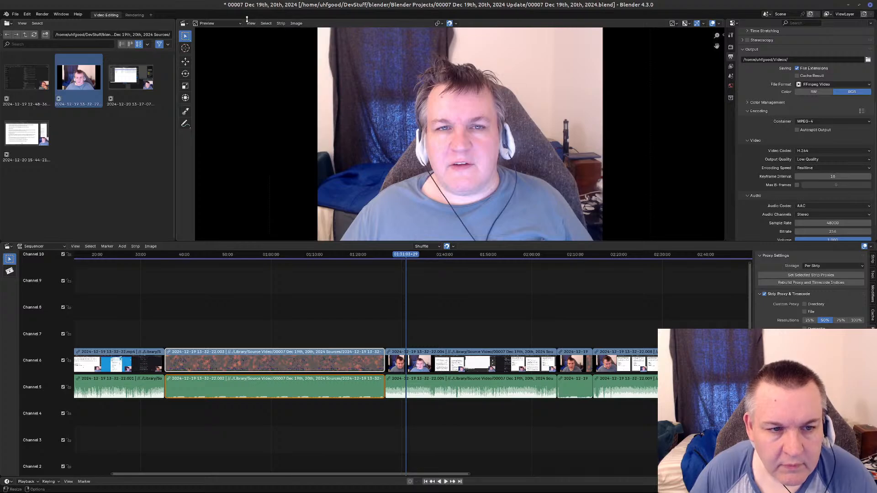
pyautogui.click(250, 23)
pyautogui.moveTo(270, 101)
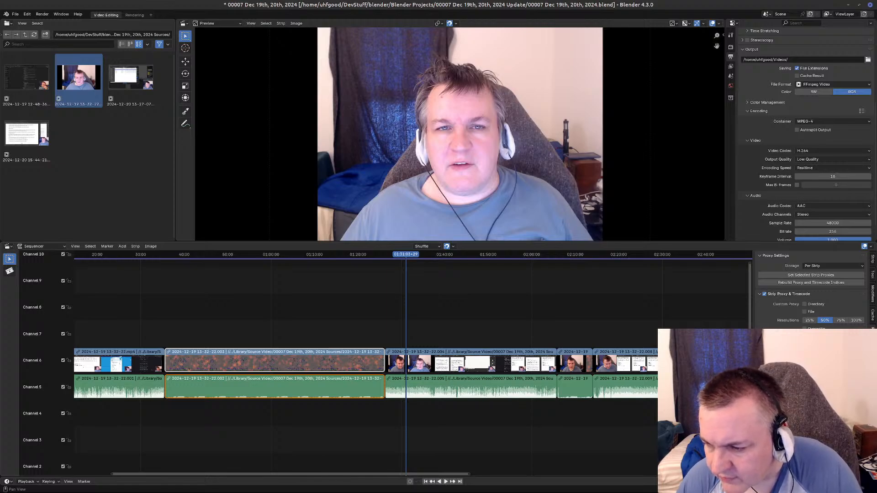
# Rebuild the proxy and timecode indices for the selected first Please Wait strips.
pyautogui.click(813, 282)
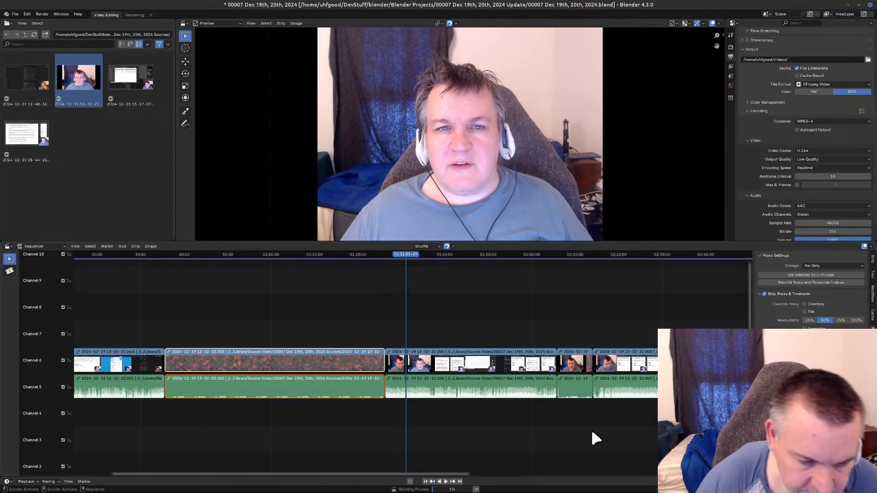
pyautogui.moveTo(194, 419); pyautogui.dragTo(384, 419, button='middle')
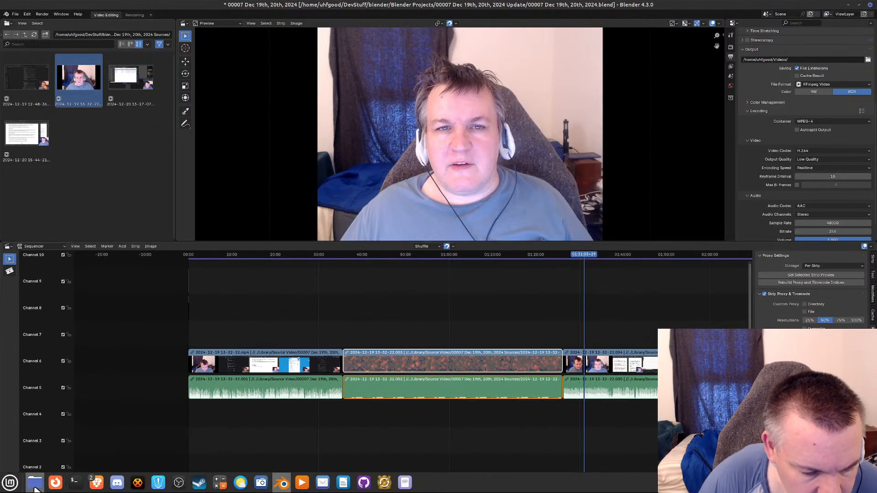
pyautogui.moveTo(104, 479)
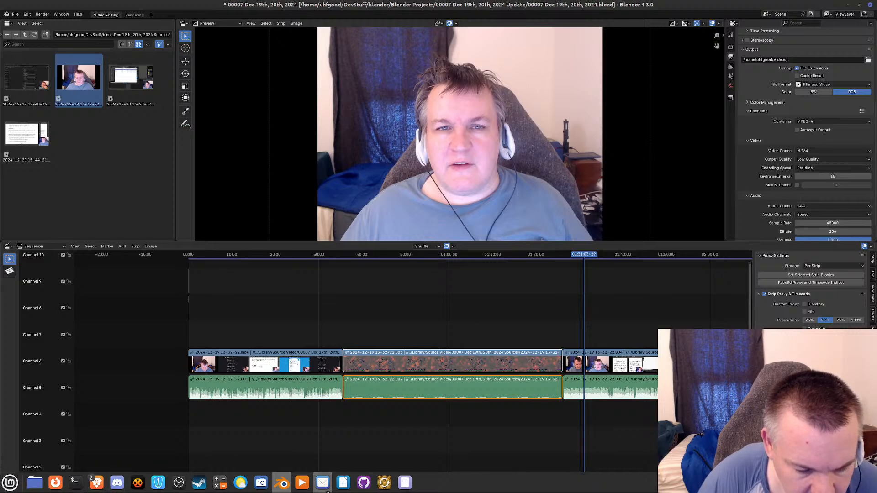
pyautogui.click(302, 483)
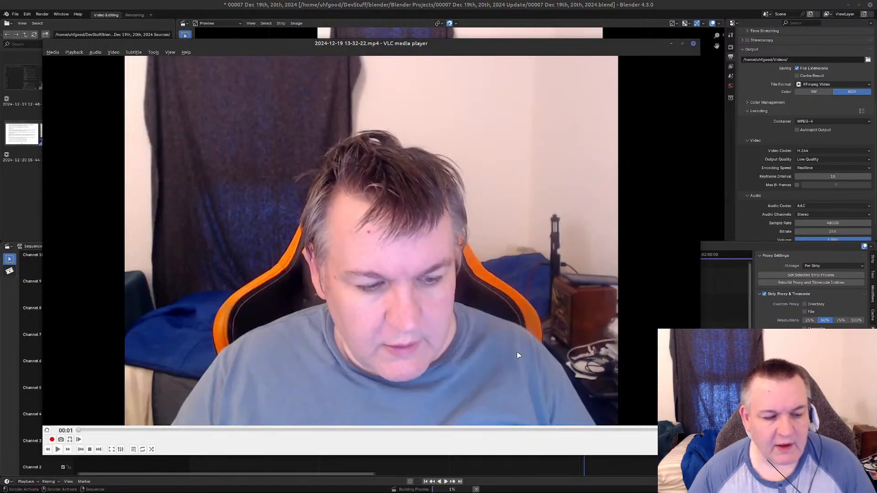
pyautogui.click(68, 450)
pyautogui.click(68, 450)
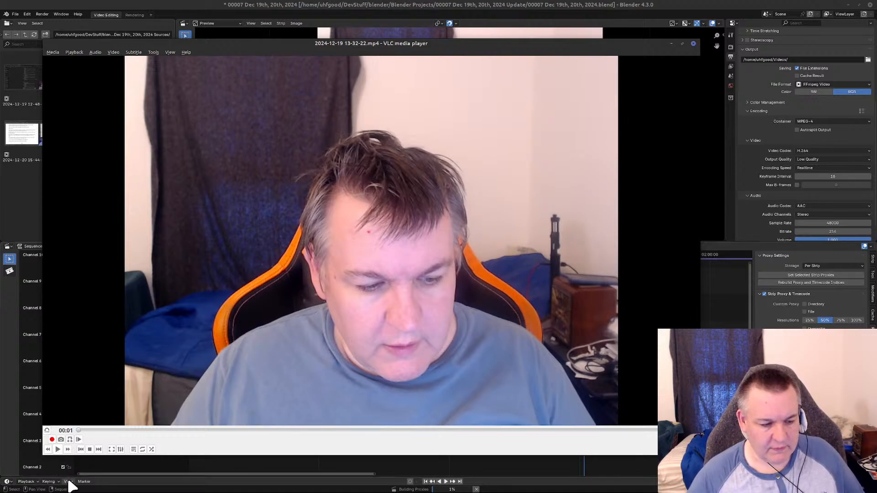
pyautogui.click(58, 450)
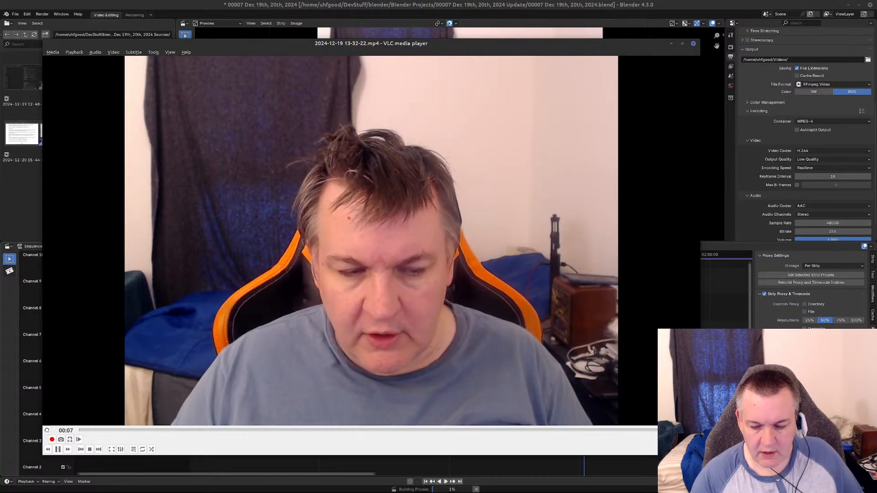
pyautogui.press('XF86AudioRaiseVolume')
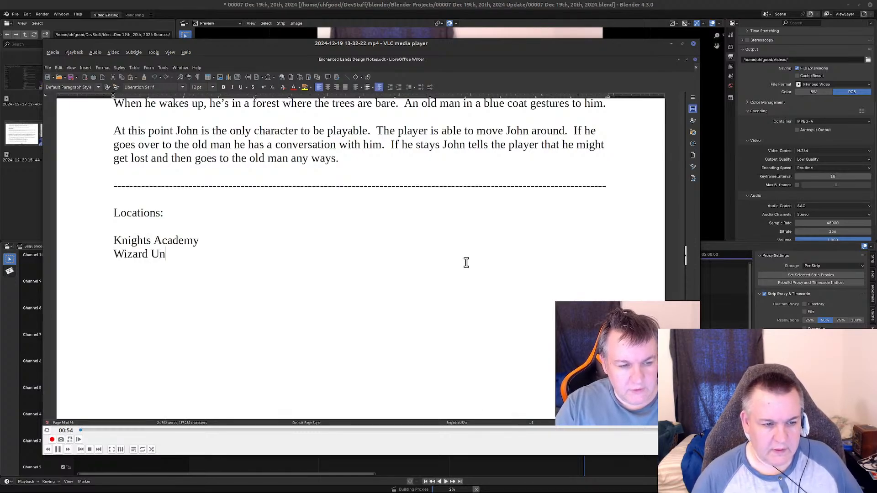
# Skip forward through the opening minutes of the recording in short jumps and pause it at about 03:05.
pyautogui.hotkey('alt', 'Right')
pyautogui.hotkey('alt', 'Right')
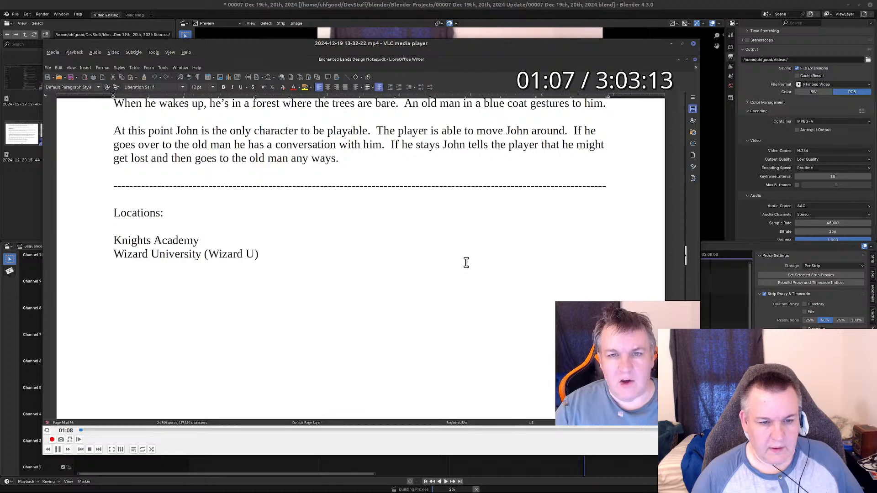
pyautogui.hotkey('alt', 'Right')
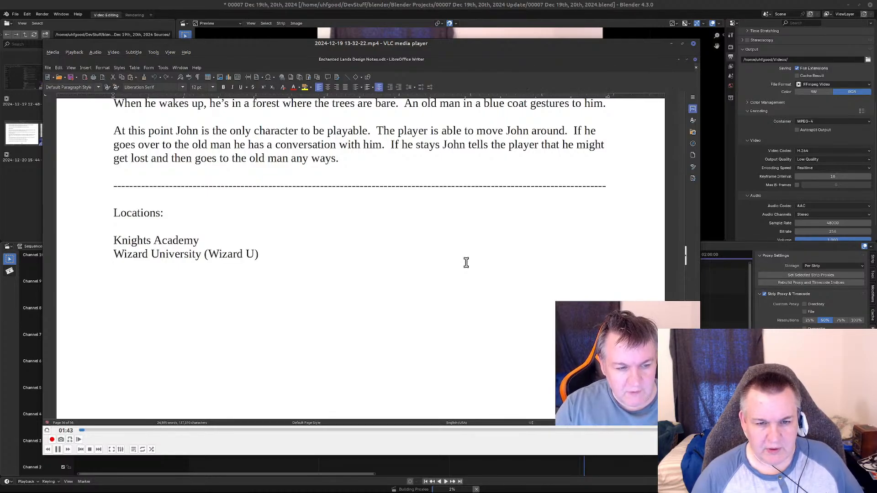
pyautogui.hotkey('alt', 'Right')
pyautogui.hotkey('alt', 'Right')
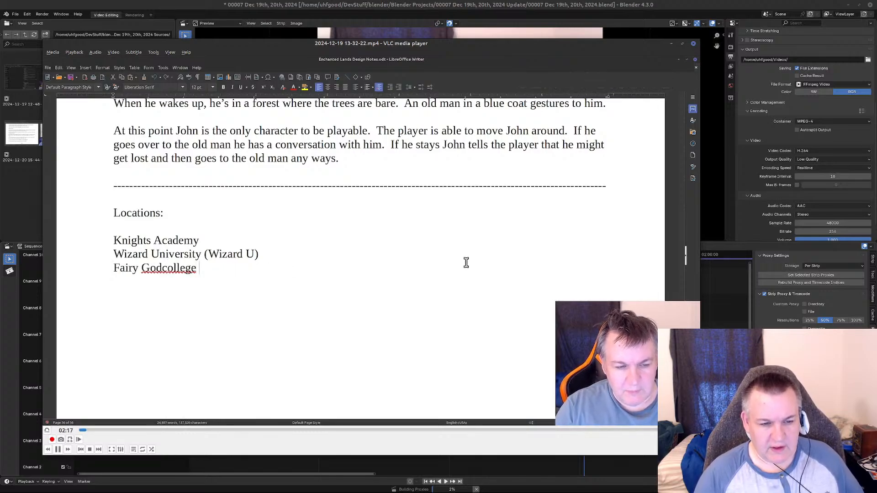
pyautogui.hotkey('alt', 'Right')
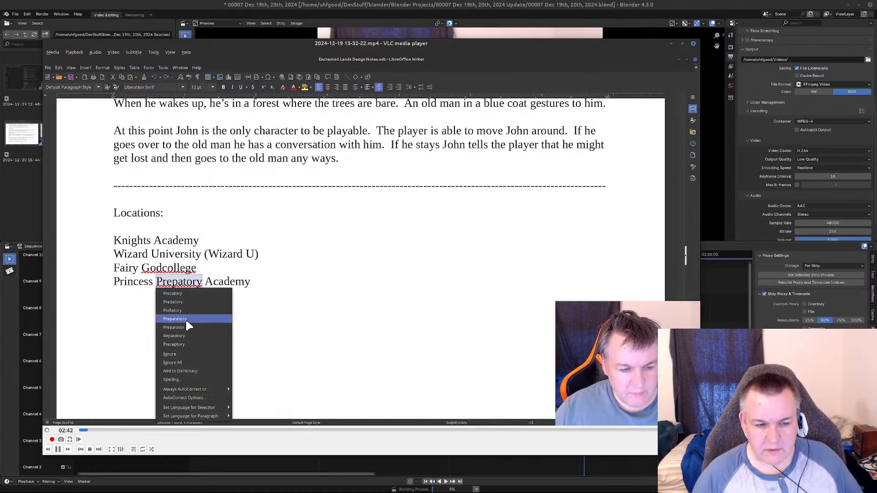
pyautogui.hotkey('alt', 'Right')
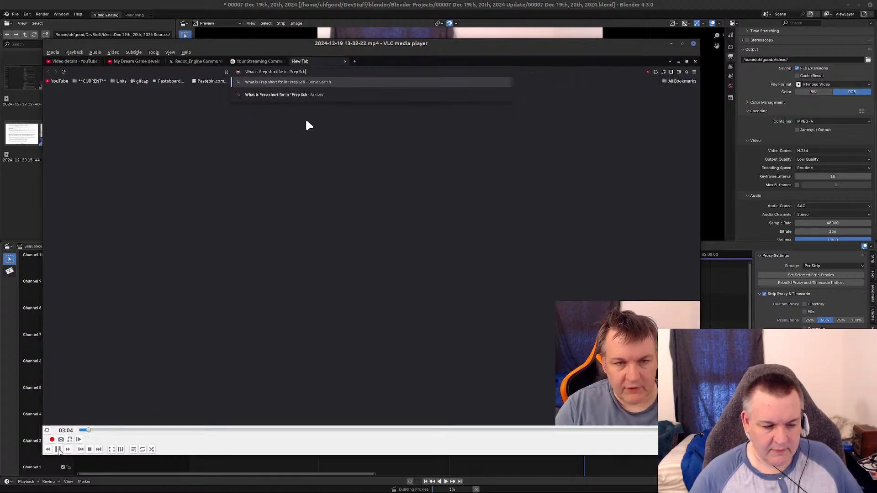
pyautogui.press('space')
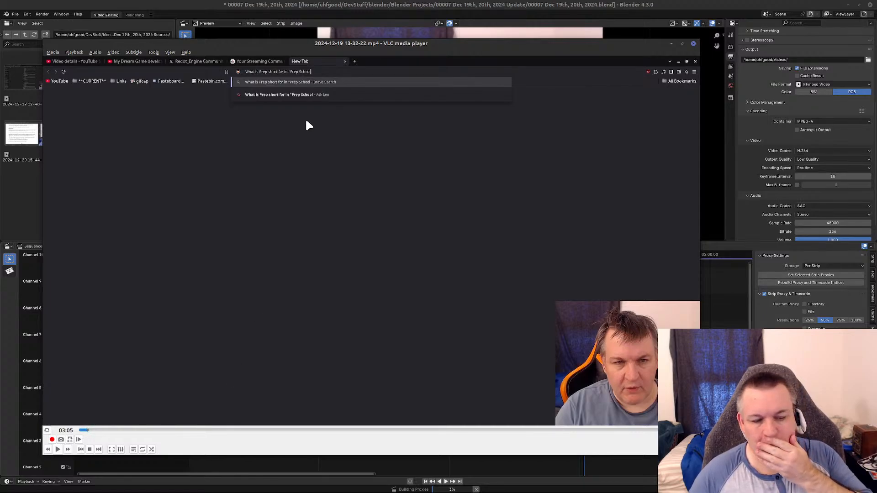
# Scrub the paused recording ahead to about 30:27, checking the footage along the way, and advance it one frame.
pyautogui.moveTo(91, 433); pyautogui.dragTo(112, 432)
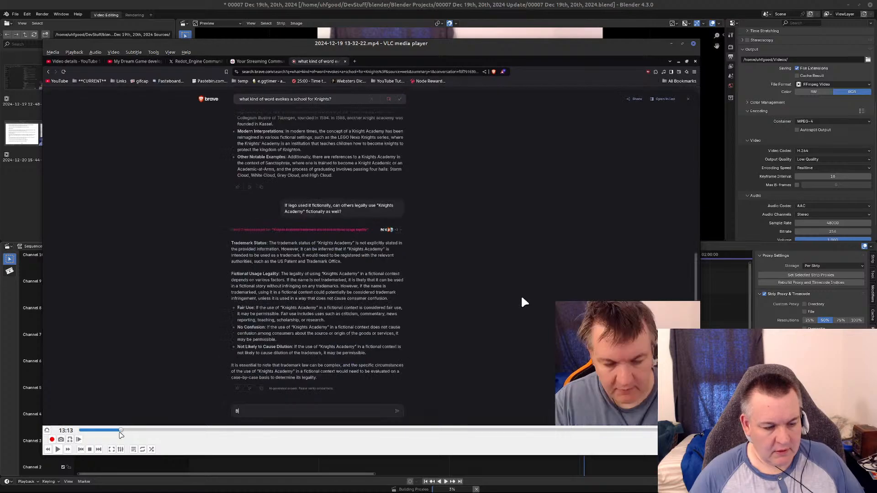
pyautogui.click(126, 431)
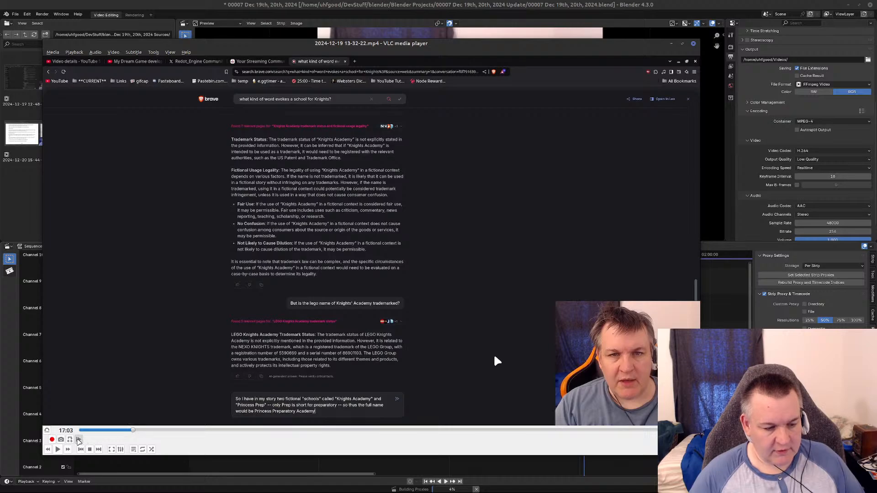
pyautogui.click(140, 432)
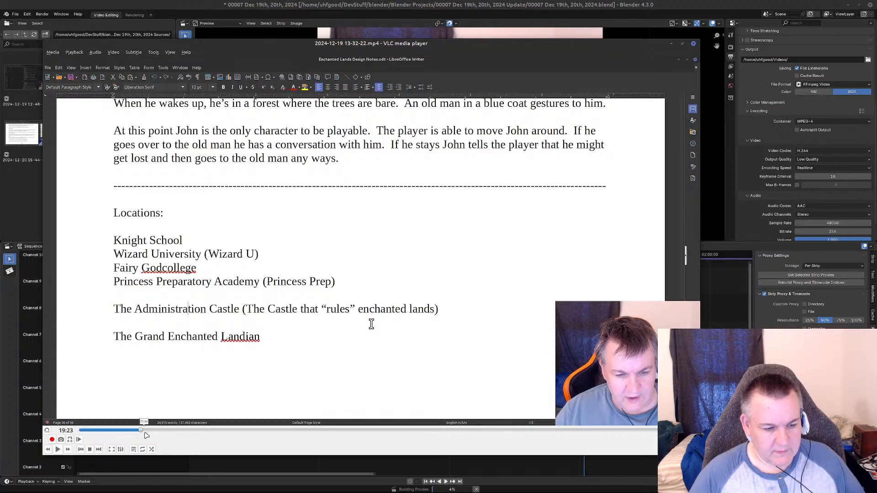
pyautogui.moveTo(146, 433); pyautogui.dragTo(168, 431)
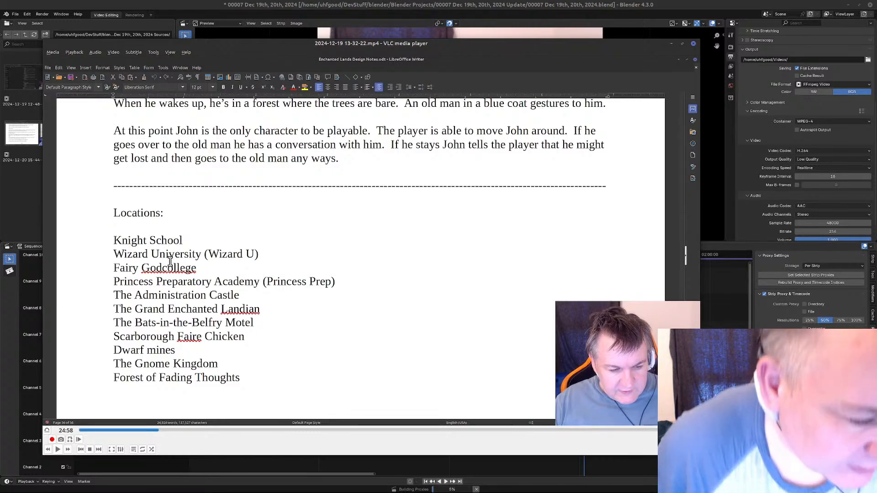
pyautogui.click(160, 431)
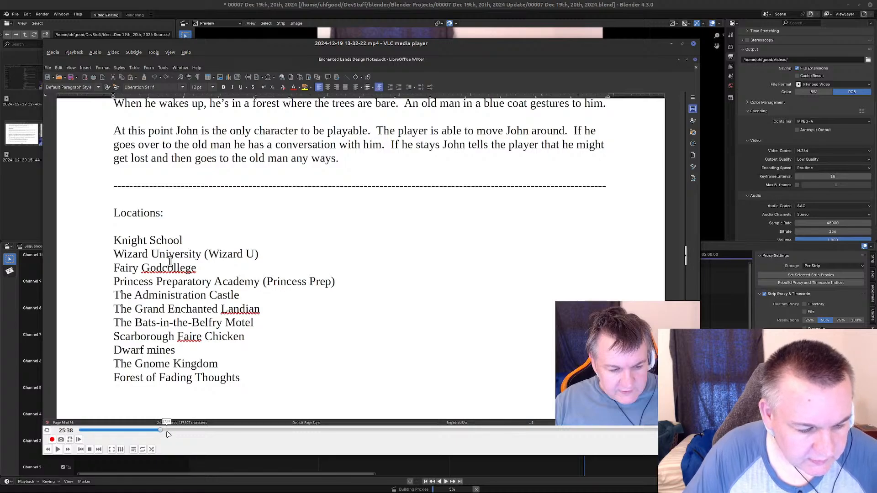
pyautogui.click(175, 432)
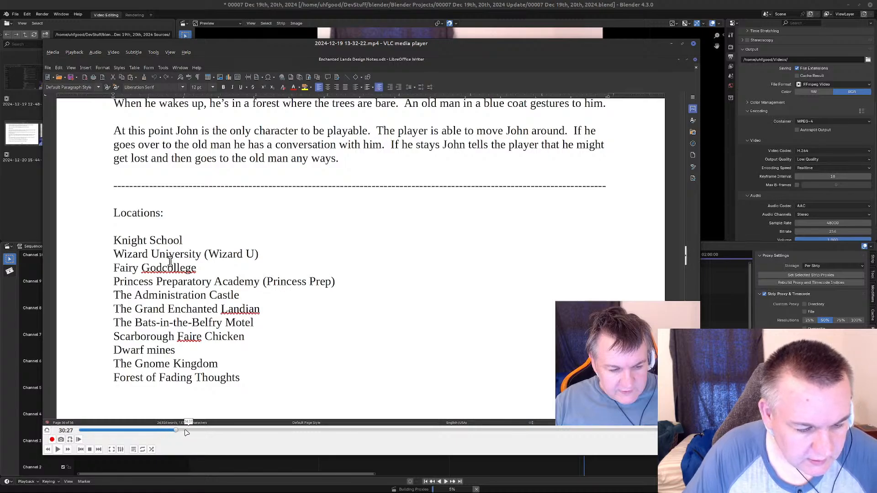
pyautogui.click(78, 440)
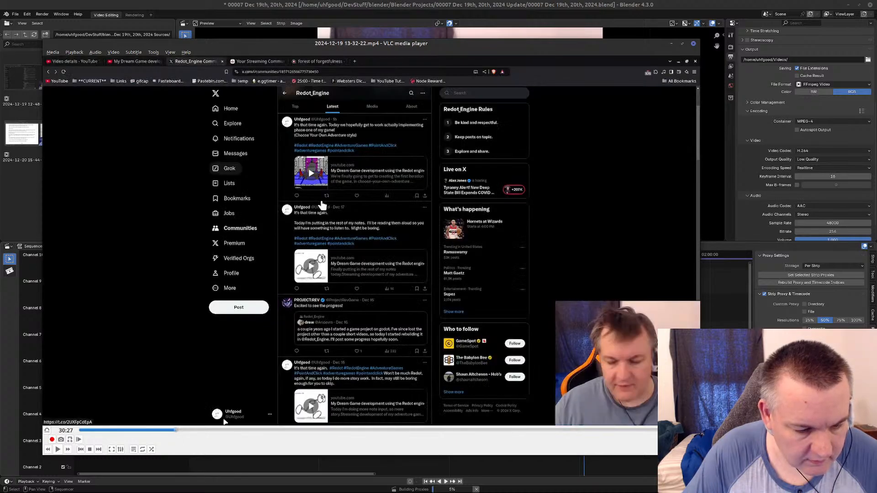
# Resume playback from about 32:19, jump ahead until the Please Wait screen and pause there at about 39:29.
pyautogui.click(182, 432)
pyautogui.click(57, 449)
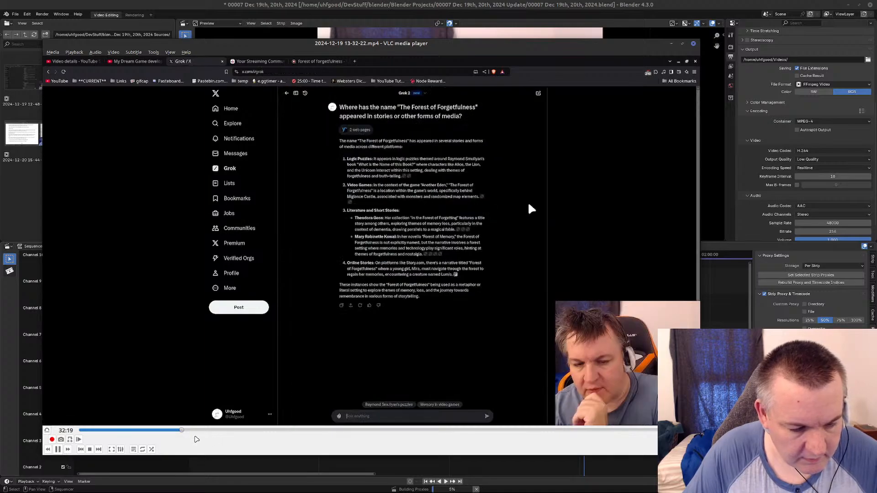
pyautogui.click(183, 433)
pyautogui.click(188, 433)
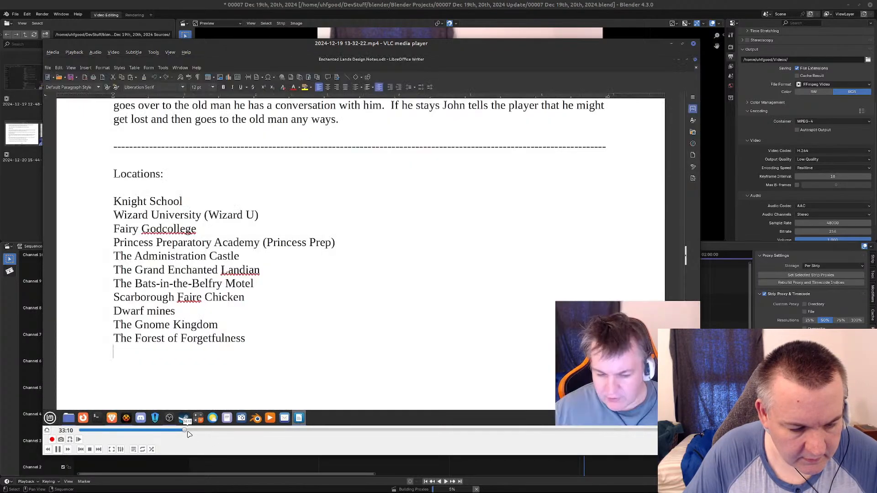
pyautogui.click(191, 433)
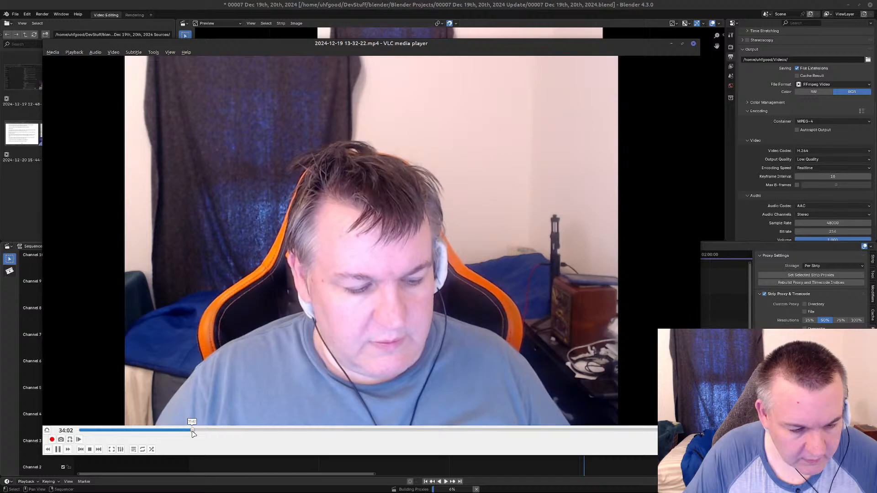
pyautogui.click(200, 432)
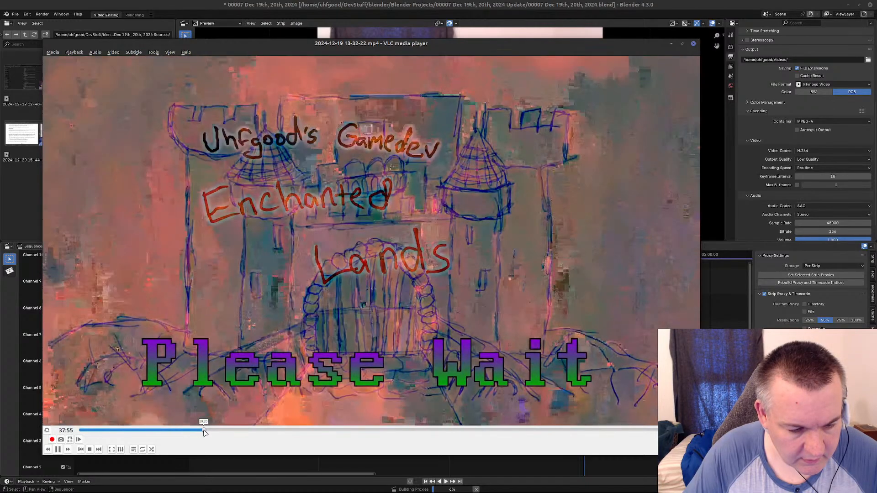
pyautogui.press('space')
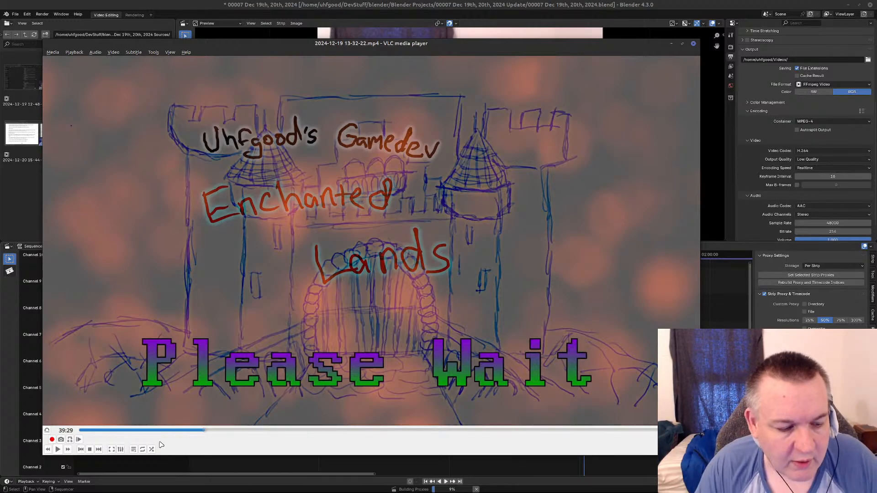
# Rewind the video to about 00:06, switch to the unsaved text editor document and move it beside the repositioned VLC window.
pyautogui.moveTo(198, 435); pyautogui.dragTo(78, 437)
pyautogui.moveTo(122, 480)
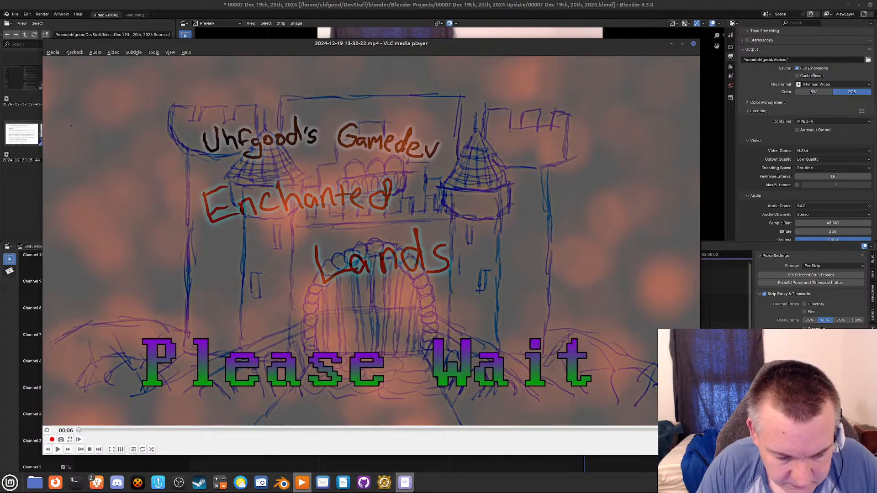
pyautogui.click(406, 486)
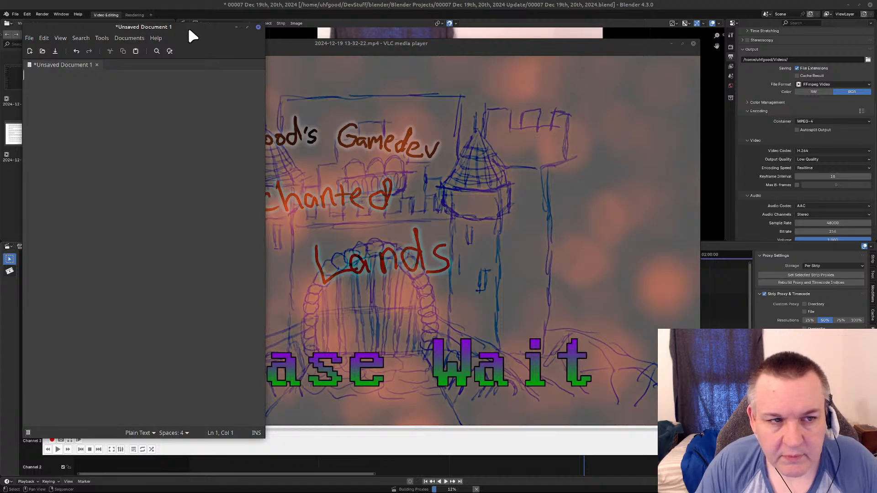
pyautogui.moveTo(189, 31); pyautogui.dragTo(770, 62)
pyautogui.moveTo(428, 44); pyautogui.dragTo(456, 70)
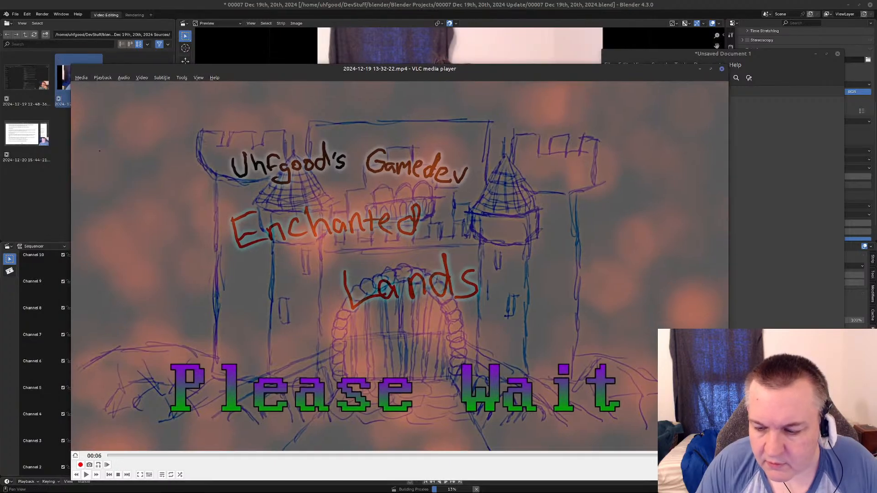
# Shrink the VLC window so it clears the text document, advancing the paused video one frame to redraw the picture.
pyautogui.moveTo(728, 483); pyautogui.dragTo(630, 410)
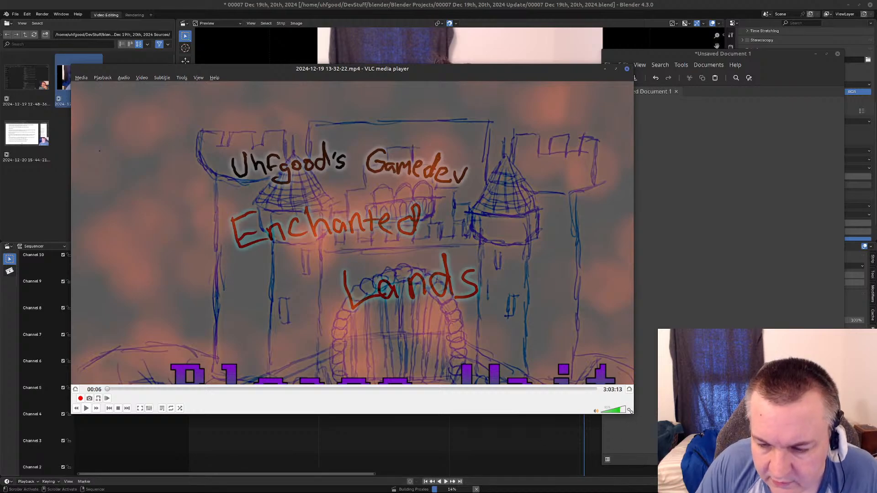
pyautogui.moveTo(631, 413); pyautogui.dragTo(674, 479)
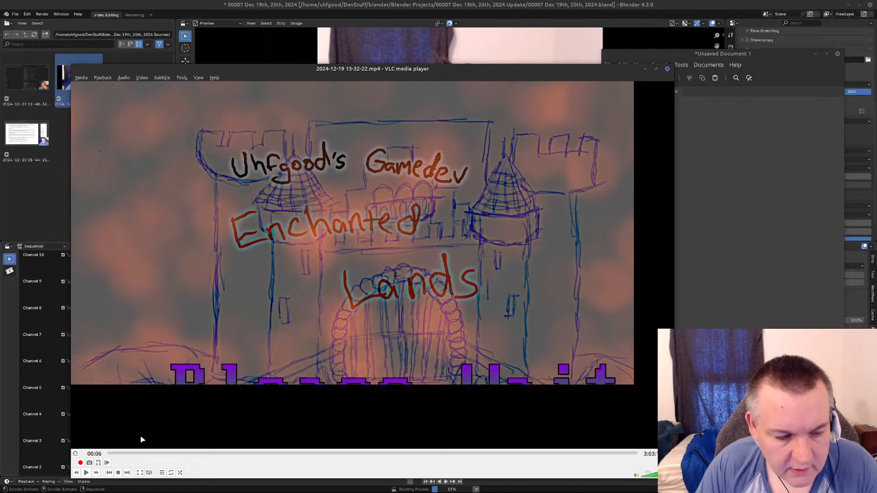
pyautogui.click(108, 463)
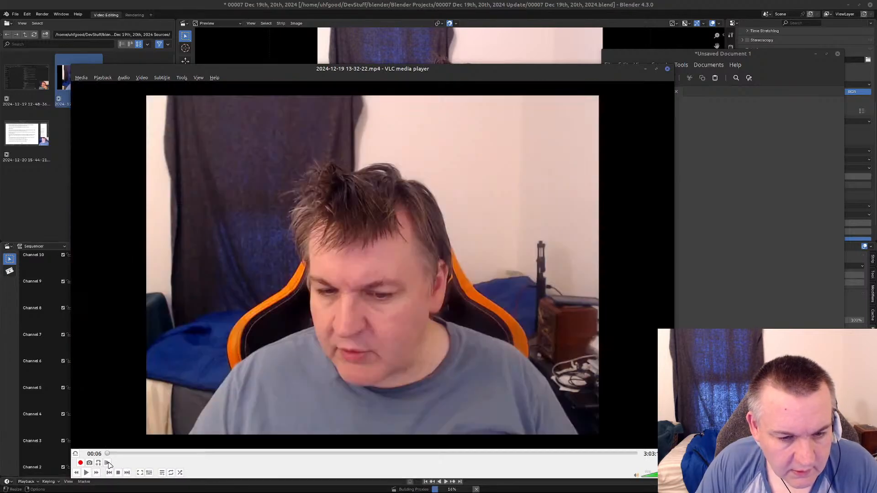
pyautogui.moveTo(674, 478); pyautogui.dragTo(557, 386)
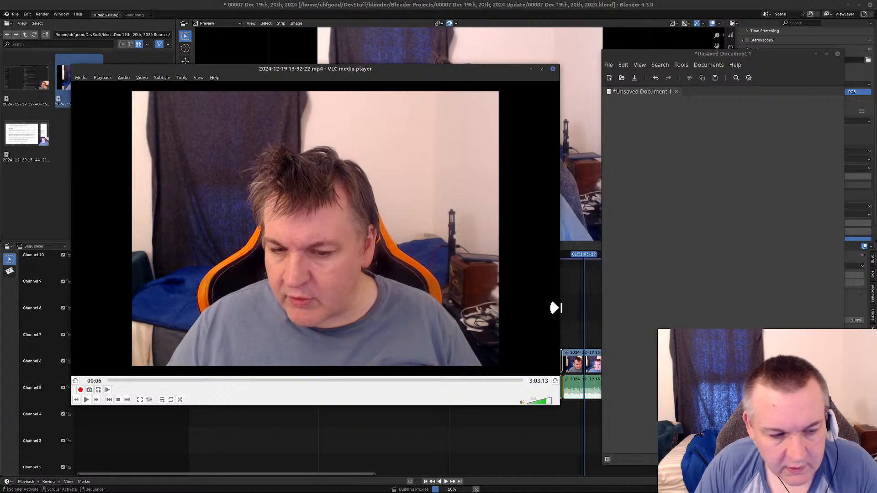
pyautogui.moveTo(454, 404); pyautogui.dragTo(456, 380)
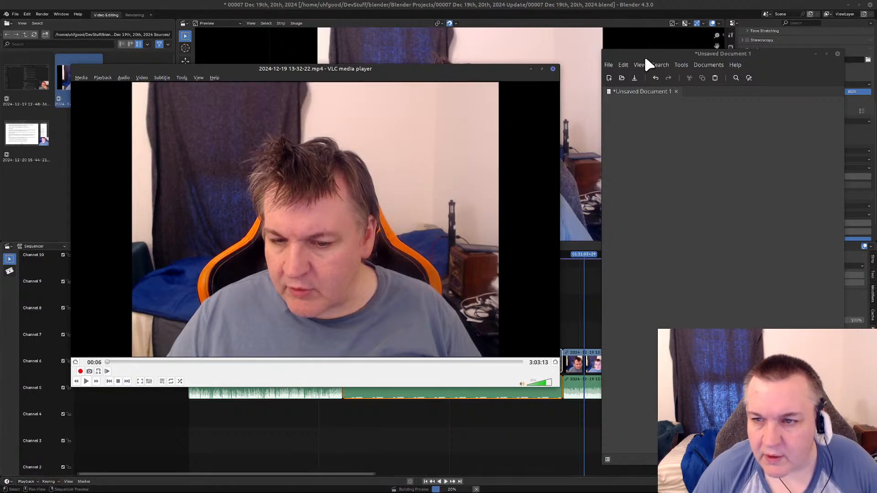
# Move the text document window and widen it on both sides to fill the space beside VLC.
pyautogui.moveTo(651, 51); pyautogui.dragTo(628, 56)
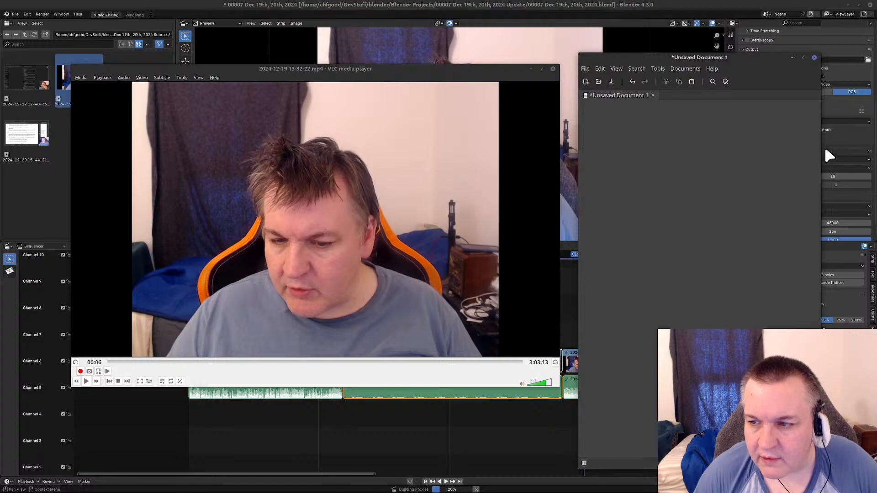
pyautogui.moveTo(821, 149); pyautogui.dragTo(866, 149)
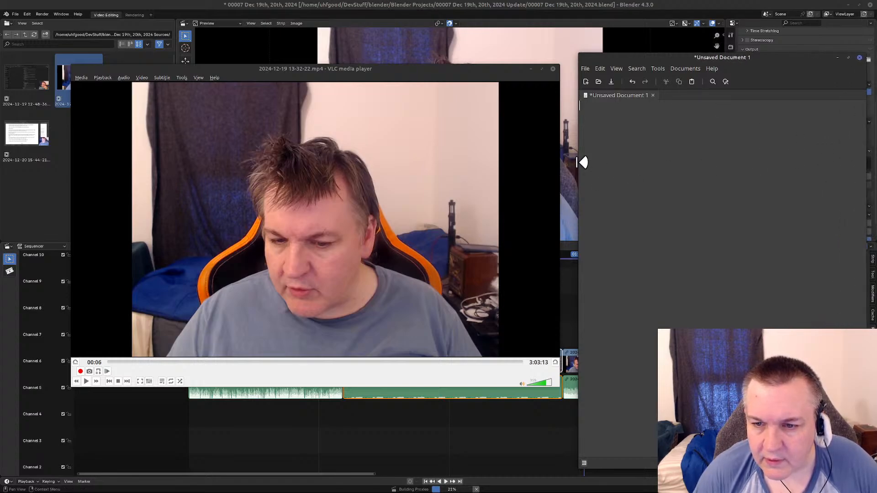
pyautogui.moveTo(581, 163); pyautogui.dragTo(562, 162)
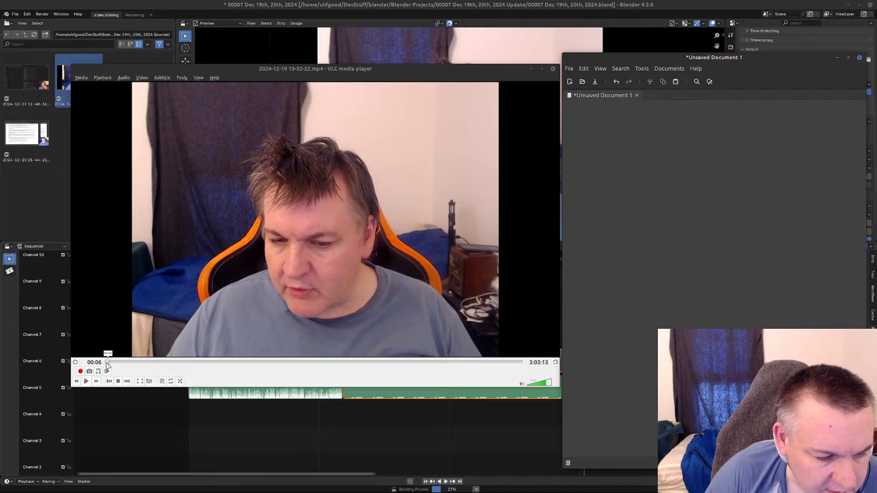
# Play the recording, jump to about 02:15 and back to the opening, pause at 00:18 and advance one frame.
pyautogui.click(86, 381)
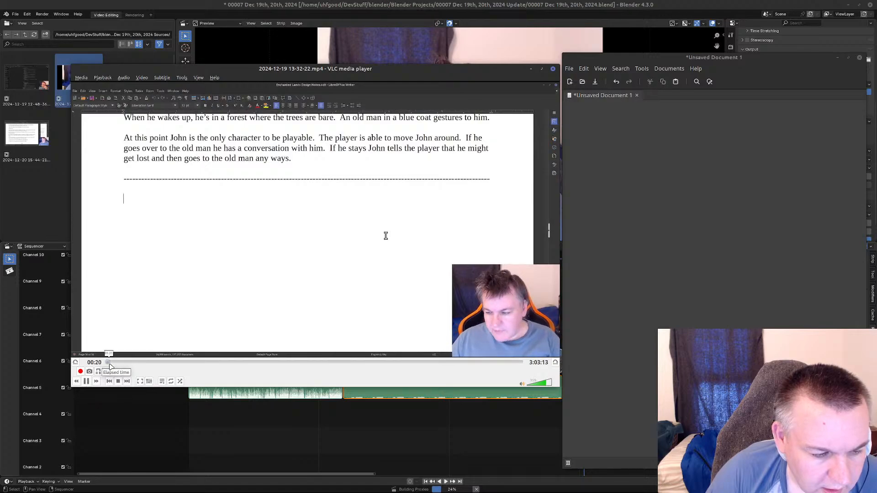
pyautogui.click(111, 363)
pyautogui.click(112, 362)
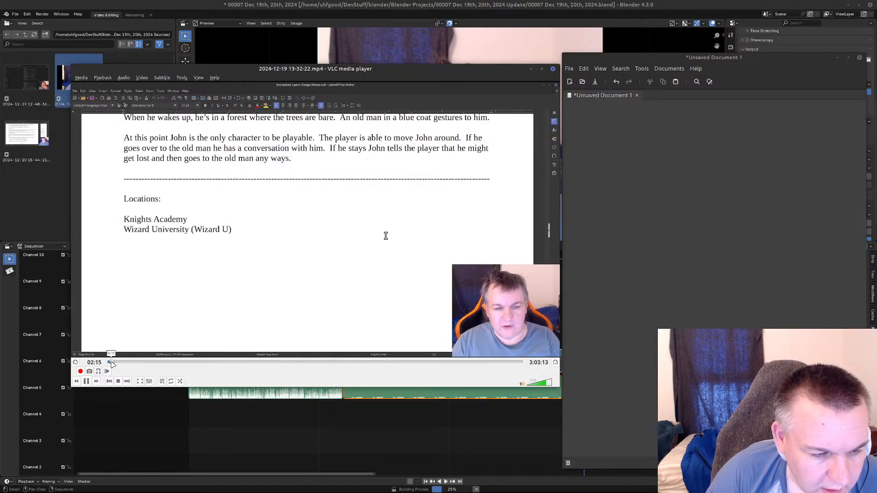
pyautogui.click(107, 362)
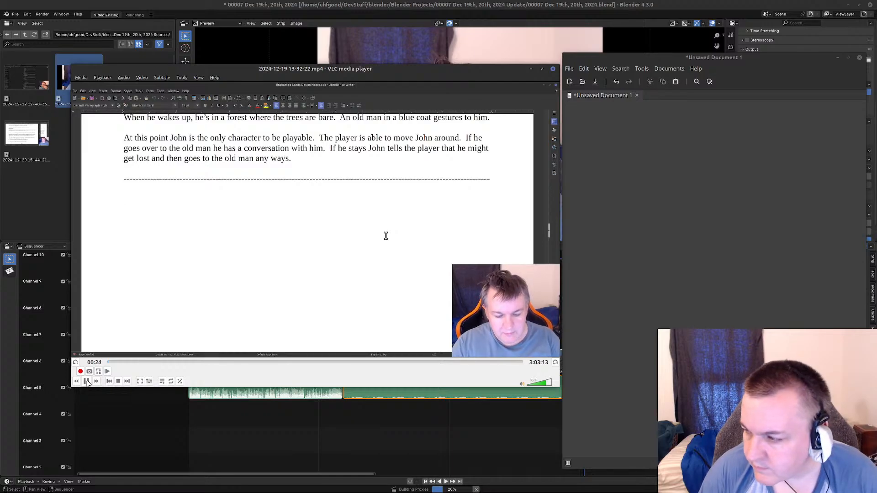
pyautogui.click(87, 382)
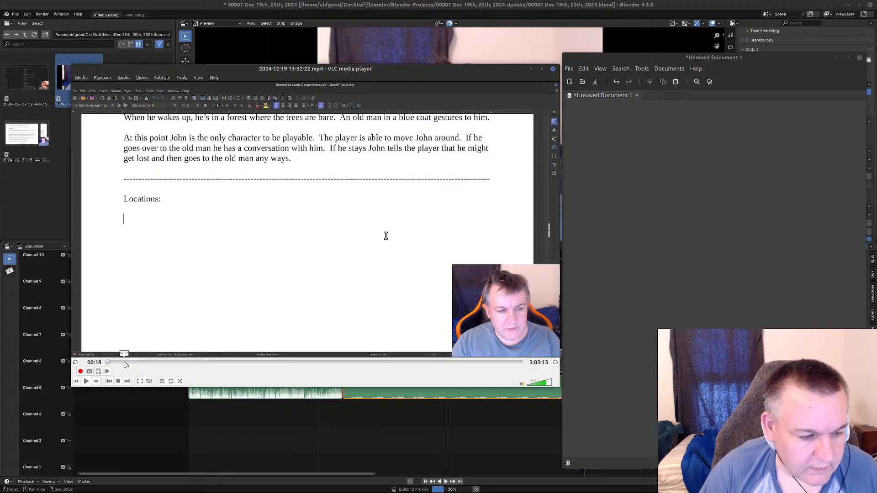
pyautogui.click(108, 372)
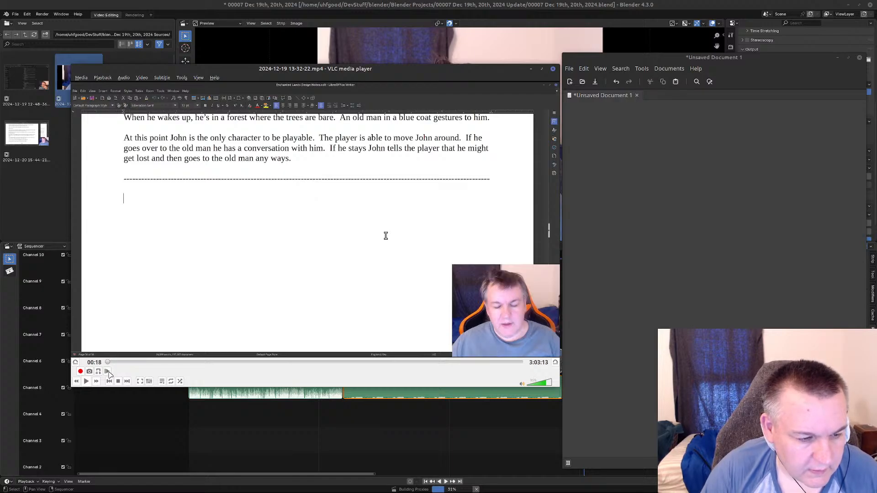
# Enter the timestamp 00:00:18 on the first line of the unsaved text document.
pyautogui.click(637, 121)
pyautogui.write('00:00:00')
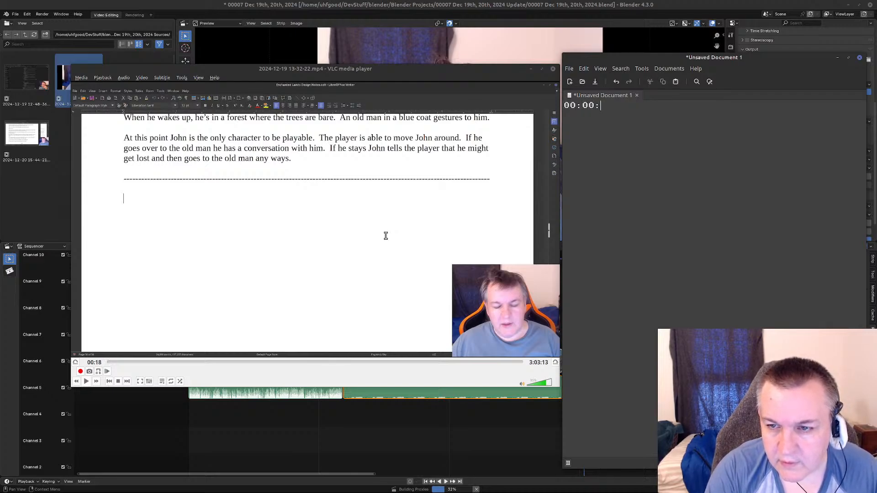
pyautogui.write('+')
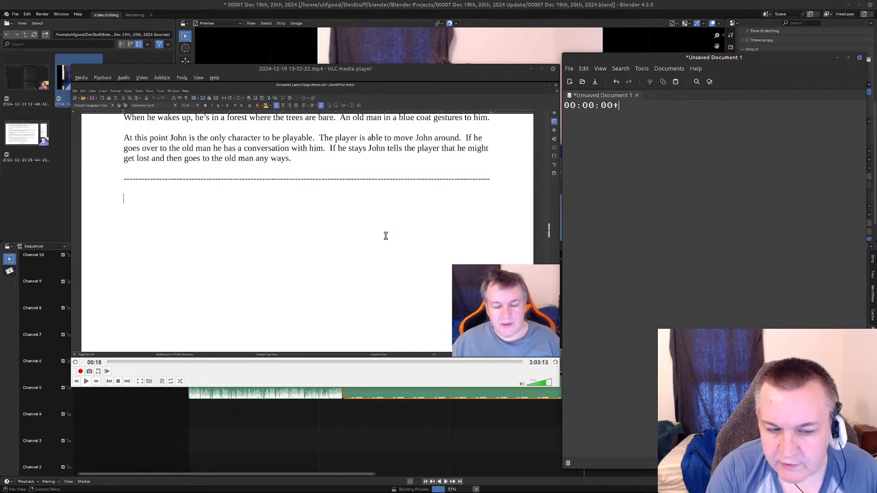
pyautogui.press('BackSpace')
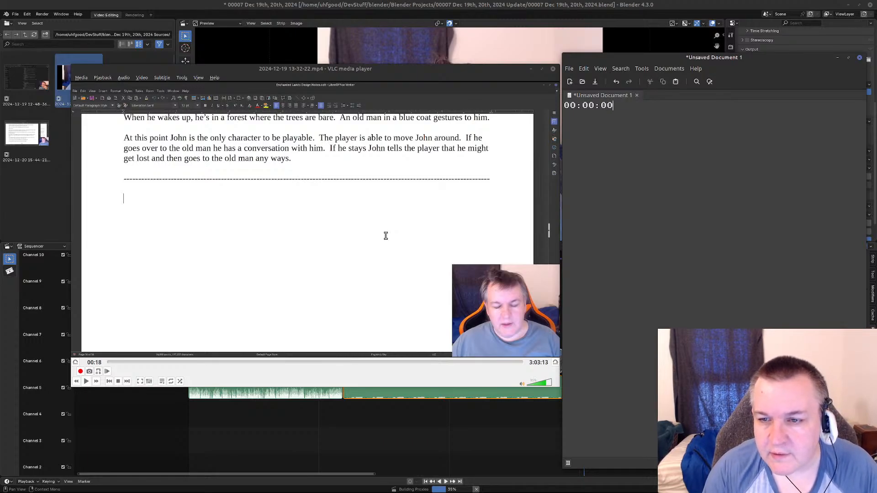
pyautogui.press('BackSpace')
pyautogui.press('BackSpace')
pyautogui.write('18')
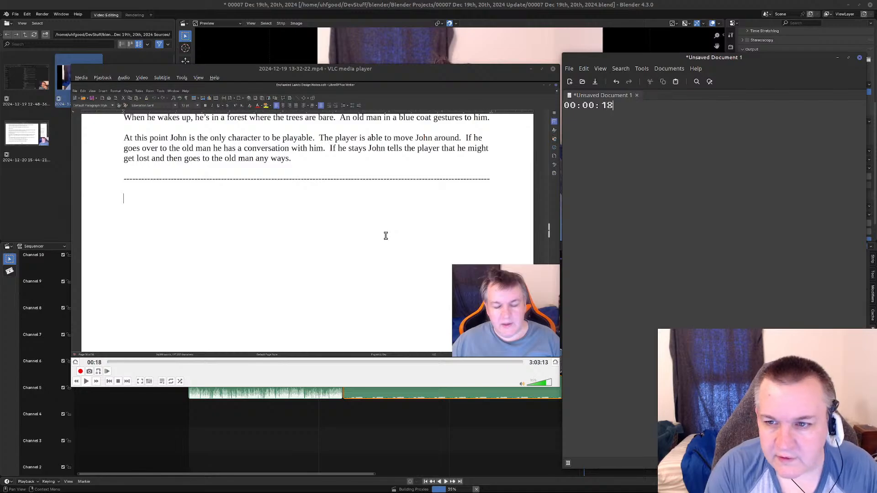
# Resume the recording in VLC, skip forward in short jumps through the locations list and pause at 02:11.
pyautogui.click(87, 382)
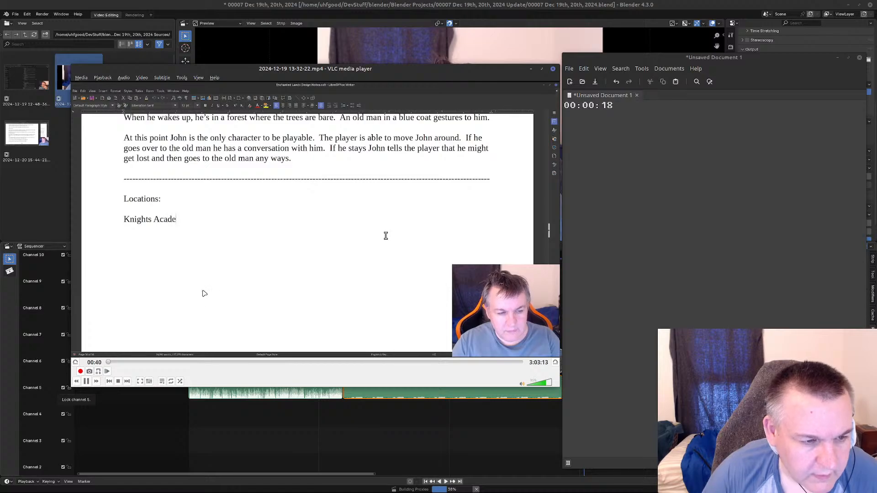
pyautogui.press('Right')
pyautogui.press('Right')
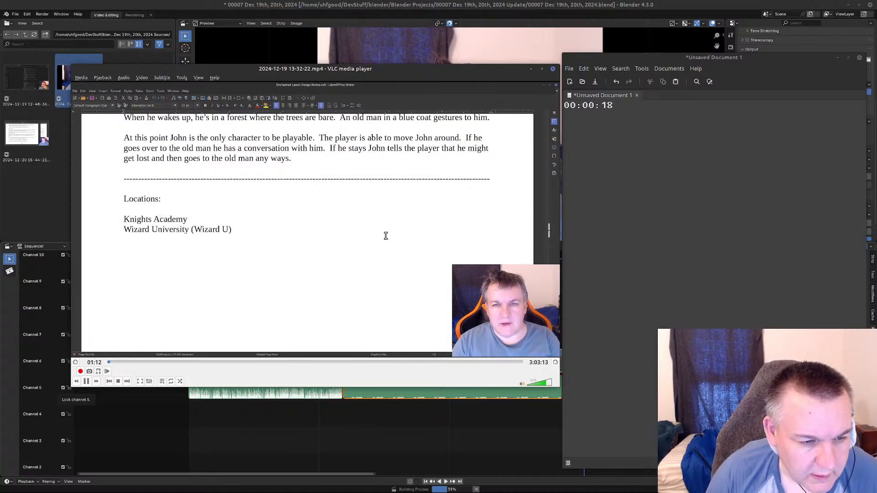
pyautogui.press('Right')
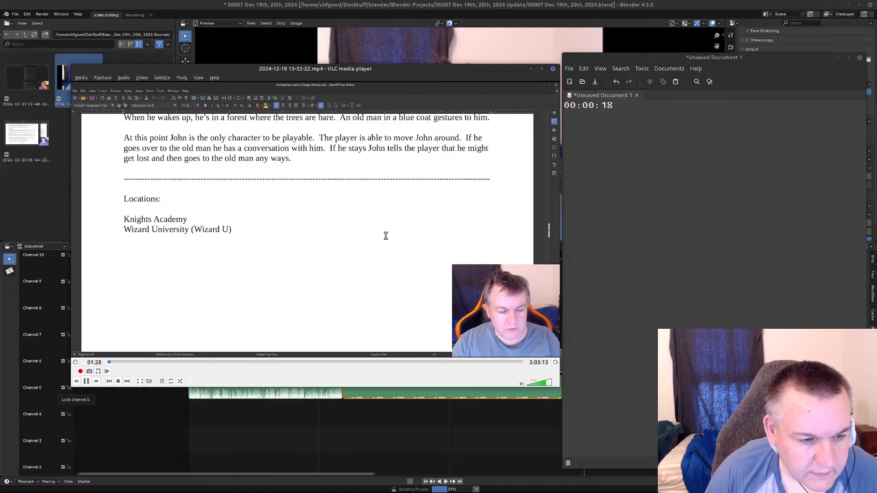
pyautogui.press('Right')
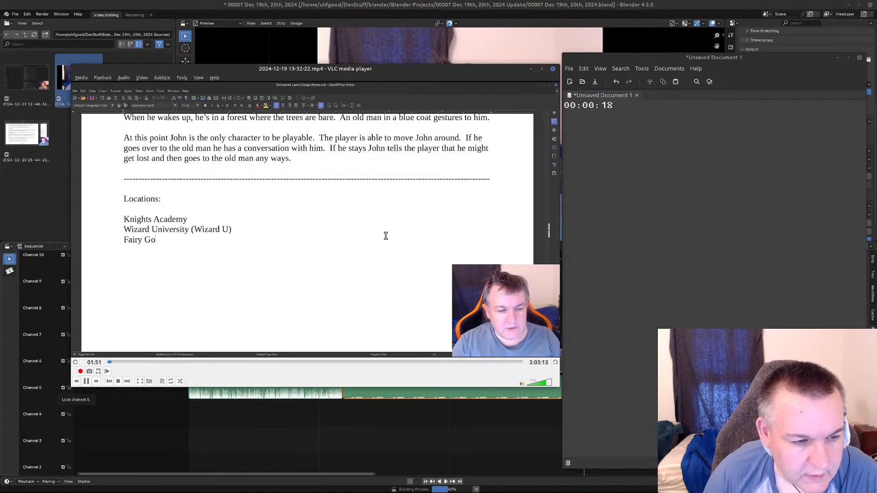
pyautogui.press('Right')
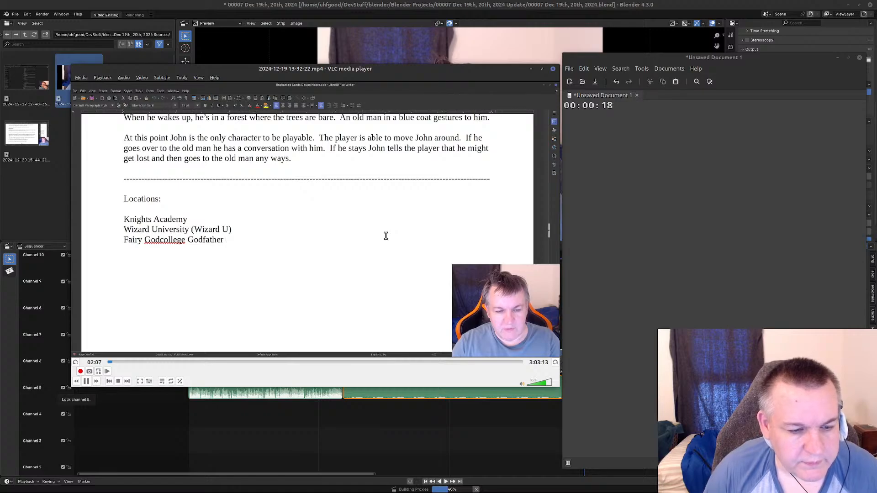
pyautogui.click(87, 382)
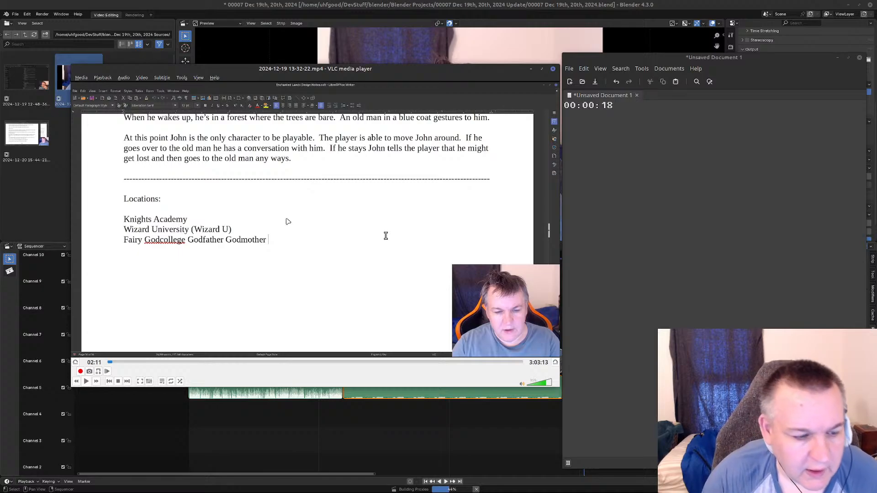
# Resume playback and skip ahead in short jumps to about 02:54 to check the next part of the recording.
pyautogui.click(87, 382)
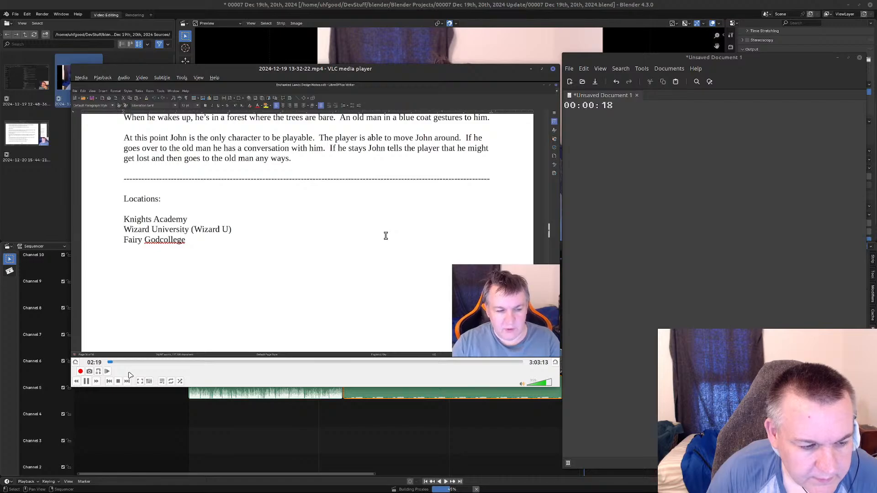
pyautogui.press('Right')
pyautogui.press('Right')
pyautogui.press('Right')
pyautogui.press('Right')
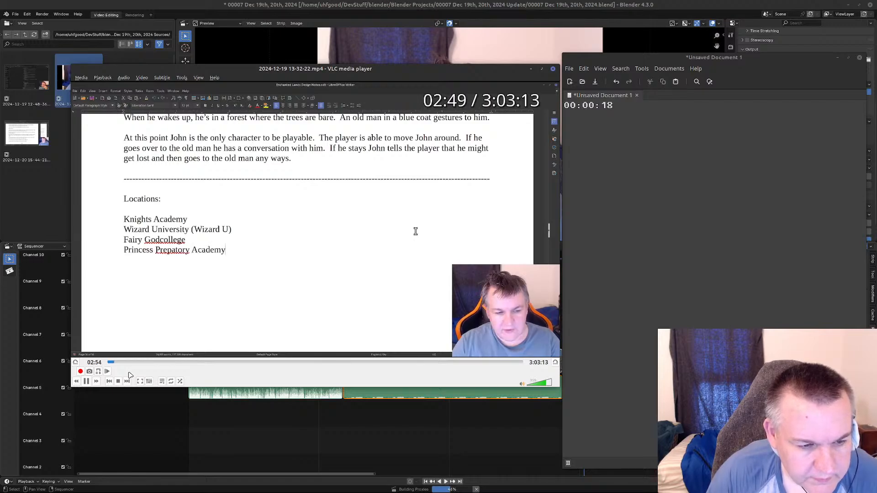
# Jump back to around the typing of the Princess Prepatory Academy entry and pause the recording at 02:33.
pyautogui.press('Left')
pyautogui.press('Left')
pyautogui.press('Left')
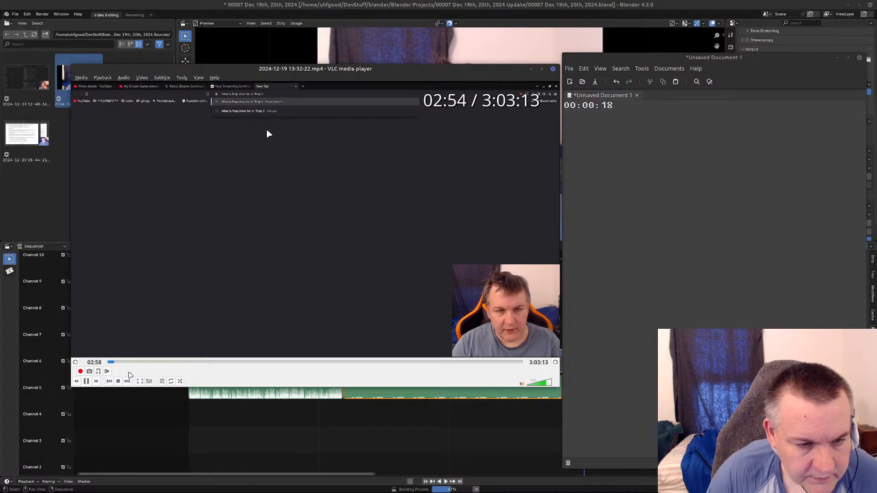
pyautogui.press('Left')
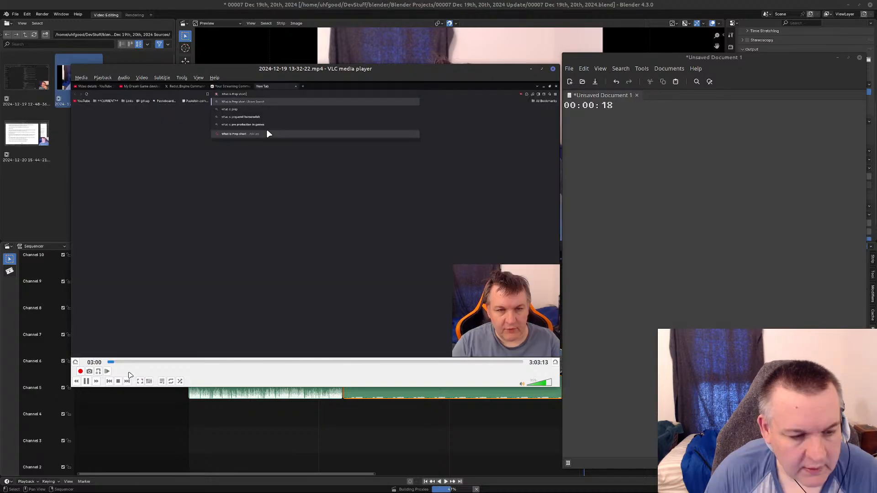
pyautogui.press('Left')
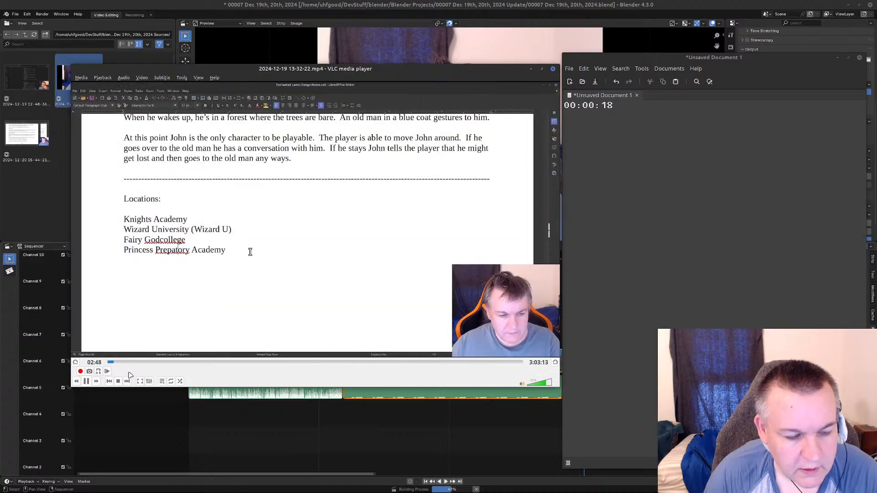
pyautogui.press('Left')
pyautogui.press('Left')
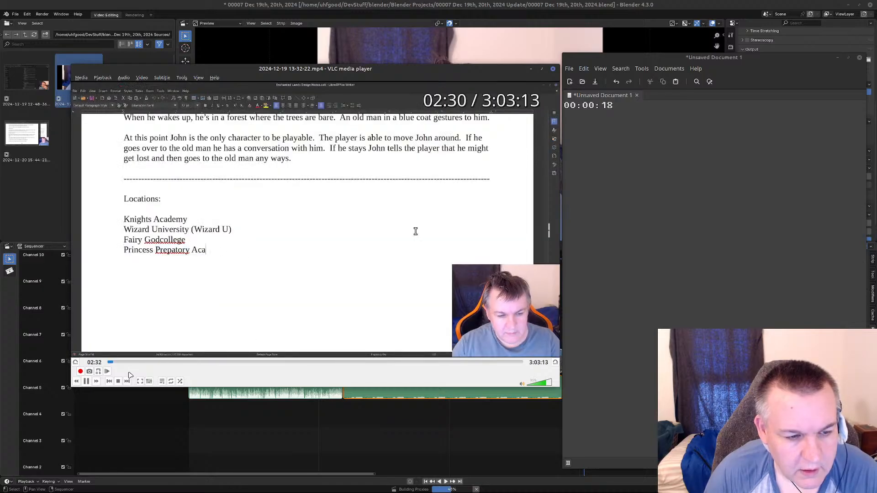
pyautogui.press('Left')
pyautogui.press('Left')
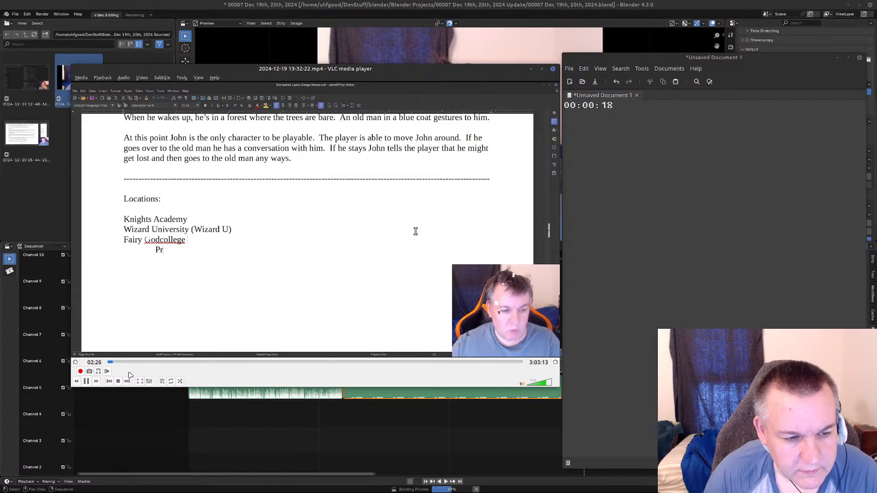
pyautogui.press('Left')
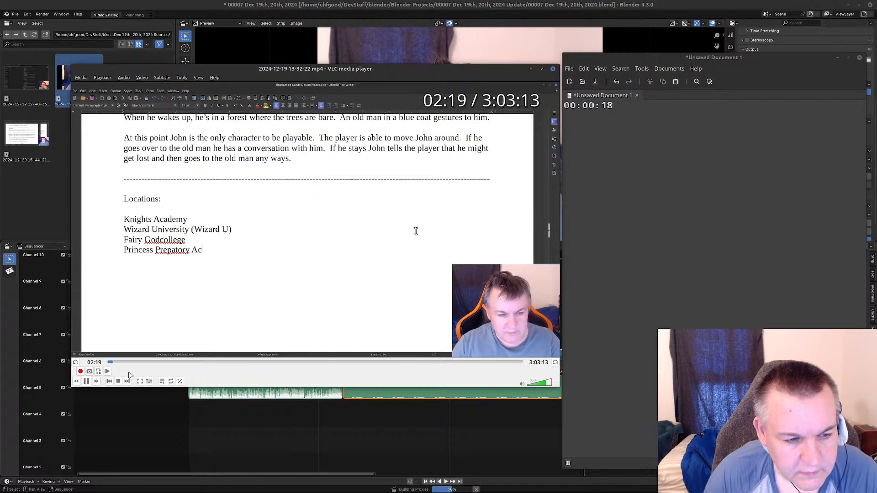
pyautogui.hotkey('shift', 'Left')
pyautogui.hotkey('shift', 'Left')
pyautogui.hotkey('shift', 'Left')
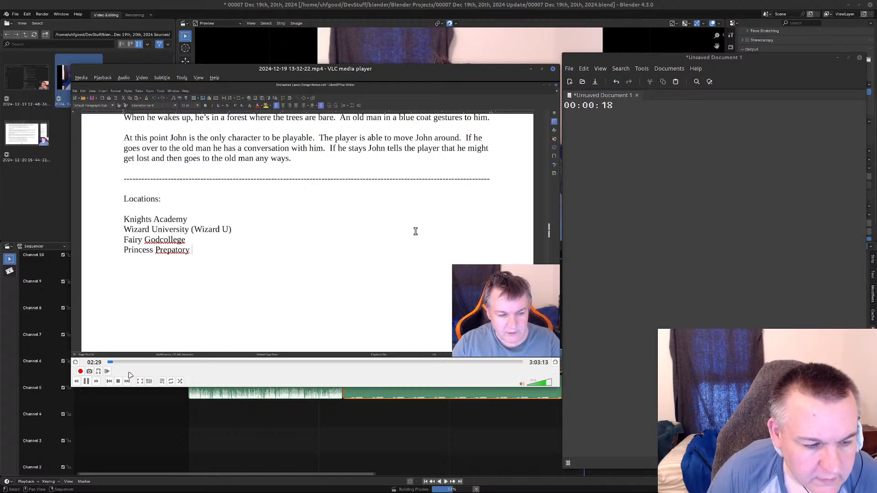
pyautogui.press('space')
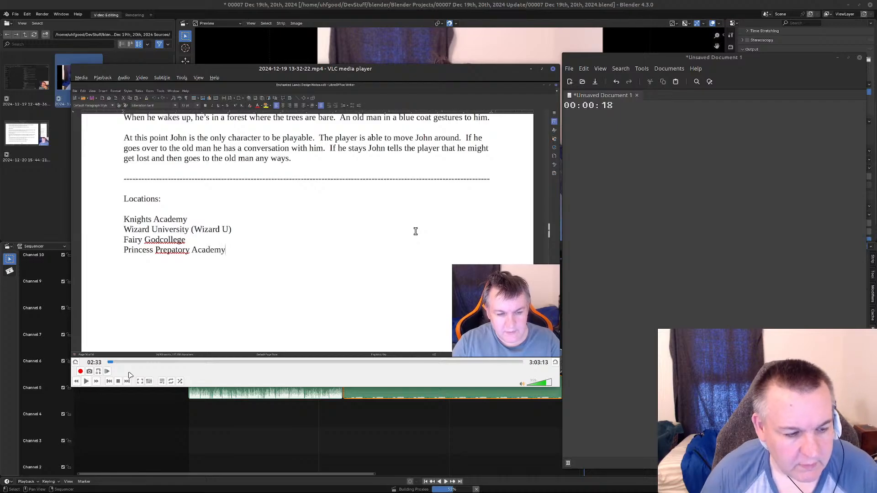
# In the unsaved text document, label the 00:00:18 timestamp with "- start locations list".
pyautogui.click(629, 108)
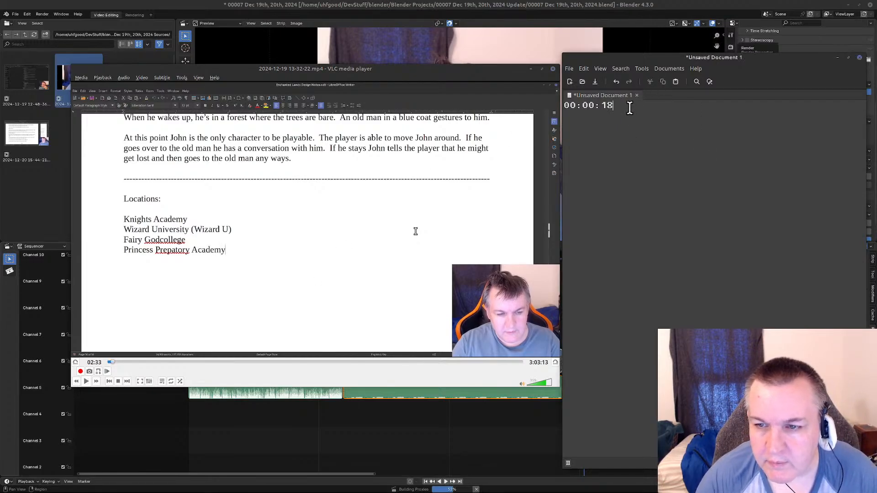
pyautogui.write('- start l')
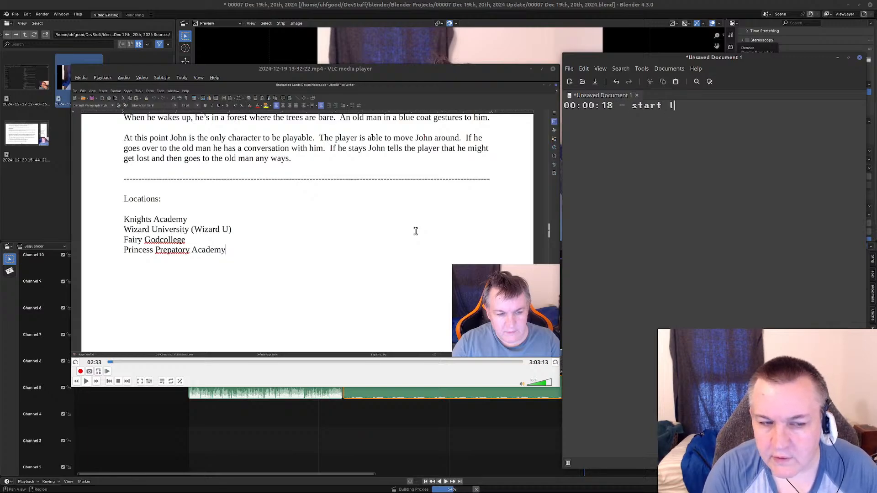
pyautogui.press('BackSpace')
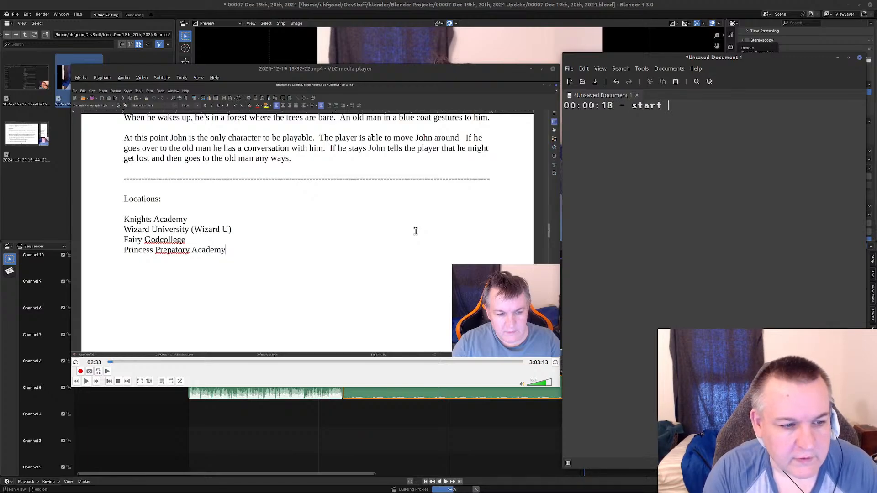
pyautogui.write('locations list')
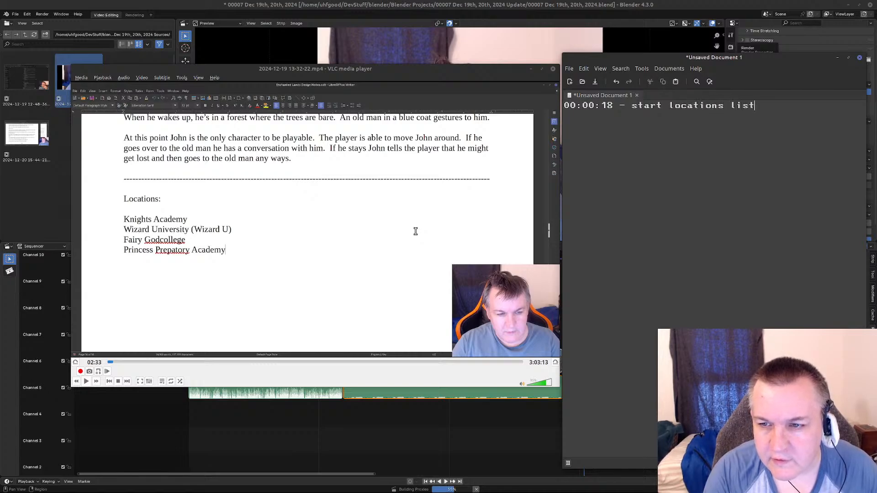
# Add a second line reading "00:02:33 - Princess Prep" to the text document.
pyautogui.press('Return')
pyautogui.write('00:')
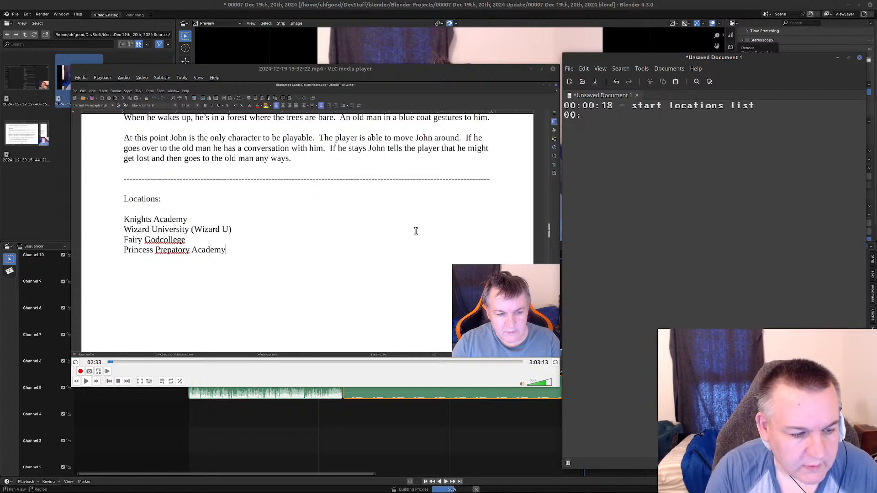
pyautogui.write('02:33 - ')
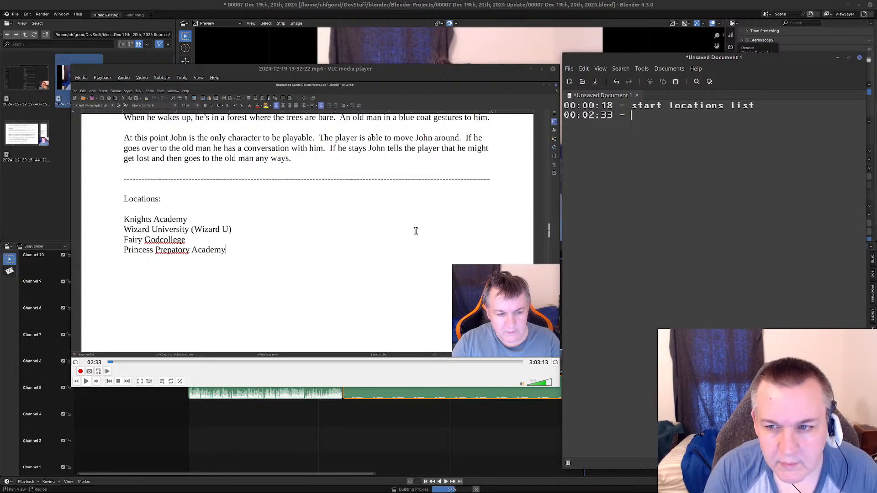
pyautogui.write('Princess Prep')
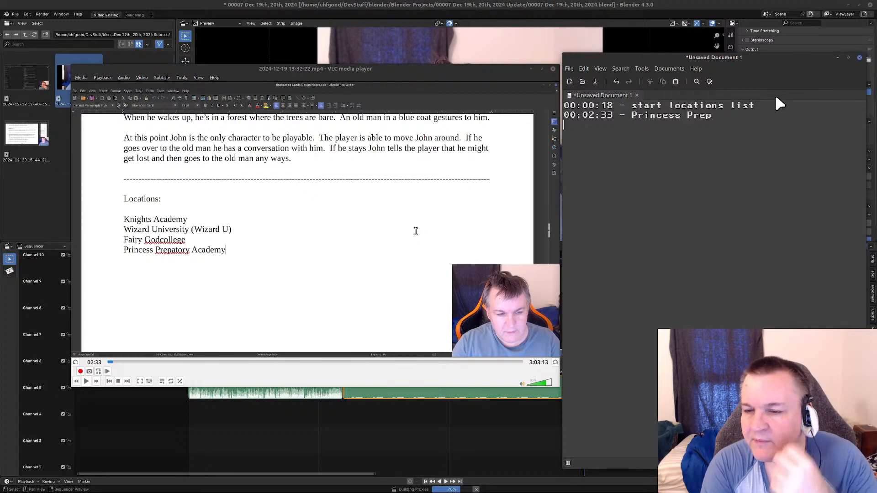
# Insert a blank line beneath the Princess Prep entry and place the cursor on the line after it.
pyautogui.press('Up')
pyautogui.press('Up')
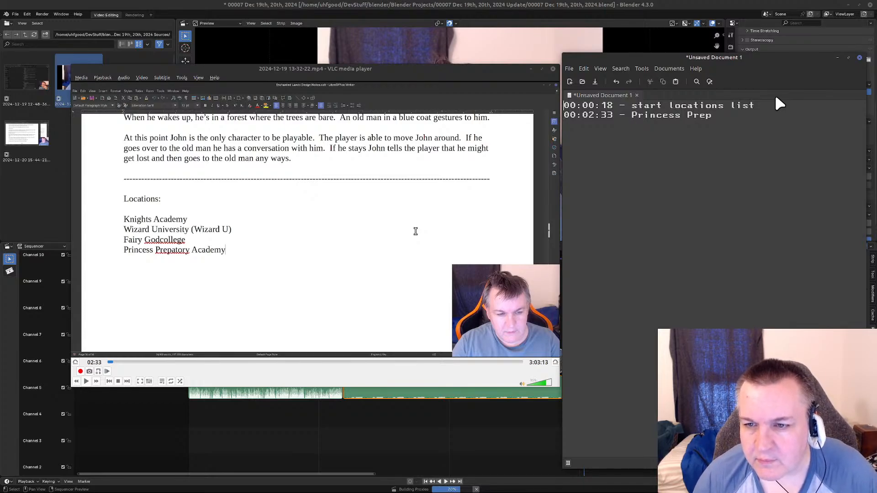
pyautogui.press('End')
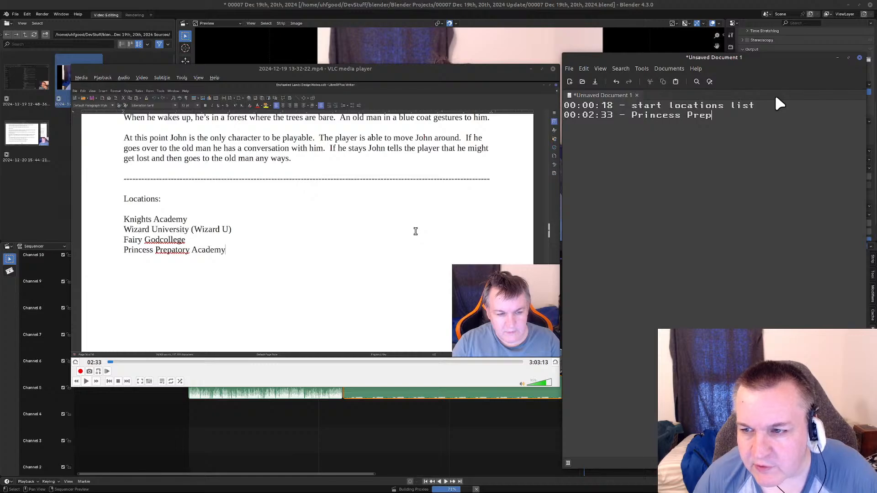
pyautogui.press('Return')
pyautogui.press('Return')
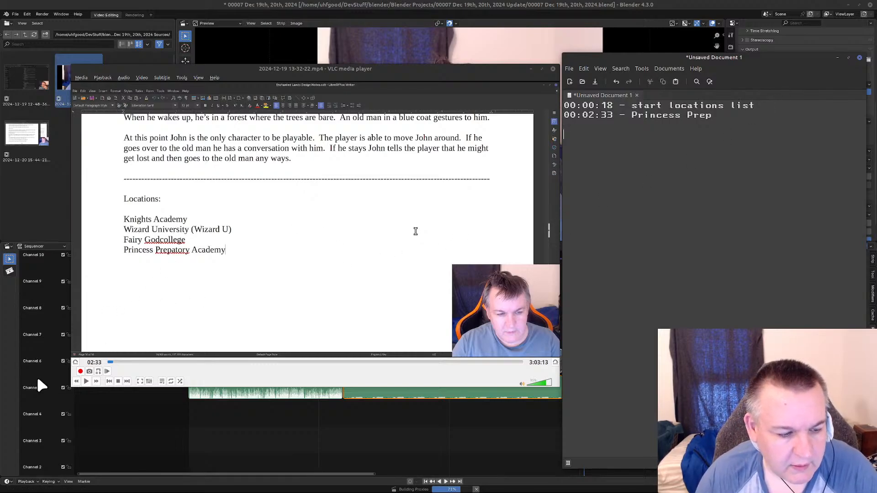
# Play the recording in VLC past the prep school web search, stepping through frames around 03:09, and pause at 03:23.
pyautogui.click(86, 382)
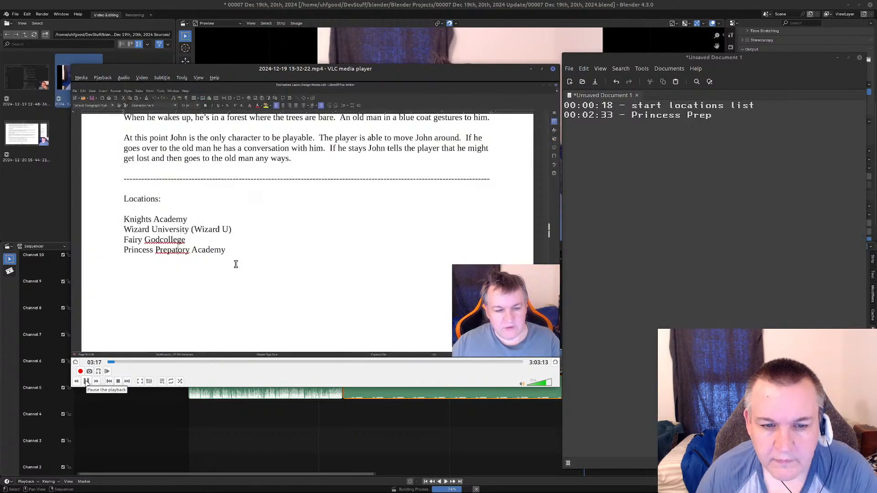
pyautogui.click(87, 382)
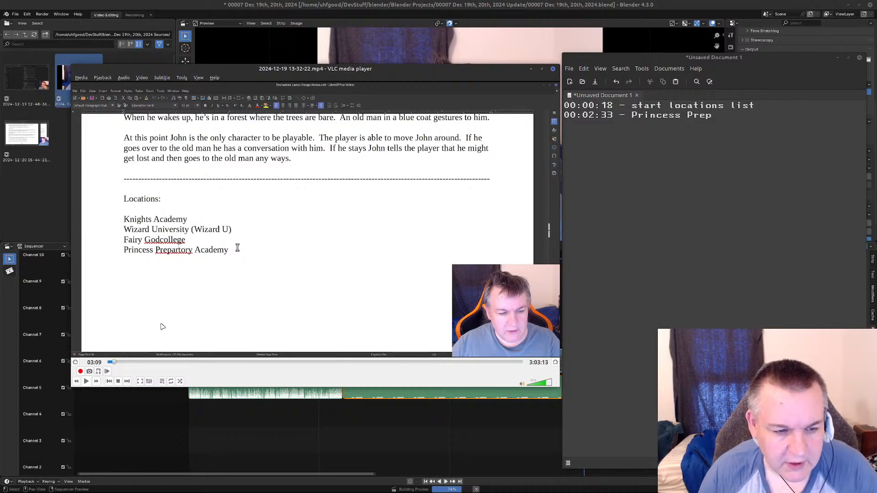
pyautogui.click(76, 380)
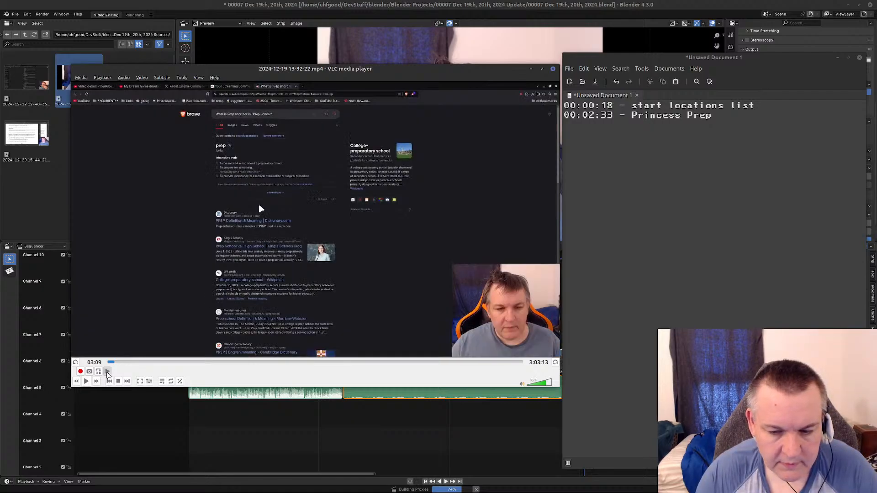
pyautogui.click(107, 372)
pyautogui.click(107, 372)
pyautogui.click(107, 373)
pyautogui.click(107, 372)
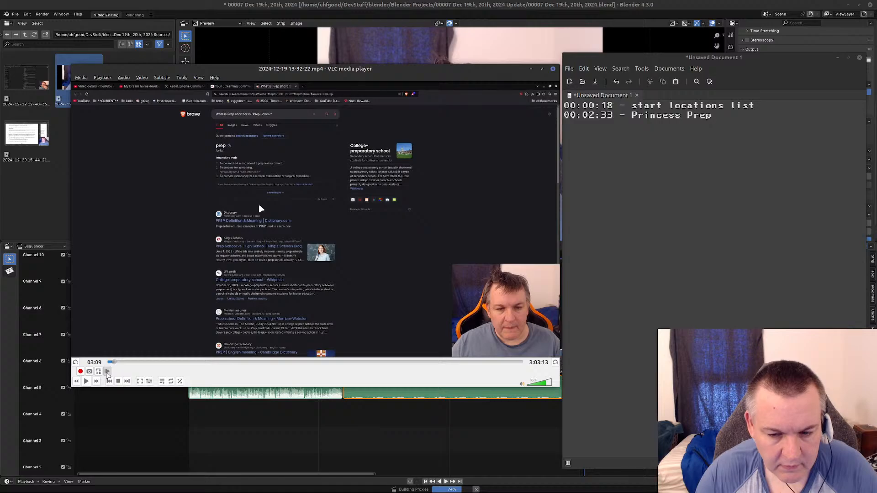
pyautogui.click(86, 383)
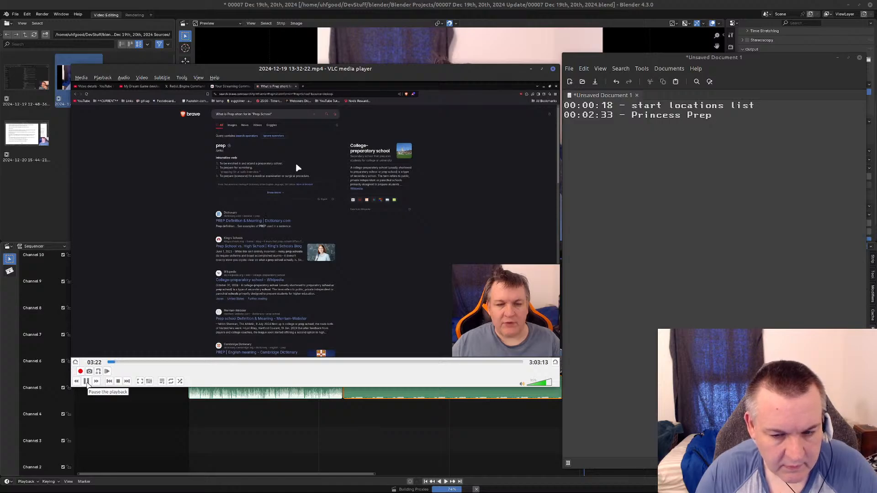
pyautogui.click(86, 383)
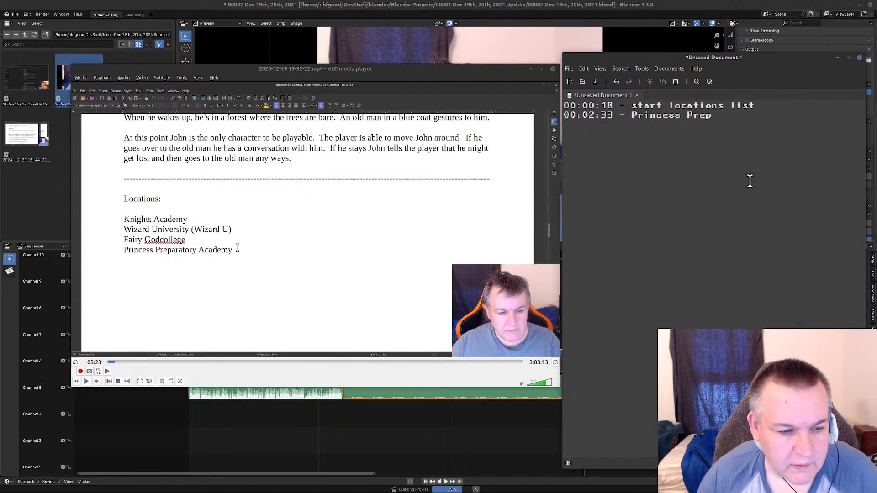
# Jump back to the prep school web search, replay it and pause at 03:17 on the return to the locations list.
pyautogui.click(112, 362)
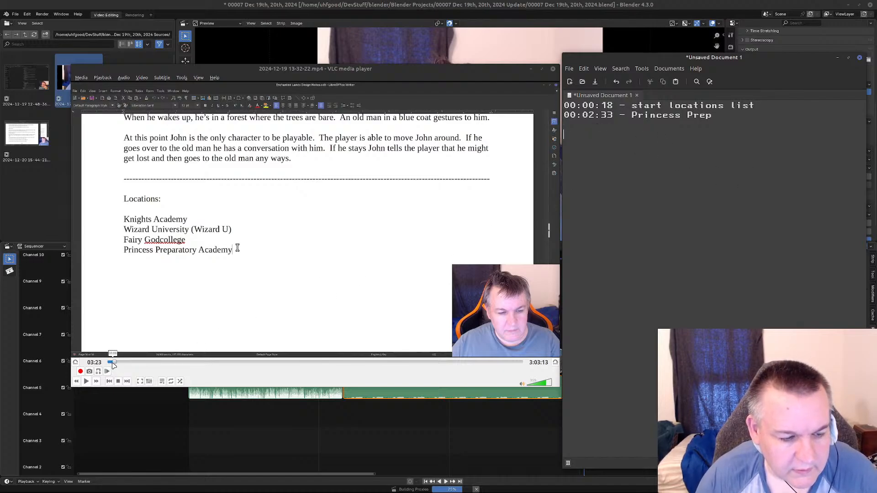
pyautogui.click(86, 381)
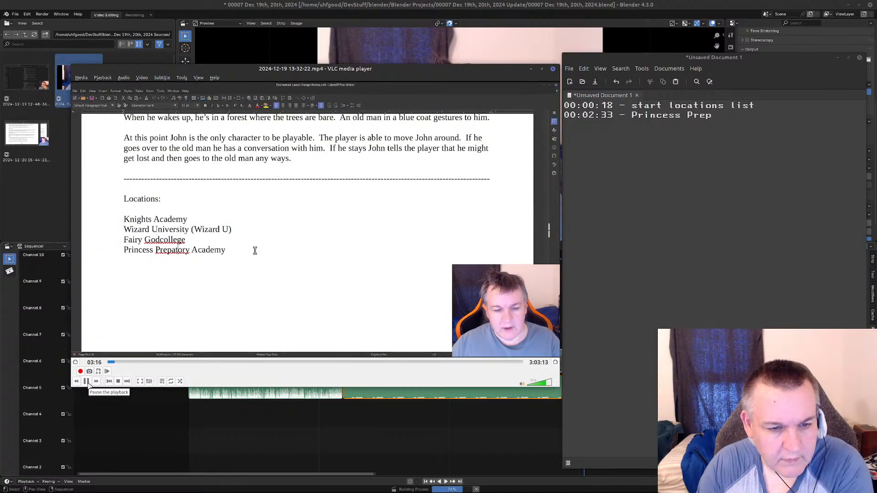
pyautogui.click(88, 383)
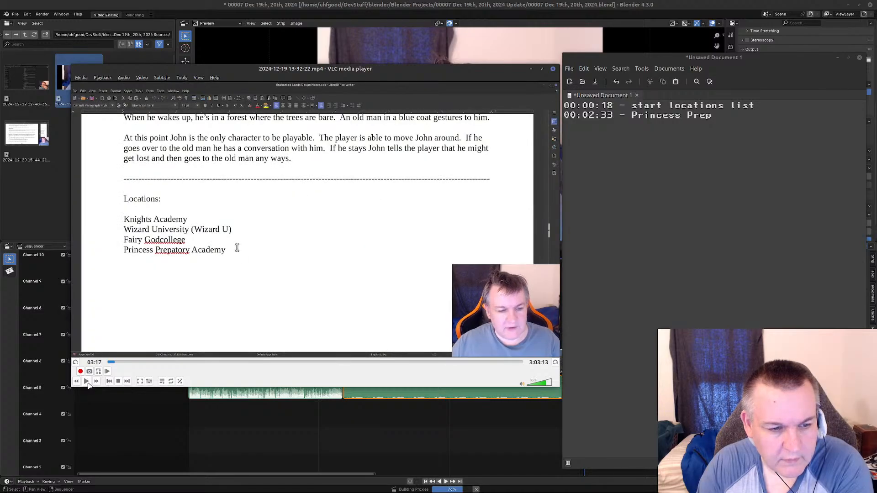
# Add the entry "00:03:17 - correct spelling of preparatory" below the blank line in the text document.
pyautogui.click(732, 117)
pyautogui.press('Return')
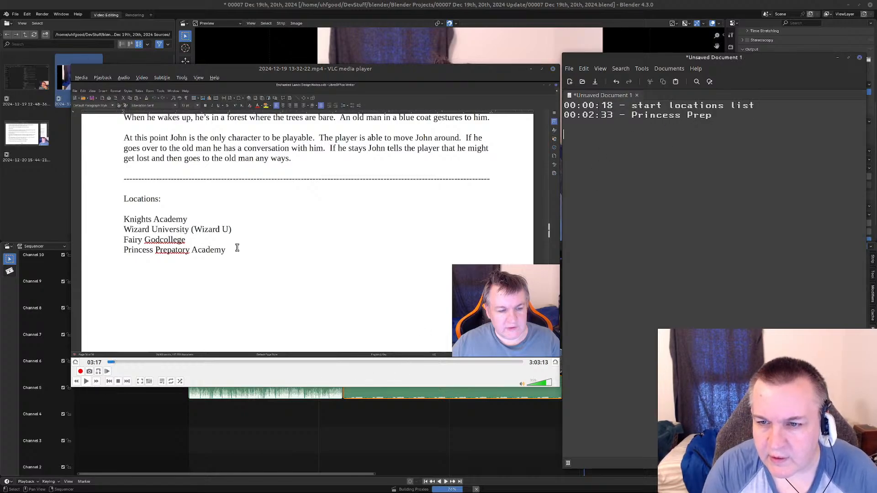
pyautogui.write('0')
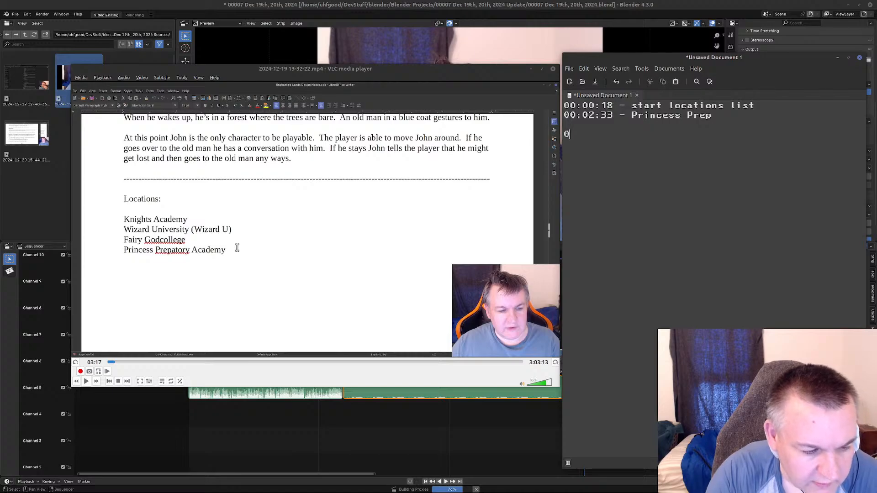
pyautogui.write('0:03')
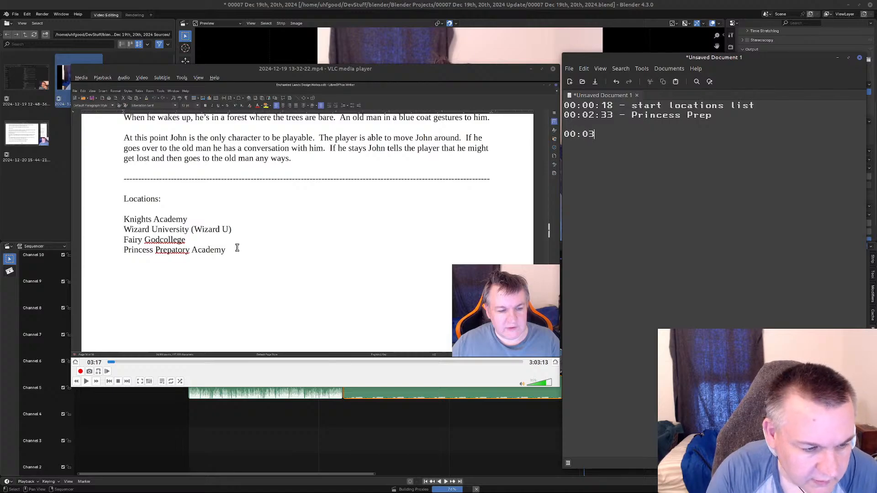
pyautogui.write(':17')
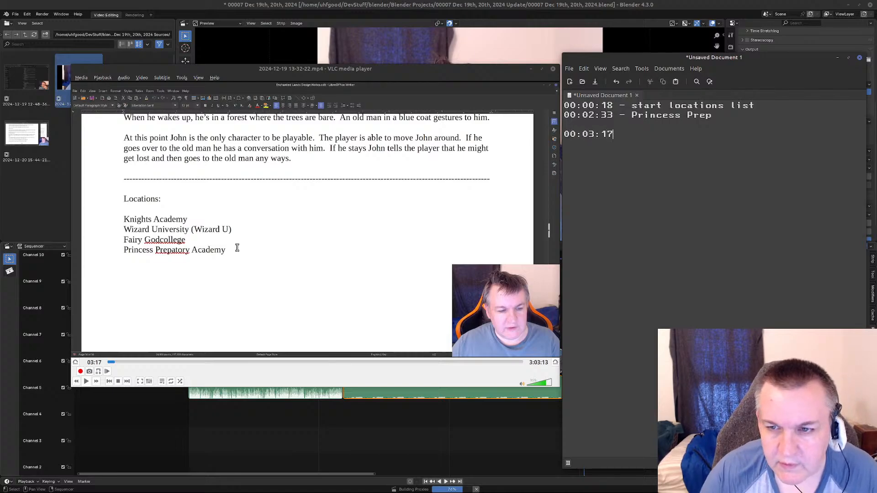
pyautogui.write(' -')
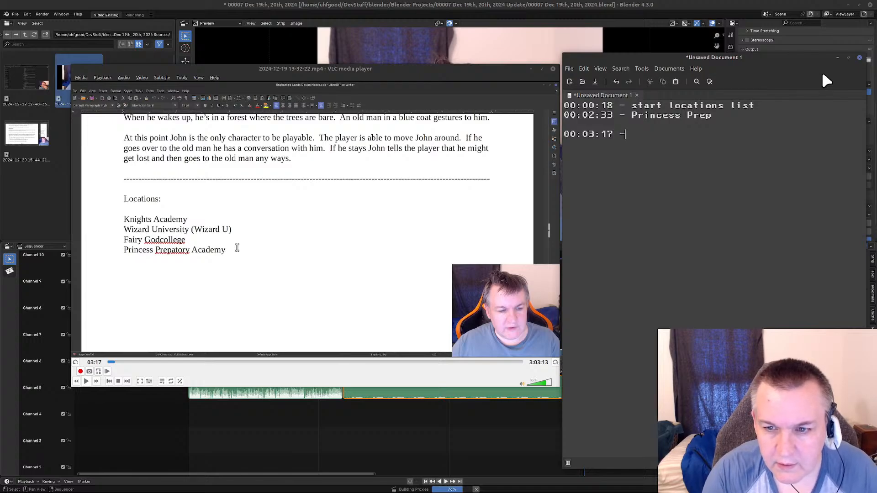
pyautogui.write(' corre')
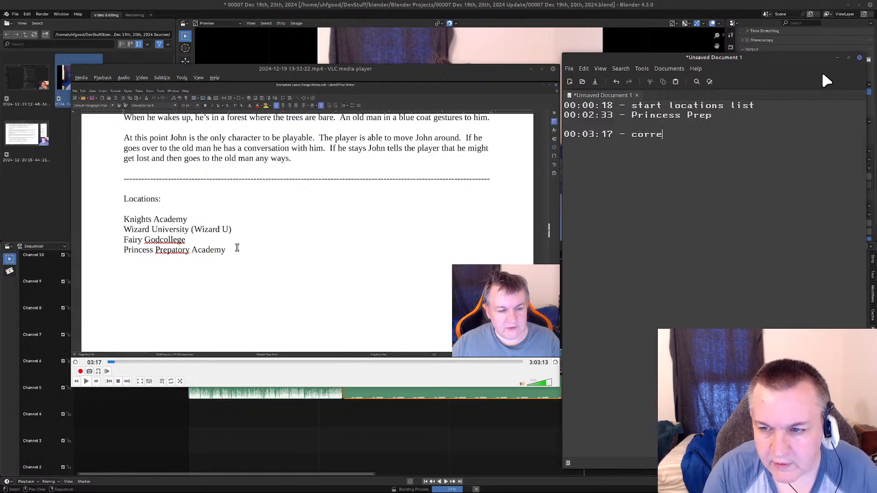
pyautogui.write('ct spelling o')
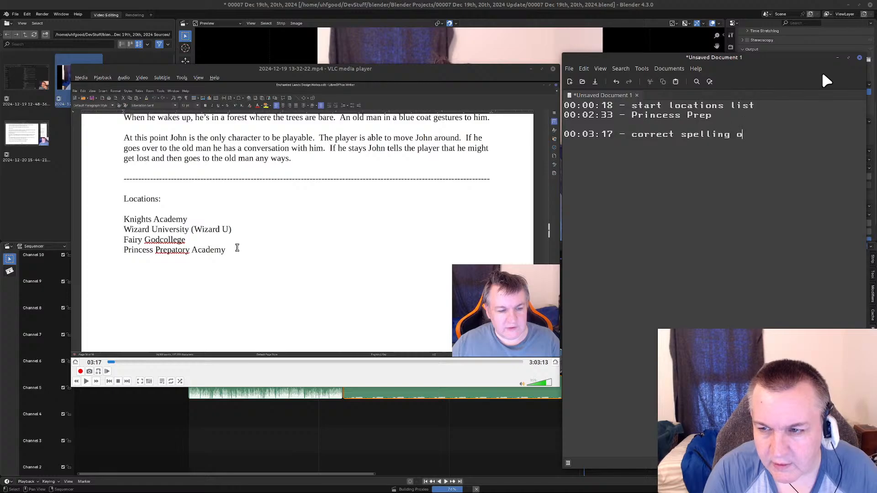
pyautogui.write('f preparatory')
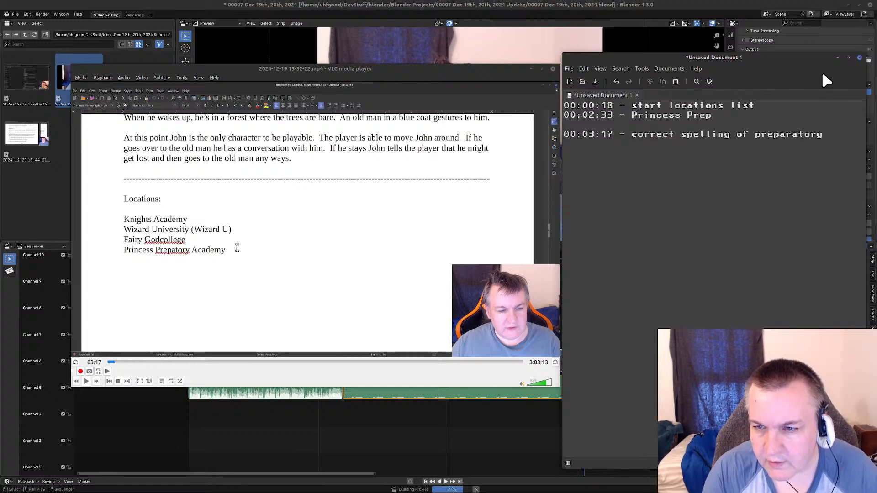
# Resume the recording in VLC, skip ahead through the phrontistery web search and pause at 05:14.
pyautogui.click(86, 382)
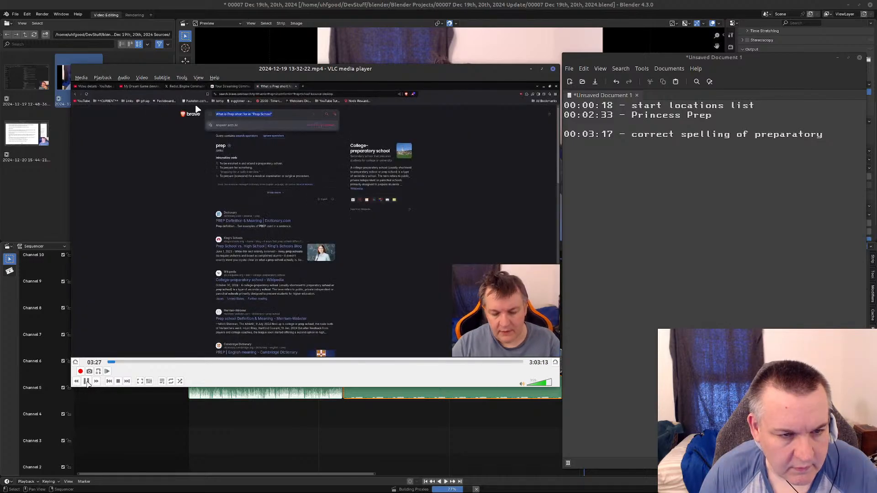
pyautogui.hotkey('alt', 'Right')
pyautogui.hotkey('alt', 'Right')
pyautogui.hotkey('alt', 'Right')
pyautogui.hotkey('alt', 'Right')
pyautogui.hotkey('alt', 'Right')
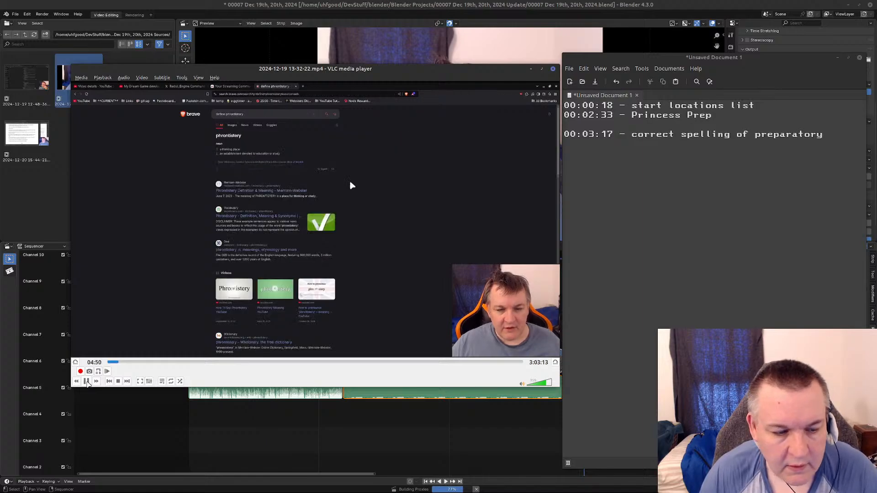
pyautogui.hotkey('alt', 'Right')
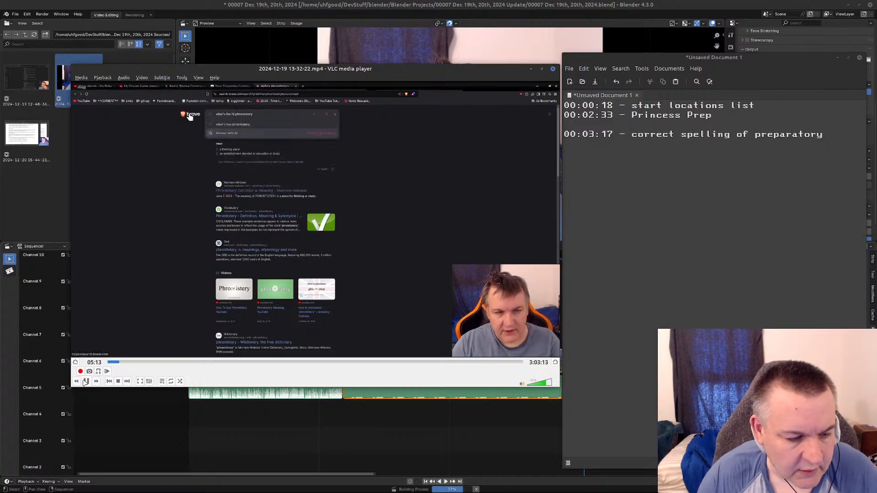
pyautogui.click(87, 381)
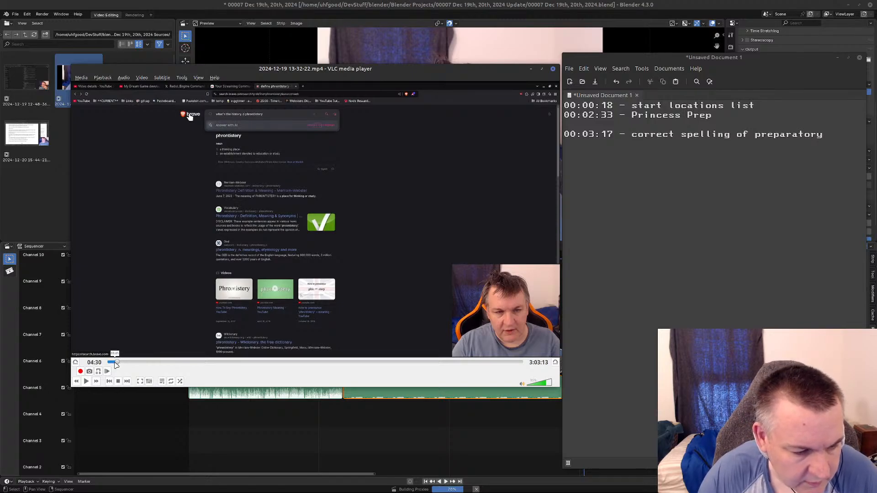
# Jump back to the Preparatory spelling correction in the locations list, replay it in short bursts and pause at 03:23.
pyautogui.click(114, 363)
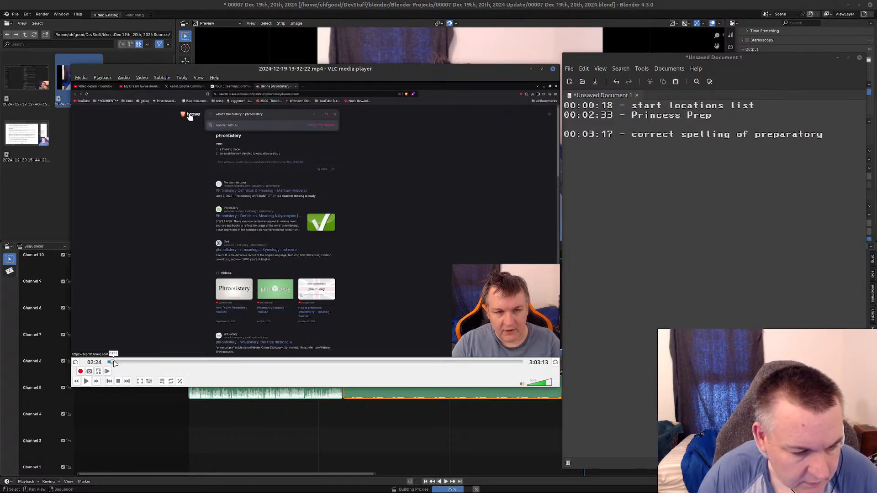
pyautogui.click(115, 363)
pyautogui.click(87, 382)
pyautogui.click(87, 381)
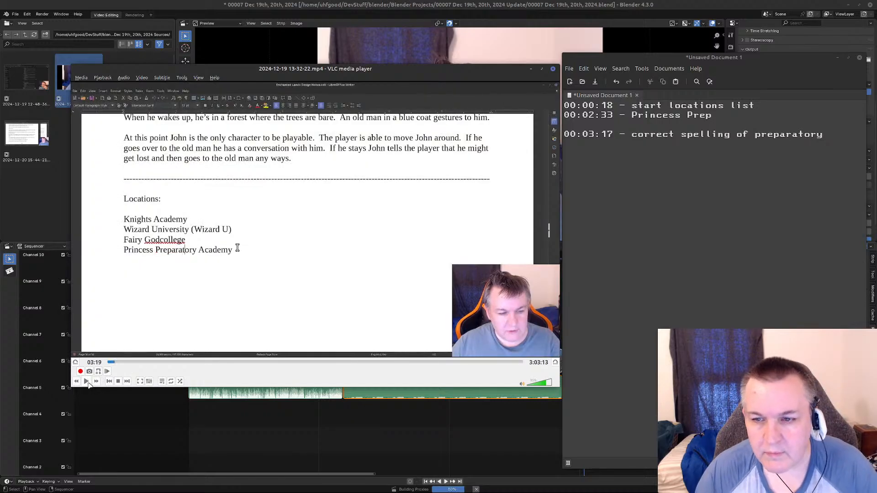
pyautogui.click(86, 381)
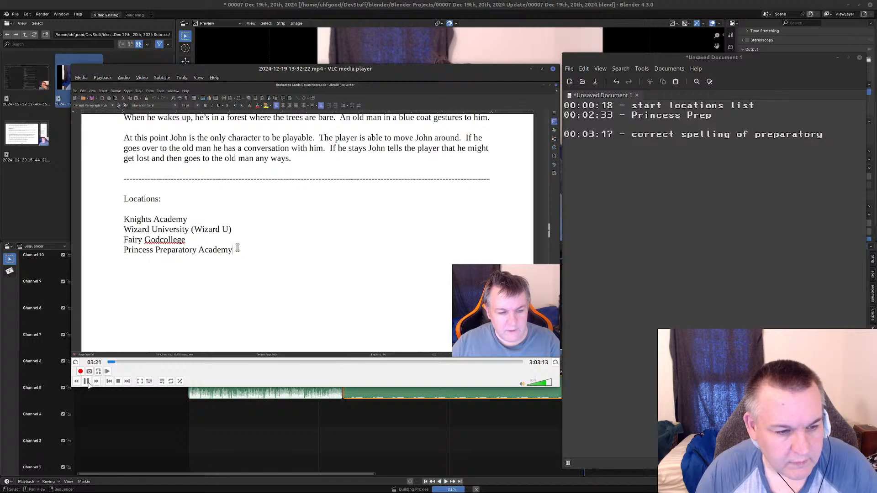
pyautogui.click(87, 382)
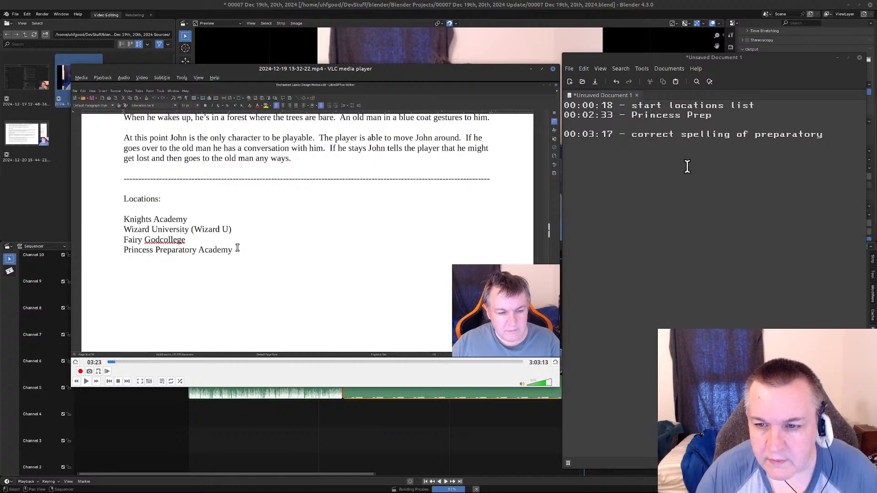
# Add the entry "00:03:23 - got done spelling" below the preparatory spelling line in the text document.
pyautogui.click(646, 147)
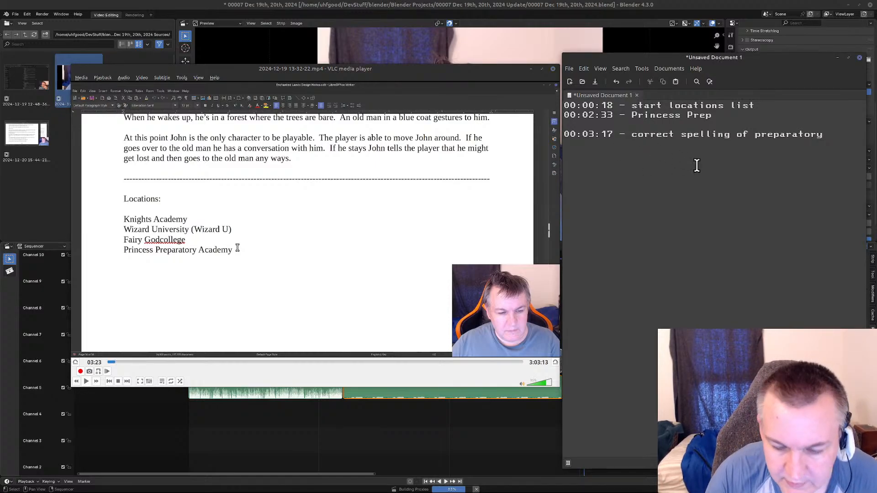
pyautogui.write('00:')
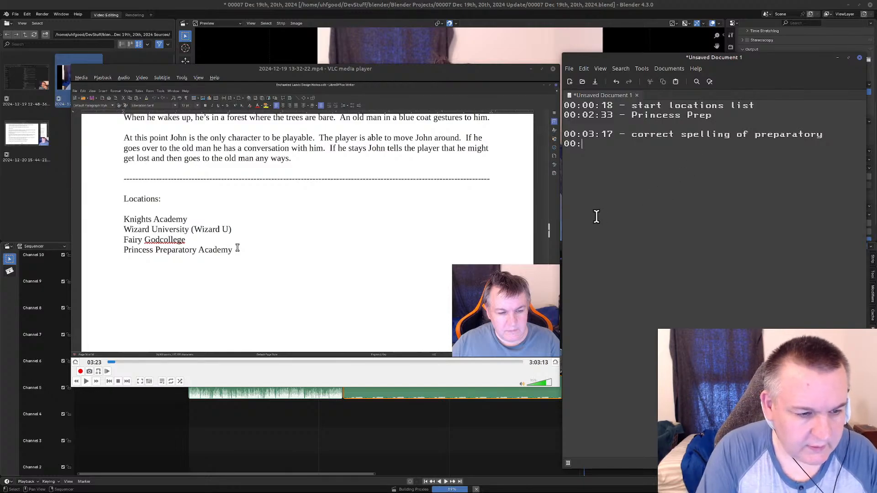
pyautogui.write('0')
pyautogui.write('3')
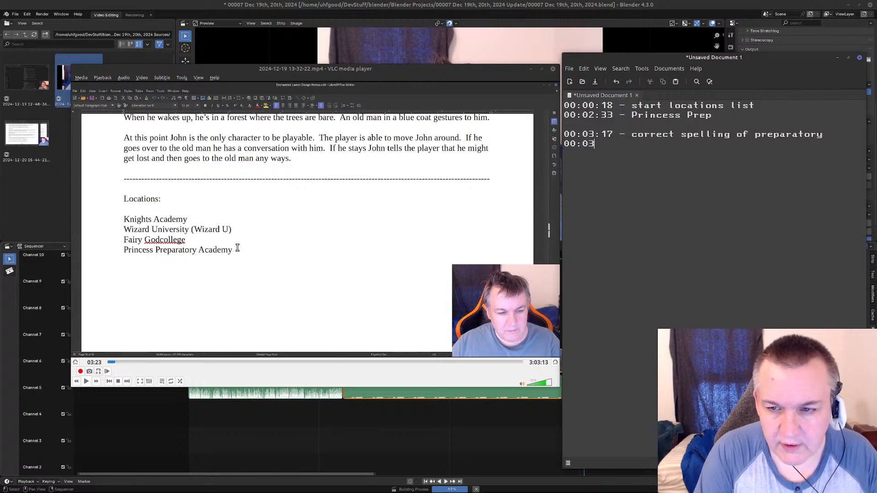
pyautogui.write(':23')
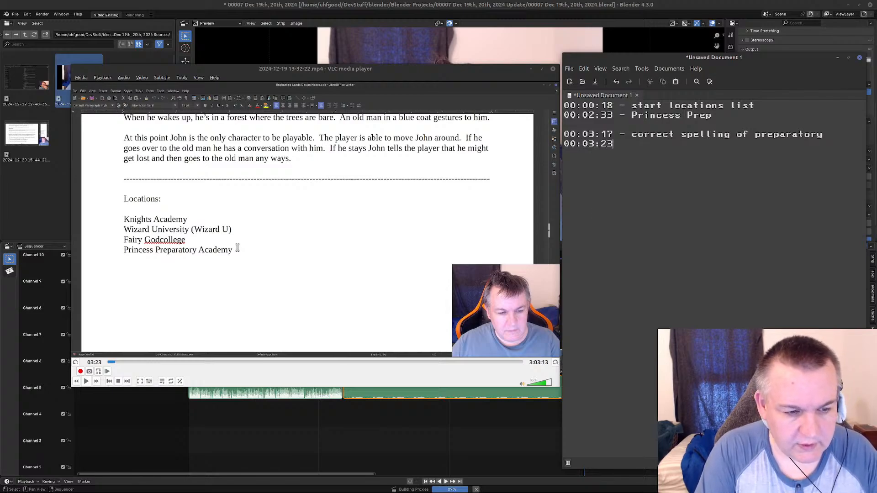
pyautogui.write(' - ')
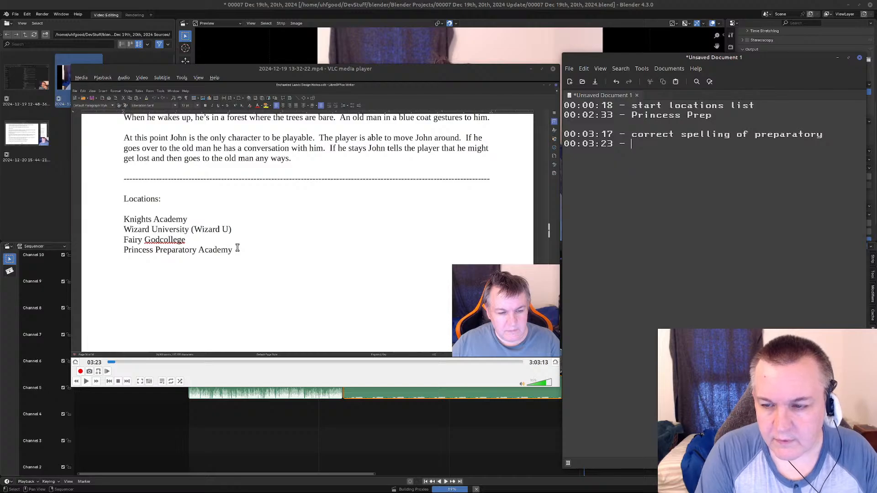
pyautogui.write('go')
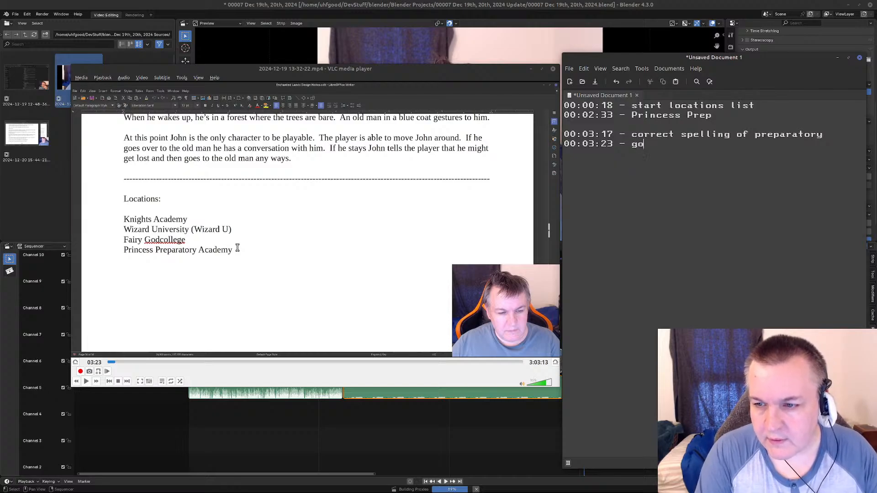
pyautogui.write('t done spelling')
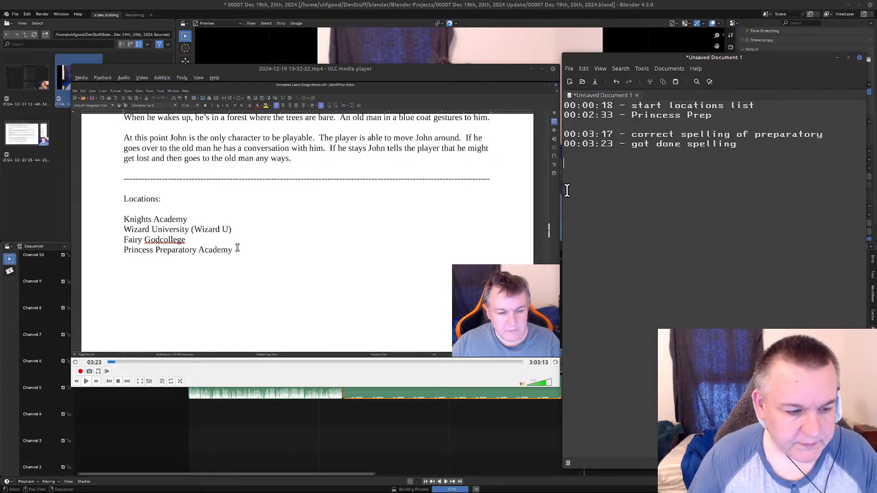
# Resume the recording in VLC from 03:23 and skip ahead through the school synonym web search to the locations list at about 06:26.
pyautogui.click(87, 383)
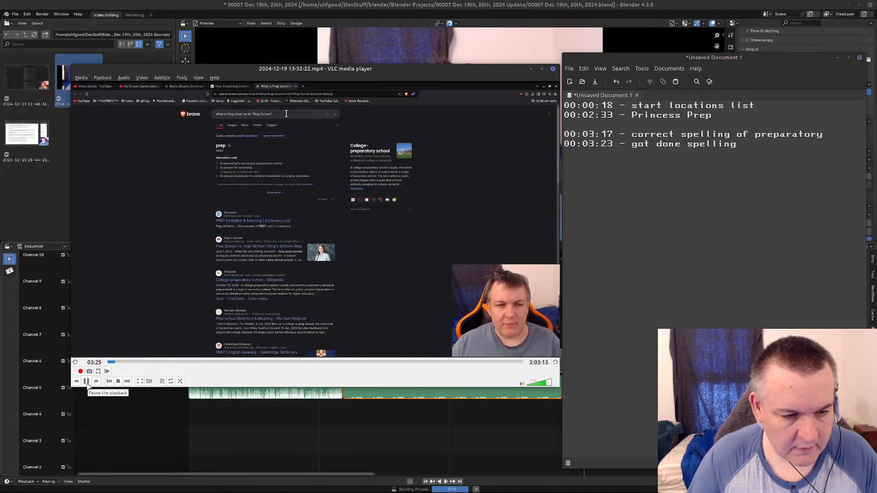
pyautogui.click(87, 383)
pyautogui.click(86, 381)
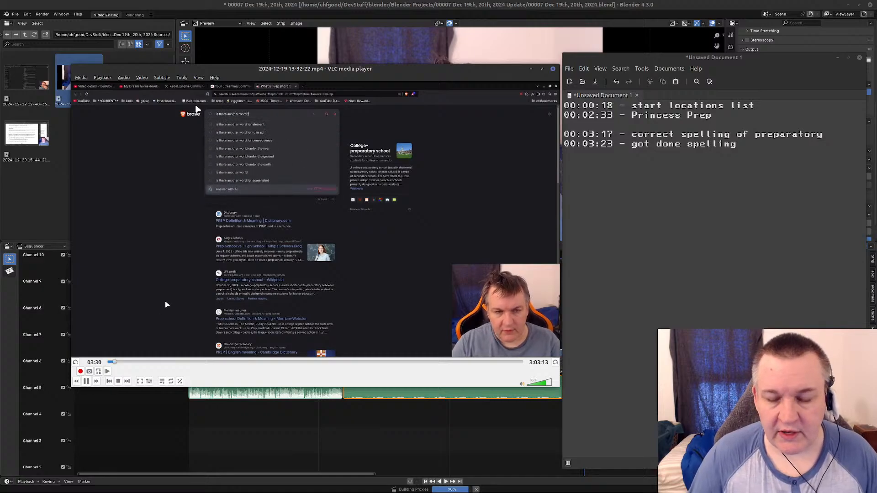
pyautogui.click(87, 382)
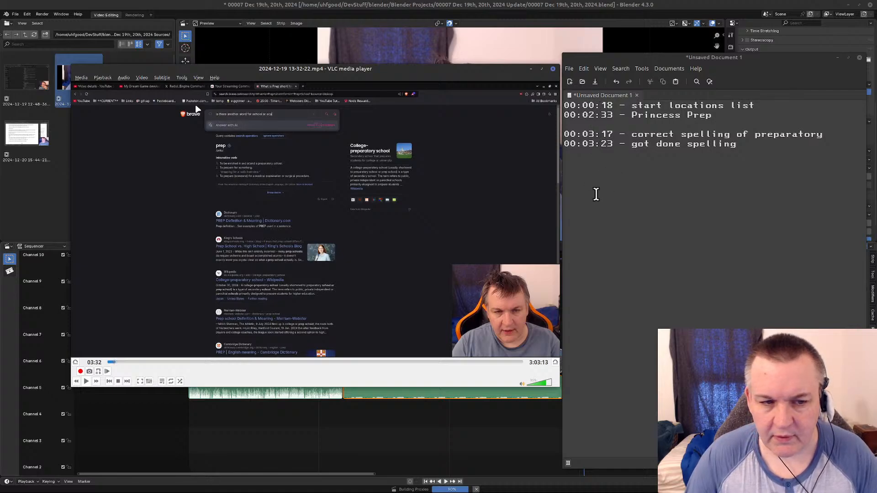
pyautogui.click(379, 302)
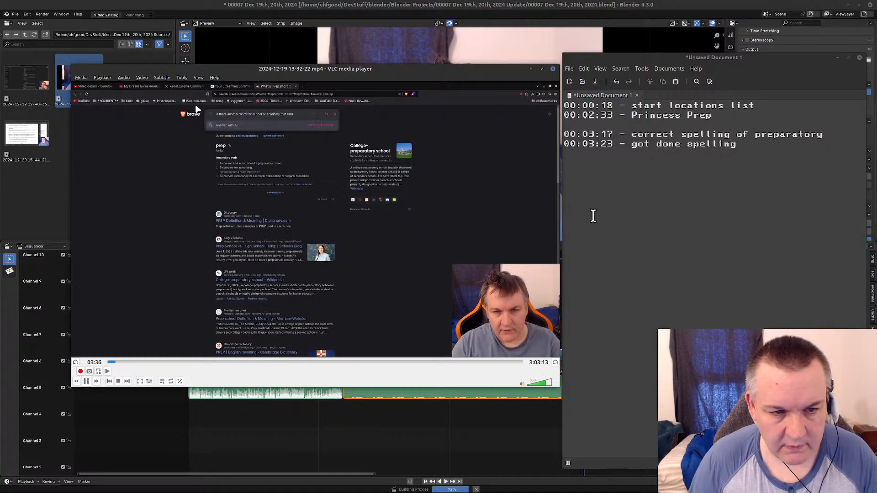
pyautogui.press('Right')
pyautogui.press('Right')
pyautogui.press('Right')
pyautogui.press('Right')
pyautogui.press('Right')
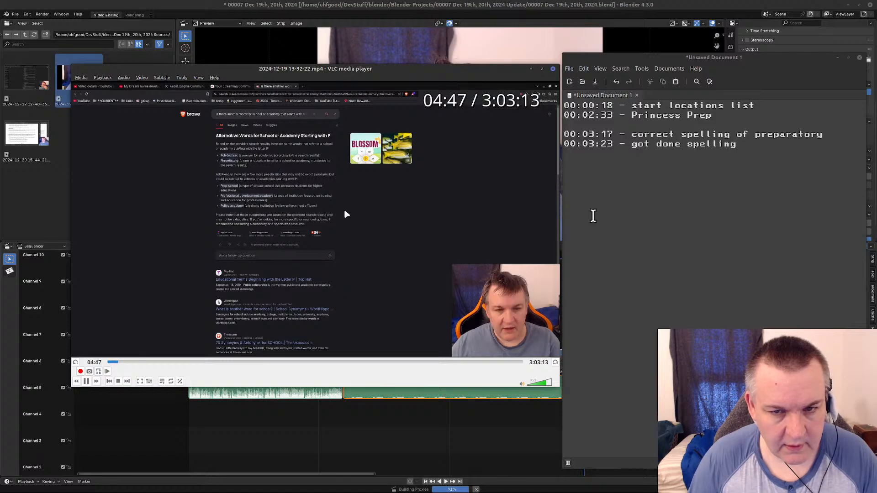
pyautogui.press('Right')
pyautogui.press('Right')
pyautogui.press('Right')
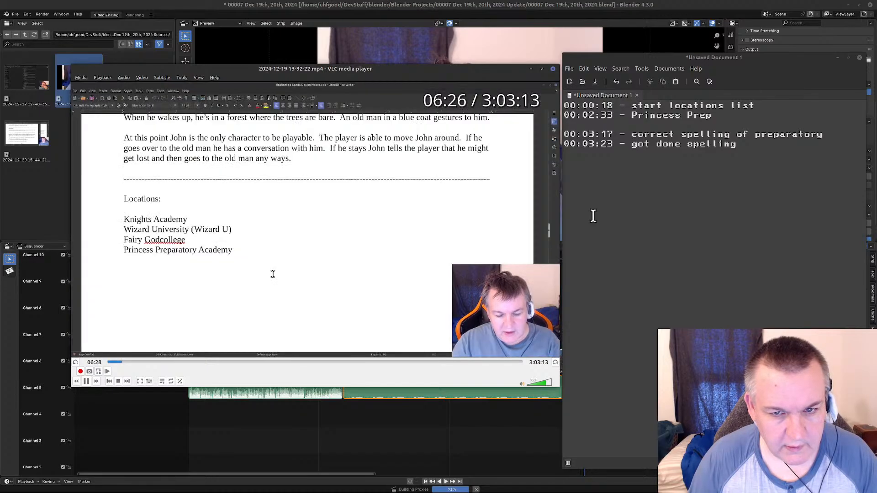
# Replay the Polytechnic wording change, skip ahead to the "(Princess Prep)" addition and pause just before it at 08:50.
pyautogui.press('Left')
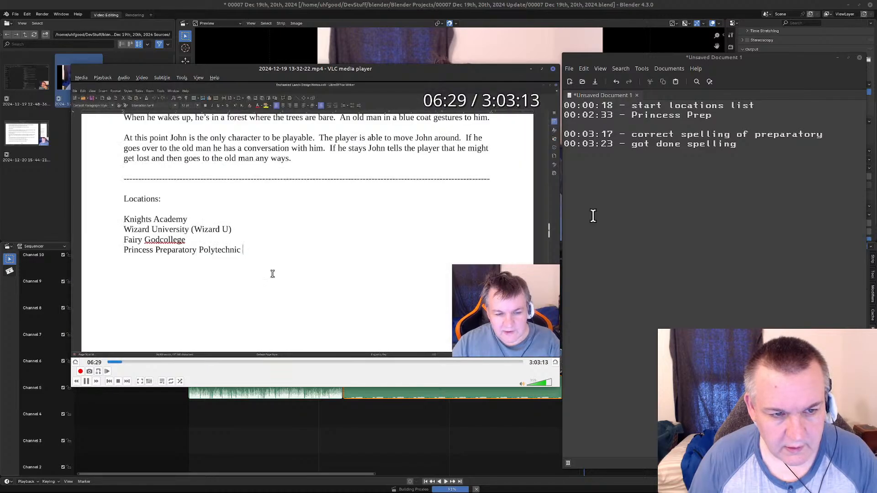
pyautogui.press('Left')
pyautogui.press('Left')
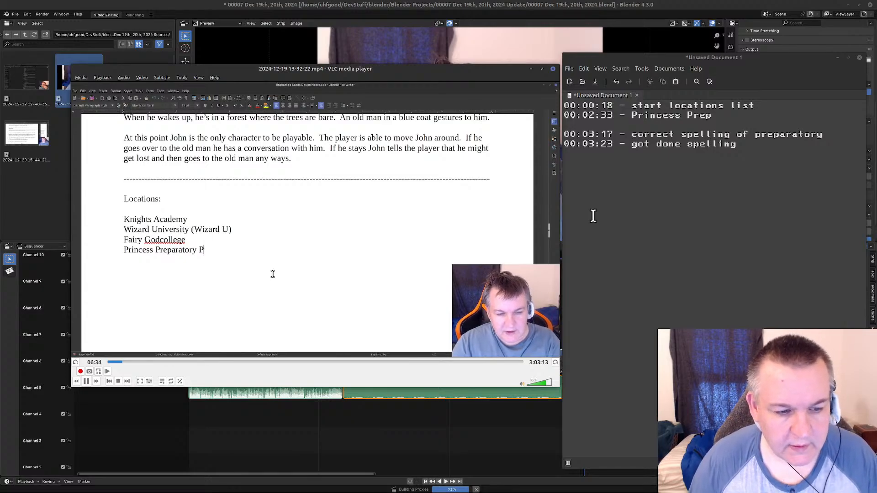
pyautogui.press('Right')
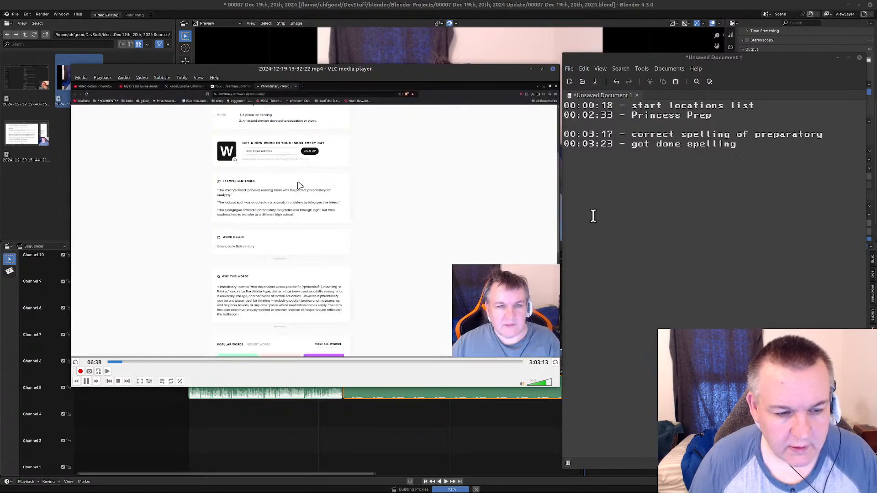
pyautogui.press('Right')
pyautogui.press('Right')
pyautogui.press('Right')
pyautogui.press('Right')
pyautogui.press('Right')
pyautogui.press('Right')
pyautogui.press('Right')
pyautogui.press('Right')
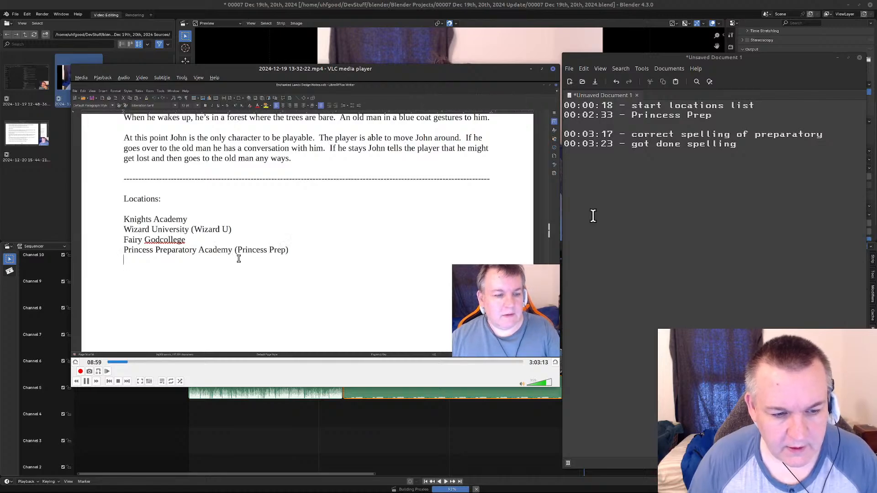
pyautogui.press('space')
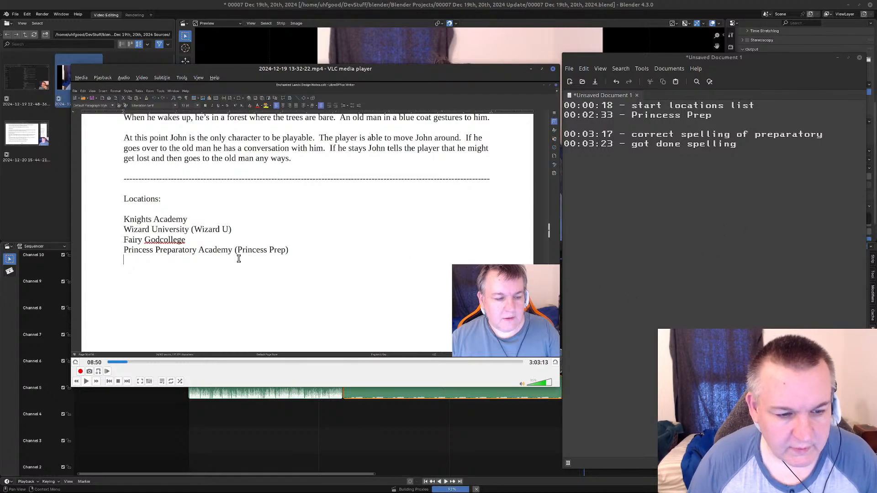
pyautogui.click(108, 371)
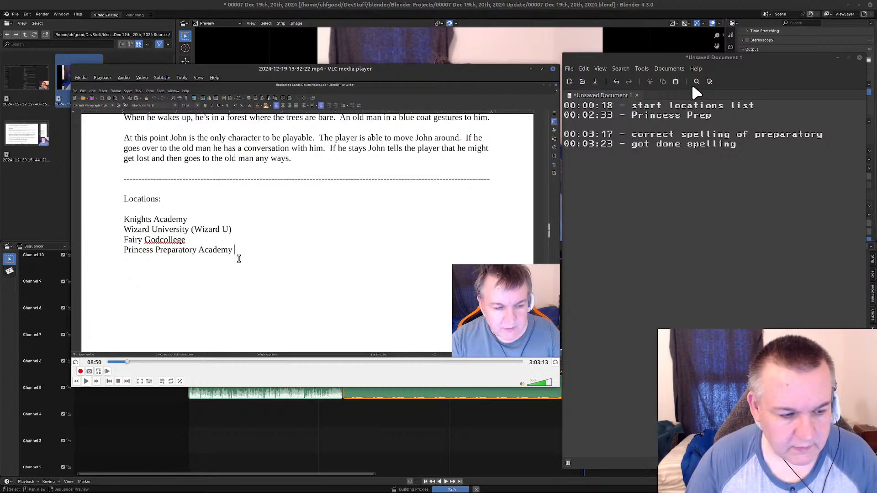
# Add the entry "00:08:50 - added (princess prep)" below a new blank line in the text document.
pyautogui.click(755, 147)
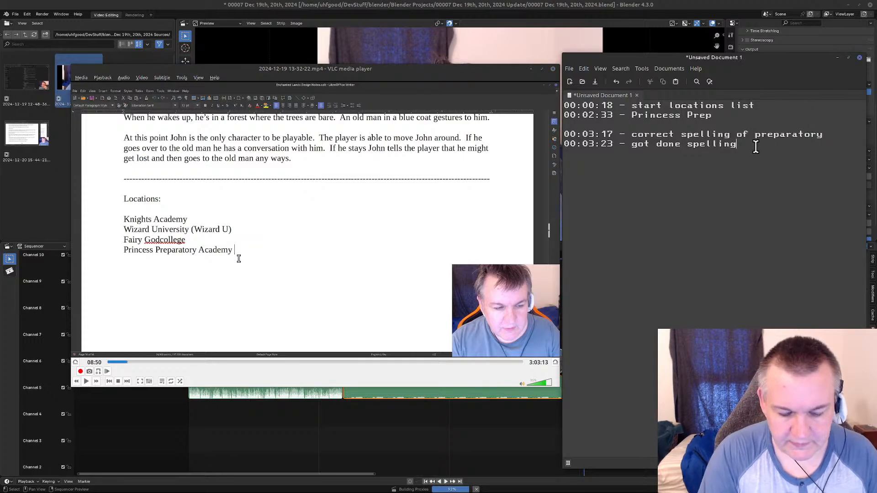
pyautogui.write('\\')
pyautogui.press('Return')
pyautogui.press('Return')
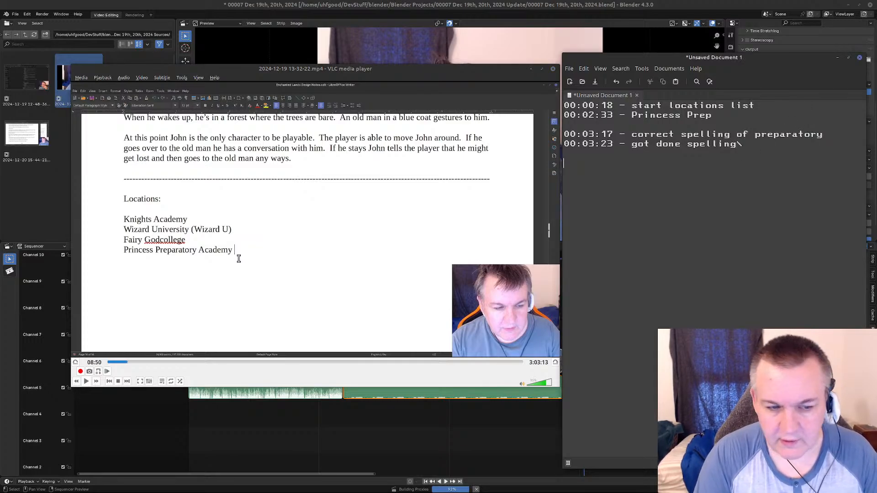
pyautogui.write('00:08:5')
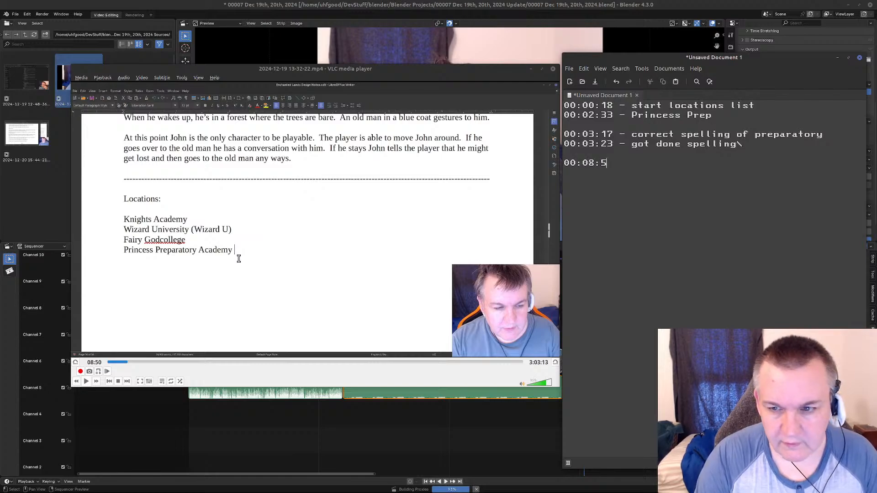
pyautogui.write('0 - ad')
pyautogui.write('ded')
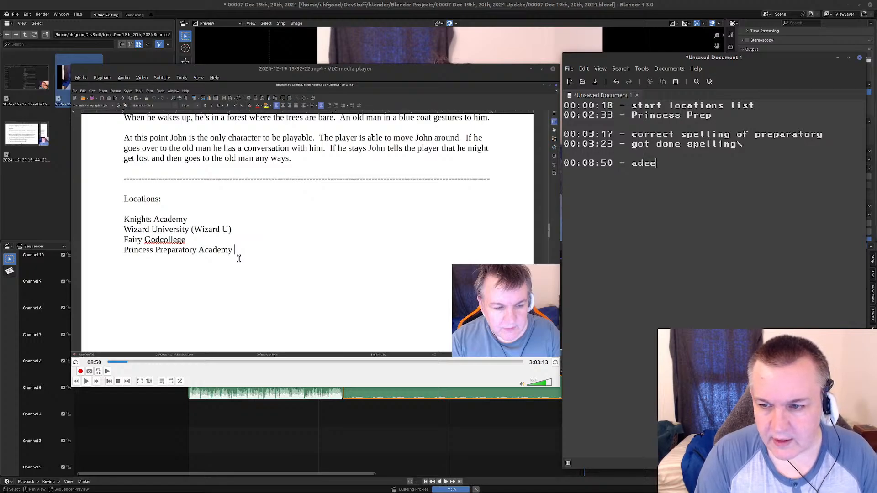
pyautogui.press('BackSpace')
pyautogui.write('ed (princess ')
pyautogui.write('prep) ')
pyautogui.write('00:')
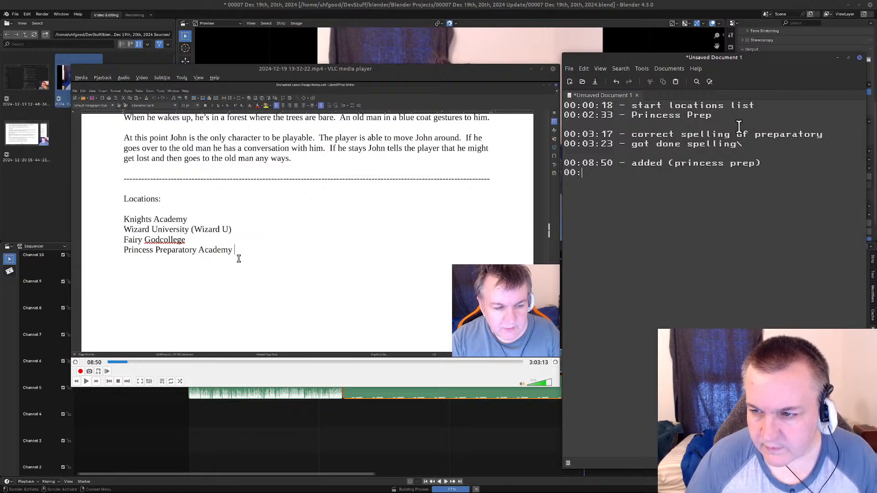
# Begin the next timestamp line with "00:" and remove the stray backslash after "got done spelling".
pyautogui.press('BackSpace')
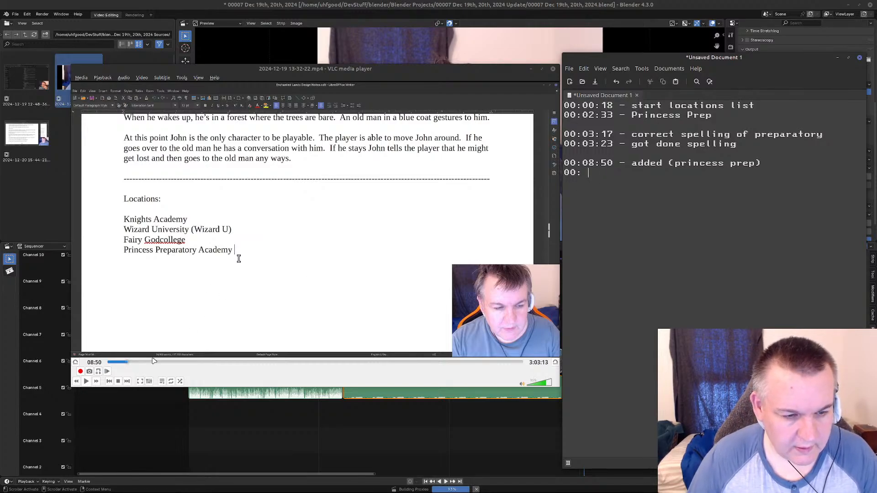
pyautogui.press('BackSpace')
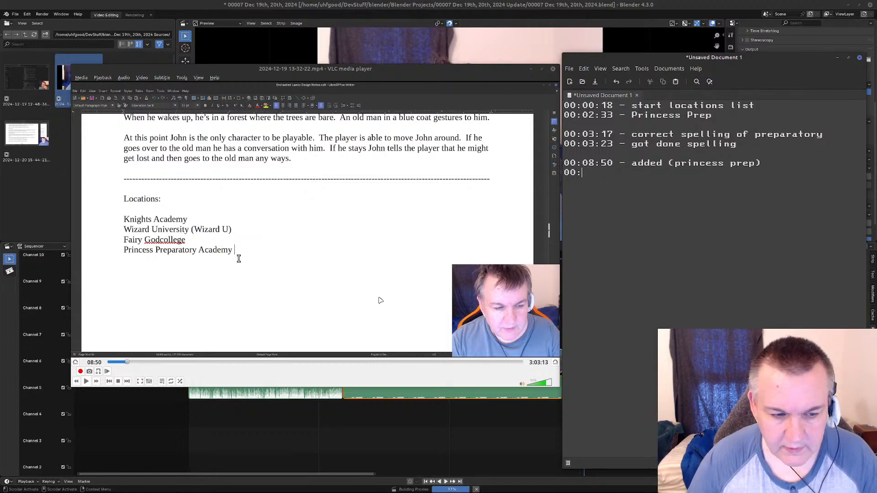
# Replay the recording from 08:38 through the "(Princess Prep)" addition in short bursts and pause at 08:56.
pyautogui.click(87, 382)
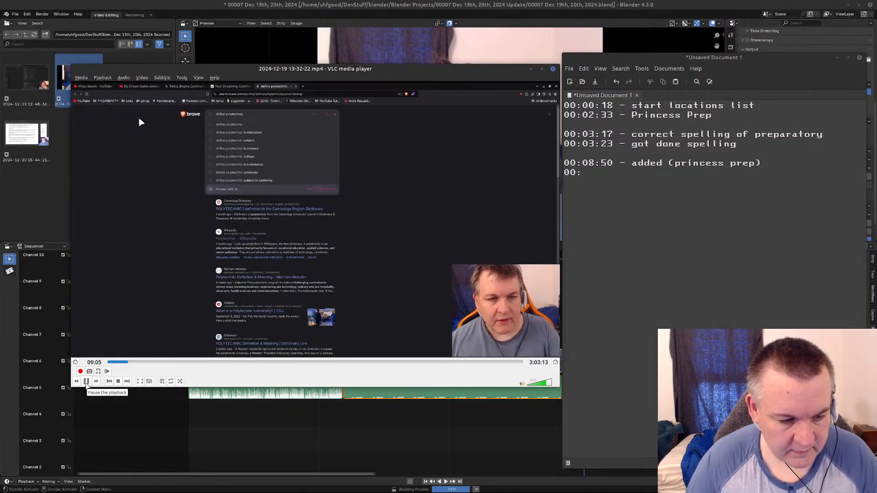
pyautogui.click(86, 382)
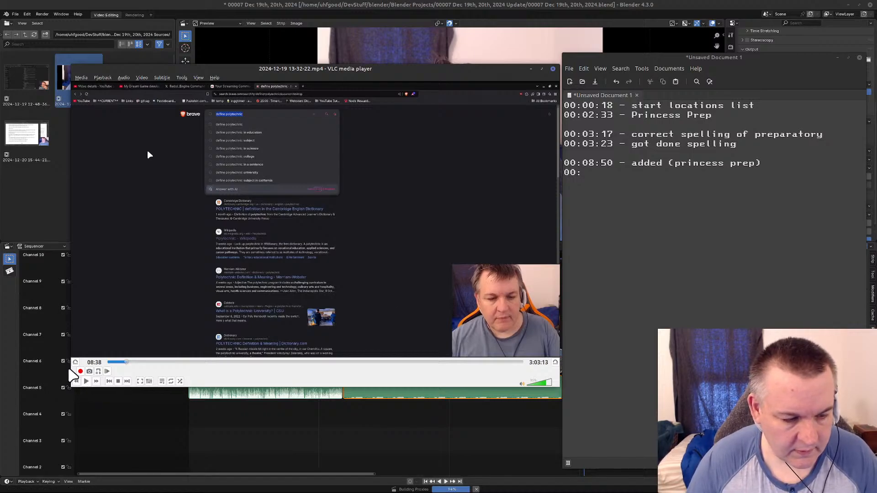
pyautogui.click(107, 371)
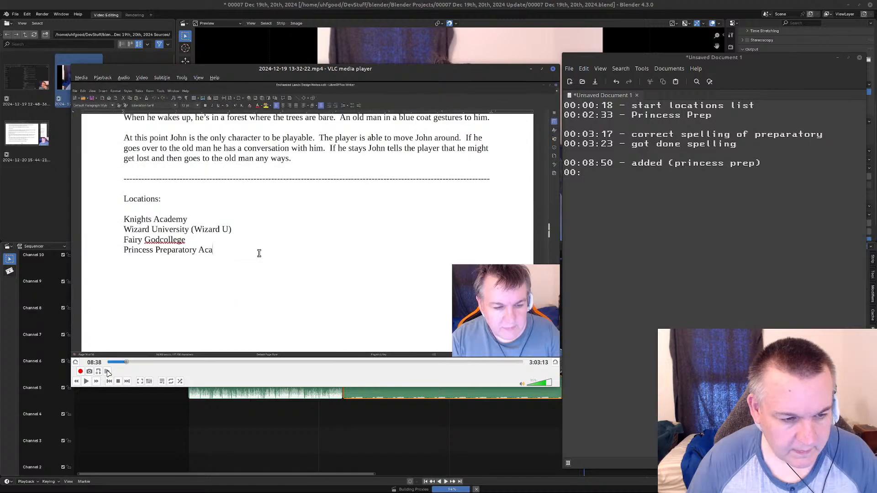
pyautogui.click(86, 382)
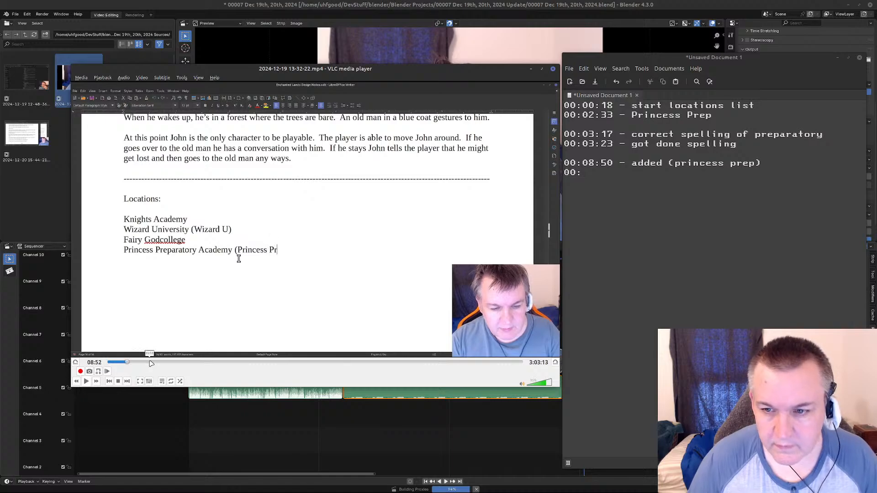
pyautogui.click(87, 383)
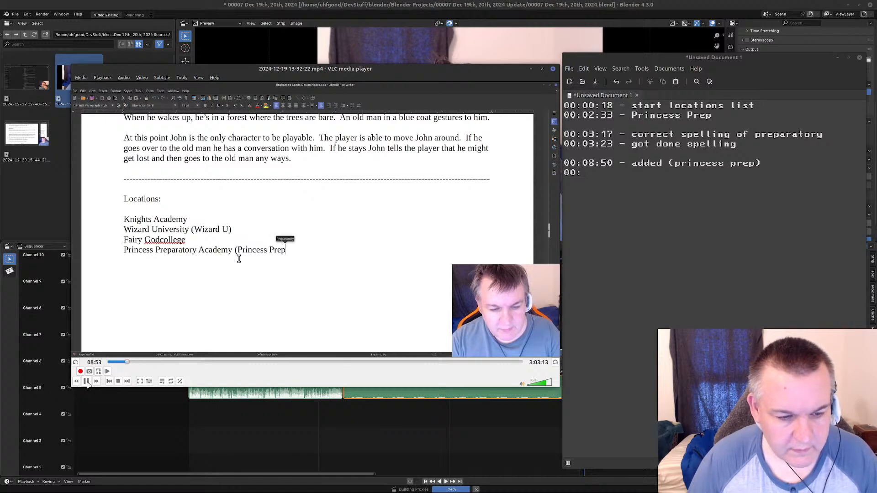
pyautogui.click(87, 383)
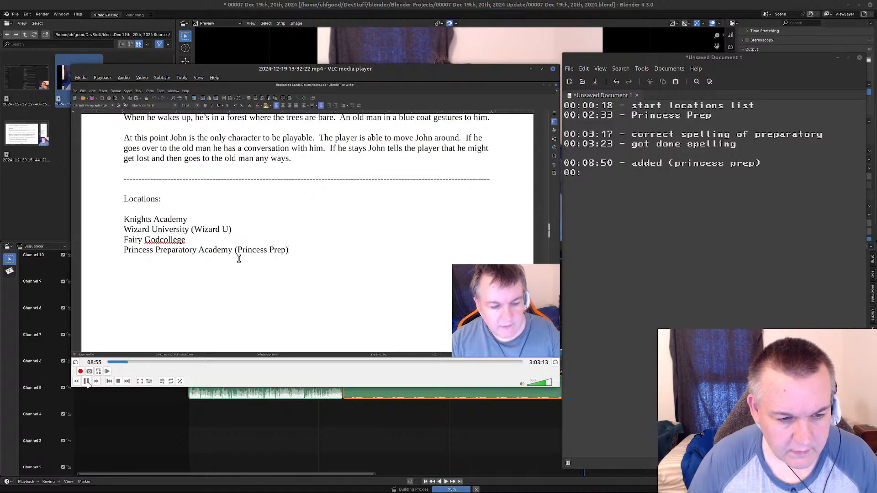
pyautogui.click(87, 383)
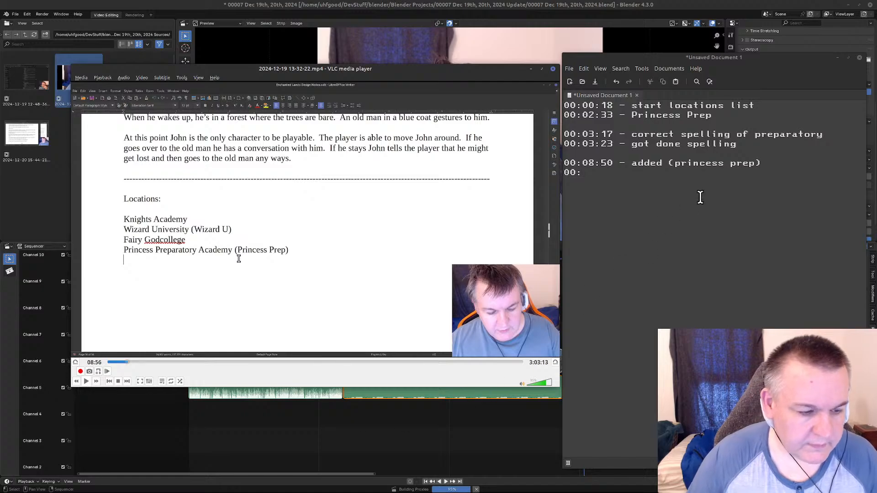
# Complete the last timestamp line as "00:08:56 - done adding" and leave a blank line below it.
pyautogui.click(596, 178)
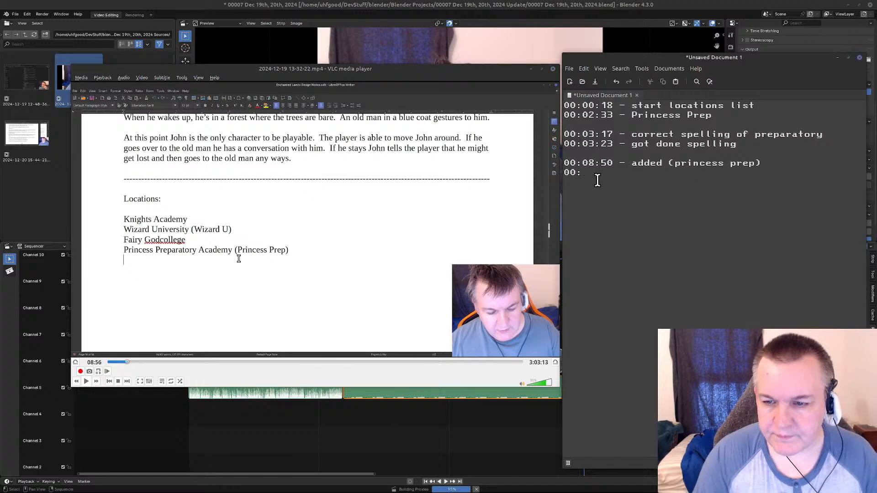
pyautogui.write('08:5')
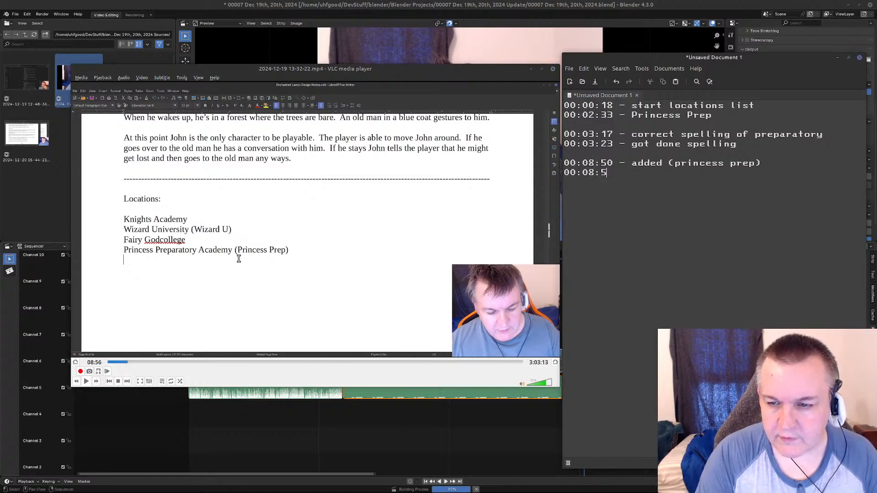
pyautogui.write('6 - done adding')
pyautogui.press('Return')
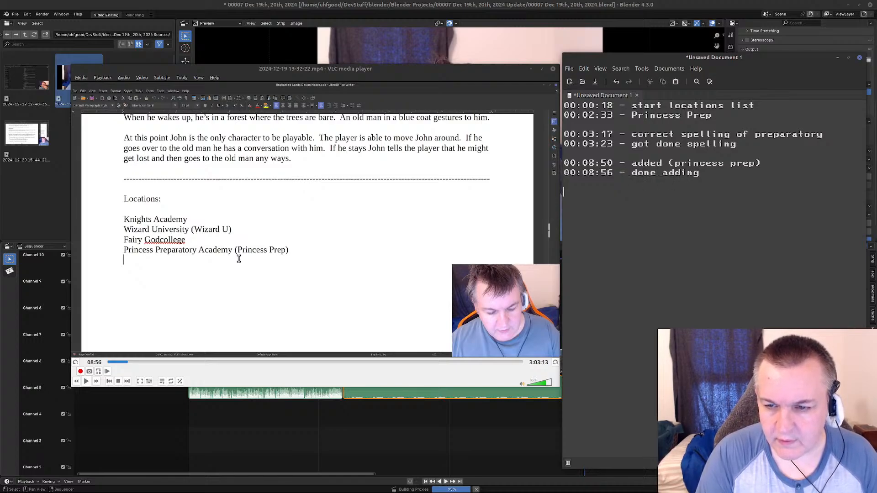
# Resume the recording from 08:56 and skip ahead through the browser research until the locations list is edited again, around 15:54.
pyautogui.click(86, 381)
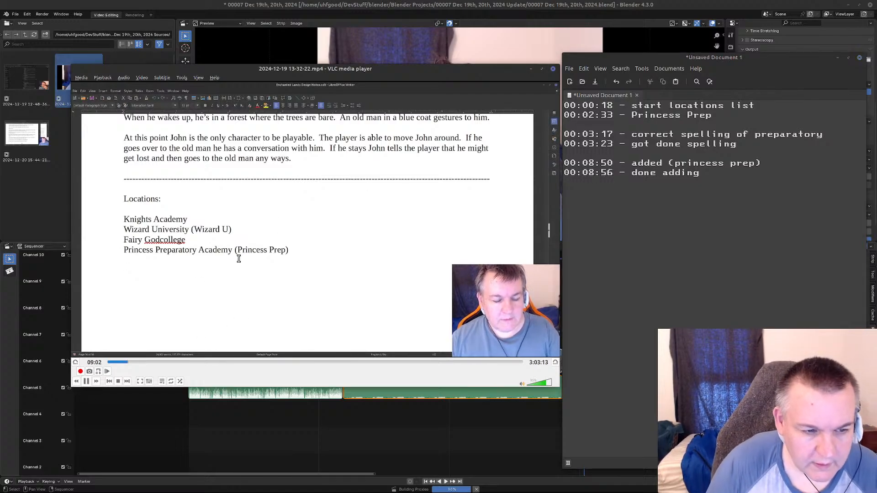
pyautogui.hotkey('alt', 'Right')
pyautogui.hotkey('alt', 'Right')
pyautogui.hotkey('alt', 'Right')
pyautogui.hotkey('alt', 'Right')
pyautogui.hotkey('alt', 'Right')
pyautogui.hotkey('alt', 'Right')
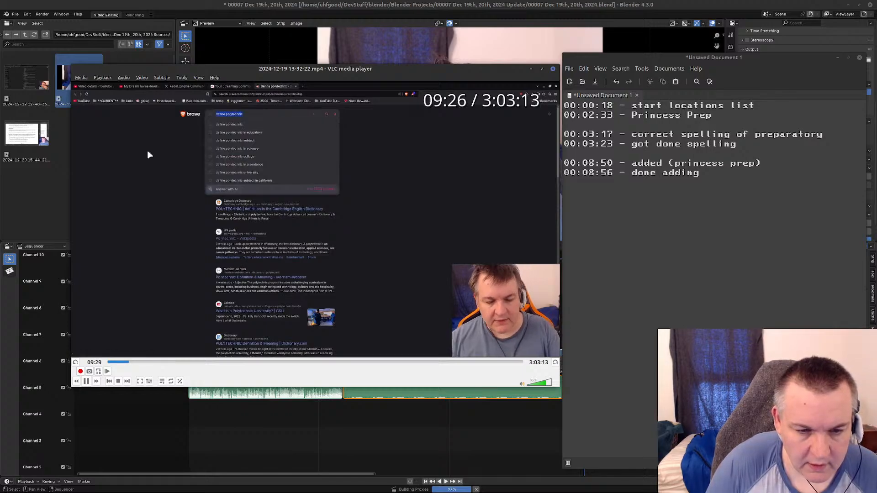
pyautogui.hotkey('alt', 'Right')
pyautogui.hotkey('alt', 'Right')
pyautogui.hotkey('alt', 'Right')
pyautogui.hotkey('alt', 'Right')
pyautogui.hotkey('alt', 'Right')
pyautogui.hotkey('alt', 'Right')
pyautogui.hotkey('alt', 'Right')
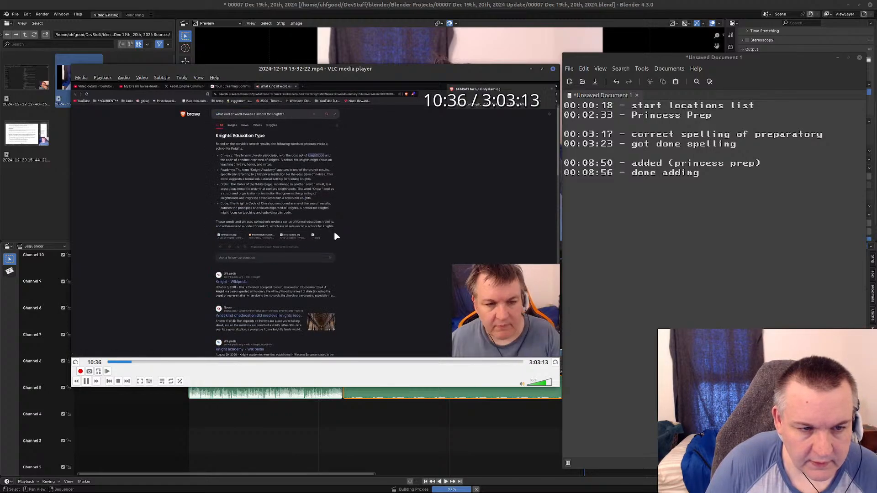
pyautogui.hotkey('alt', 'Right')
pyautogui.hotkey('alt', 'Right')
pyautogui.hotkey('alt', 'Right')
pyautogui.hotkey('alt', 'Right')
pyautogui.hotkey('alt', 'Right')
pyautogui.hotkey('alt', 'Right')
pyautogui.hotkey('alt', 'Right')
pyautogui.hotkey('alt', 'Right')
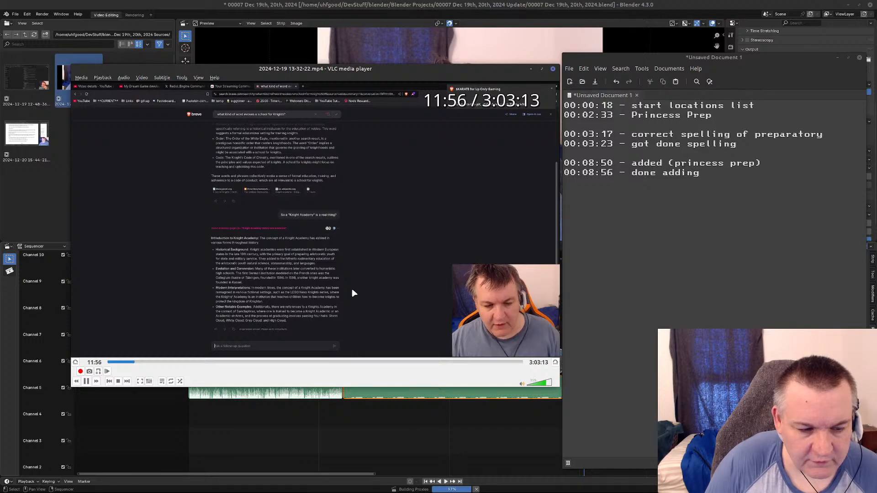
pyautogui.hotkey('alt', 'Right')
pyautogui.hotkey('alt', 'Right')
pyautogui.hotkey('alt', 'Right')
pyautogui.hotkey('alt', 'Right')
pyautogui.hotkey('alt', 'Right')
pyautogui.hotkey('alt', 'Right')
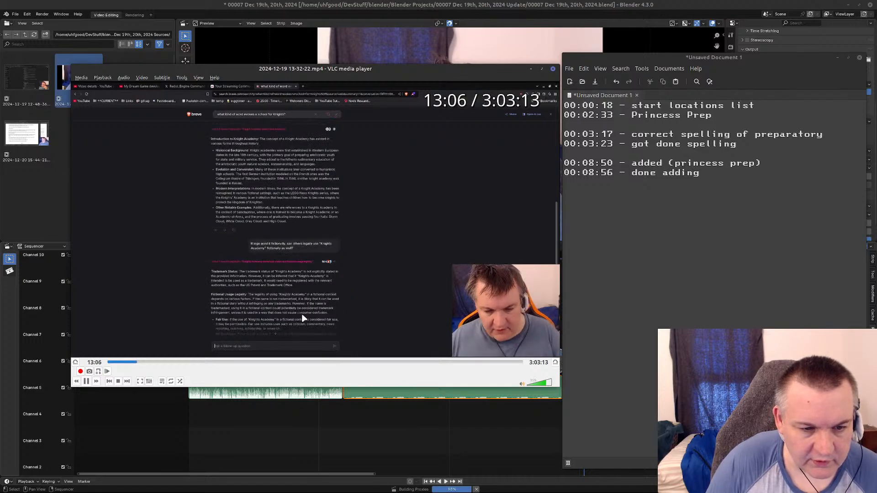
pyautogui.hotkey('alt', 'Right')
pyautogui.hotkey('alt', 'Right')
pyautogui.hotkey('alt', 'Right')
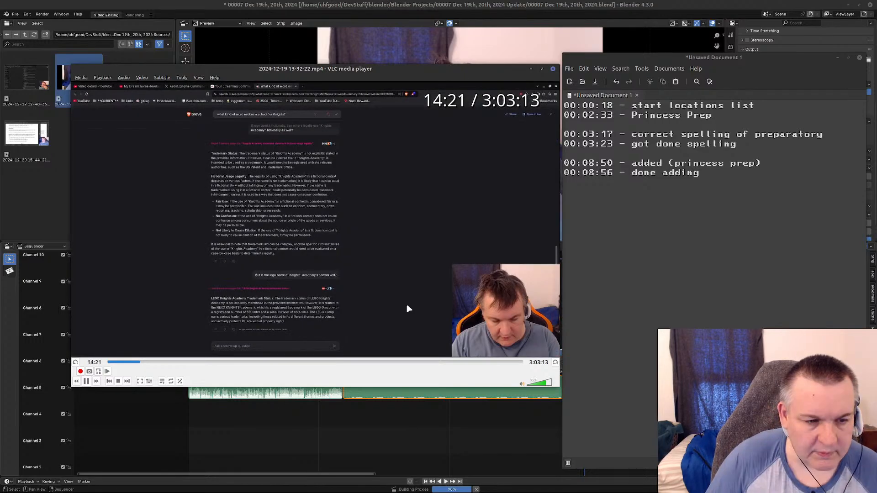
pyautogui.hotkey('alt', 'Right')
pyautogui.hotkey('alt', 'Right')
pyautogui.hotkey('alt', 'Right')
pyautogui.hotkey('alt', 'Right')
pyautogui.hotkey('alt', 'Right')
pyautogui.hotkey('alt', 'Right')
pyautogui.hotkey('alt', 'Right')
pyautogui.hotkey('alt', 'Right')
pyautogui.hotkey('alt', 'Right')
pyautogui.hotkey('alt', 'Right')
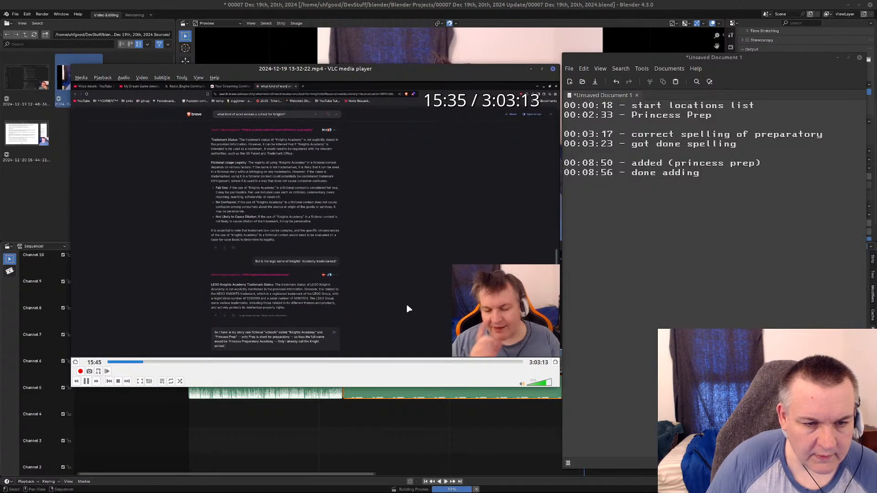
pyautogui.hotkey('alt', 'Left')
pyautogui.hotkey('alt', 'Left')
pyautogui.hotkey('alt', 'Left')
pyautogui.hotkey('alt', 'Left')
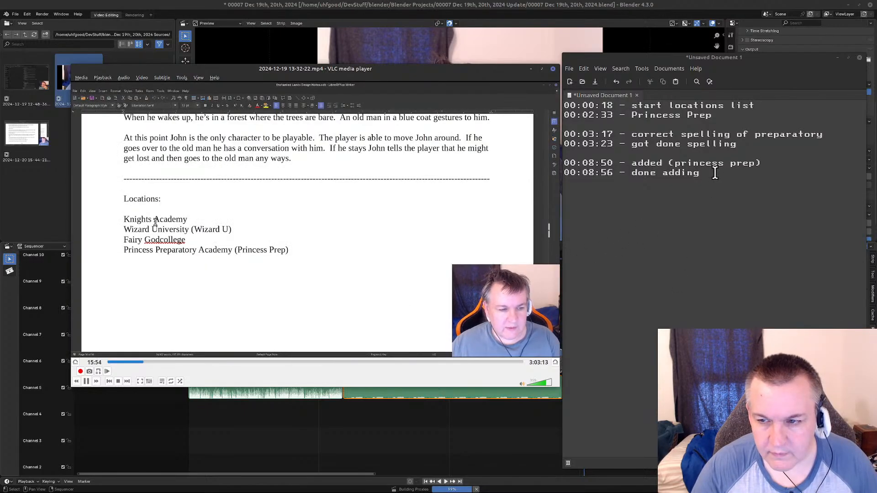
# Start a new line below the last entry and replay the Knights Academy to Knightschool change in short bursts around 15:51 to 16:03.
pyautogui.press('Return')
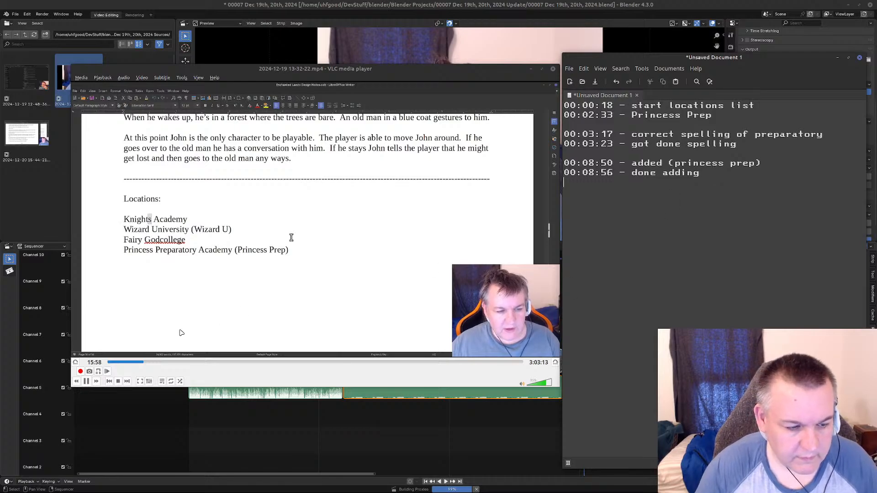
pyautogui.click(86, 382)
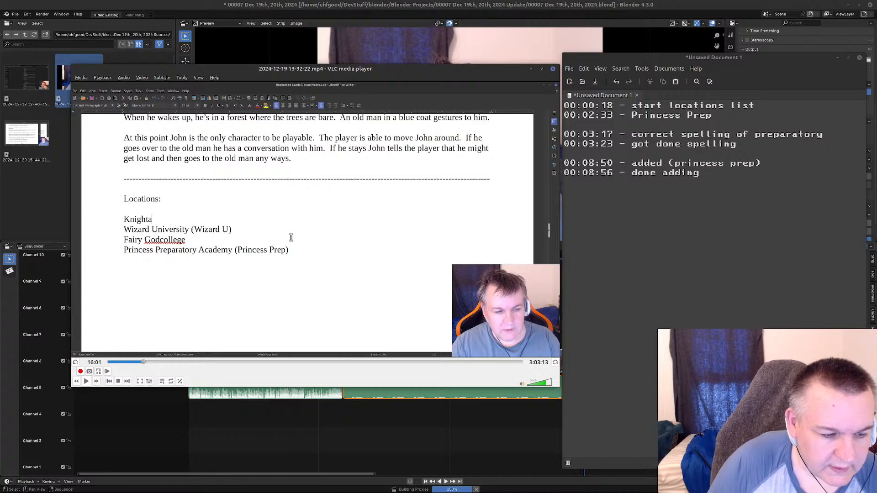
pyautogui.click(108, 372)
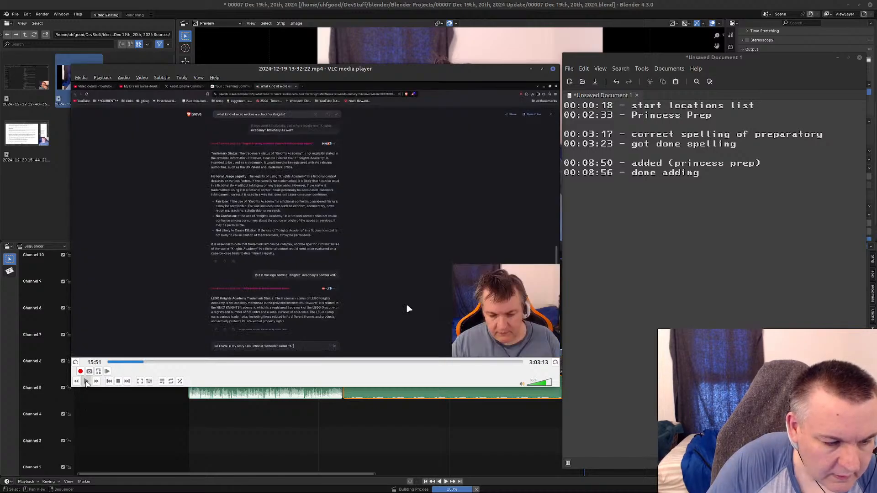
pyautogui.click(85, 382)
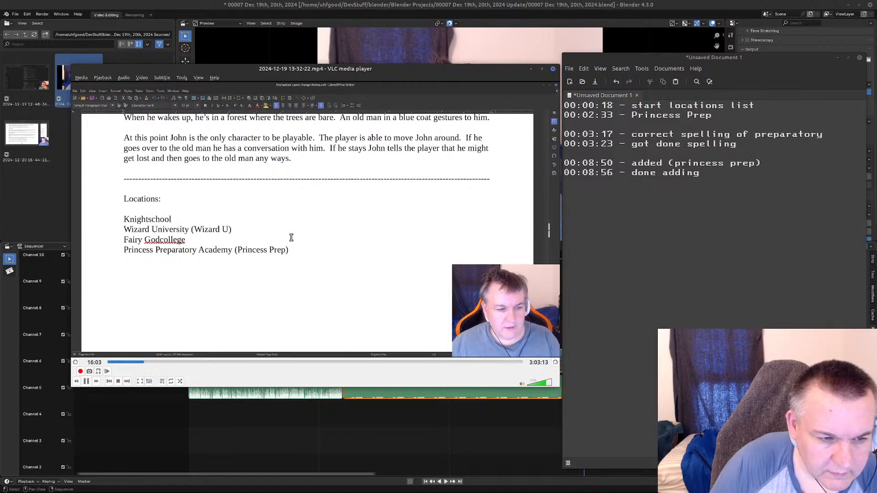
pyautogui.press('space')
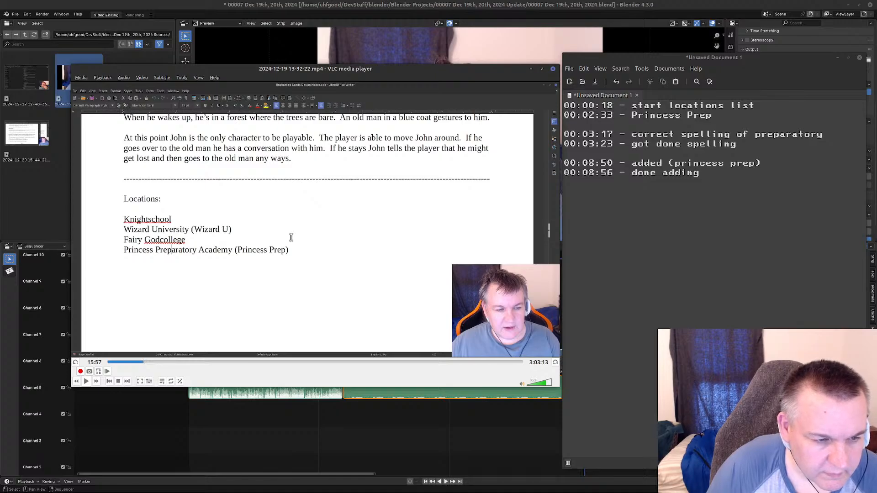
pyautogui.click(86, 382)
pyautogui.click(86, 382)
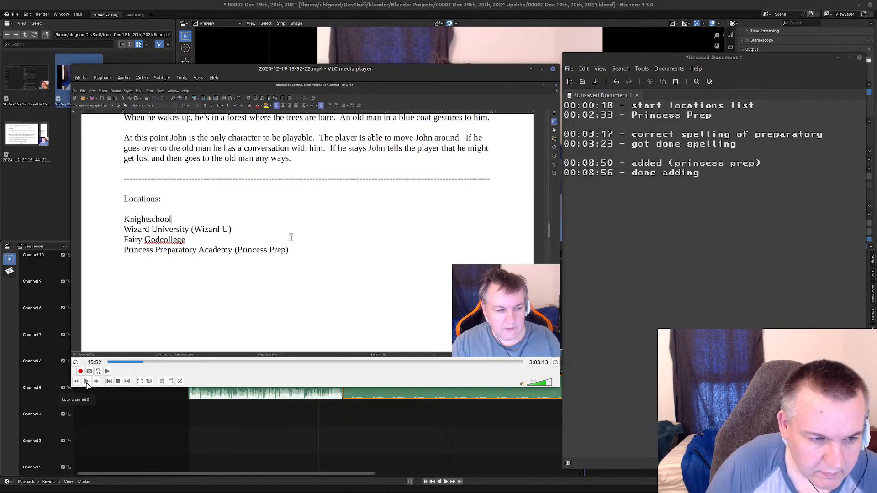
pyautogui.click(108, 372)
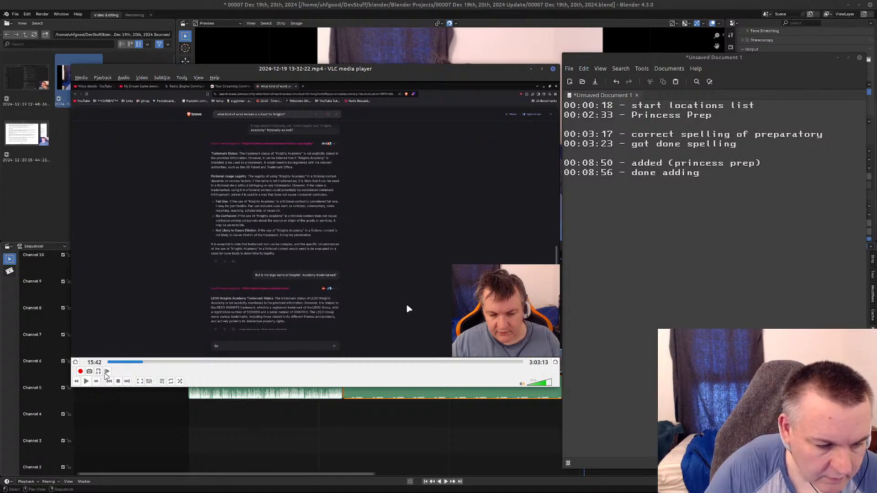
# Jump back to about 15:00 in the recording and replay the typing of the school-names question in short bursts up to 15:22.
pyautogui.click(107, 372)
pyautogui.click(86, 381)
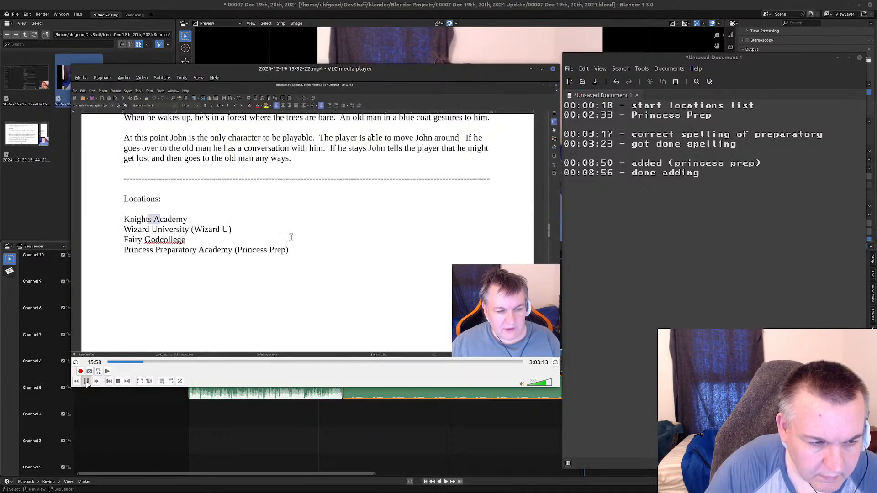
pyautogui.click(87, 382)
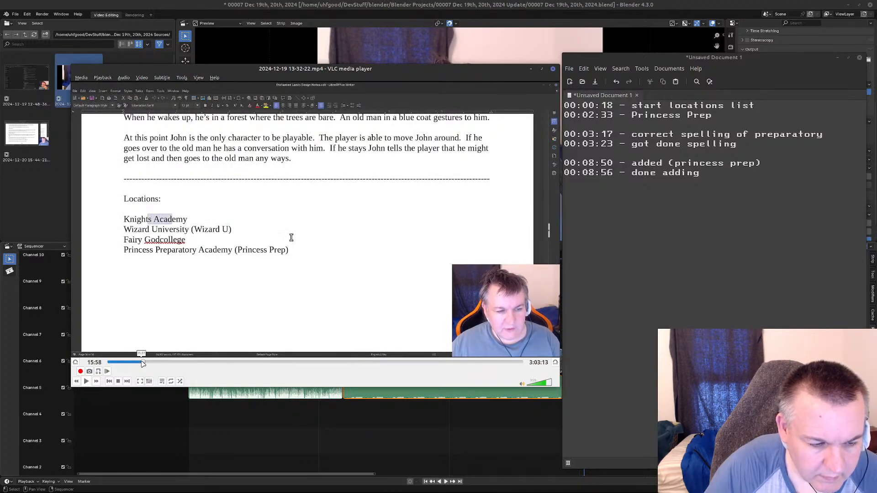
pyautogui.click(142, 362)
pyautogui.click(87, 382)
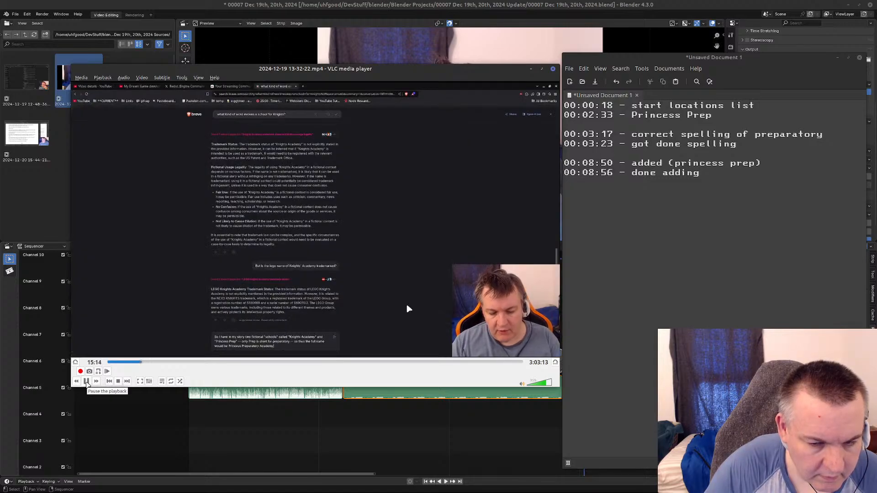
pyautogui.click(86, 382)
pyautogui.click(87, 382)
pyautogui.click(86, 382)
pyautogui.click(86, 382)
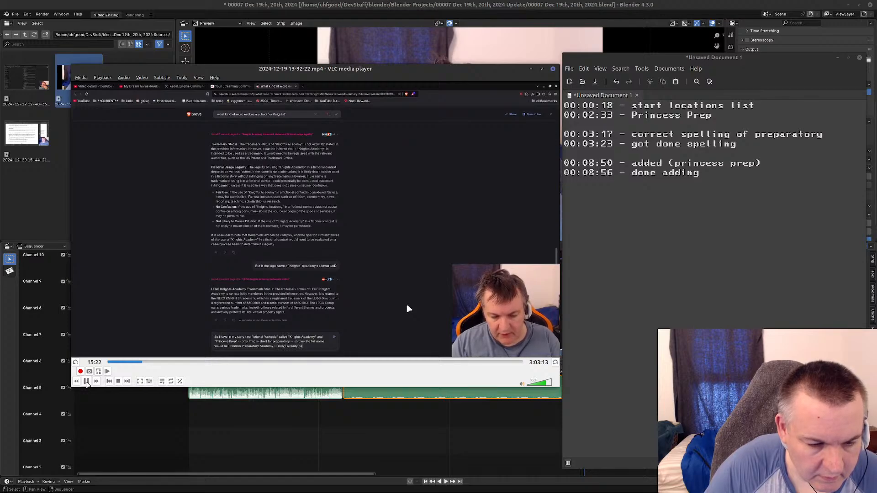
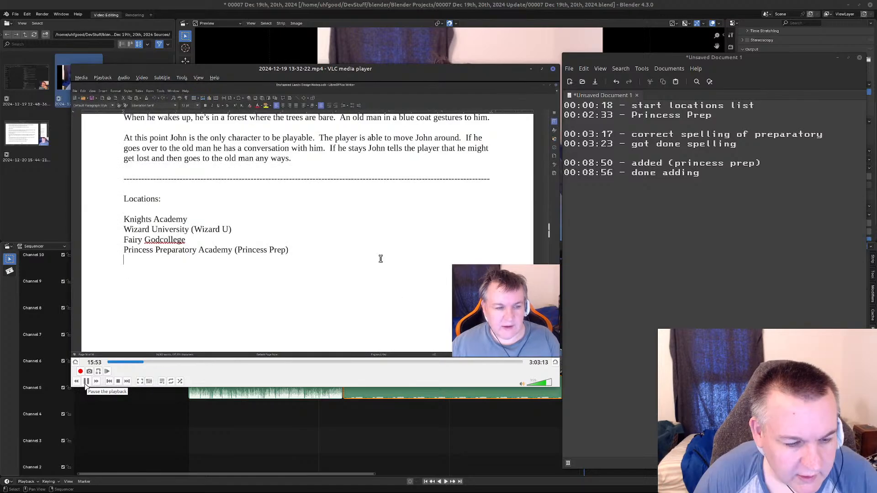
# Step frame by frame through the recording from 15:27 to examine where the Knights Academy name gets edited.
pyautogui.click(86, 381)
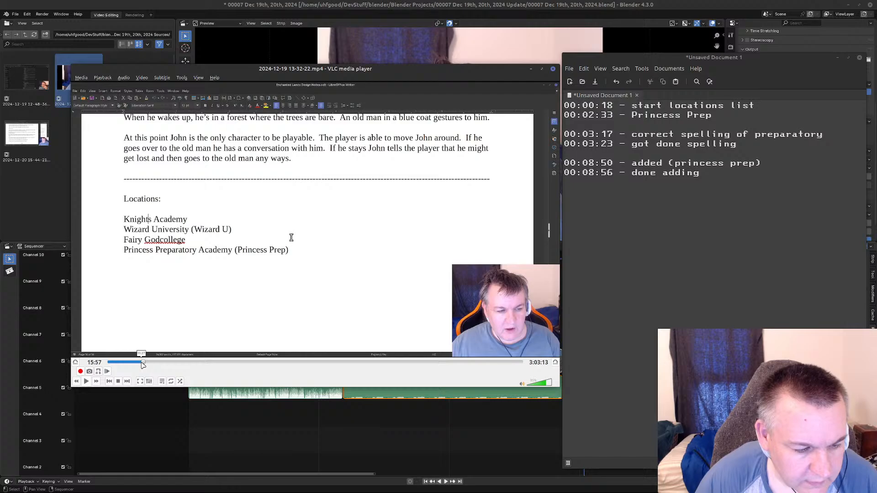
pyautogui.click(108, 372)
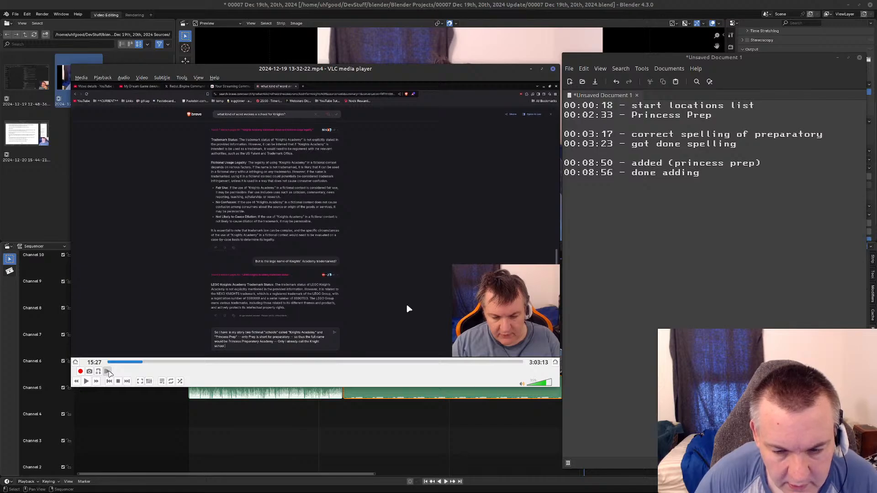
pyautogui.click(109, 372)
pyautogui.click(109, 372)
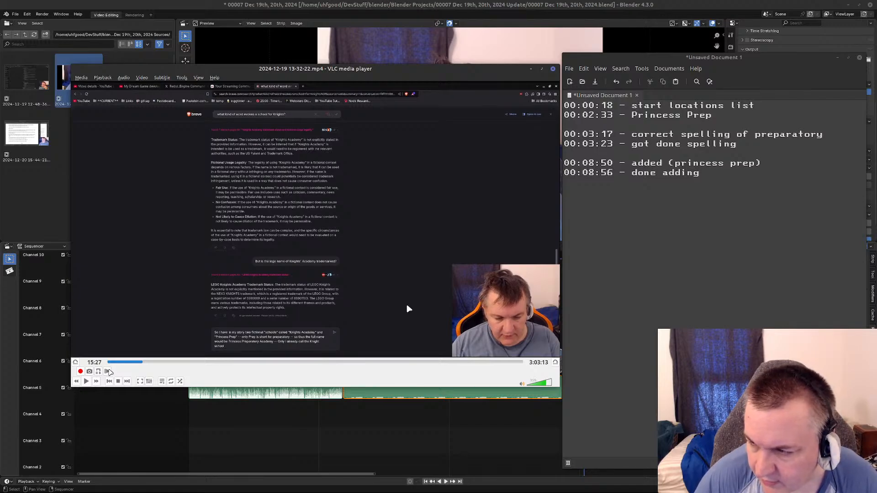
pyautogui.click(109, 372)
pyautogui.click(109, 371)
pyautogui.click(109, 372)
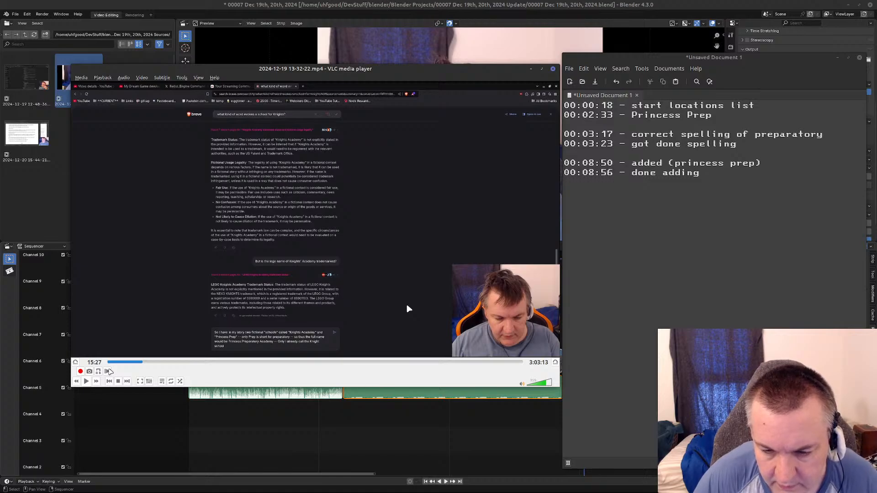
pyautogui.click(109, 371)
pyautogui.click(109, 371)
pyautogui.click(109, 372)
pyautogui.click(109, 371)
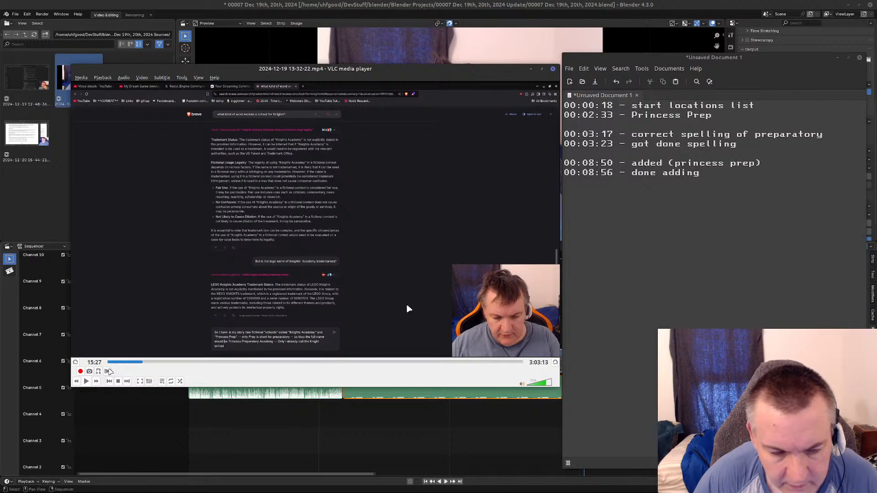
pyautogui.click(86, 381)
pyautogui.click(86, 383)
pyautogui.click(108, 372)
pyautogui.click(107, 371)
pyautogui.click(107, 372)
pyautogui.click(107, 372)
pyautogui.click(107, 372)
pyautogui.click(107, 372)
pyautogui.click(107, 372)
pyautogui.click(108, 371)
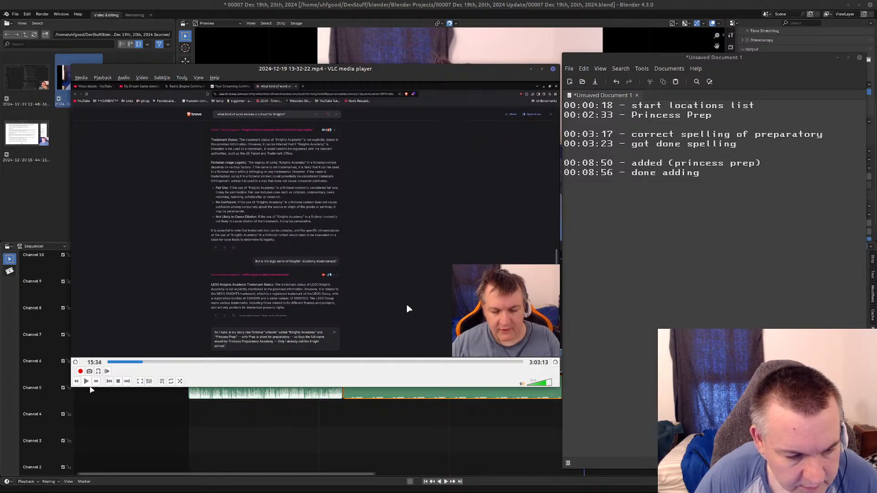
# Play the recording up to 15:55, pause it, and log "00:15:55 - Knight Academy change" in the timestamp notes.
pyautogui.click(87, 382)
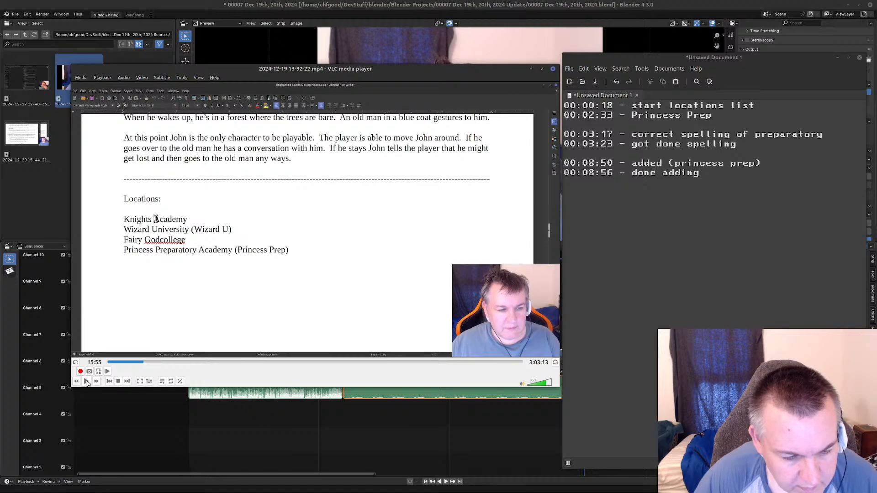
pyautogui.click(87, 382)
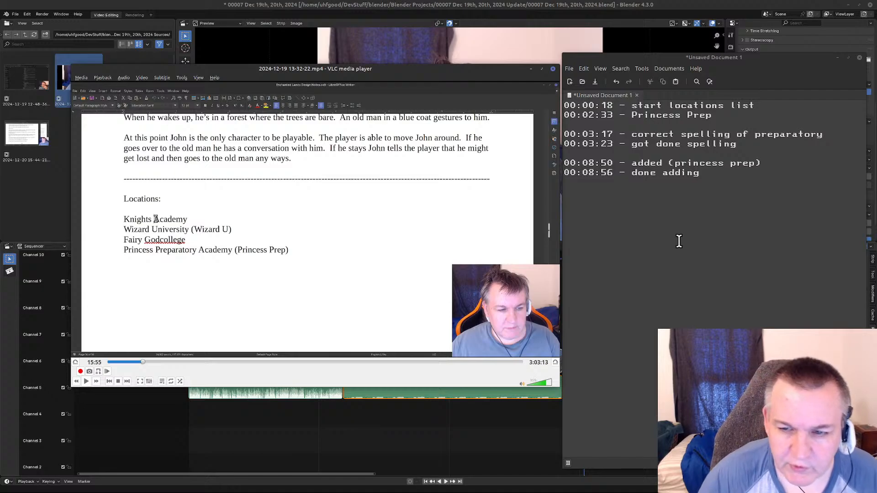
pyautogui.click(587, 193)
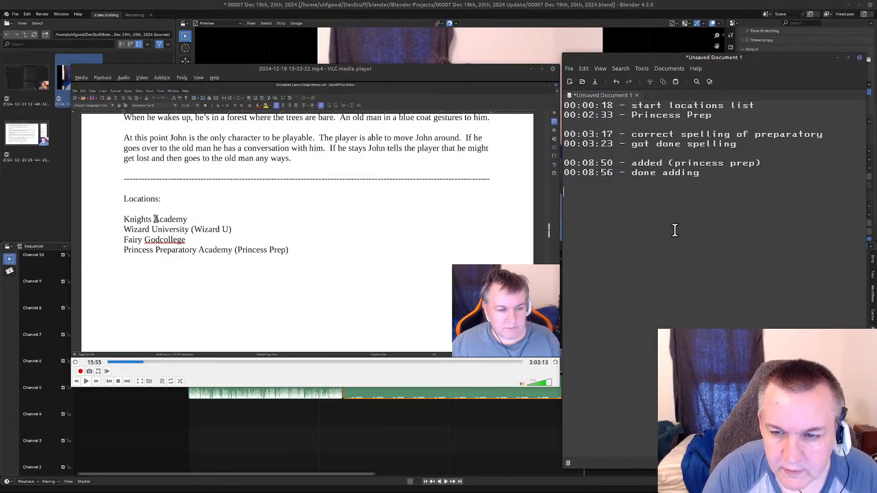
pyautogui.write('00')
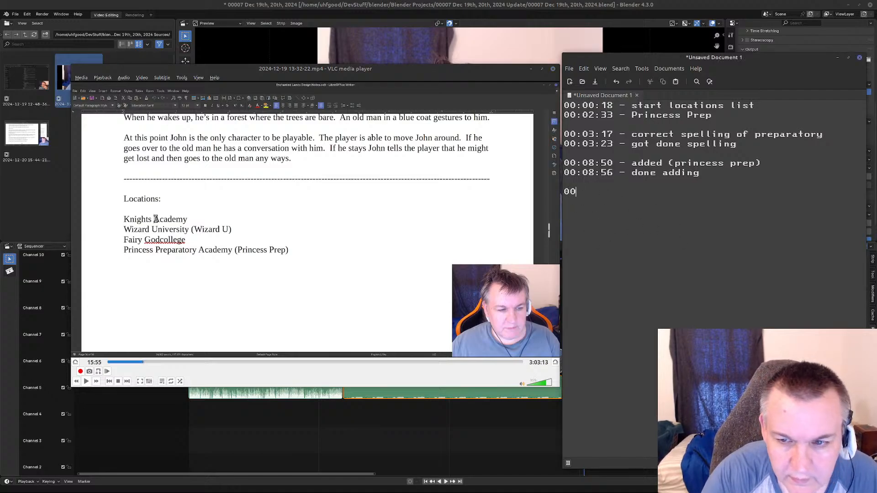
pyautogui.write(':15:5')
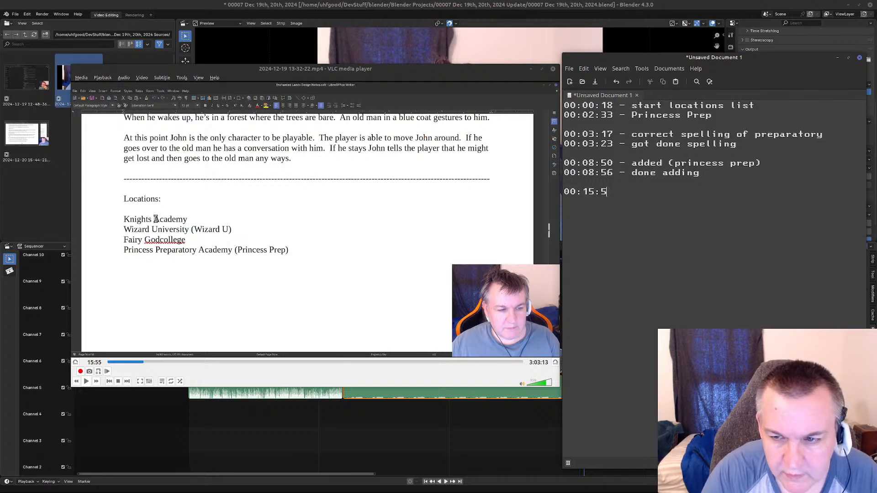
pyautogui.write('5 - Knight Academy change ')
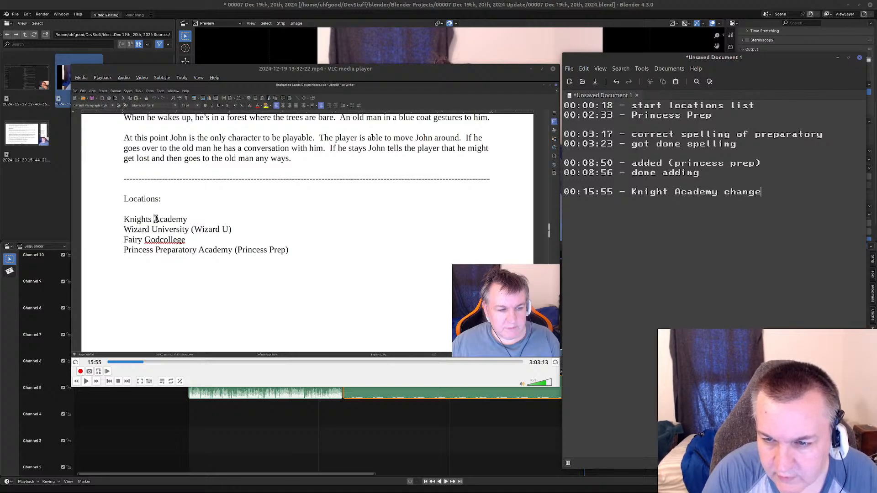
pyautogui.write('00:')
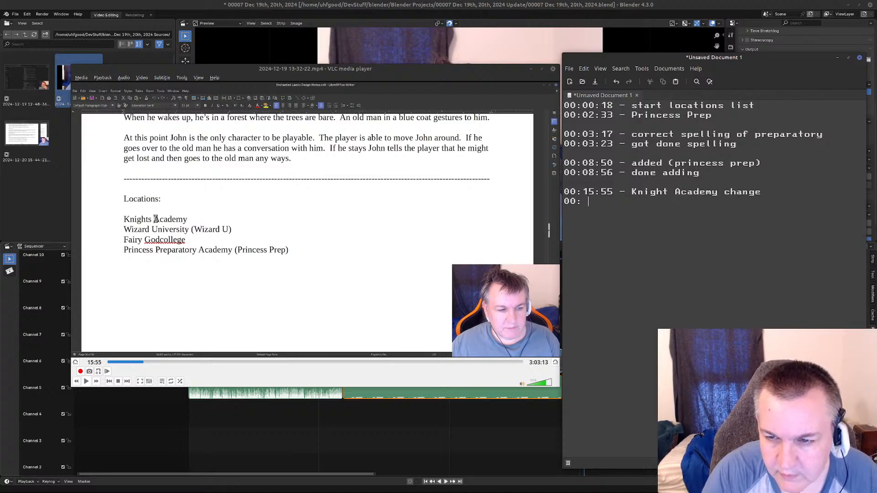
# Play the recording up to 16:06, pause it, and log "00:16:06 - because it sounds funny" on the following line.
pyautogui.click(86, 381)
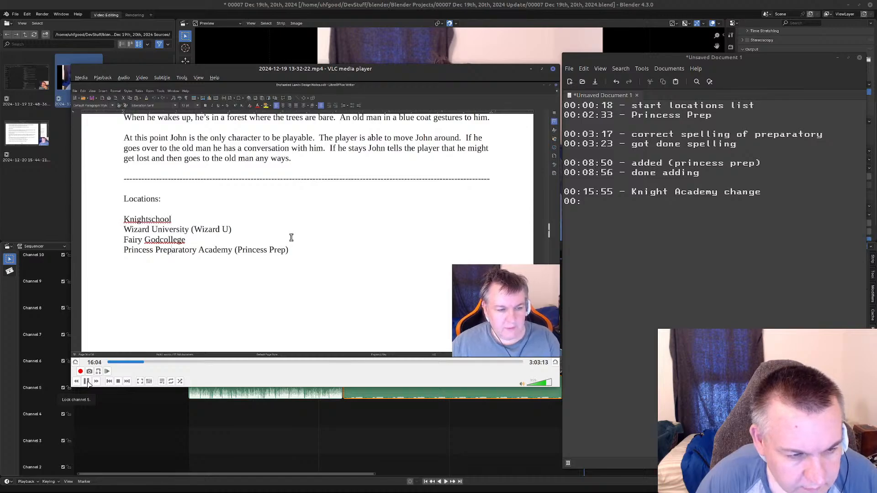
pyautogui.click(87, 382)
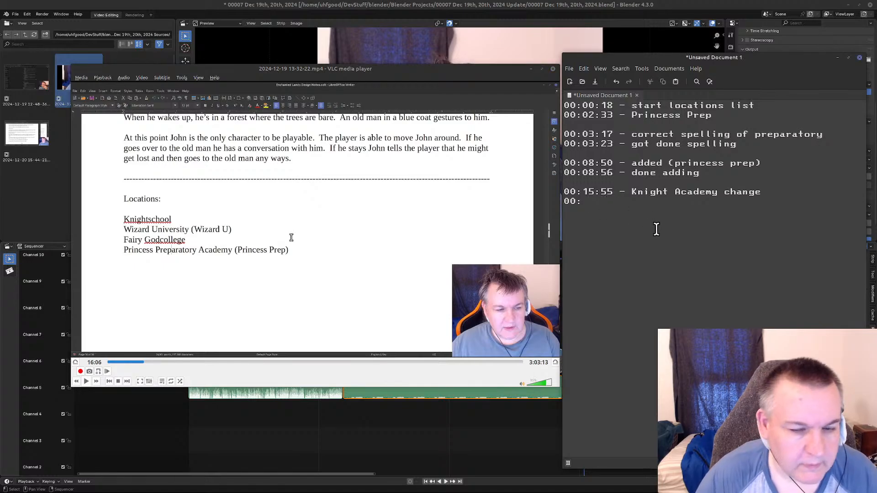
pyautogui.press('BackSpace')
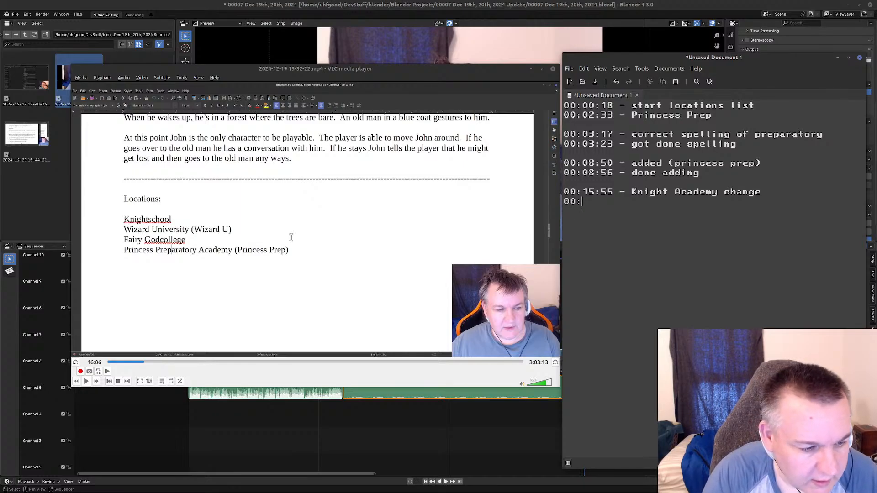
pyautogui.write('16:0')
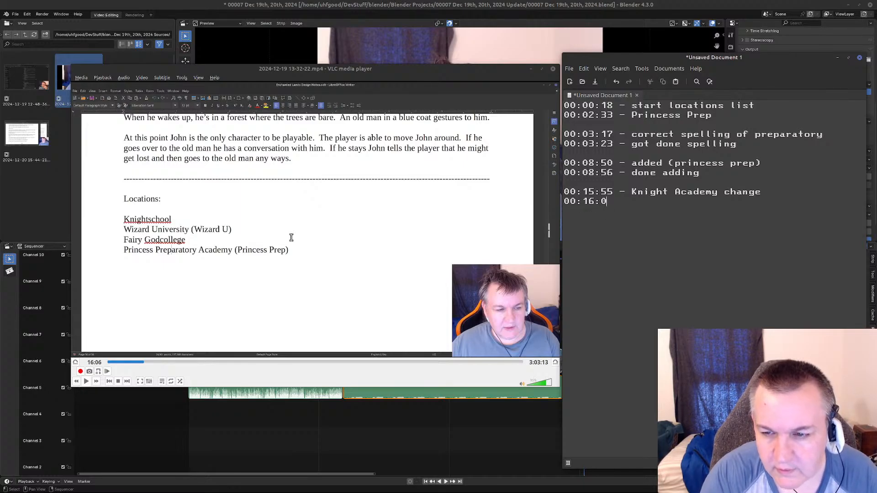
pyautogui.write('6 - because it sounds funny')
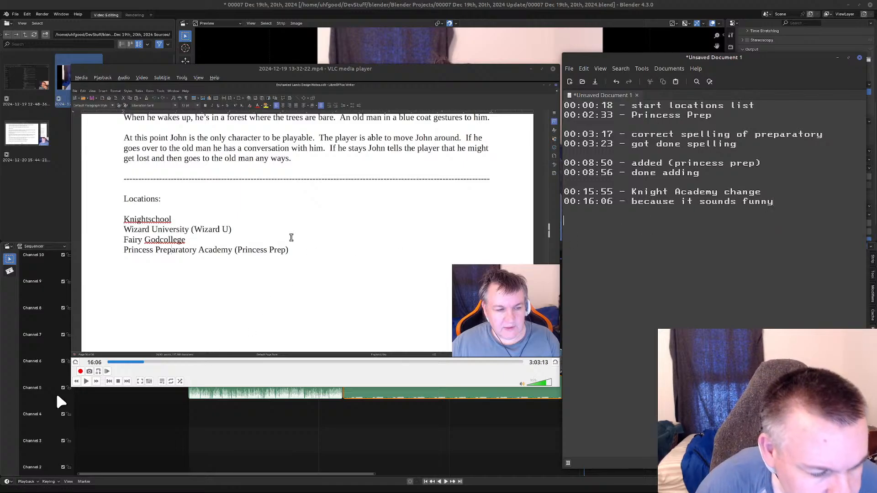
# Skim the recording onward from 16:06 and back again to look for the next edit to the locations list.
pyautogui.click(85, 382)
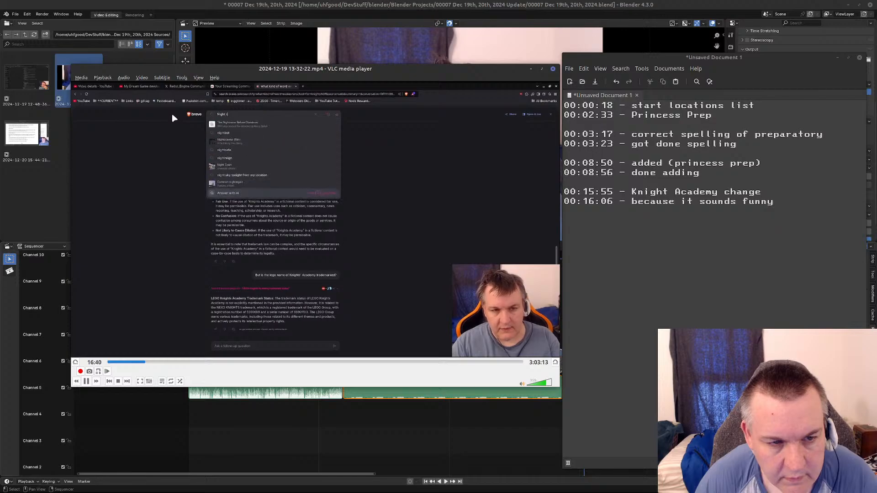
pyautogui.press('Right')
pyautogui.press('Right')
pyautogui.press('Right')
pyautogui.press('Right')
pyautogui.press('Right')
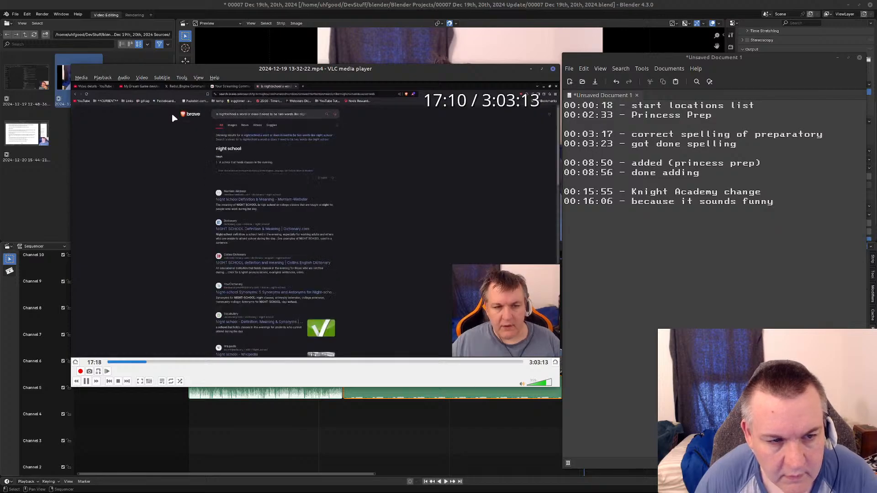
pyautogui.press('Right')
pyautogui.press('Right')
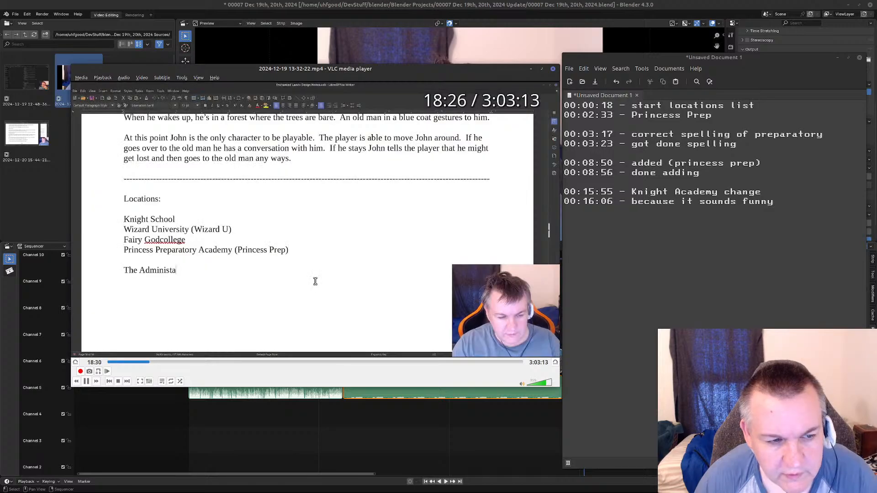
pyautogui.press('Left')
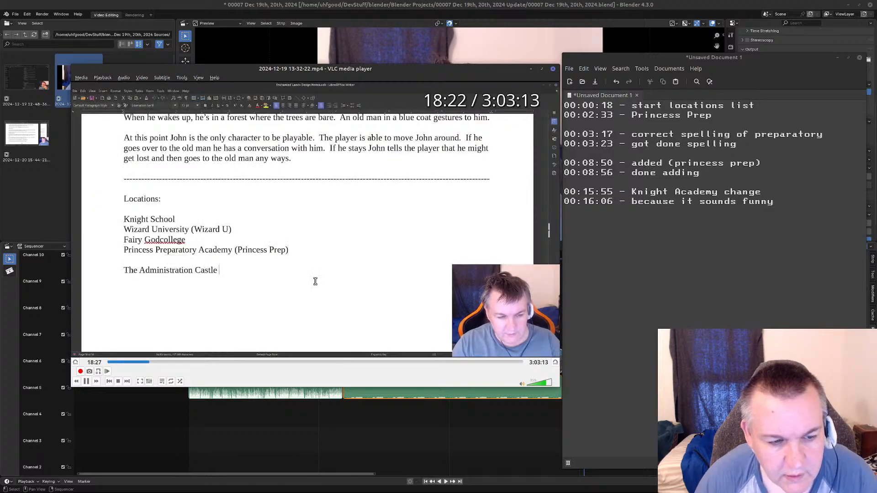
pyautogui.press('Left')
pyautogui.press('Left')
pyautogui.press('Left')
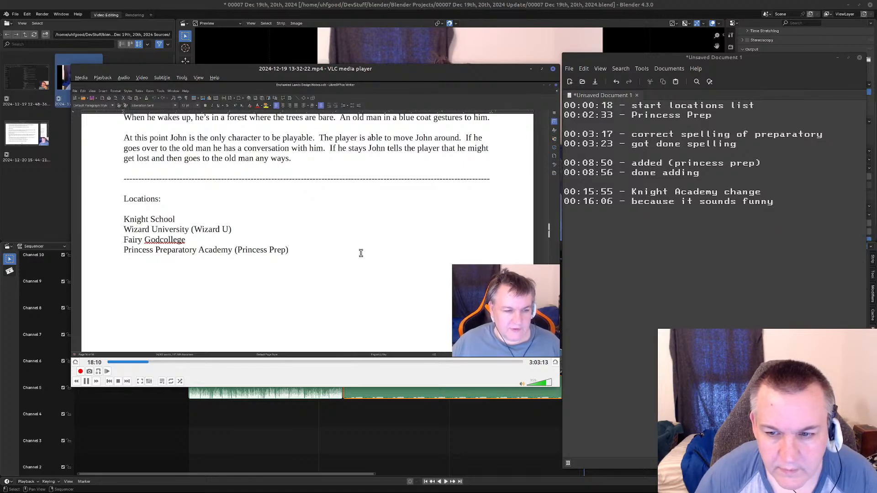
# Replay the stretch before the Administration Castle entry in short bursts and pause at 18:23, just before its typing starts.
pyautogui.click(86, 381)
pyautogui.click(87, 381)
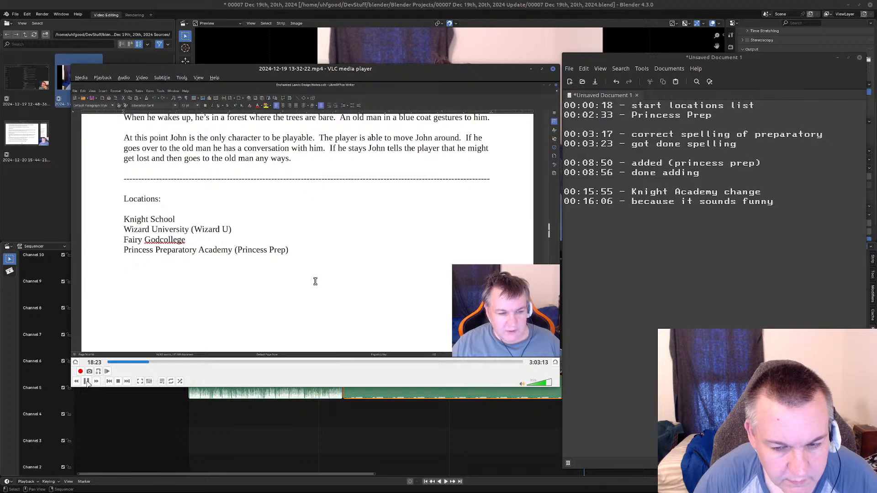
pyautogui.click(87, 382)
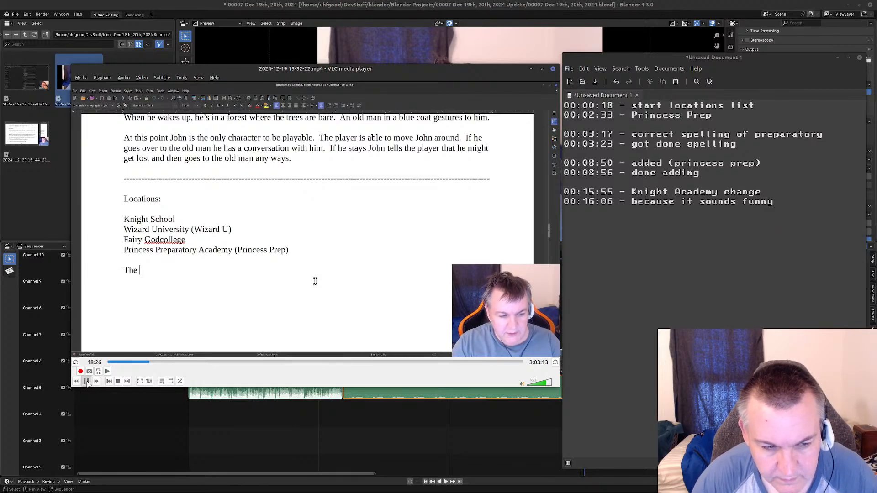
pyautogui.click(147, 362)
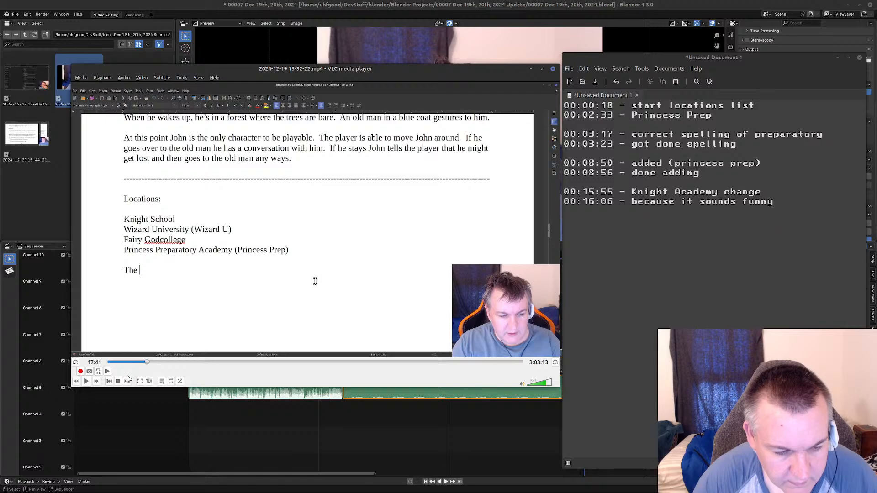
pyautogui.click(87, 382)
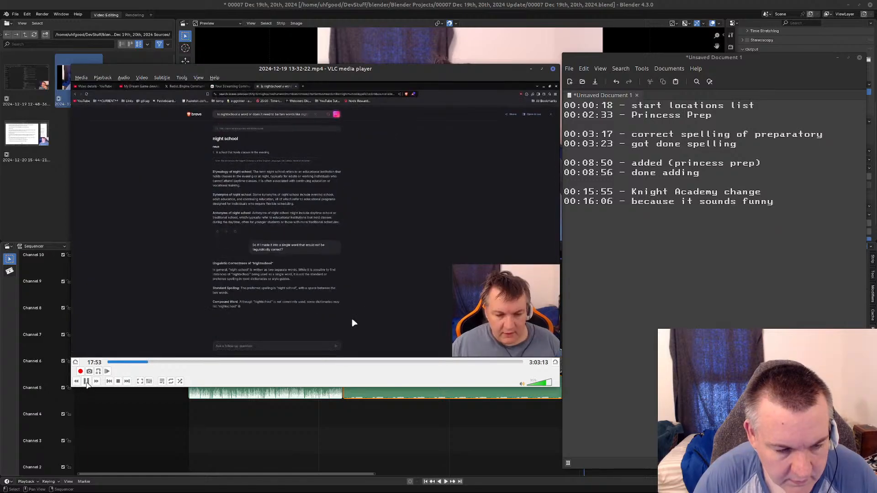
pyautogui.hotkey('alt', 'Right')
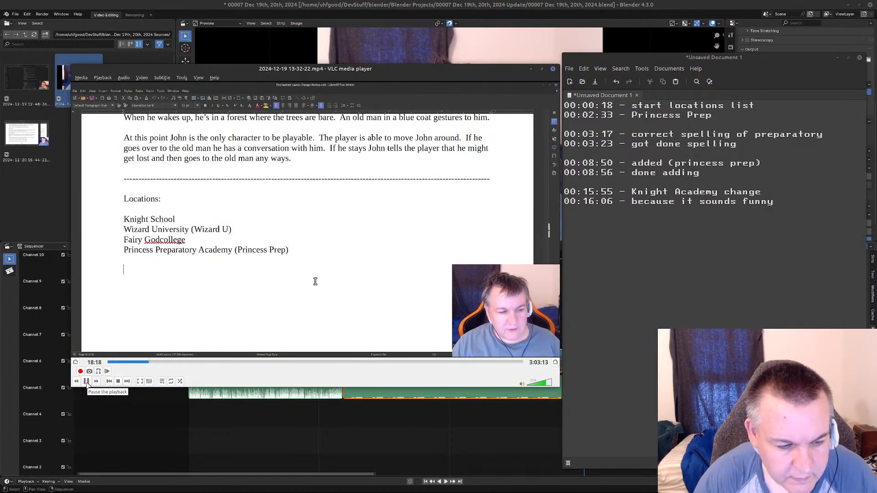
pyautogui.click(86, 381)
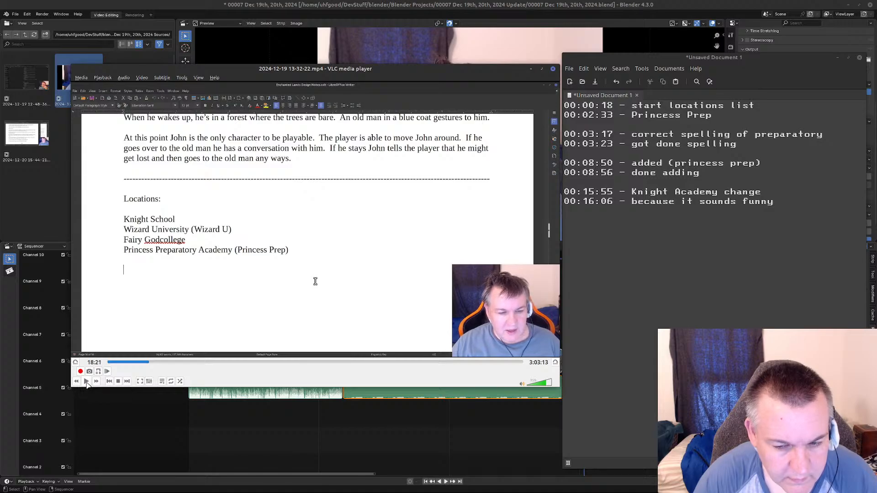
pyautogui.click(86, 382)
pyautogui.click(86, 383)
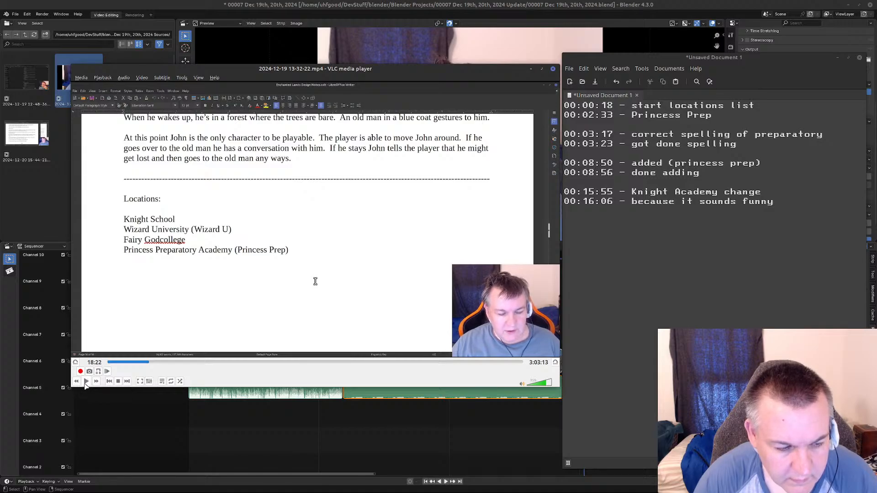
pyautogui.click(87, 383)
pyautogui.click(86, 383)
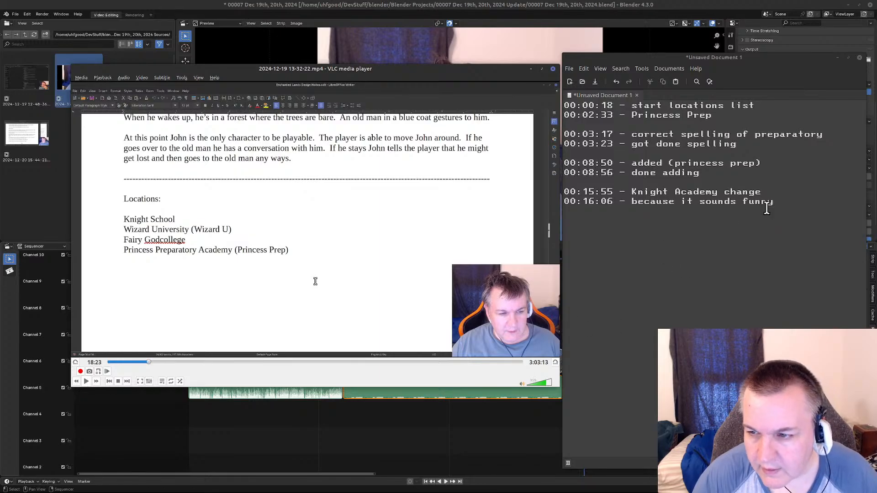
# Enter the timestamp 00:18:23 in the notes, separated from the previous entries by a blank line.
pyautogui.click(651, 215)
pyautogui.press('Return')
pyautogui.write('18:23')
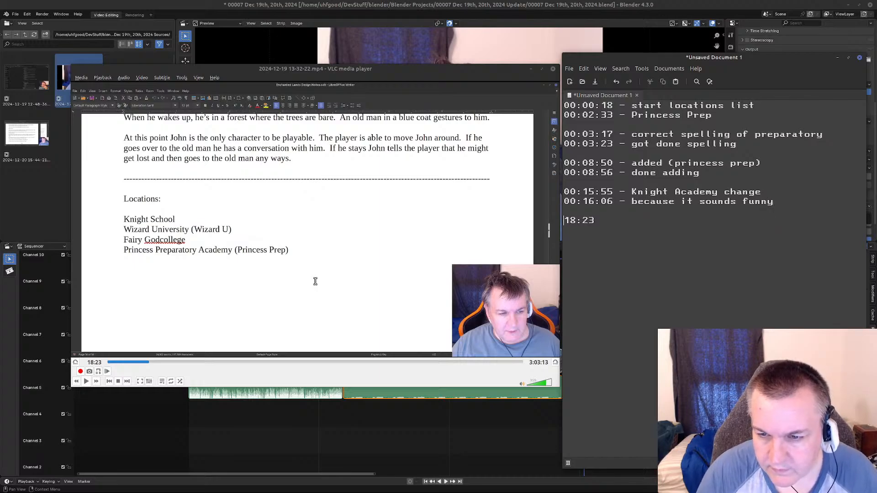
pyautogui.write('00:')
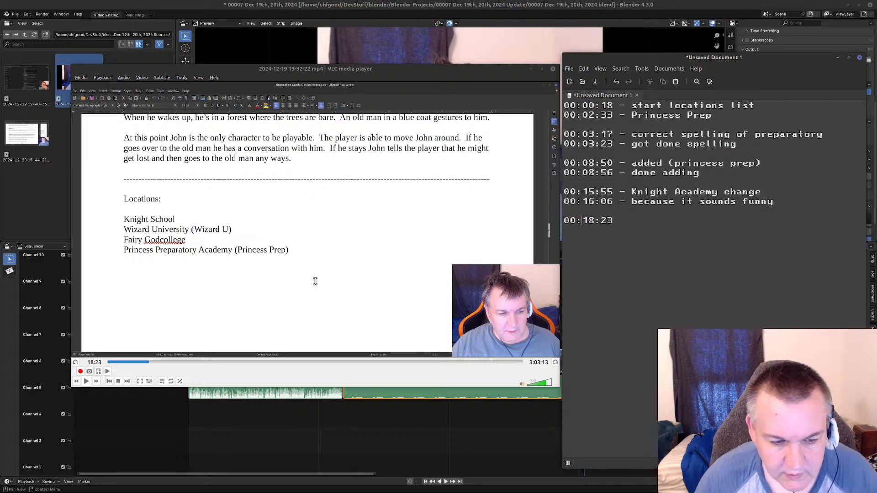
# Skim the recording onward from 18:23 to look for where the new locations-list entries after Princess Preparatory Academy are completed.
pyautogui.click(86, 383)
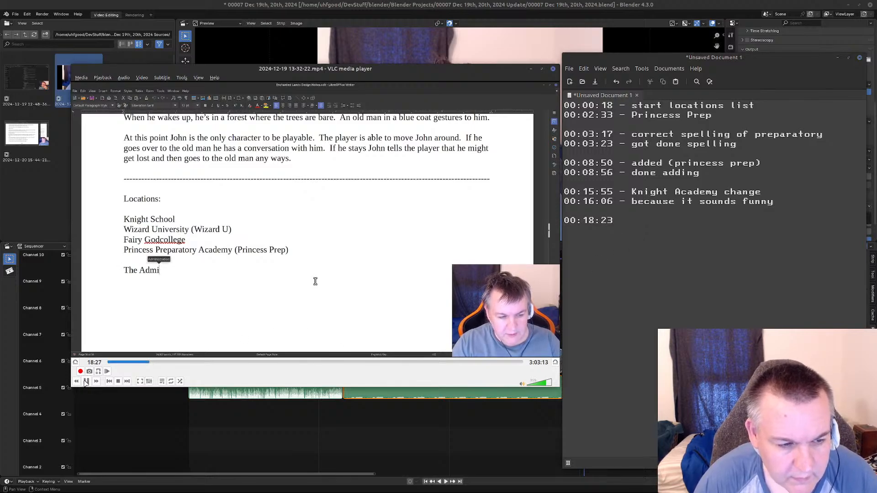
pyautogui.press('Right')
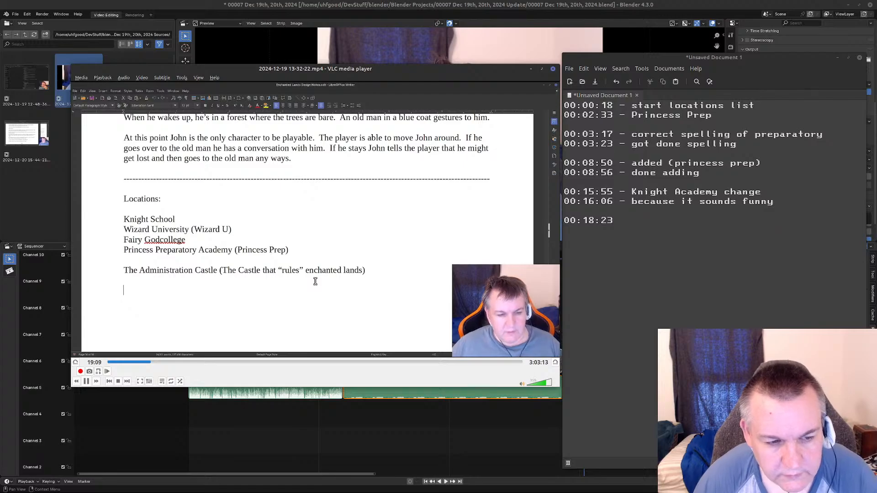
pyautogui.press('space')
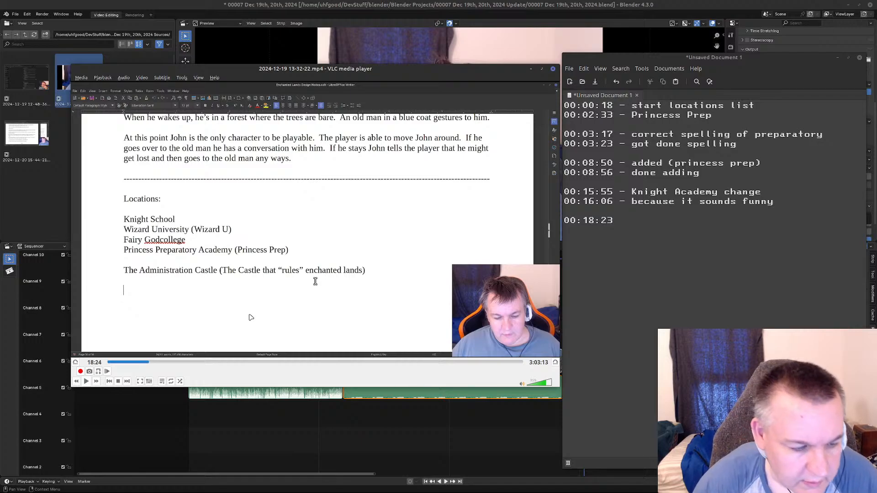
pyautogui.click(87, 382)
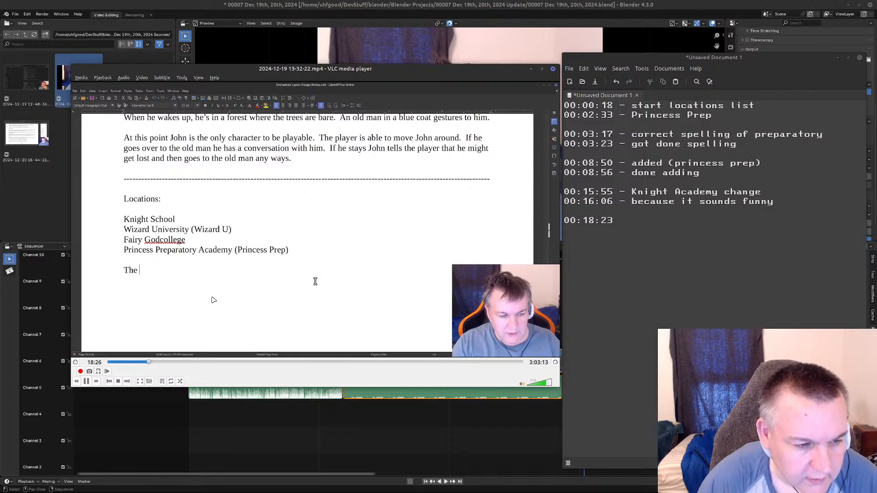
pyautogui.press('Right')
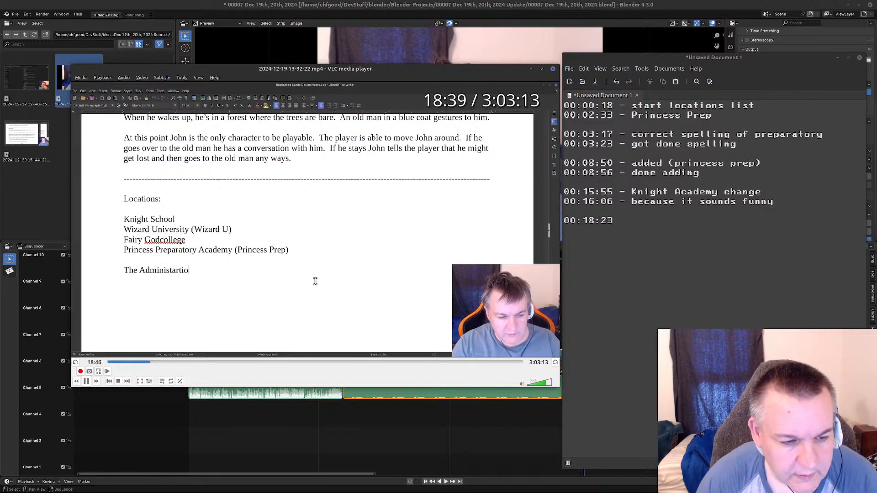
pyautogui.press('Right')
pyautogui.press('Right')
pyautogui.press('Right')
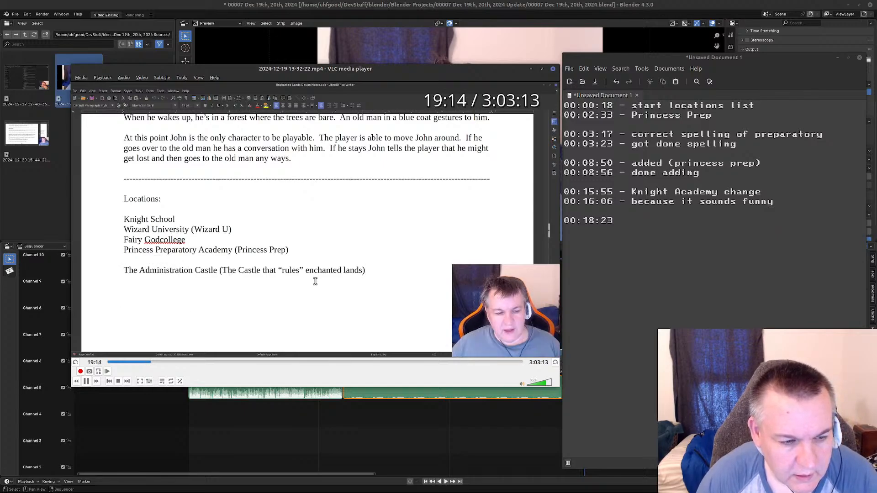
pyautogui.press('Right')
pyautogui.press('Right')
pyautogui.press('Right')
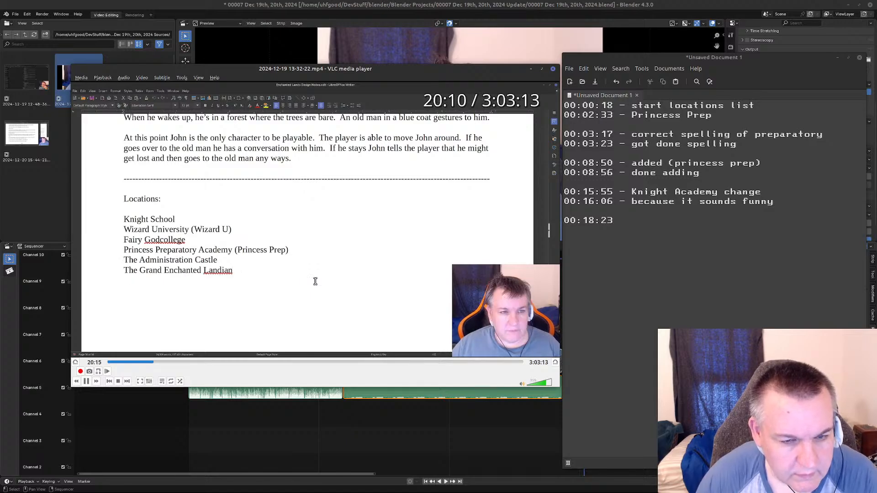
pyautogui.press('Right')
# Go back through the recording and replay the stretch around The Grand Enchanted Landian entry in short bursts, pausing at 19:36.
pyautogui.hotkey('shift', 'Left')
pyautogui.hotkey('shift', 'Left')
pyautogui.hotkey('shift', 'Left')
pyautogui.hotkey('shift', 'Left')
pyautogui.hotkey('shift', 'Left')
pyautogui.hotkey('shift', 'Left')
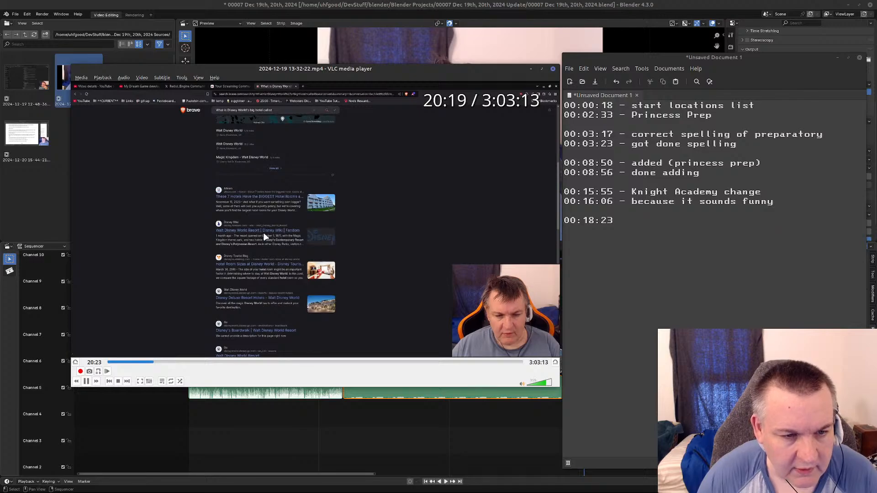
pyautogui.hotkey('shift', 'Left')
pyautogui.hotkey('shift', 'Left')
pyautogui.hotkey('shift', 'Left')
pyautogui.hotkey('shift', 'Left')
pyautogui.hotkey('shift', 'Left')
pyautogui.hotkey('shift', 'Left')
pyautogui.hotkey('shift', 'Left')
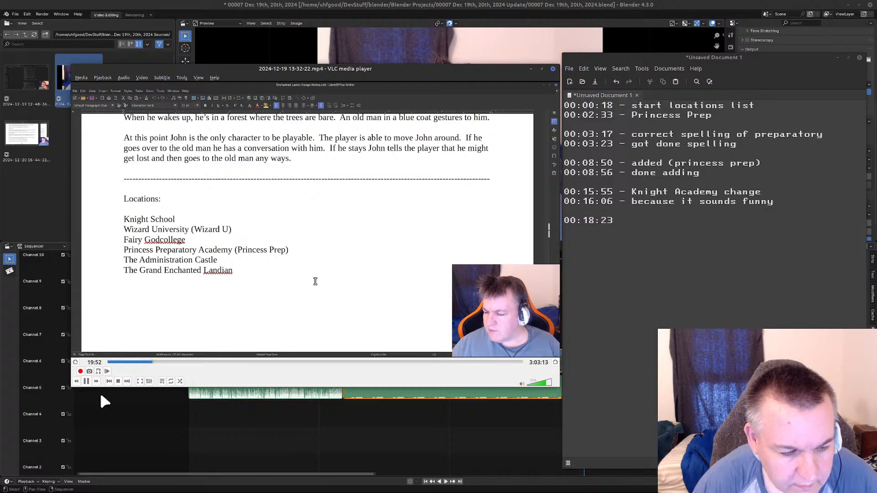
pyautogui.click(86, 382)
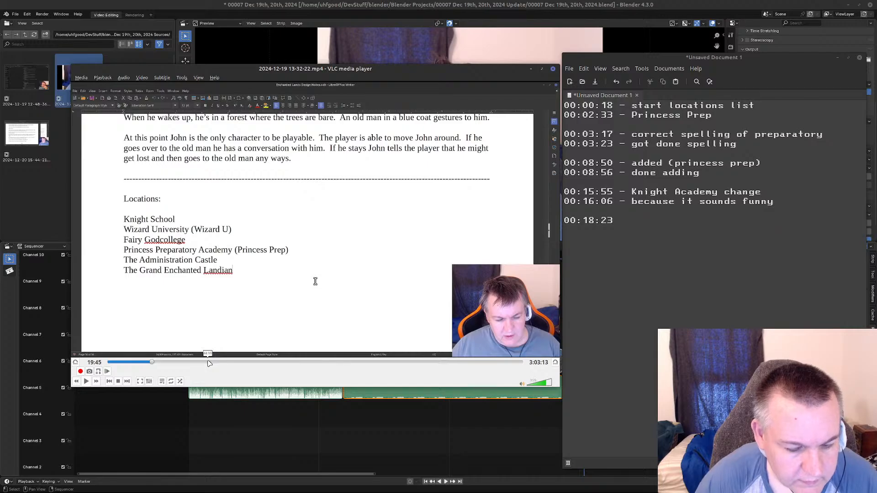
pyautogui.click(107, 372)
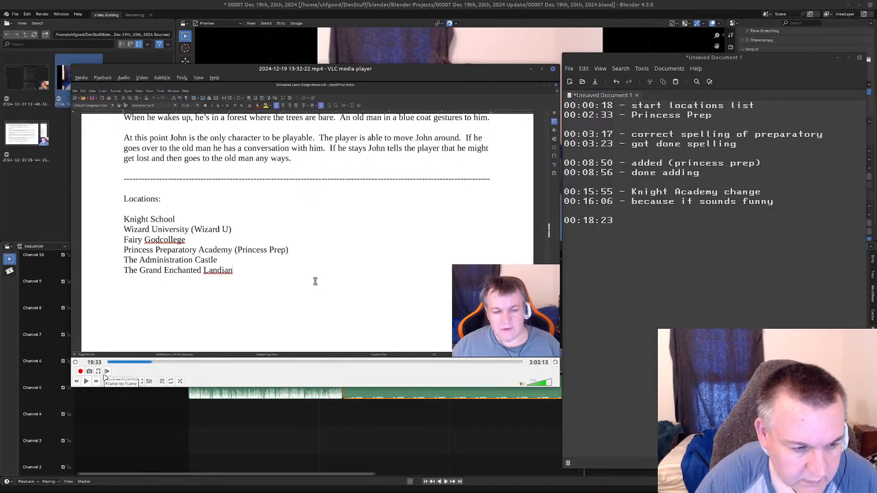
pyautogui.click(108, 373)
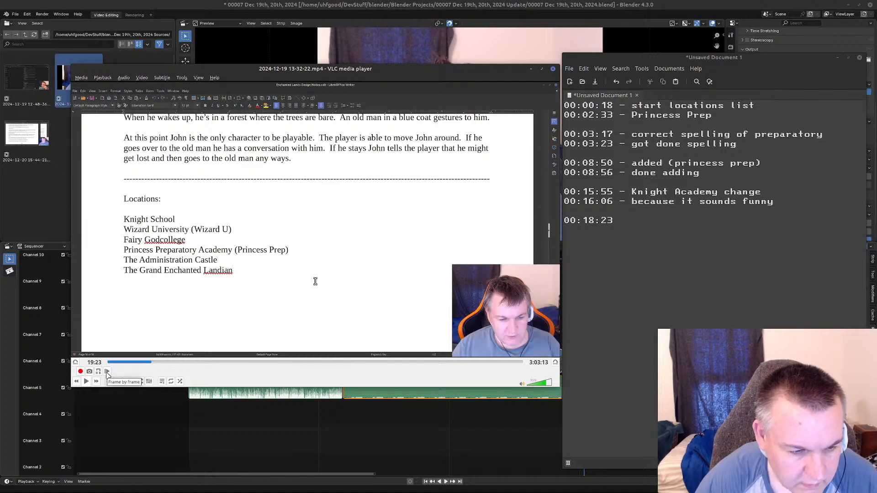
pyautogui.click(108, 372)
pyautogui.click(86, 381)
pyautogui.click(87, 381)
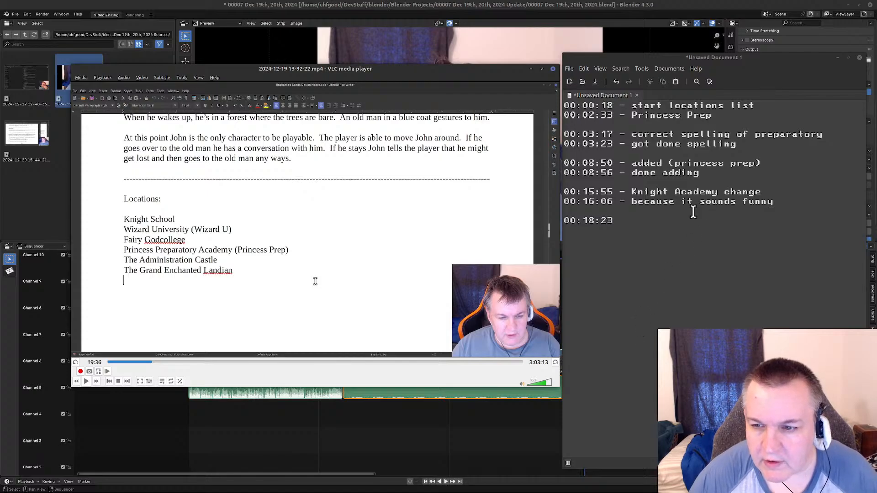
# Label the 00:18:23 entry "- List continues" and begin the following line of the notes with "00:19:".
pyautogui.click(638, 220)
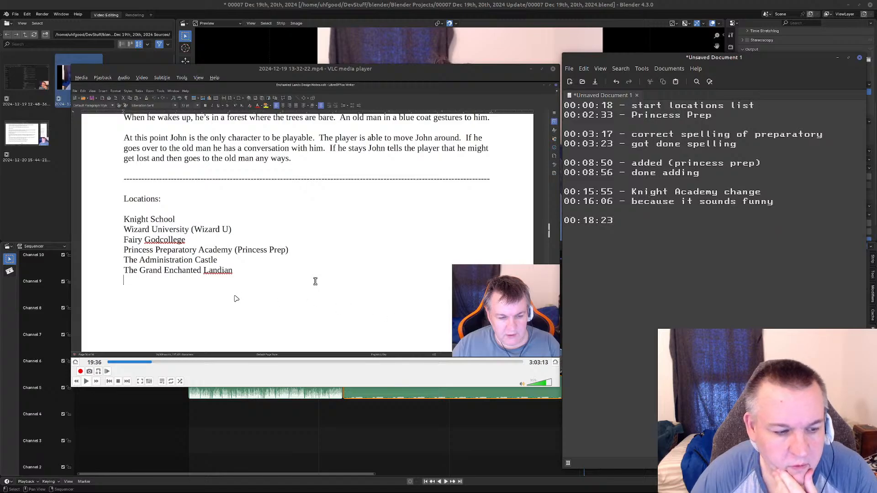
pyautogui.write('- List con')
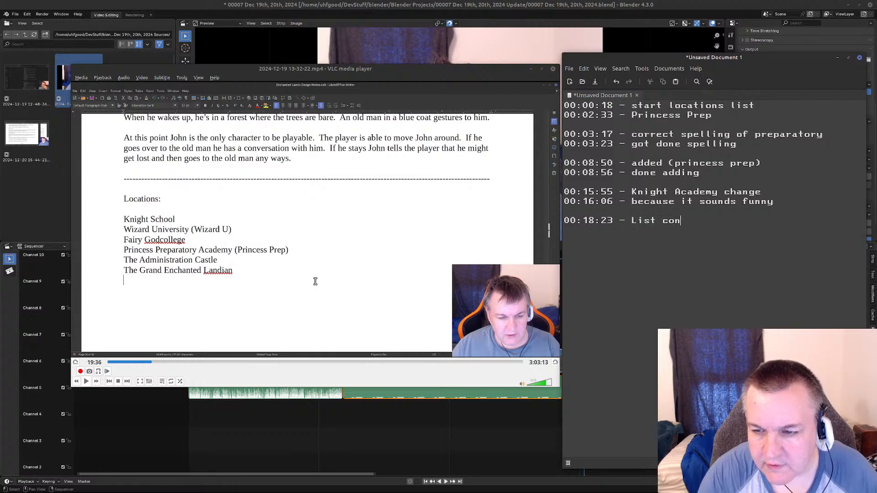
pyautogui.write('tinues')
pyautogui.press('Return')
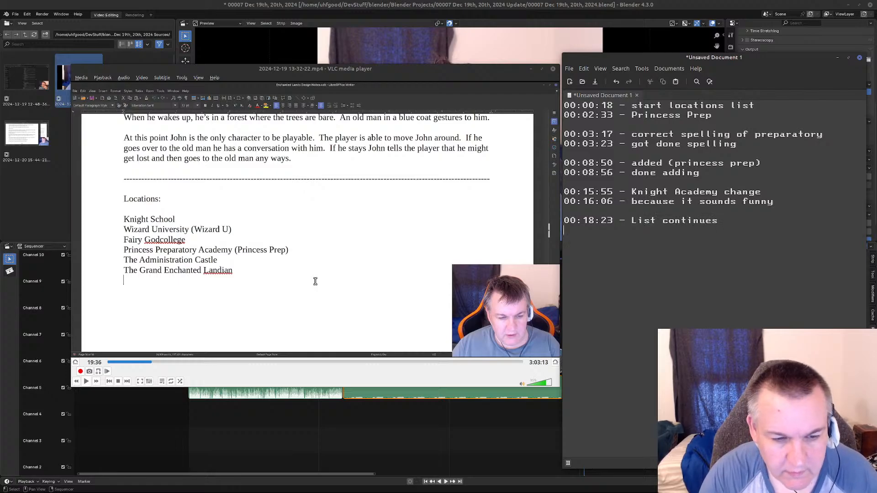
pyautogui.write('00:19:')
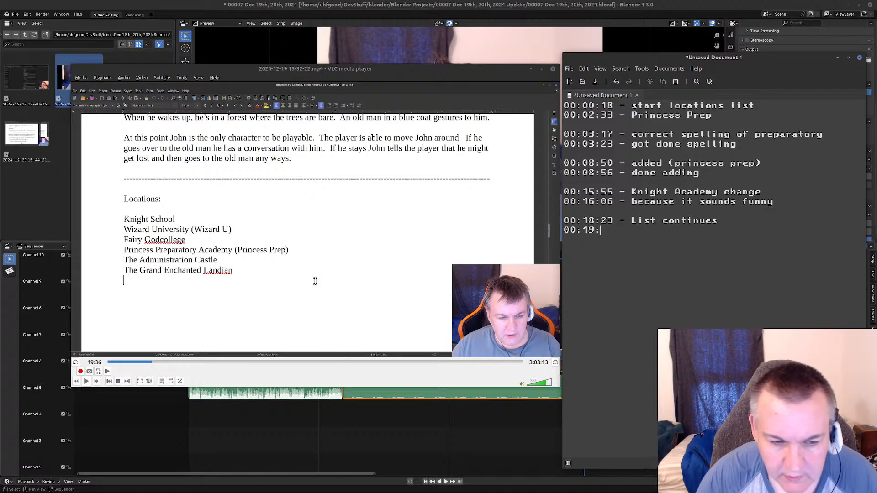
# Replay the stretch just after The Grand Enchanted Landian is typed in short bursts and pause at 19:38.
pyautogui.click(86, 383)
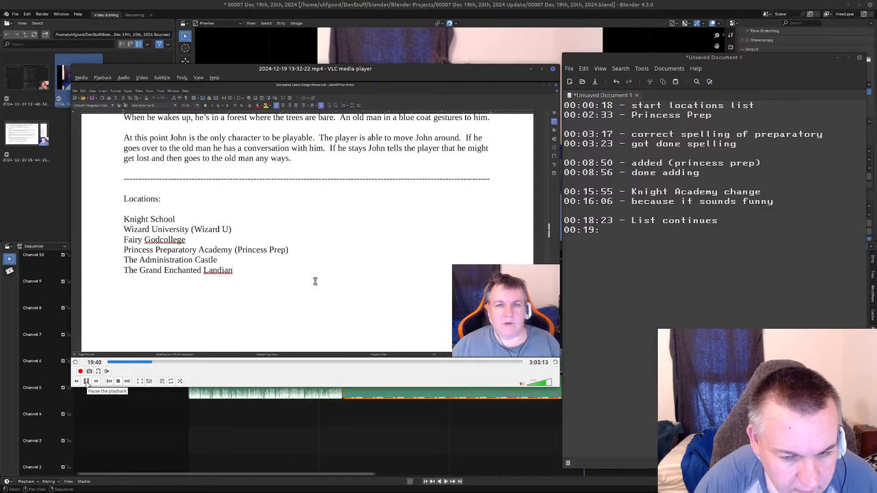
pyautogui.click(86, 381)
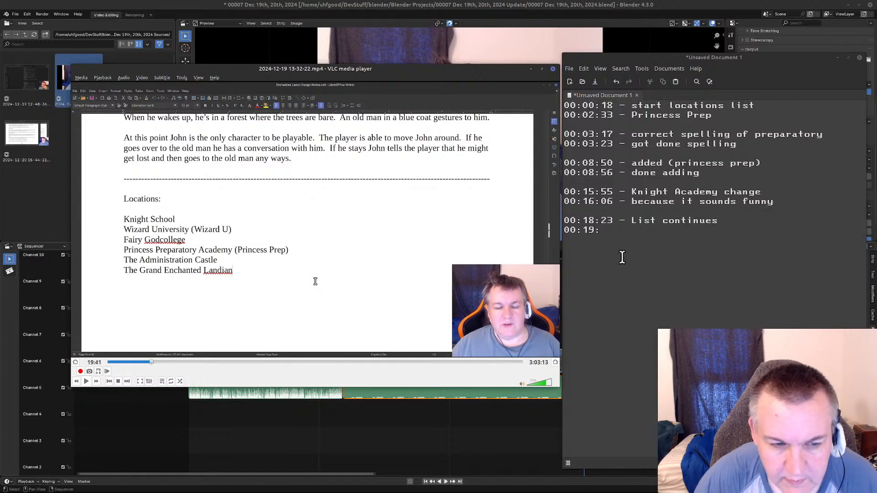
pyautogui.click(86, 382)
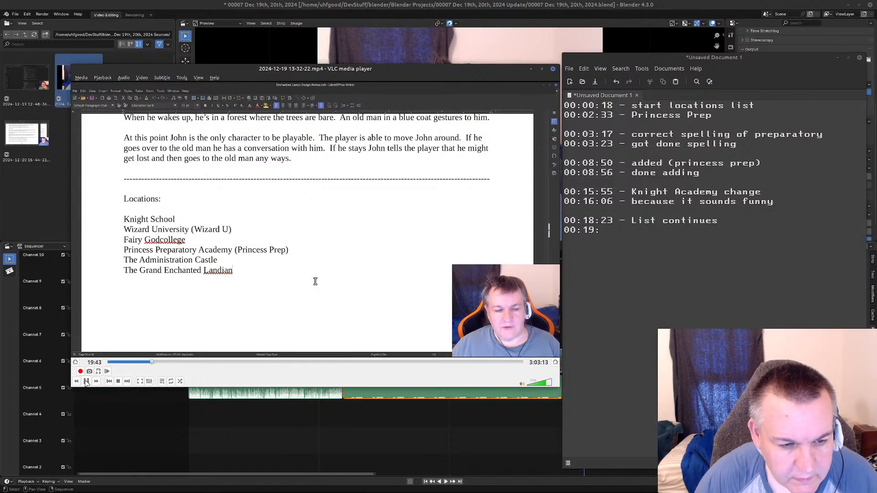
pyautogui.click(86, 382)
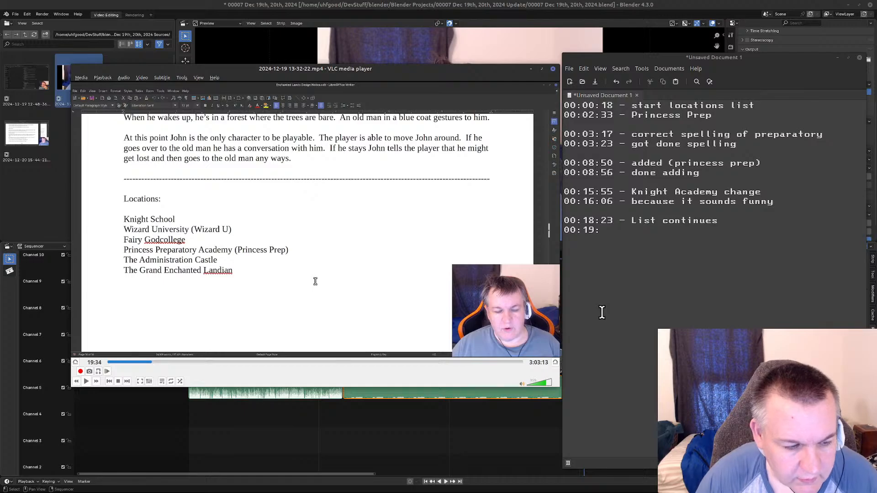
pyautogui.click(88, 383)
pyautogui.click(88, 383)
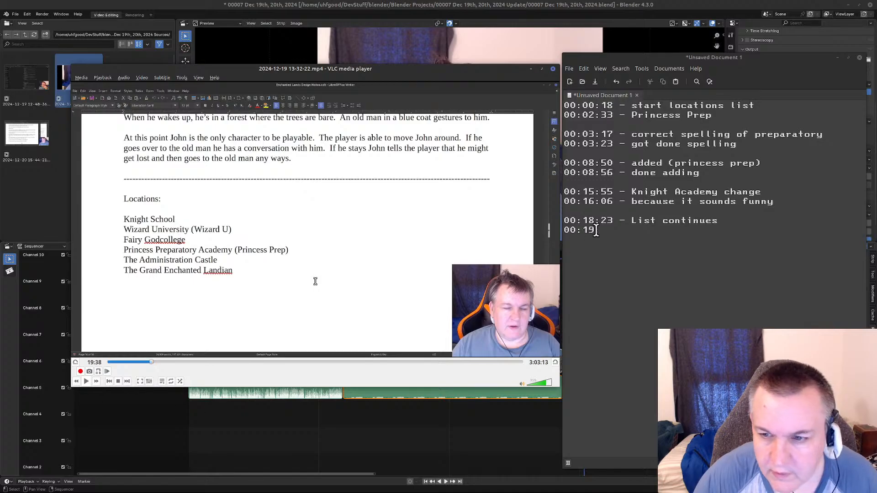
# Complete the log line as "00:19:37 - The grand enchanted Landian" and leave a blank line below it.
pyautogui.write('37 -')
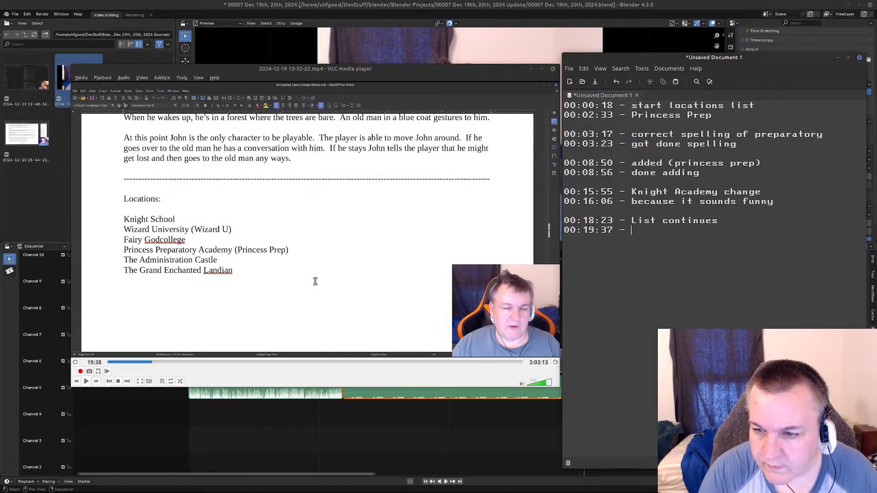
pyautogui.write('The grand E')
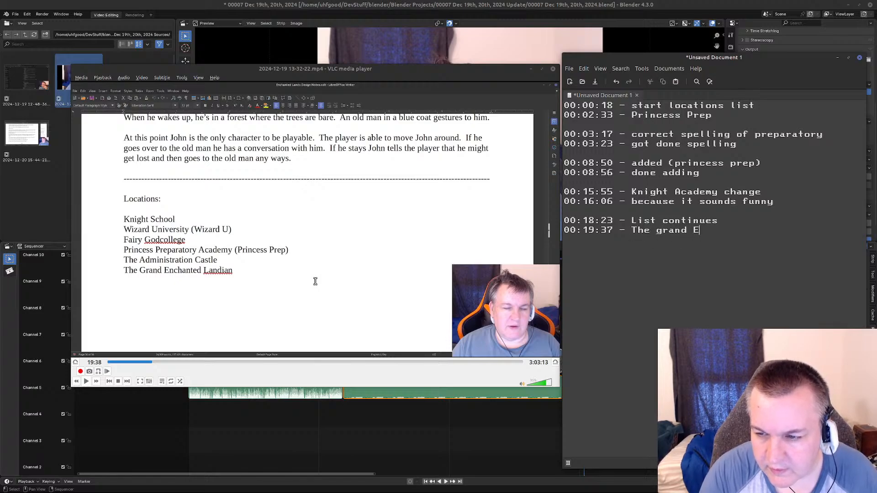
pyautogui.press('BackSpace')
pyautogui.write('en')
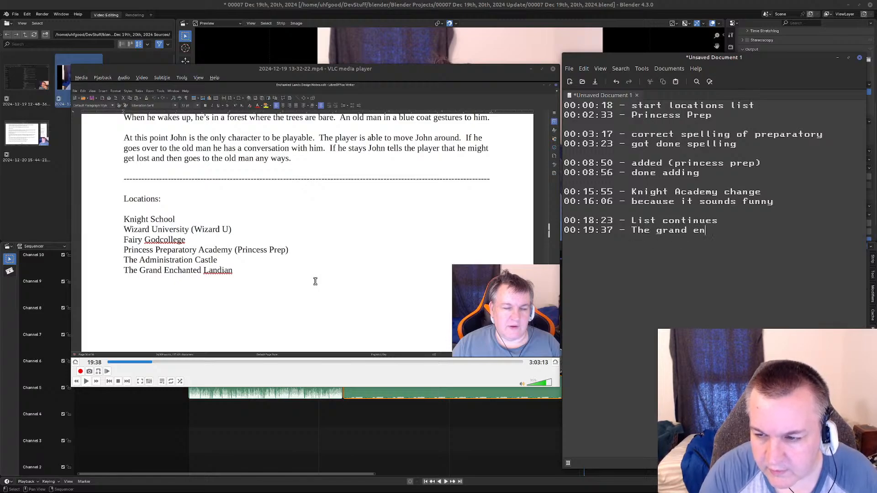
pyautogui.write('chanted Landian')
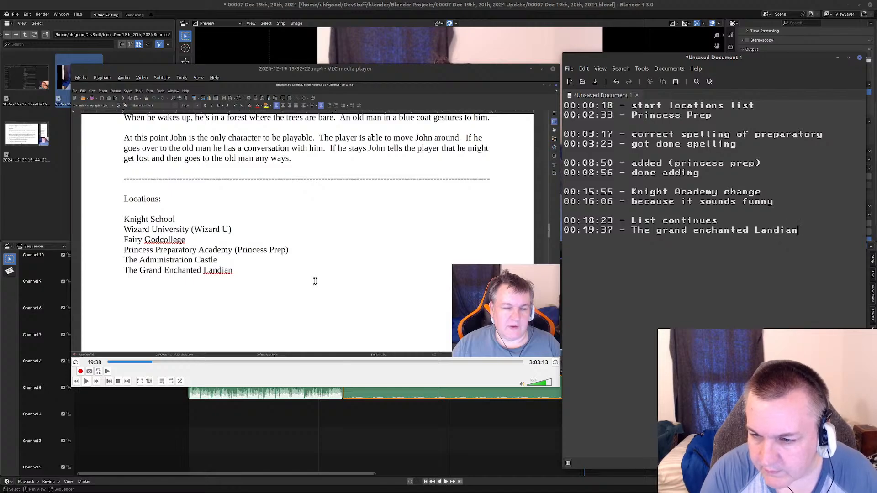
pyautogui.press('Return')
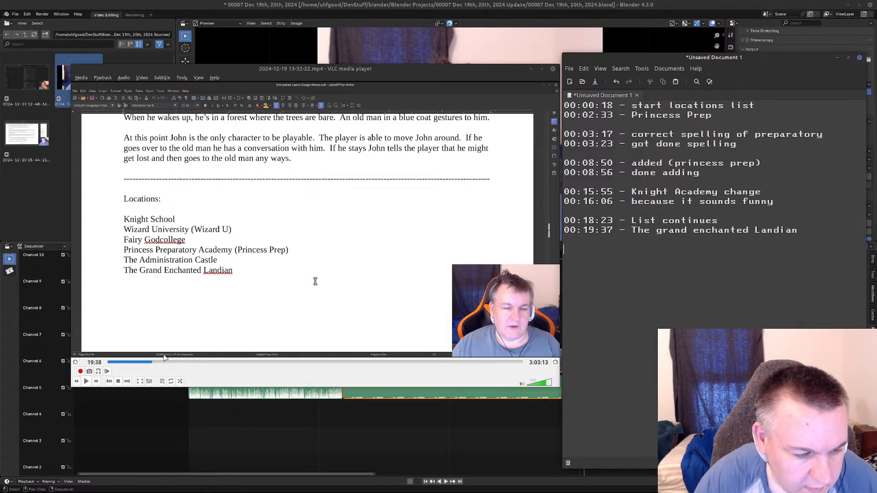
# Skim the recording onward from 19:38 to look for the next addition to the locations list.
pyautogui.click(86, 382)
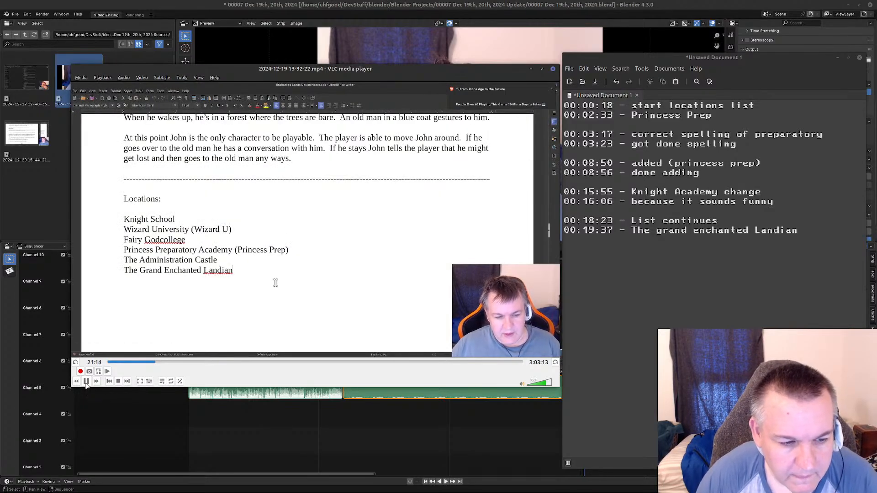
pyautogui.press('Right')
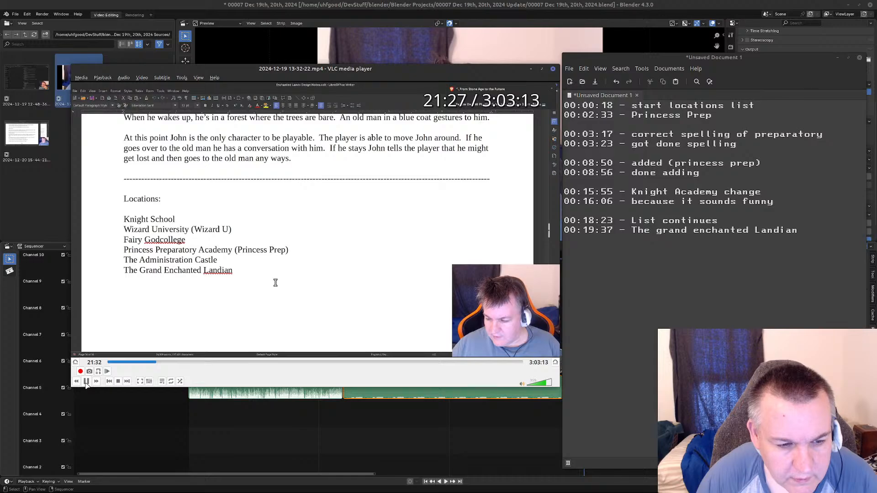
pyautogui.press('Right')
pyautogui.press('Right')
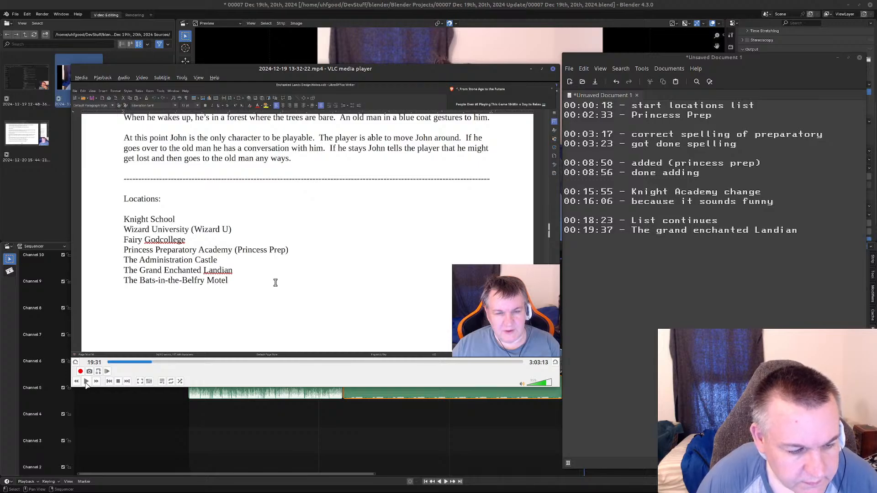
# Play and skip ahead through the recording until The Bats-in-the-Belfry line is being typed, and pause at 21:39.
pyautogui.click(107, 371)
pyautogui.click(87, 383)
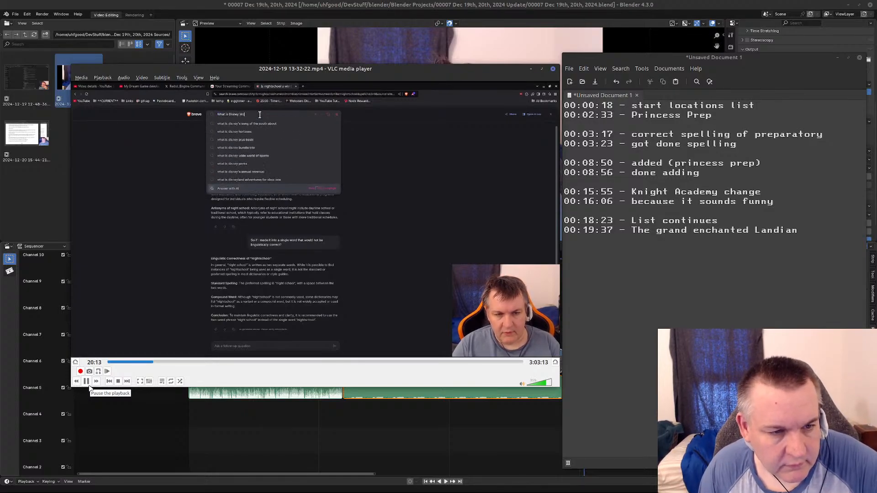
pyautogui.press('Right')
pyautogui.press('Right')
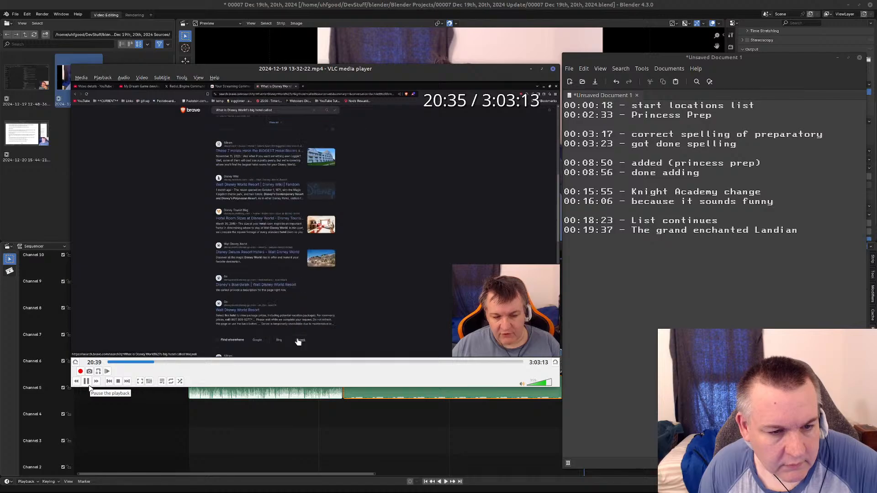
pyautogui.press('Right')
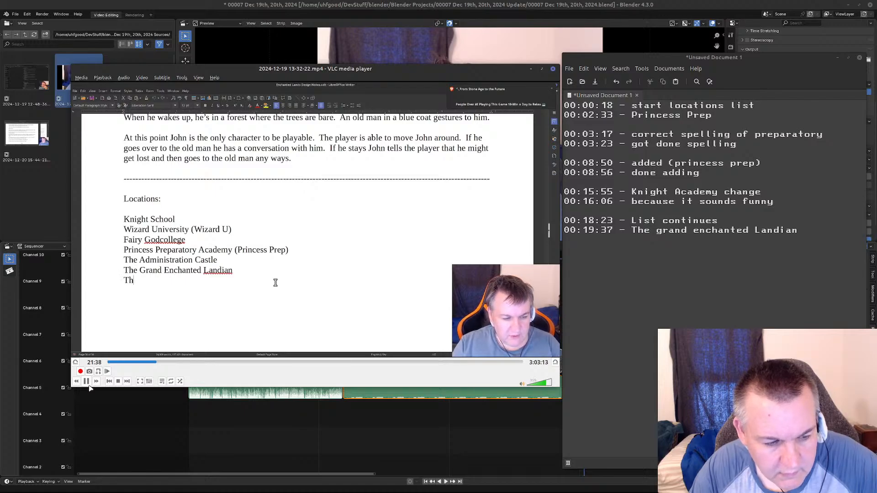
pyautogui.click(89, 384)
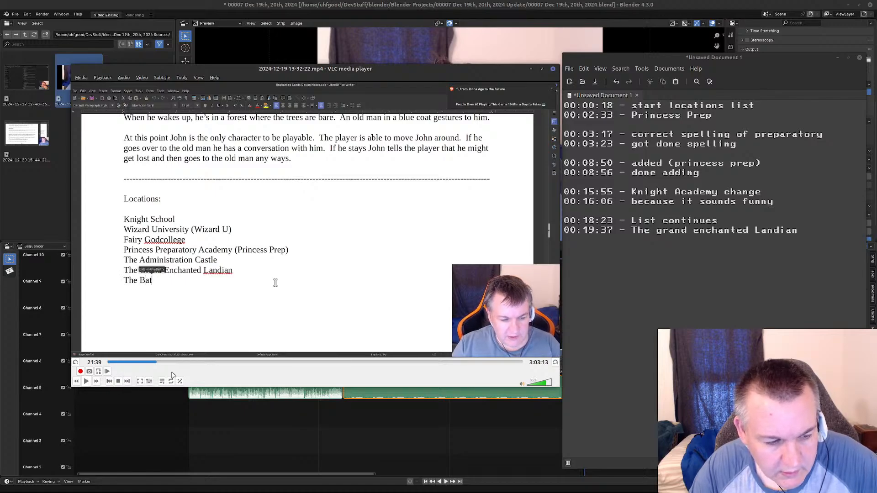
# Add the entry "00:21:38 - Bats in the Belfry" to the notes after a blank line, and start a new line below it.
pyautogui.click(818, 241)
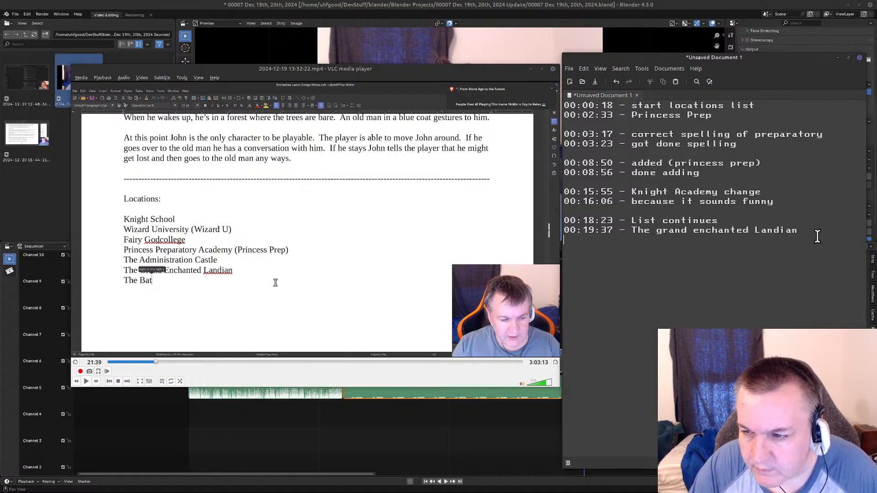
pyautogui.press('Return')
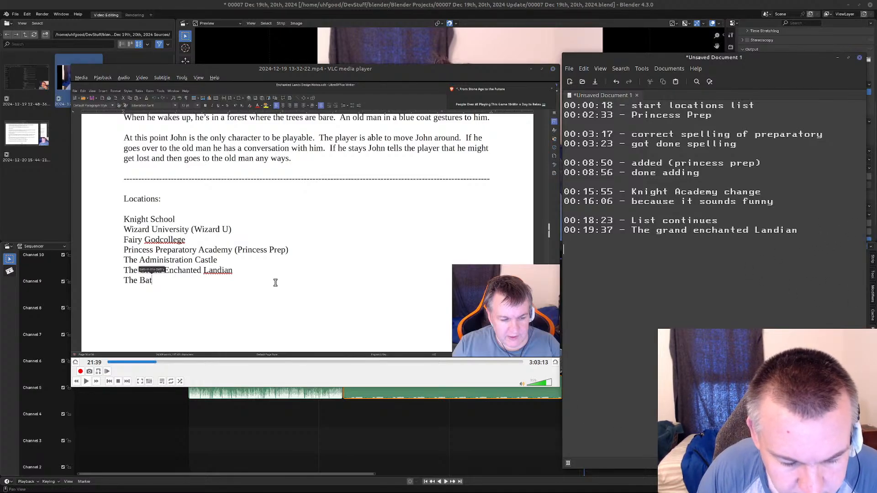
pyautogui.write('21:38')
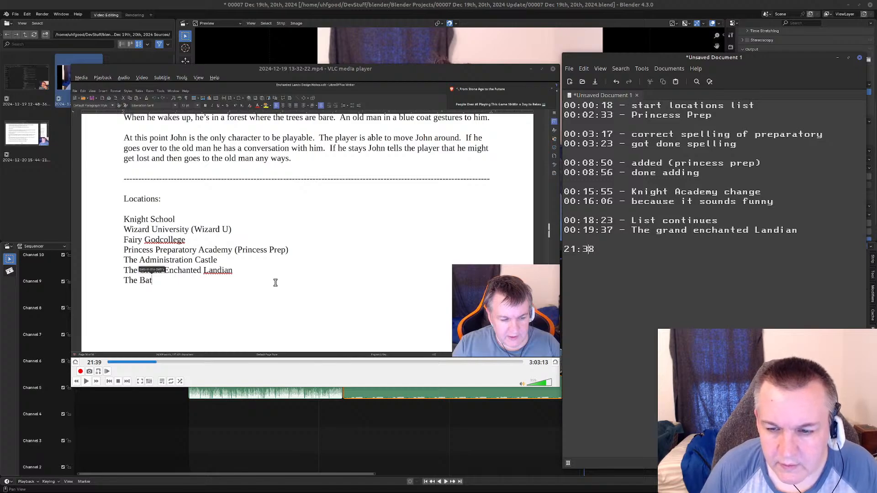
pyautogui.press('Right')
pyautogui.press('Right')
pyautogui.write('00:')
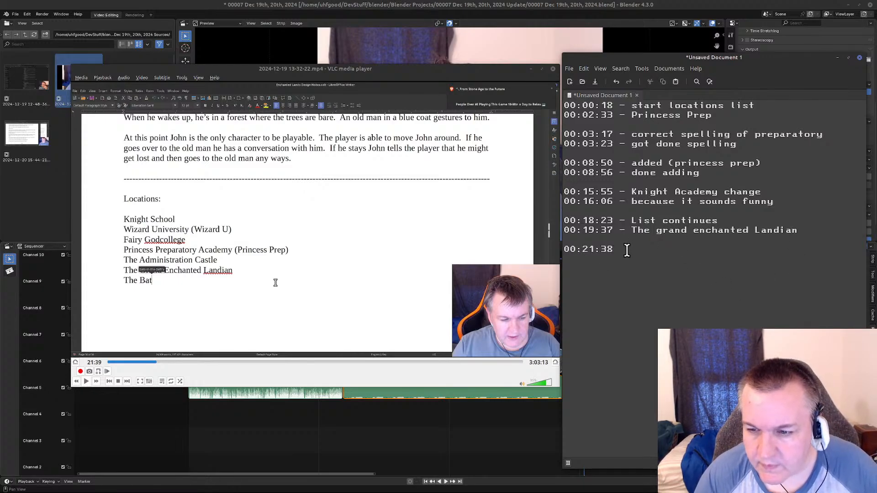
pyautogui.write('- B')
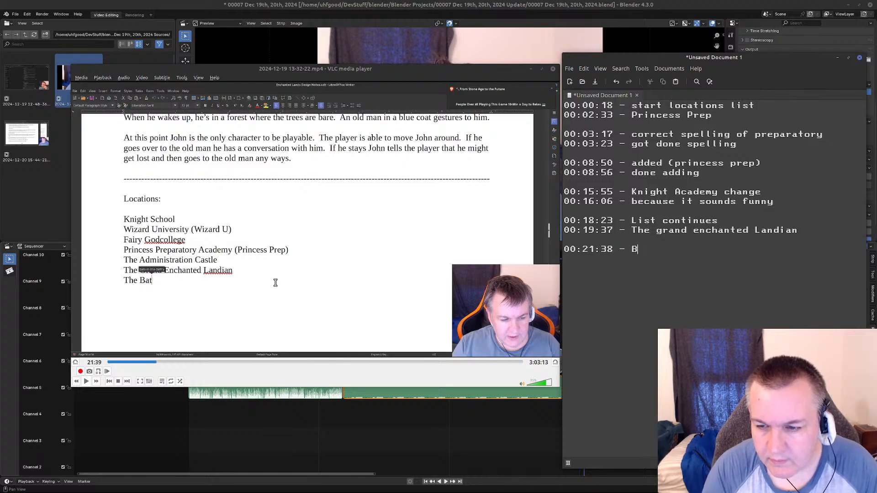
pyautogui.write('ats in the Belfry')
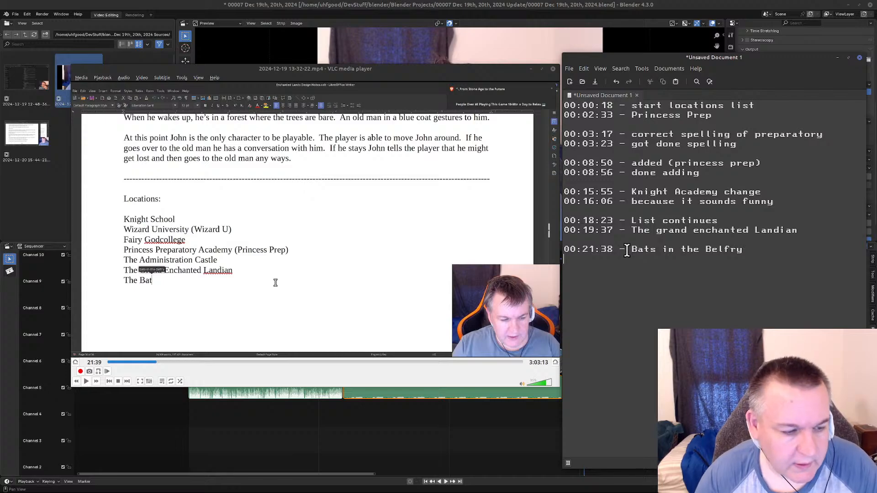
pyautogui.press('Return')
# Skim the recording from 21:39 to follow the additions to the locations list up to Forest of Fading Thoughts.
pyautogui.click(86, 381)
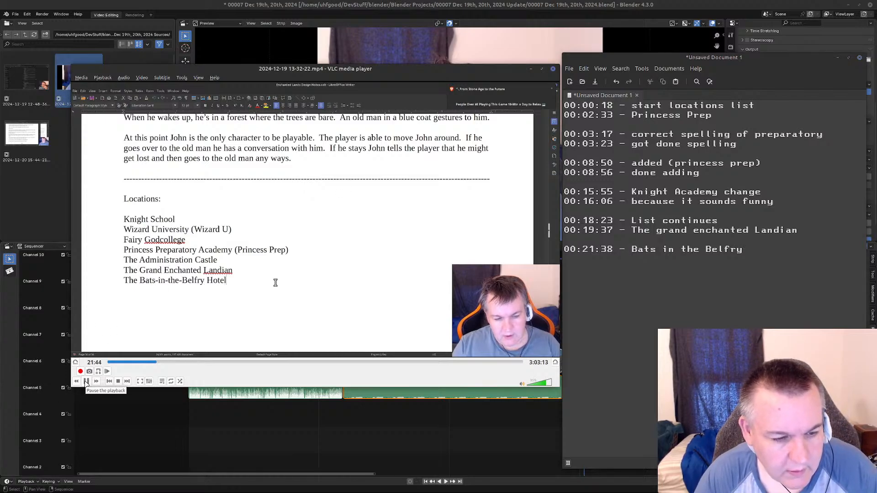
pyautogui.click(86, 382)
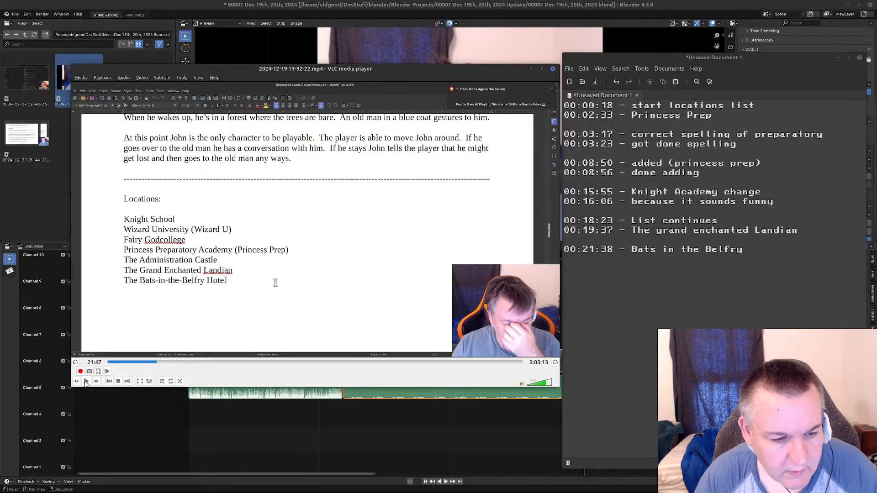
pyautogui.click(86, 382)
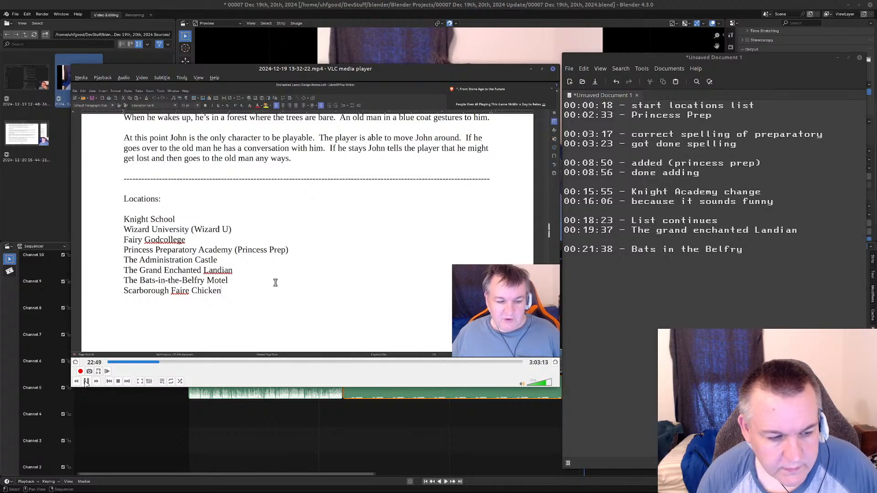
pyautogui.press('Right')
pyautogui.press('Right')
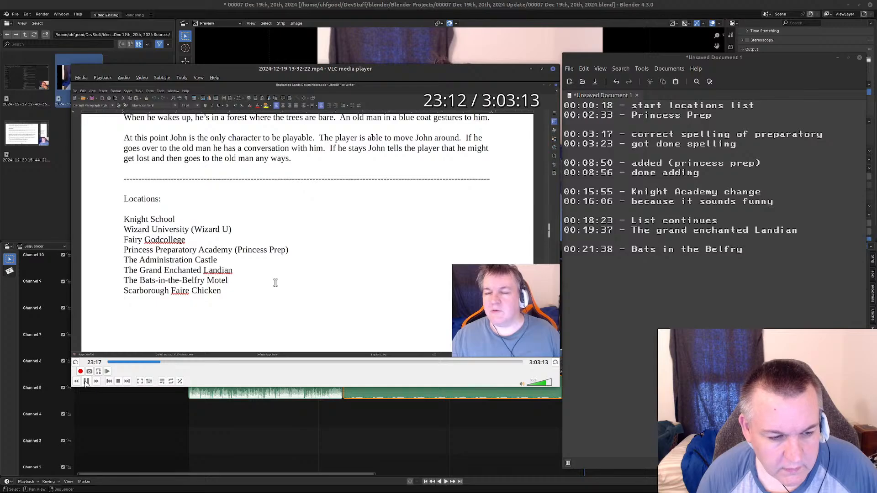
pyautogui.press('Right')
pyautogui.press('Right')
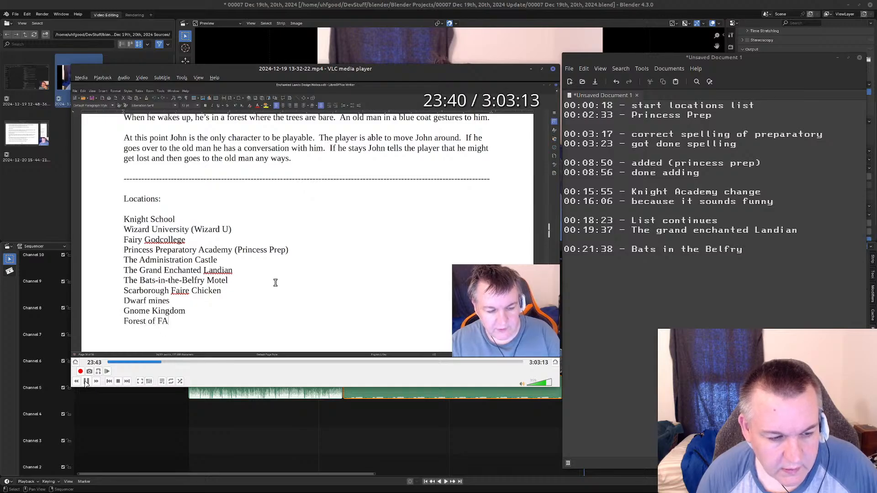
pyautogui.press('Right')
pyautogui.press('Right')
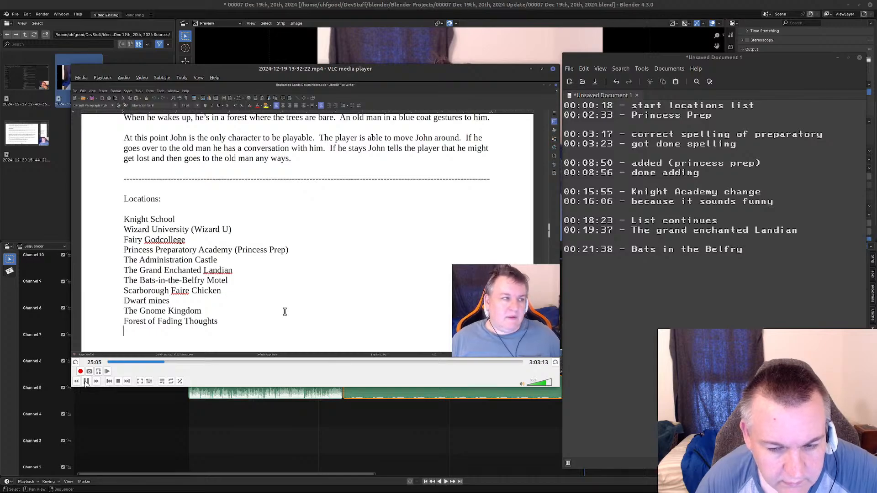
# Replay the stretch just after Forest of Fading Thoughts is added in short bursts and pause at 25:05.
pyautogui.click(86, 381)
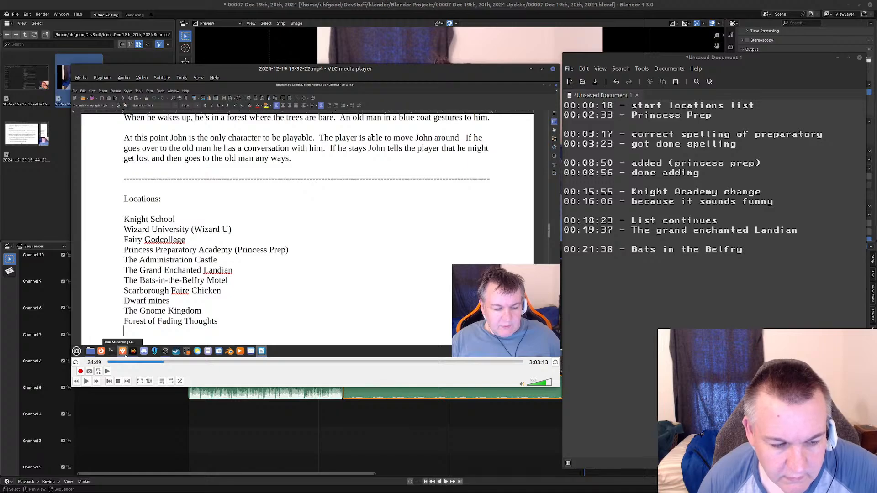
pyautogui.click(86, 382)
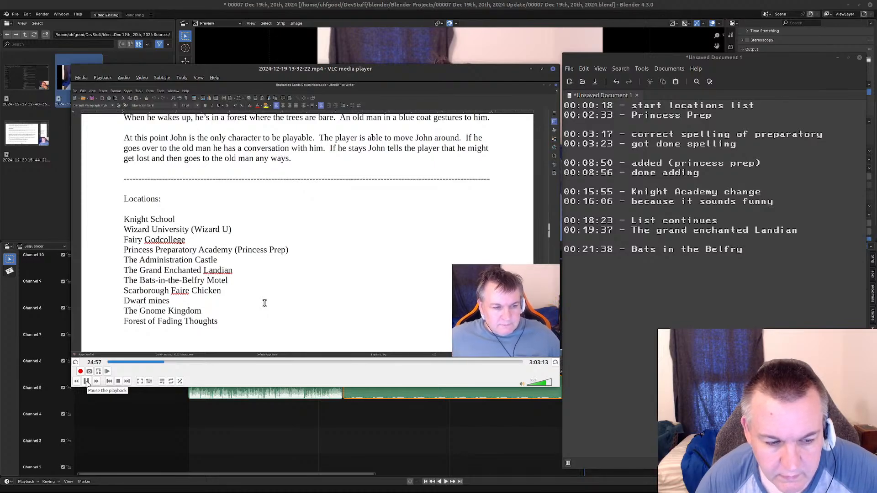
pyautogui.click(87, 381)
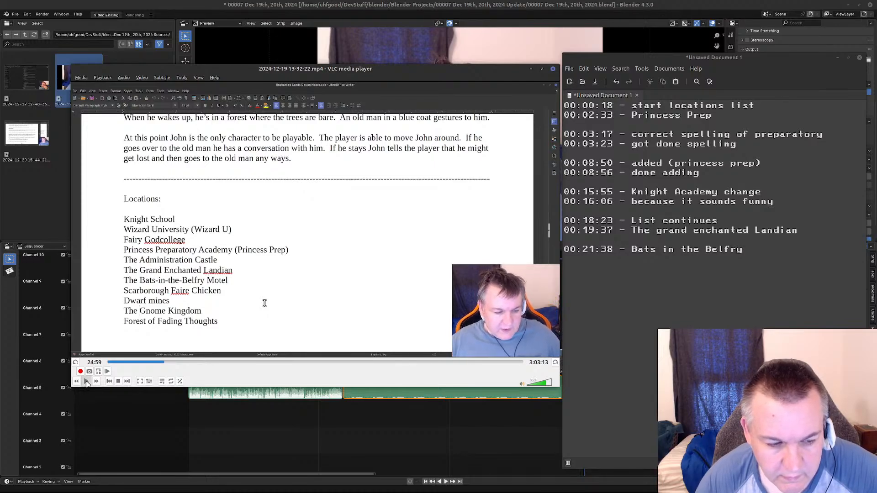
pyautogui.click(87, 382)
pyautogui.click(86, 381)
pyautogui.click(87, 382)
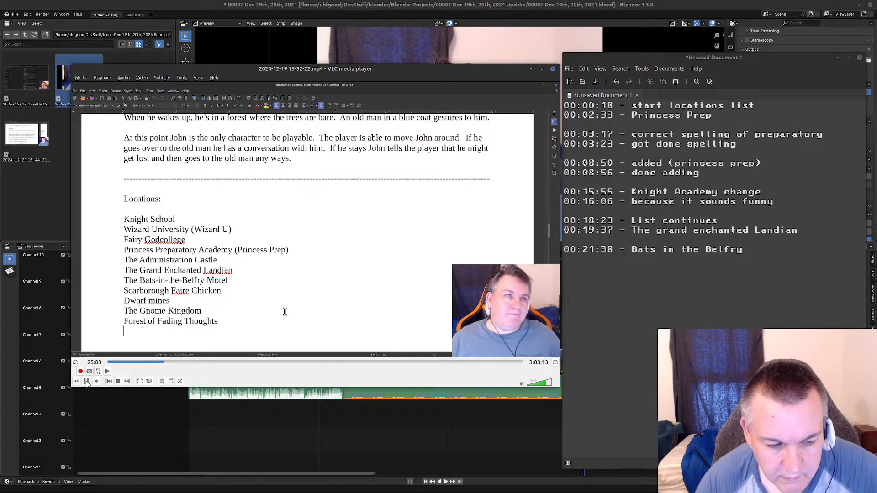
pyautogui.click(87, 381)
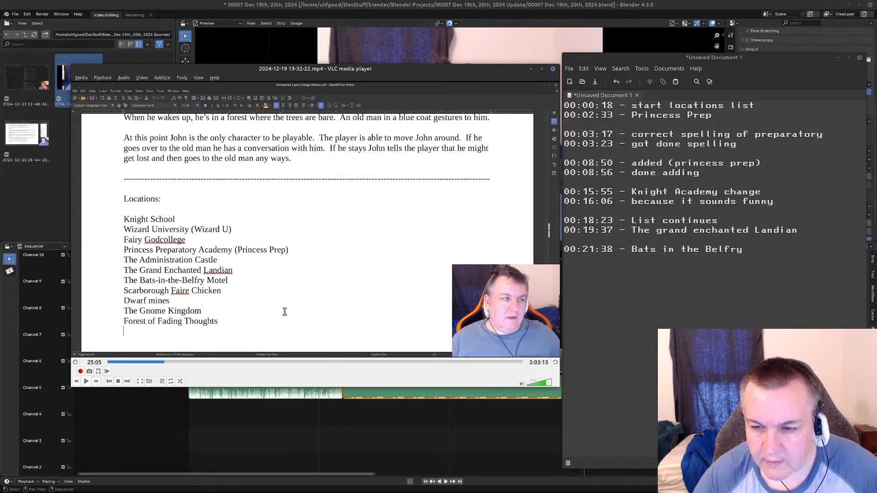
# Log "00:25:05 - Forest of fading thoughts" below the Bats in the Belfry entry and leave a blank line after it.
pyautogui.click(753, 249)
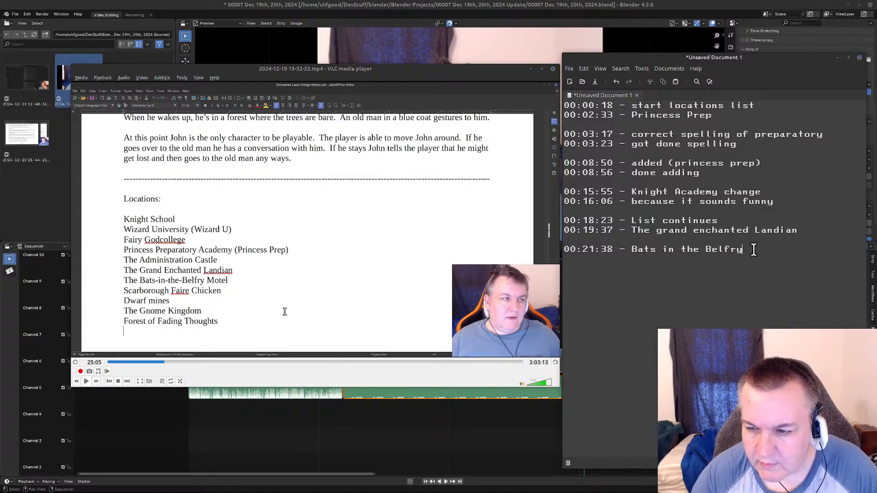
pyautogui.press('Return')
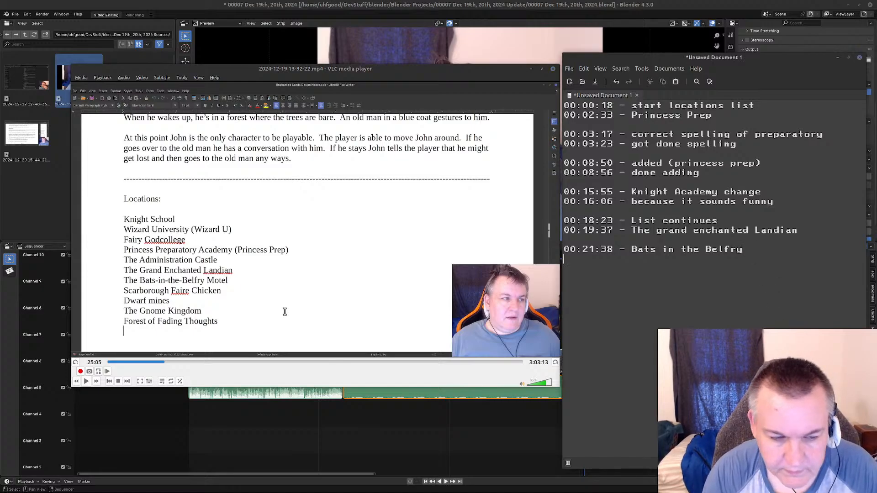
pyautogui.write('00:25:05 - Forest of ffadin')
pyautogui.press('BackSpace')
pyautogui.press('BackSpace')
pyautogui.press('BackSpace')
pyautogui.press('BackSpace')
pyautogui.press('BackSpace')
pyautogui.write('ading thoughts')
pyautogui.press('Return')
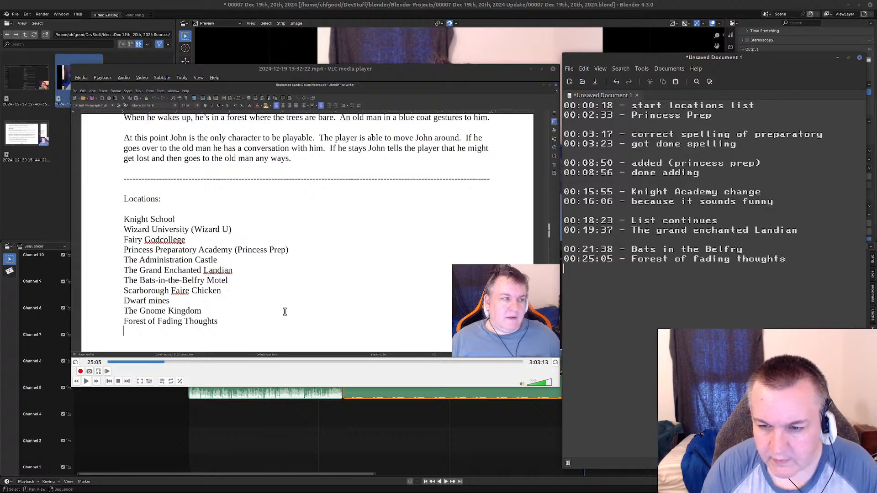
# Skip through the recording from 25:05, past the web research, to look for the next edit of the locations list.
pyautogui.click(86, 381)
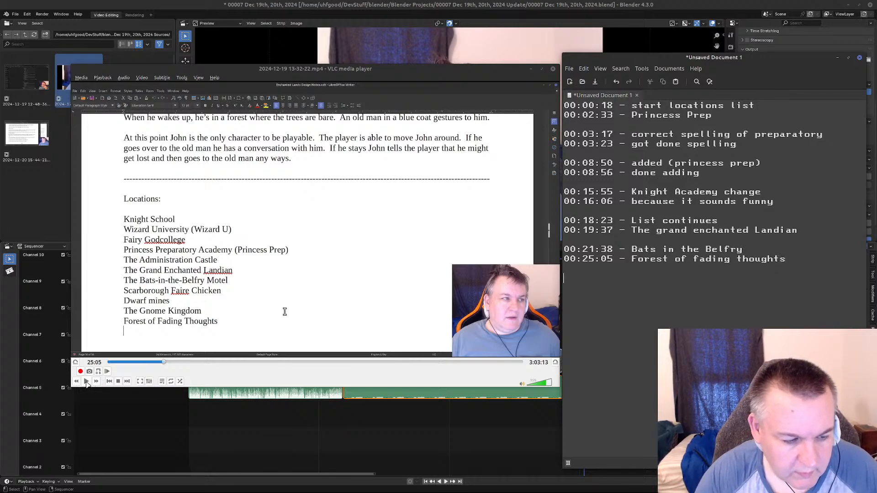
pyautogui.press('Right')
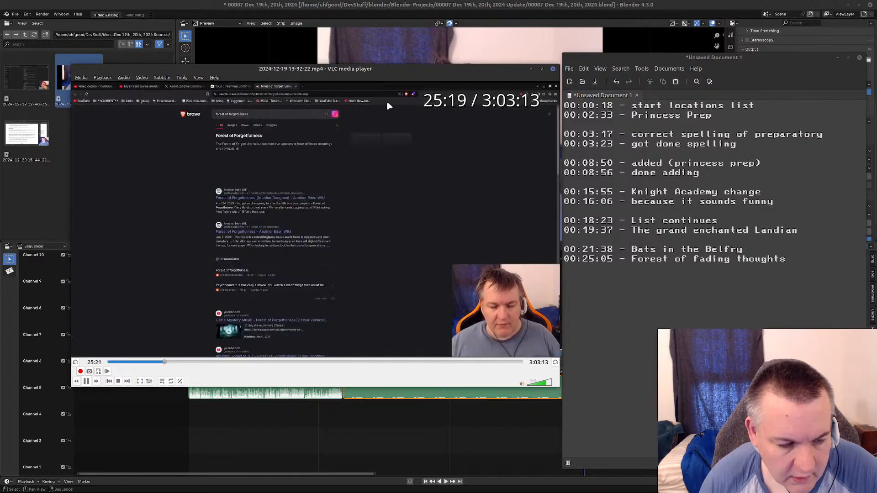
pyautogui.press('Right')
pyautogui.press('Right')
pyautogui.press('Right')
pyautogui.press('Right')
pyautogui.press('Right')
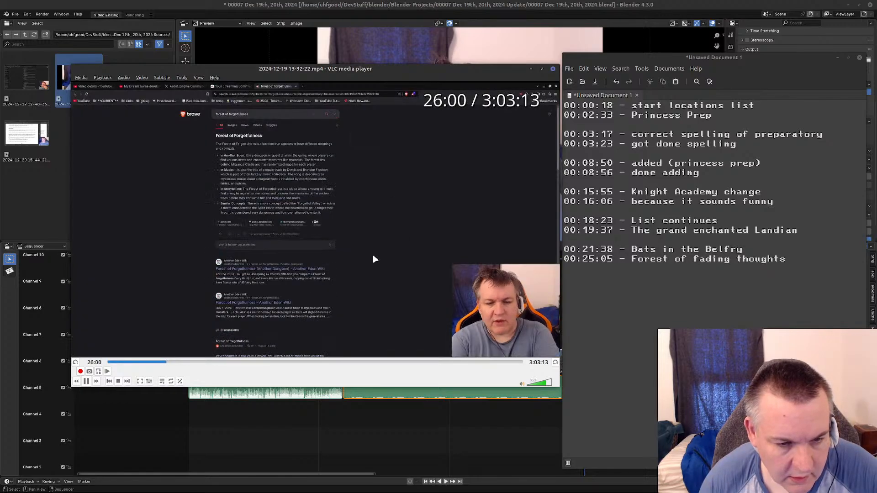
pyautogui.press('Right')
pyautogui.press('Right')
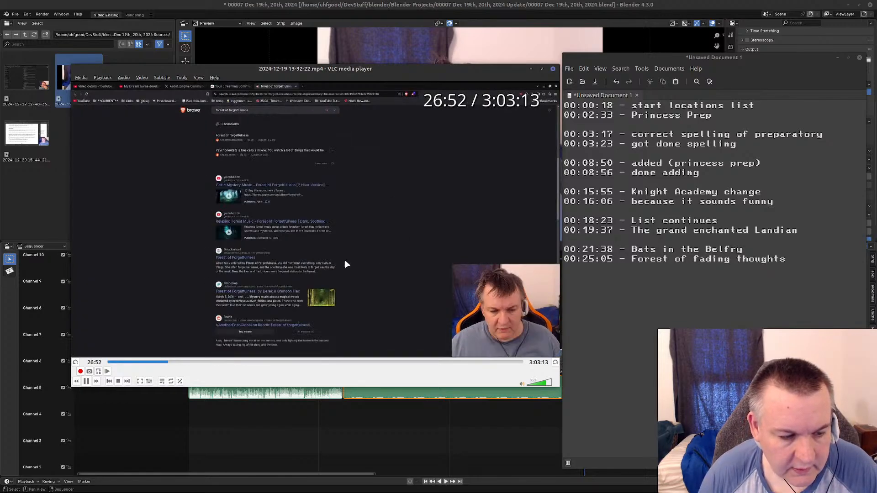
pyautogui.press('Right')
pyautogui.press('Right')
pyautogui.press('Right')
pyautogui.press('Right')
pyautogui.press('Right')
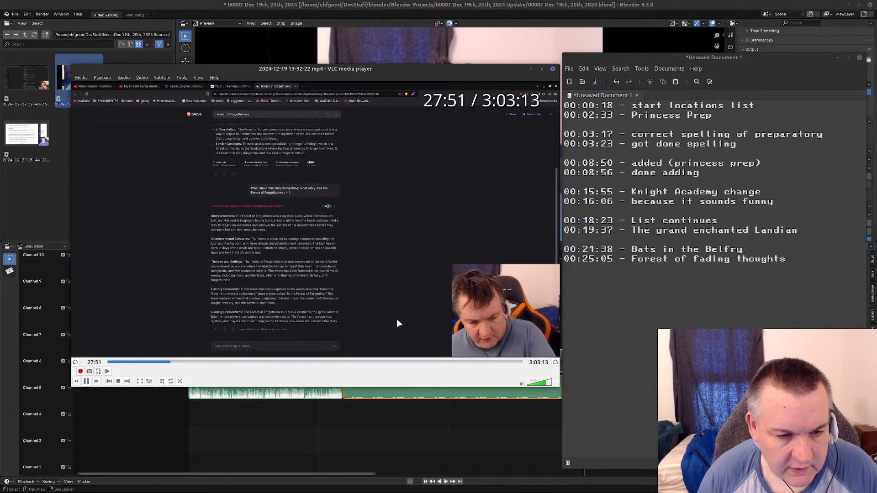
pyautogui.press('Right')
pyautogui.press('Right')
pyautogui.press('Right')
pyautogui.press('Right')
pyautogui.press('Right')
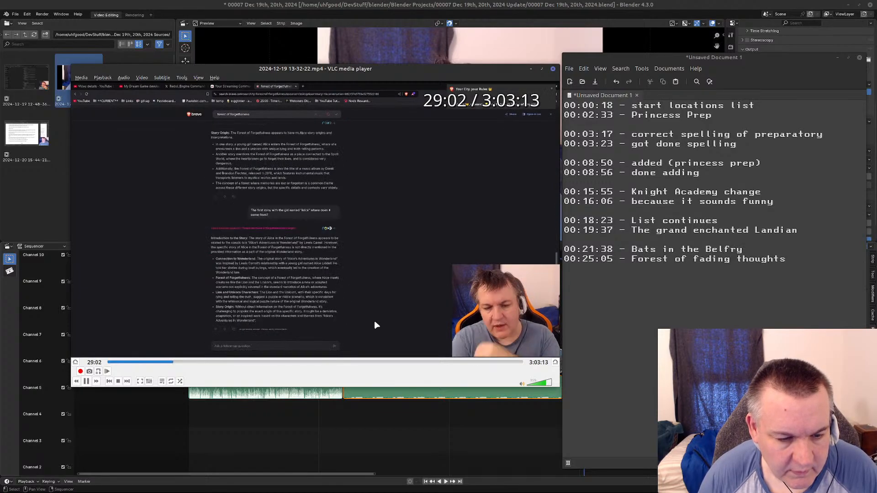
pyautogui.press('Right')
pyautogui.press('Right')
pyautogui.press('Right')
pyautogui.press('Right')
pyautogui.press('Right')
pyautogui.press('Right')
pyautogui.press('Right')
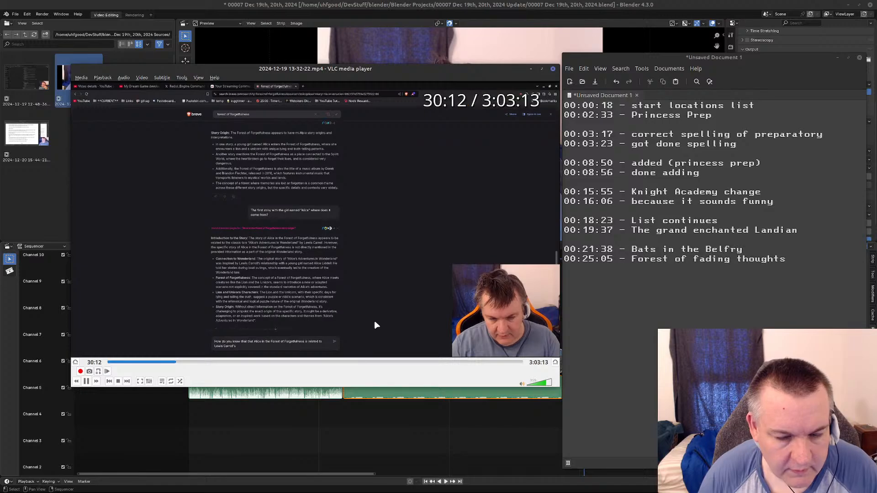
pyautogui.press('Right')
pyautogui.press('Right')
pyautogui.press('Right')
pyautogui.press('Right')
pyautogui.press('Right')
pyautogui.press('Right')
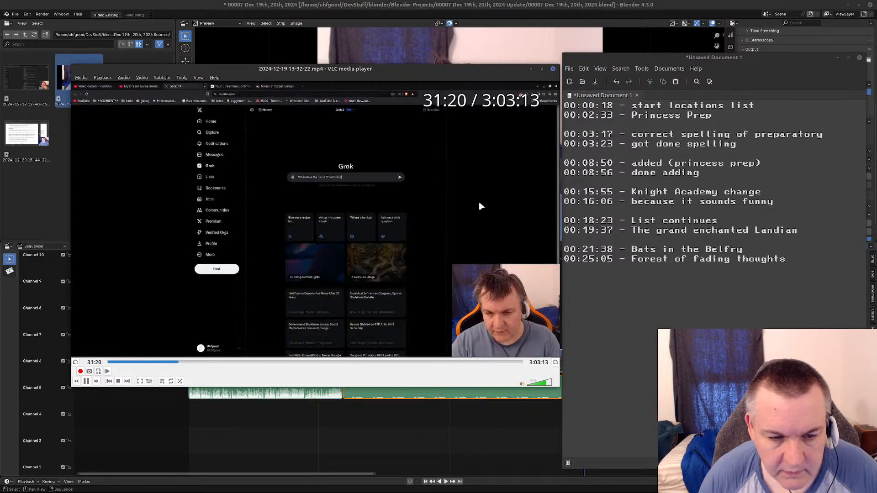
pyautogui.press('Right')
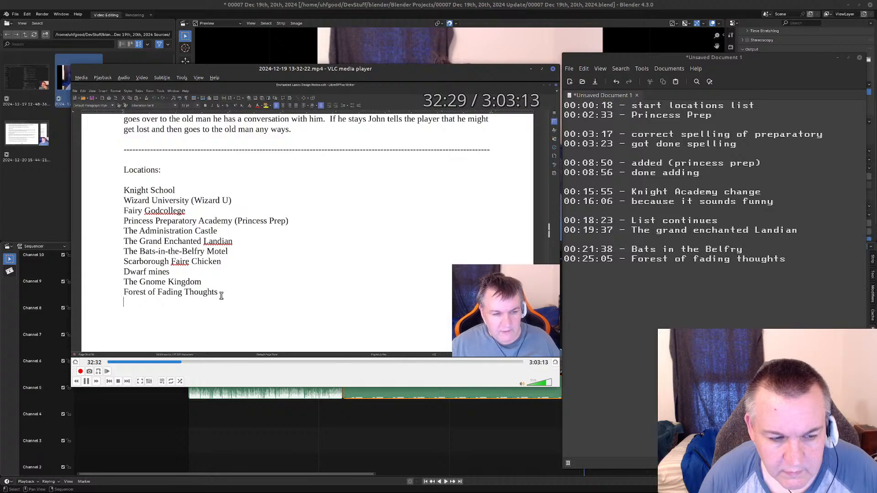
# Step back and forth around the return to the locations list and pause at 32:39, where "Fading Thoughts" is selected.
pyautogui.press('Left')
pyautogui.press('Left')
pyautogui.press('Left')
pyautogui.press('Right')
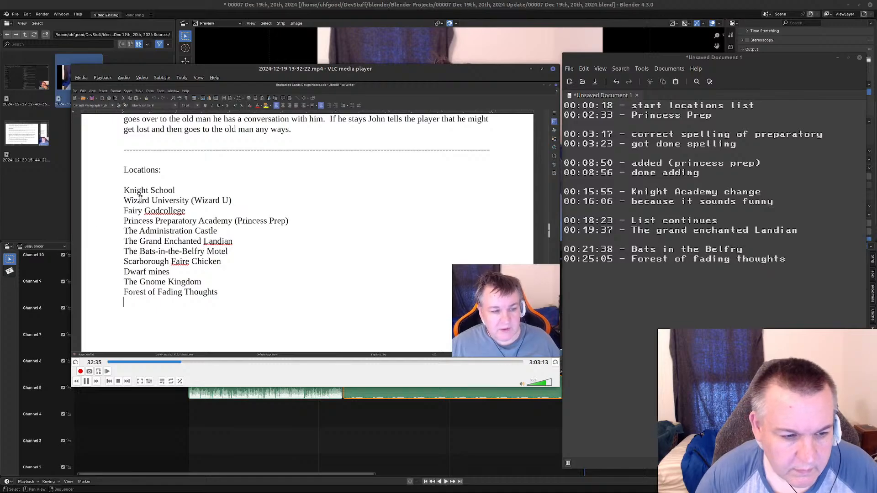
pyautogui.click(87, 381)
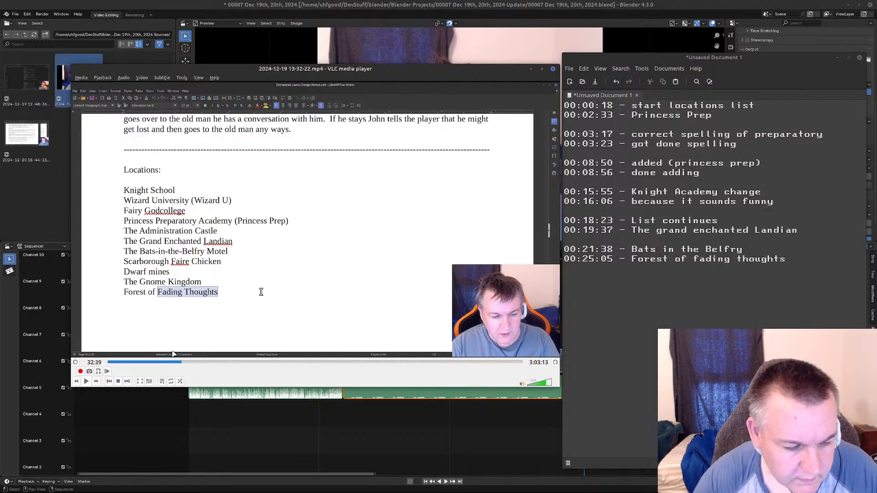
# Replay the part around 32:39, go back before "Fading Thoughts" is selected, and pause at 32:32.
pyautogui.click(85, 381)
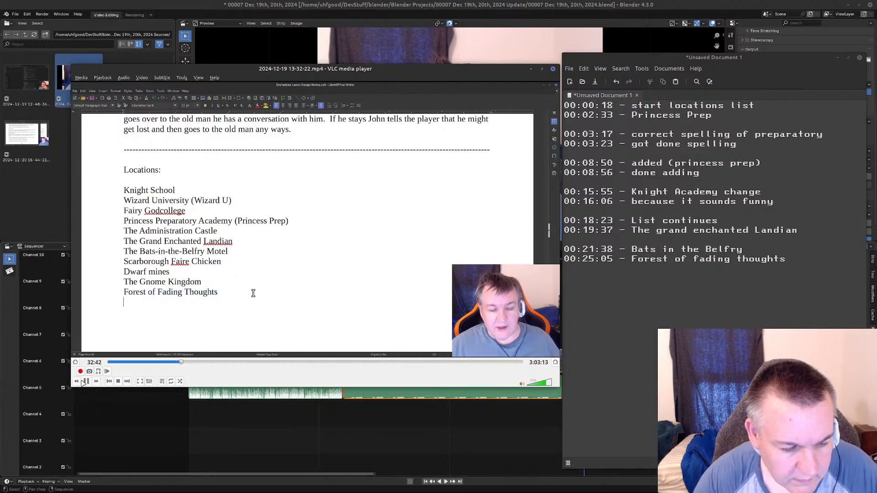
pyautogui.click(86, 382)
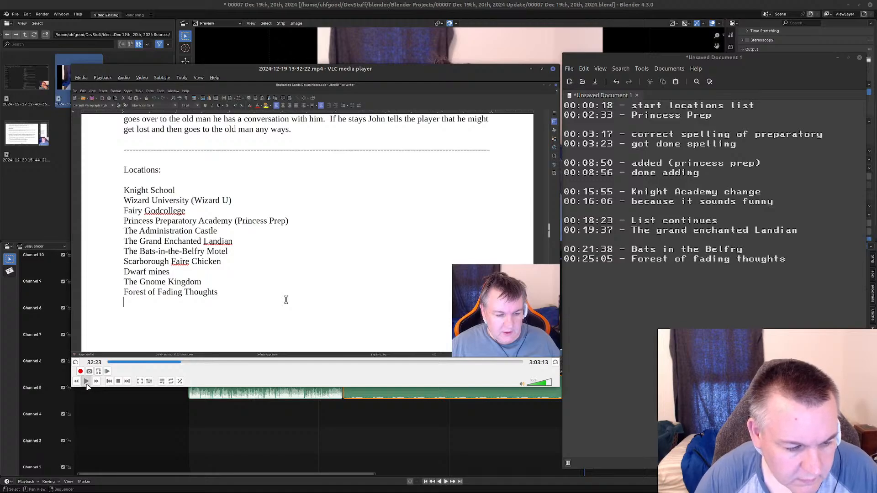
pyautogui.click(86, 382)
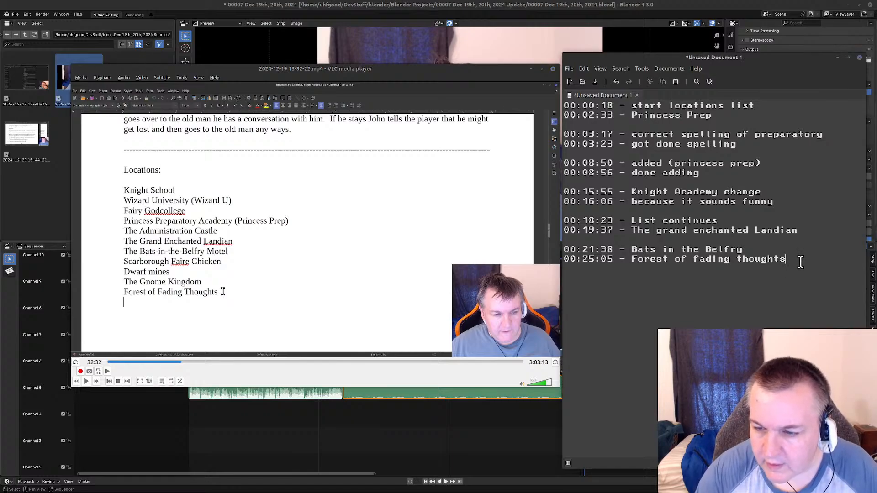
# Log "00:32:32 - Very punny" below the Forest of fading thoughts entry, separated by a blank line.
pyautogui.press('Return')
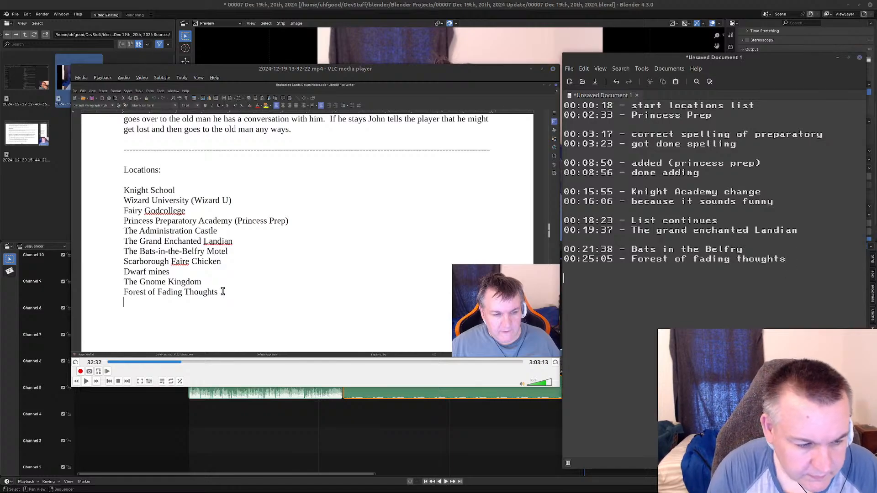
pyautogui.write('00:')
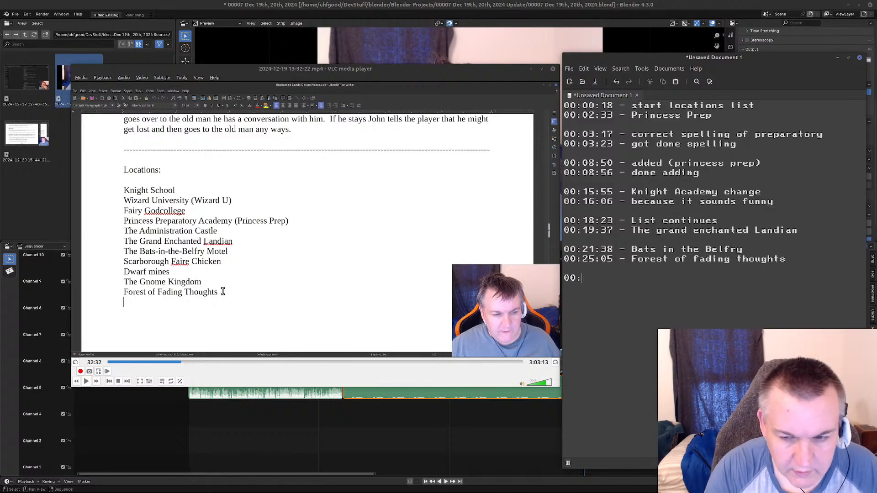
pyautogui.write('32:3')
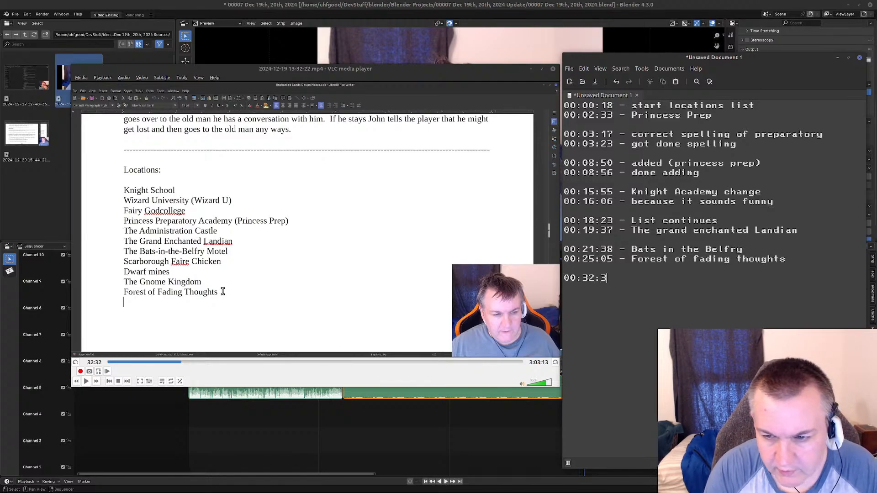
pyautogui.write('2 - Very punn y')
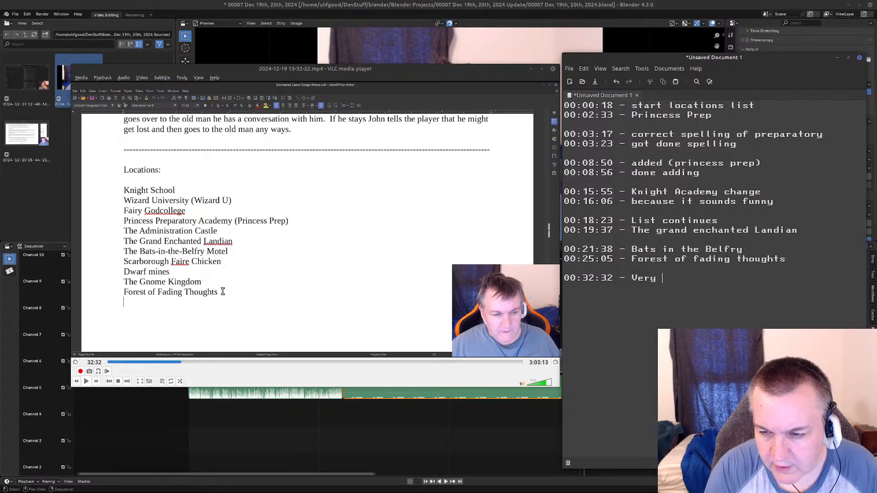
pyautogui.press('BackSpace')
pyautogui.press('BackSpace')
pyautogui.write('y')
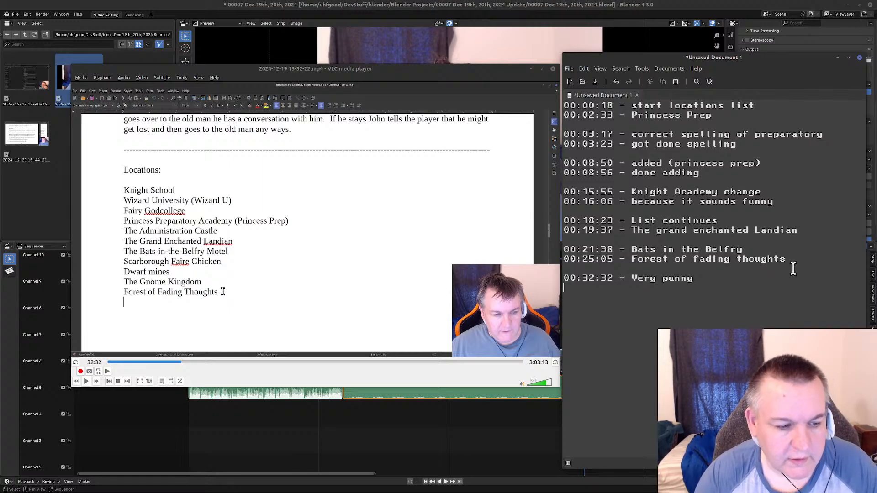
# Play on from 32:32, skip ahead past the selected "Fading Thoughts", and pause at 33:14, where The Forest of Forgetfulness is listed.
pyautogui.click(86, 381)
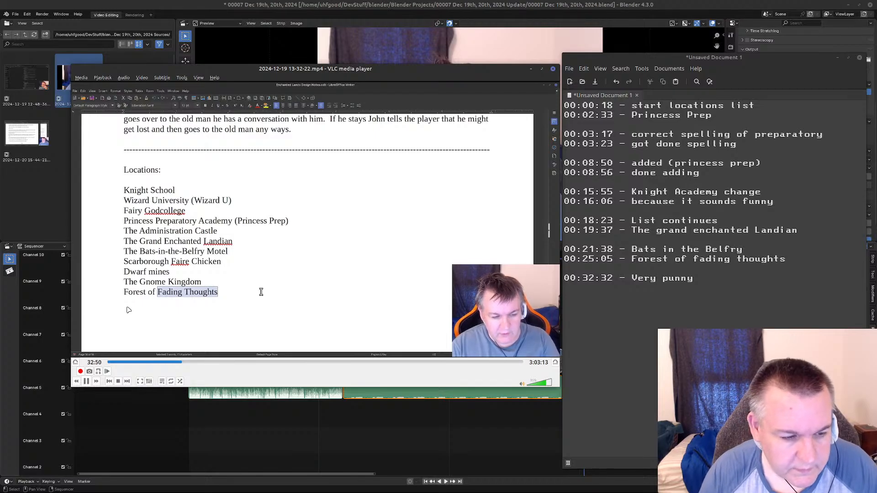
pyautogui.hotkey('alt', 'Right')
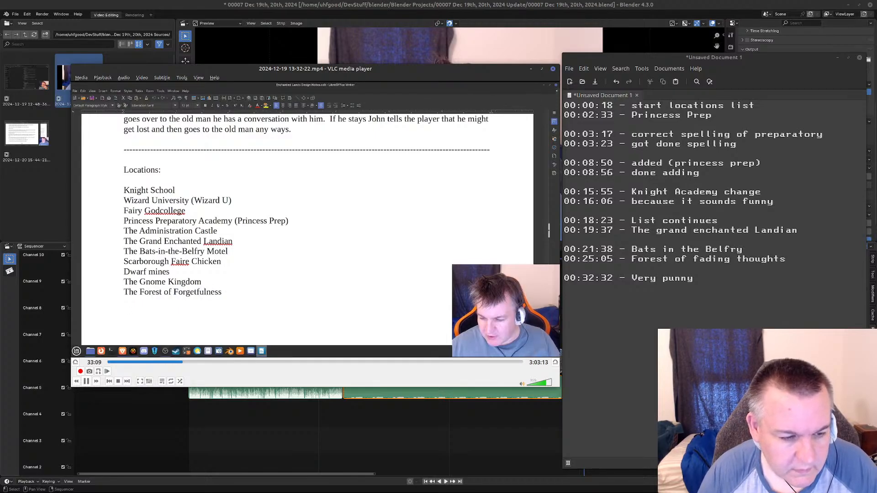
pyautogui.click(87, 382)
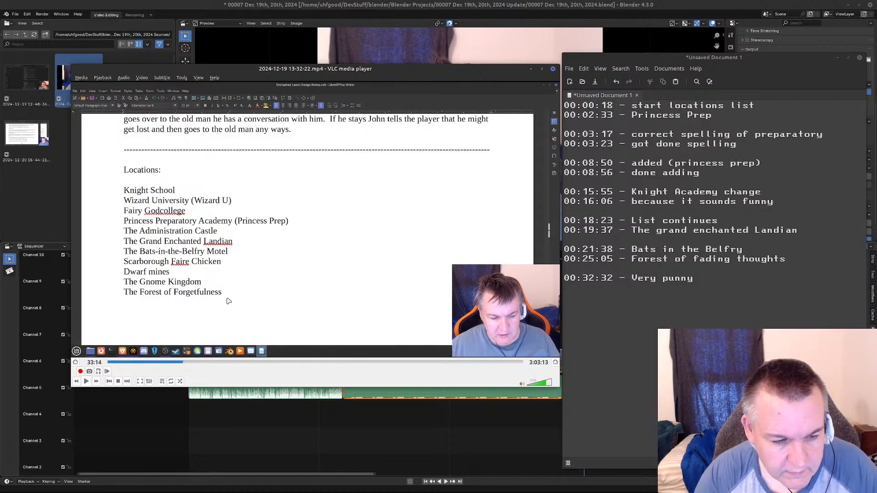
# Log "00:33:14 - breaking" on the line directly below the Very punny entry.
pyautogui.click(704, 278)
pyautogui.press('Return')
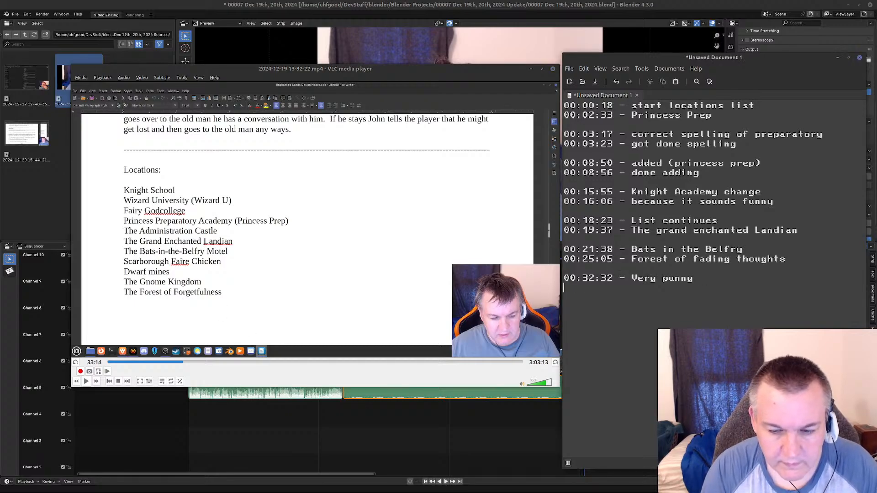
pyautogui.write('33')
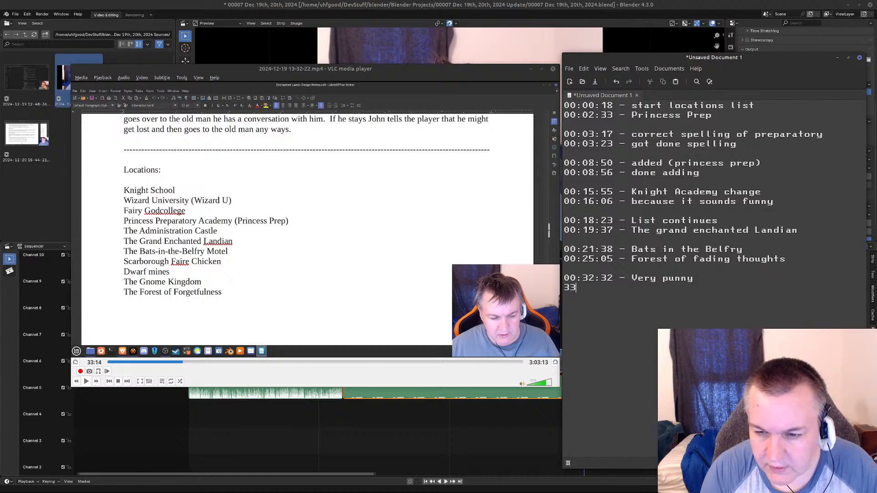
pyautogui.press('BackSpace')
pyautogui.press('BackSpace')
pyautogui.write('00')
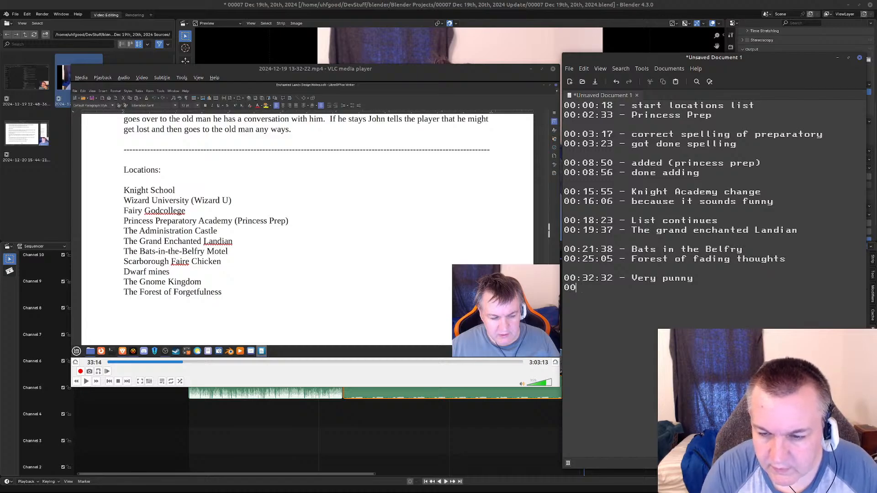
pyautogui.write(':33:')
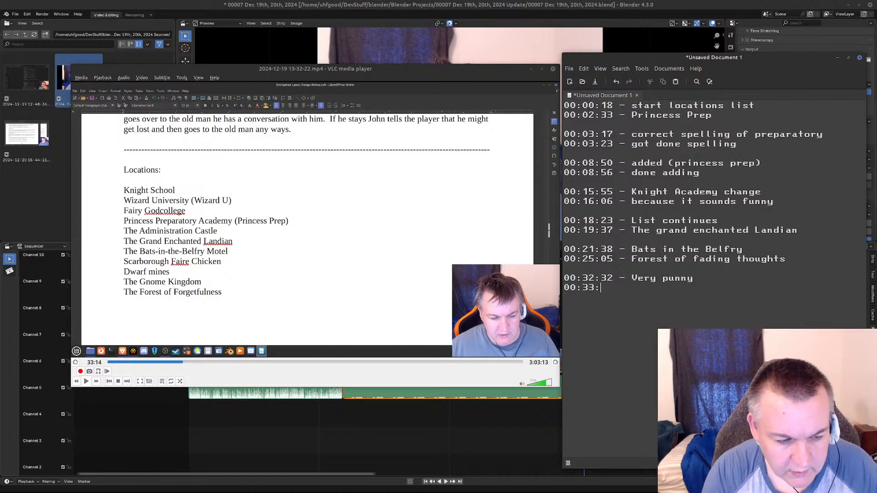
pyautogui.write('1')
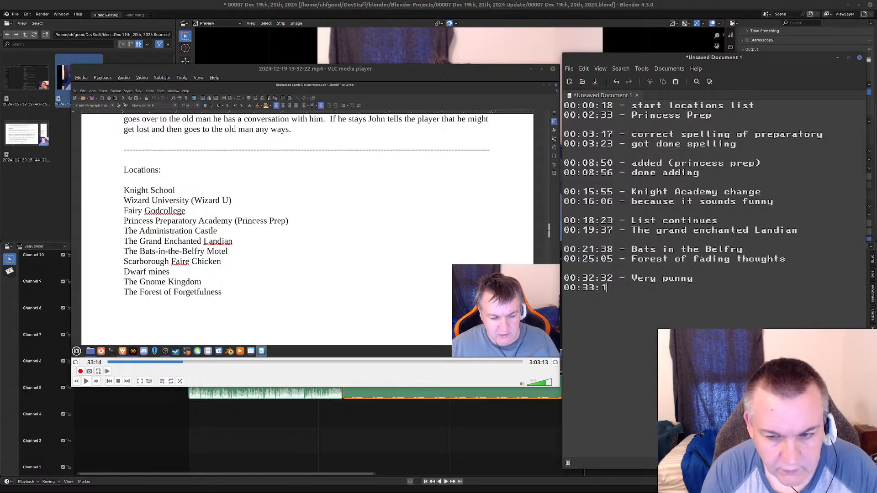
pyautogui.write('4 - breaking')
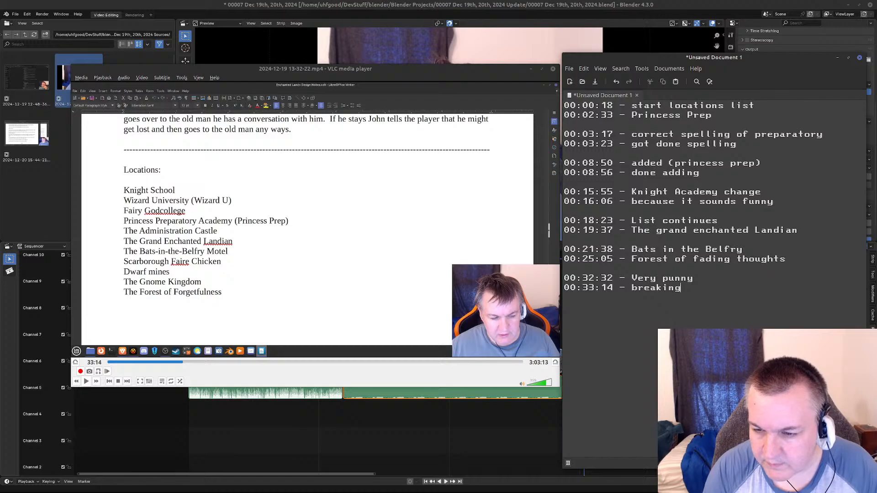
# Resume playback and start saving the notes as a new file in the "00007 Dec 19th, 20th, 2024 Update" folder under Blender Projects.
pyautogui.click(87, 381)
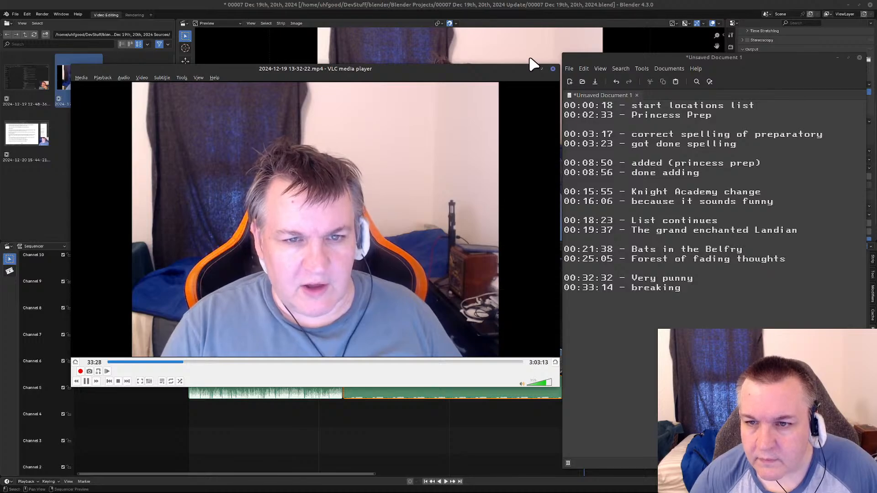
pyautogui.click(571, 66)
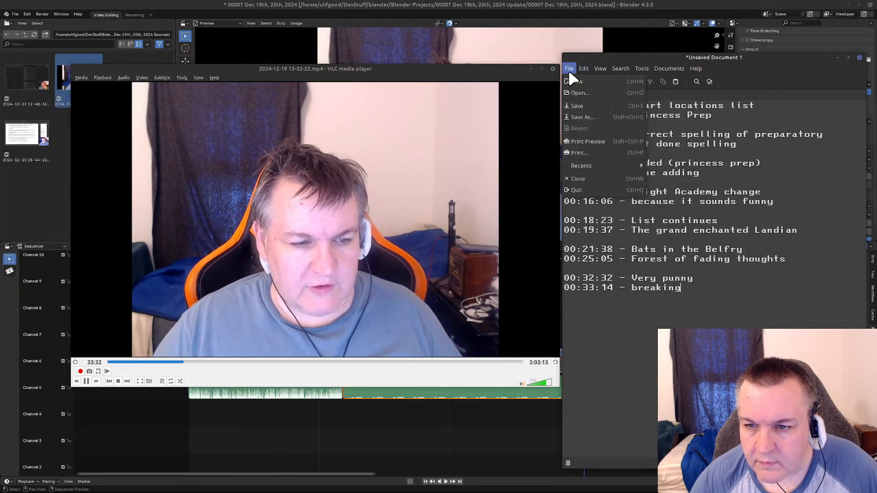
pyautogui.click(580, 115)
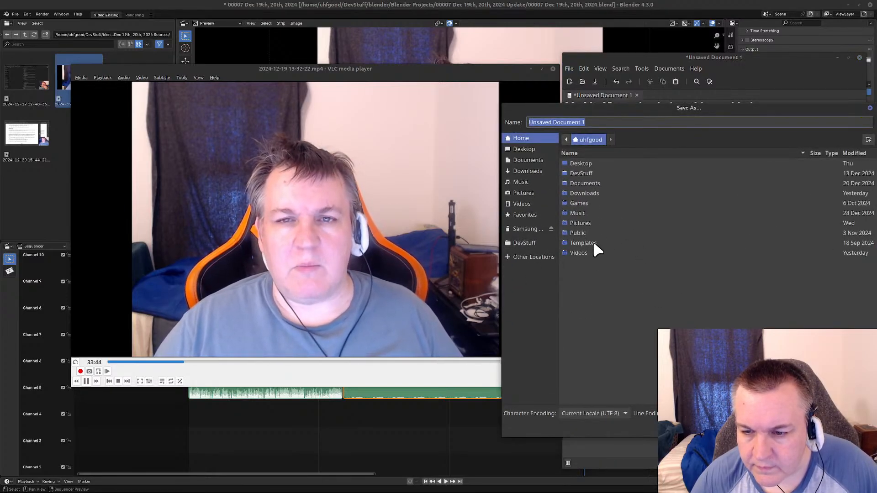
pyautogui.doubleClick(588, 174)
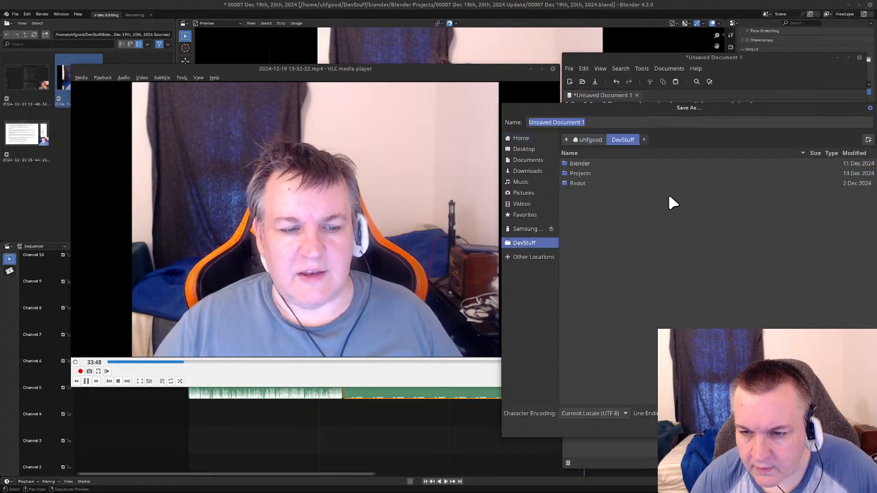
pyautogui.doubleClick(579, 163)
pyautogui.click(598, 173)
pyautogui.doubleClick(598, 174)
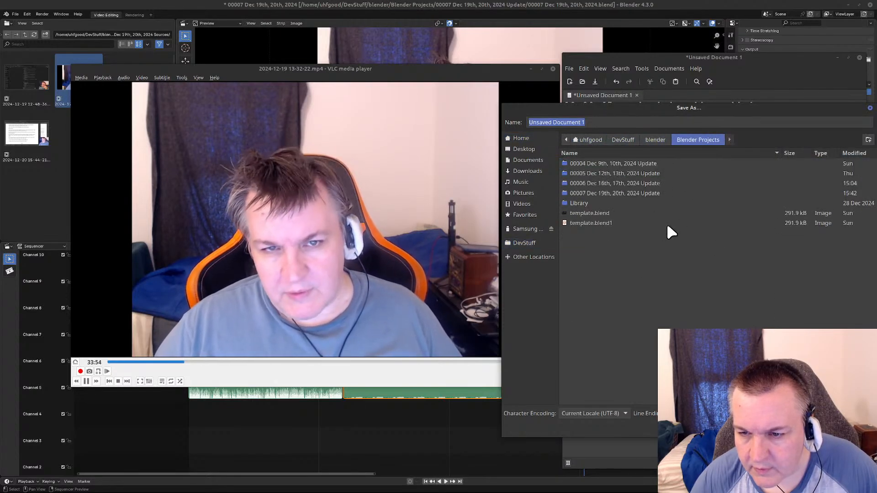
pyautogui.doubleClick(623, 192)
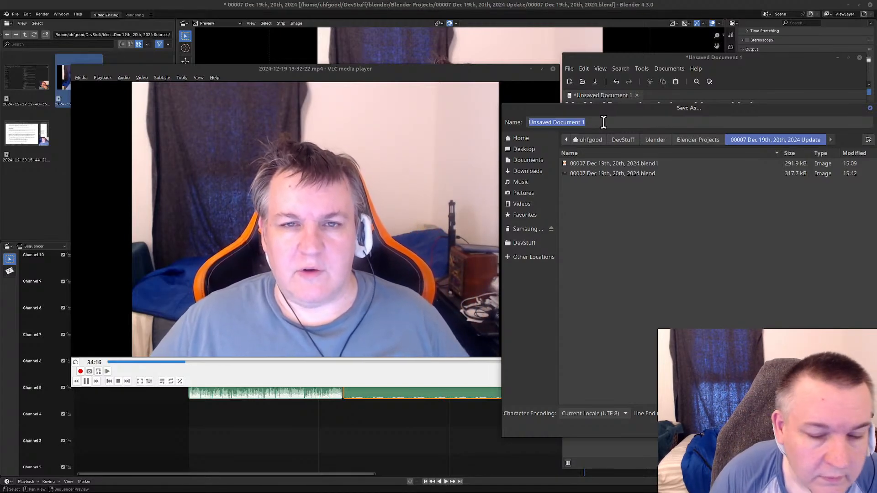
# Name the notes file "00007 Timestamps" and save it in the update folder.
pyautogui.write('000')
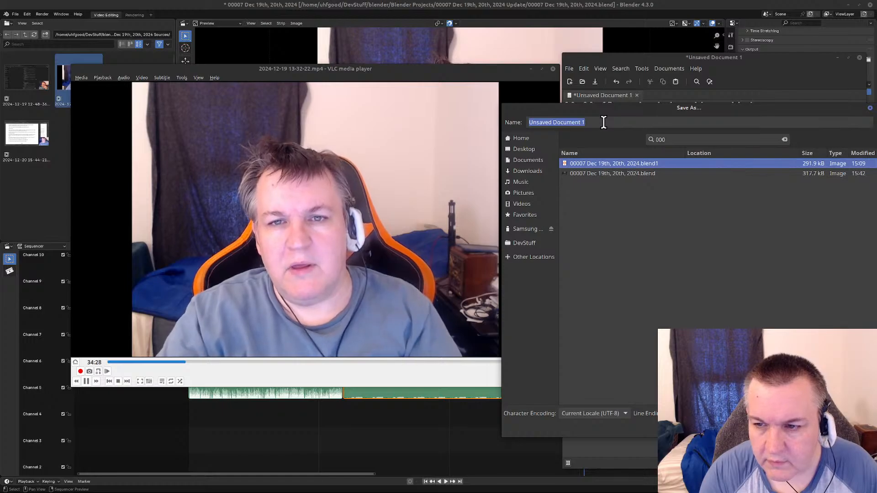
pyautogui.press('BackSpace')
pyautogui.press('BackSpace')
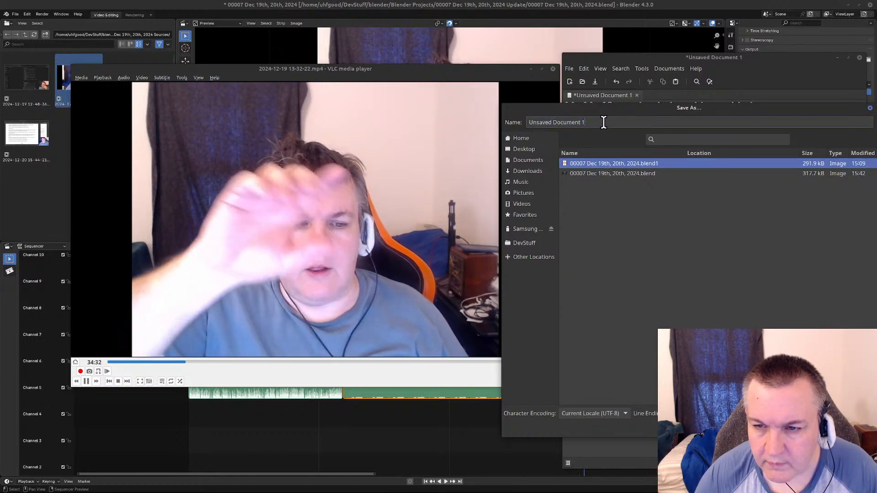
pyautogui.write('0000')
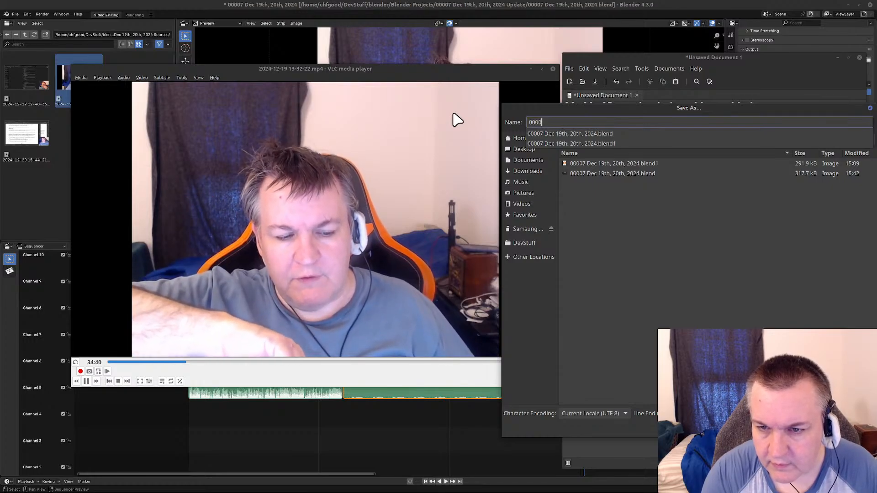
pyautogui.write('7 Time')
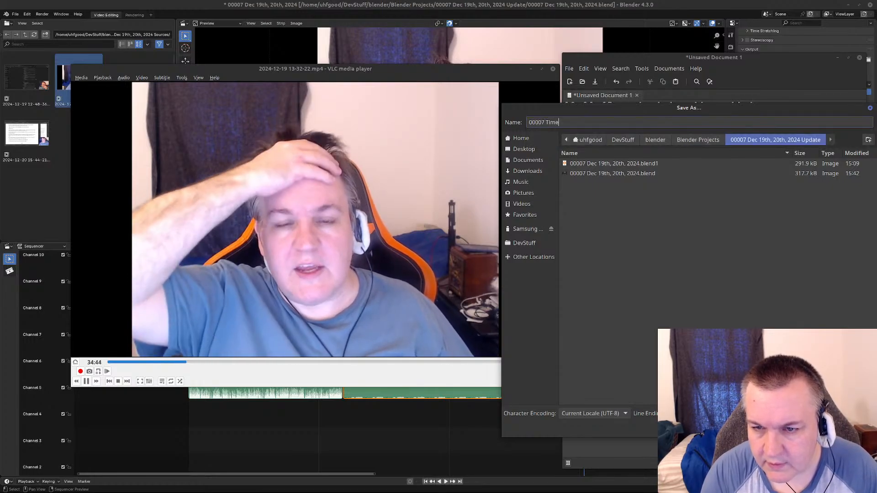
pyautogui.write('stamps')
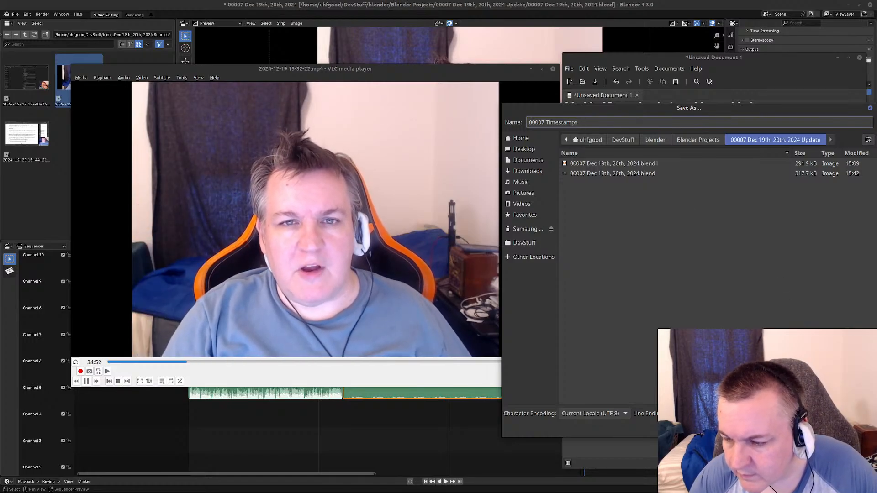
pyautogui.press('Return')
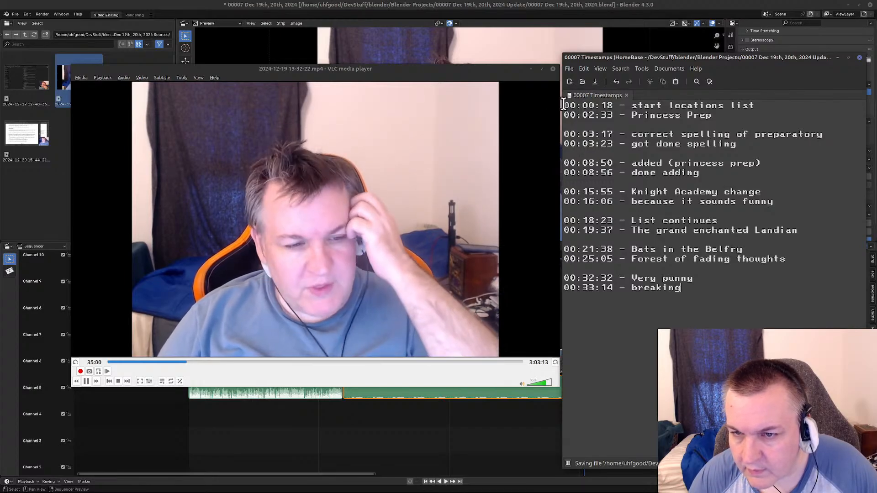
pyautogui.press('Return')
pyautogui.press('Up')
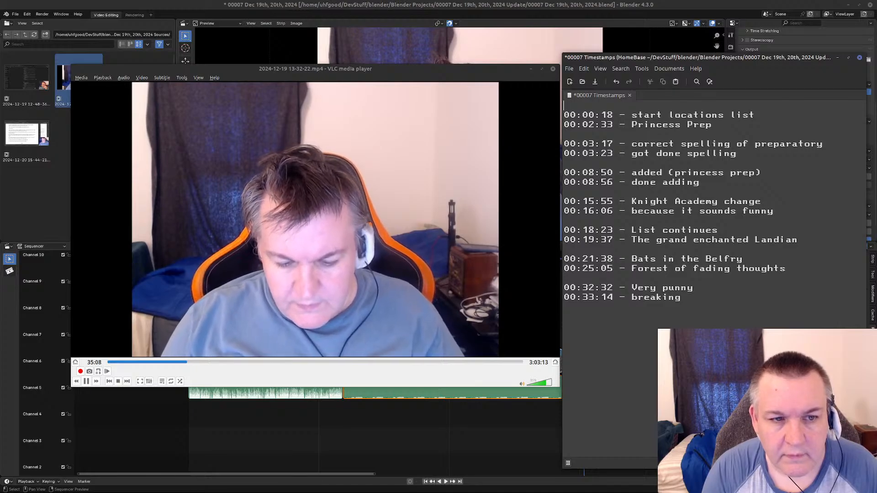
pyautogui.write('2024-12-19 13-32-22')
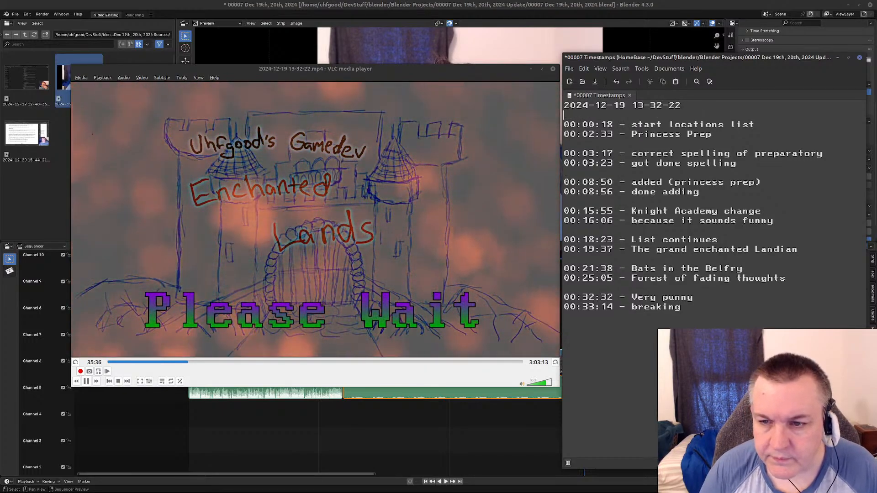
pyautogui.press('Return')
pyautogui.hotkey('ctrl', 'Home')
pyautogui.press('Return')
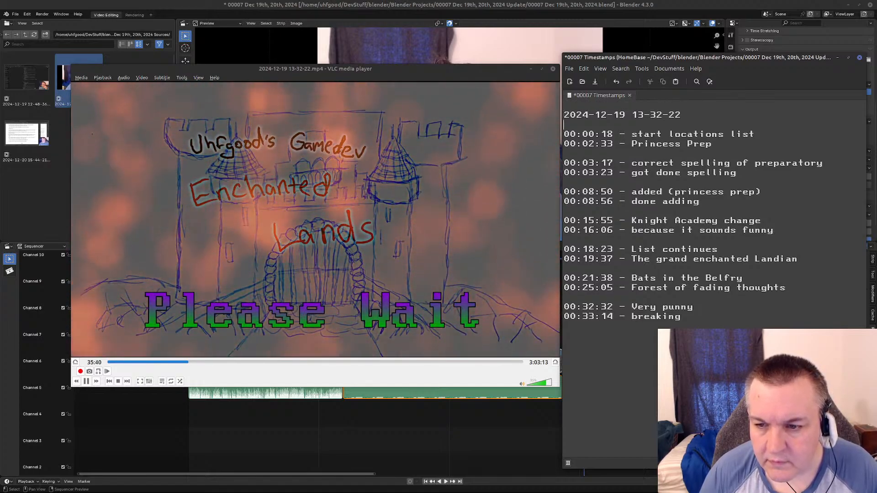
# Add a blank line and a fresh line below the 00:33:14 entry, and save the timestamps file.
pyautogui.click(564, 317)
pyautogui.press('End')
pyautogui.press('Return')
pyautogui.press('Return')
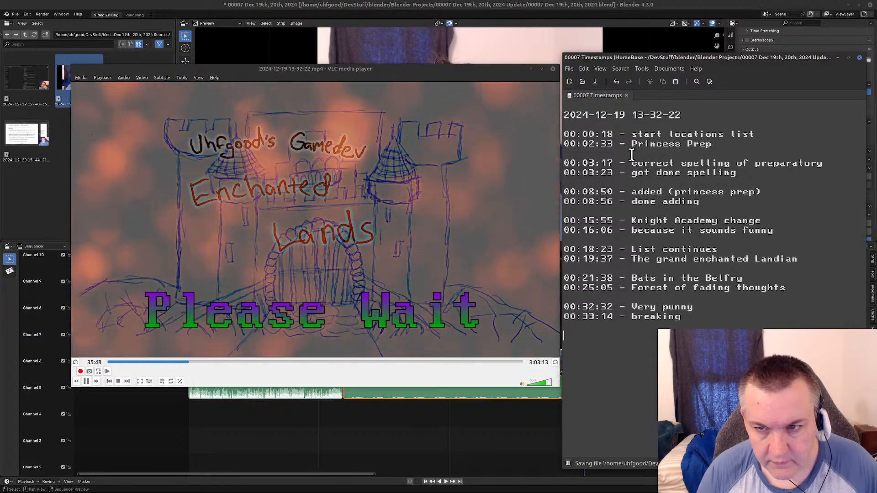
pyautogui.hotkey('ctrl', 's')
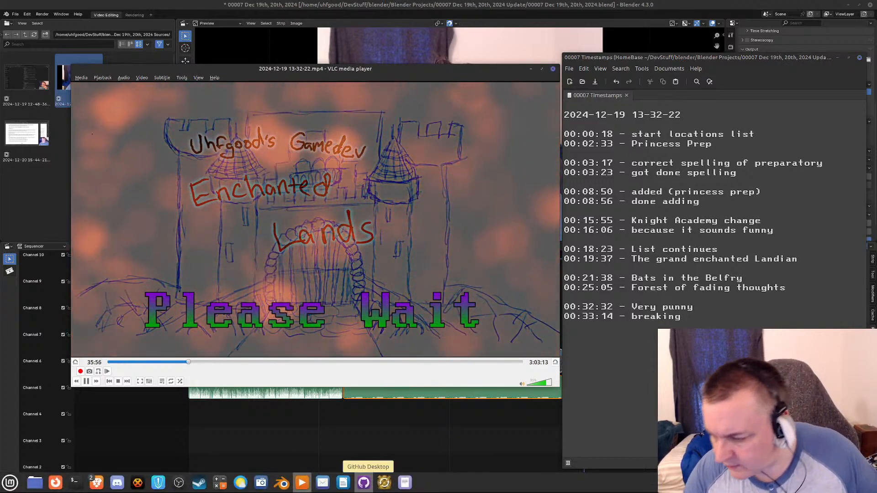
pyautogui.click(207, 362)
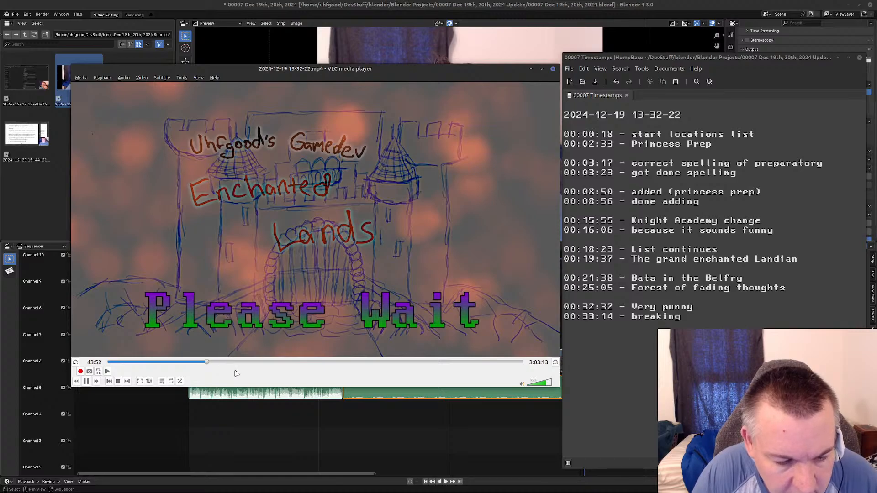
pyautogui.click(262, 362)
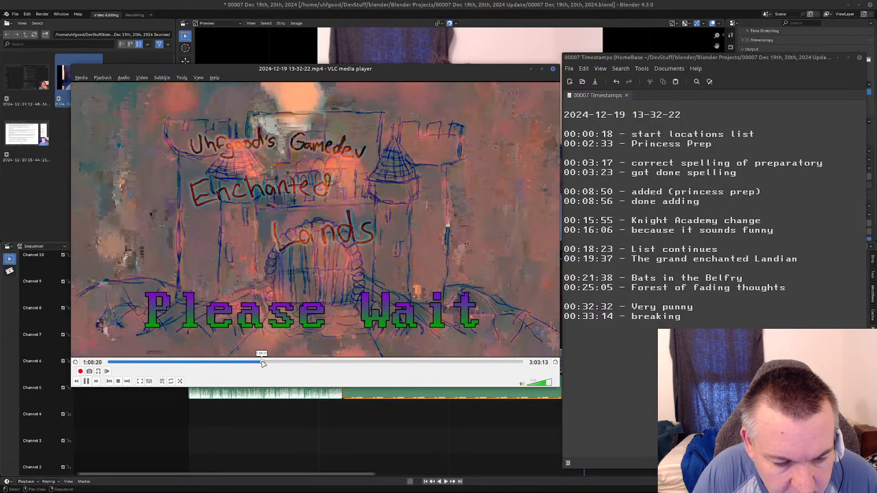
pyautogui.click(275, 362)
pyautogui.click(289, 362)
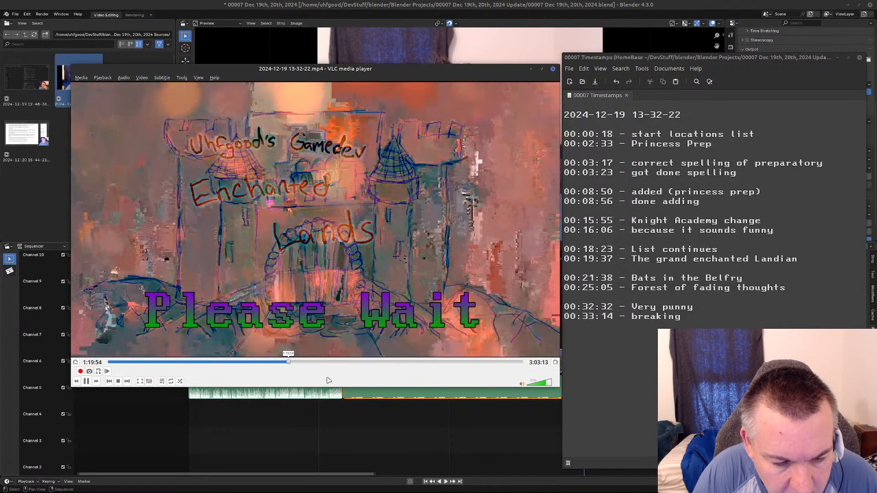
pyautogui.click(303, 362)
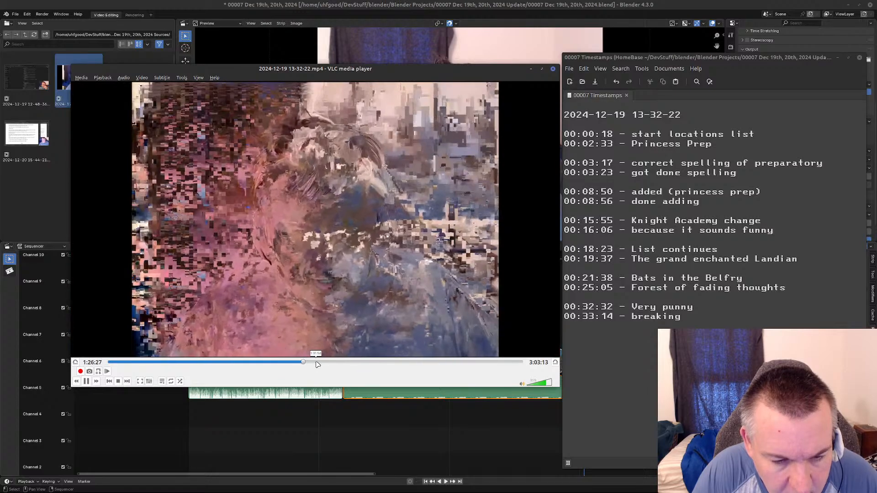
pyautogui.click(295, 362)
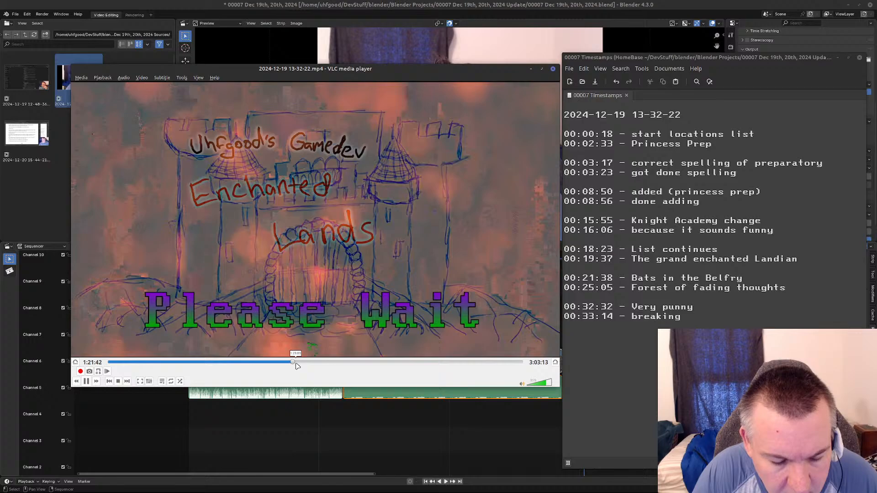
pyautogui.click(296, 363)
pyautogui.click(301, 363)
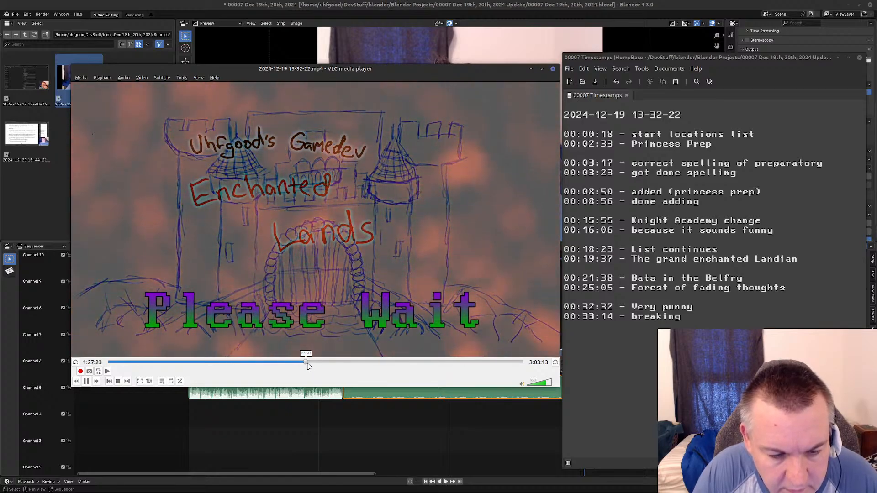
pyautogui.click(305, 363)
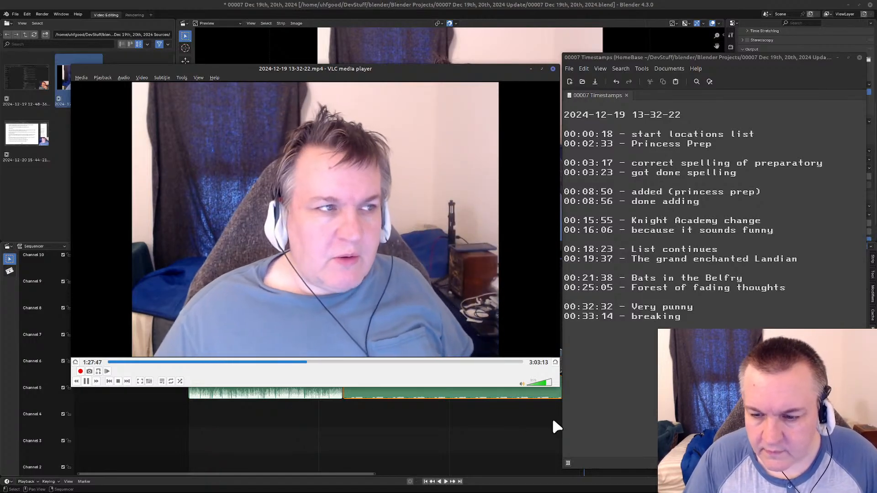
# Remove the extra blank line below the 00:33:14 entry in the notes, and return to the VLC media player.
pyautogui.click(566, 345)
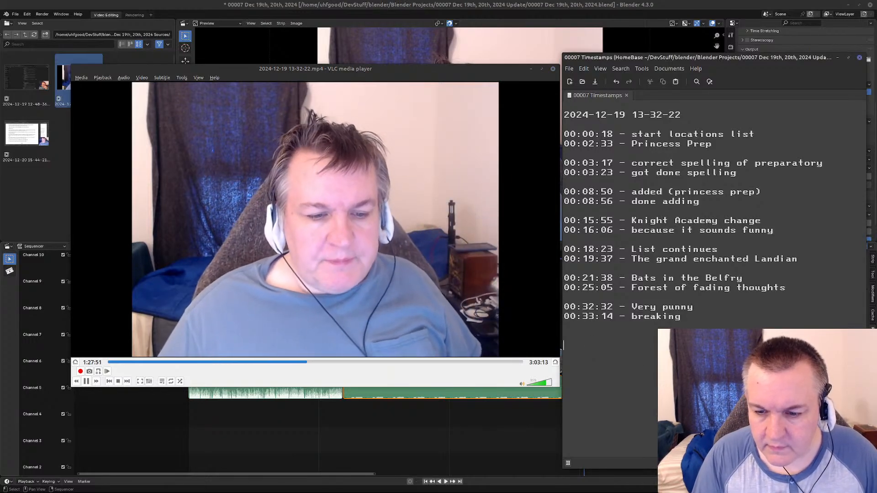
pyautogui.press('BackSpace')
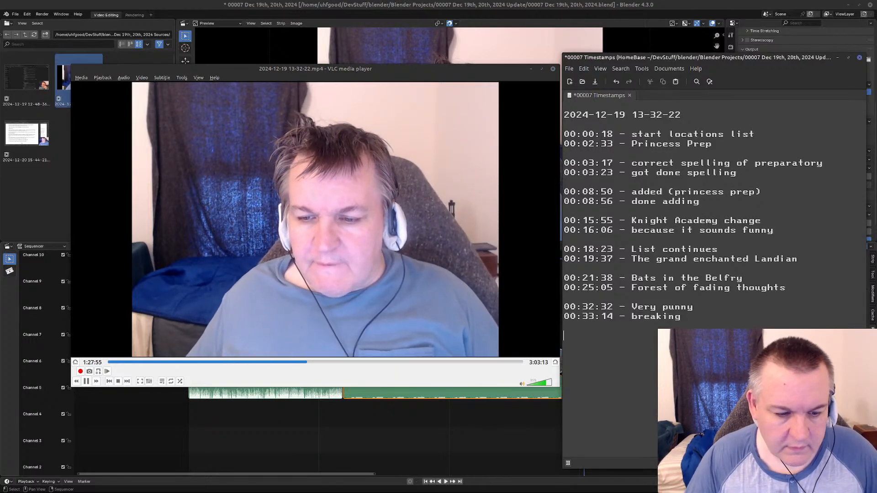
pyautogui.click(267, 78)
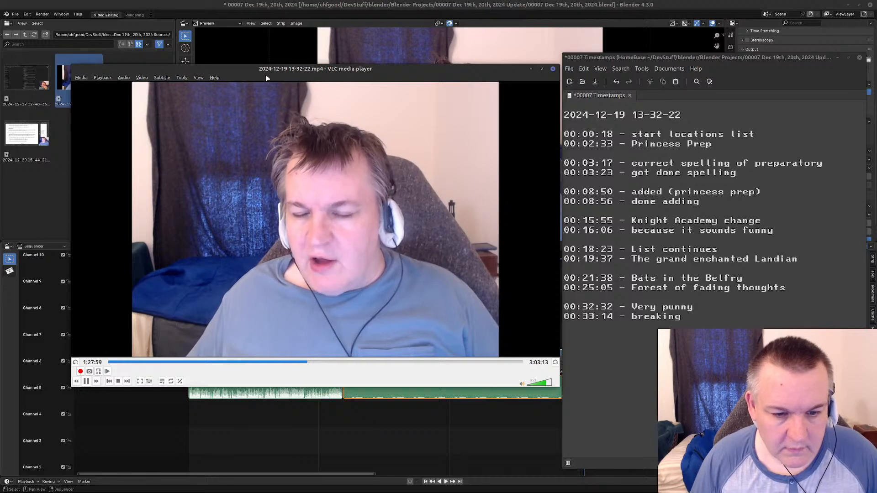
# Skip ahead through the webcam talk after the break to find where the Enchanted Lands design notes come on screen.
pyautogui.press('Right')
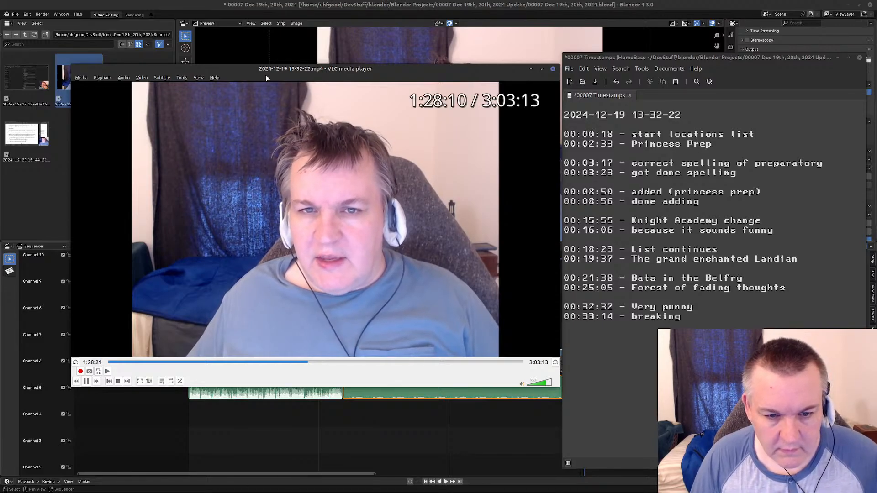
pyautogui.press('Right')
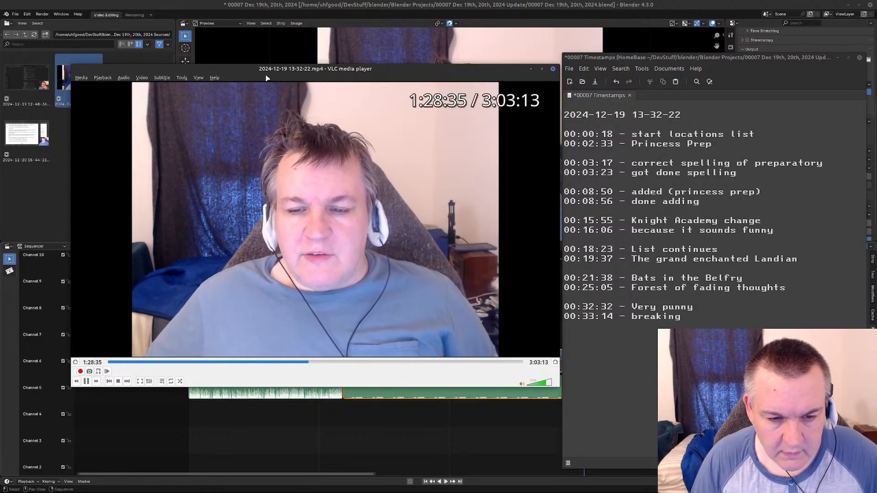
pyautogui.press('Right')
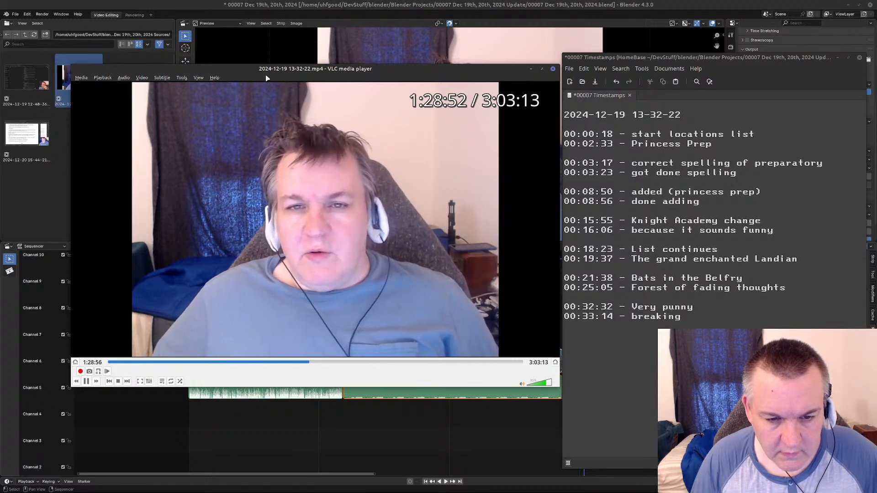
pyautogui.press('Right')
pyautogui.press('Right')
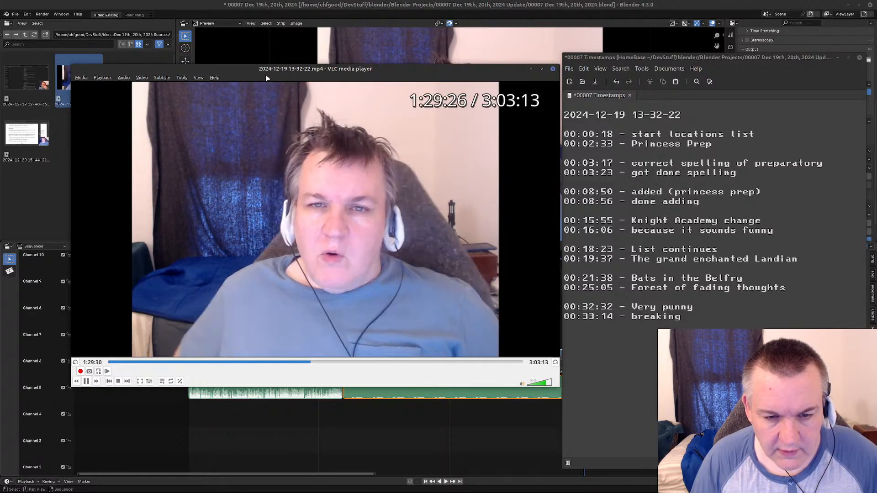
pyautogui.press('Right')
pyautogui.press('Right')
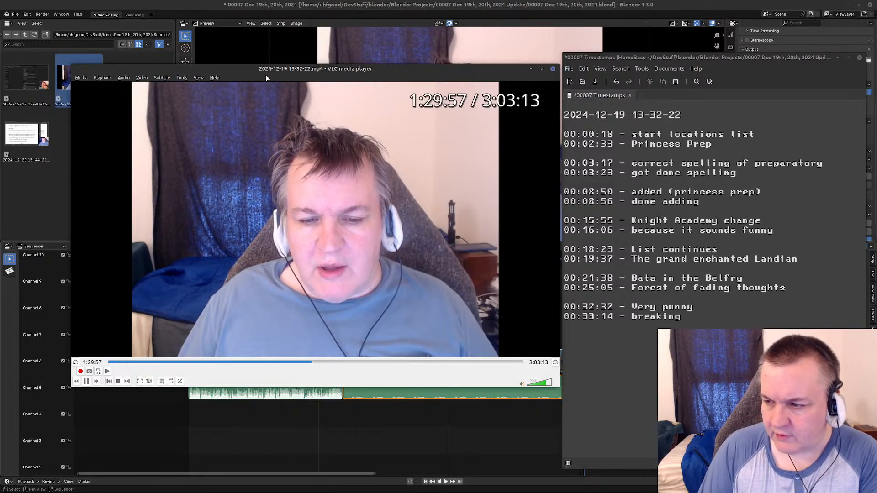
pyautogui.press('Right')
pyautogui.press('Right')
pyautogui.press('Right')
pyautogui.press('Right')
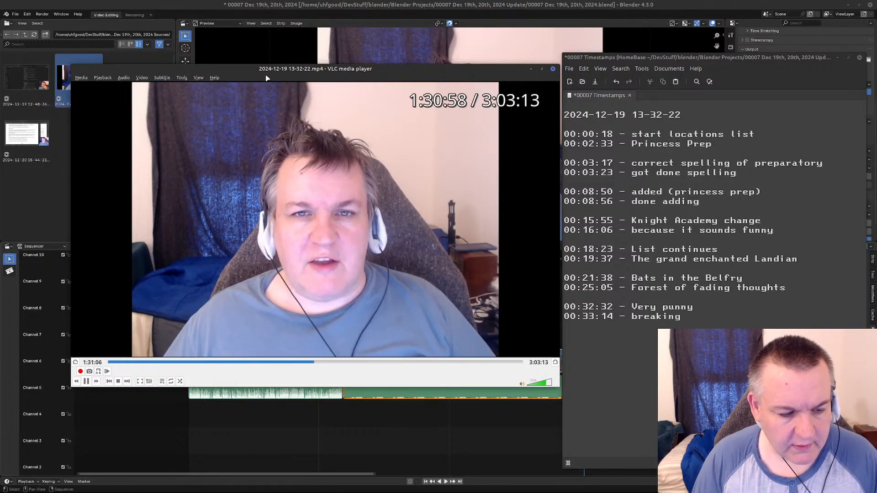
pyautogui.press('Right')
pyautogui.press('Right')
pyautogui.press('Right')
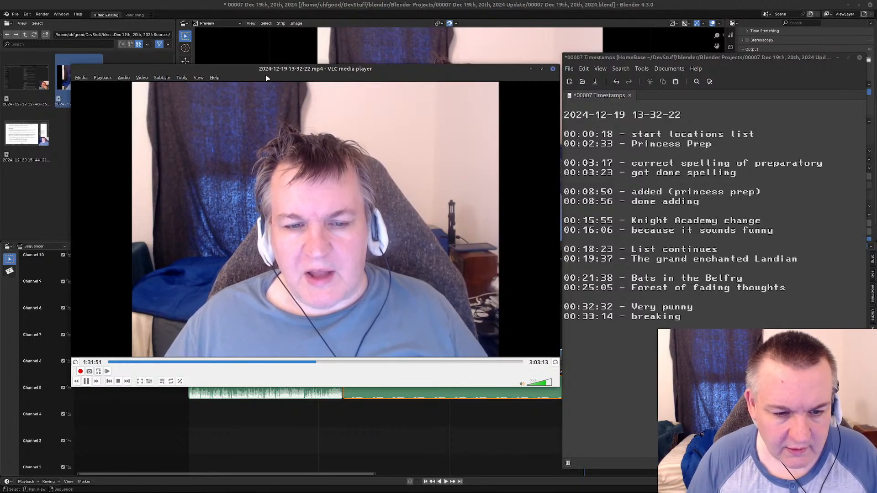
pyautogui.press('Right')
pyautogui.press('Right')
pyautogui.press('Right')
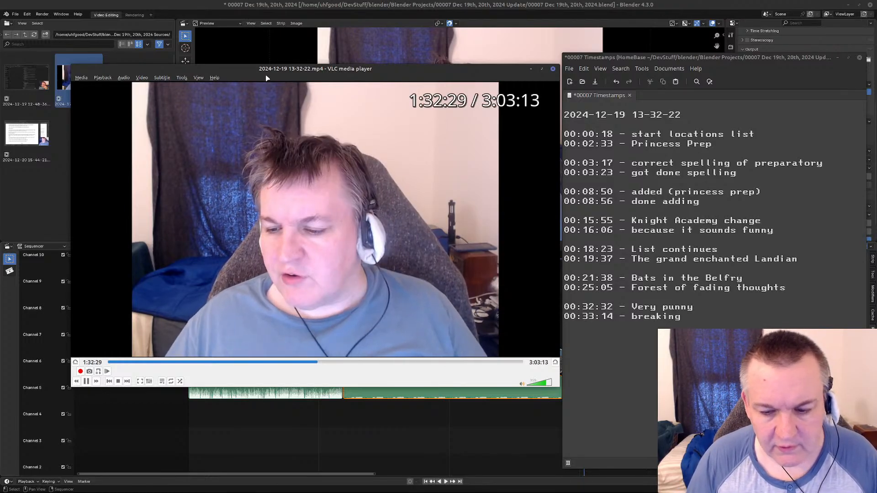
pyautogui.press('Right')
pyautogui.press('Right')
pyautogui.press('Right')
pyautogui.press('Right')
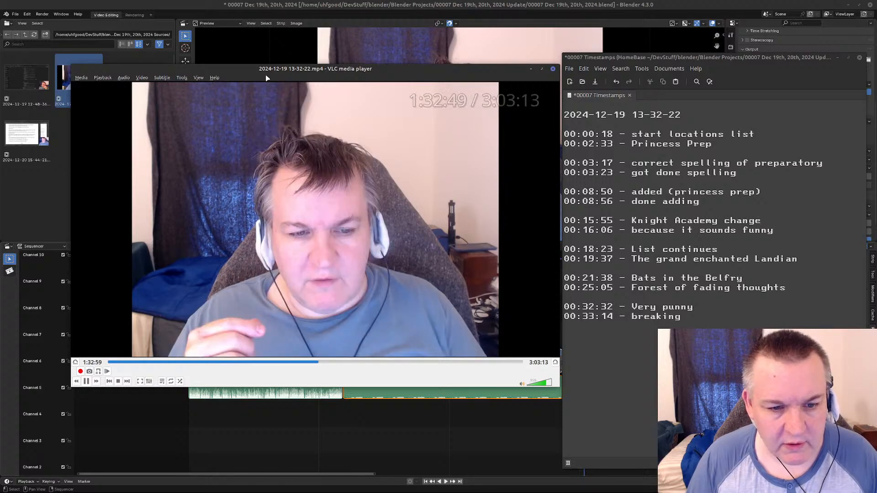
pyautogui.press('Right')
pyautogui.press('Right')
pyautogui.press('Right')
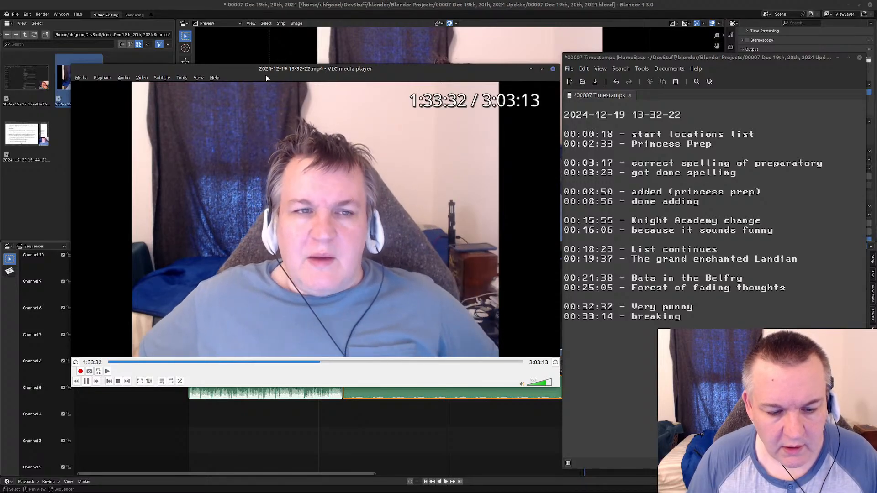
pyautogui.press('Right')
pyautogui.press('Right')
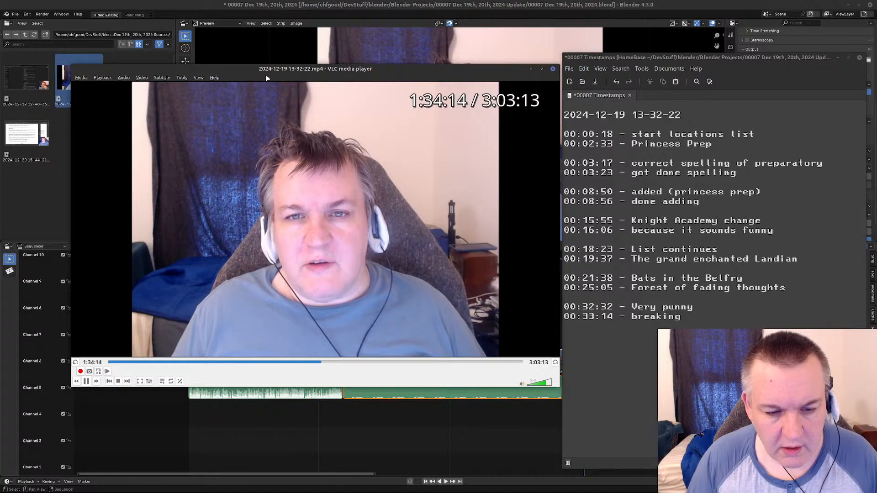
pyautogui.press('Right')
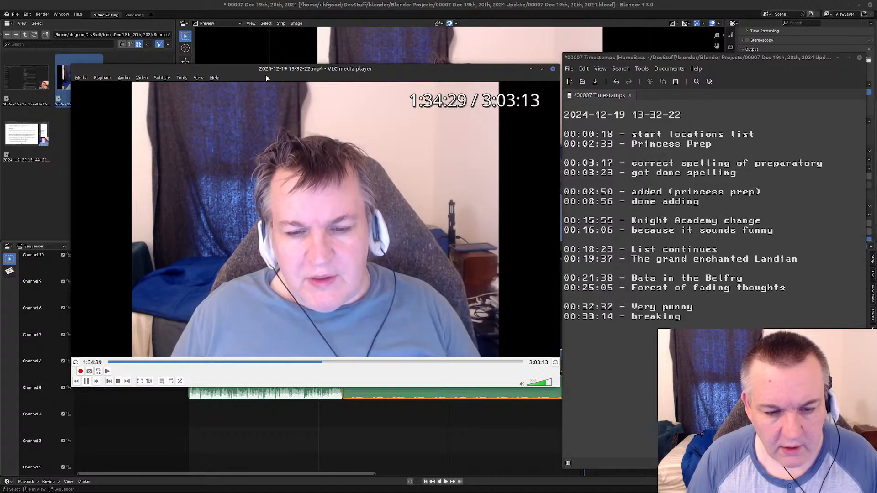
pyautogui.press('Right')
pyautogui.press('Right')
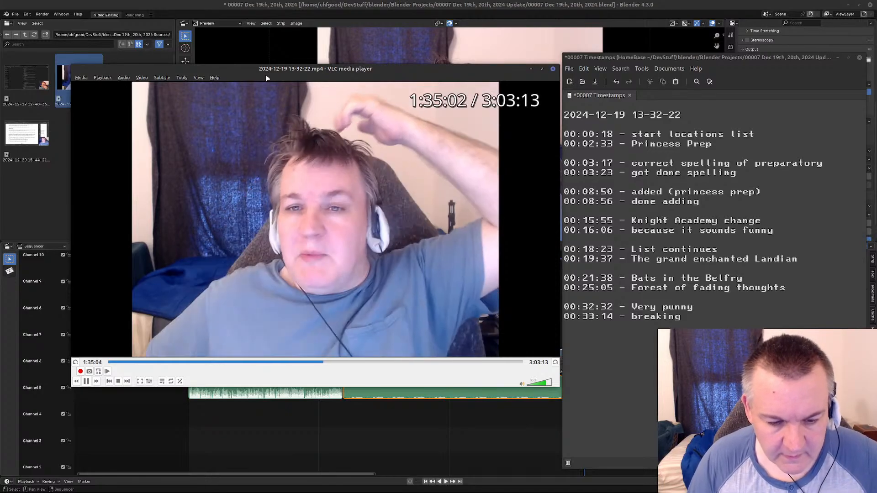
pyautogui.press('Right')
pyautogui.press('Right')
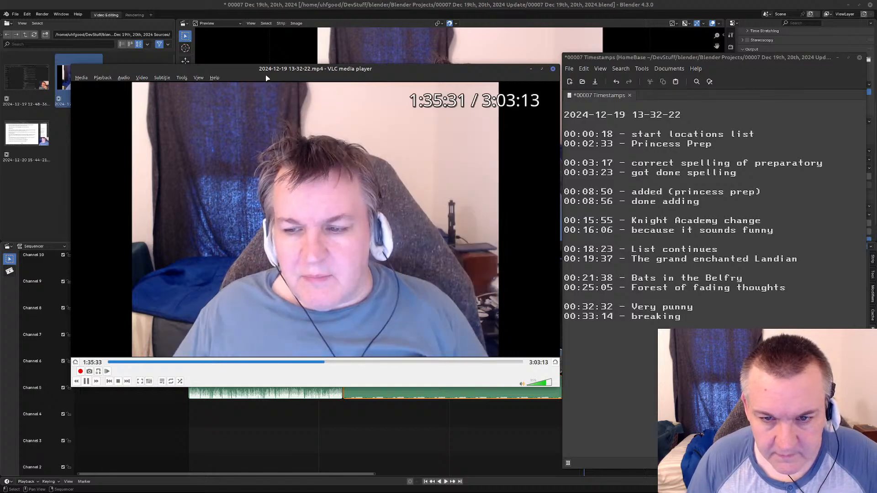
pyautogui.press('Right')
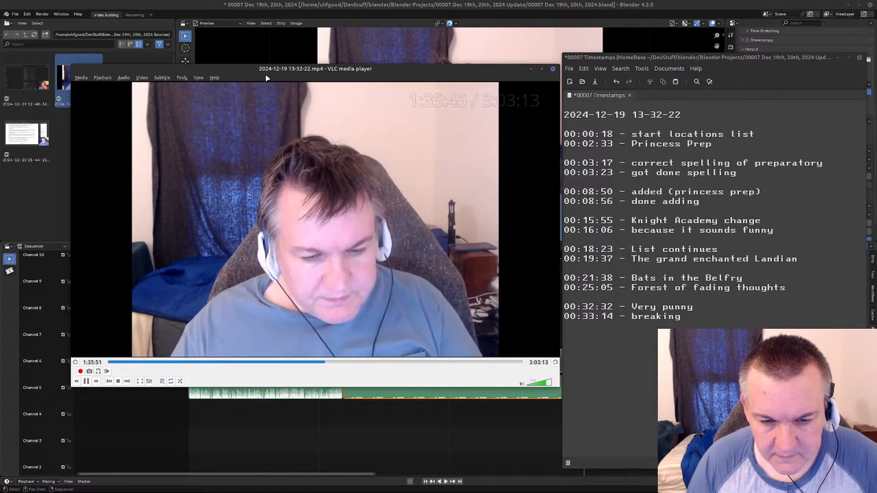
pyautogui.press('Right')
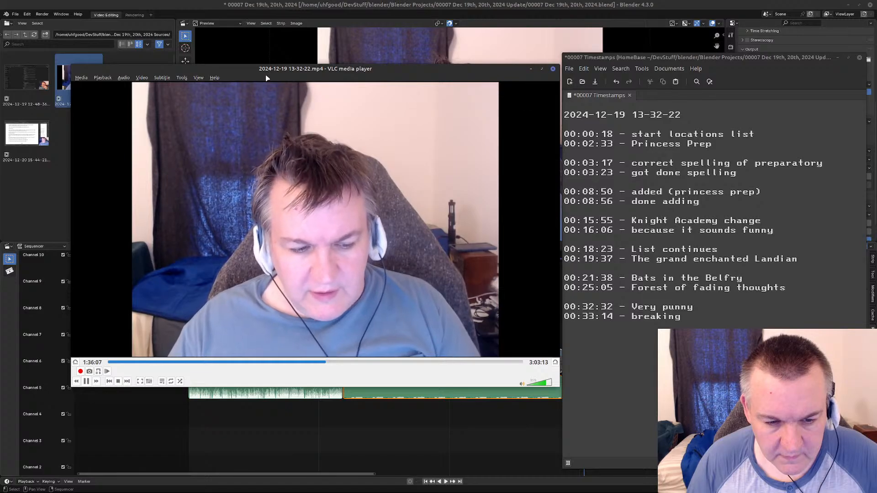
pyautogui.press('Right')
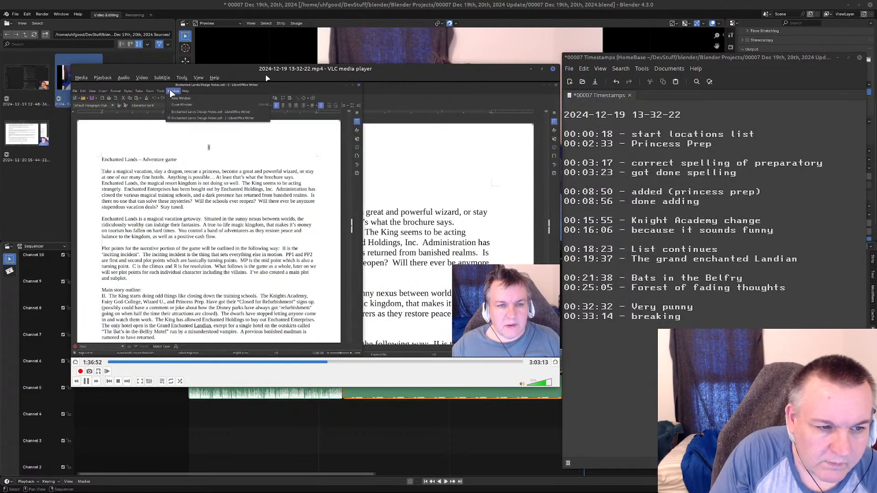
# Continue ahead through the arranging of the two design notes windows to find where the locations list comes up.
pyautogui.press('Right')
pyautogui.press('Right')
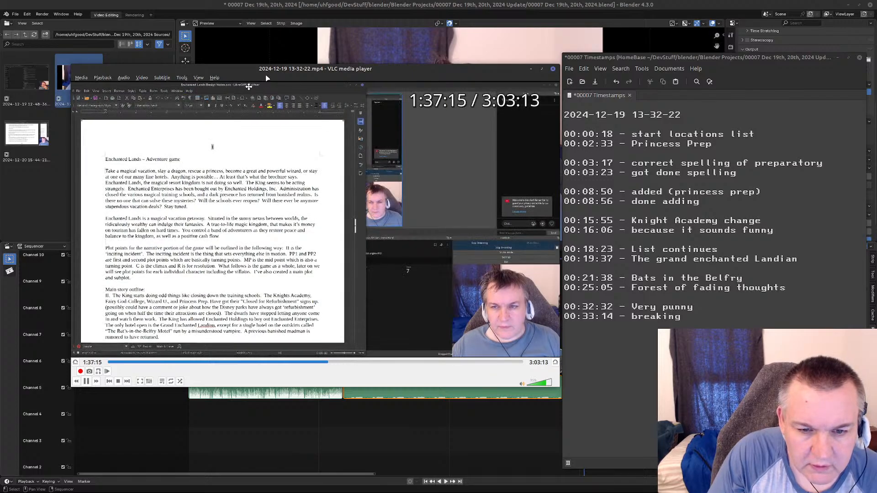
pyautogui.press('Right')
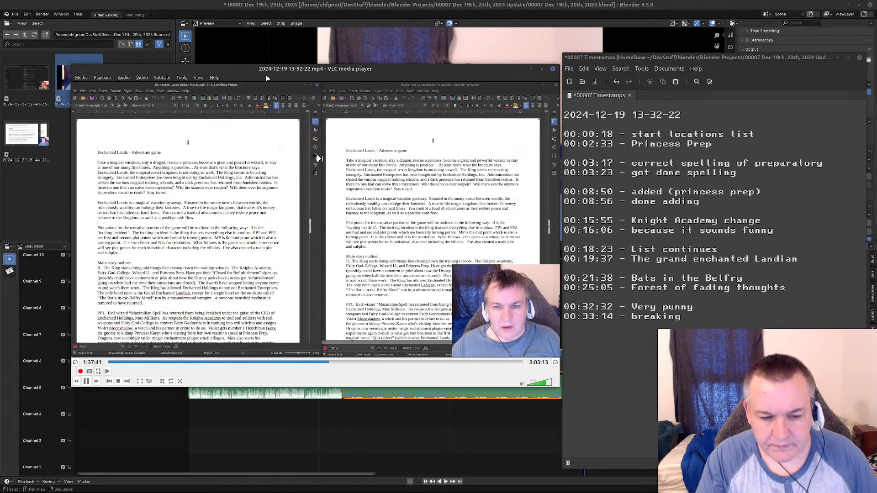
pyautogui.press('Right')
pyautogui.press('Right')
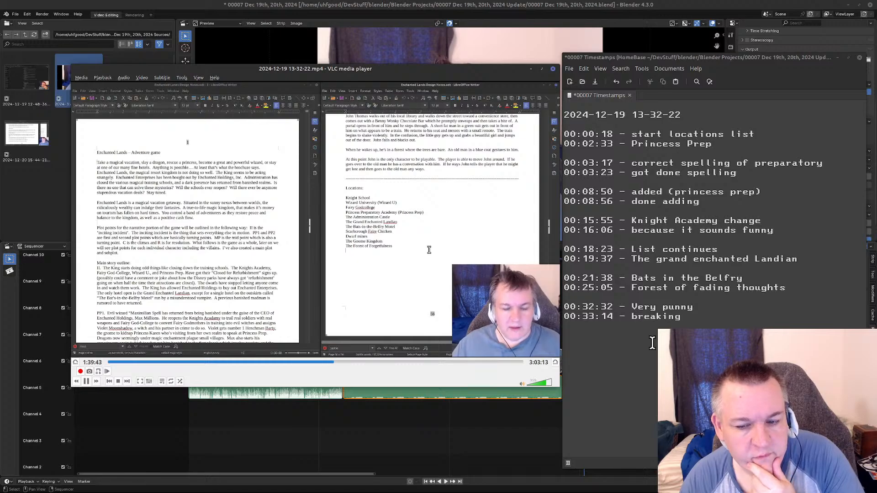
# Skip ahead in the recording through the Diagon Alley web search to find where the locations list returns.
pyautogui.press('Right')
pyautogui.press('Right')
pyautogui.press('Right')
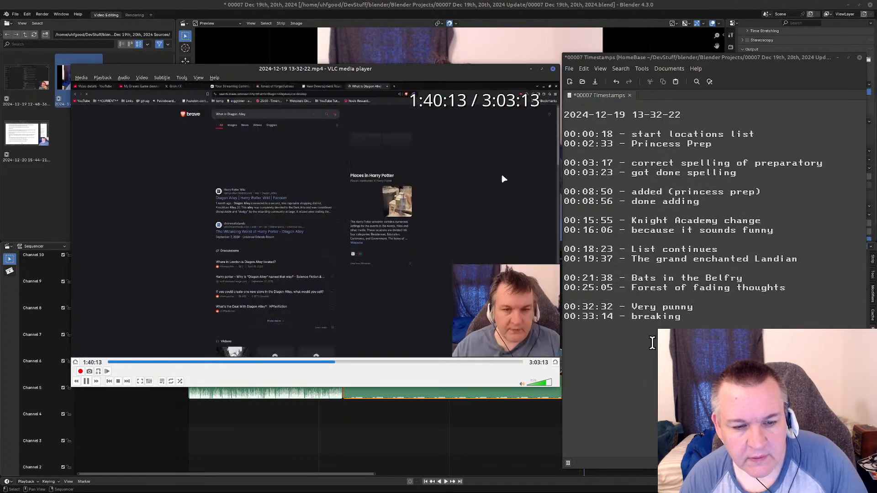
pyautogui.press('Right')
pyautogui.press('Right')
pyautogui.press('Right')
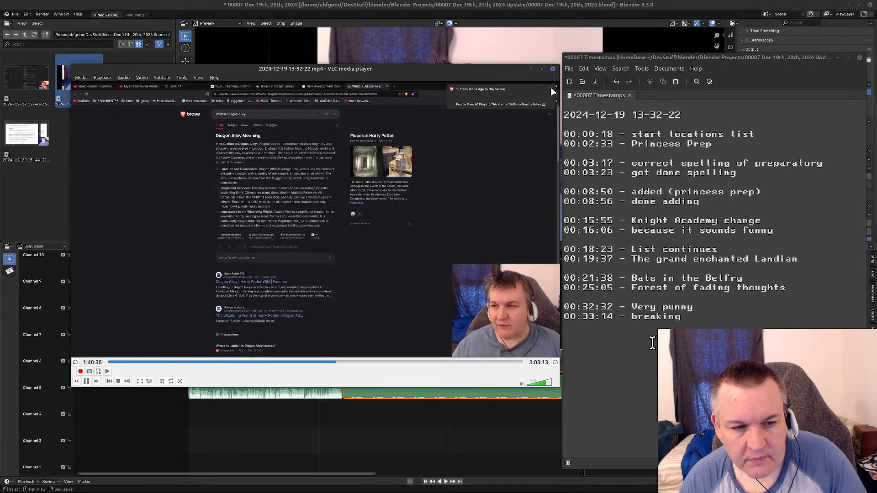
pyautogui.press('Right')
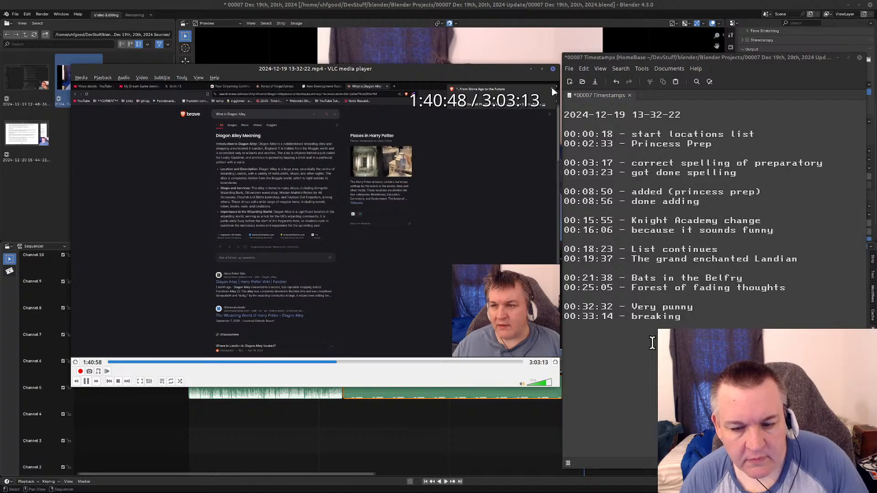
pyautogui.press('Right')
pyautogui.press('Right')
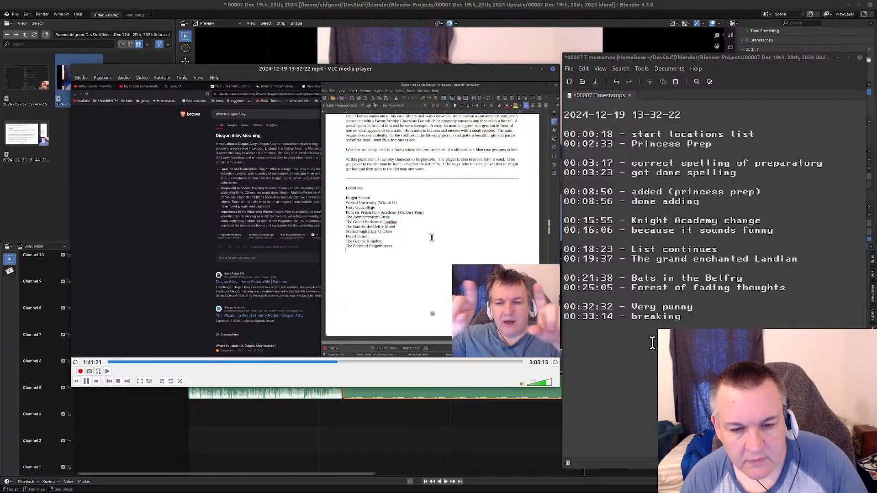
# Scan ahead to the Blender drawing footage and back again to find where Blender is launched in the recording, pausing there before resuming playback.
pyautogui.press('Right')
pyautogui.press('Right')
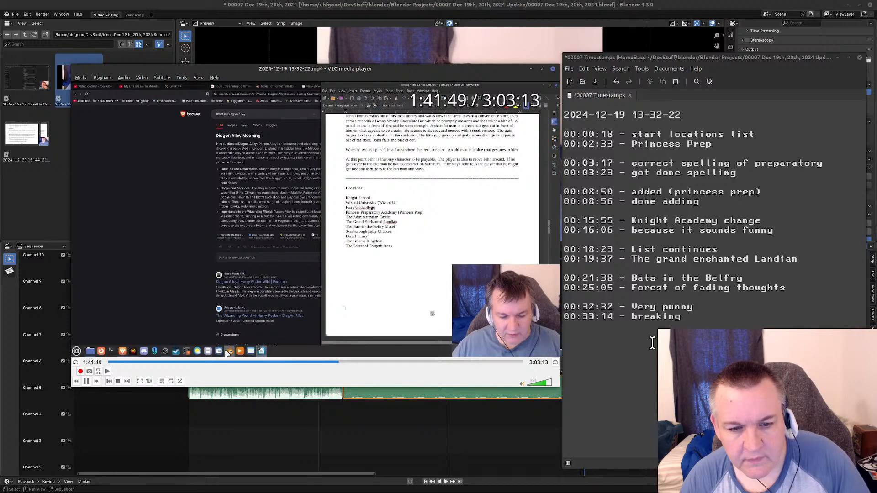
pyautogui.press('Right')
pyautogui.press('Right')
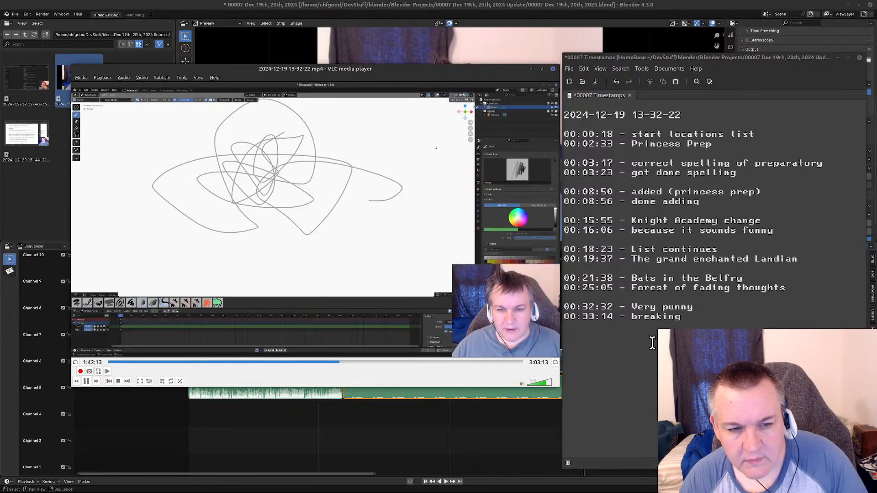
pyautogui.press('Left')
pyautogui.press('Left')
pyautogui.press('Left')
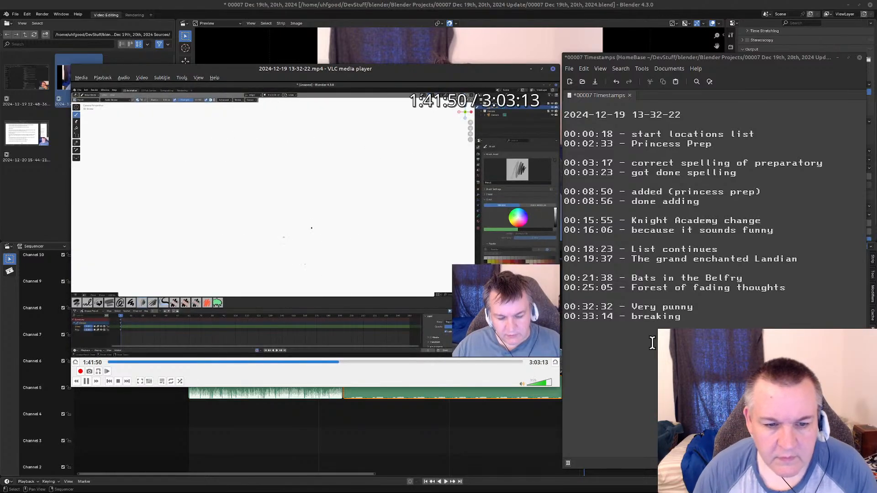
pyautogui.press('Left')
pyautogui.press('Left')
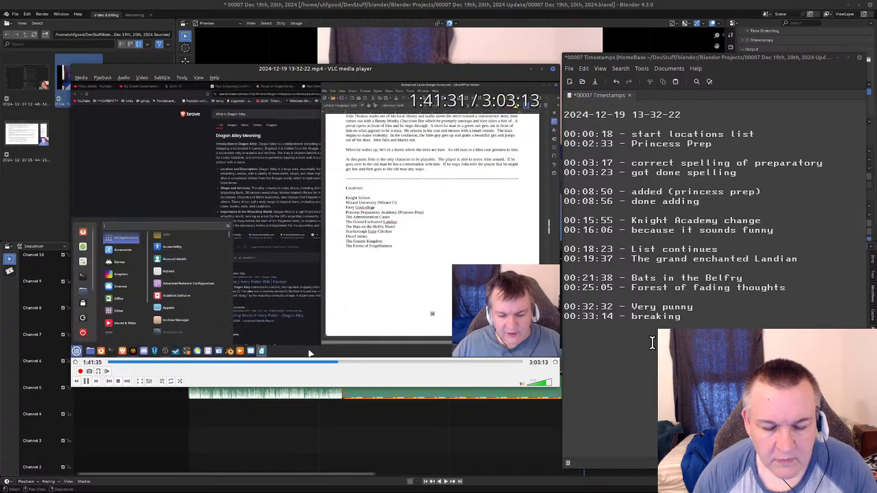
pyautogui.press('space')
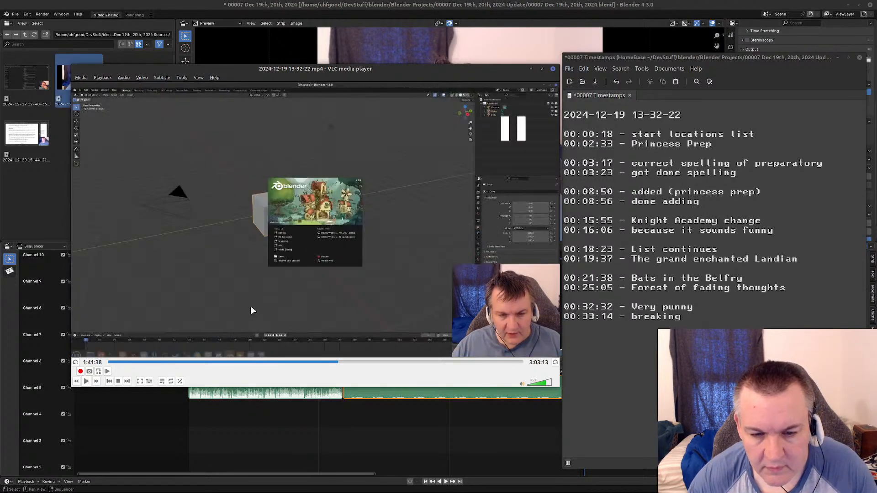
pyautogui.press('space')
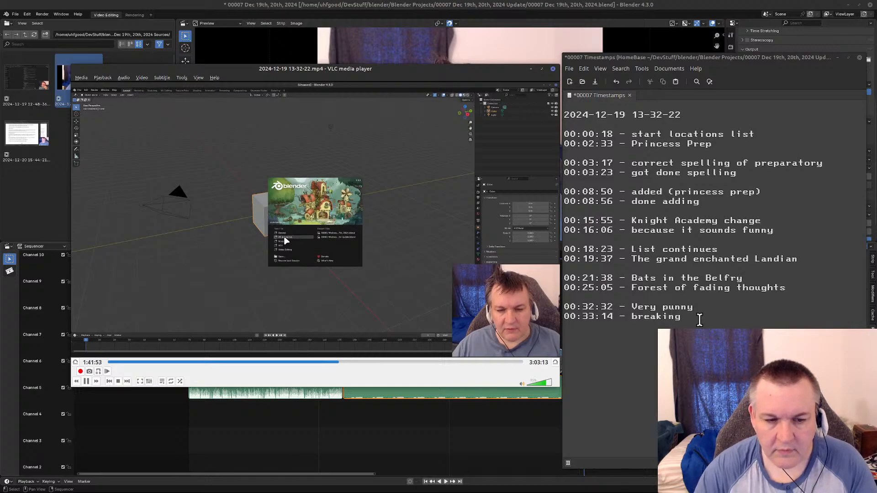
# Skip ahead through the Blender startup and test scribbles to find where the actual drawing begins, pausing once to review.
pyautogui.press('Right')
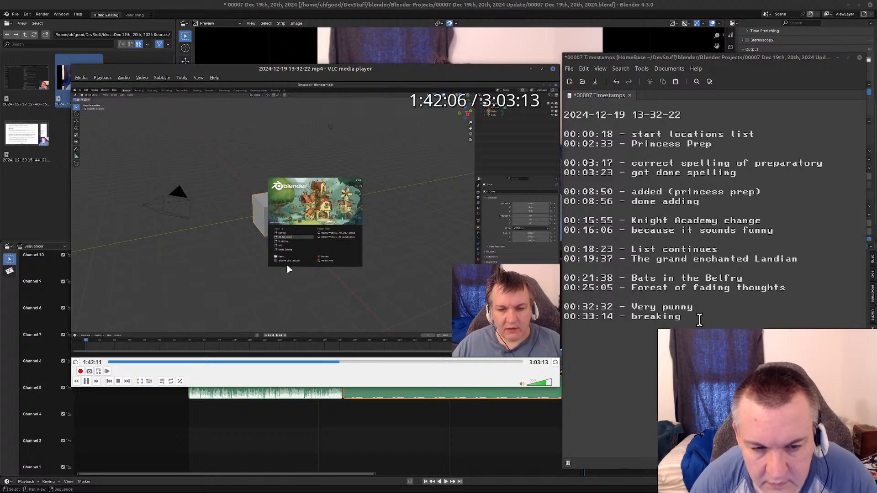
pyautogui.press('Right')
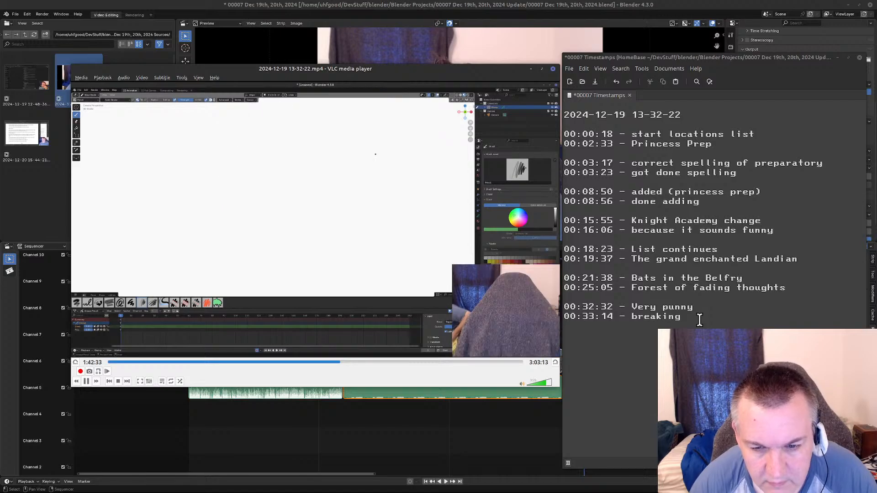
pyautogui.press('Right')
pyautogui.press('Right')
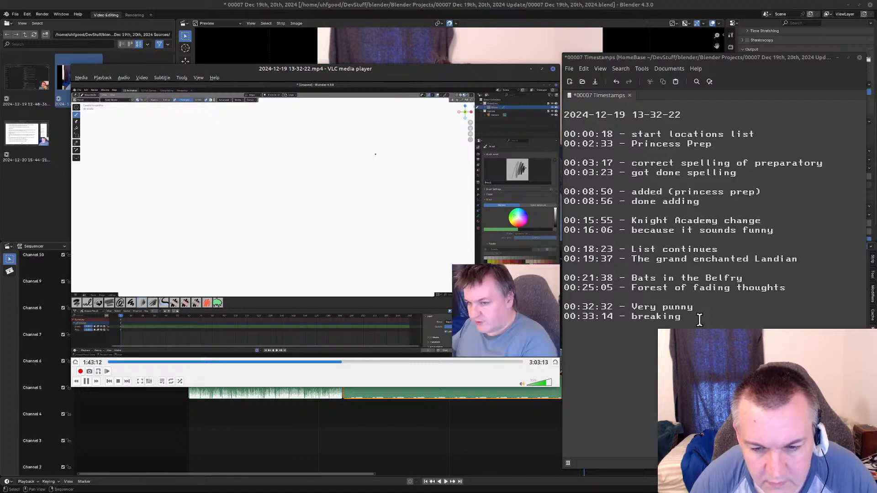
pyautogui.press('Right')
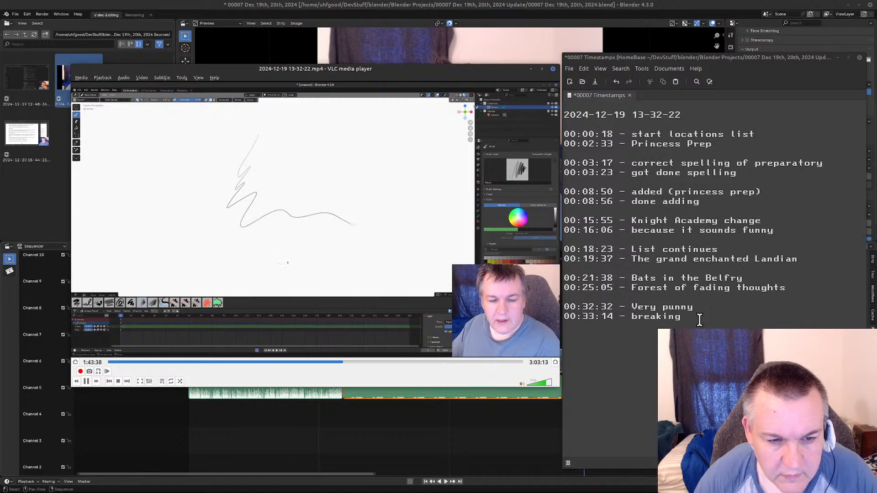
pyautogui.hotkey('alt', 'Right')
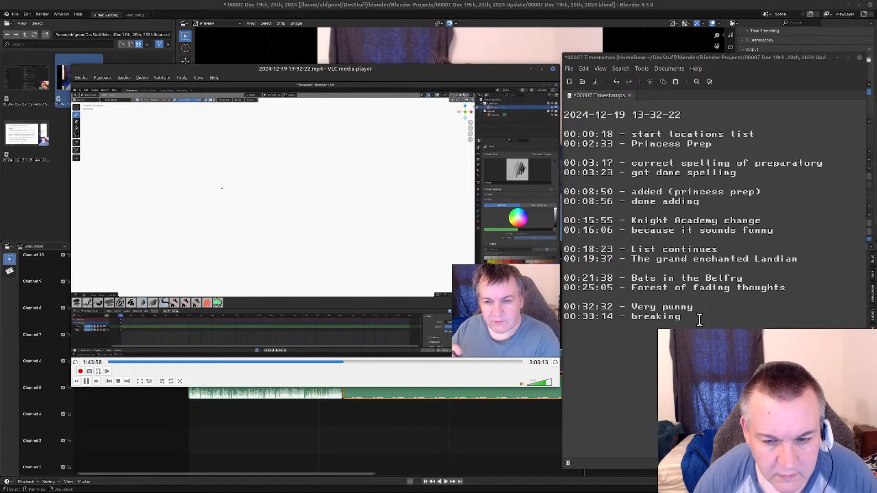
pyautogui.hotkey('alt', 'Right')
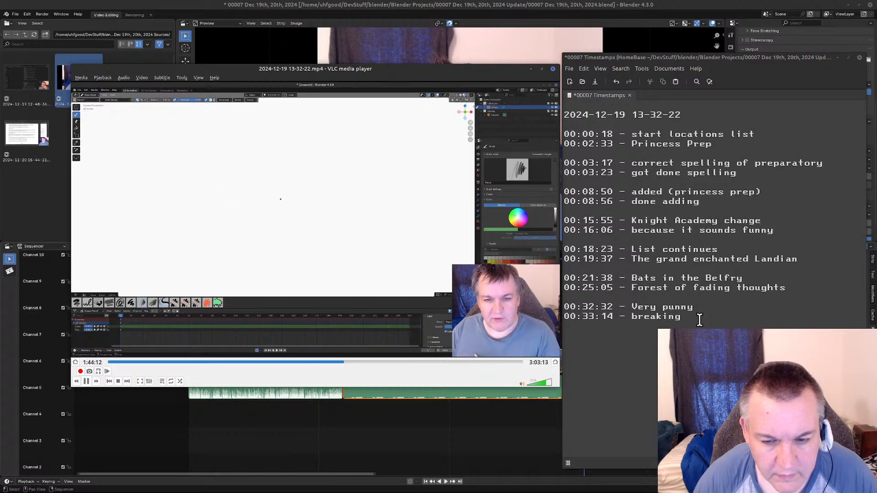
pyautogui.hotkey('alt', 'Right')
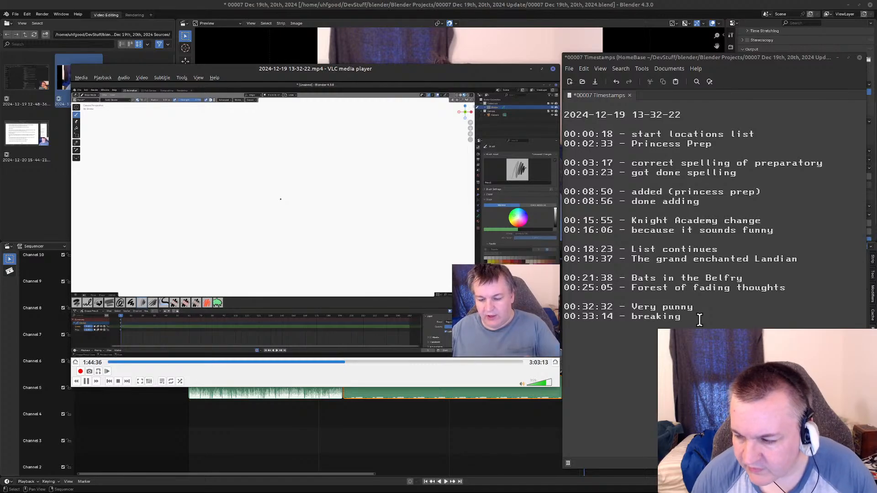
pyautogui.press('space')
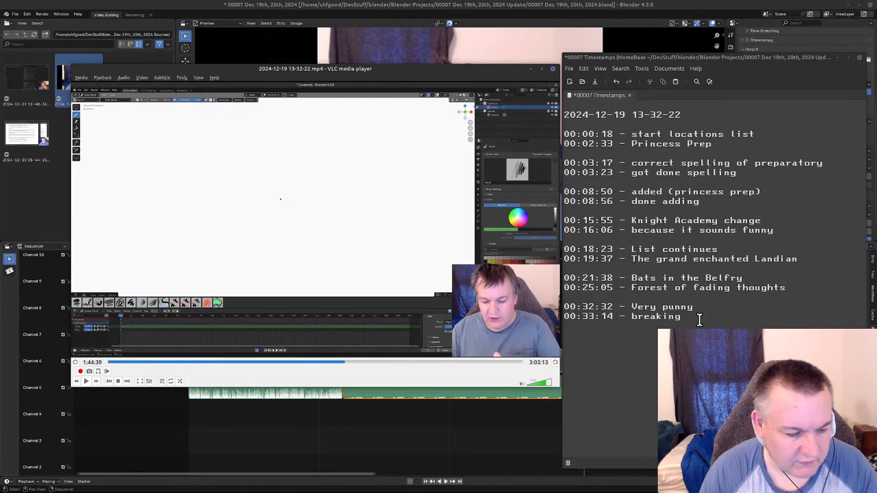
pyautogui.press('space')
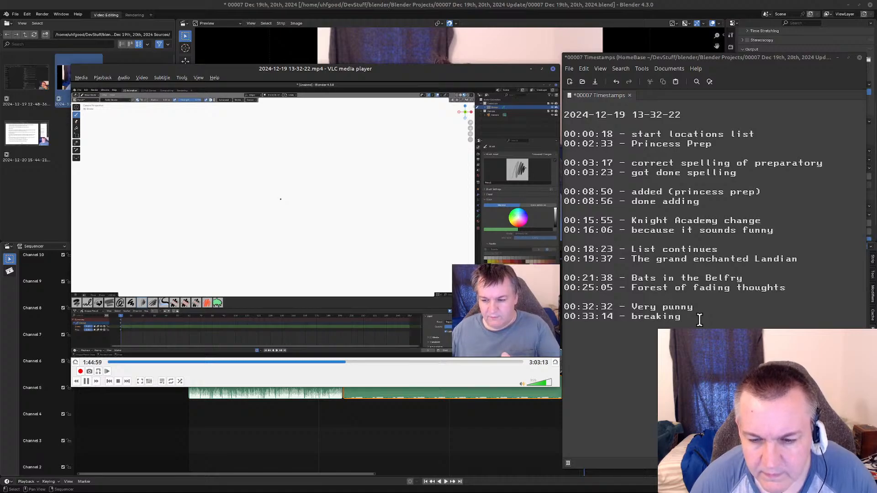
# Rewind and replay the blank-canvas footage, and pause the recording at 1:44:52, just before the drawing starts.
pyautogui.hotkey('alt', 'Left')
pyautogui.hotkey('alt', 'Left')
pyautogui.hotkey('alt', 'Left')
pyautogui.hotkey('alt', 'Left')
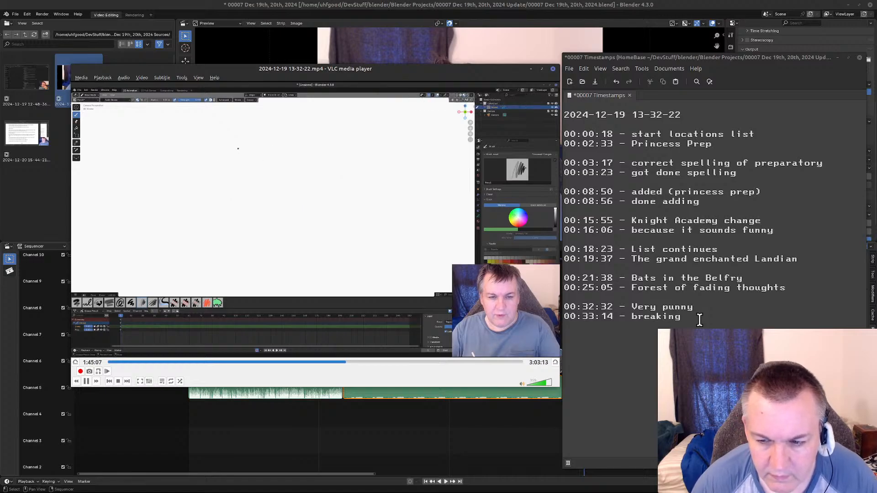
pyautogui.press('space')
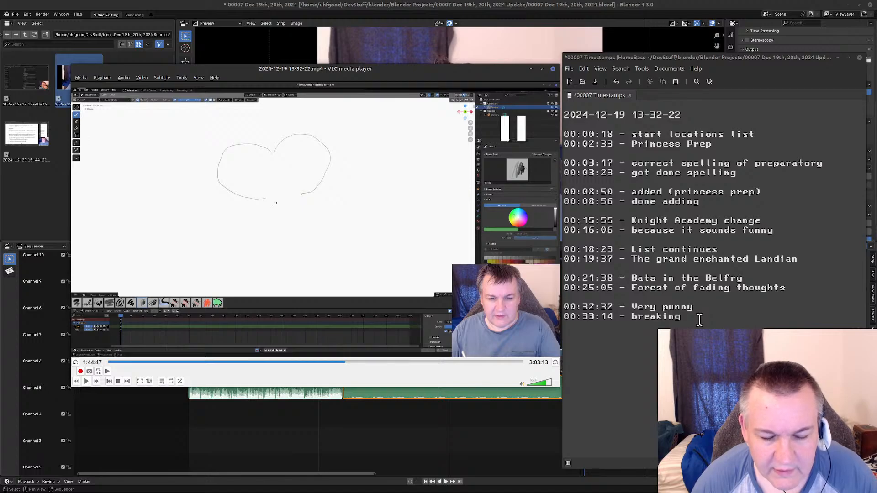
pyautogui.press('space')
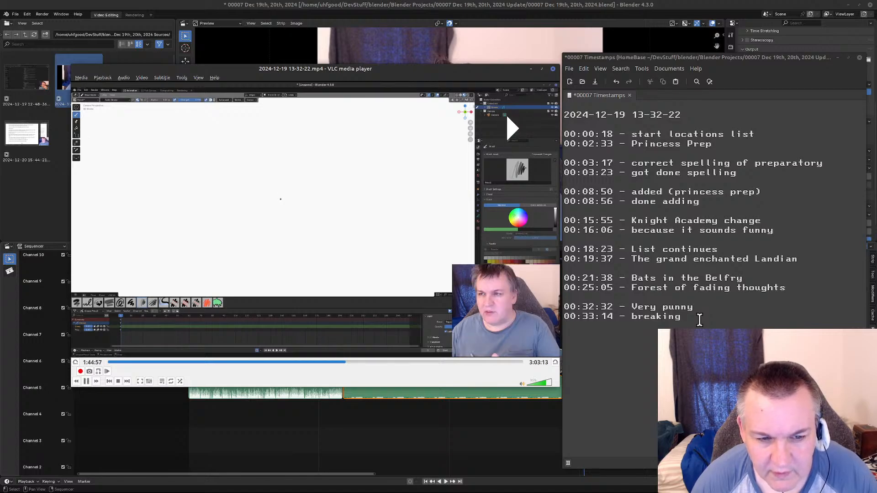
pyautogui.press('space')
pyautogui.press('space')
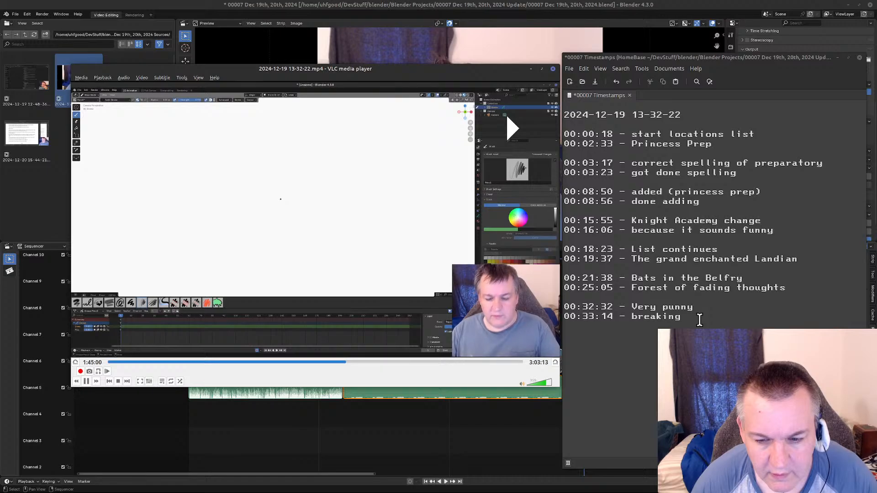
pyautogui.press('space')
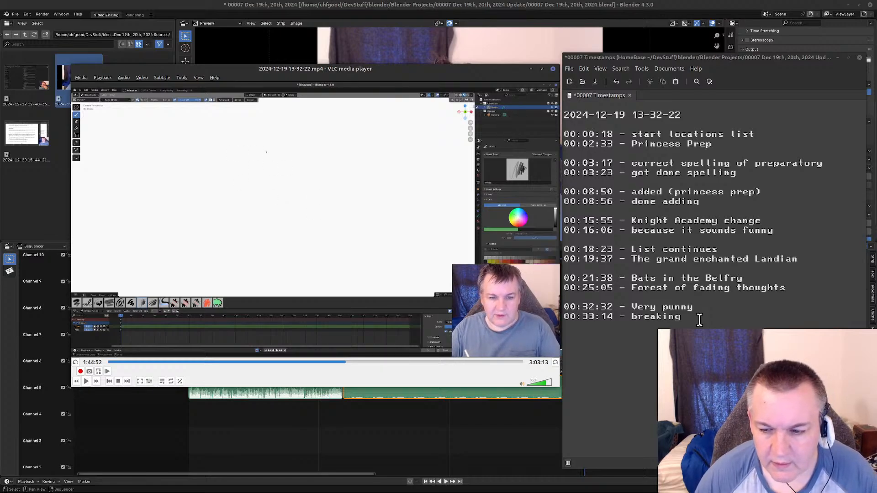
# Start a new entry "1:44:52 -" in the timestamp notes, separated by a blank line from the 00:33:14 entry.
pyautogui.click(697, 322)
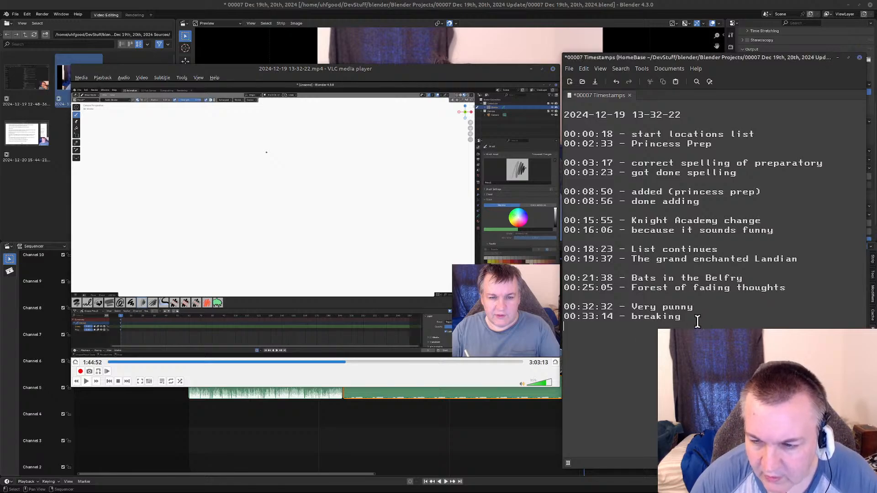
pyautogui.press('Return')
pyautogui.write('1:')
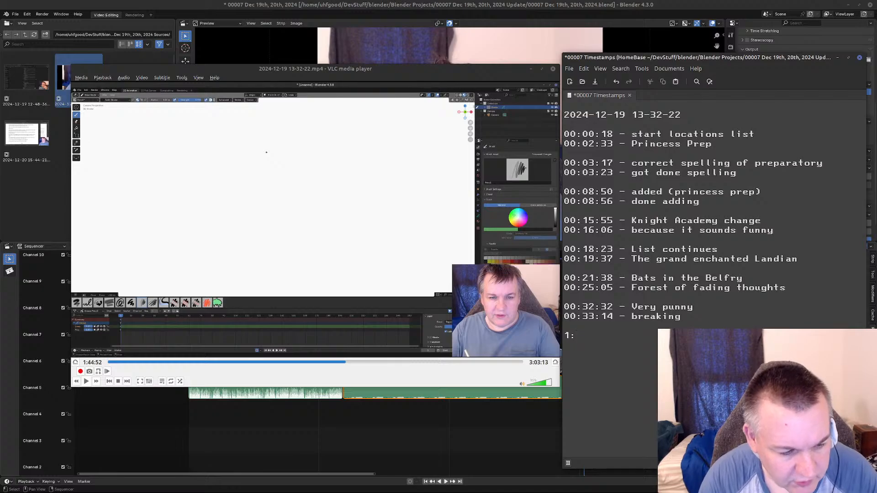
pyautogui.write('44')
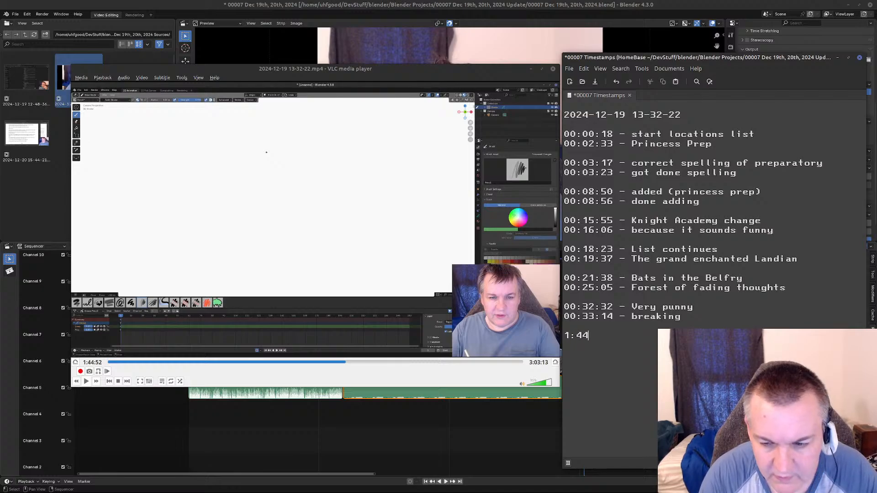
pyautogui.write(':')
pyautogui.write('52 -')
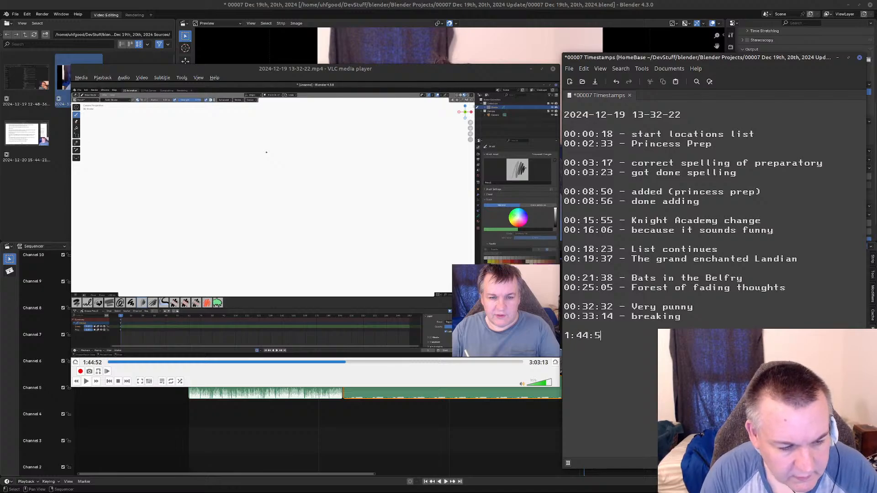
# Add a leading zero to the new timestamp so it reads 01:44:52, and return to the end of the line.
pyautogui.press('Left')
pyautogui.press('Left')
pyautogui.press('Left')
pyautogui.press('Left')
pyautogui.press('Left')
pyautogui.press('Left')
pyautogui.press('Left')
pyautogui.press('Left')
pyautogui.press('Left')
pyautogui.press('Left')
pyautogui.press('Left')
pyautogui.press('Left')
pyautogui.press('Left')
pyautogui.press('Right')
pyautogui.press('Right')
pyautogui.press('Right')
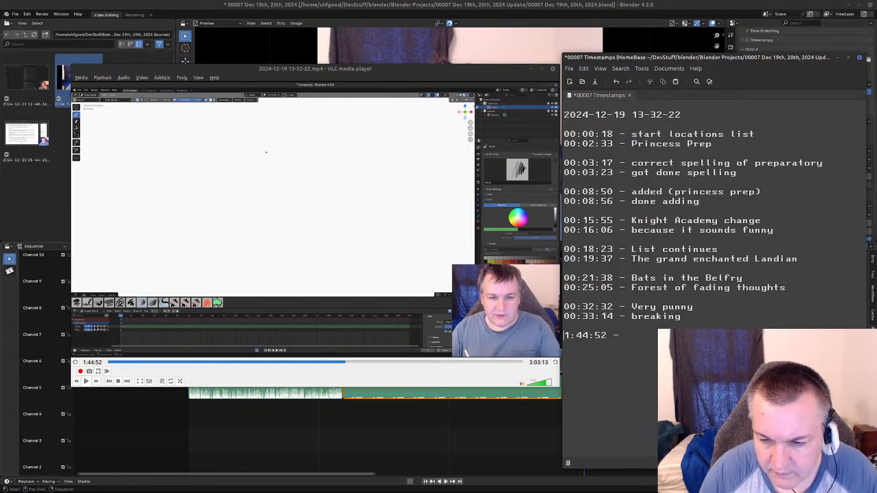
pyautogui.write('0')
pyautogui.press('End')
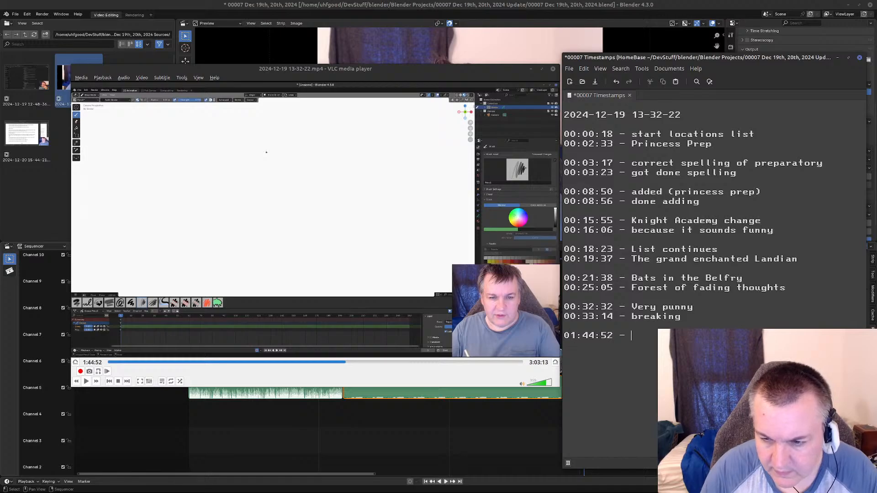
# Describe the 01:44:52 entry with text starting "4-lea", using a hyphen after the 4.
pyautogui.write('4 le')
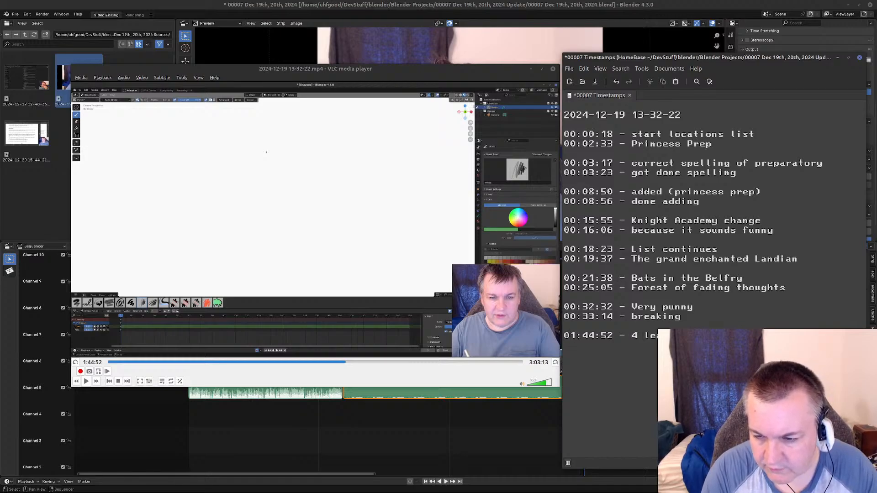
pyautogui.press('BackSpace')
pyautogui.press('BackSpace')
pyautogui.write('-lea')
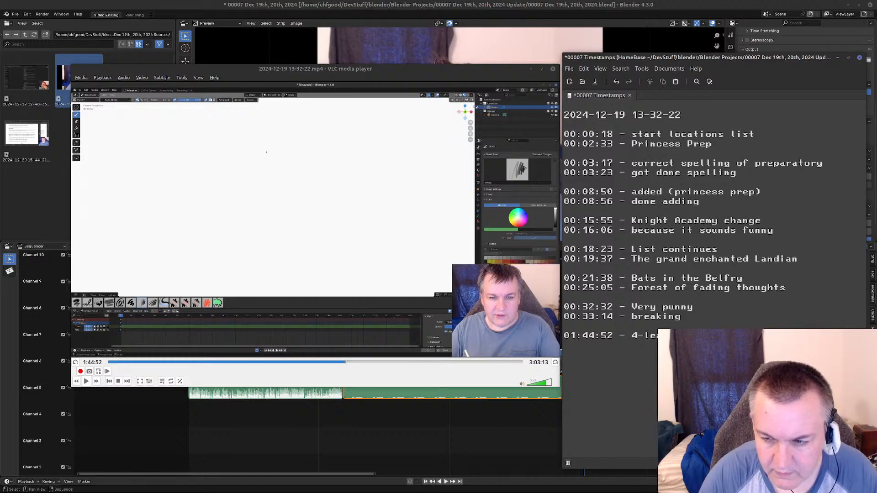
# Begin the next line of the timestamp notes with "0:", and play the recording until the first leaf is being drawn, pausing at 1:45:05.
pyautogui.write('0:')
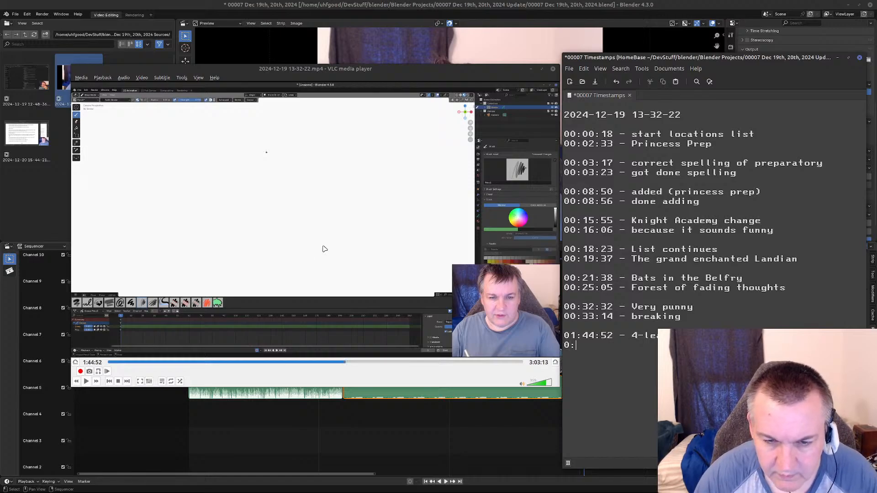
pyautogui.click(294, 268)
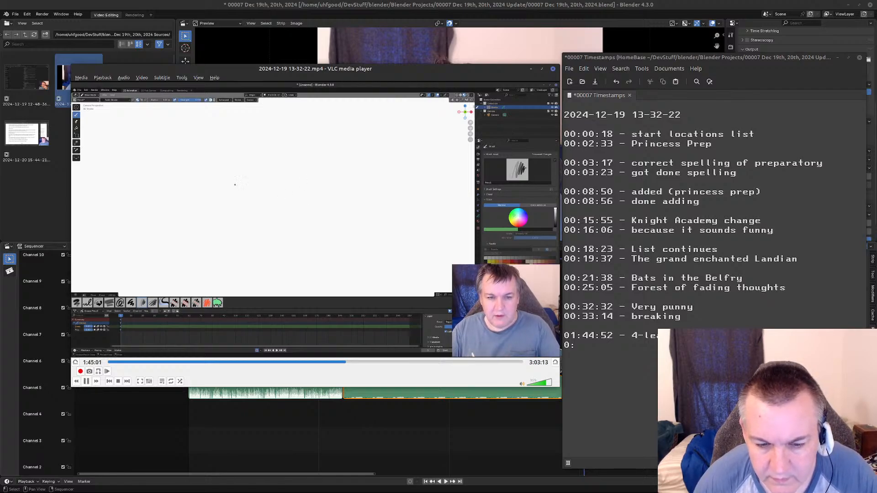
pyautogui.press('space')
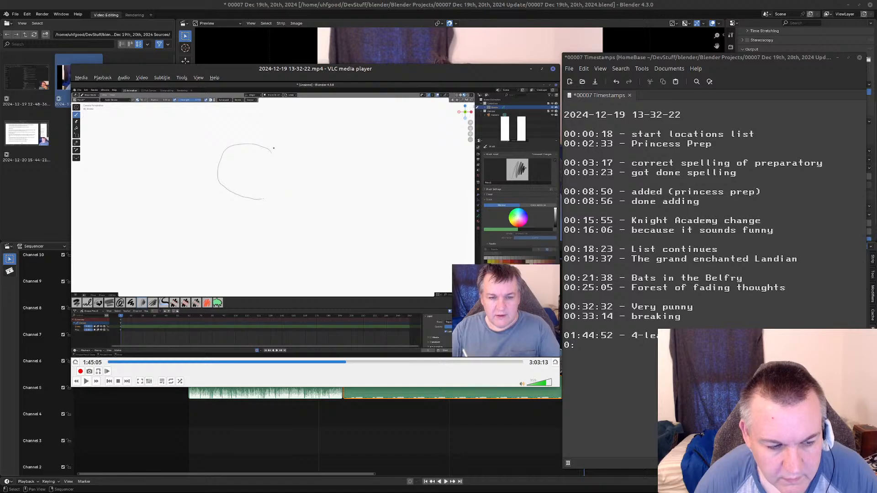
# Change the timestamp of the "4-lea…" entry to 01:45:00, and extend the line below it to "01:".
pyautogui.click(595, 336)
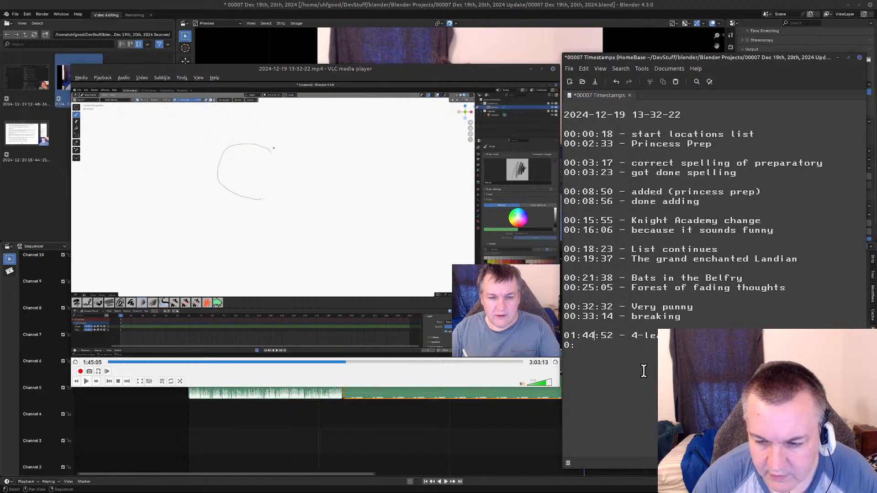
pyautogui.press('BackSpace')
pyautogui.write('5')
pyautogui.press('Right')
pyautogui.press('Right')
pyautogui.press('Left')
pyautogui.press('Delete')
pyautogui.press('Delete')
pyautogui.write('00')
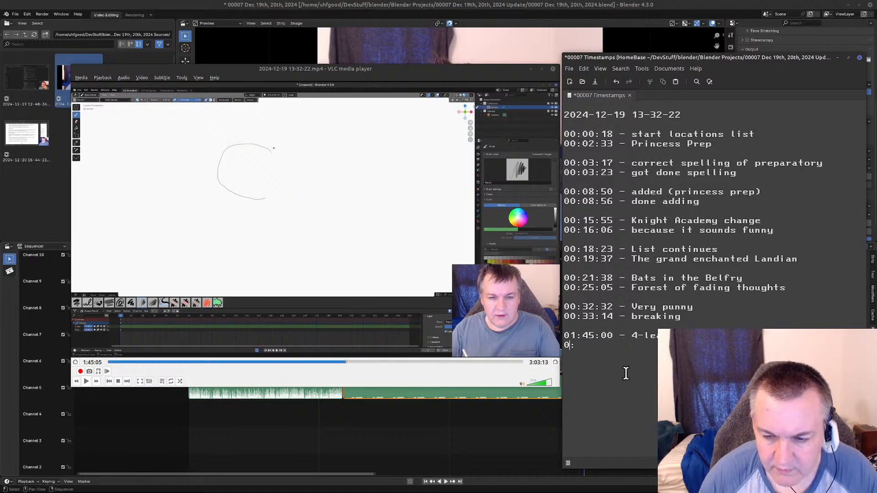
pyautogui.write('1:')
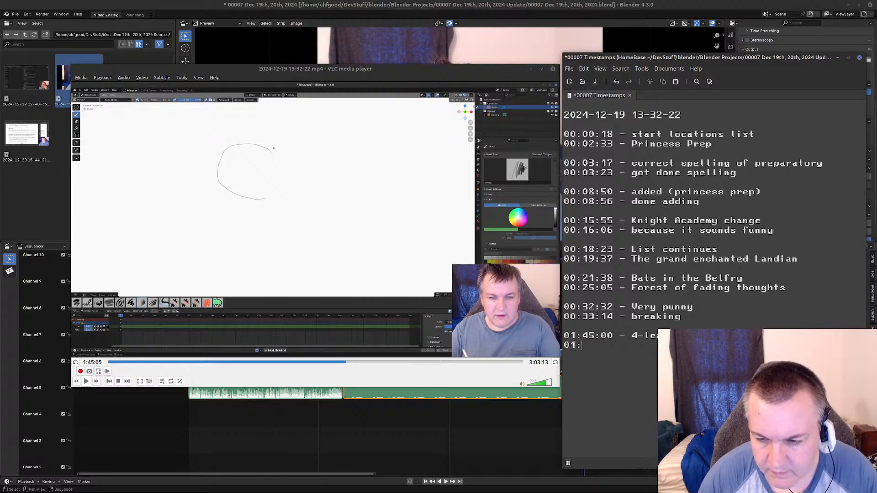
# Resume the recording and skim forward through the sketching and redrawing of the four-leaf shape, to about 1:47:57.
pyautogui.click(308, 238)
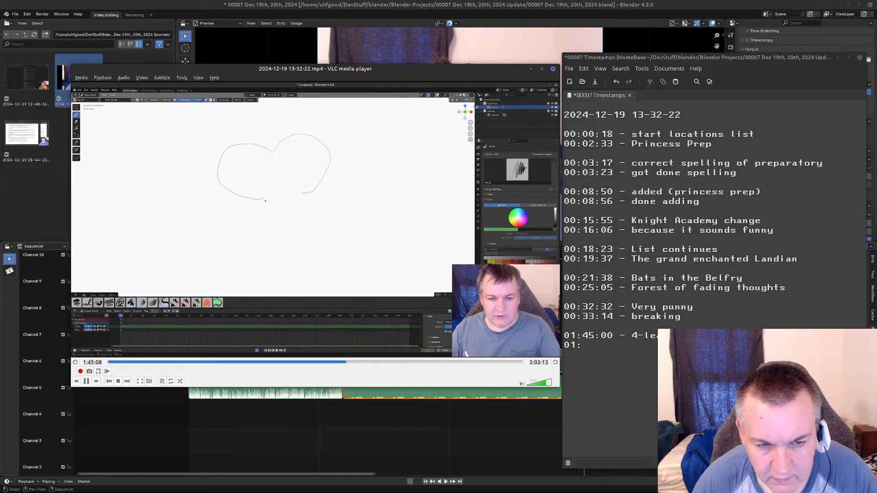
pyautogui.hotkey('alt', 'Right')
pyautogui.hotkey('alt', 'Right')
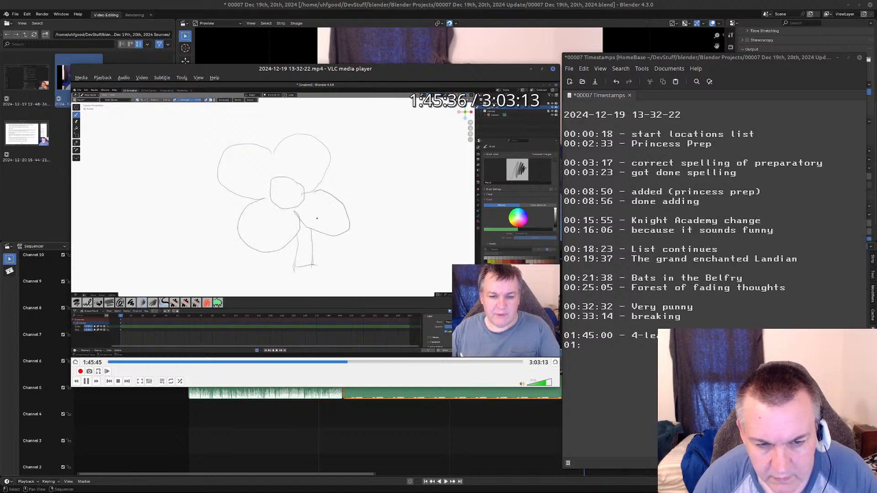
pyautogui.hotkey('alt', 'Right')
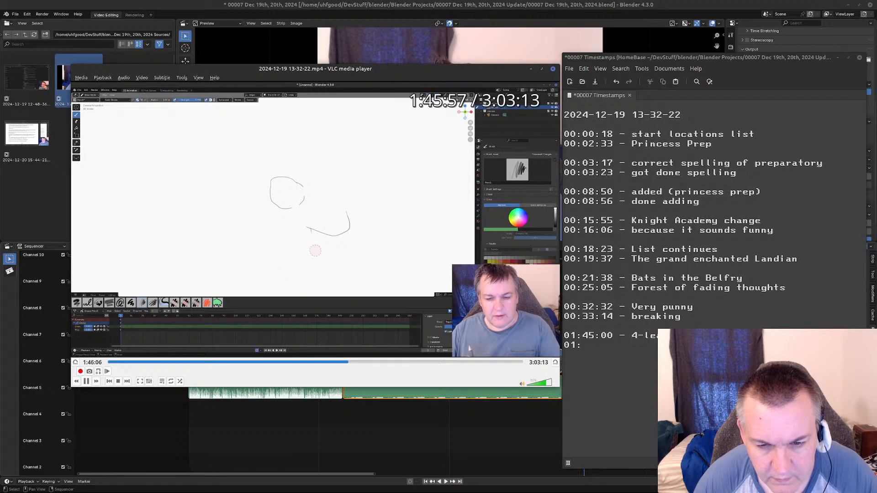
pyautogui.hotkey('alt', 'Right')
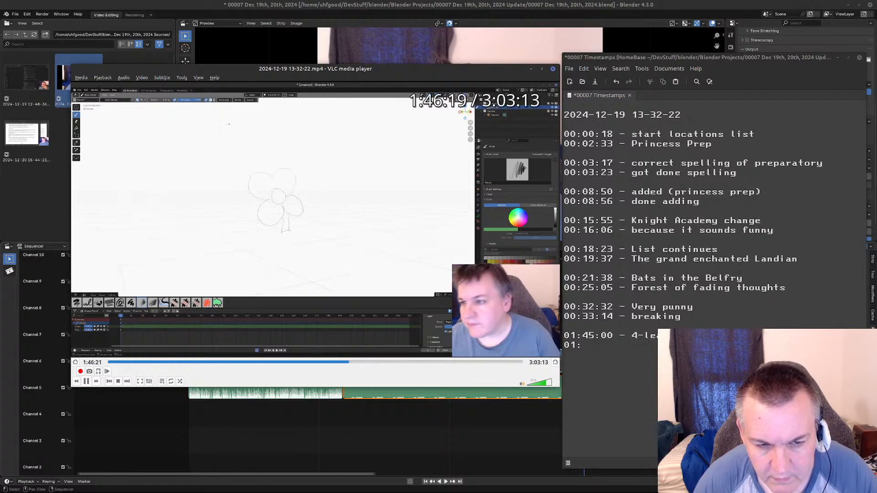
pyautogui.hotkey('alt', 'Right')
pyautogui.hotkey('alt', 'Right')
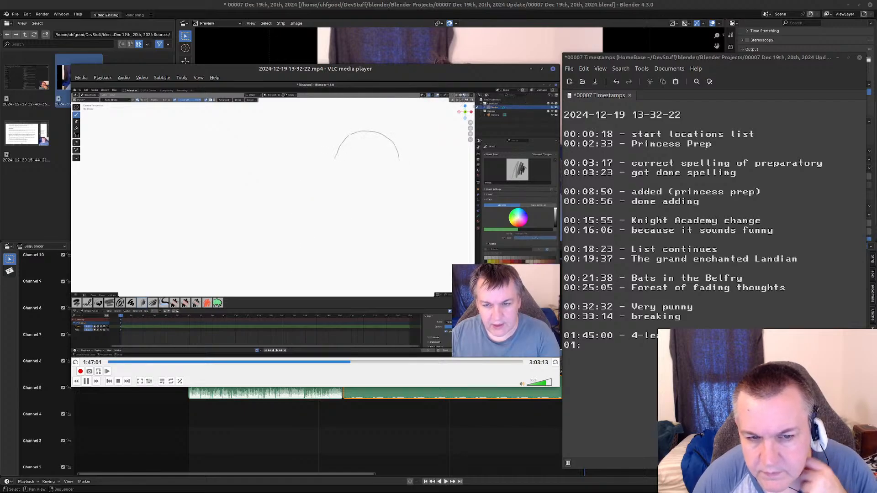
pyautogui.hotkey('alt', 'Right')
pyautogui.hotkey('alt', 'Right')
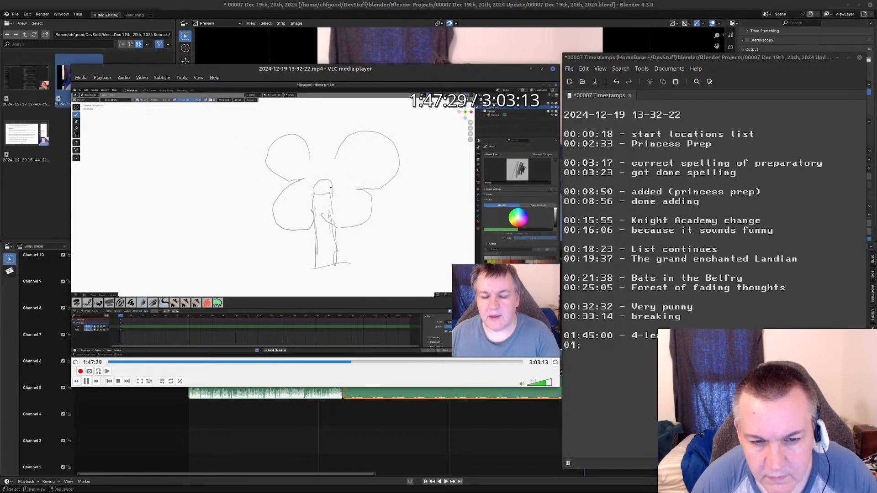
pyautogui.hotkey('alt', 'Right')
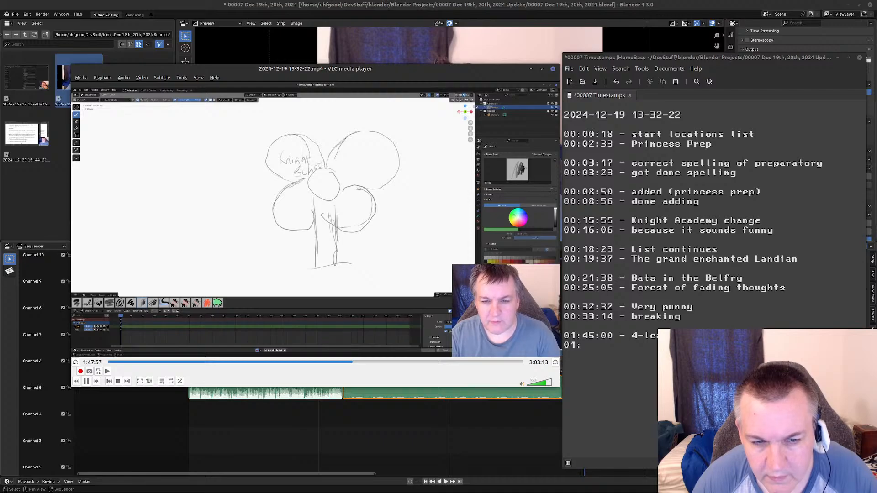
# Skim through the labelling of the leaves and the stem details, and pause the recording at 1:50:59, after the drawing session.
pyautogui.press('Right')
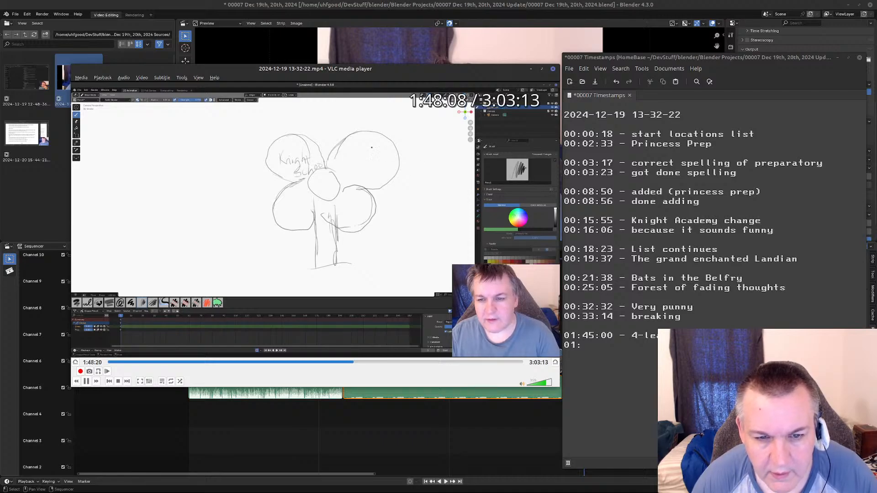
pyautogui.press('Right')
pyautogui.press('Right')
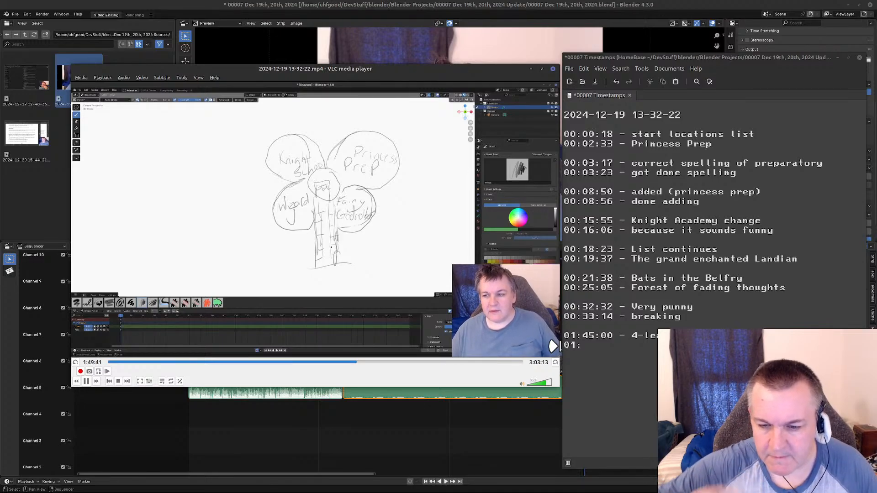
pyautogui.click(598, 346)
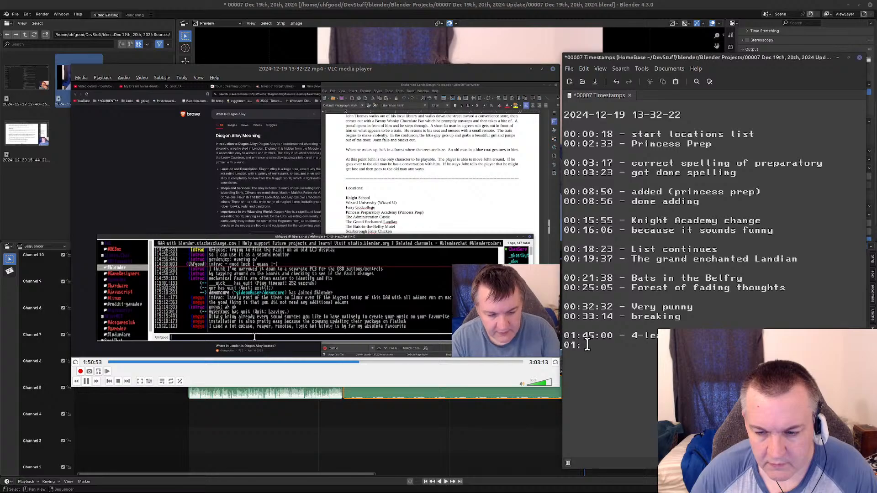
pyautogui.press('BackSpace')
pyautogui.click(450, 209)
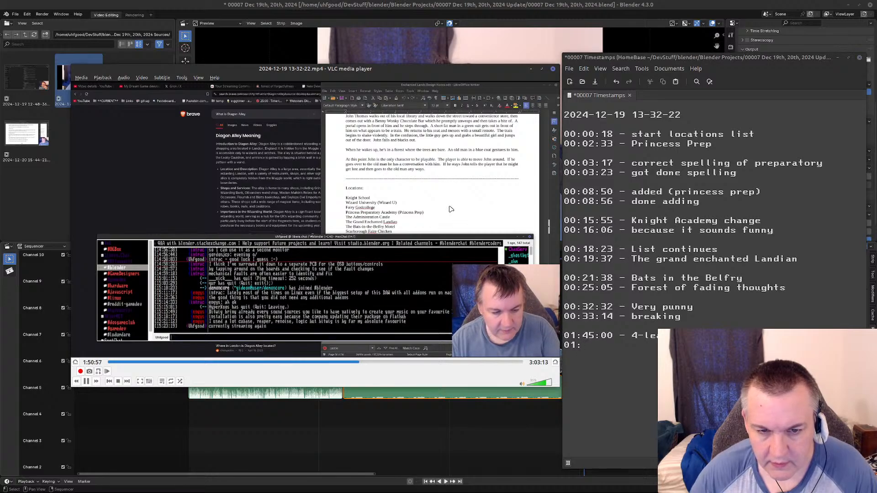
pyautogui.press('space')
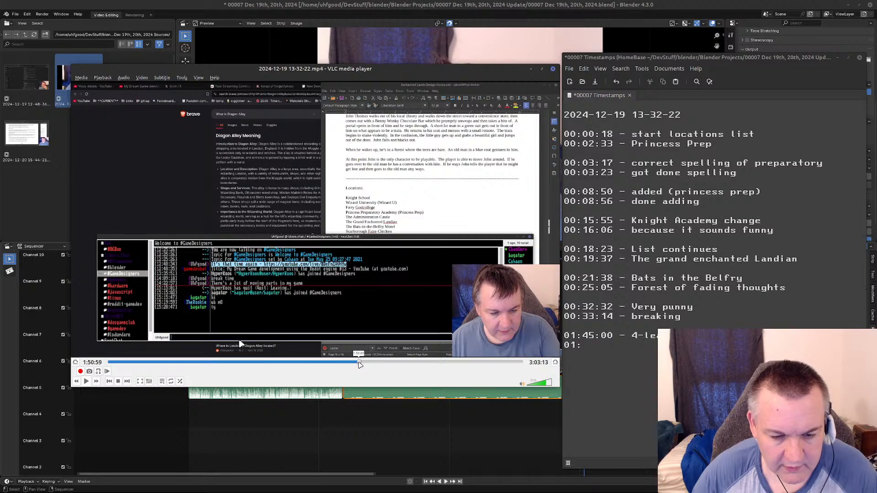
# Jump the recording back to about 1:47:36 and skim through the labelling of the four leaves, to about 1:49:17.
pyautogui.click(358, 363)
pyautogui.click(352, 363)
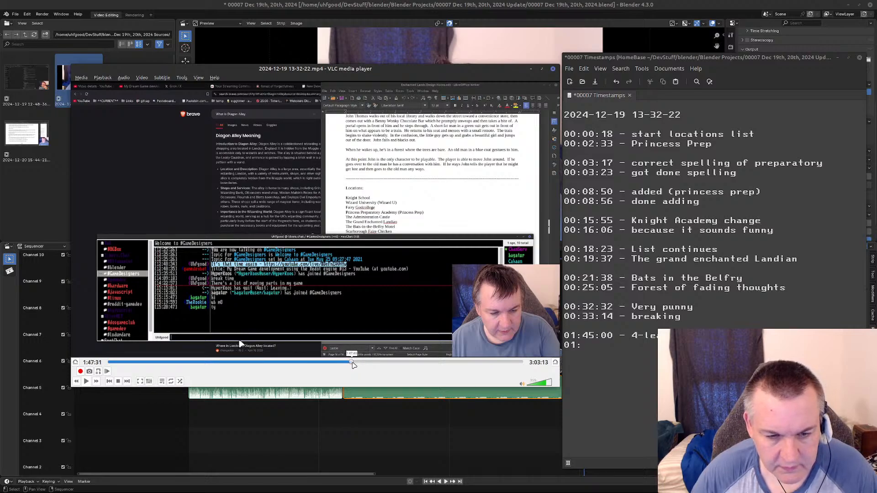
pyautogui.press('space')
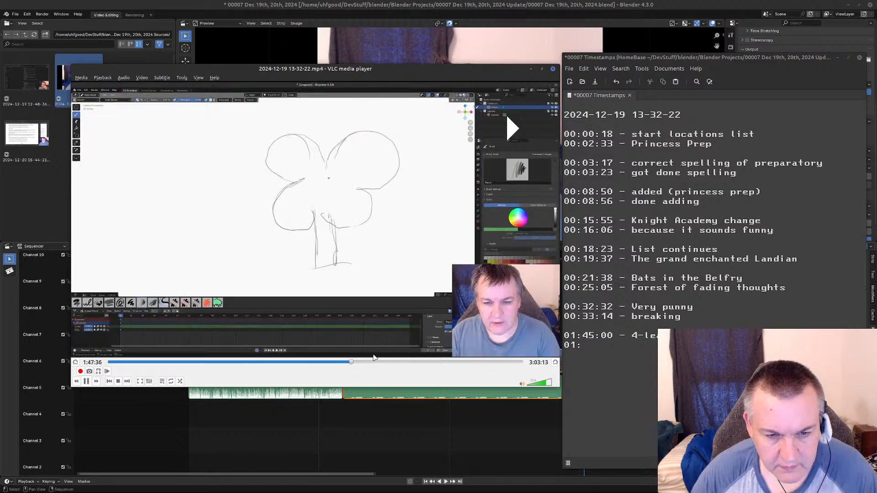
pyautogui.hotkey('shift', 'Right')
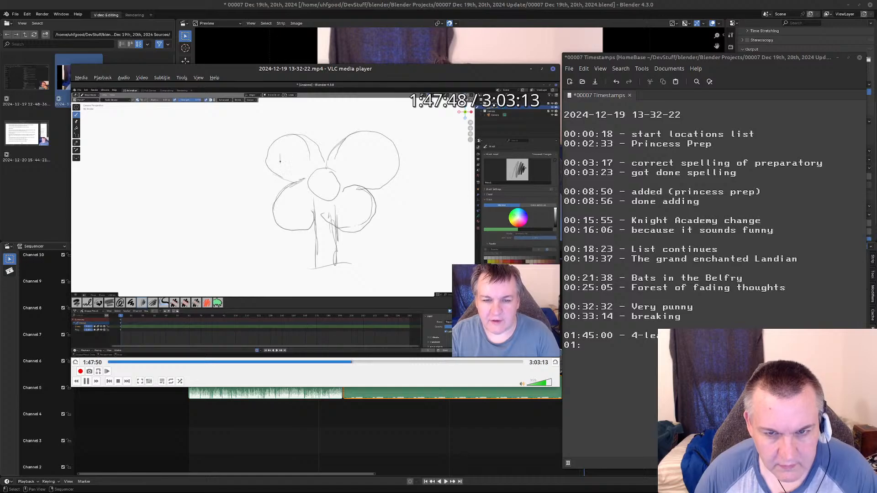
pyautogui.press('Right')
pyautogui.press('Right')
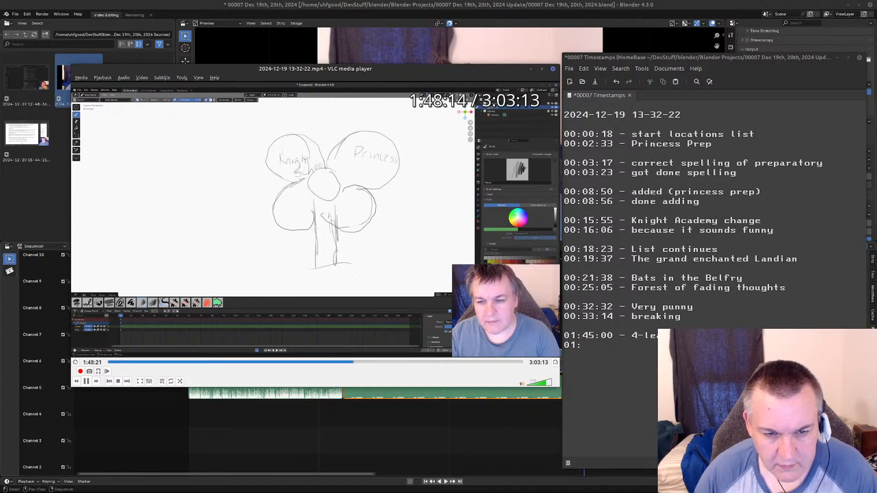
pyautogui.press('Right')
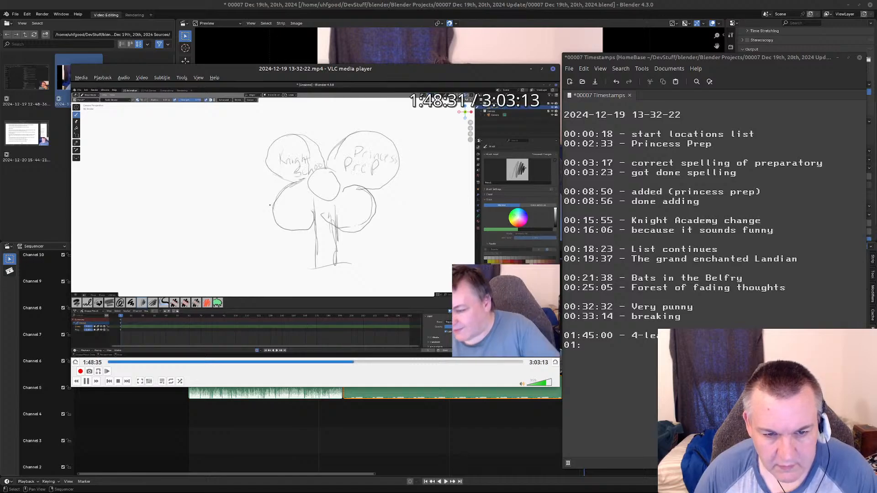
pyautogui.press('Right')
pyautogui.press('Right')
pyautogui.press('Right')
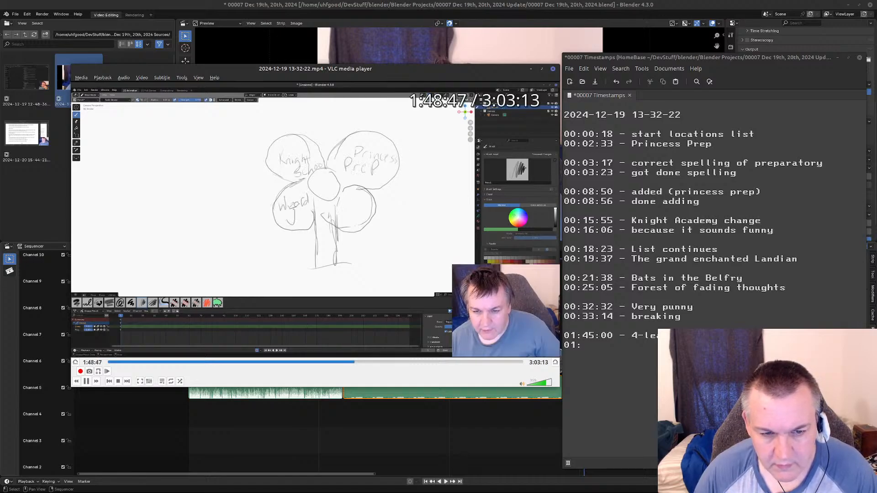
# Skip ahead through the rest of the drawing and pause at 1:50:40, when the locations document comes back on screen.
pyautogui.press('Right')
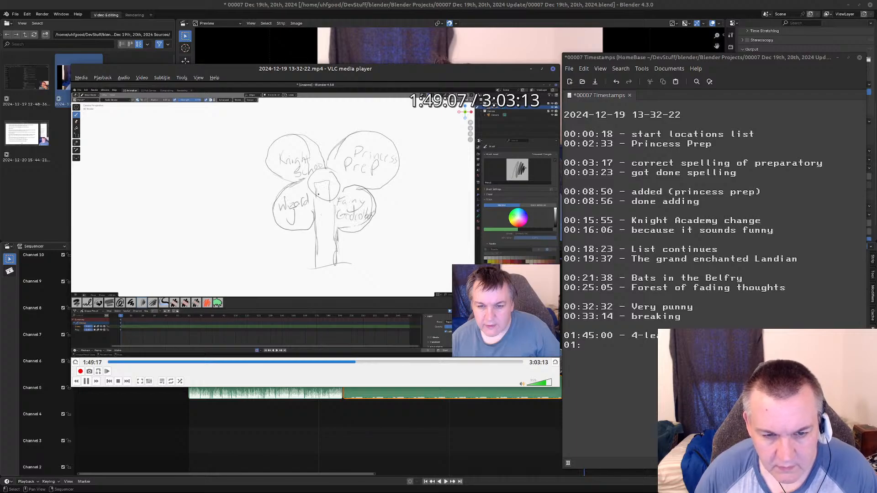
pyautogui.press('Right')
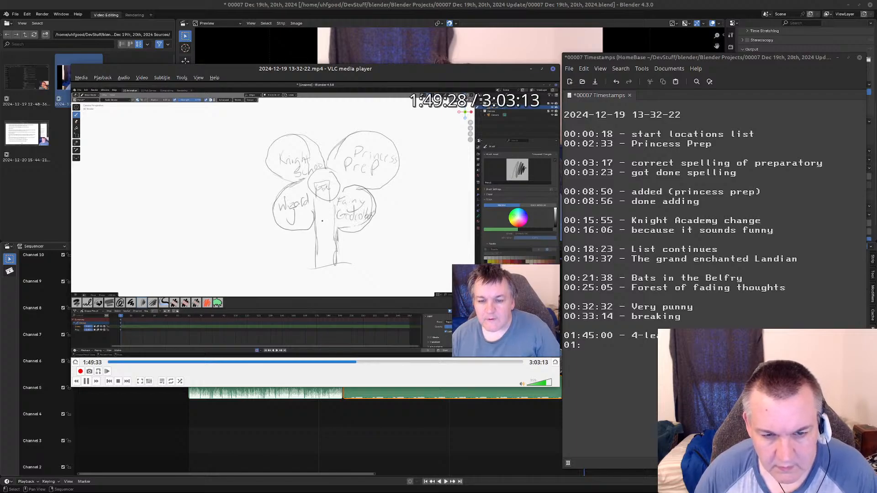
pyautogui.press('Right')
pyautogui.press('Right')
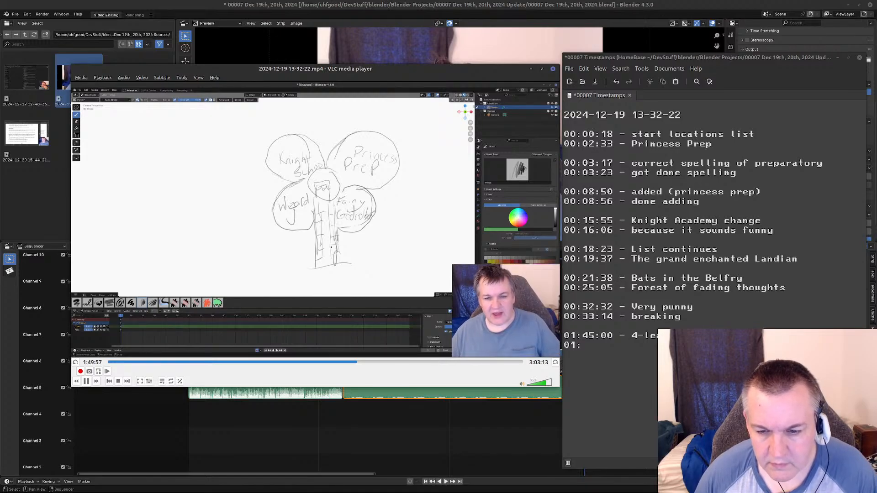
pyautogui.press('Right')
pyautogui.press('Right')
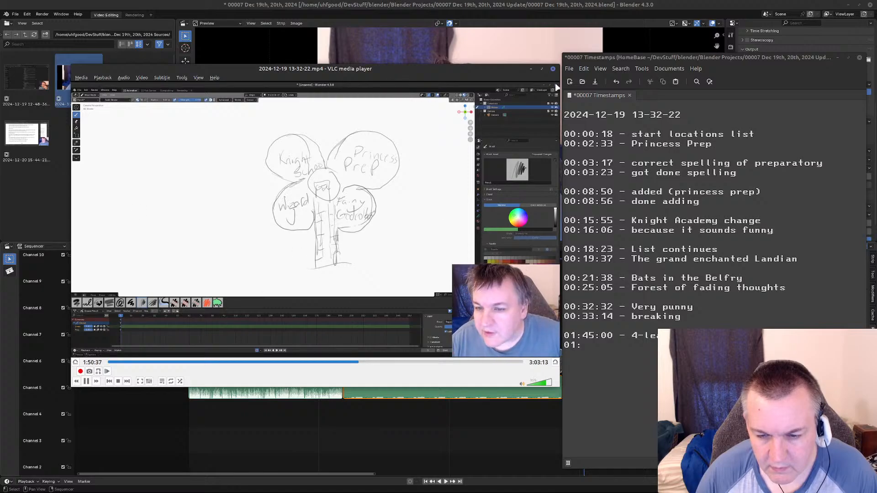
pyautogui.press('space')
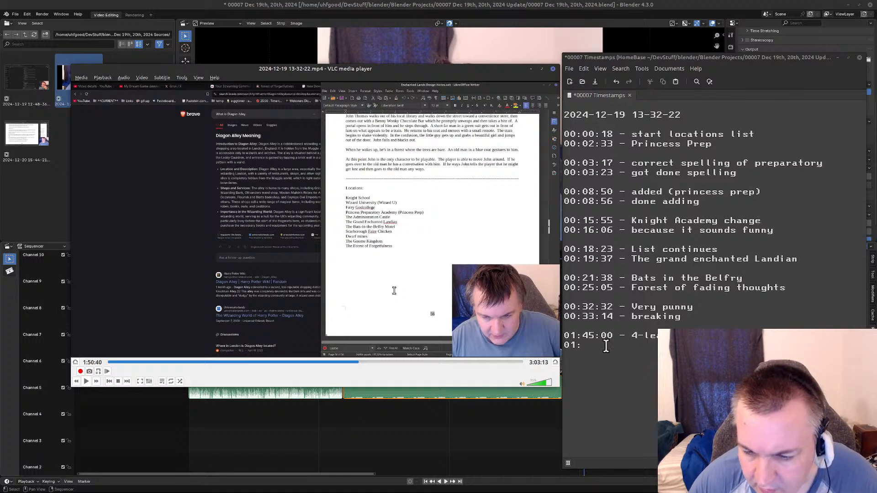
# Complete the entry below 01:45:00 as "01:50:40 - close" and move to a new line.
pyautogui.press('BackSpace')
pyautogui.write('50-')
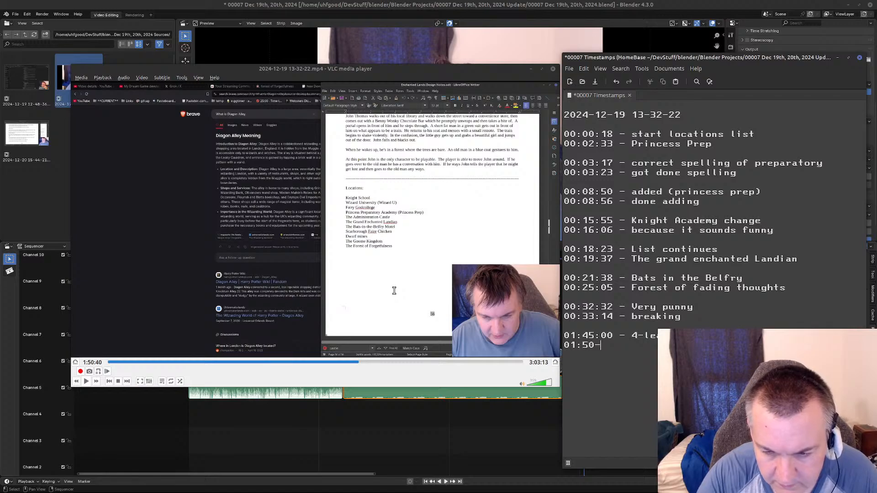
pyautogui.write(':40')
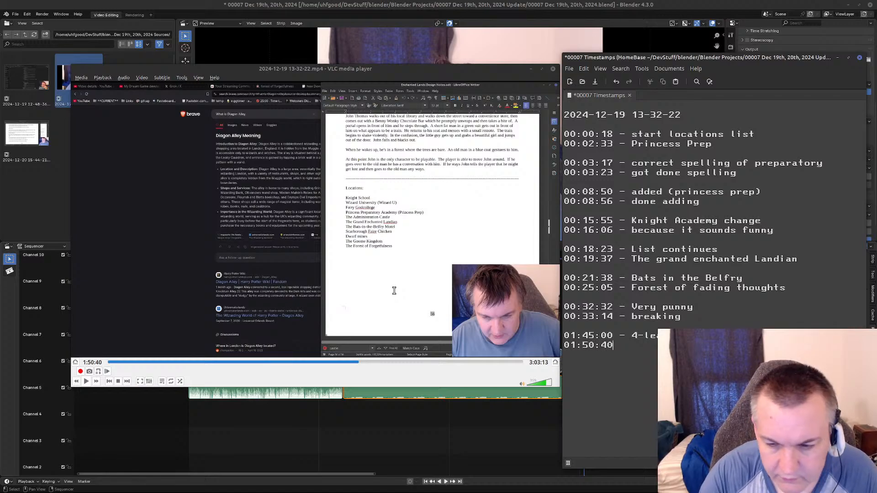
pyautogui.write(' - ')
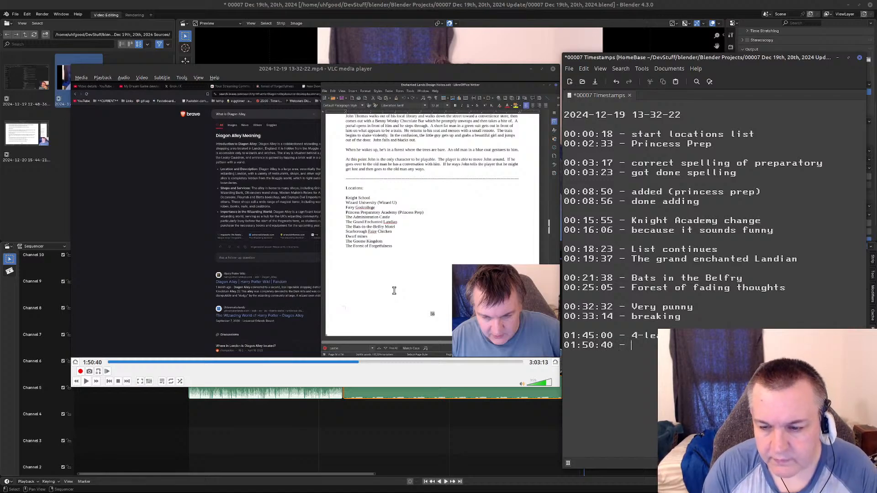
pyautogui.write('clos')
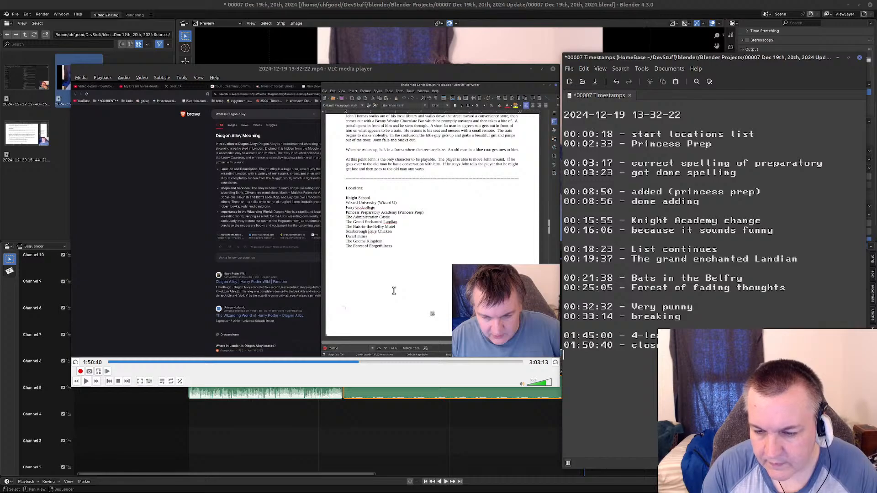
# Resume the recording from 1:50:40 and skip ahead until the Renaissance Faire (Main street) location has been added, then pause.
pyautogui.click(356, 301)
pyautogui.press('space')
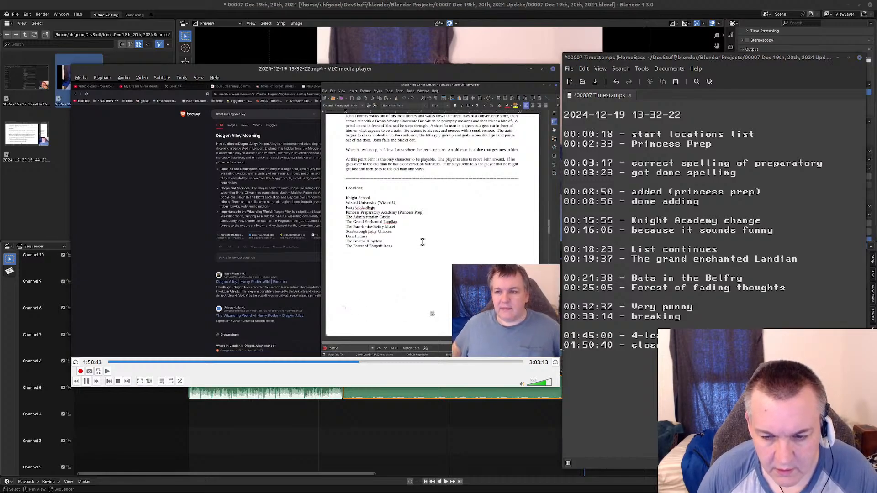
pyautogui.press('Right')
pyautogui.press('Right')
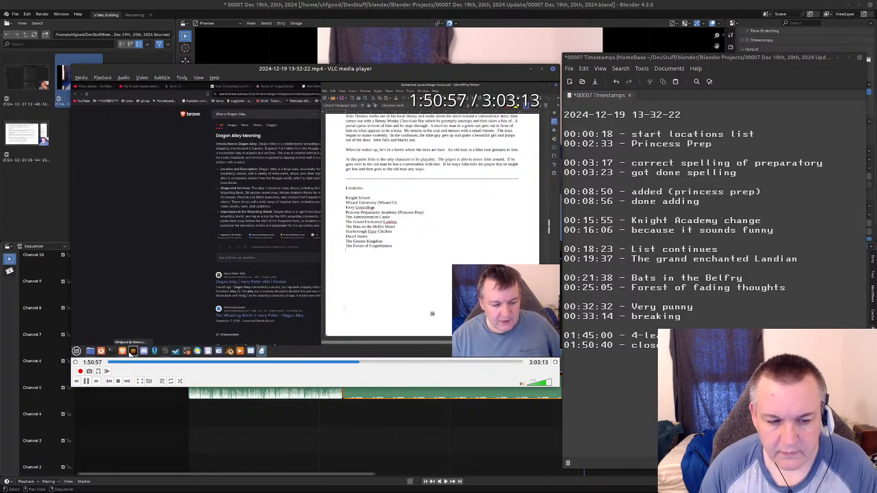
pyautogui.press('Right')
pyautogui.press('Right')
pyautogui.press('Right')
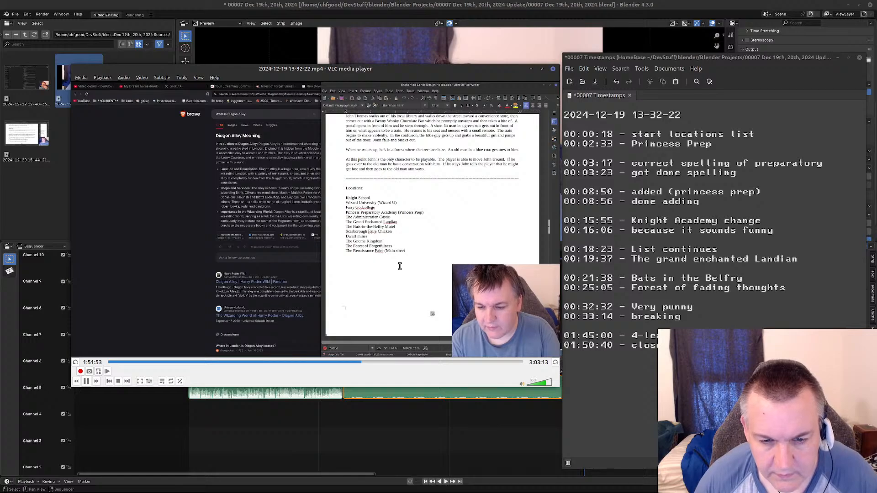
pyautogui.press('space')
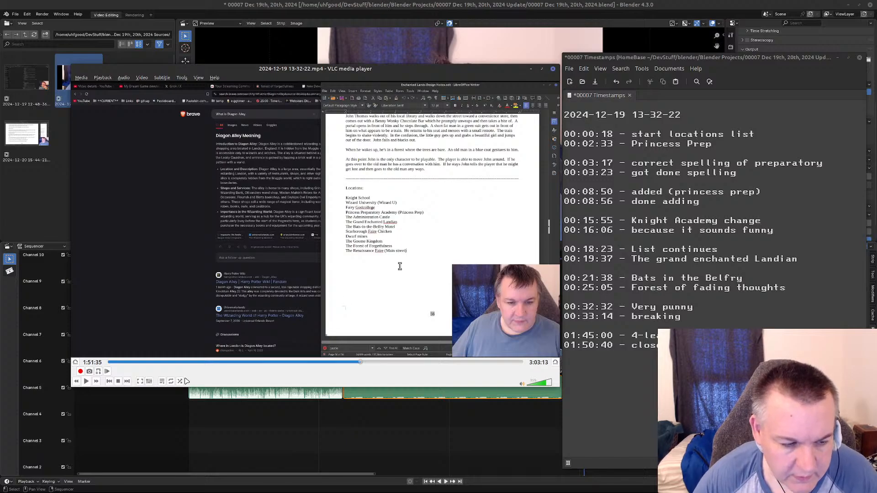
# Go back through the recording frame by frame to 1:51:24, just before the Renaissance Faire line is written.
pyautogui.click(107, 372)
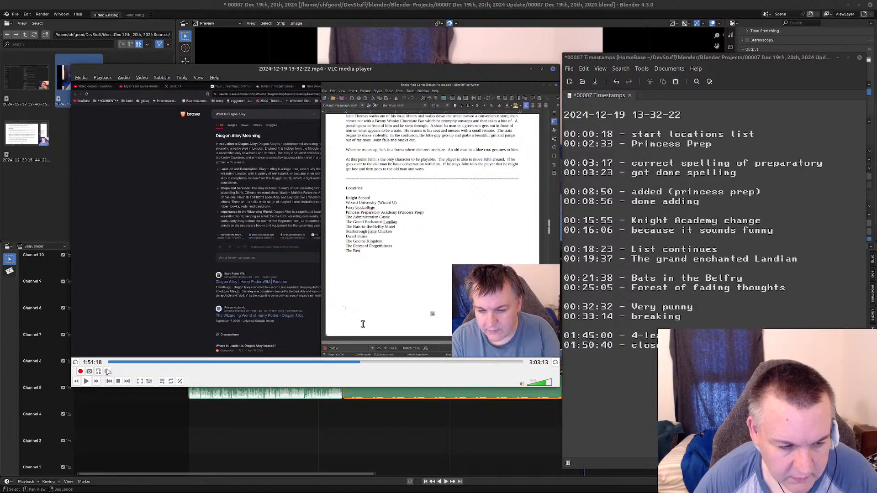
pyautogui.click(107, 372)
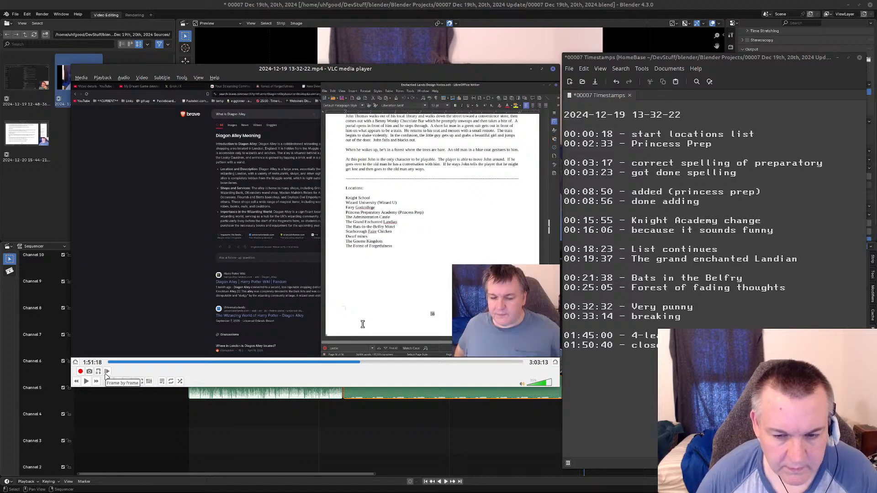
pyautogui.click(85, 380)
pyautogui.click(85, 382)
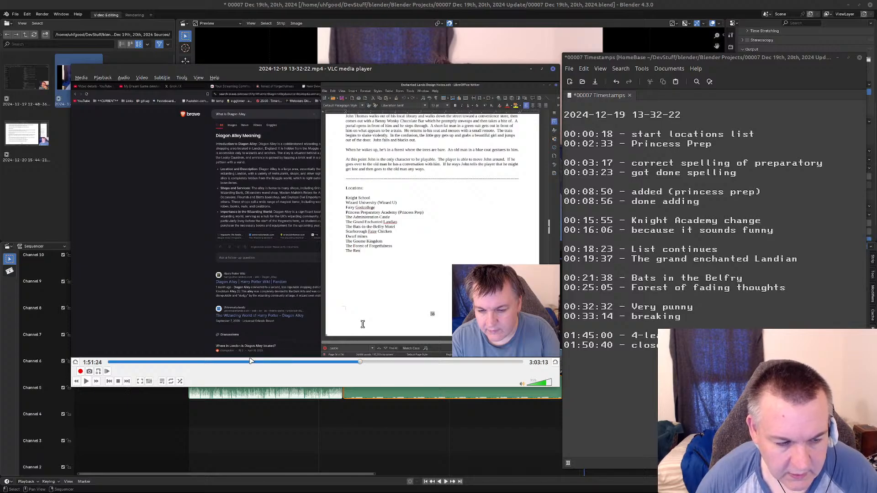
pyautogui.click(108, 372)
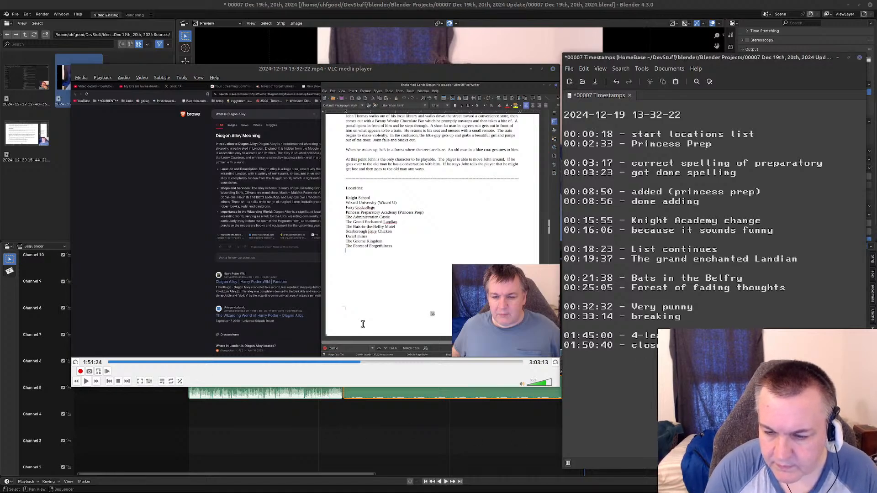
# Add a separate entry starting "01:51:24 - The" below the 01:50:40 entry, leaving a blank line between them.
pyautogui.press('Return')
pyautogui.write('01:')
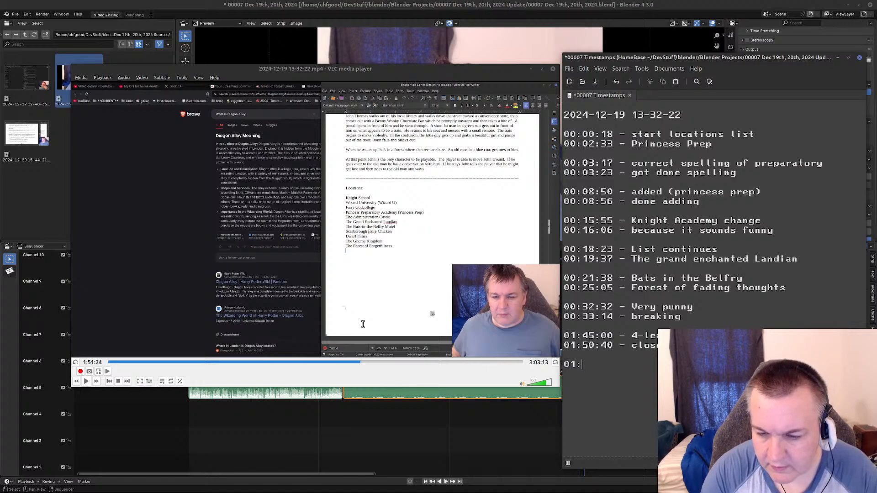
pyautogui.write('51:24')
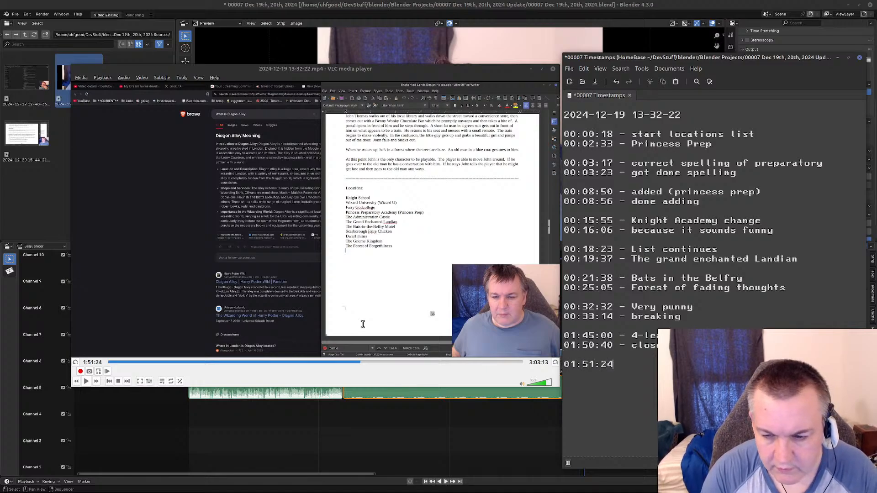
pyautogui.write(' - ')
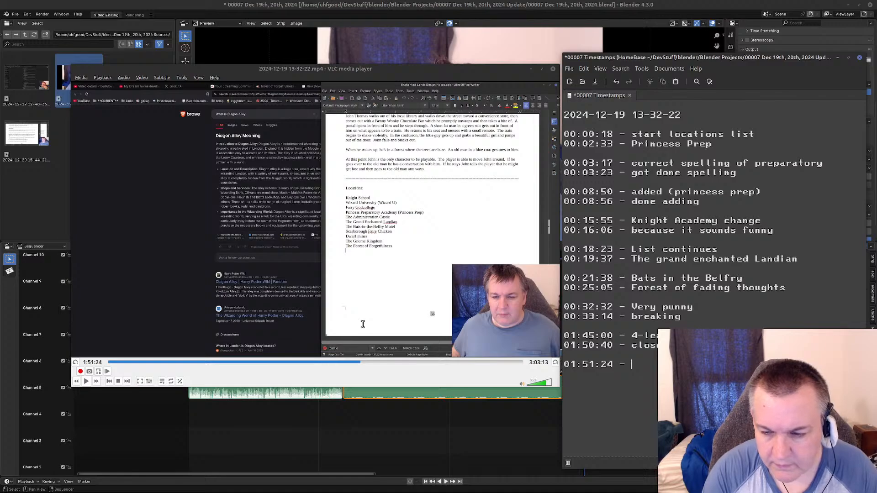
pyautogui.write('The')
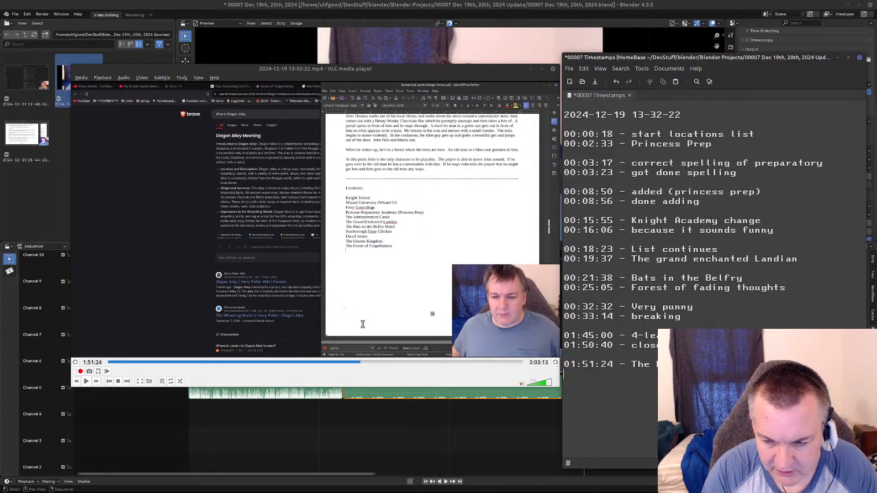
# Resume the recording and skim through the Renaissance Faire naming, pausing at 1:53:59 when the Grok page is on screen.
pyautogui.click(425, 273)
pyautogui.press('space')
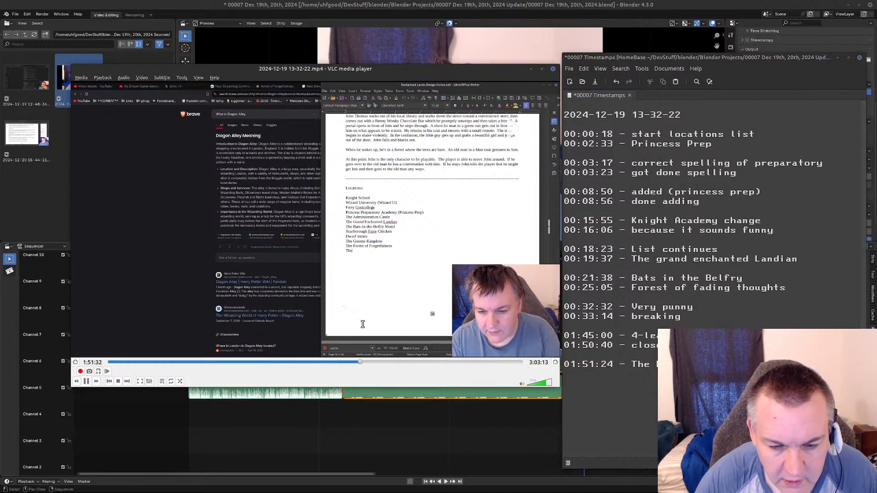
pyautogui.hotkey('alt', 'Right')
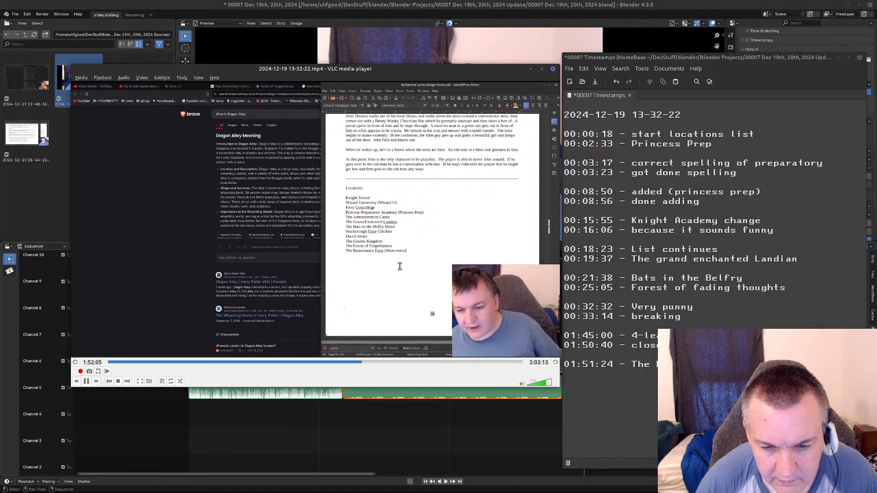
pyautogui.hotkey('alt', 'Right')
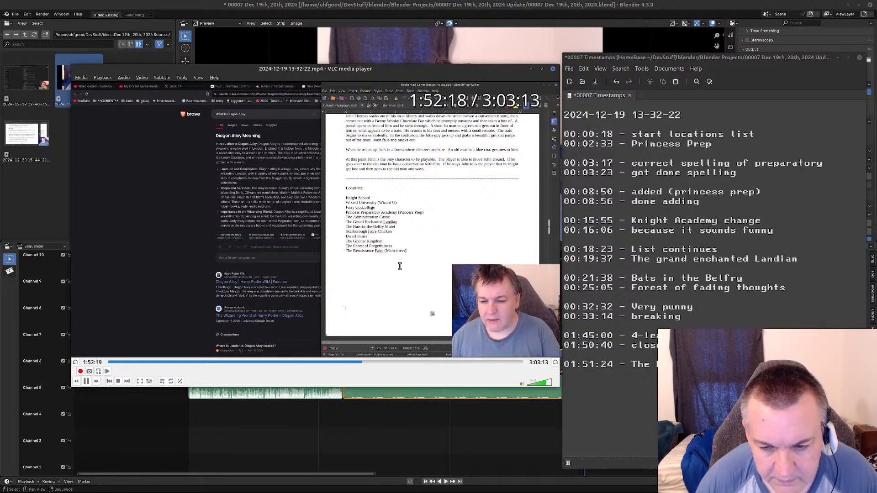
pyautogui.hotkey('alt', 'Right')
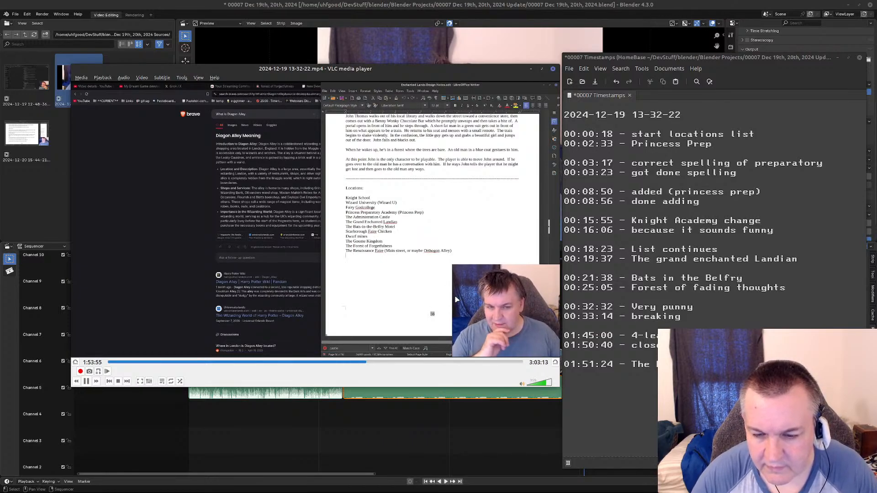
pyautogui.press('space')
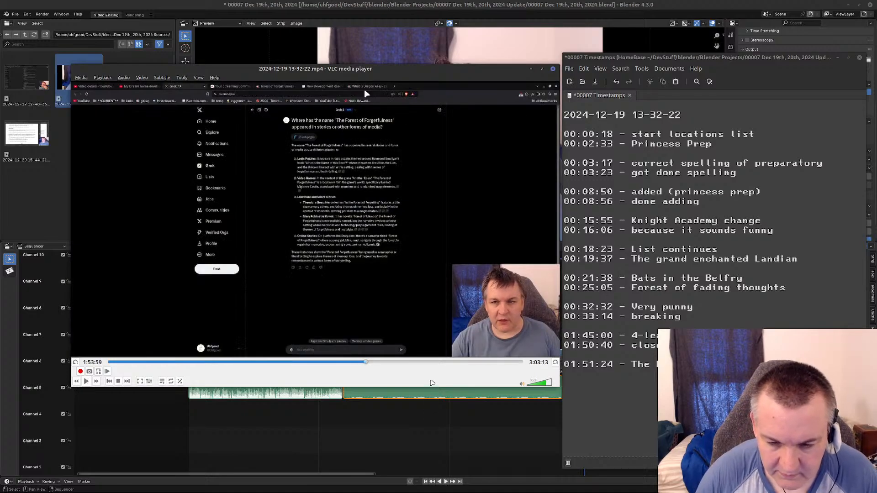
# Add an entry starting "01:53:58 - Harry" below the 01:51:24 entry and save the timestamps file.
pyautogui.click(685, 383)
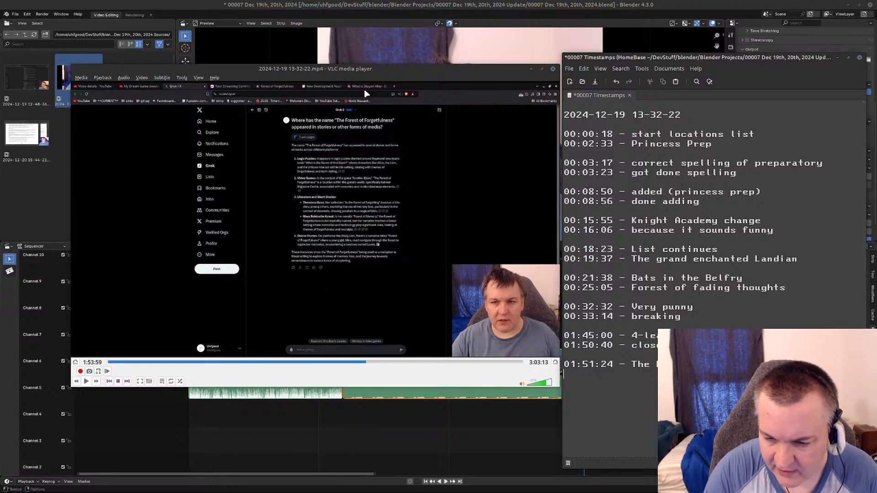
pyautogui.write('01')
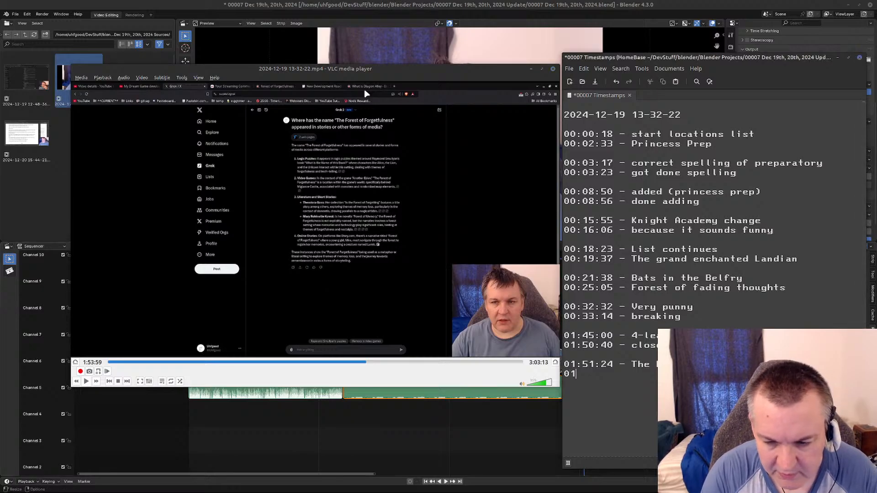
pyautogui.write(':53:')
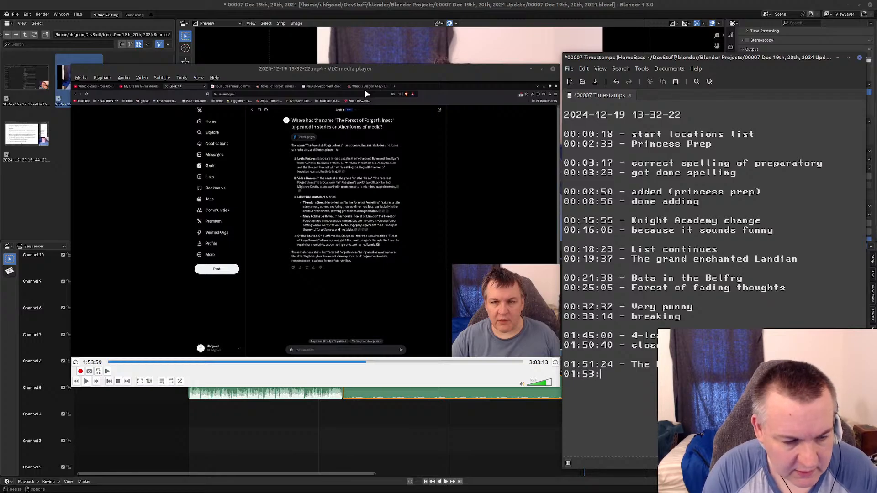
pyautogui.write('58')
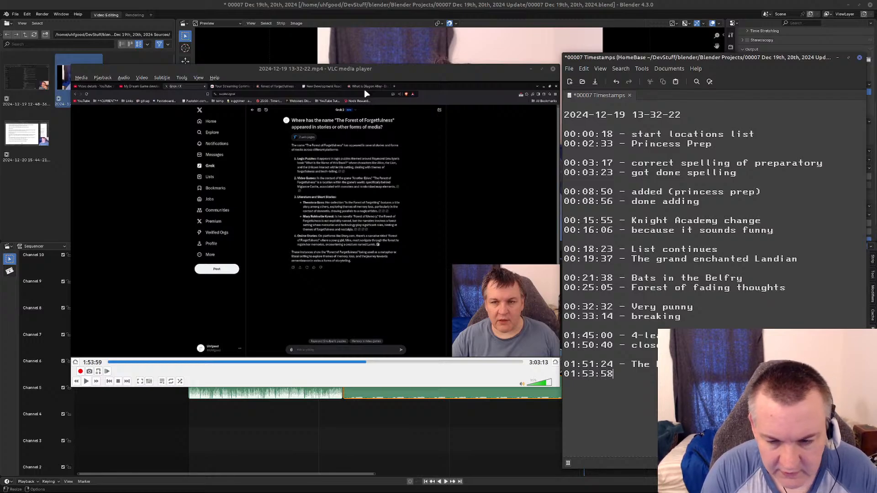
pyautogui.write(' - ')
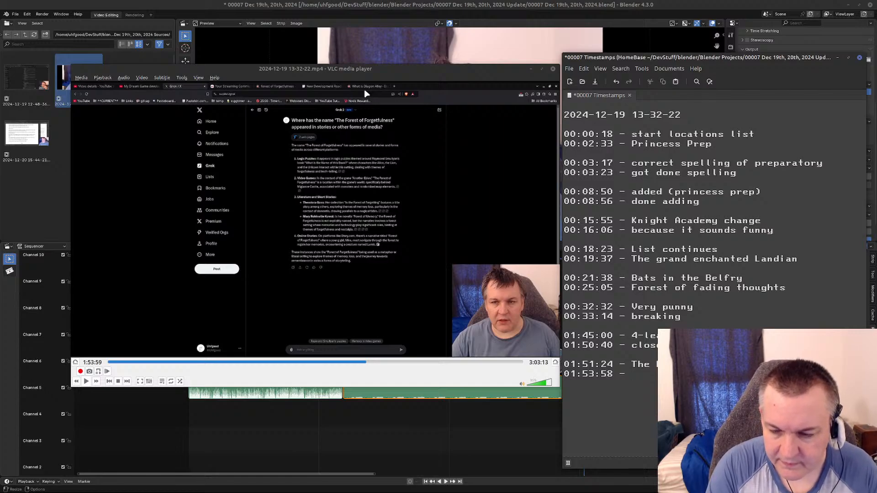
pyautogui.write('Harr')
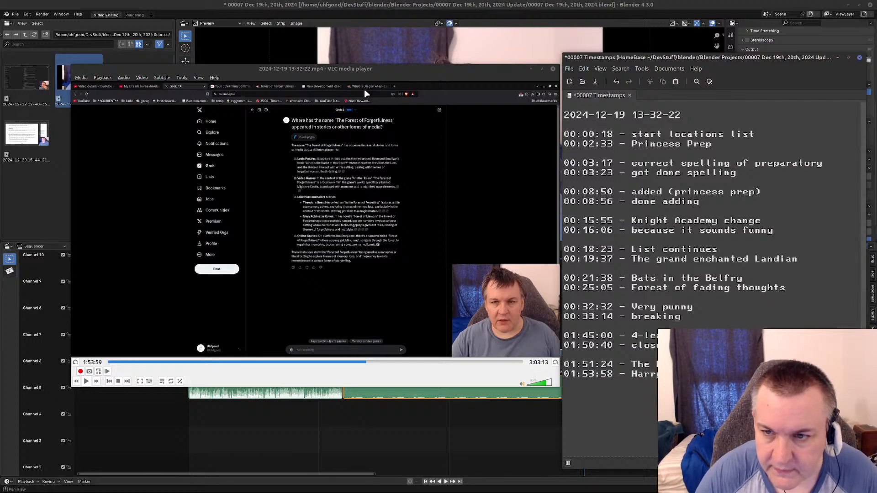
pyautogui.hotkey('ctrl', 's')
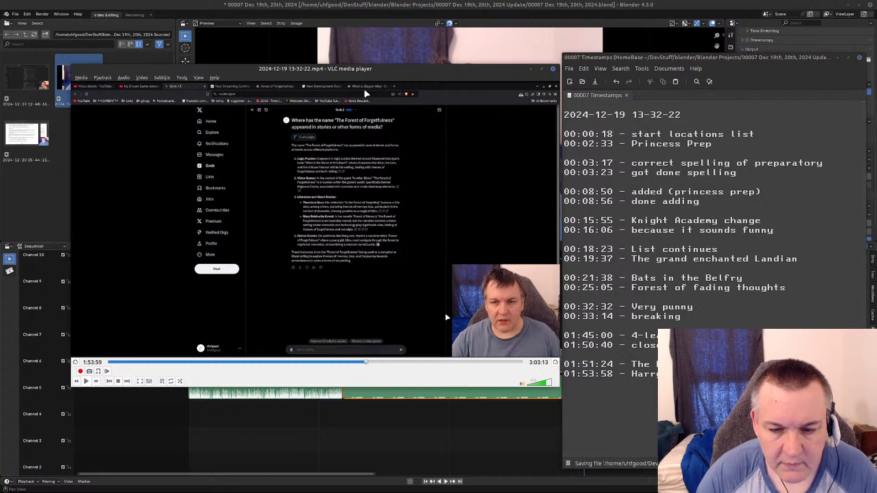
# Resume the recording from 1:53:59 and skim through the review of the design notes, pausing at 1:56:26.
pyautogui.press('space')
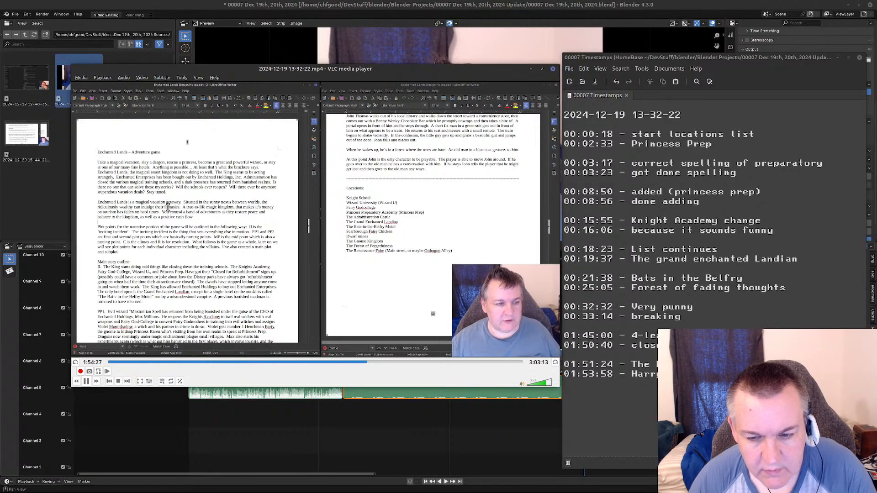
pyautogui.press('Right')
pyautogui.press('Right')
pyautogui.press('Right')
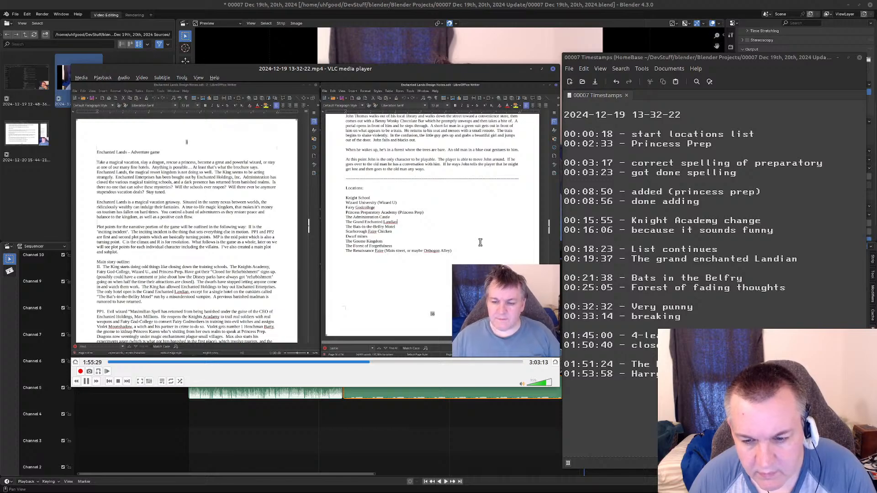
pyautogui.press('Right')
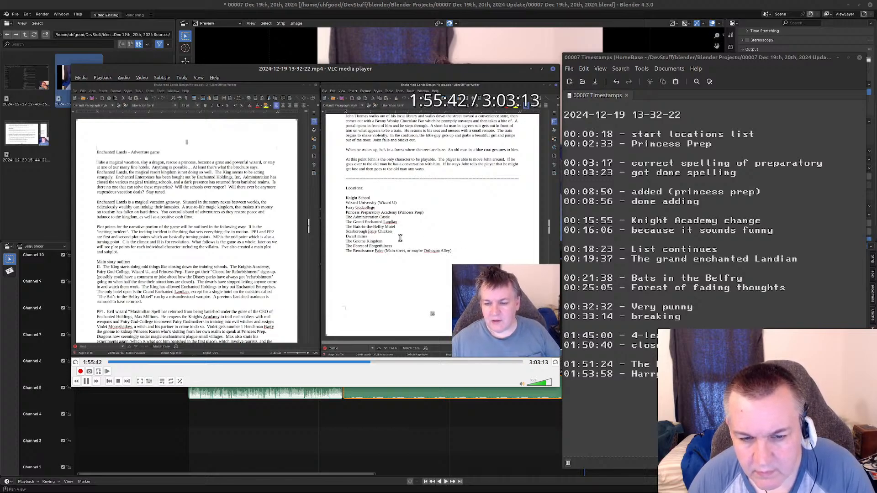
pyautogui.press('Right')
pyautogui.press('Right')
pyautogui.press('Right')
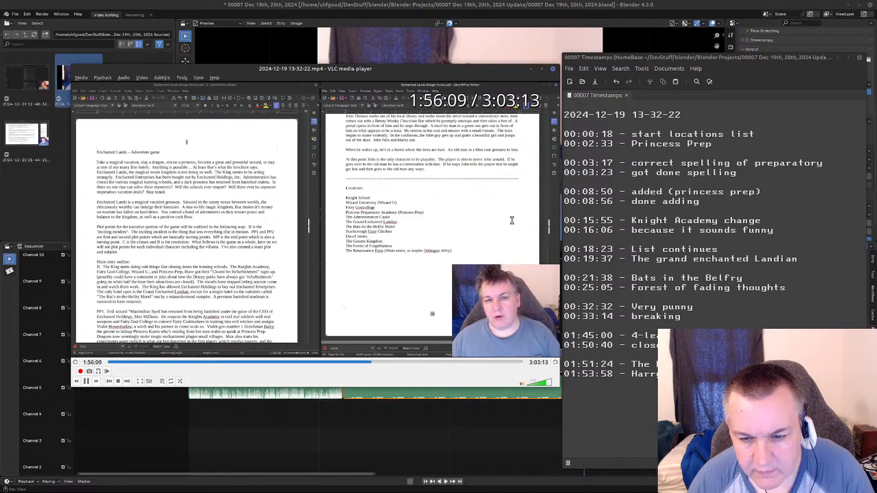
pyautogui.press('space')
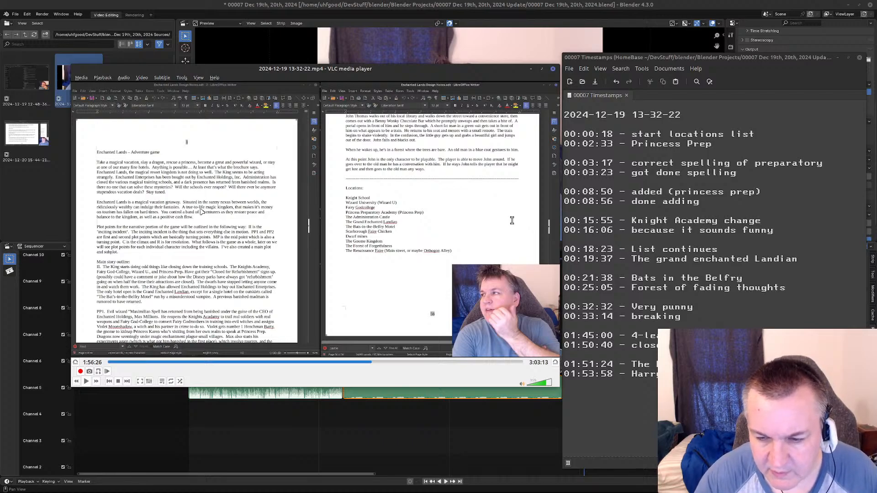
# Continue from 1:56:26, skip ahead through the discussion of the two design-notes documents, and pause at 1:59:36.
pyautogui.press('space')
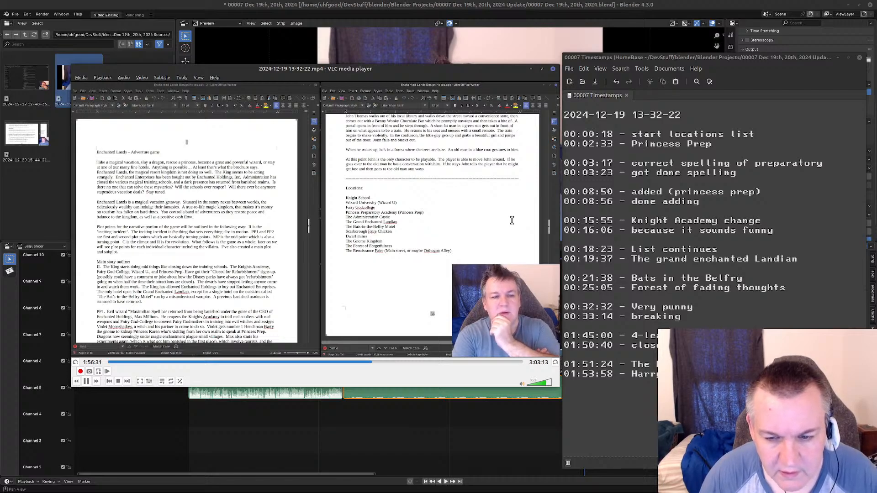
pyautogui.press('Right')
pyautogui.press('Right')
pyautogui.press('Right')
pyautogui.press('Right')
pyautogui.press('Right')
pyautogui.press('Right')
pyautogui.press('Right')
pyautogui.press('Right')
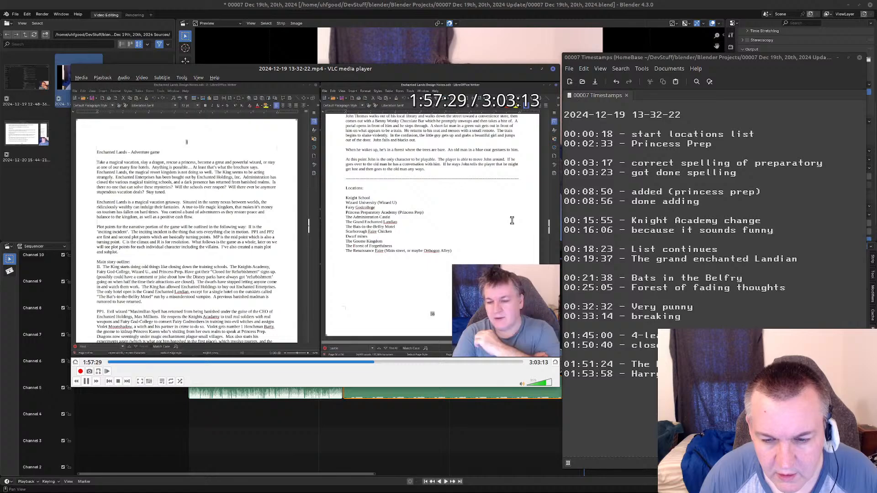
pyautogui.press('Right')
pyautogui.press('Right')
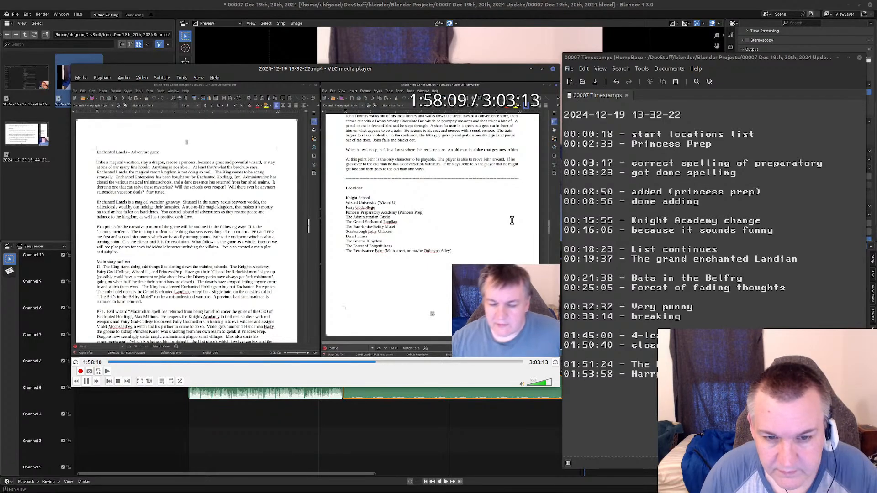
pyautogui.press('Right')
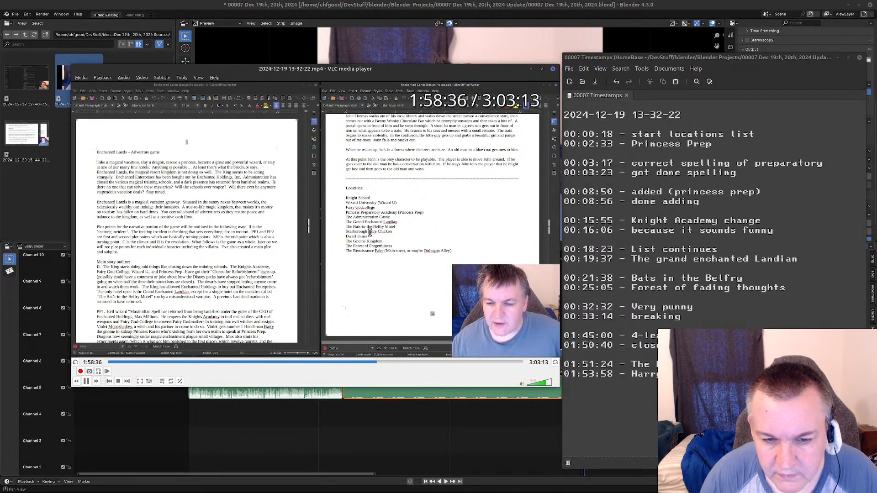
pyautogui.press('Right')
pyautogui.press('Right')
pyautogui.press('Right')
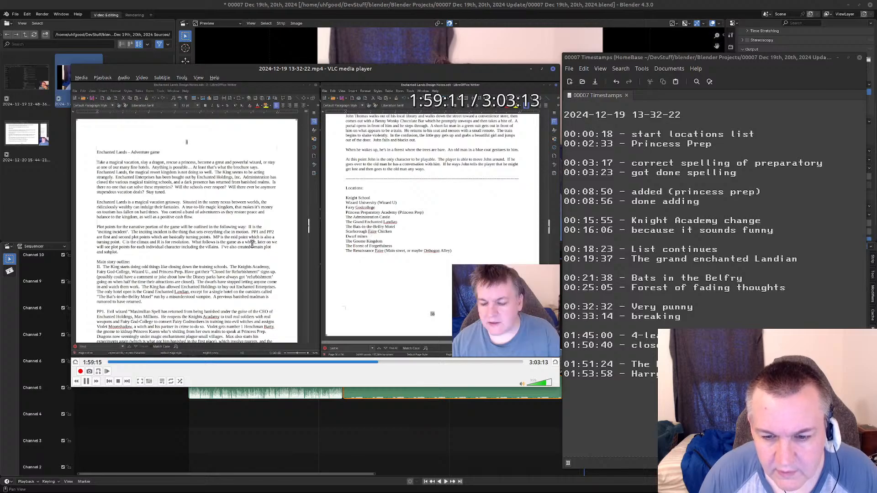
pyautogui.press('space')
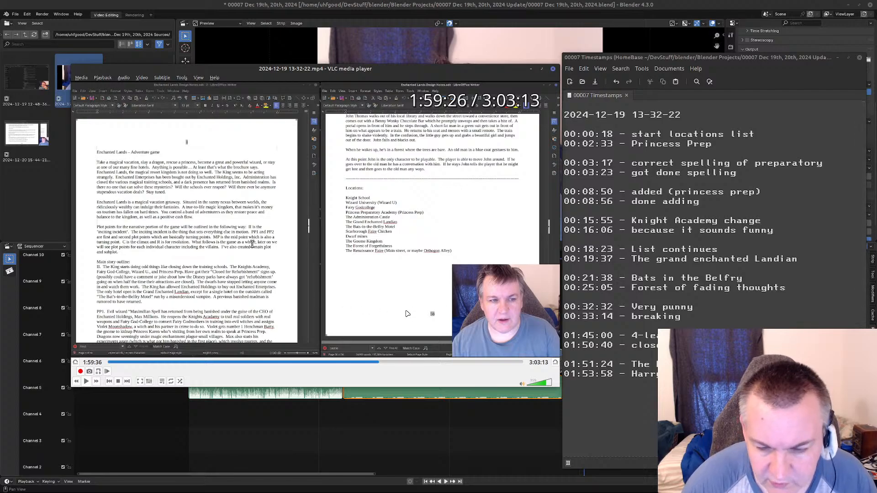
# Resume the recording from 1:59:36 and skip ahead through the design-notes discussion to the Grok page at about 2:01:56.
pyautogui.moveTo(406, 492)
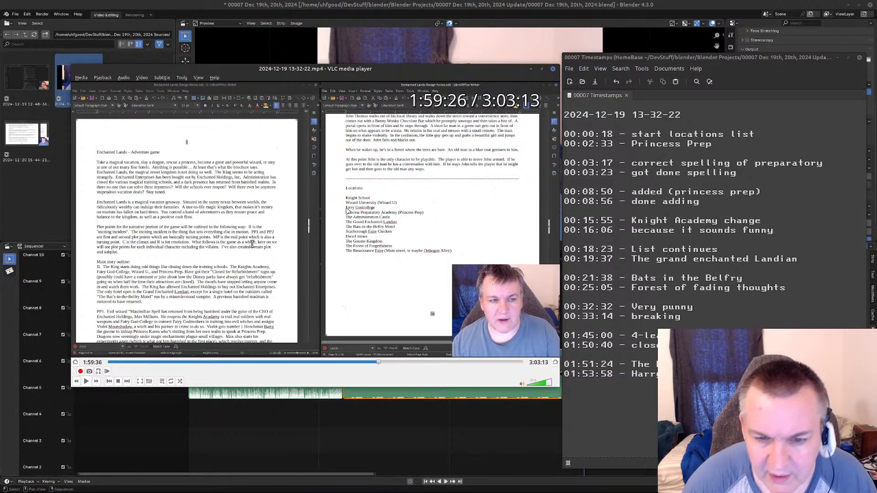
pyautogui.press('space')
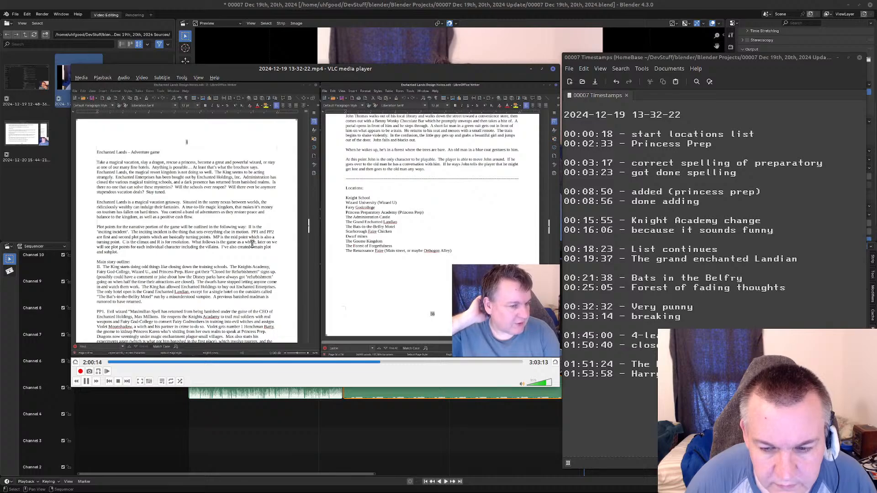
pyautogui.hotkey('alt', 'Right')
pyautogui.hotkey('alt', 'Right')
pyautogui.hotkey('alt', 'Right')
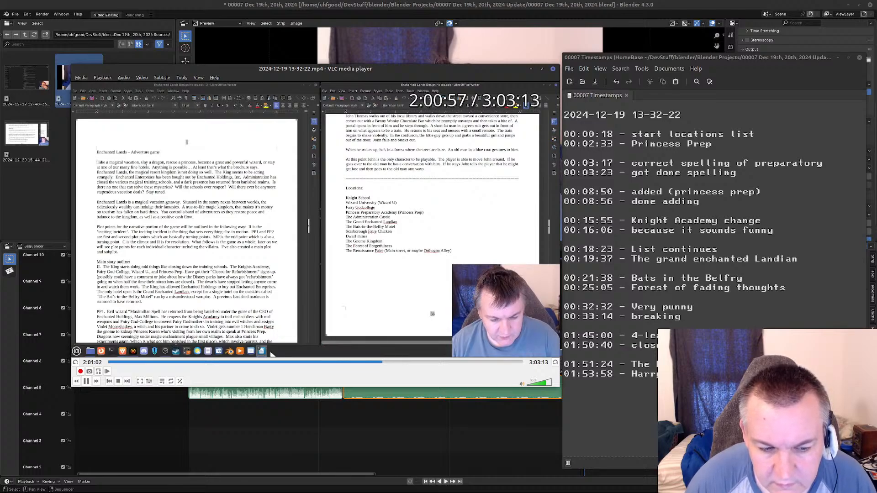
pyautogui.hotkey('alt', 'Right')
pyautogui.hotkey('alt', 'Right')
# Skim the recording through the Grok document-upload attempt and the Premium upgrade page, up to the "Please Wait" screen at about 2:06.
pyautogui.hotkey('alt', 'Right')
pyautogui.hotkey('alt', 'Right')
pyautogui.hotkey('alt', 'Right')
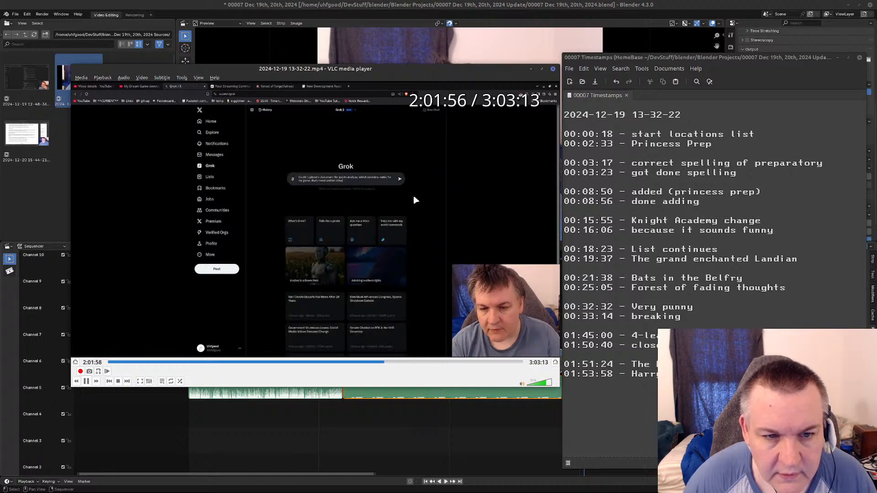
pyautogui.hotkey('alt', 'Right')
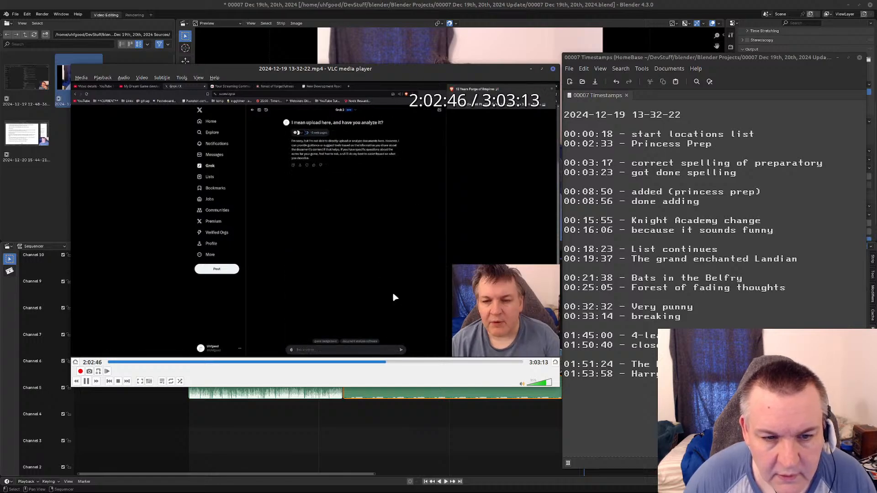
pyautogui.hotkey('alt', 'Right')
pyautogui.hotkey('alt', 'Right')
pyautogui.hotkey('alt', 'Right')
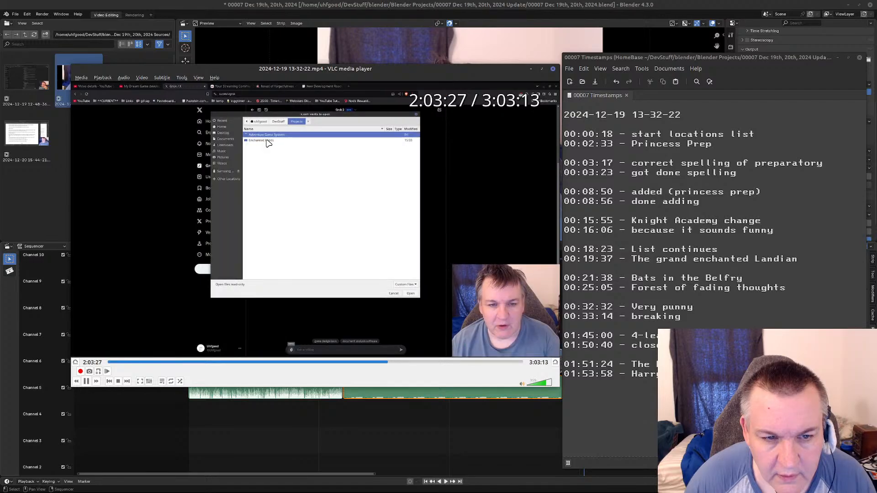
pyautogui.hotkey('alt', 'Right')
pyautogui.hotkey('alt', 'Right')
pyautogui.hotkey('alt', 'Right')
pyautogui.hotkey('alt', 'Right')
pyautogui.hotkey('alt', 'Right')
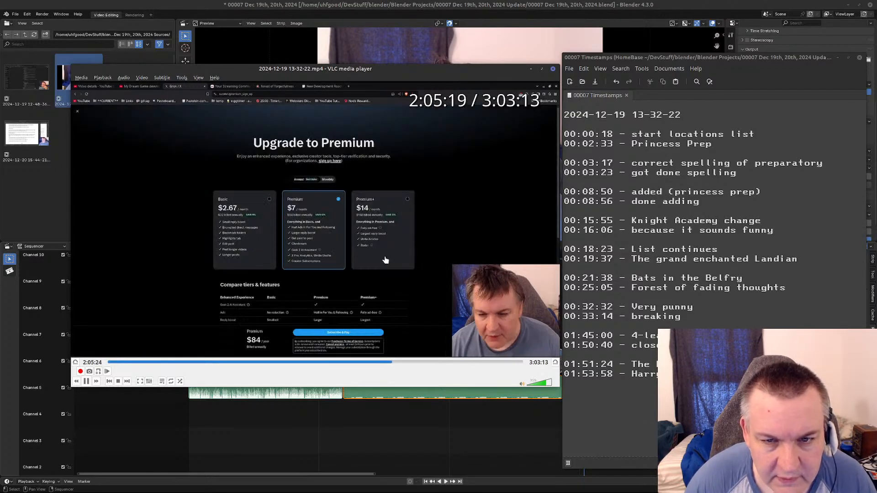
pyautogui.hotkey('alt', 'Right')
pyautogui.hotkey('alt', 'Right')
pyautogui.hotkey('alt', 'Right')
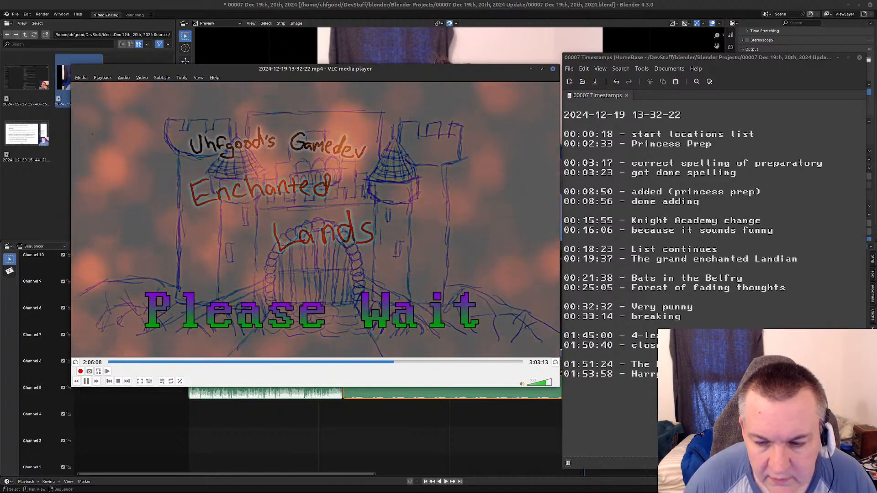
# Skip ahead through the "Please Wait" break in the recording to about 2:14.
pyautogui.hotkey('alt', 'Right')
pyautogui.hotkey('alt', 'Right')
pyautogui.hotkey('alt', 'Right')
pyautogui.hotkey('alt', 'Right')
pyautogui.hotkey('alt', 'Right')
pyautogui.hotkey('alt', 'Right')
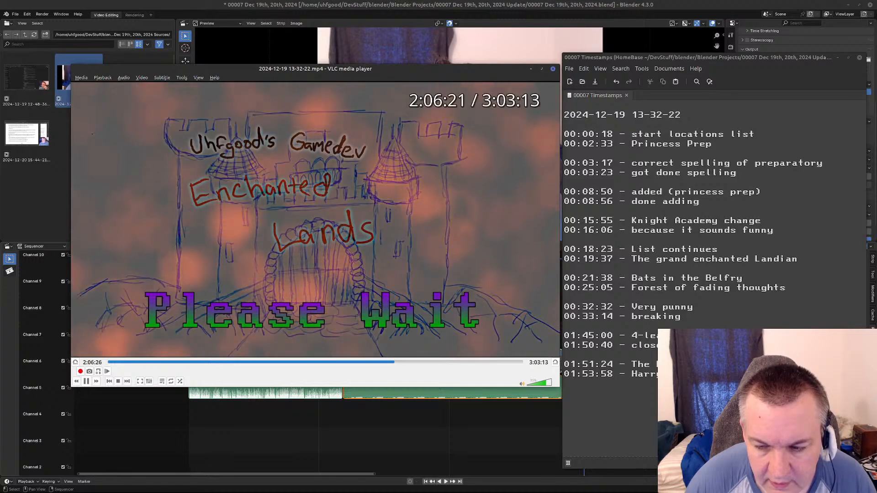
pyautogui.hotkey('alt', 'Right')
pyautogui.hotkey('alt', 'Right')
pyautogui.hotkey('alt', 'Right')
pyautogui.hotkey('alt', 'Right')
pyautogui.hotkey('alt', 'Right')
pyautogui.hotkey('alt', 'Right')
pyautogui.hotkey('alt', 'Right')
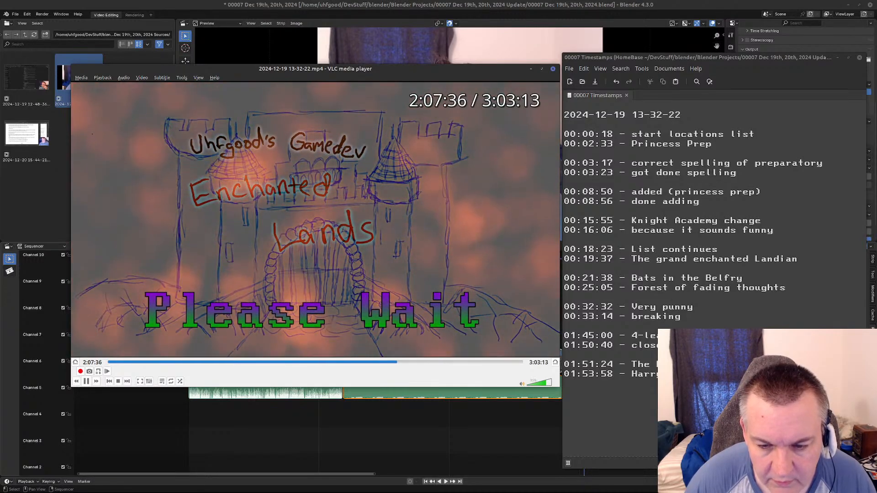
pyautogui.hotkey('alt', 'Right')
pyautogui.hotkey('alt', 'Right')
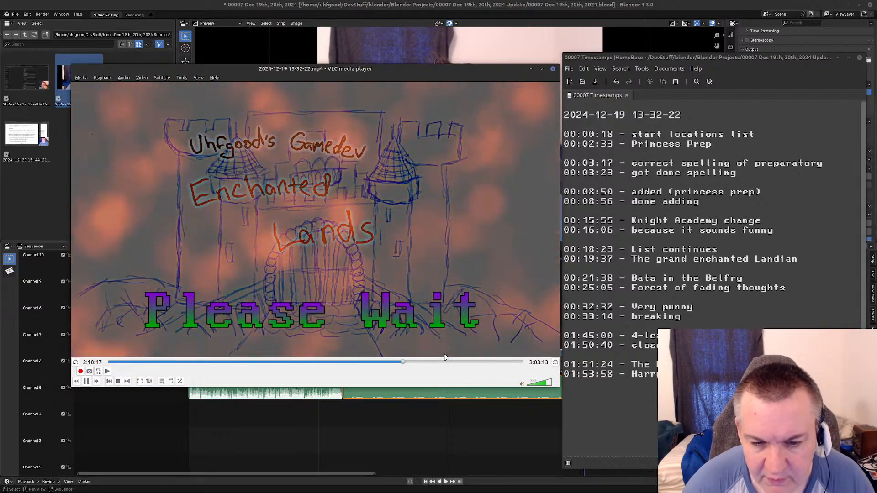
pyautogui.click(413, 362)
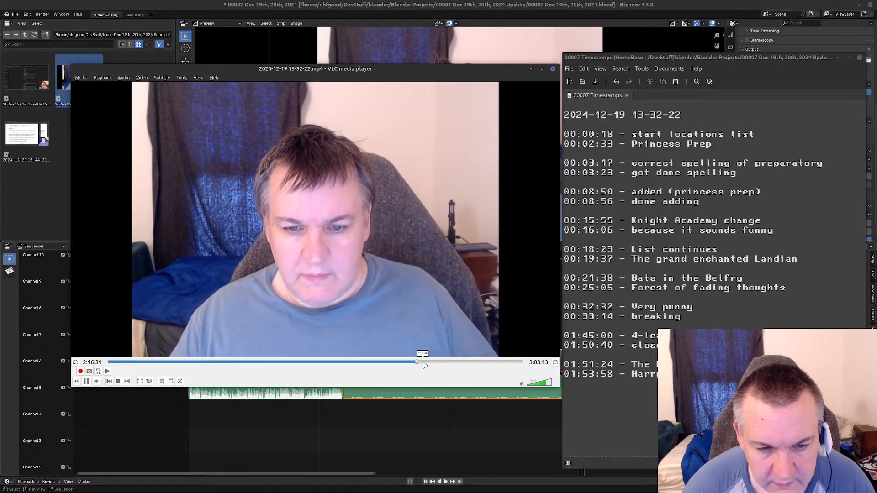
# Skim the recording from 2:16:31 in jumps of several minutes through the side-by-side locations-list discussion, past 2:41.
pyautogui.click(426, 363)
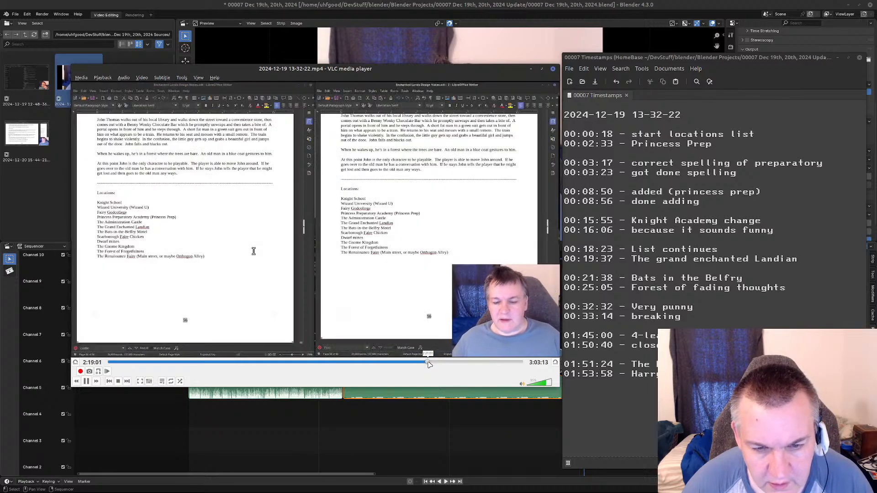
pyautogui.click(429, 363)
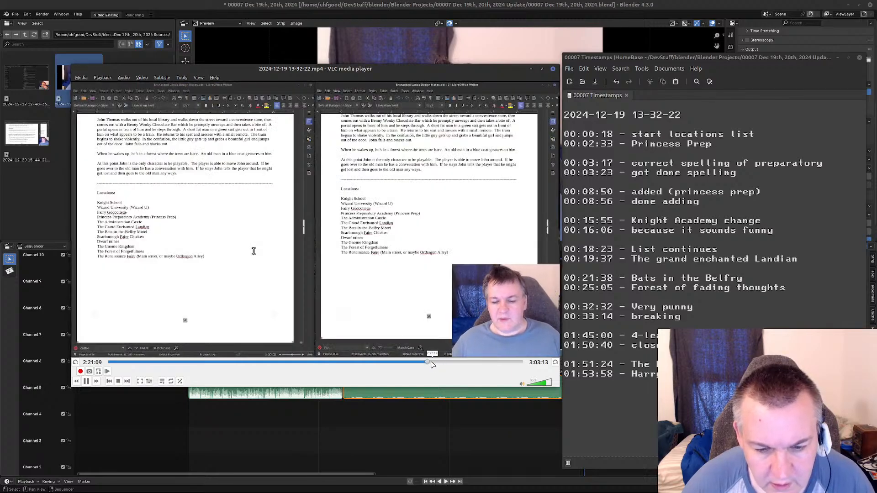
pyautogui.click(434, 364)
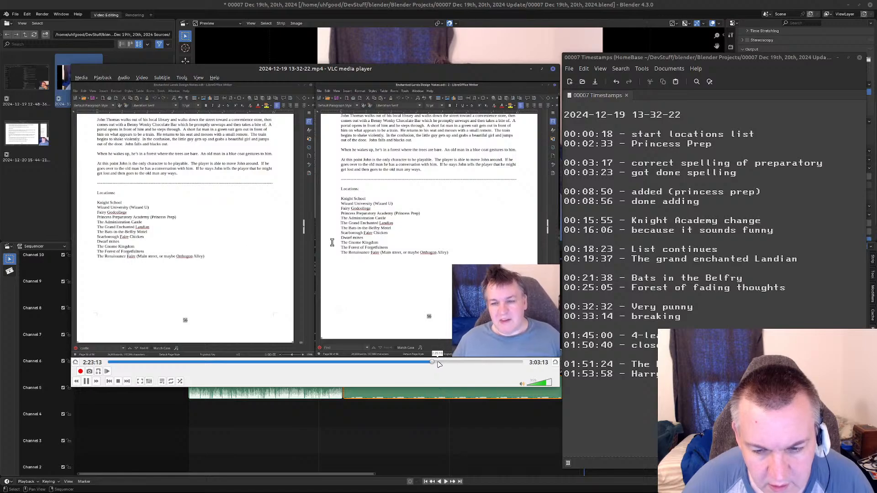
pyautogui.click(437, 363)
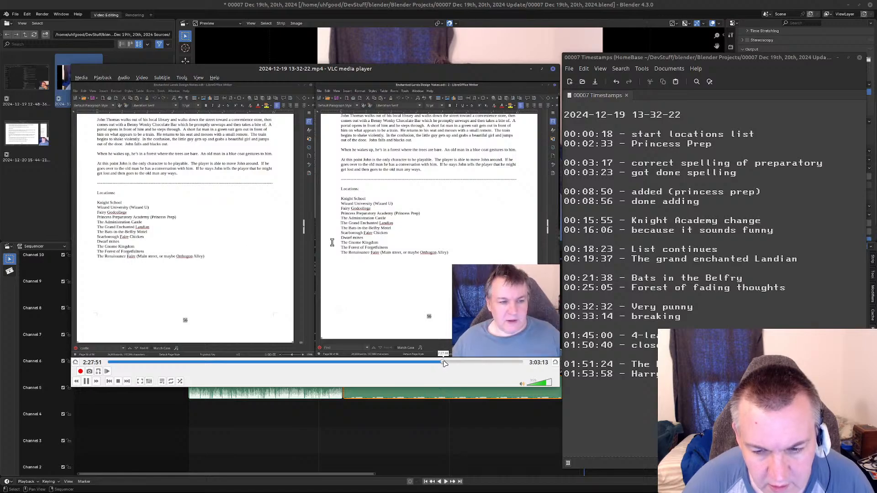
pyautogui.click(445, 363)
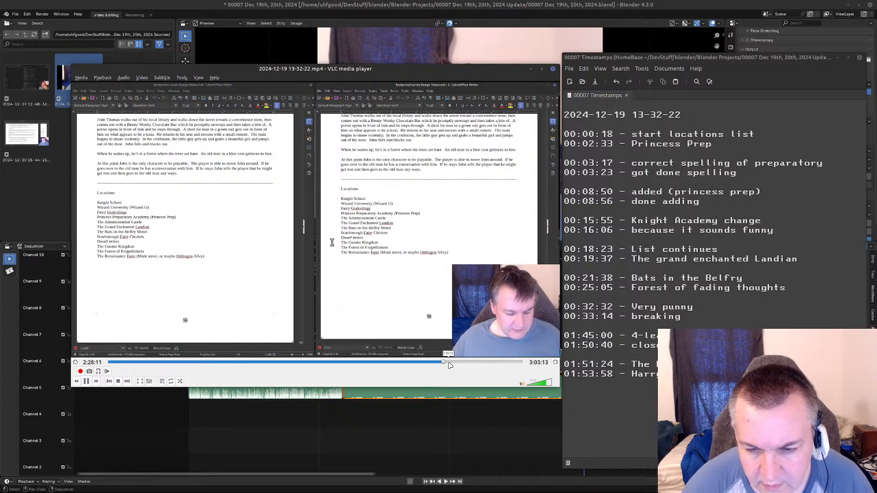
pyautogui.click(455, 363)
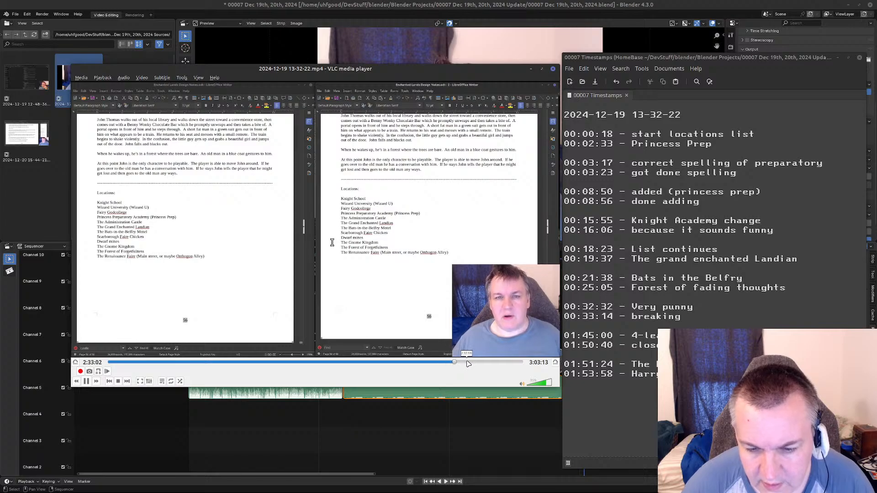
pyautogui.click(466, 362)
pyautogui.click(475, 362)
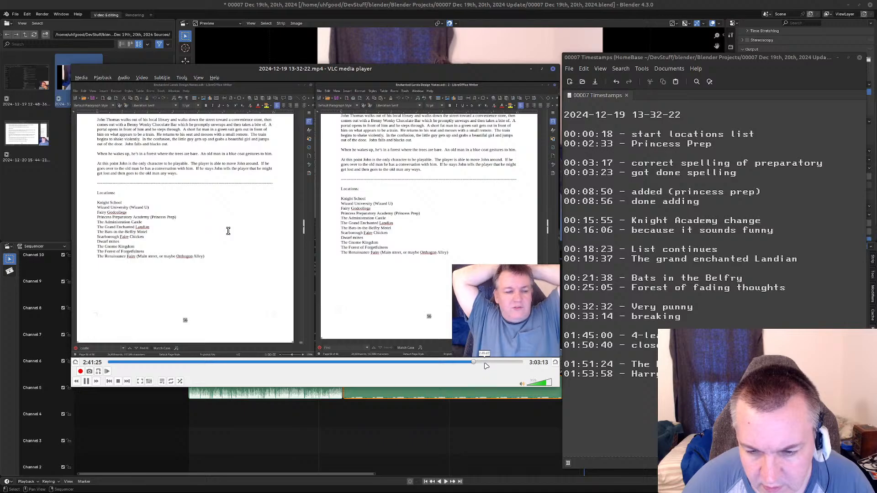
pyautogui.click(491, 363)
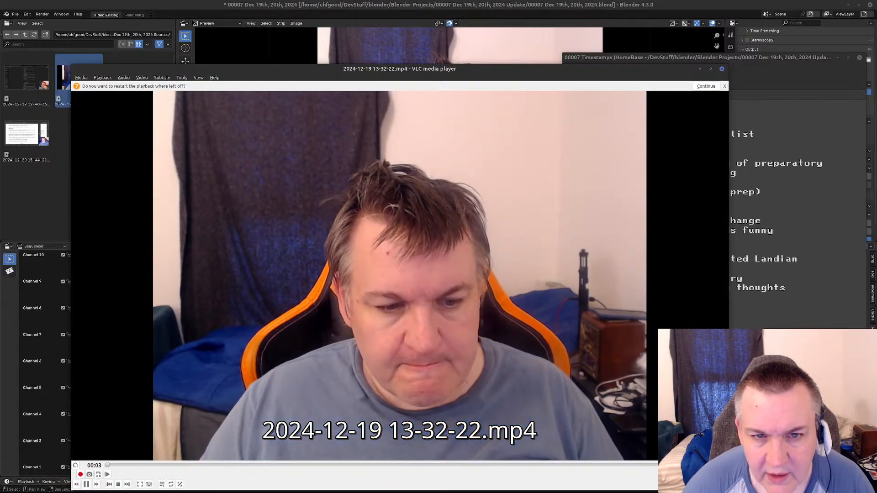
# Shrink the reopened player window to fit beside the timestamps notes and skip through the recording to the "Thank You for watching!" screen.
pyautogui.doubleClick(334, 68)
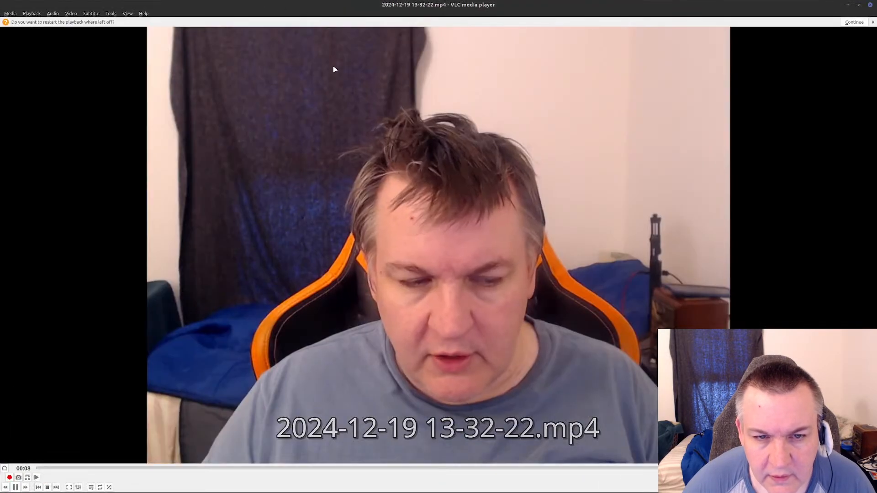
pyautogui.doubleClick(349, 5)
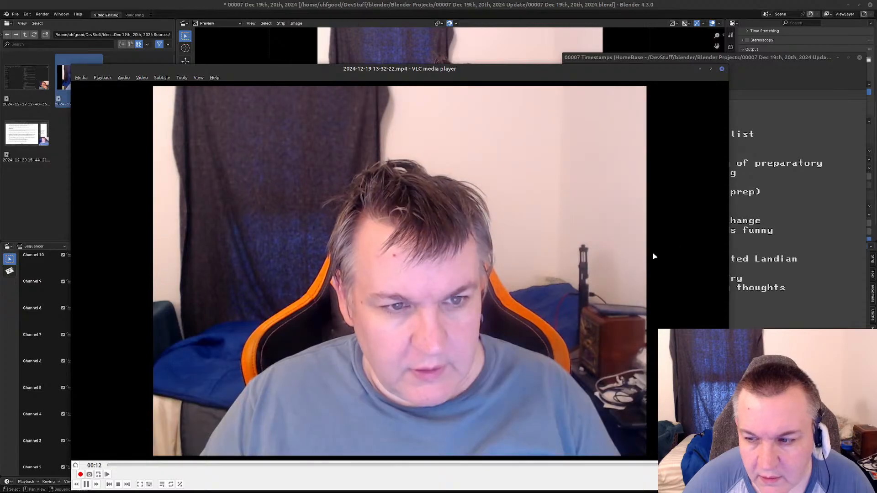
pyautogui.moveTo(729, 491); pyautogui.dragTo(523, 399)
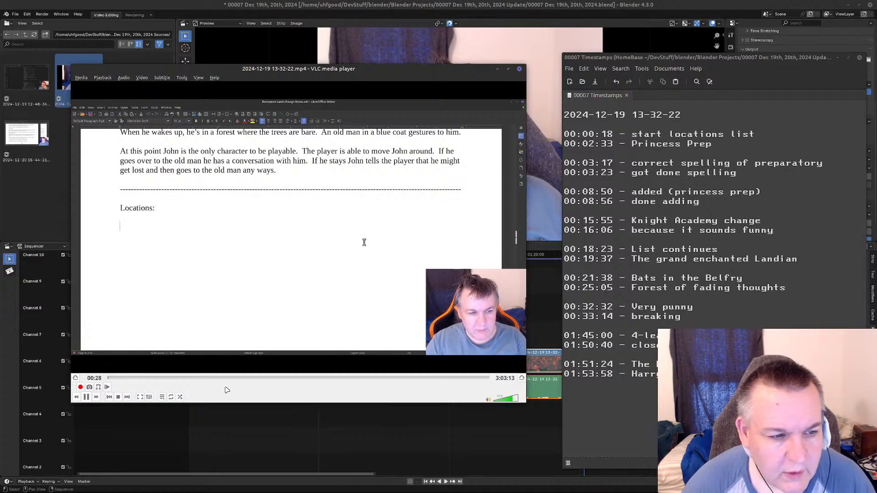
pyautogui.click(451, 378)
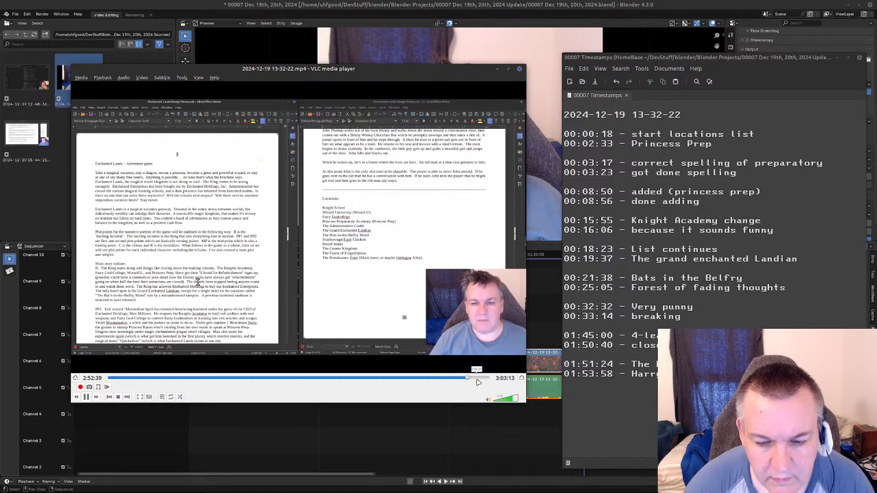
pyautogui.click(484, 379)
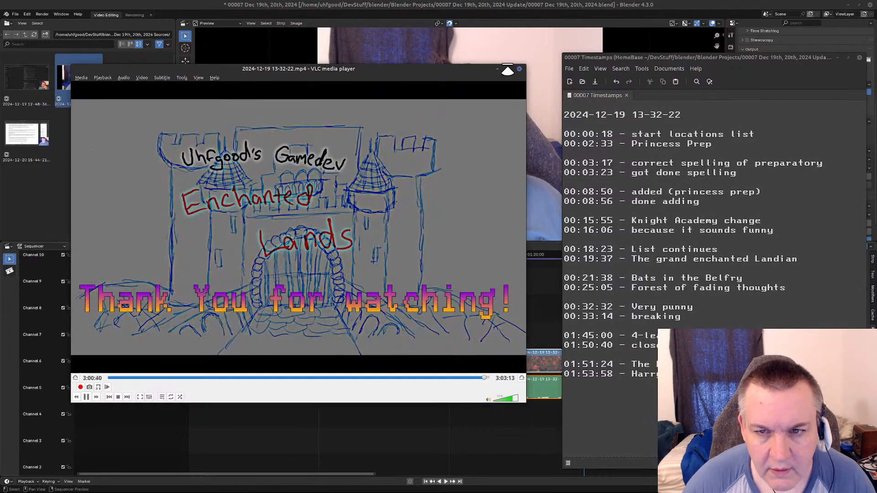
# Save the timestamps notes, switch to Blender and save the "00007 Dec 19th, 20th, 2024" project.
pyautogui.click(800, 284)
pyautogui.hotkey('ctrl', 's')
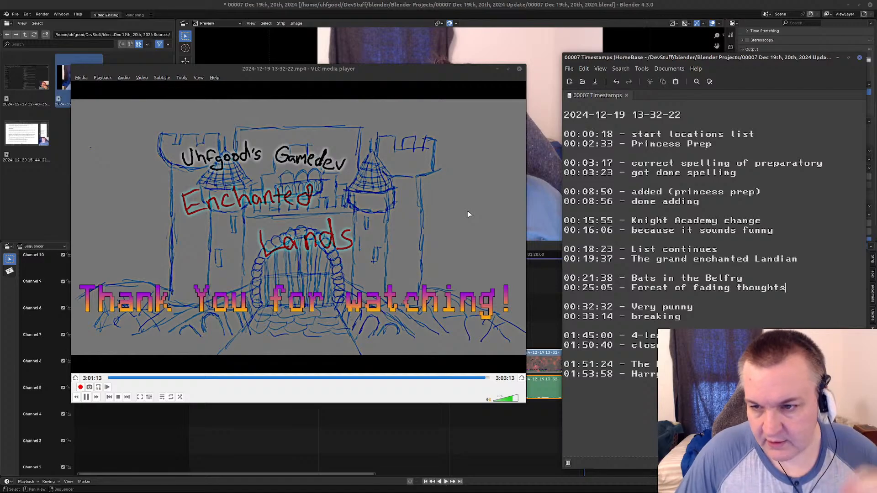
pyautogui.click(568, 114)
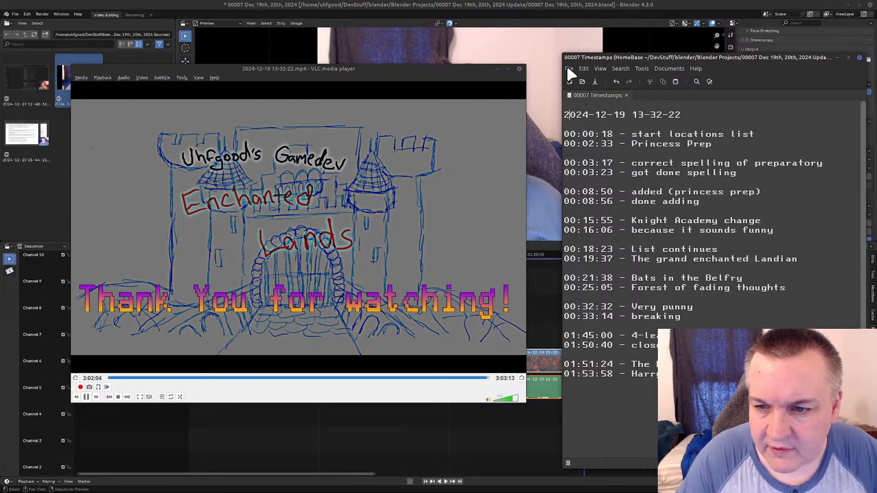
pyautogui.click(549, 2)
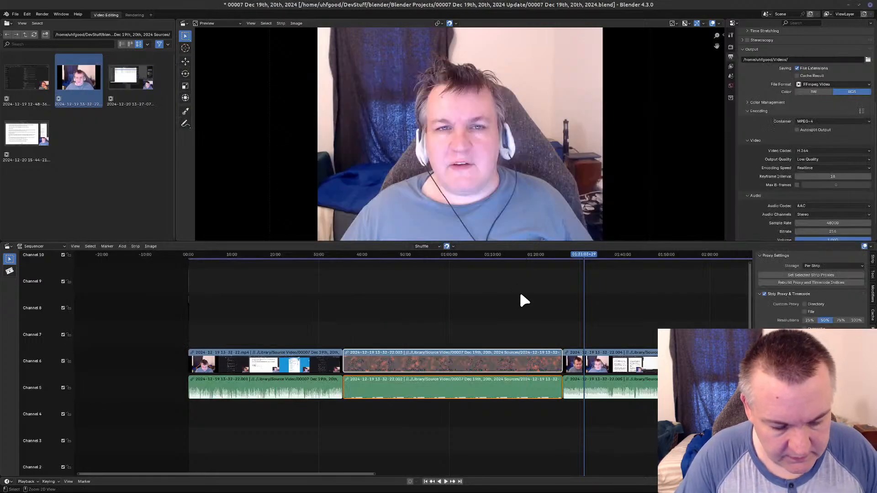
pyautogui.hotkey('ctrl', 's')
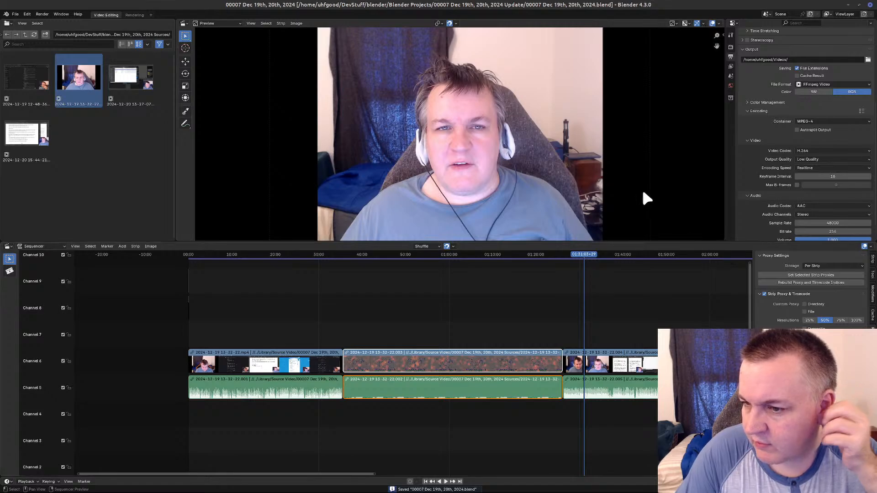